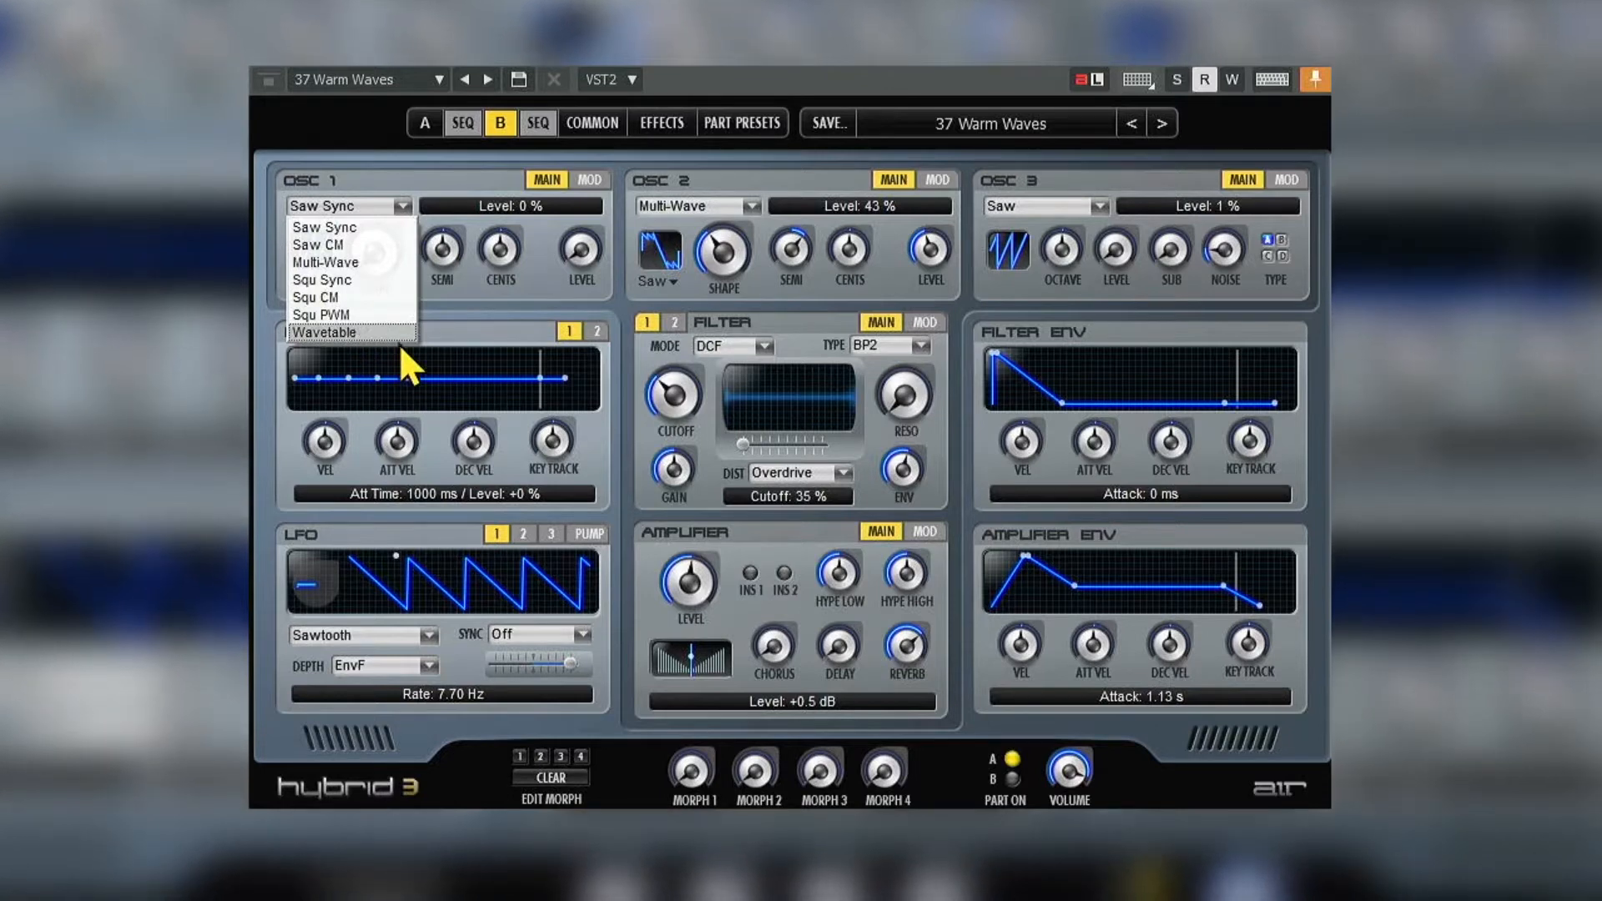
{"action": "left_click", "coordinate": [439, 179]}
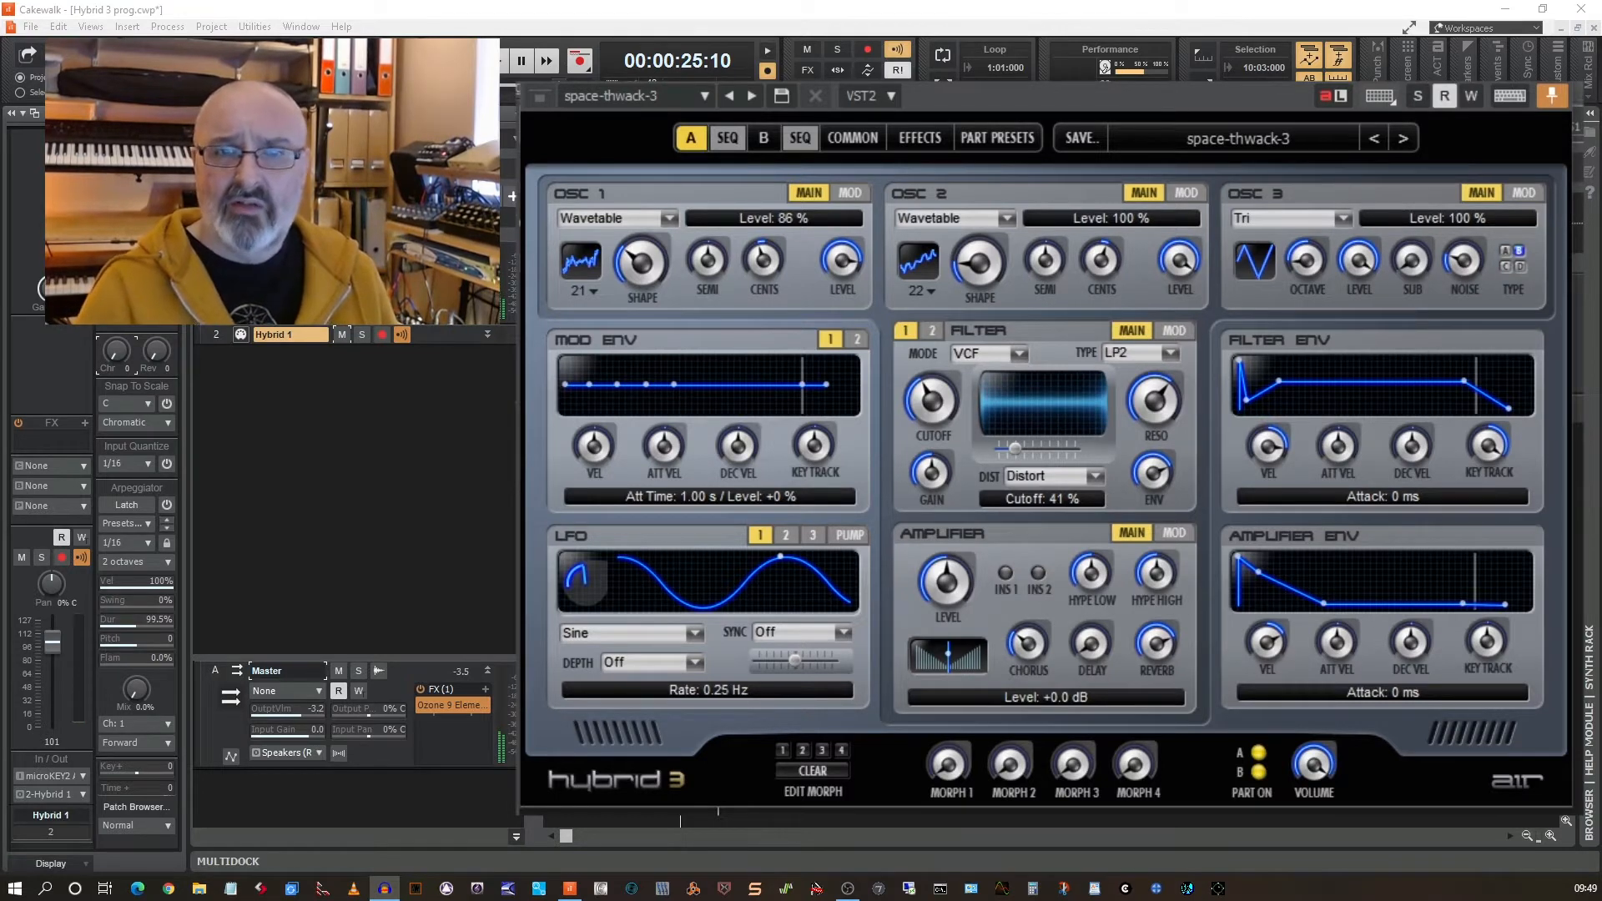
Load the Default preset in place of the current space-thwack-3 patch.
{"action": "left_click", "coordinate": [1221, 139]}
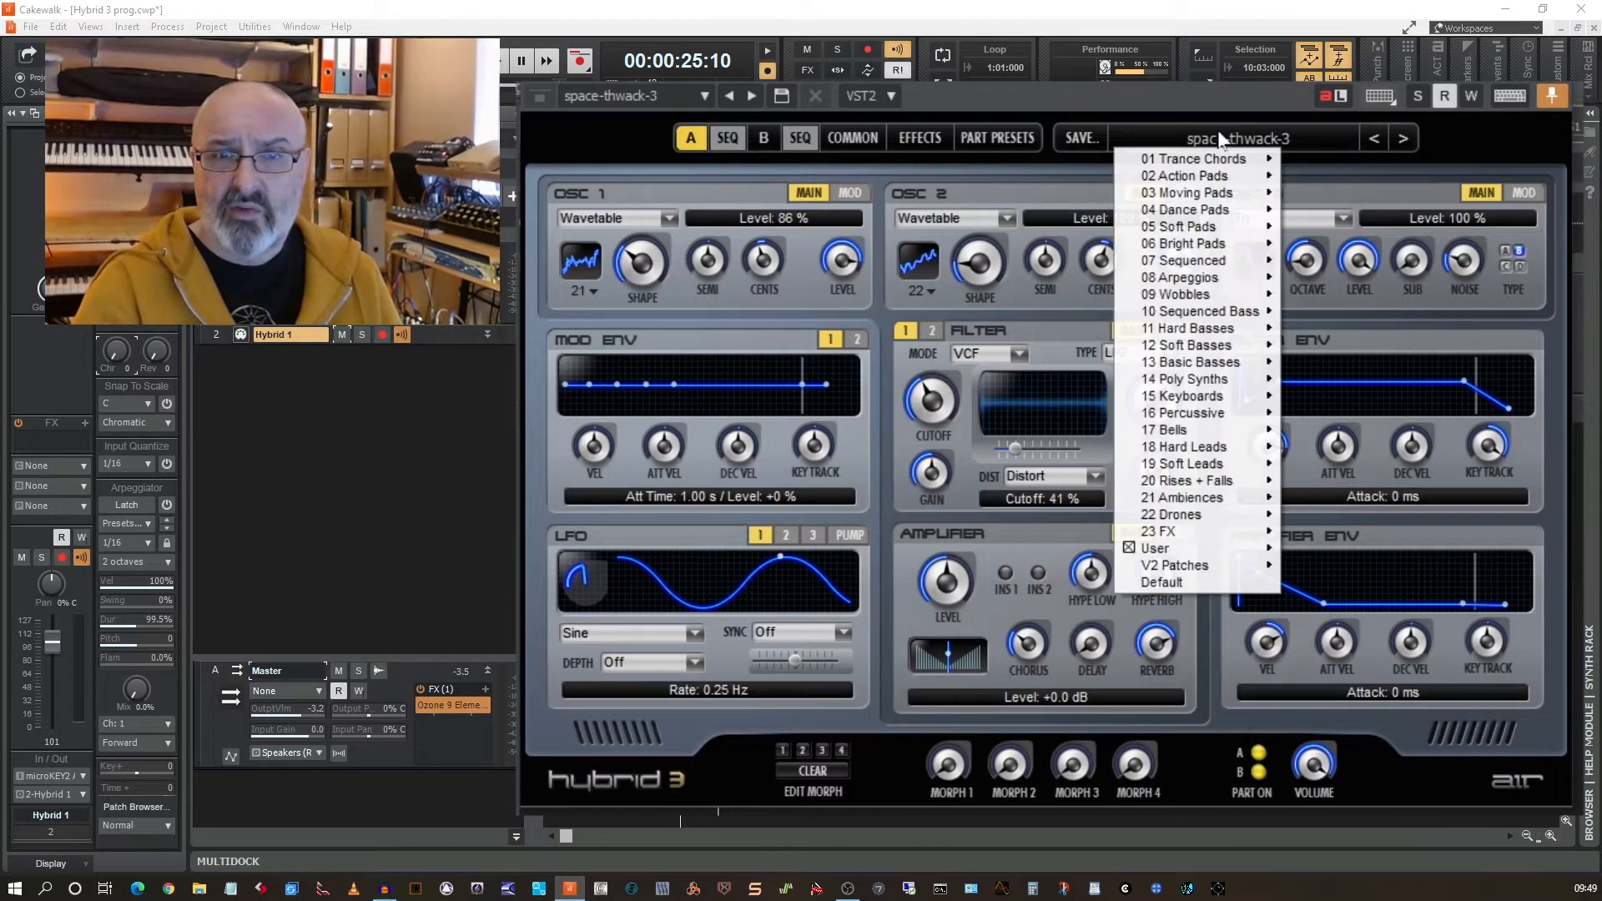
{"action": "left_click", "coordinate": [1215, 582]}
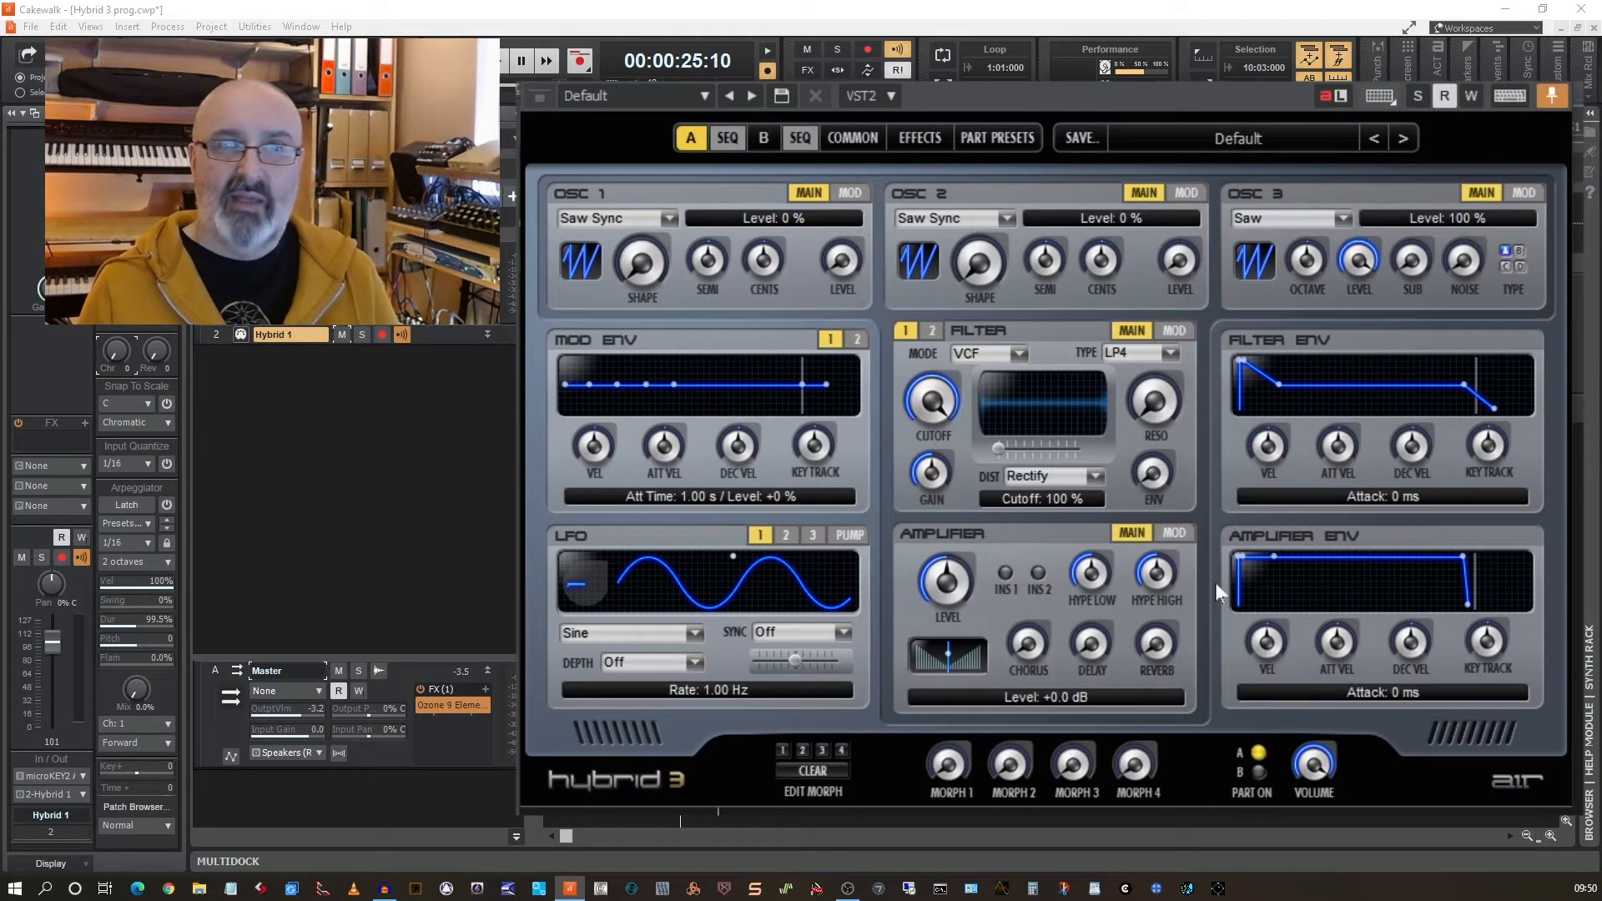
Set oscillators 1 and 2 to Squ PWM at 100 % level and oscillator 3 to Tri.
{"action": "left_click", "coordinate": [670, 218]}
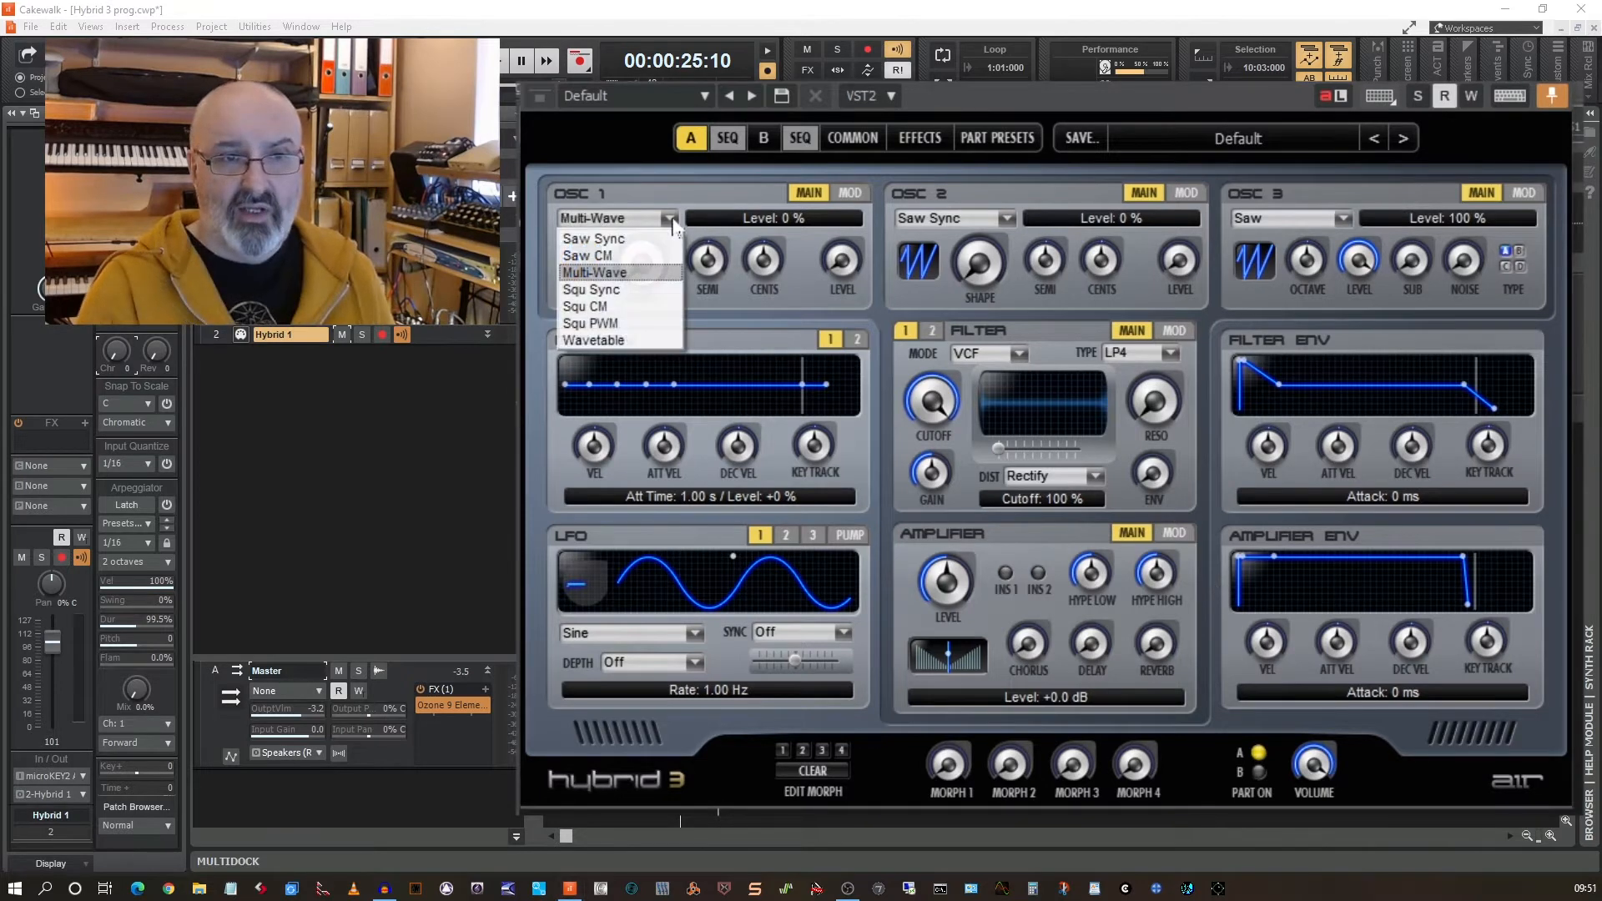
{"action": "left_click", "coordinate": [610, 328]}
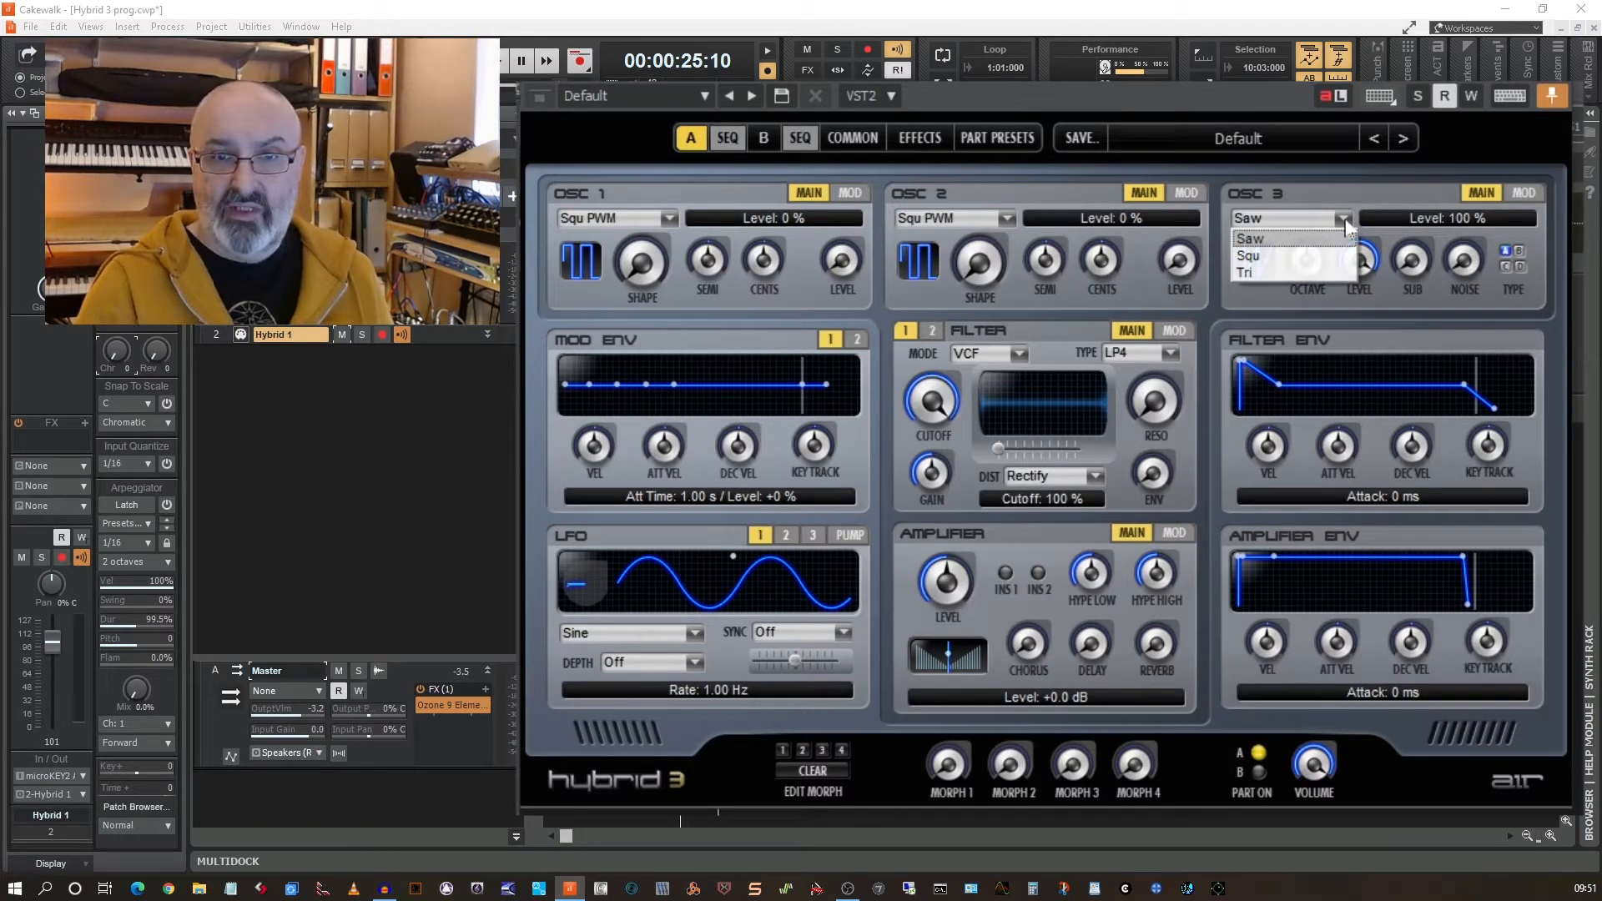
{"action": "left_click", "coordinate": [1294, 269]}
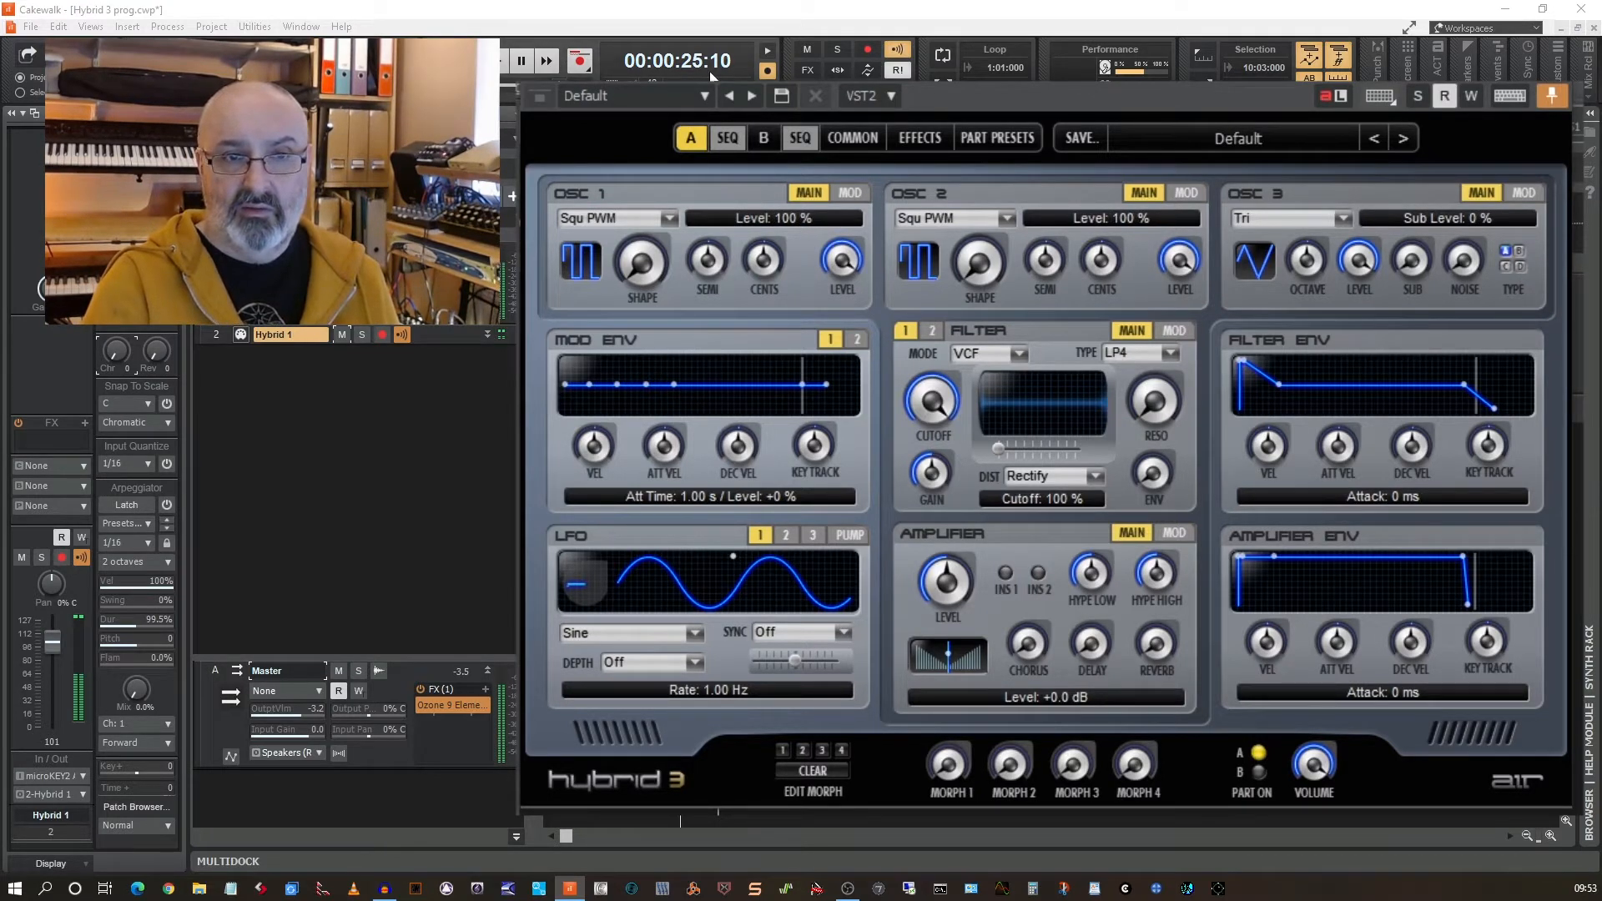
Detune oscillator 1 to -1.1 cents and oscillator 2 to +1.1 cents.
{"action": "left_click", "coordinate": [766, 257]}
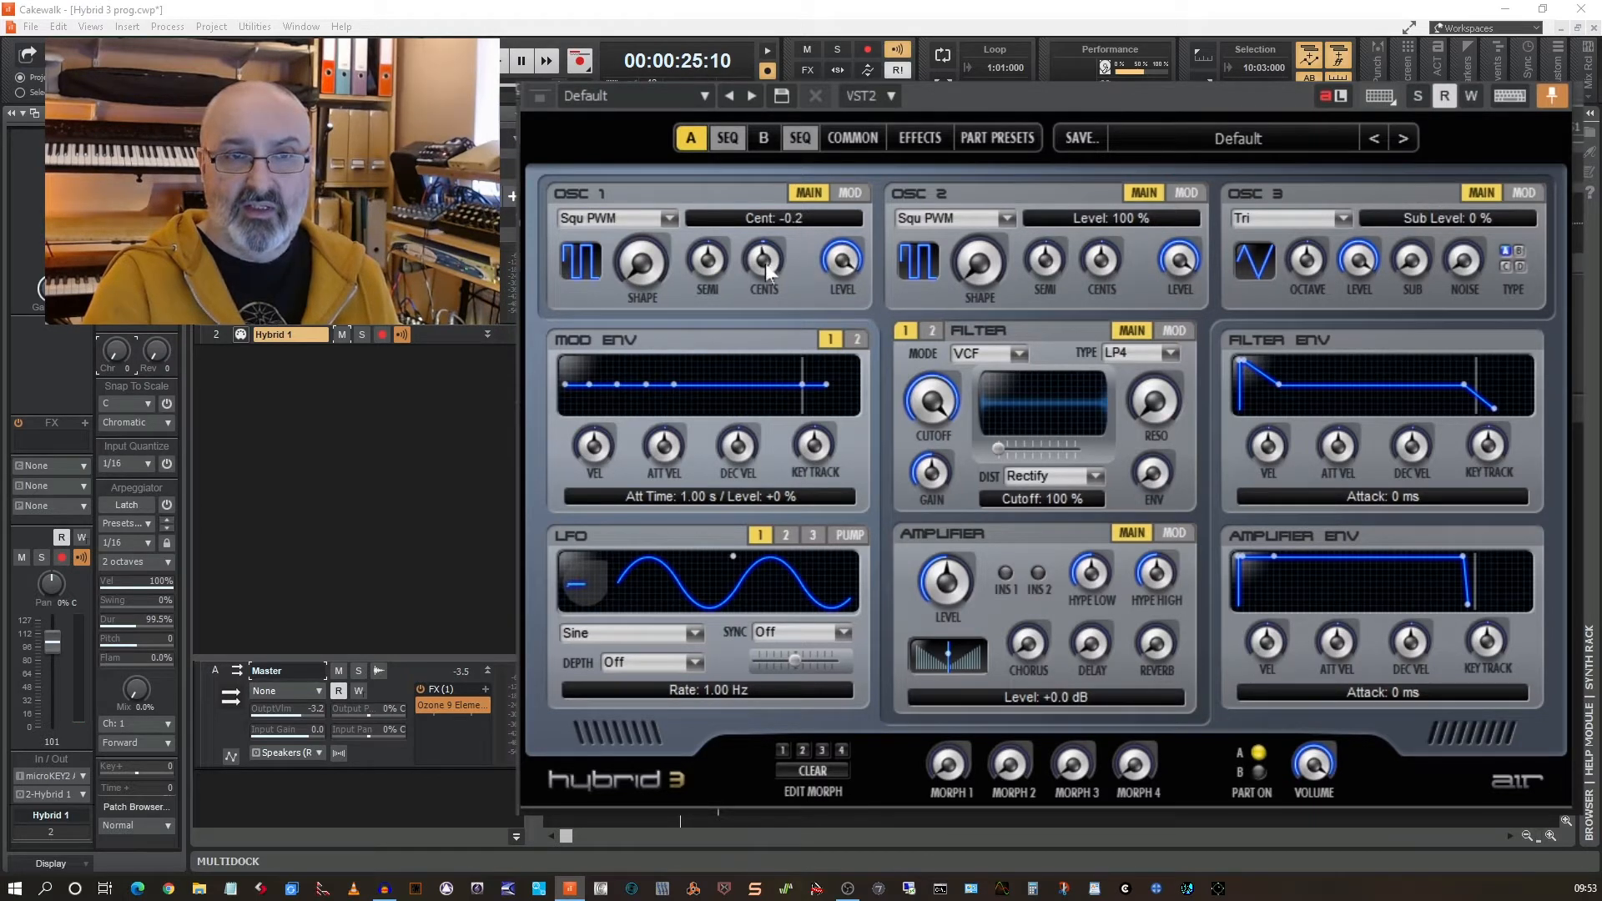
{"action": "left_click_drag", "start_coordinate": [764, 263], "coordinate": [769, 274]}
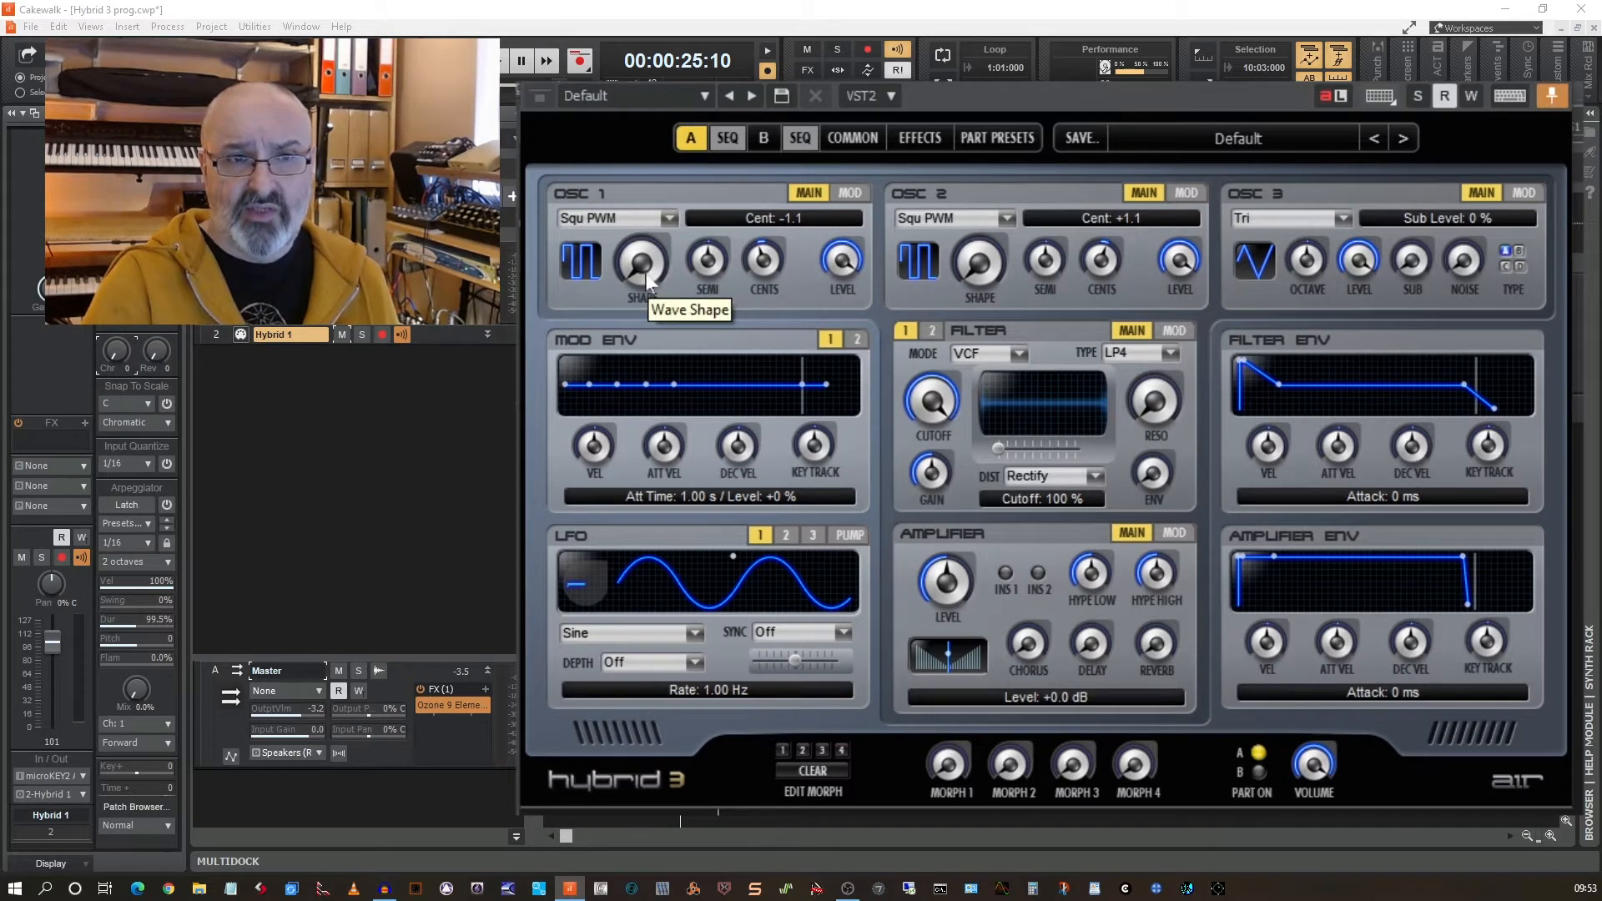
Sweep oscillator 1's wave shape up to about 37 % and bring it back to 0 %.
{"action": "left_click_drag", "start_coordinate": [648, 282], "coordinate": [591, 163]}
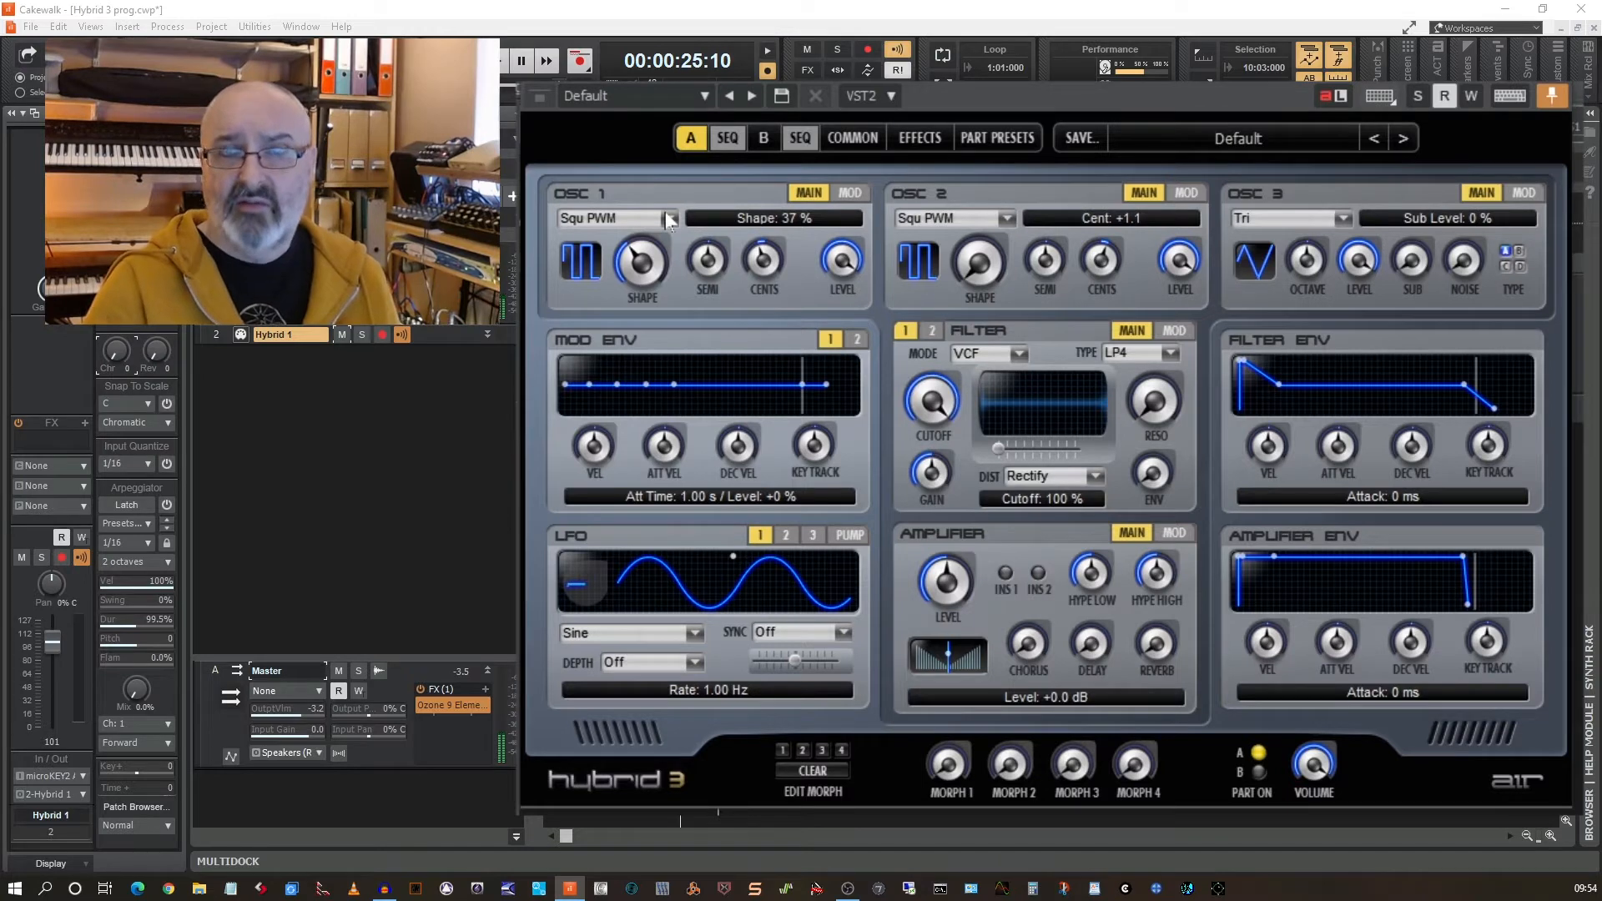
{"action": "left_click_drag", "start_coordinate": [638, 263], "coordinate": [684, 359]}
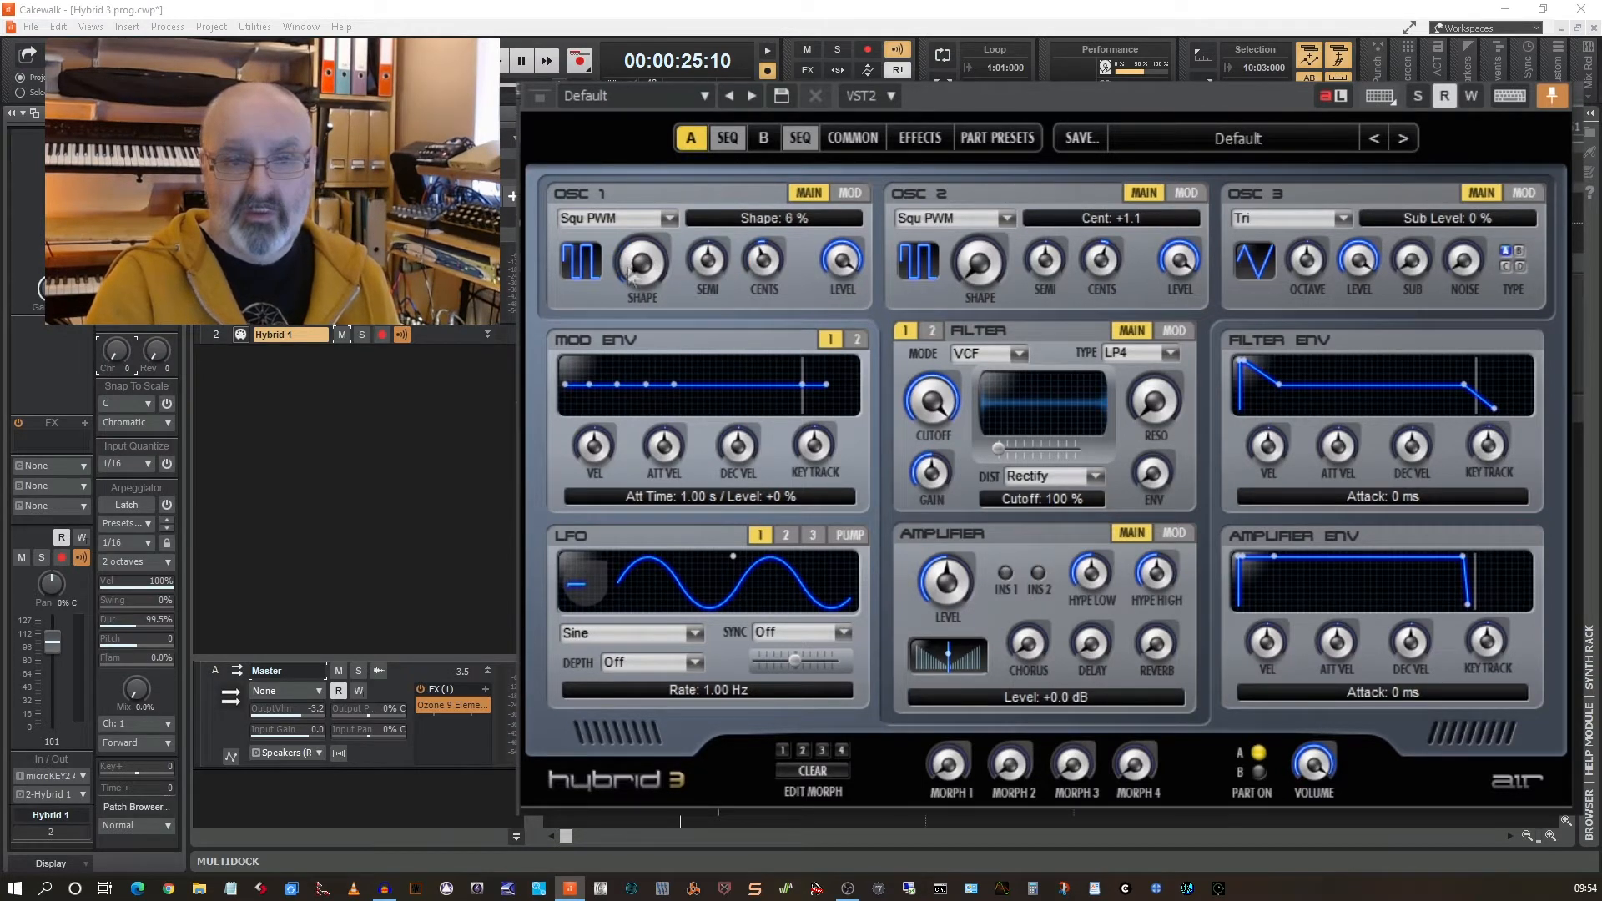
{"action": "left_click_drag", "start_coordinate": [631, 277], "coordinate": [647, 294]}
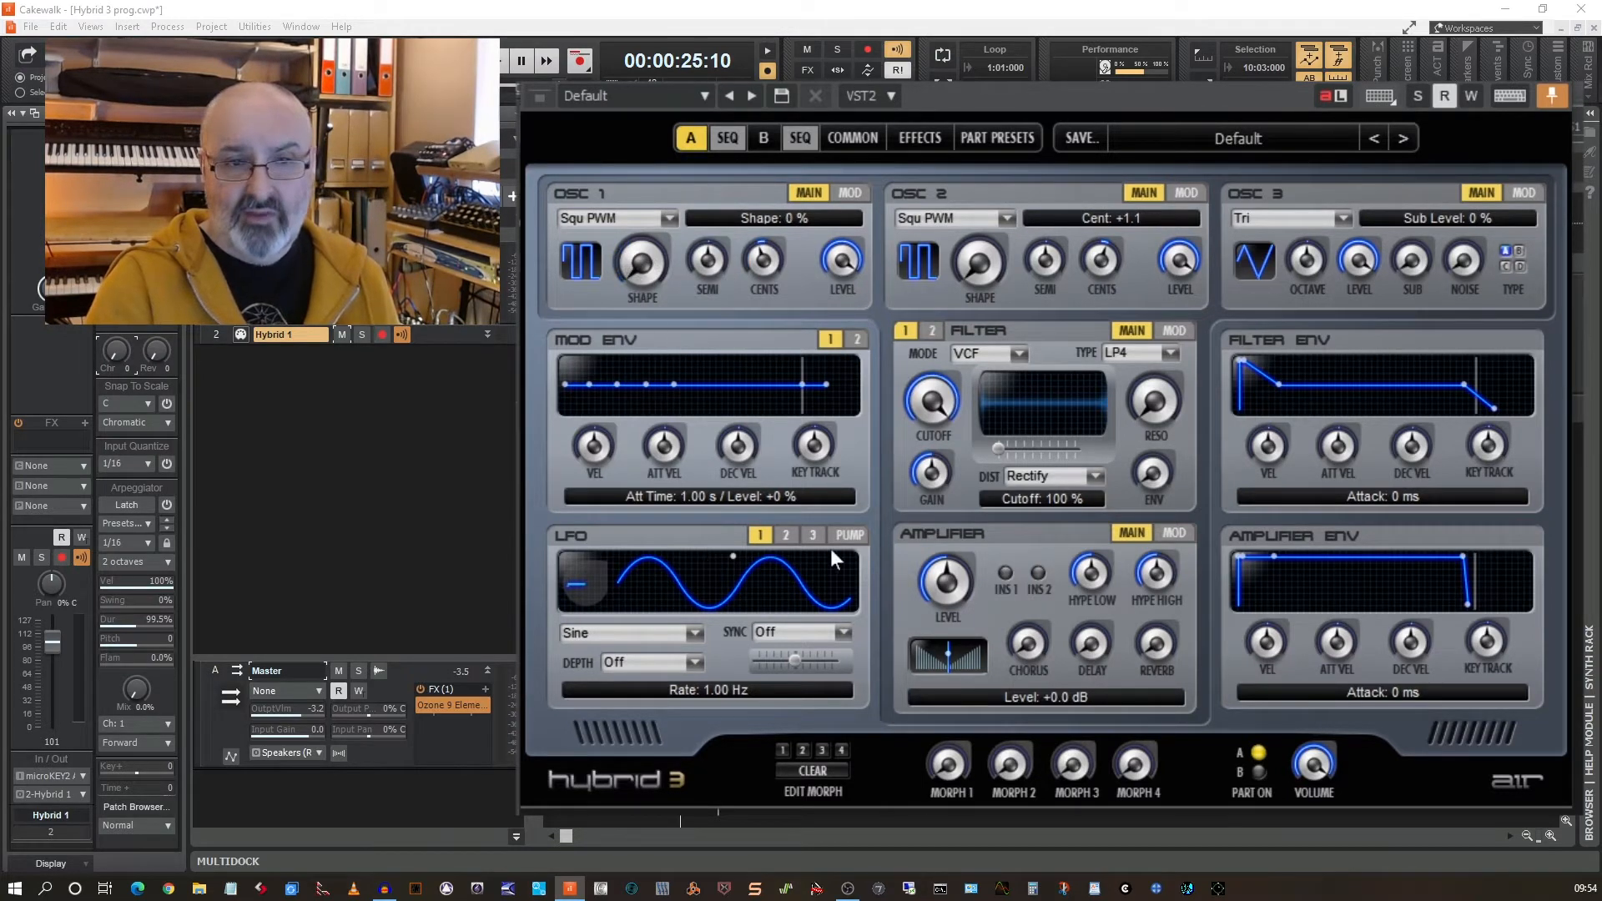
{"action": "left_click", "coordinate": [696, 662]}
{"action": "left_click", "coordinate": [697, 614]}
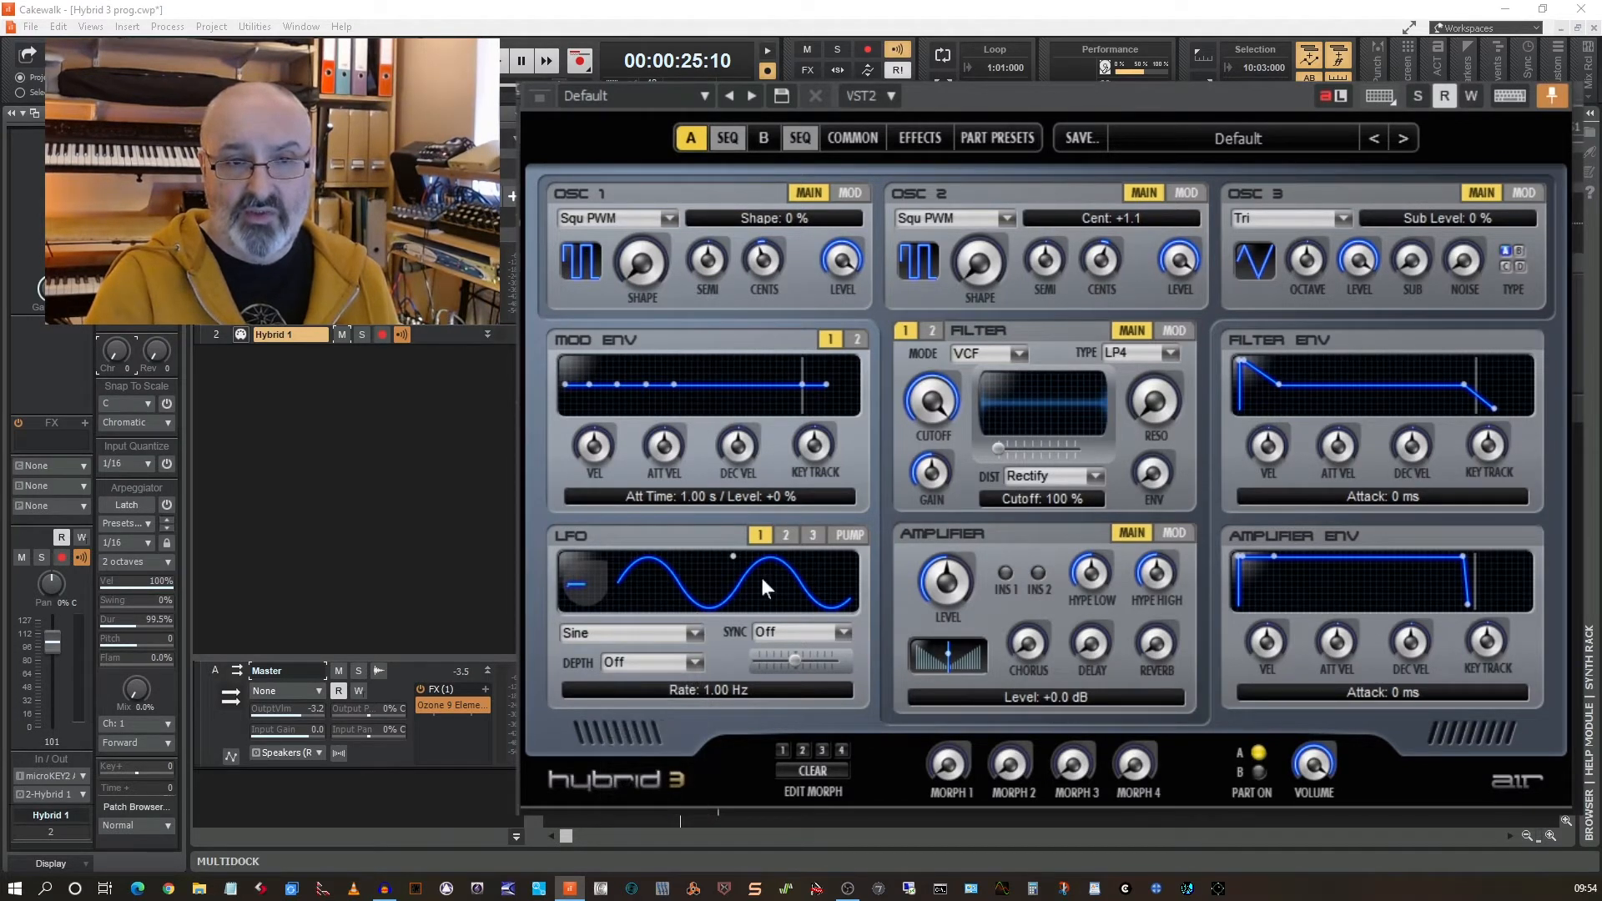
{"action": "left_click", "coordinate": [786, 535]}
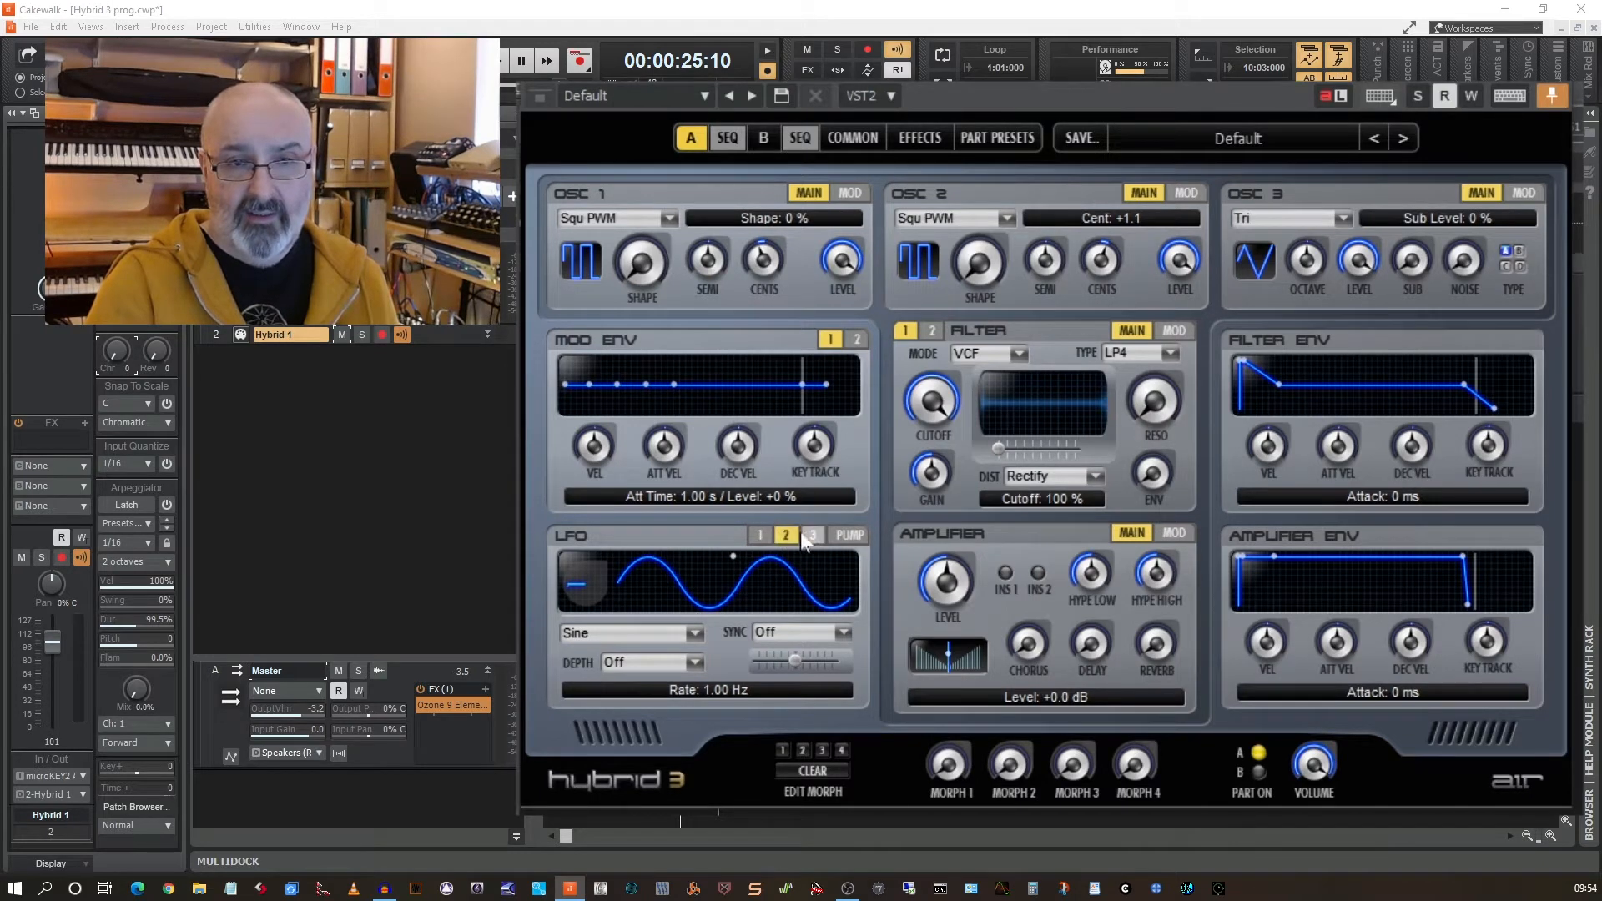
Modulate oscillator 1's Shape with LFO1 in the first modulation slot, at a depth of +87.1 %.
{"action": "left_click", "coordinate": [850, 193]}
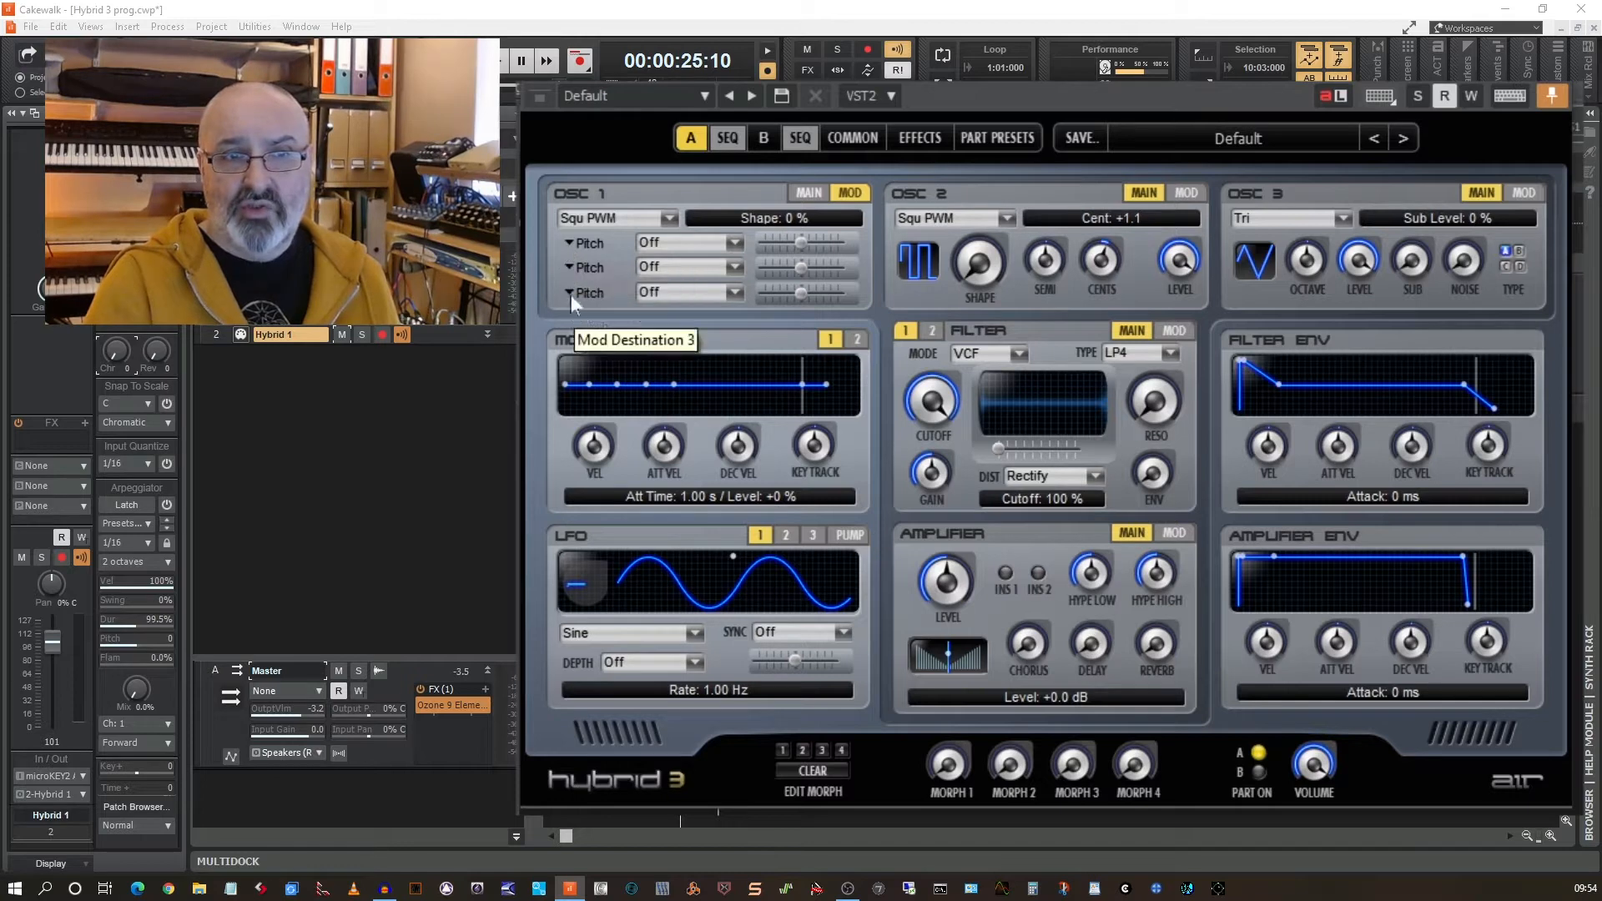
{"action": "left_click", "coordinate": [568, 243]}
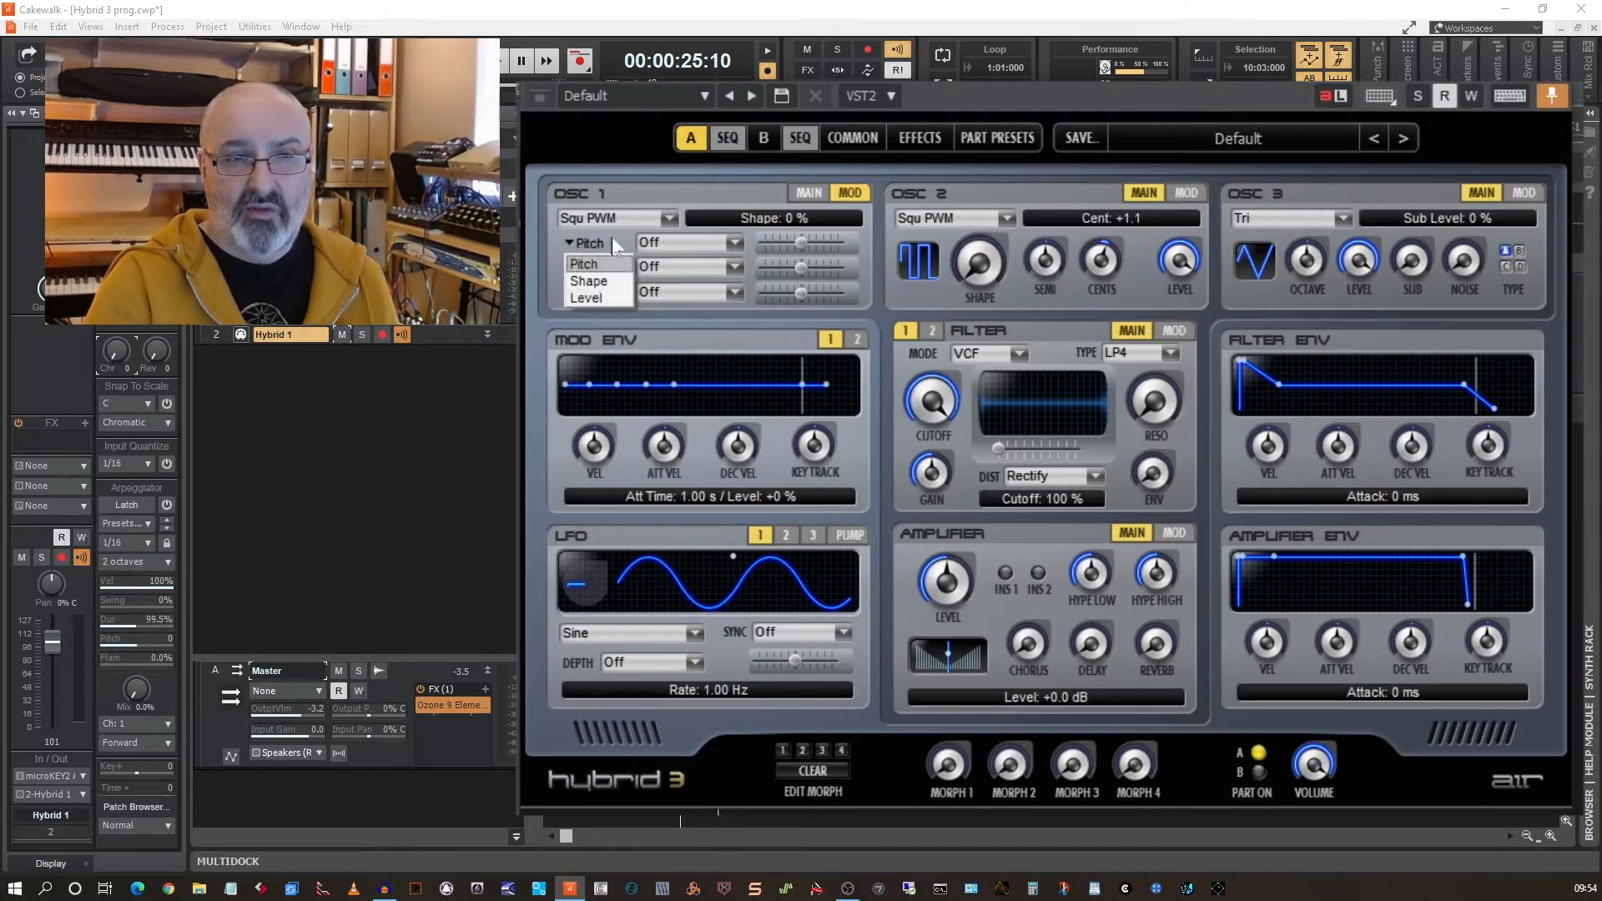
{"action": "left_click", "coordinate": [735, 243]}
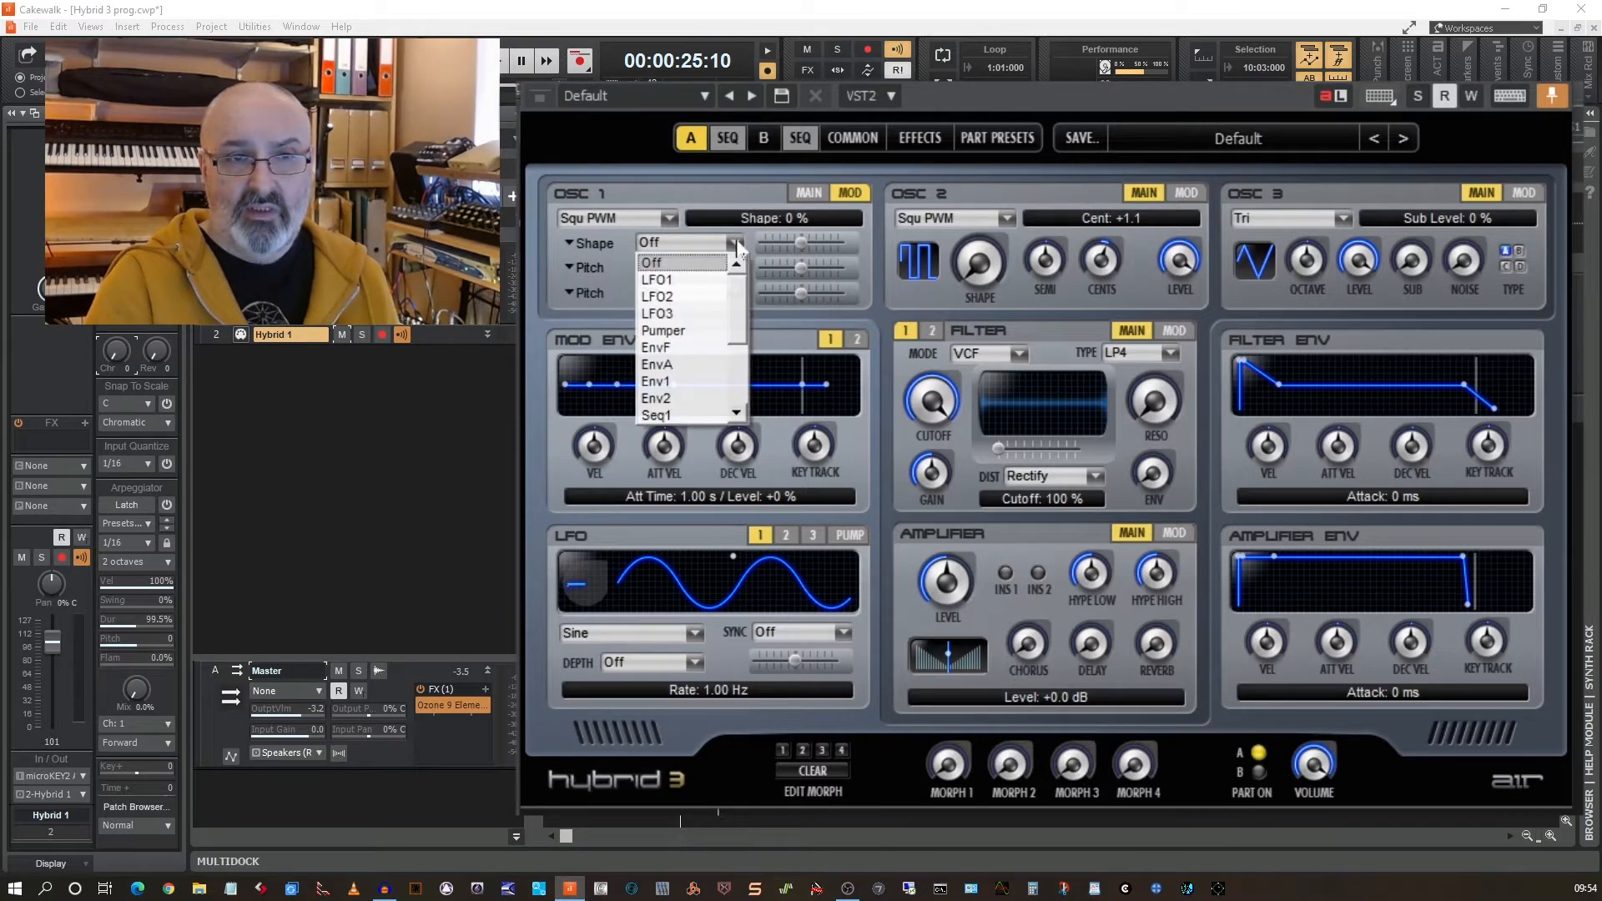
{"action": "left_click", "coordinate": [657, 280]}
{"action": "left_click_drag", "start_coordinate": [803, 242], "coordinate": [828, 243]}
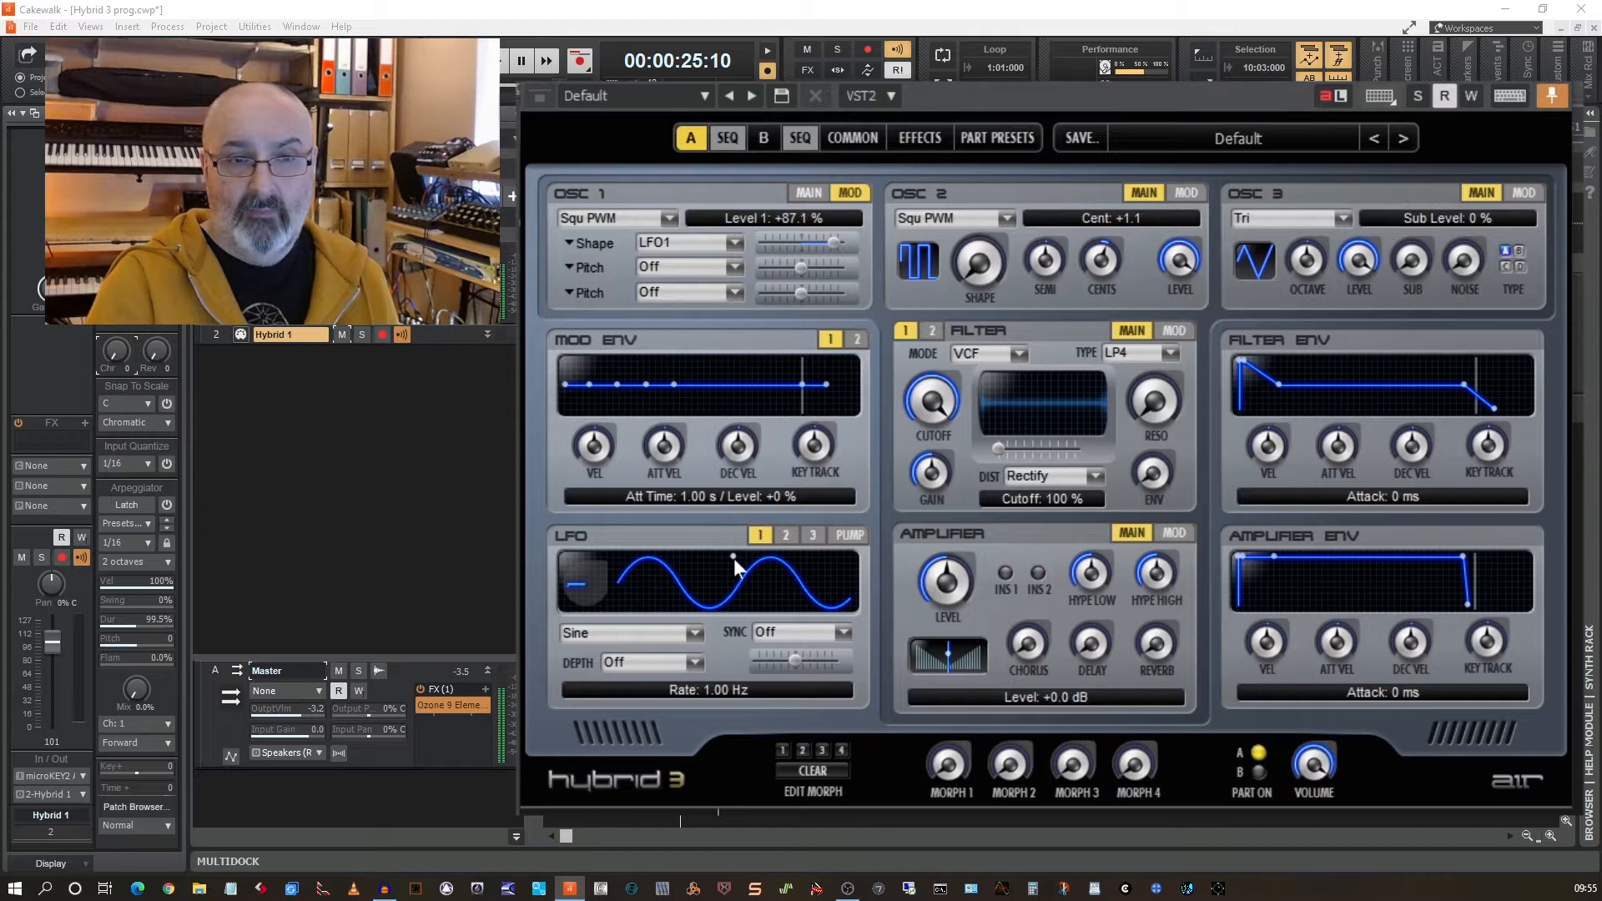
Set the rate of LFO 1 to 0.24 Hz and the rate of LFO 2 to 0.20 Hz.
{"action": "left_click_drag", "start_coordinate": [734, 558], "coordinate": [783, 554]}
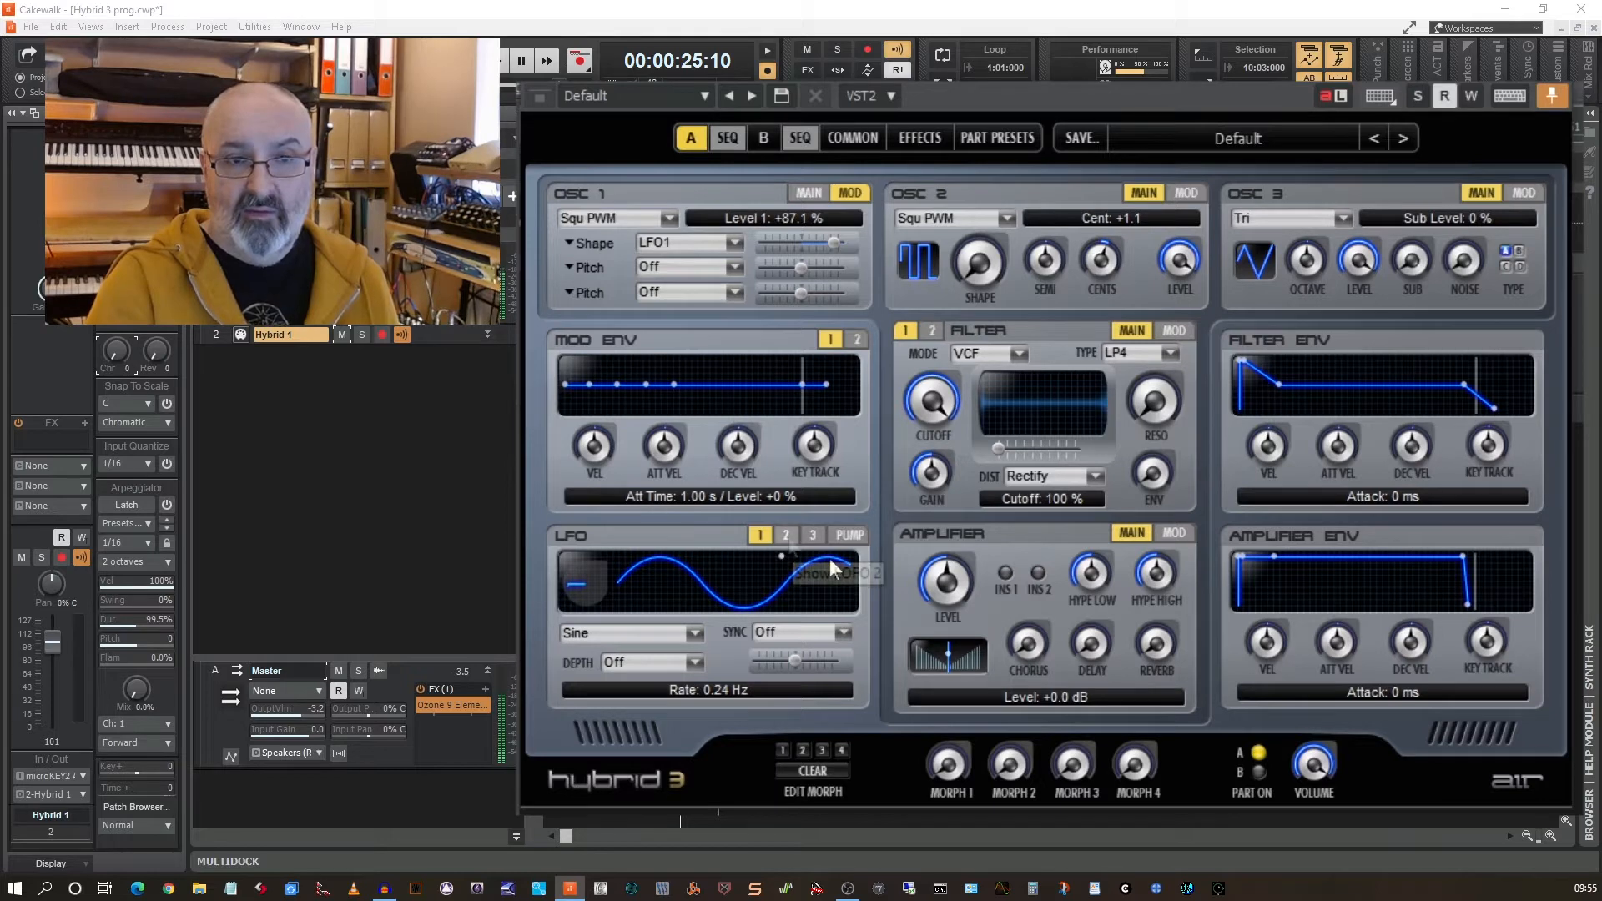
{"action": "left_click", "coordinate": [787, 537]}
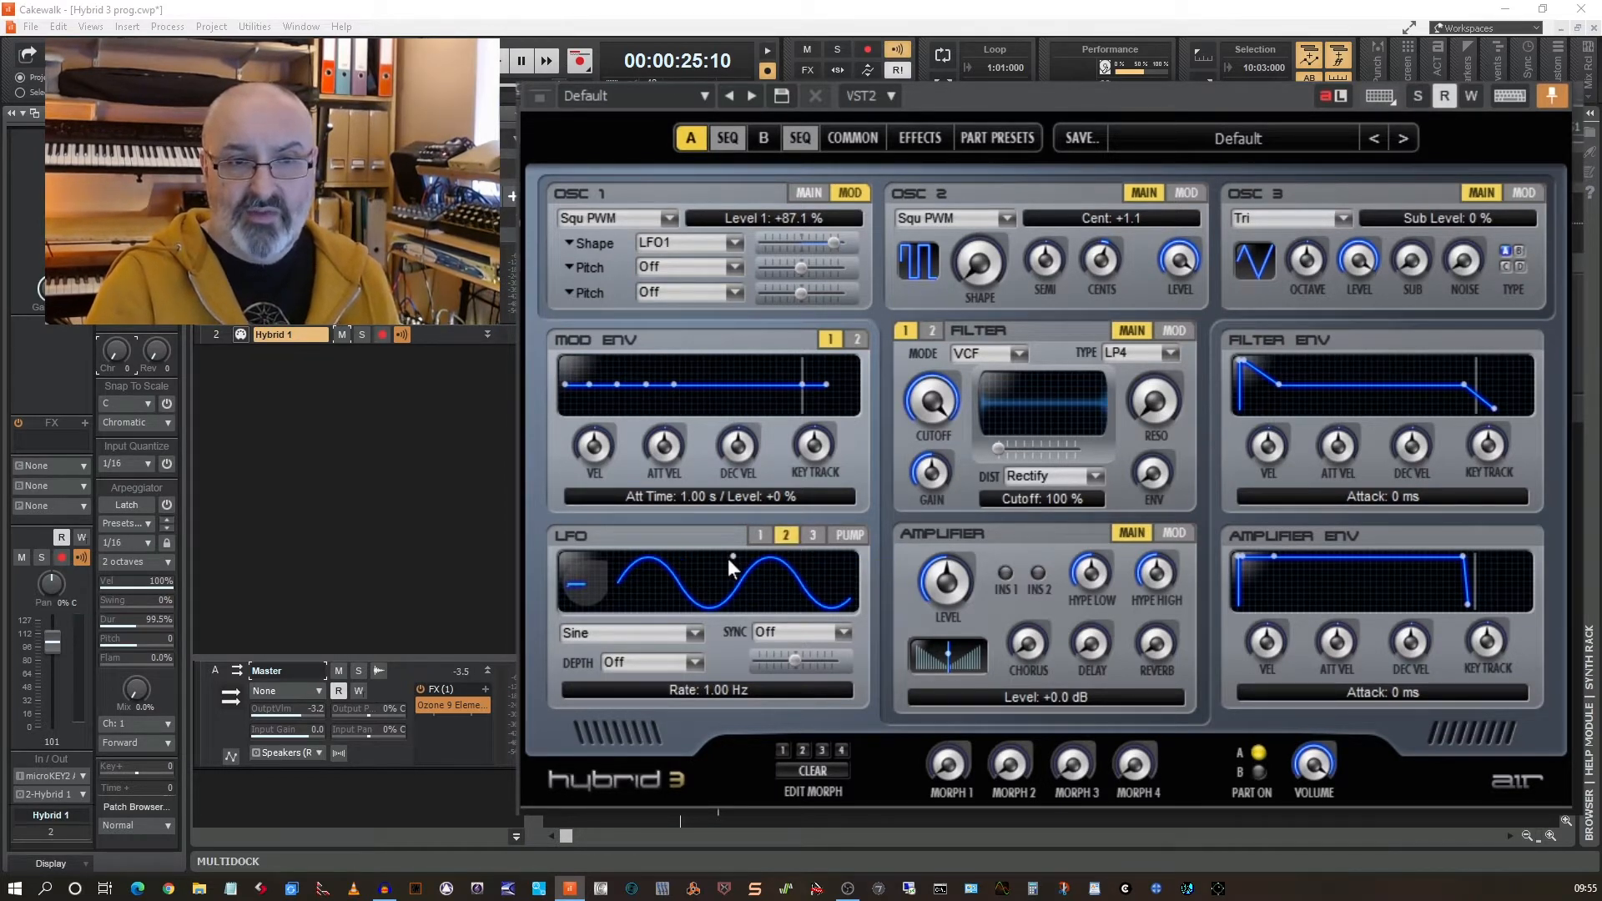
{"action": "left_click", "coordinate": [759, 537]}
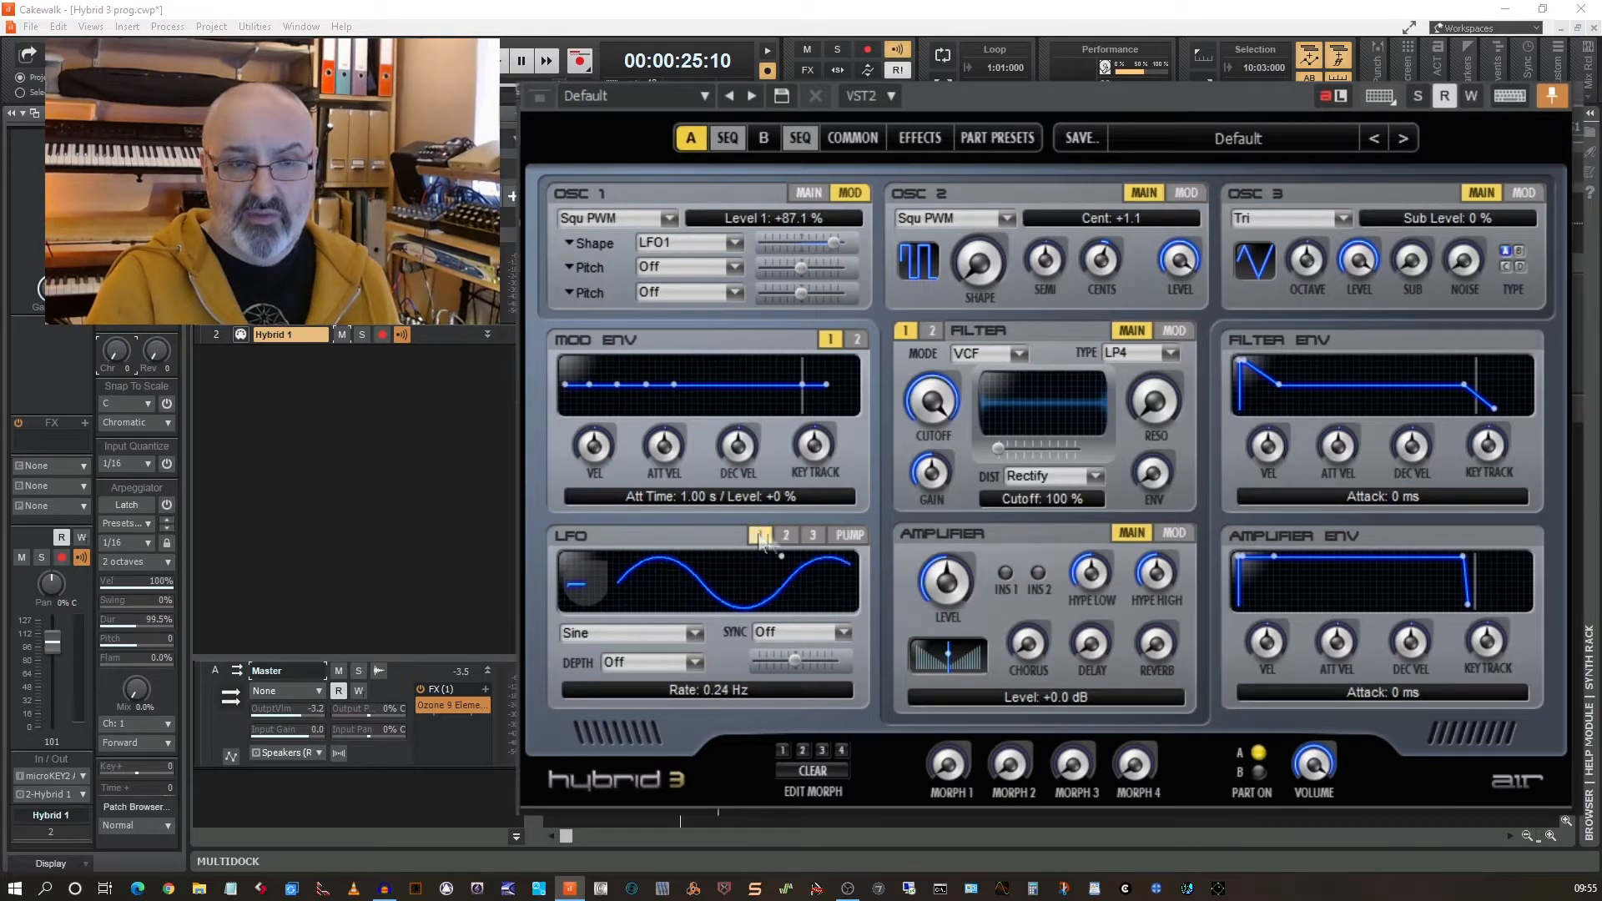
{"action": "left_click", "coordinate": [785, 534]}
{"action": "left_click_drag", "start_coordinate": [732, 559], "coordinate": [788, 554]}
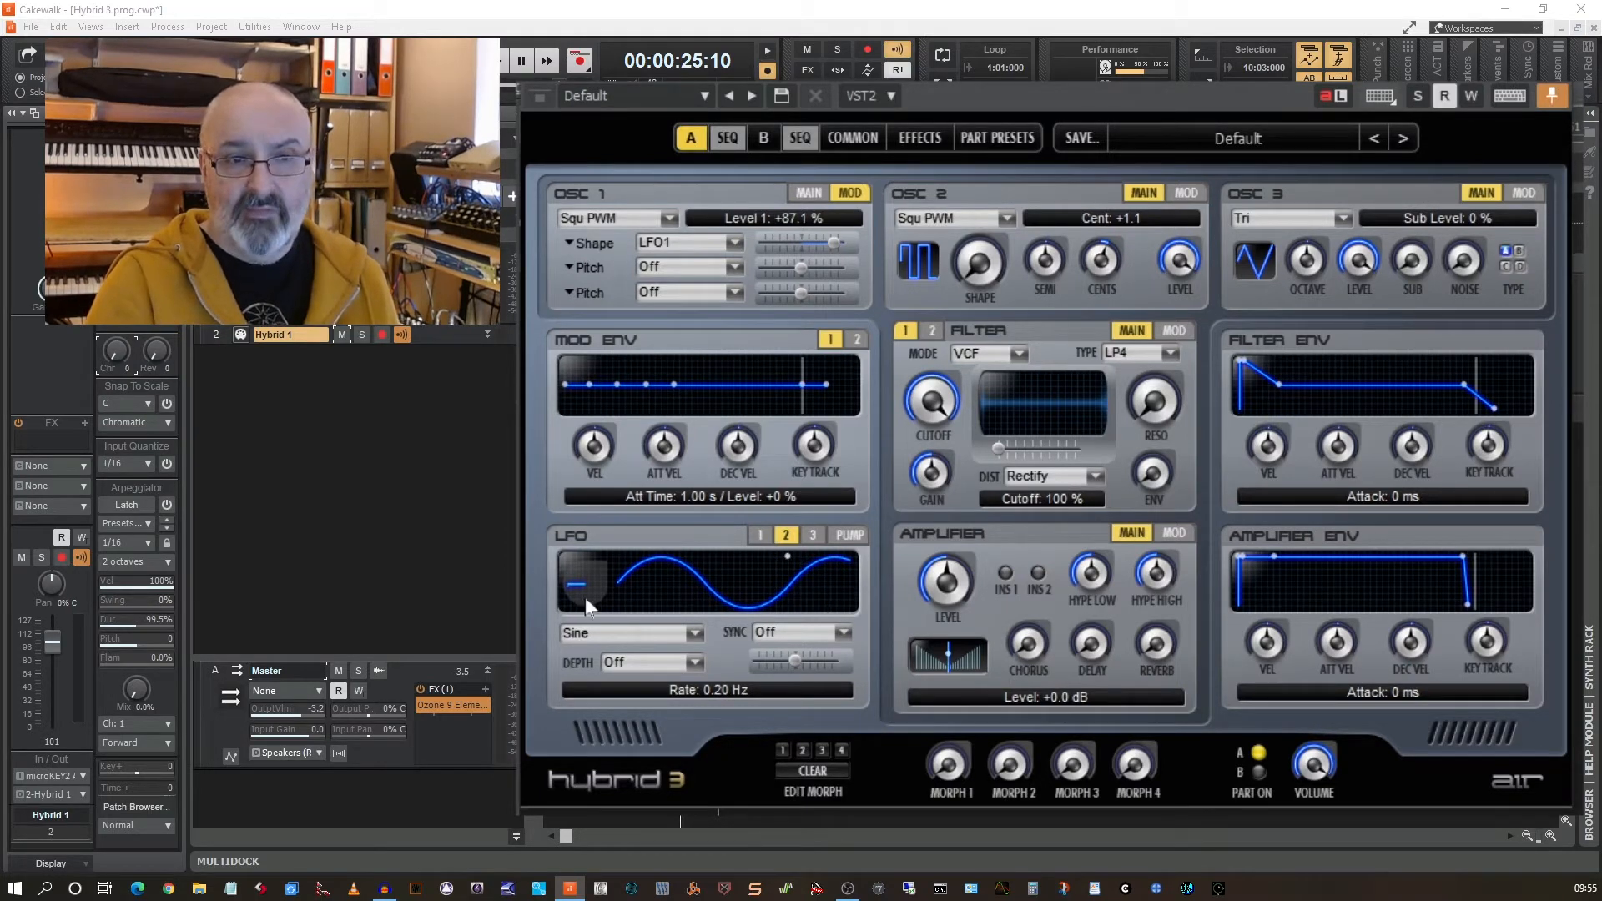
Modulate oscillator 2's Shape with LFO2 in the first modulation slot, at a depth of +87.1 %.
{"action": "left_click", "coordinate": [1185, 194]}
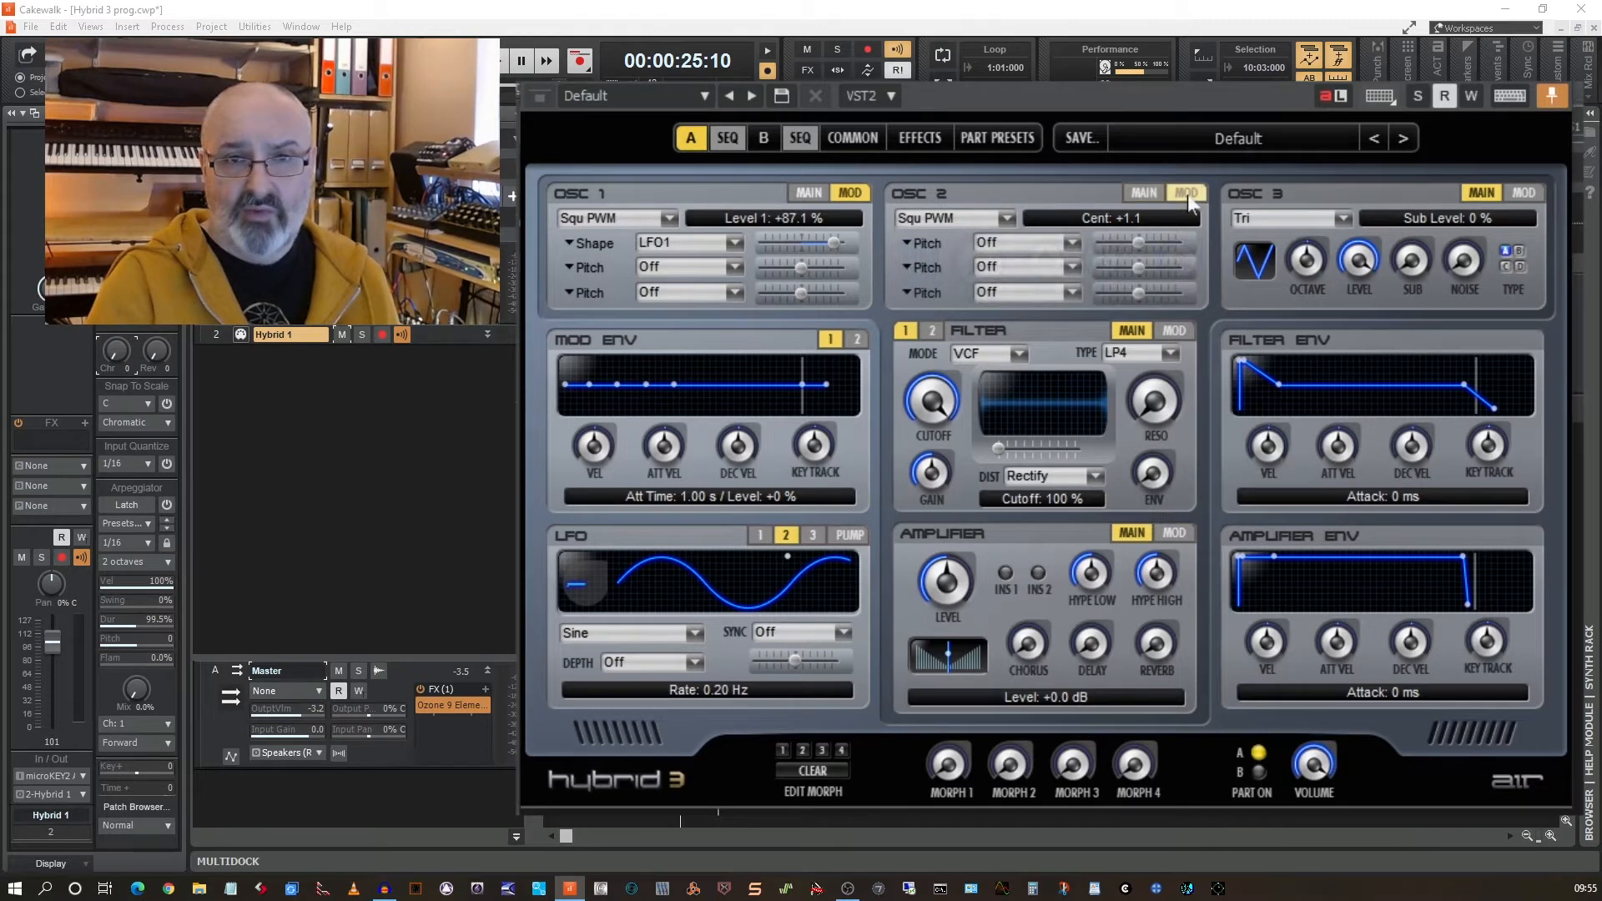
{"action": "left_click", "coordinate": [1071, 242]}
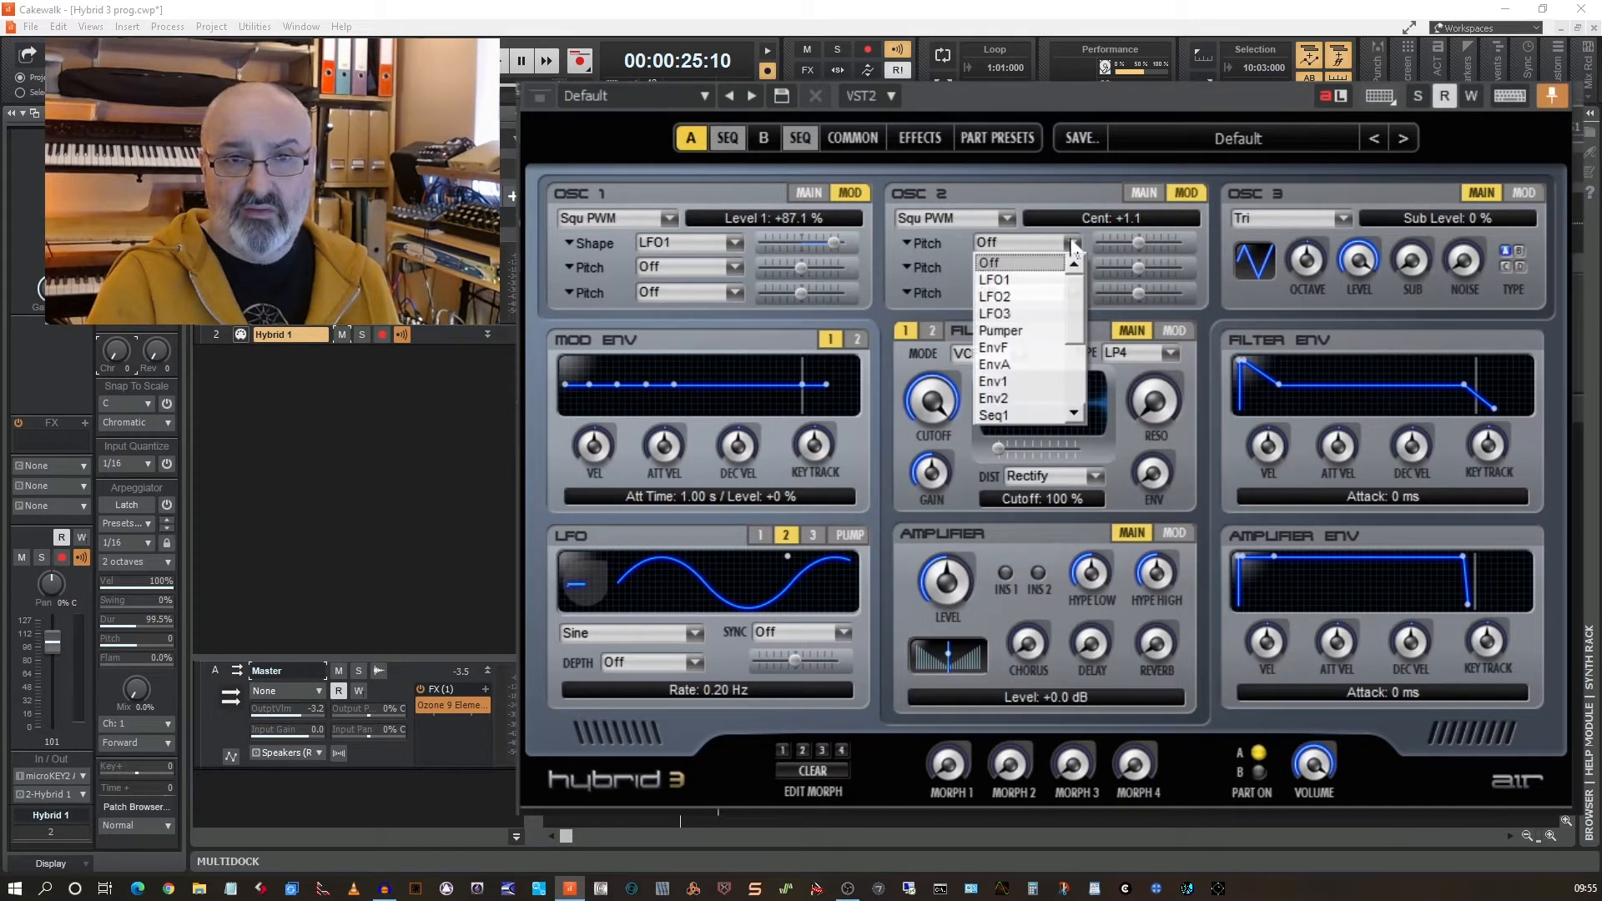
{"action": "left_click", "coordinate": [1012, 297]}
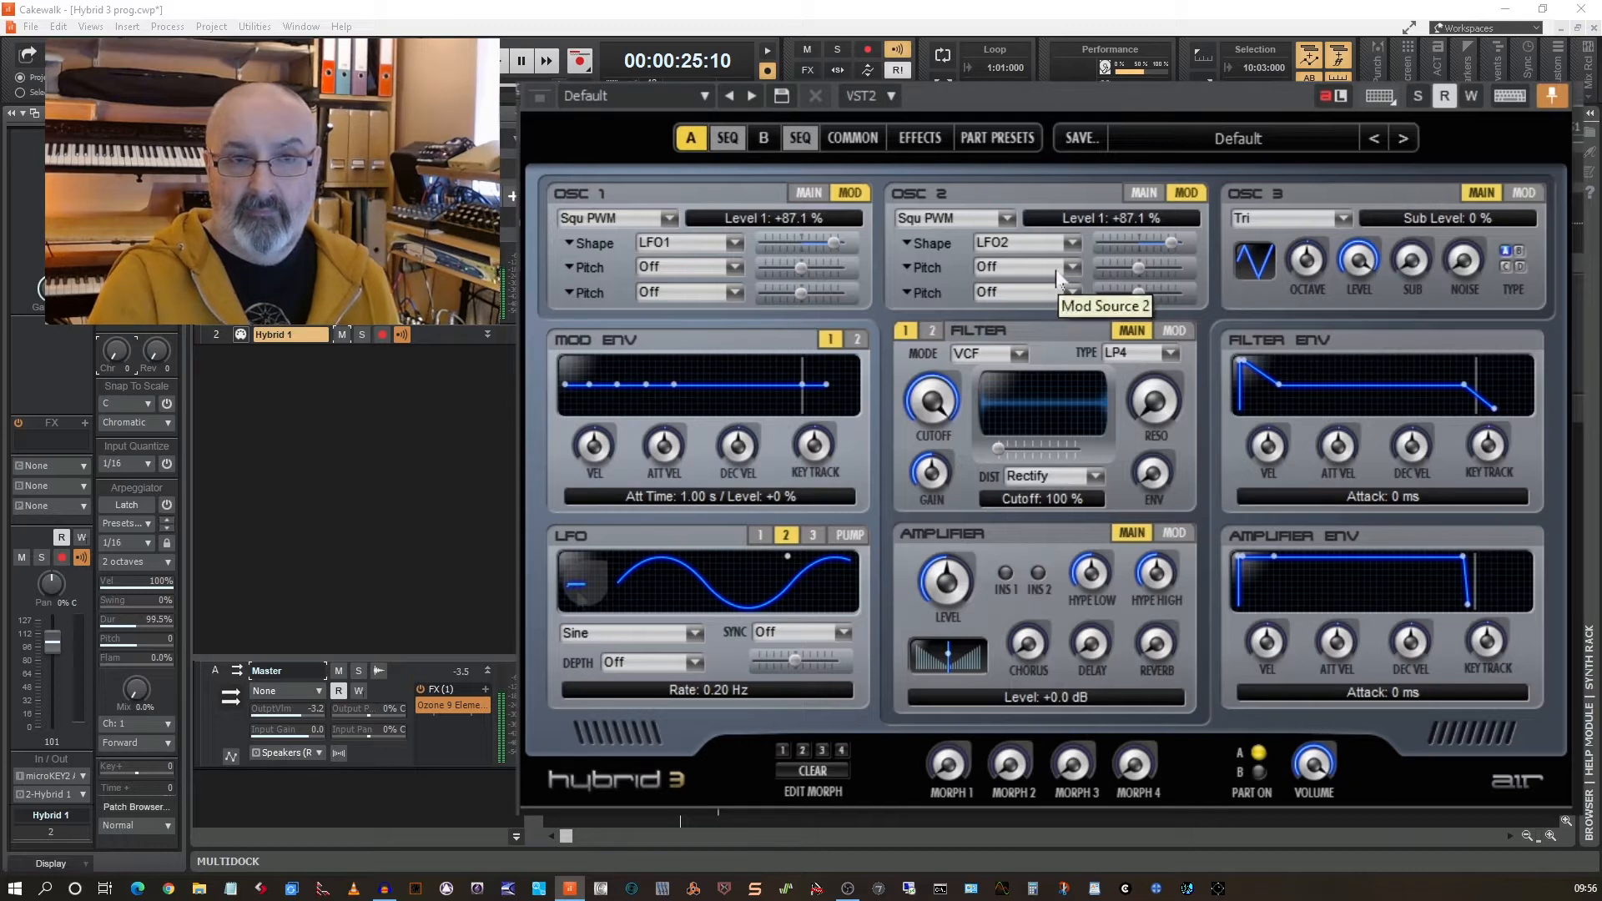
Compare the waves of LFO 1 and LFO 2, and offset LFO 2's phase to 148°.
{"action": "left_click", "coordinate": [759, 541]}
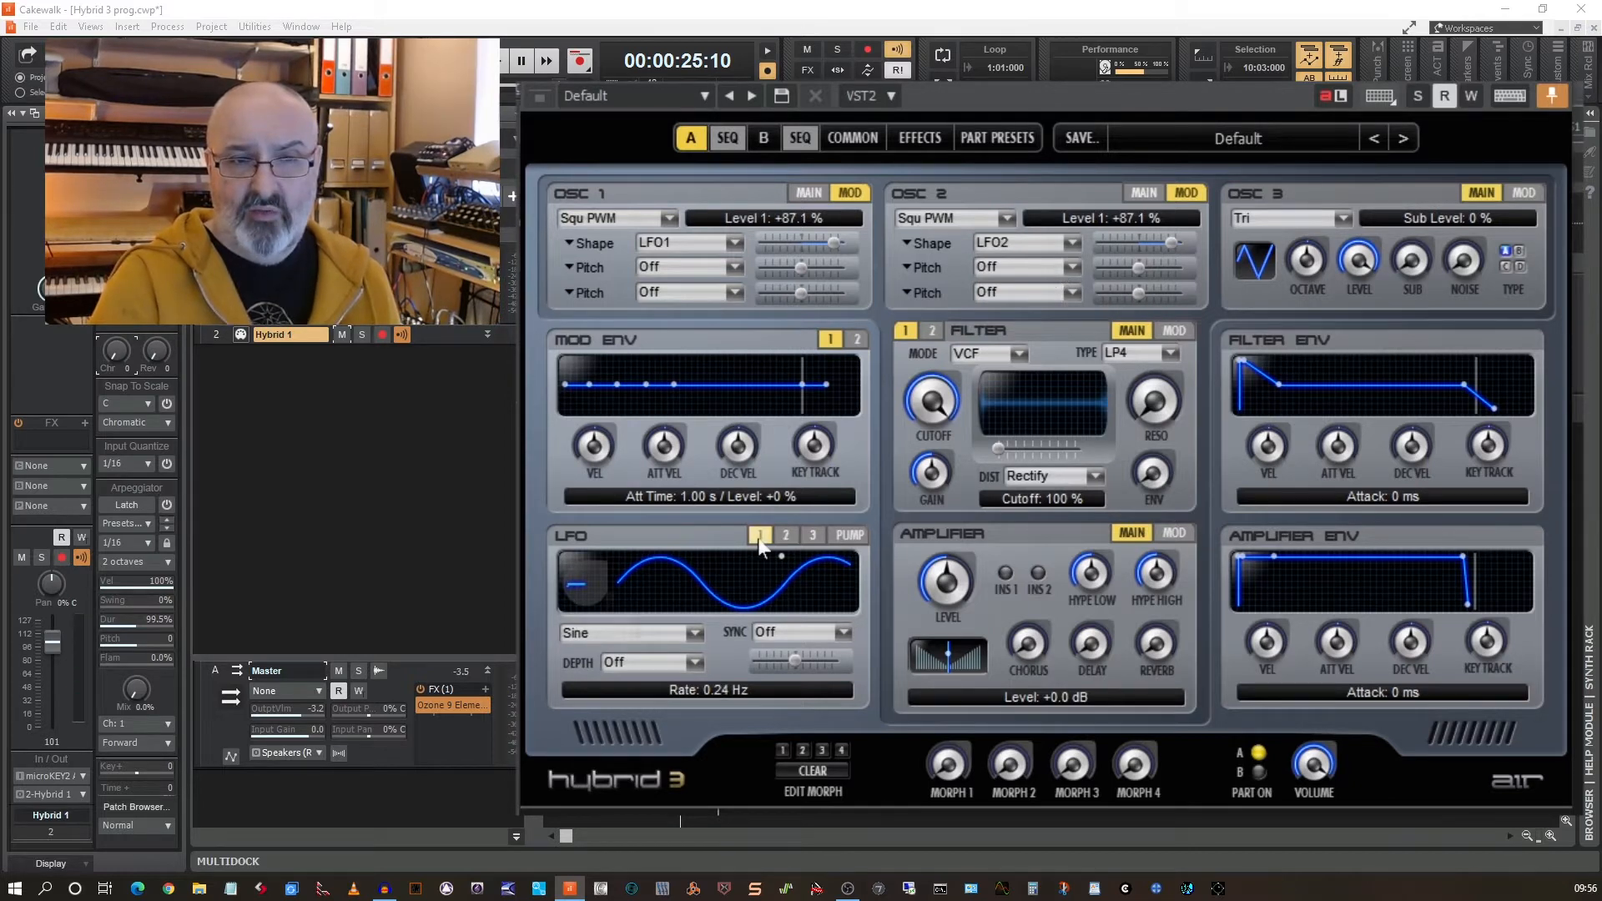
{"action": "left_click", "coordinate": [786, 539]}
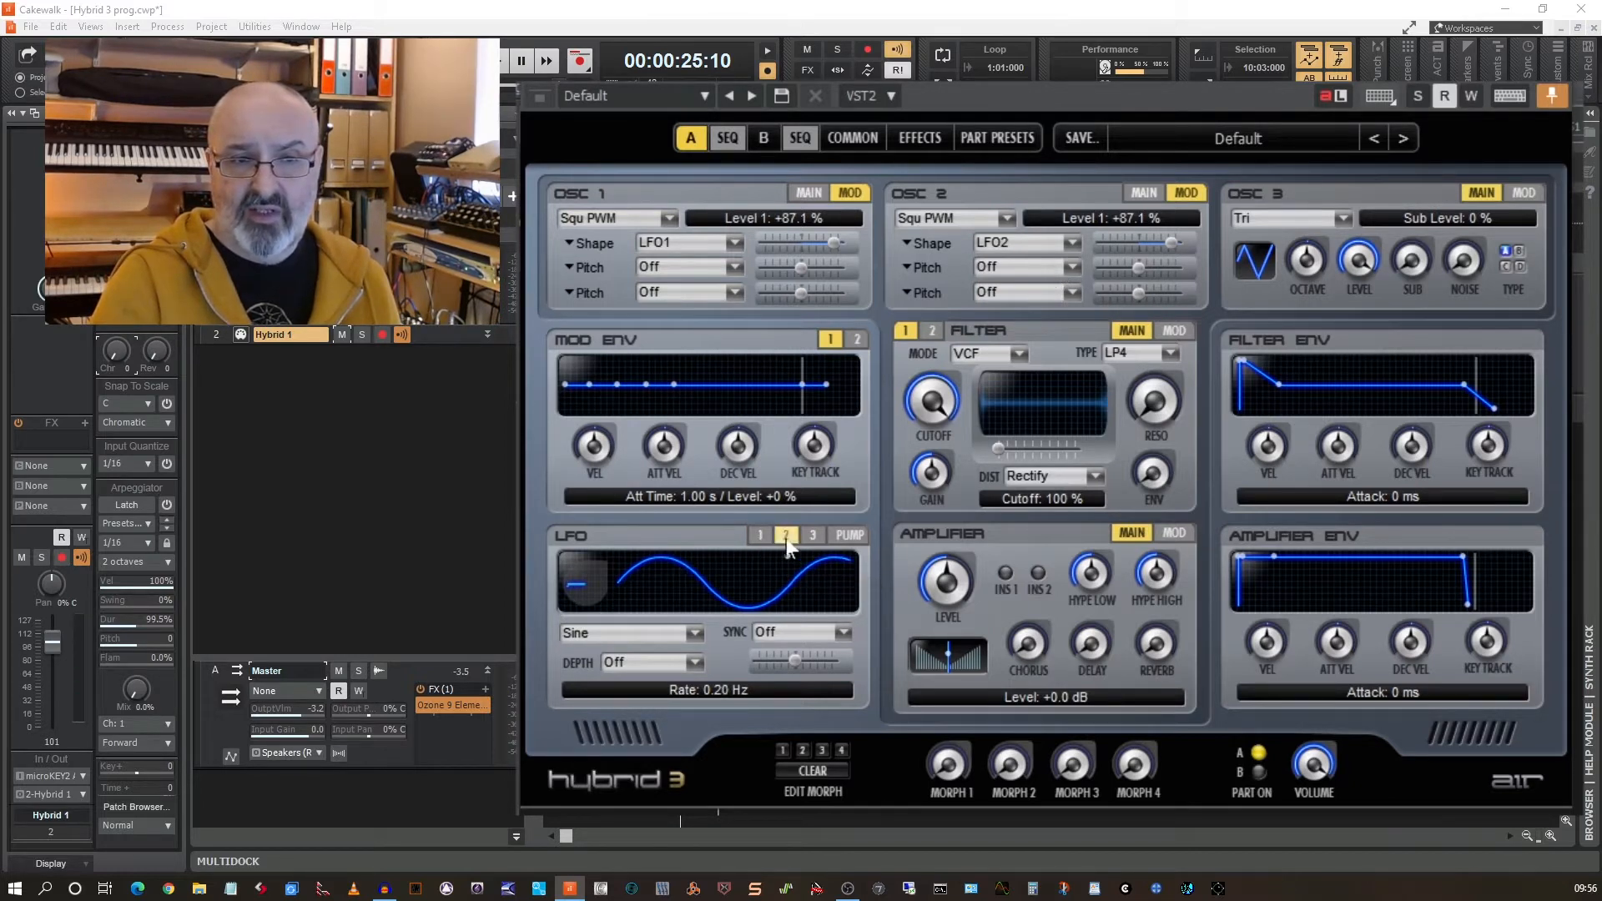
{"action": "left_click_drag", "start_coordinate": [574, 586], "coordinate": [574, 524]}
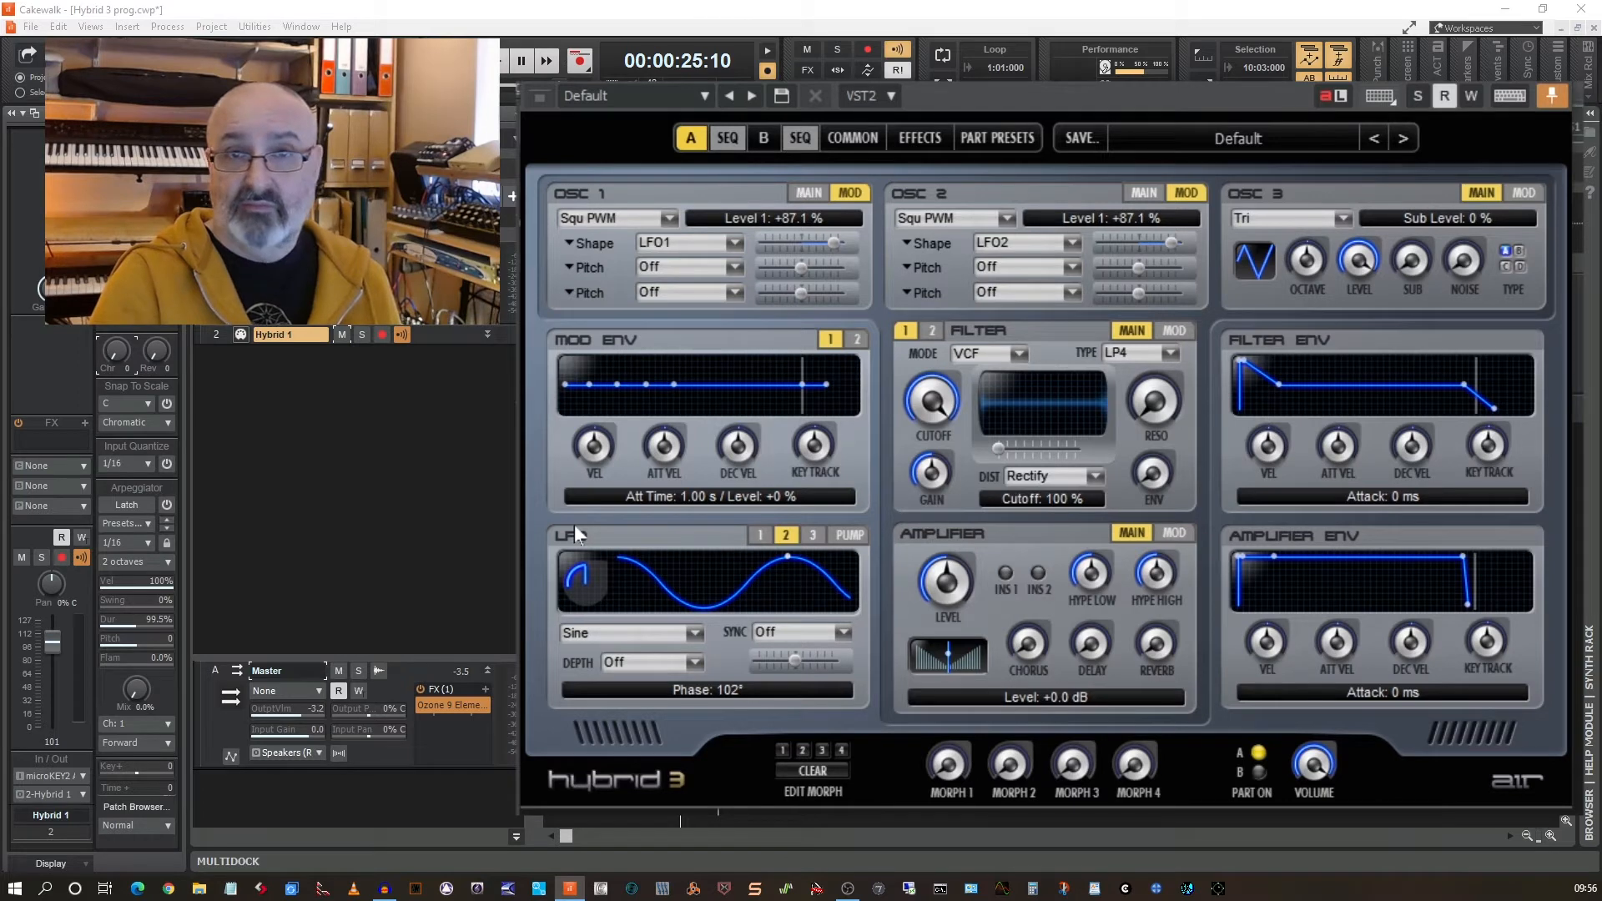
{"action": "left_click_drag", "start_coordinate": [586, 586], "coordinate": [559, 523]}
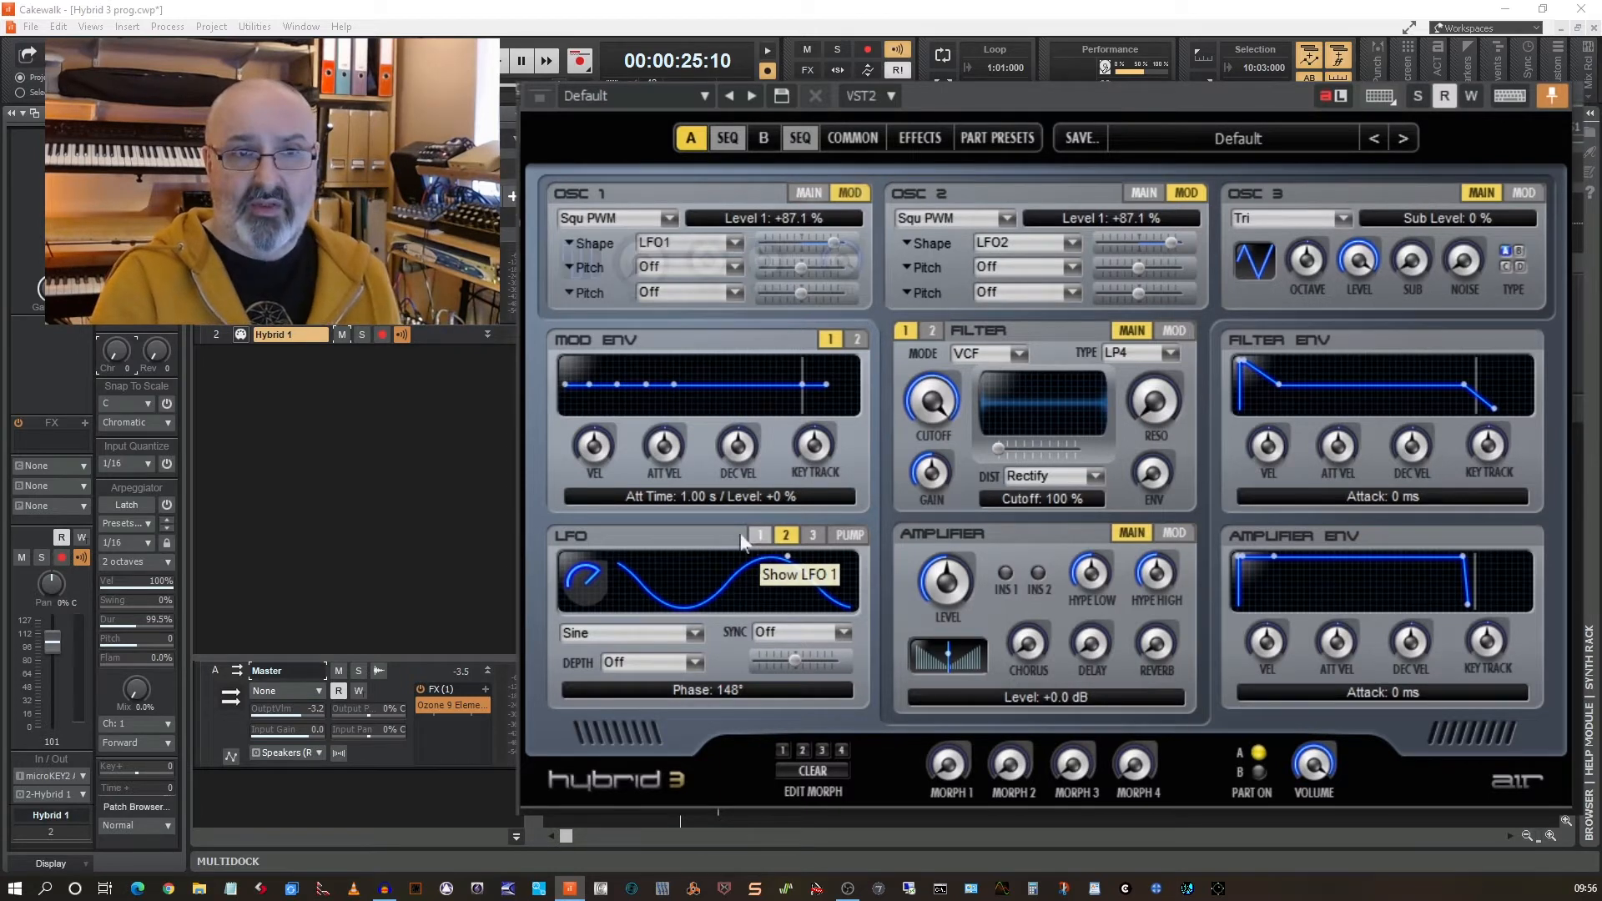
Set the base wave shape of oscillator 1 to 24 % and of oscillator 2 to 41 %.
{"action": "left_click", "coordinate": [808, 193]}
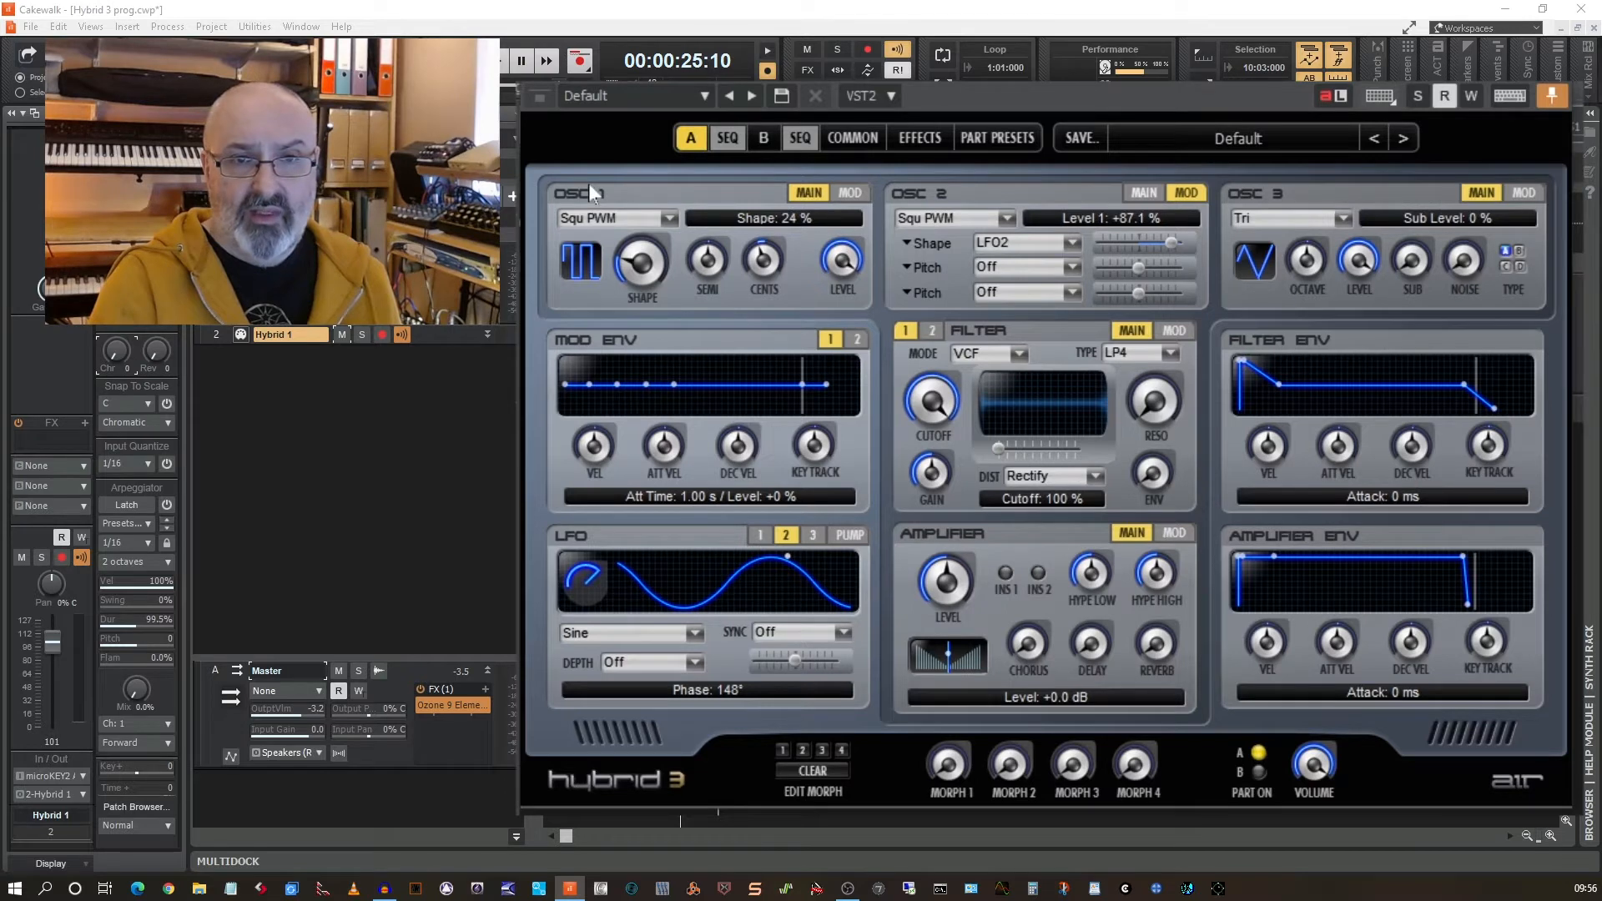
{"action": "left_click", "coordinate": [1144, 192]}
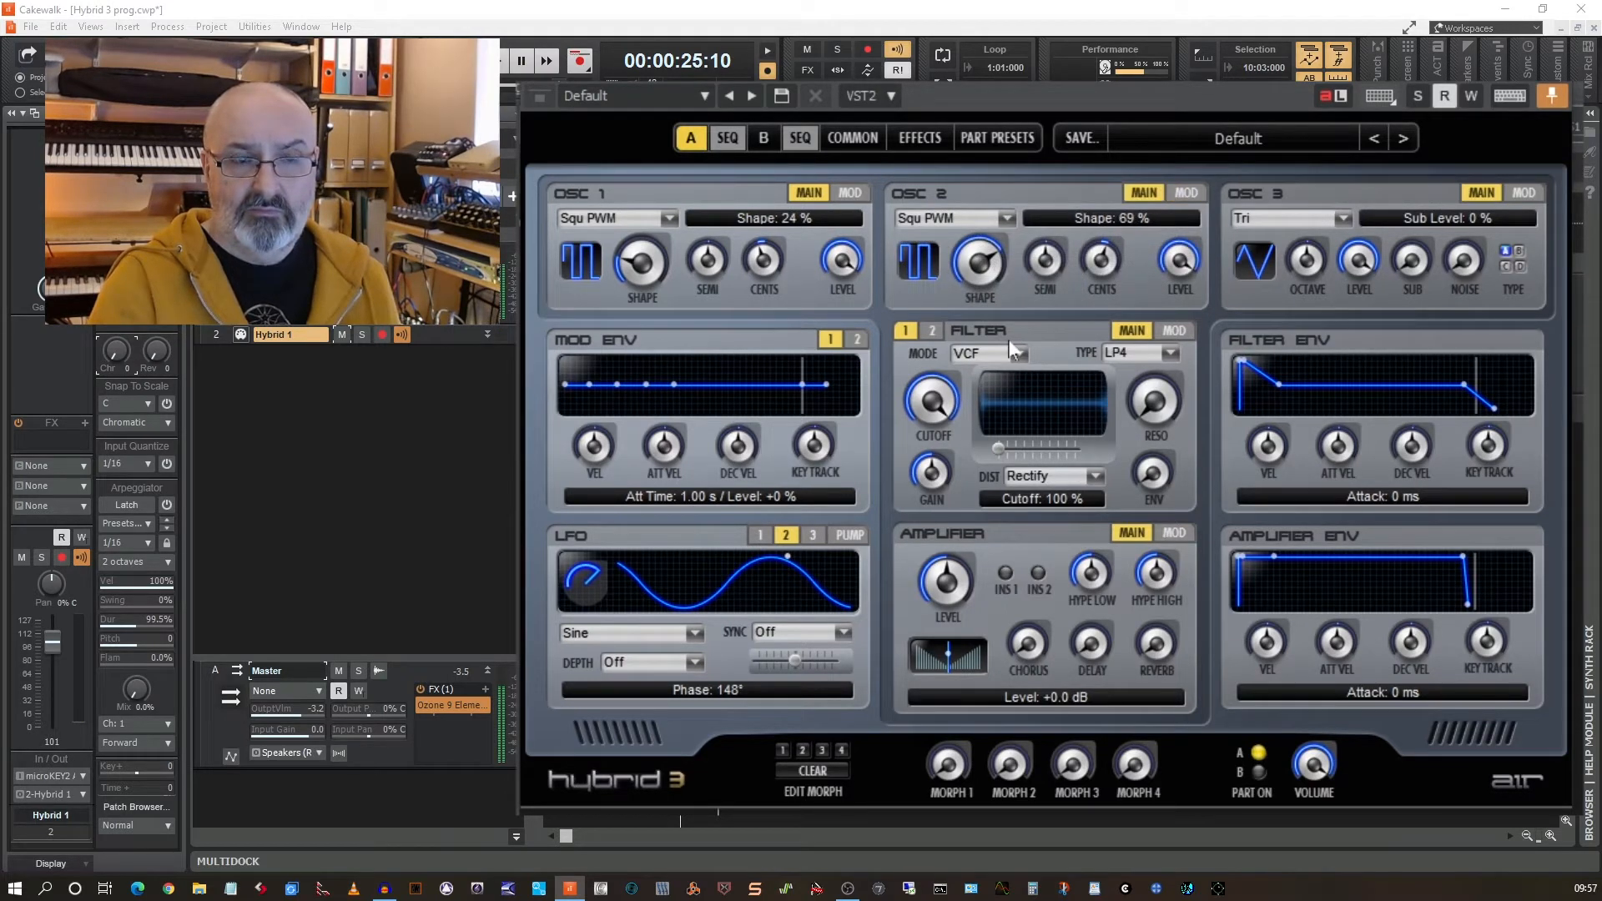
{"action": "scroll", "coordinate": [978, 280], "scroll_direction": "down", "scroll_amount": 5}
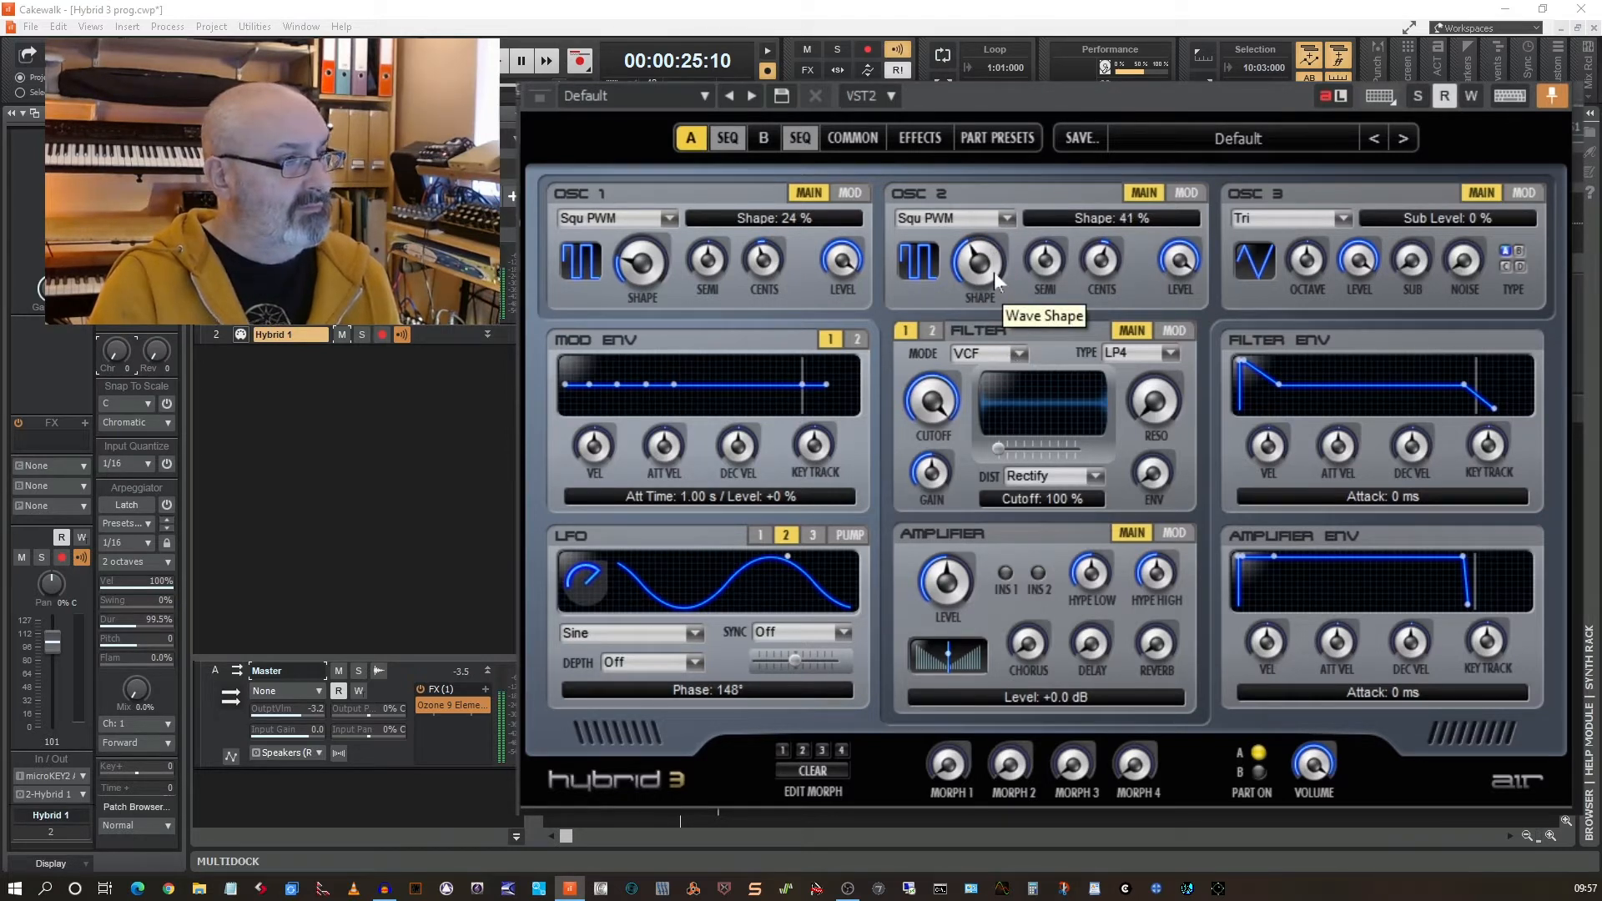
Raise oscillator 3's sub level to 61 % and switch its noise color from White to Blue.
{"action": "scroll", "coordinate": [1412, 266], "scroll_direction": "up", "scroll_amount": 1}
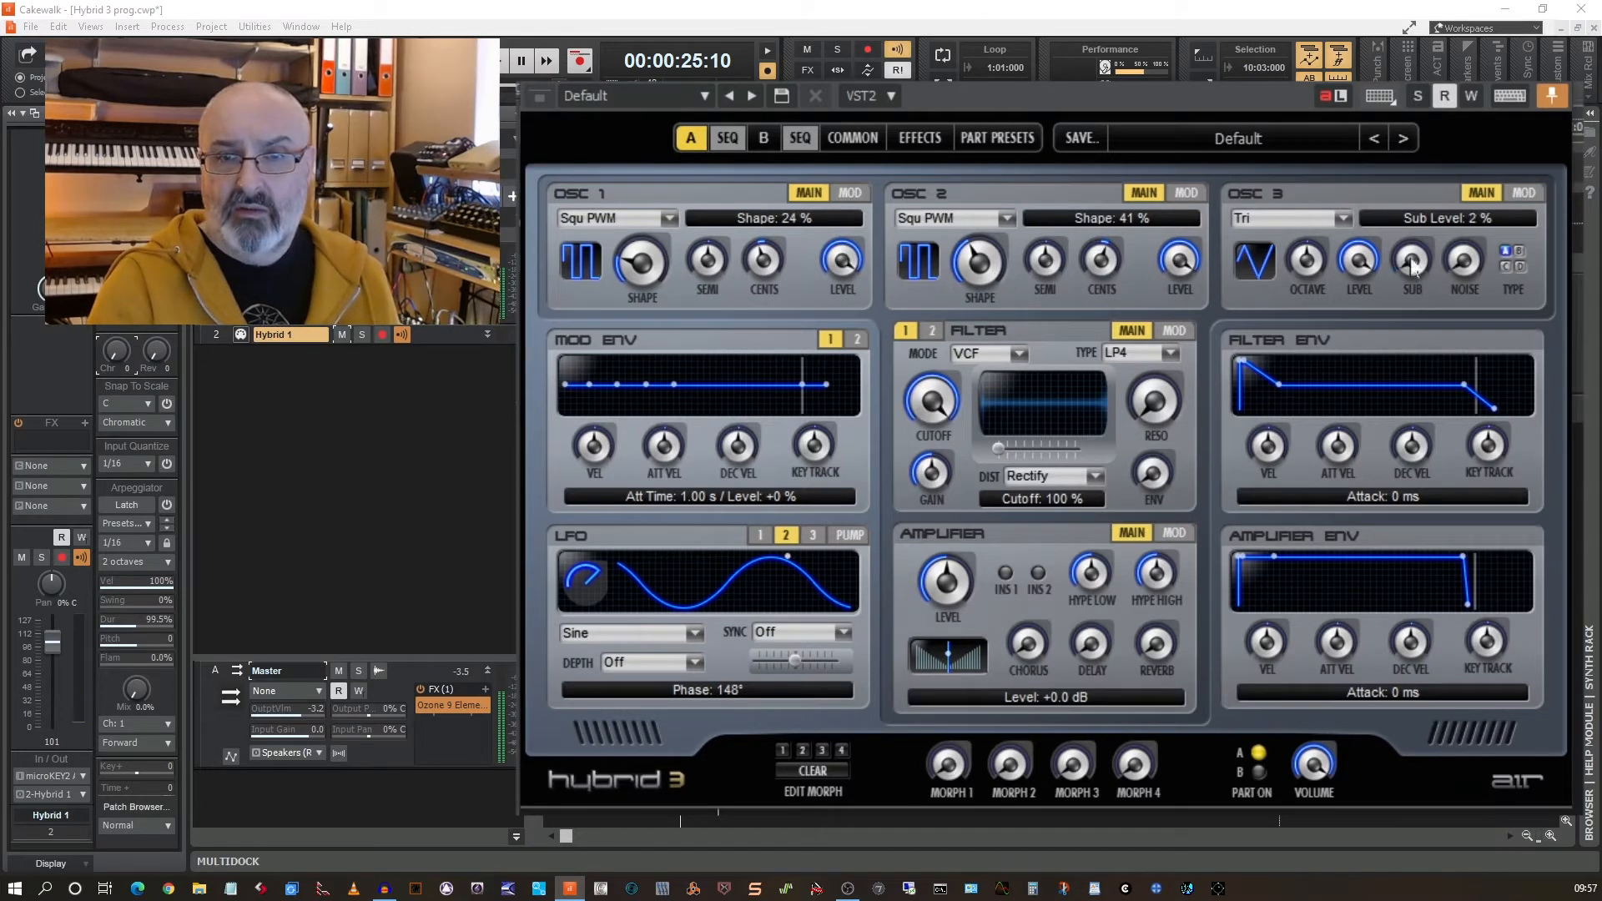
{"action": "left_click_drag", "start_coordinate": [1412, 265], "coordinate": [1364, 102]}
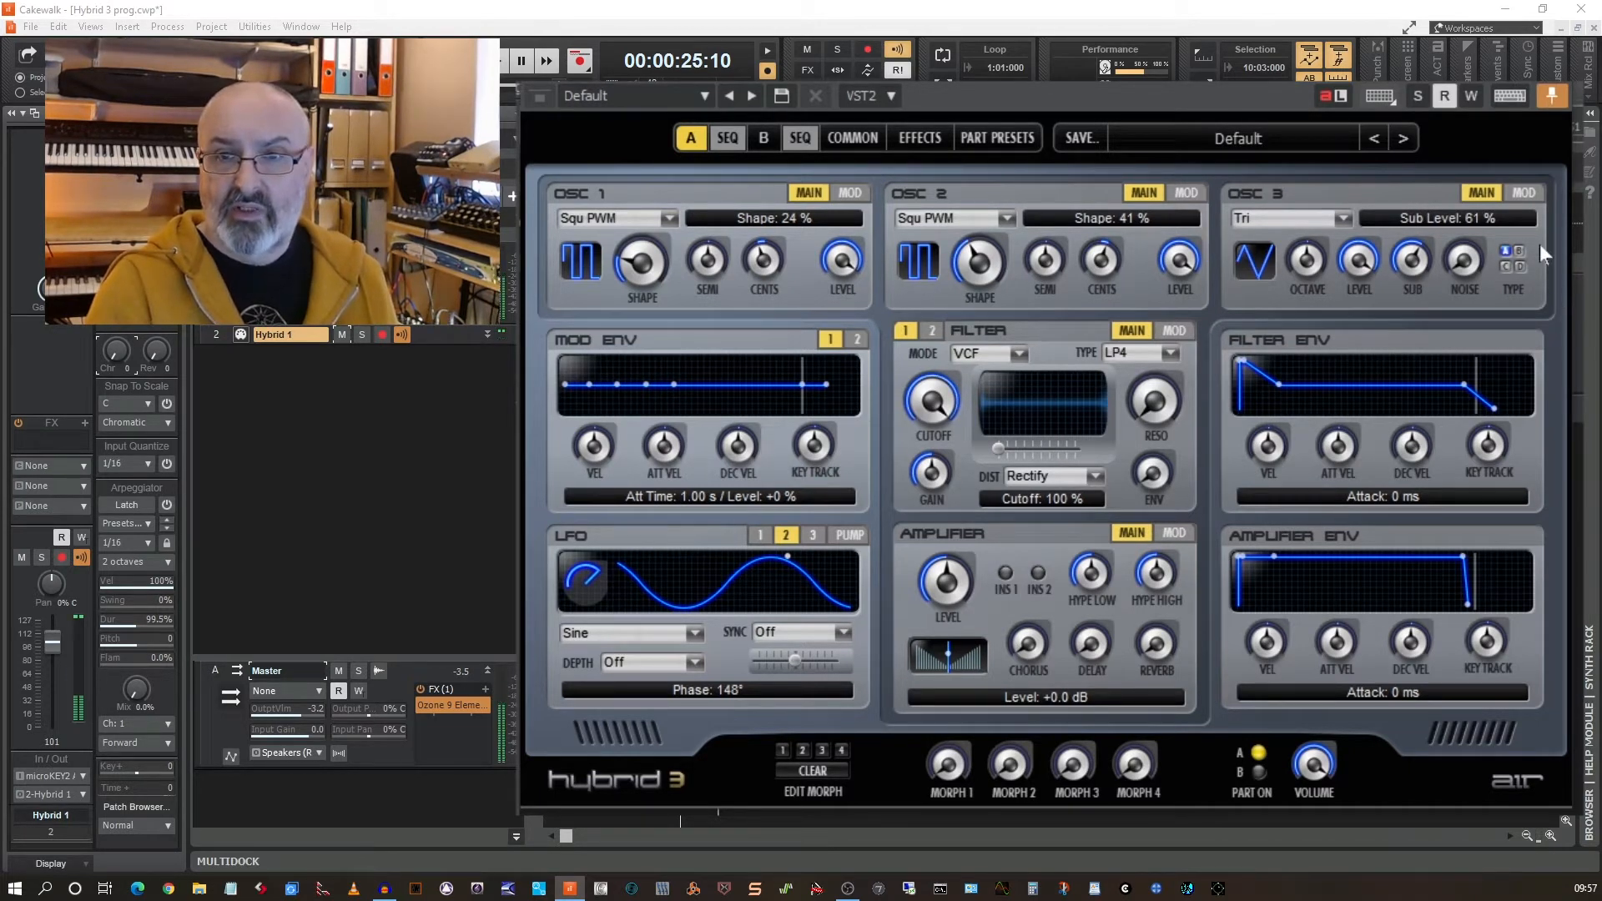
{"action": "left_click", "coordinate": [1506, 250]}
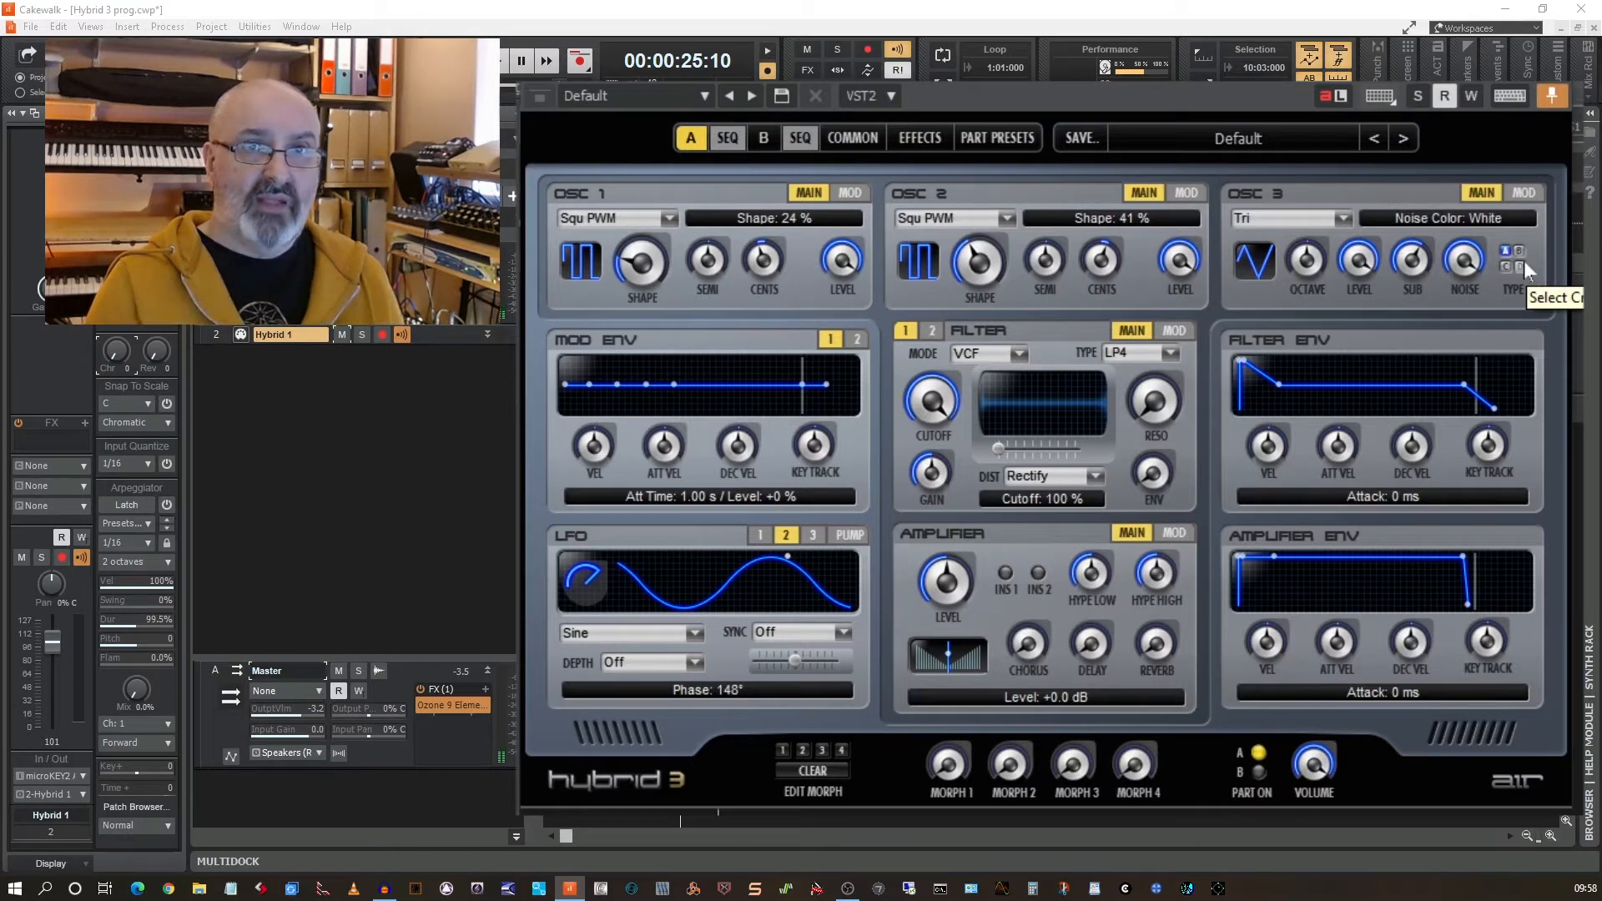
{"action": "left_click", "coordinate": [1519, 248]}
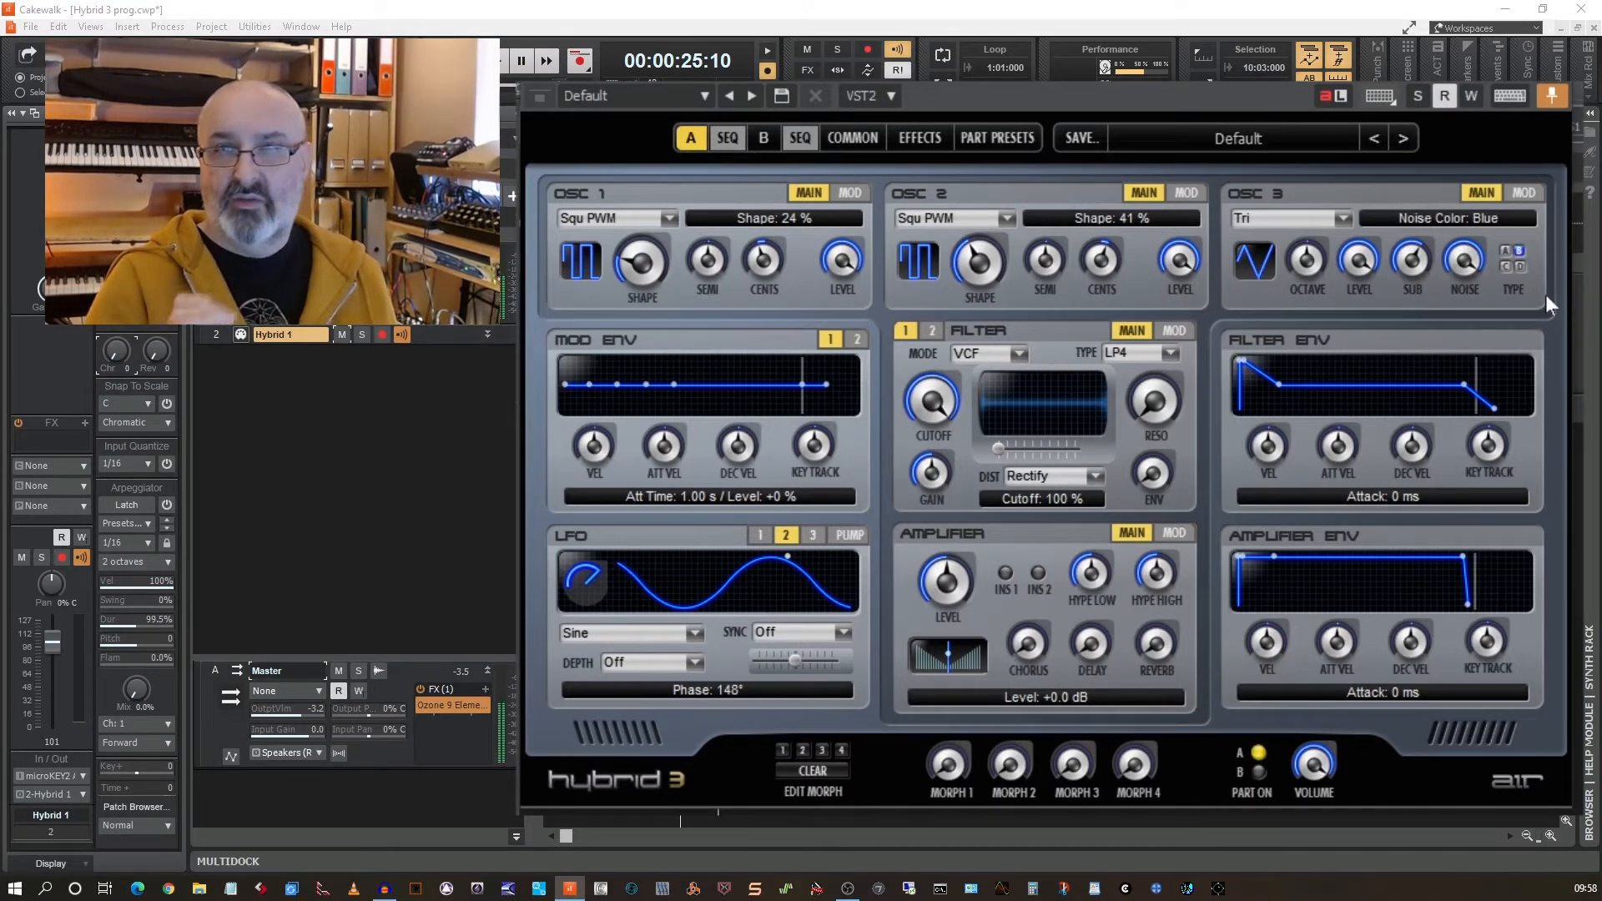
Try the Mod noise color on oscillator 3, settle on Crackle, and lower the noise level to 29 %.
{"action": "left_click", "coordinate": [1505, 267]}
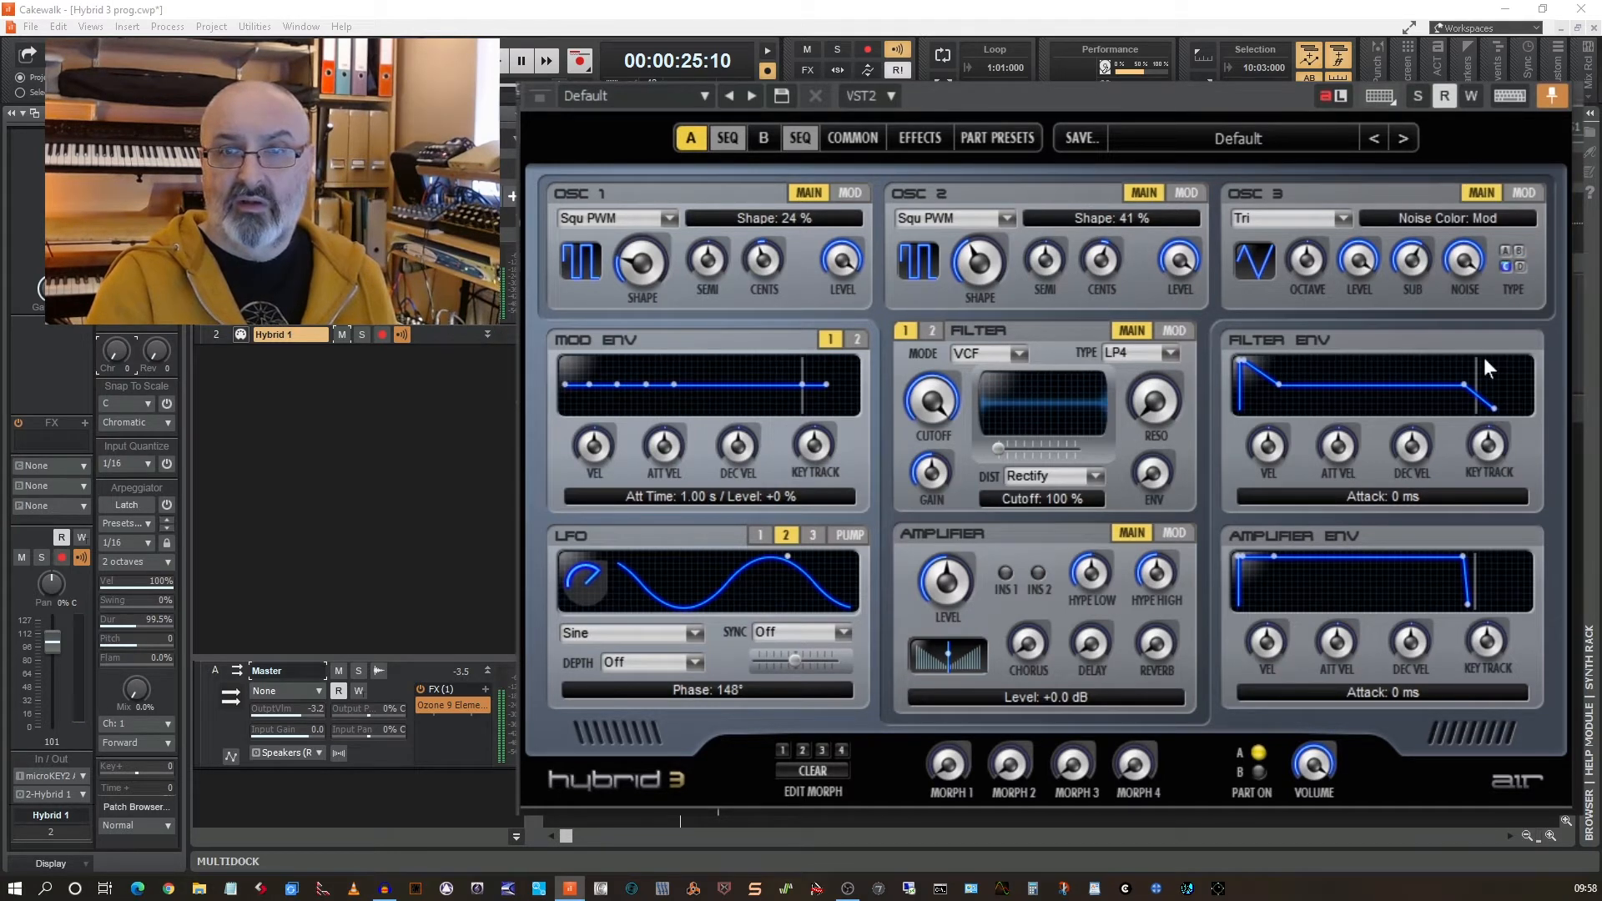
{"action": "left_click", "coordinate": [1517, 265]}
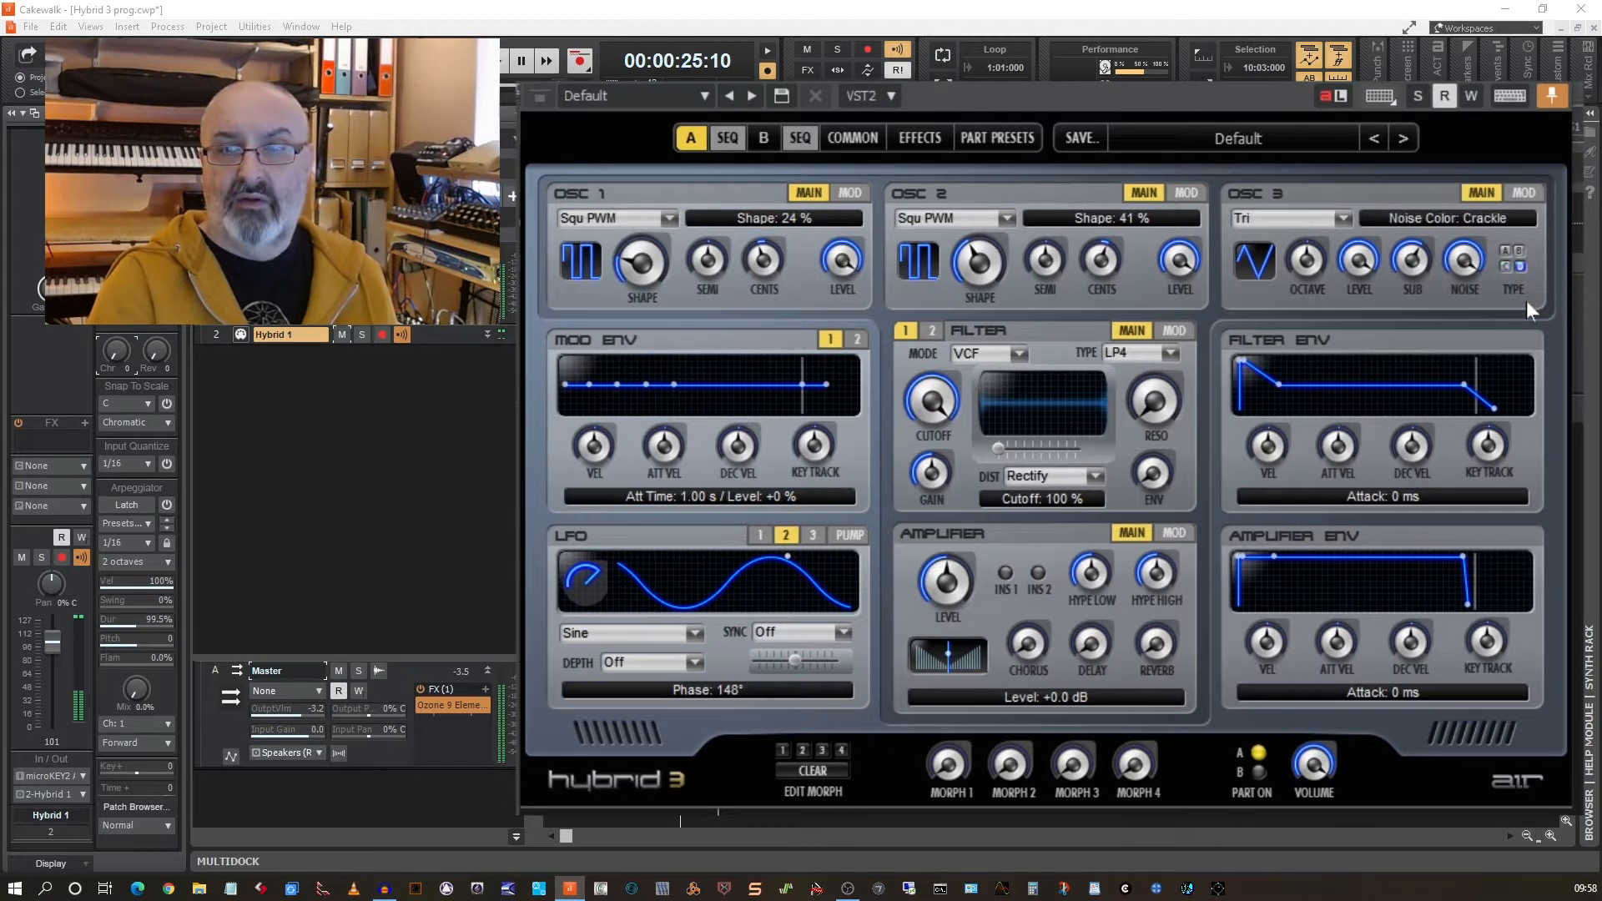
{"action": "left_click_drag", "start_coordinate": [1465, 259], "coordinate": [1490, 469]}
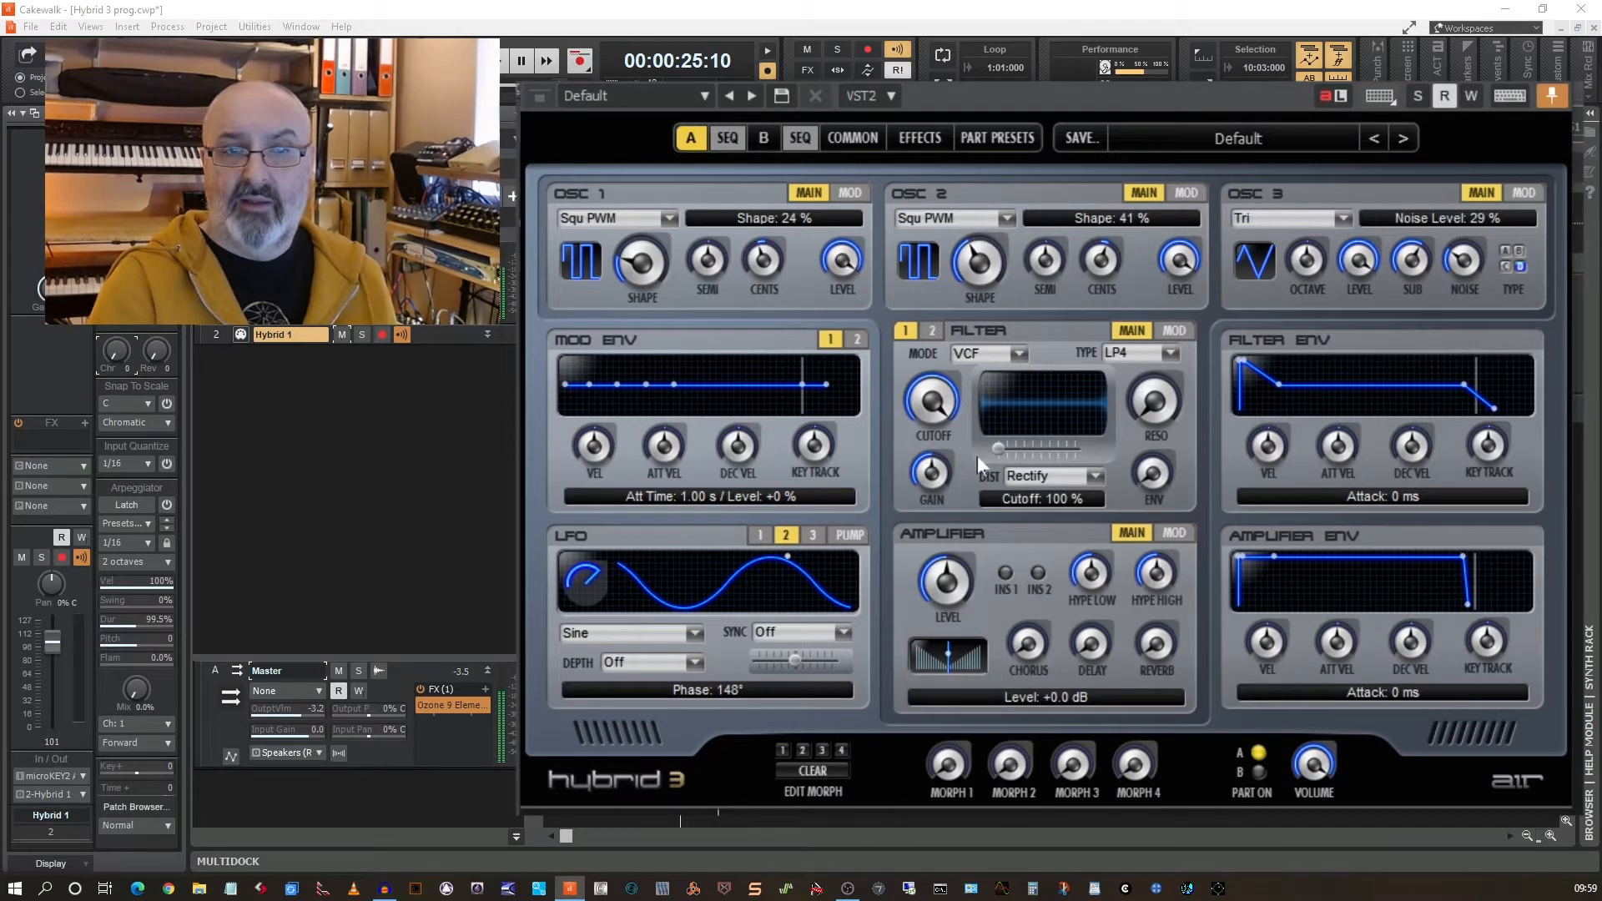
Lower the filter cutoff to 74 % and audition the LP1, LP3 and LP2 filter types, returning to LP4.
{"action": "left_click_drag", "start_coordinate": [932, 402], "coordinate": [944, 485]}
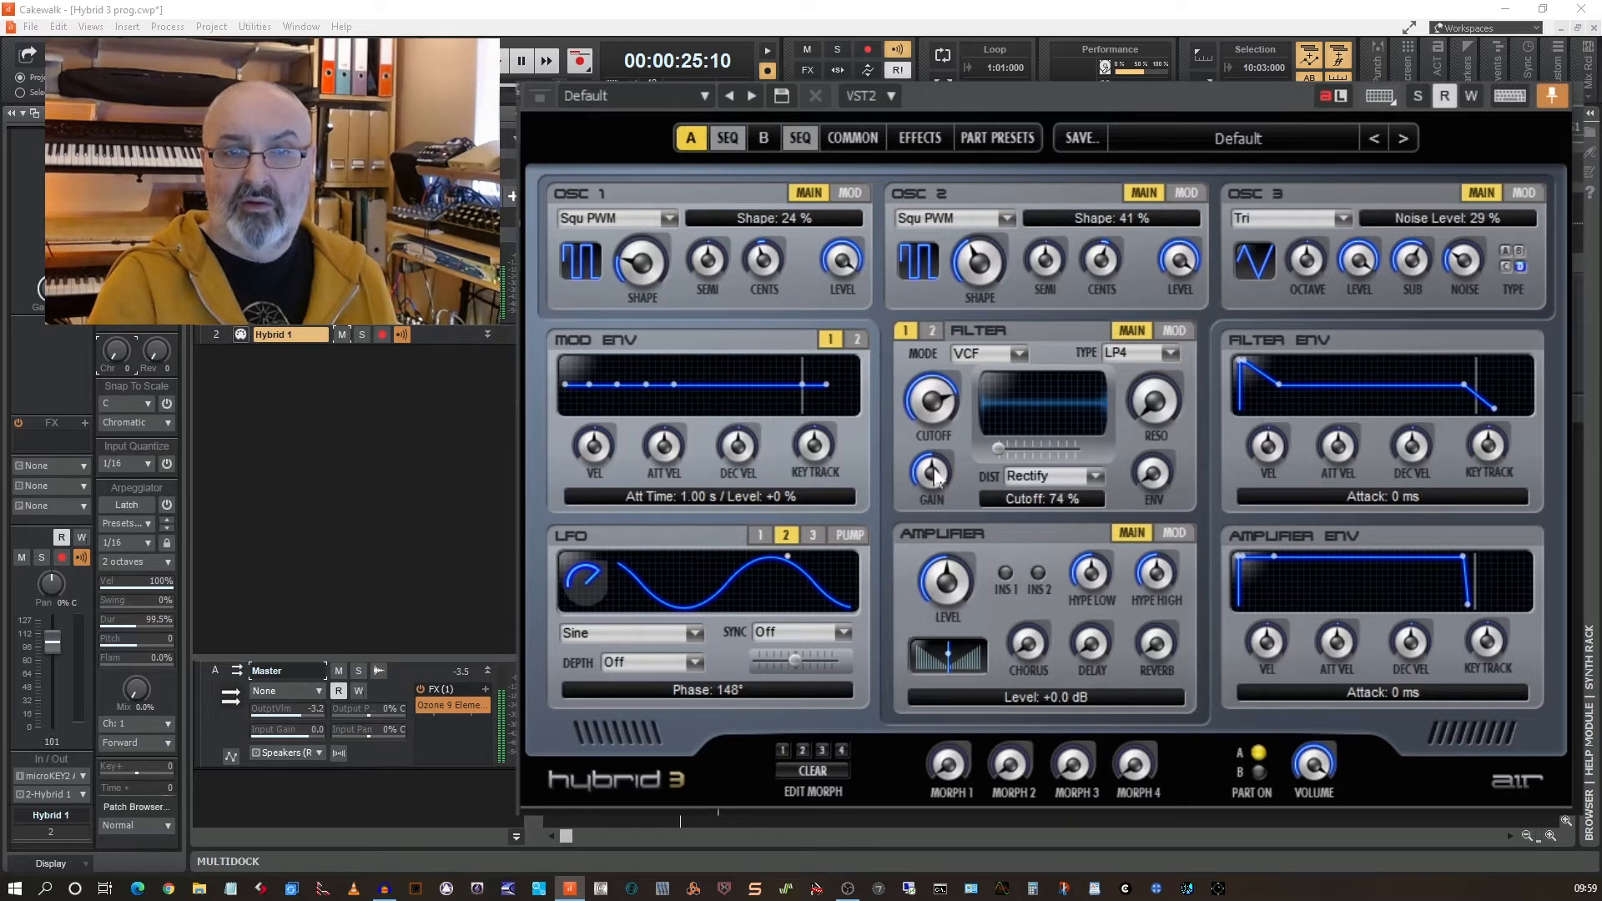
{"action": "left_click", "coordinate": [1172, 352]}
{"action": "left_click", "coordinate": [1130, 421]}
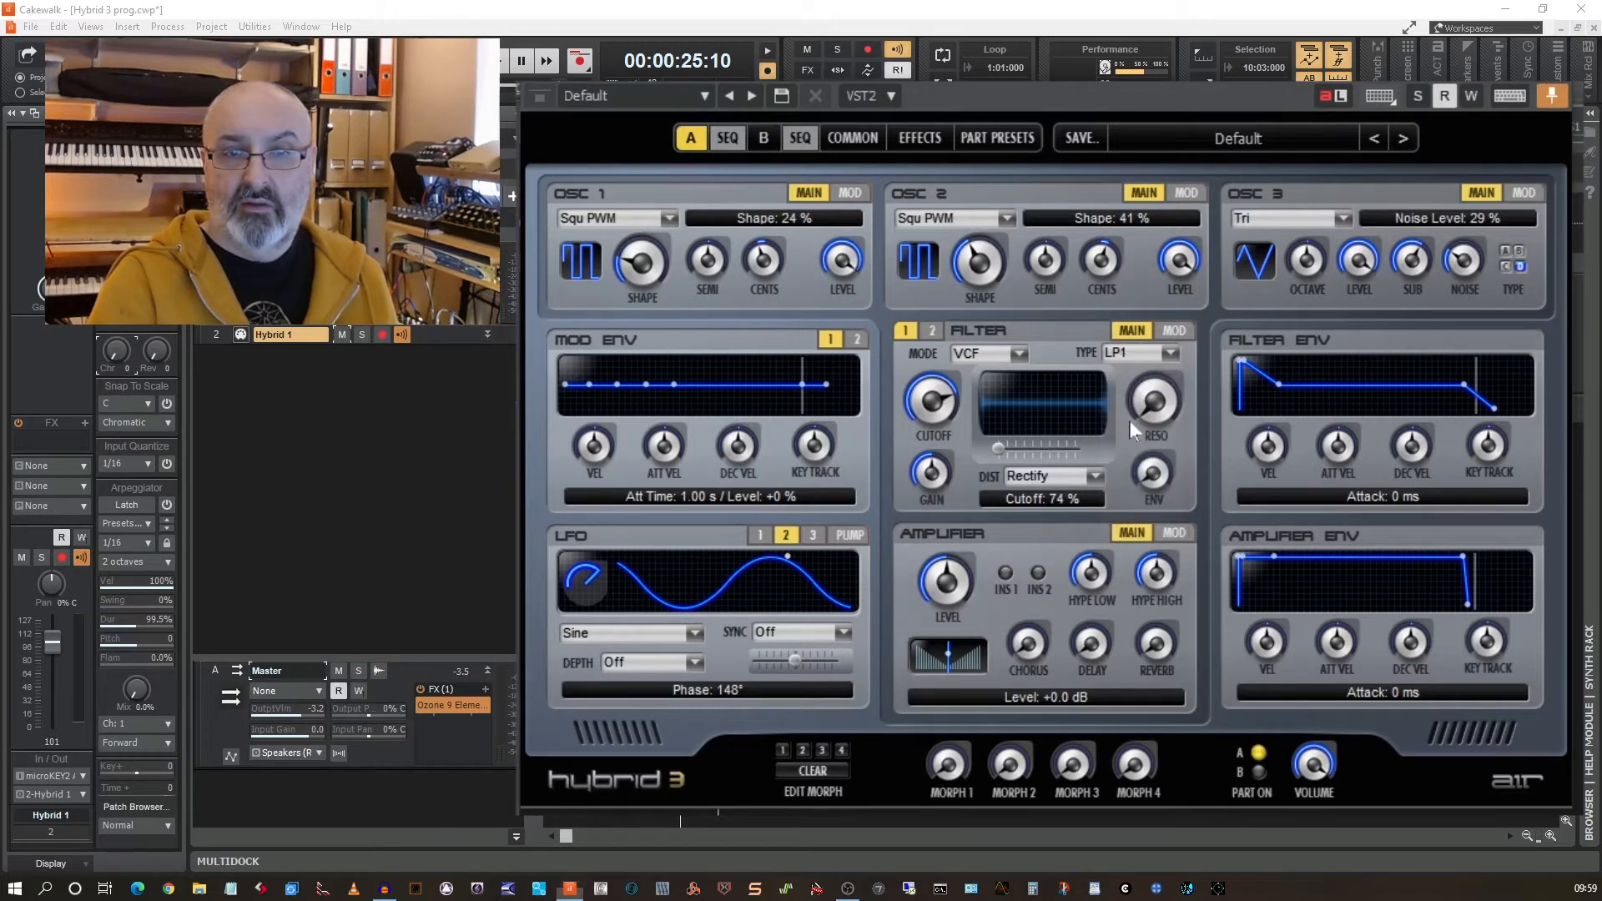
{"action": "left_click", "coordinate": [1170, 356]}
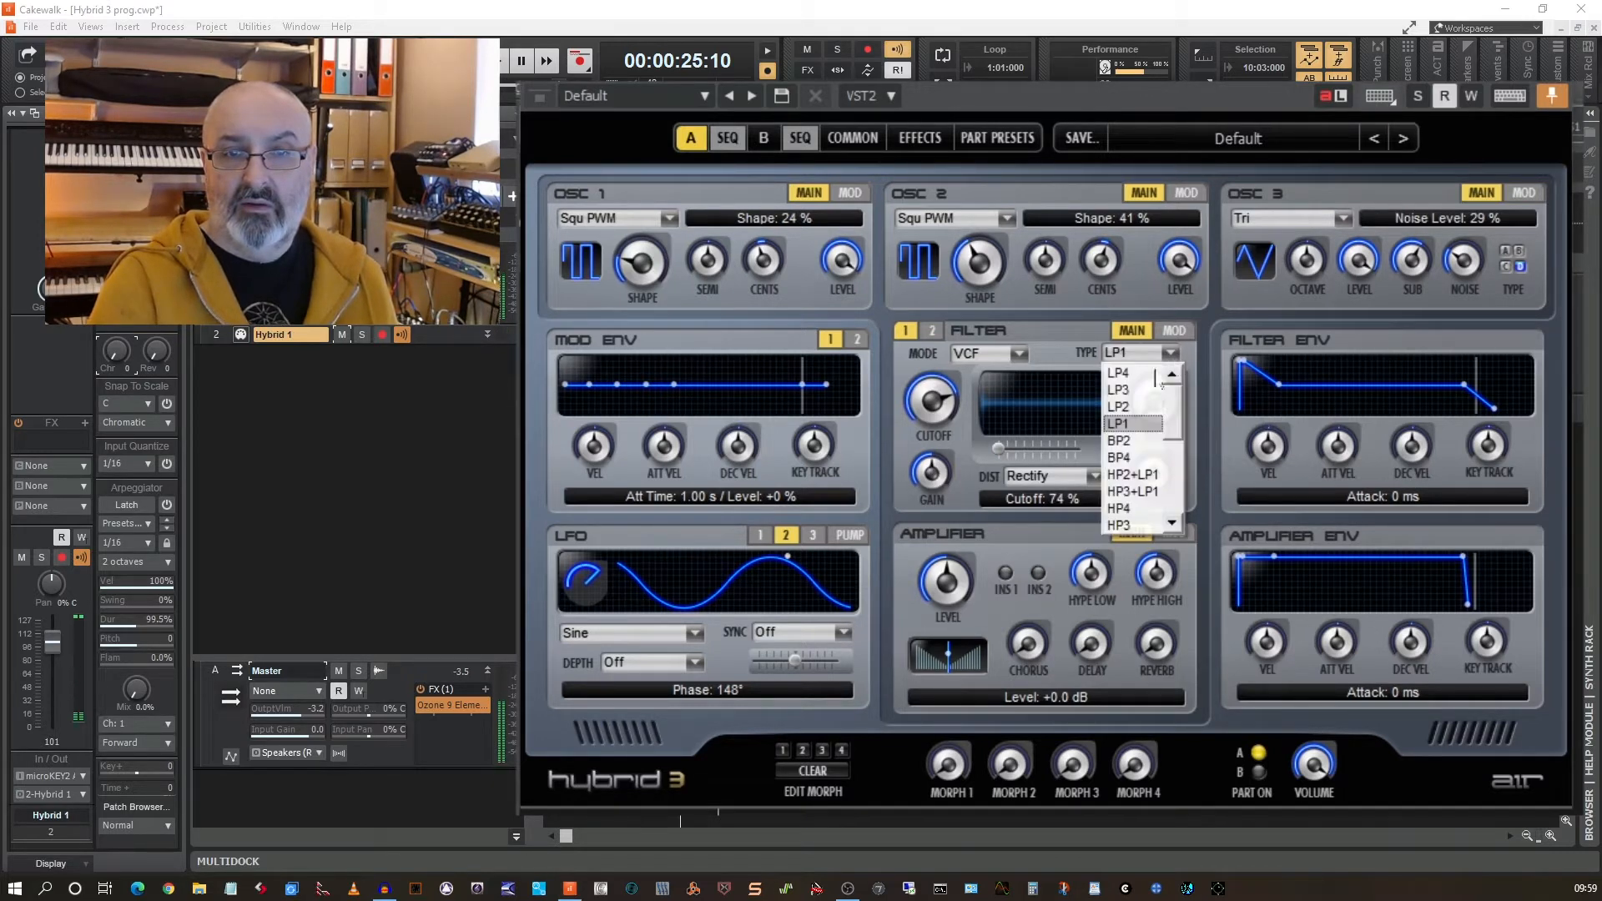
{"action": "left_click", "coordinate": [1127, 376]}
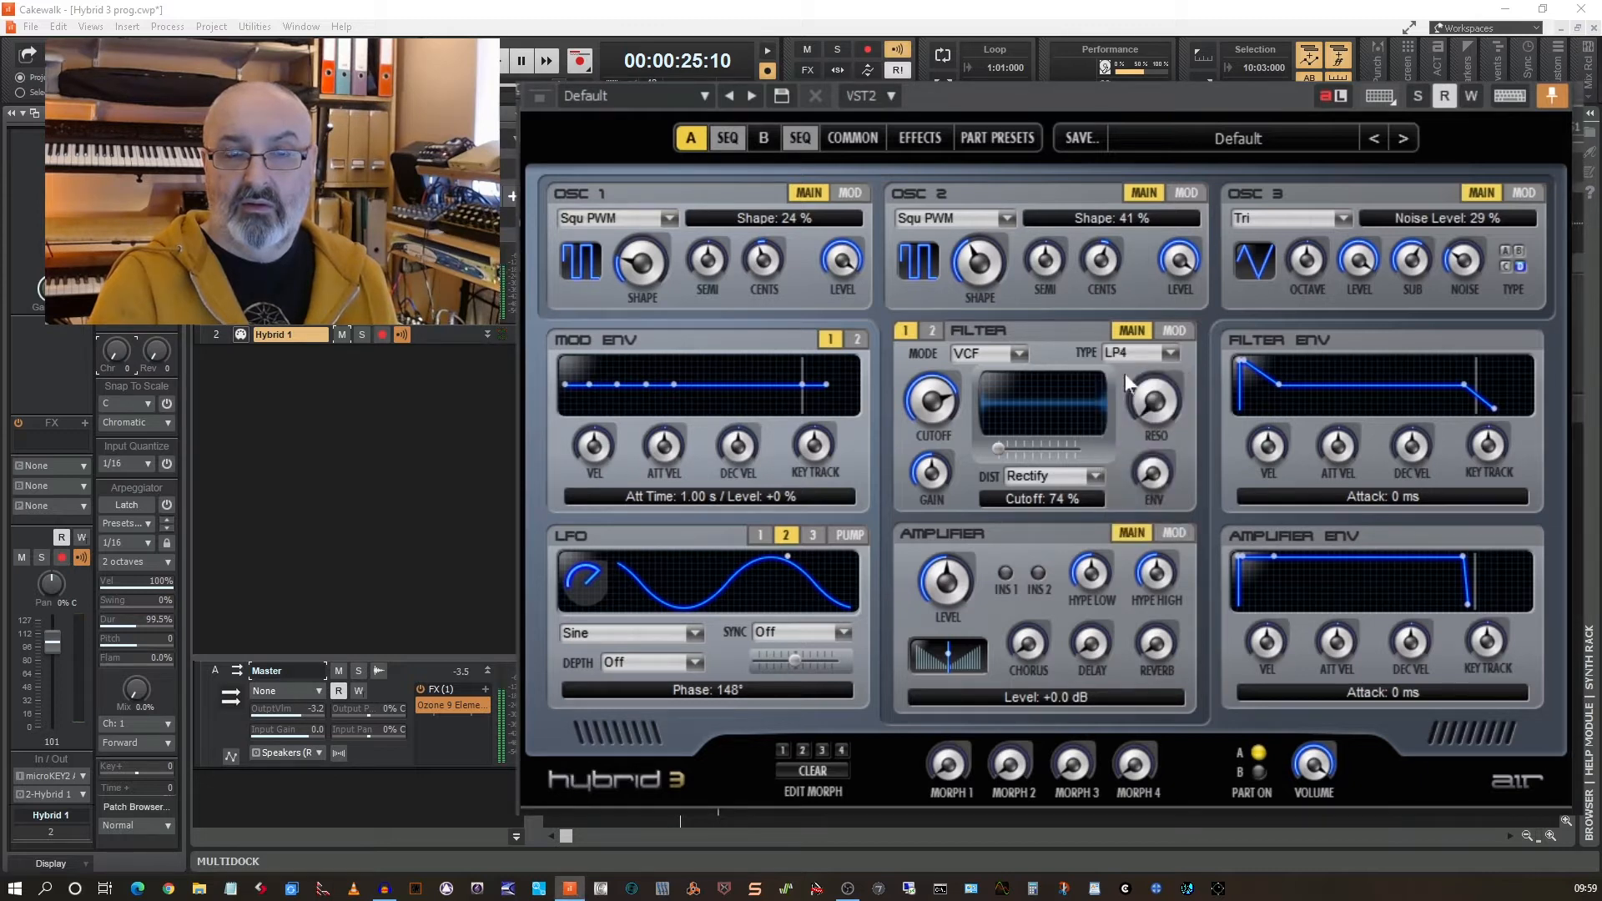
{"action": "left_click", "coordinate": [1154, 359]}
{"action": "left_click", "coordinate": [1140, 398]}
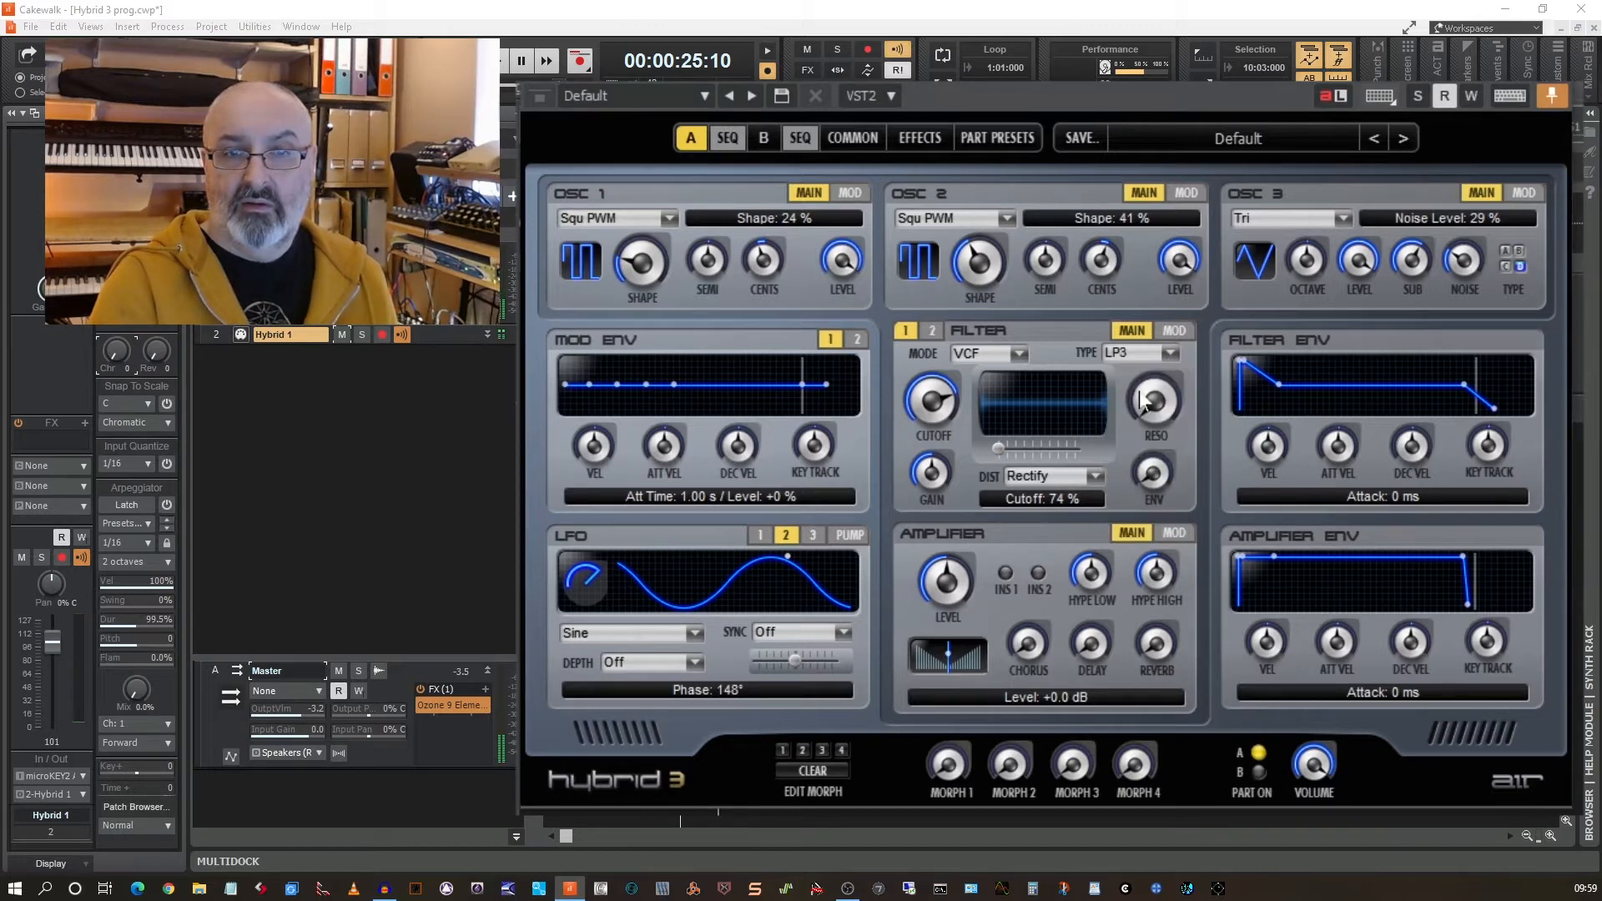
{"action": "left_click", "coordinate": [1169, 357]}
{"action": "left_click", "coordinate": [1130, 407]}
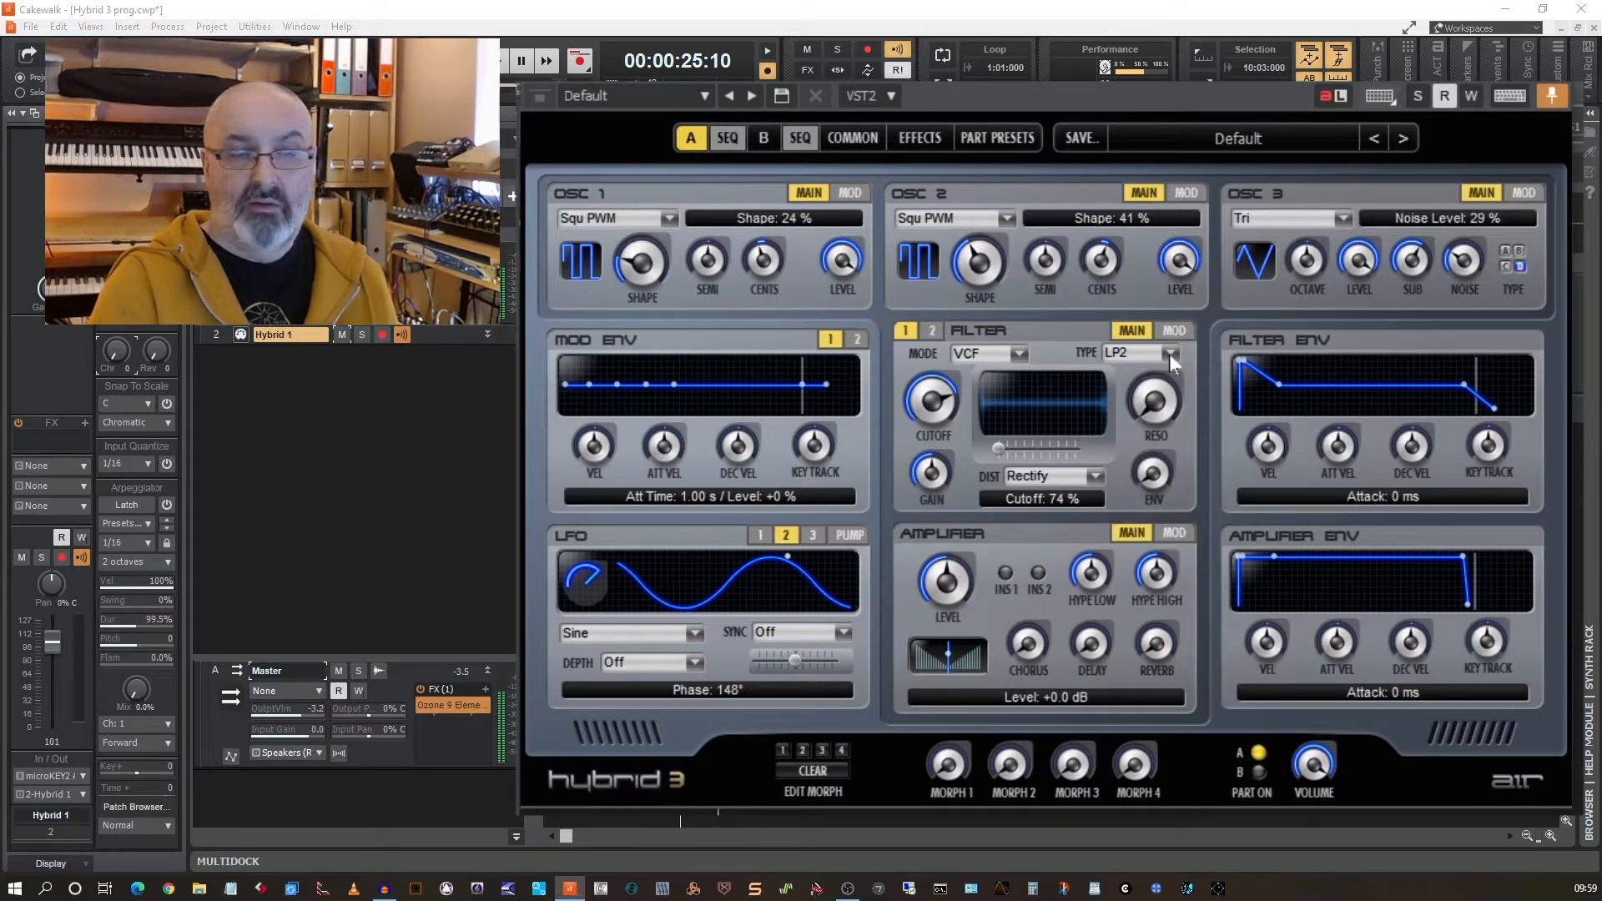
{"action": "left_click", "coordinate": [1169, 353]}
{"action": "left_click", "coordinate": [1166, 411]}
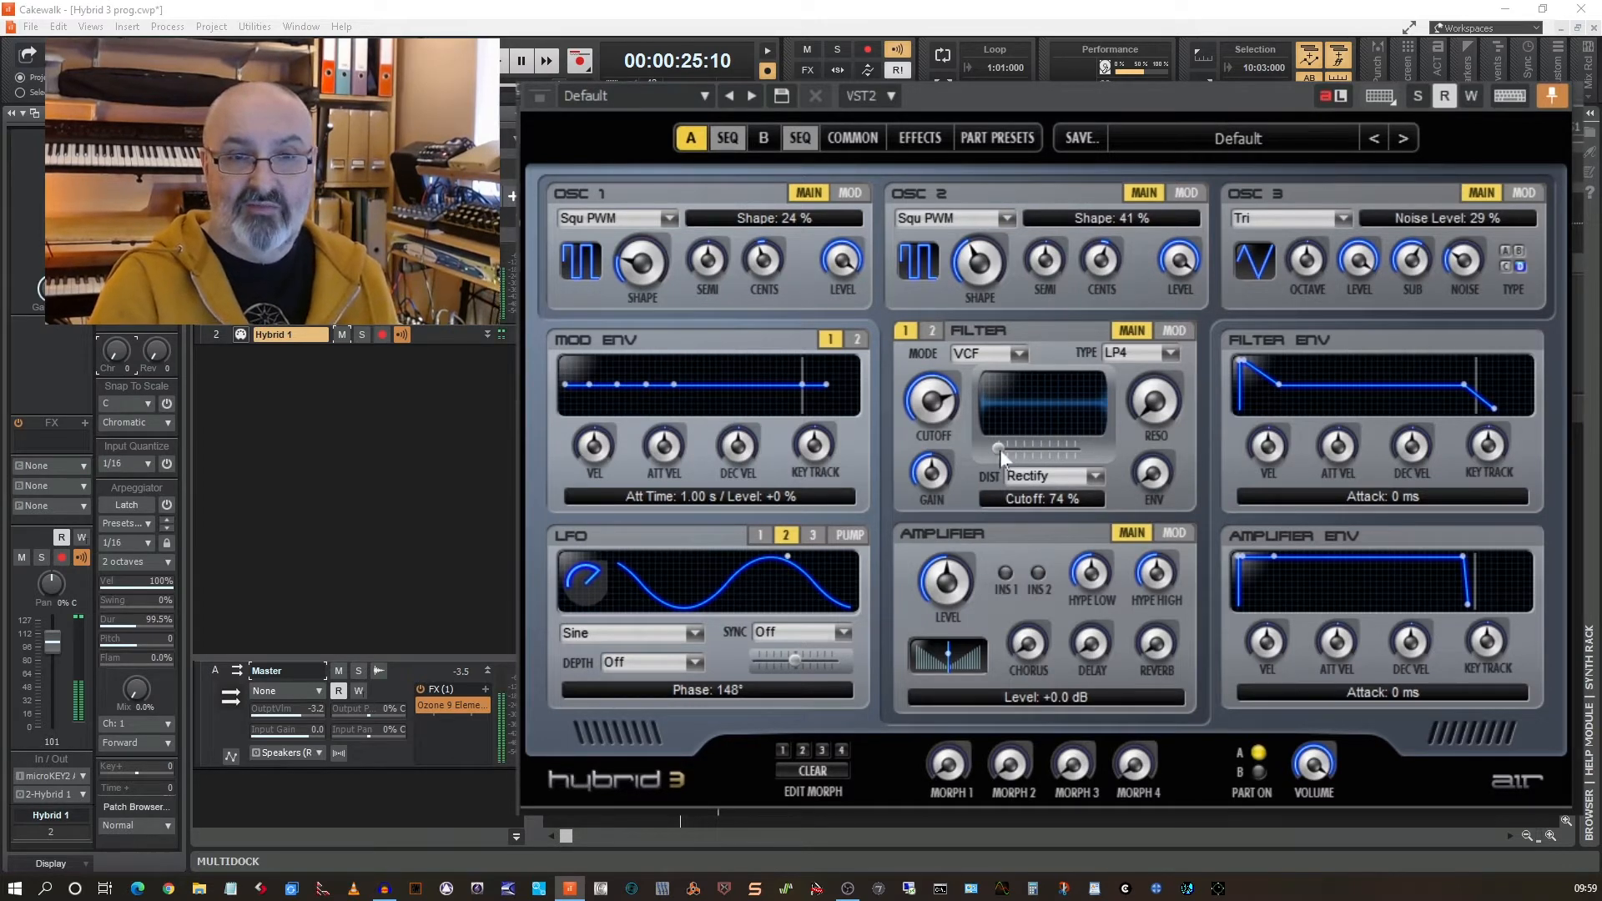
Raise the filter saturation to 56 %, try the Distort distortion type, and switch to Overdrive.
{"action": "left_click_drag", "start_coordinate": [1001, 451], "coordinate": [1042, 458]}
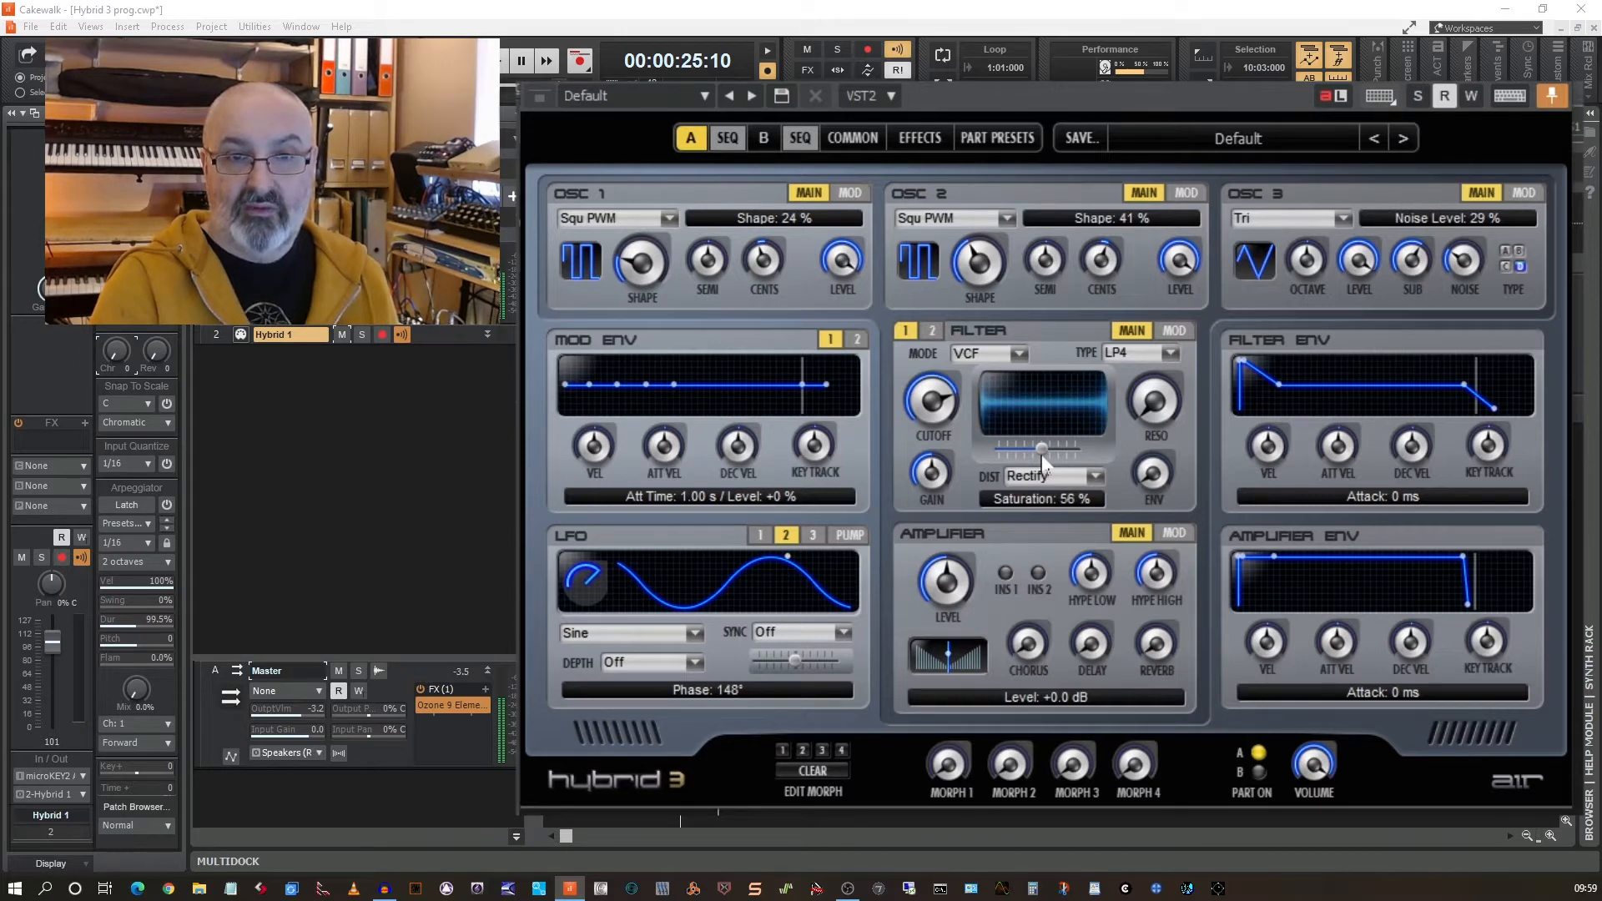
{"action": "left_click", "coordinate": [1094, 476]}
{"action": "left_click", "coordinate": [1036, 515]}
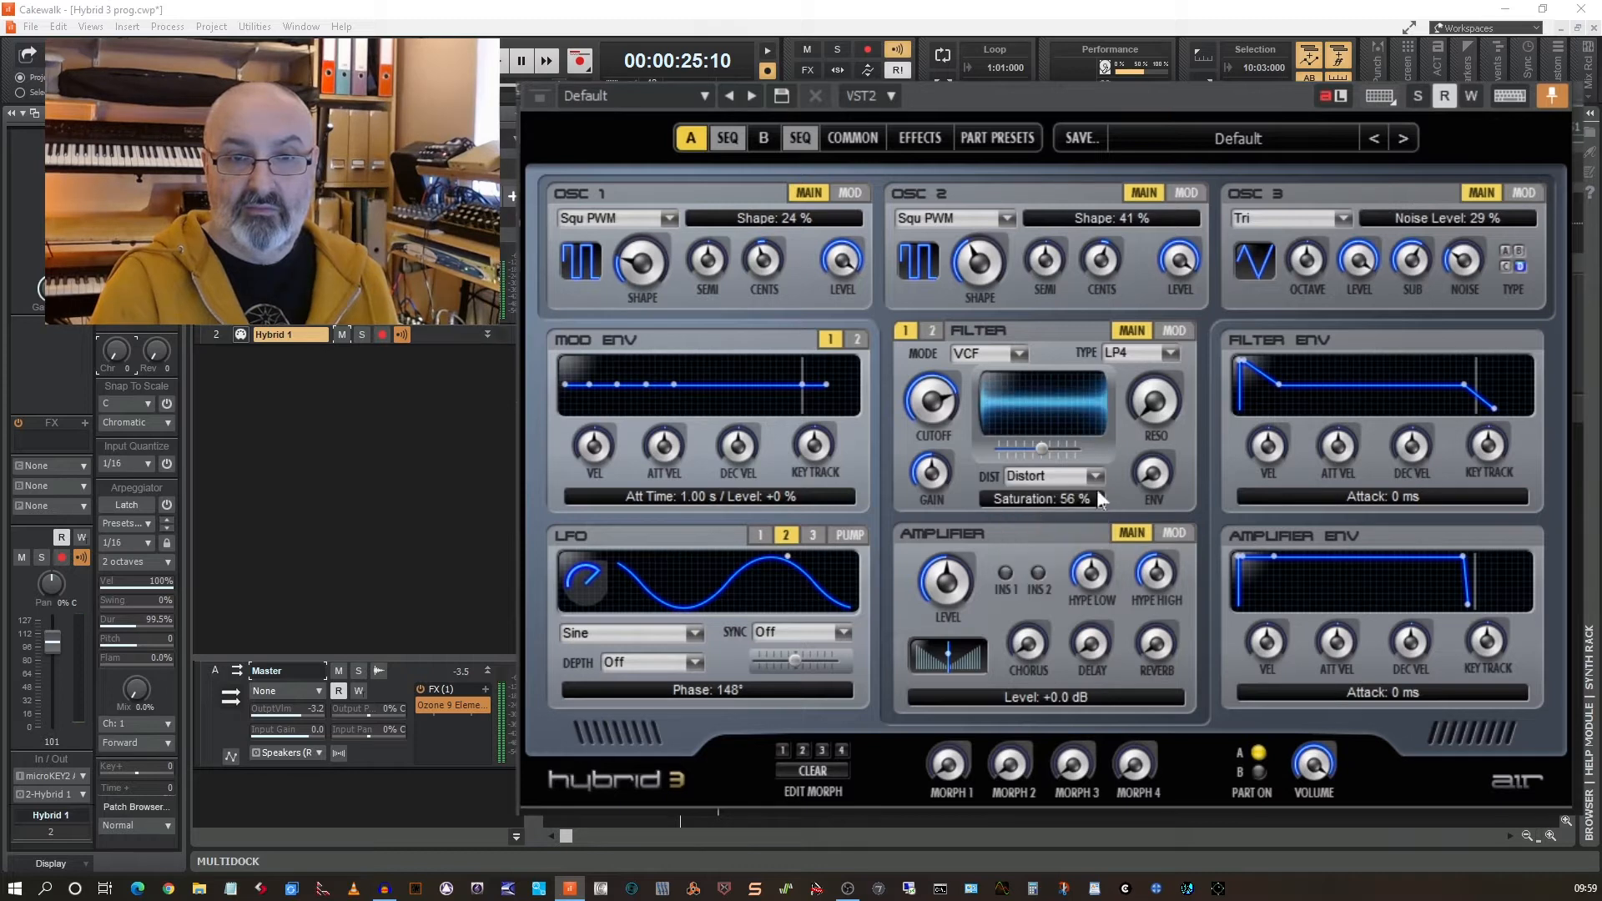
{"action": "left_click", "coordinate": [1094, 476]}
{"action": "left_click", "coordinate": [1058, 498]}
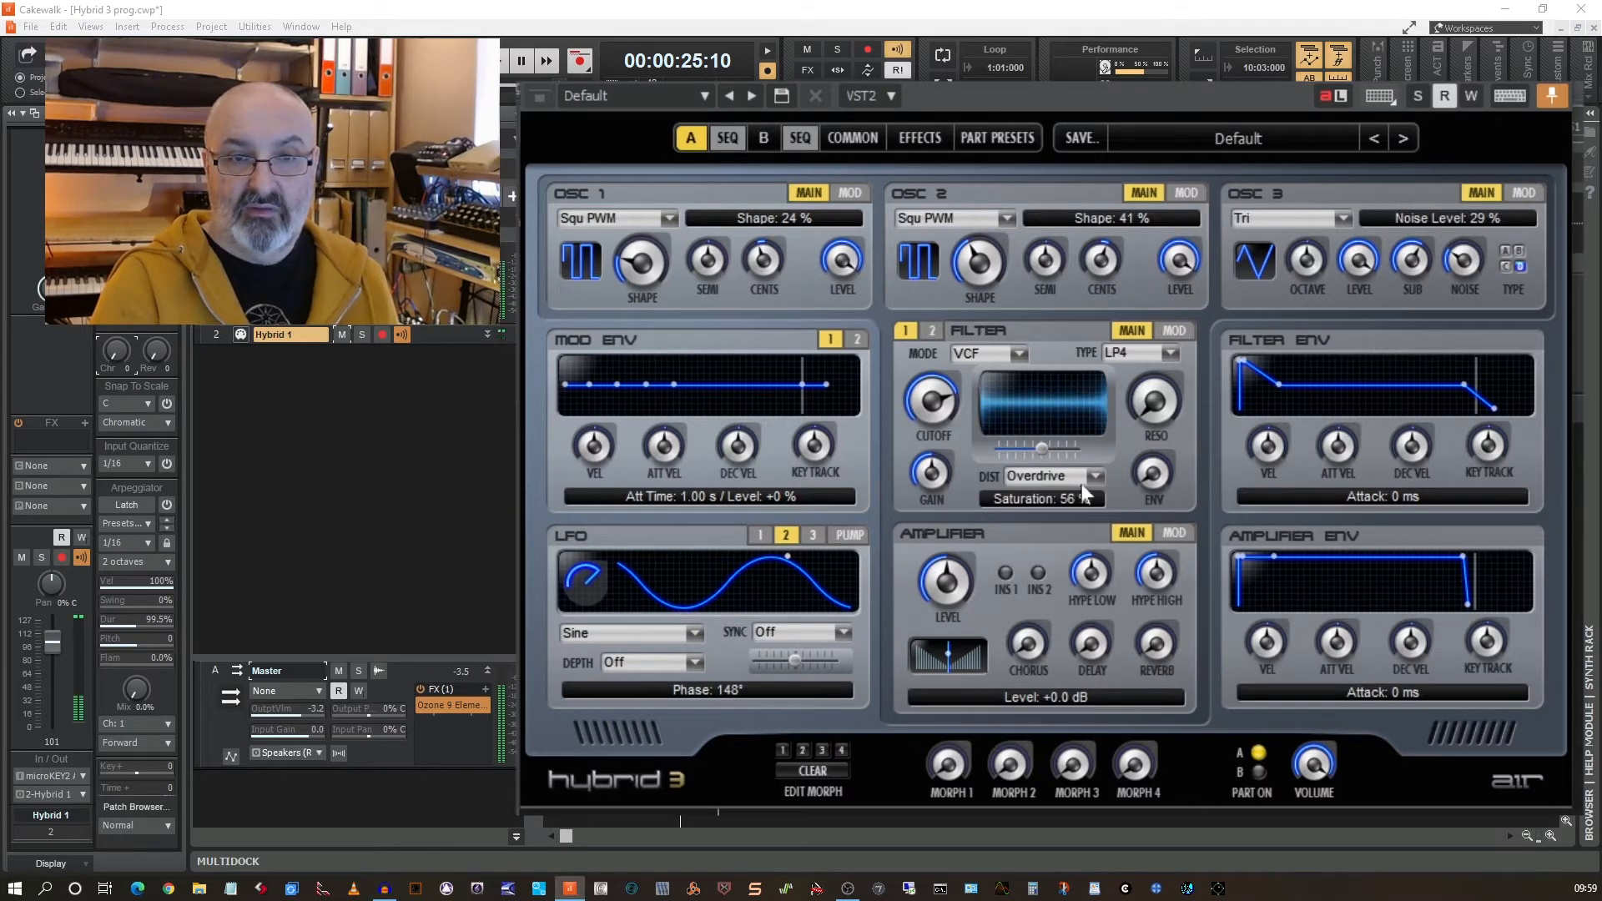
Audition the Resample and Bit Crush distortion types on the filter, and return to Overdrive.
{"action": "left_click", "coordinate": [1090, 478]}
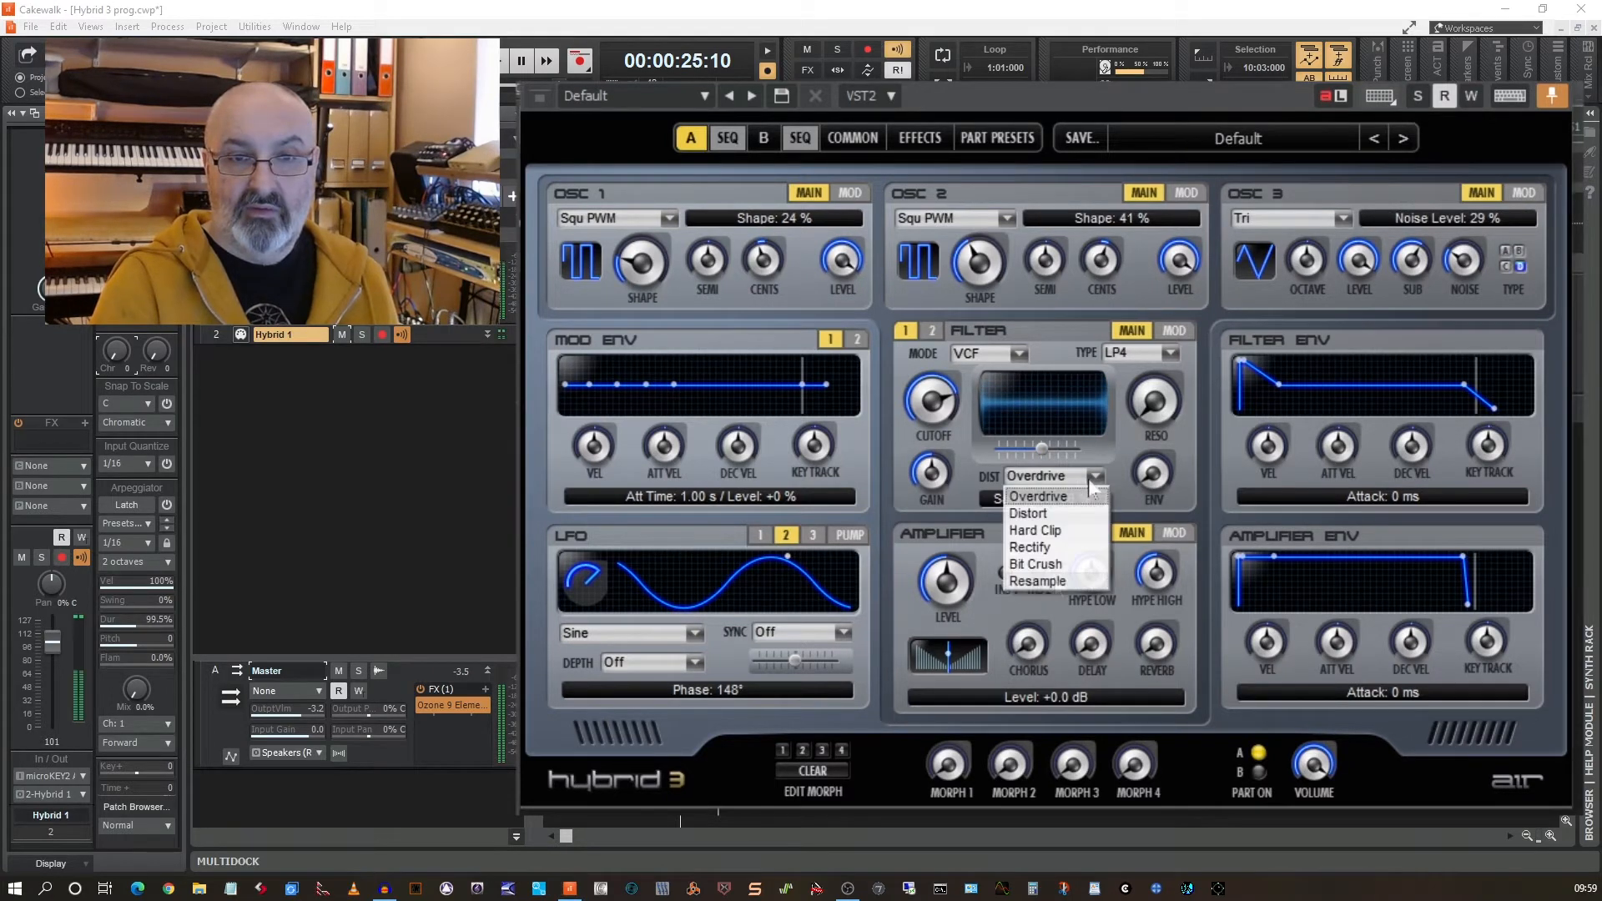
{"action": "left_click", "coordinate": [1037, 580]}
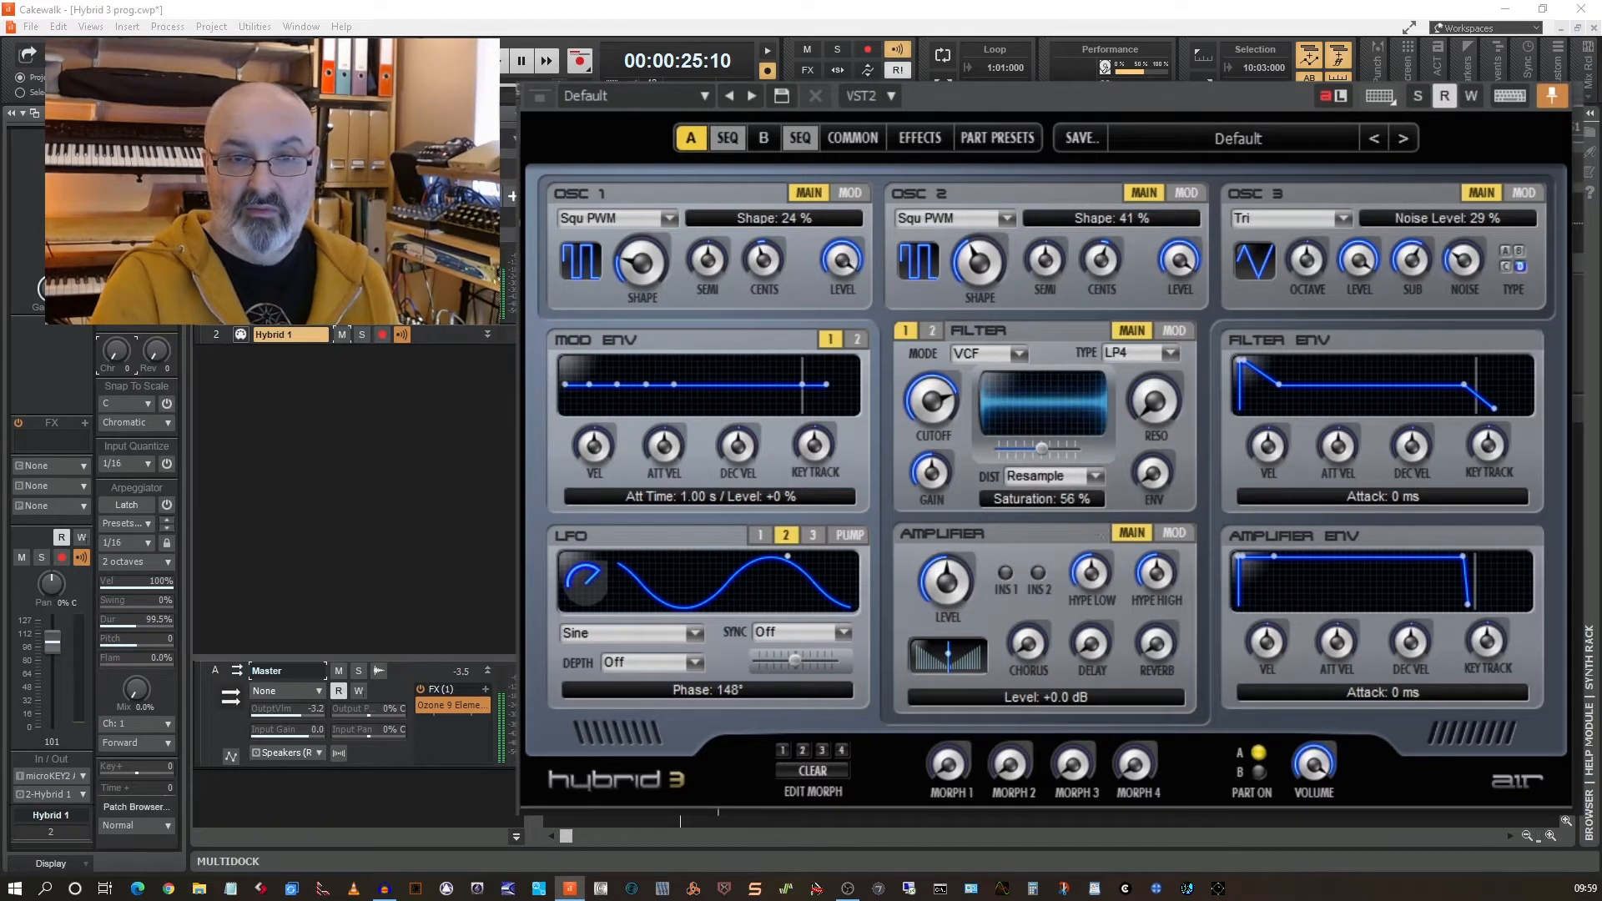
{"action": "left_click", "coordinate": [1095, 477]}
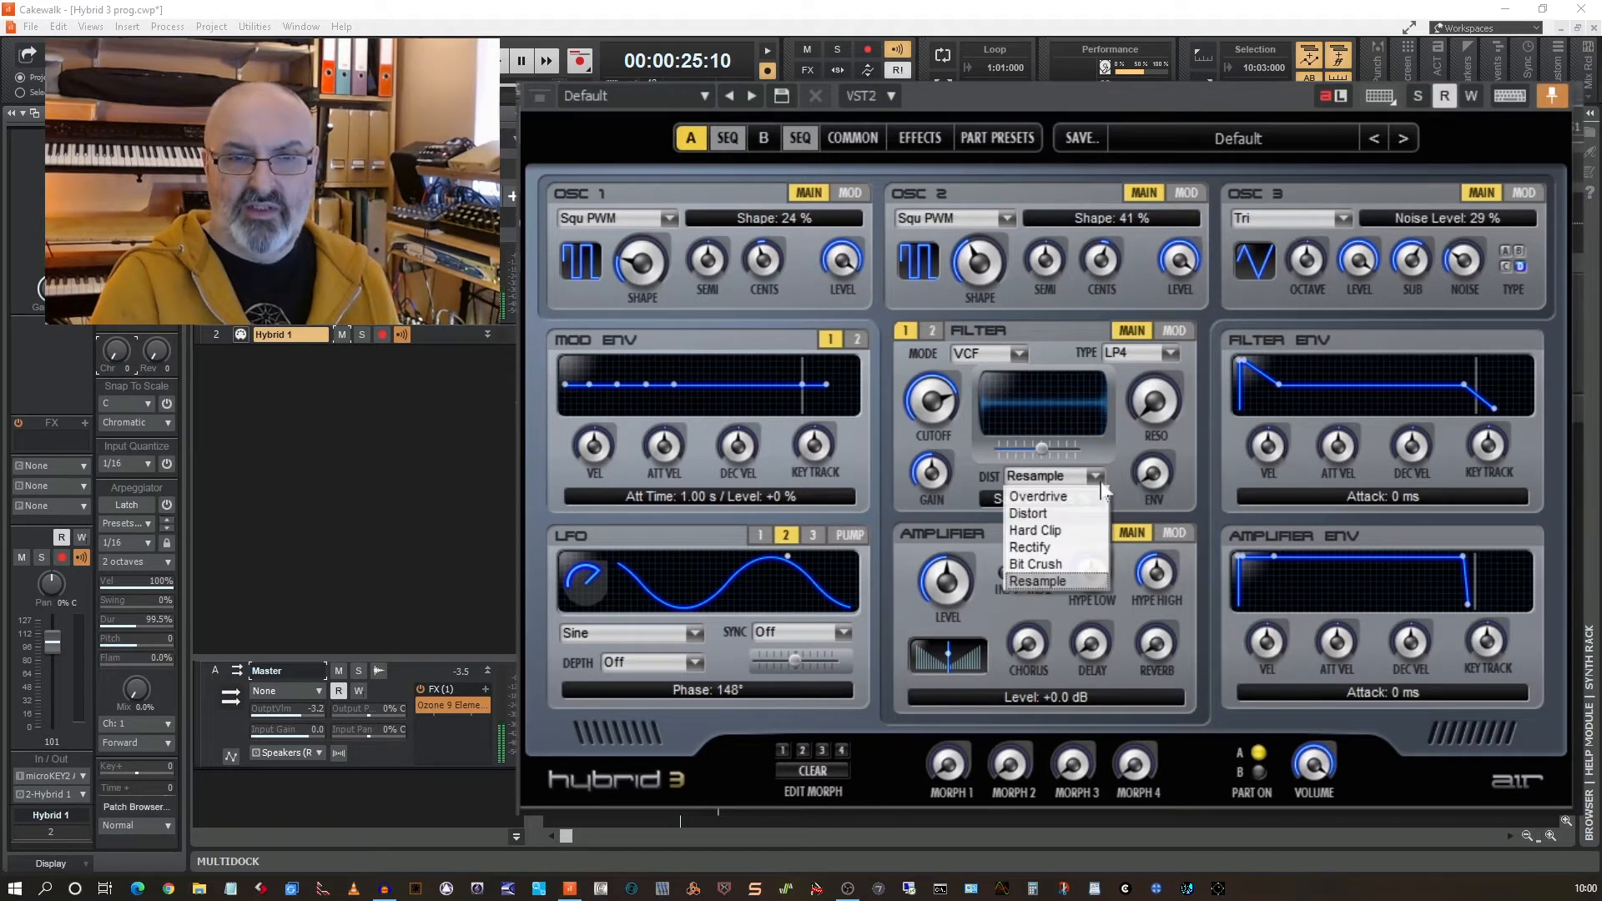
{"action": "left_click", "coordinate": [1068, 564]}
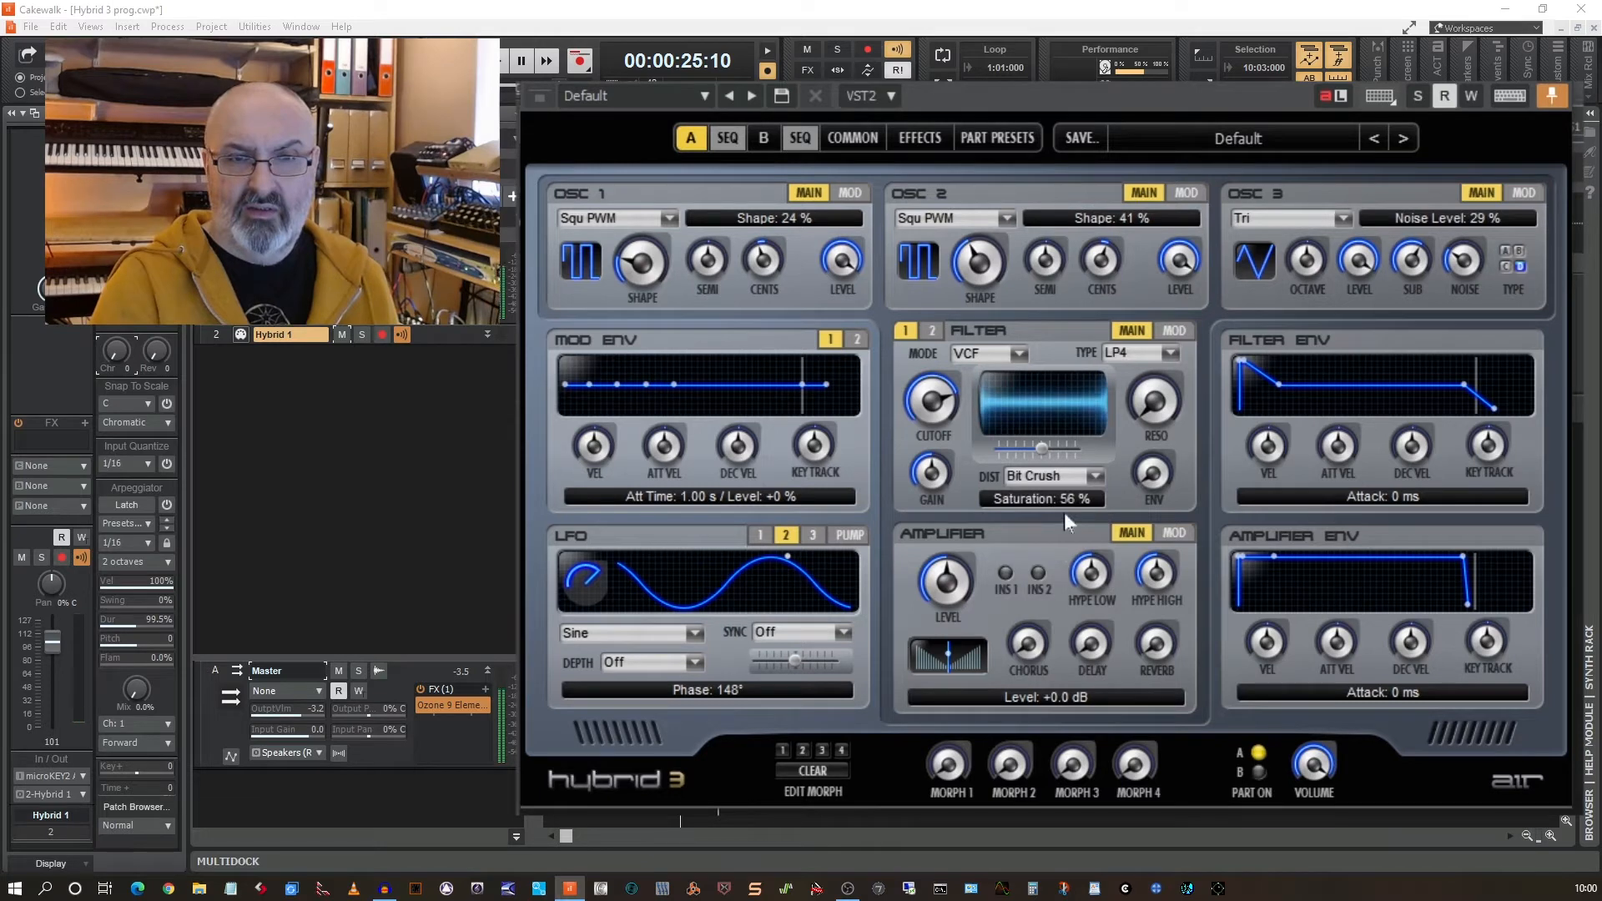
{"action": "left_click", "coordinate": [1094, 479]}
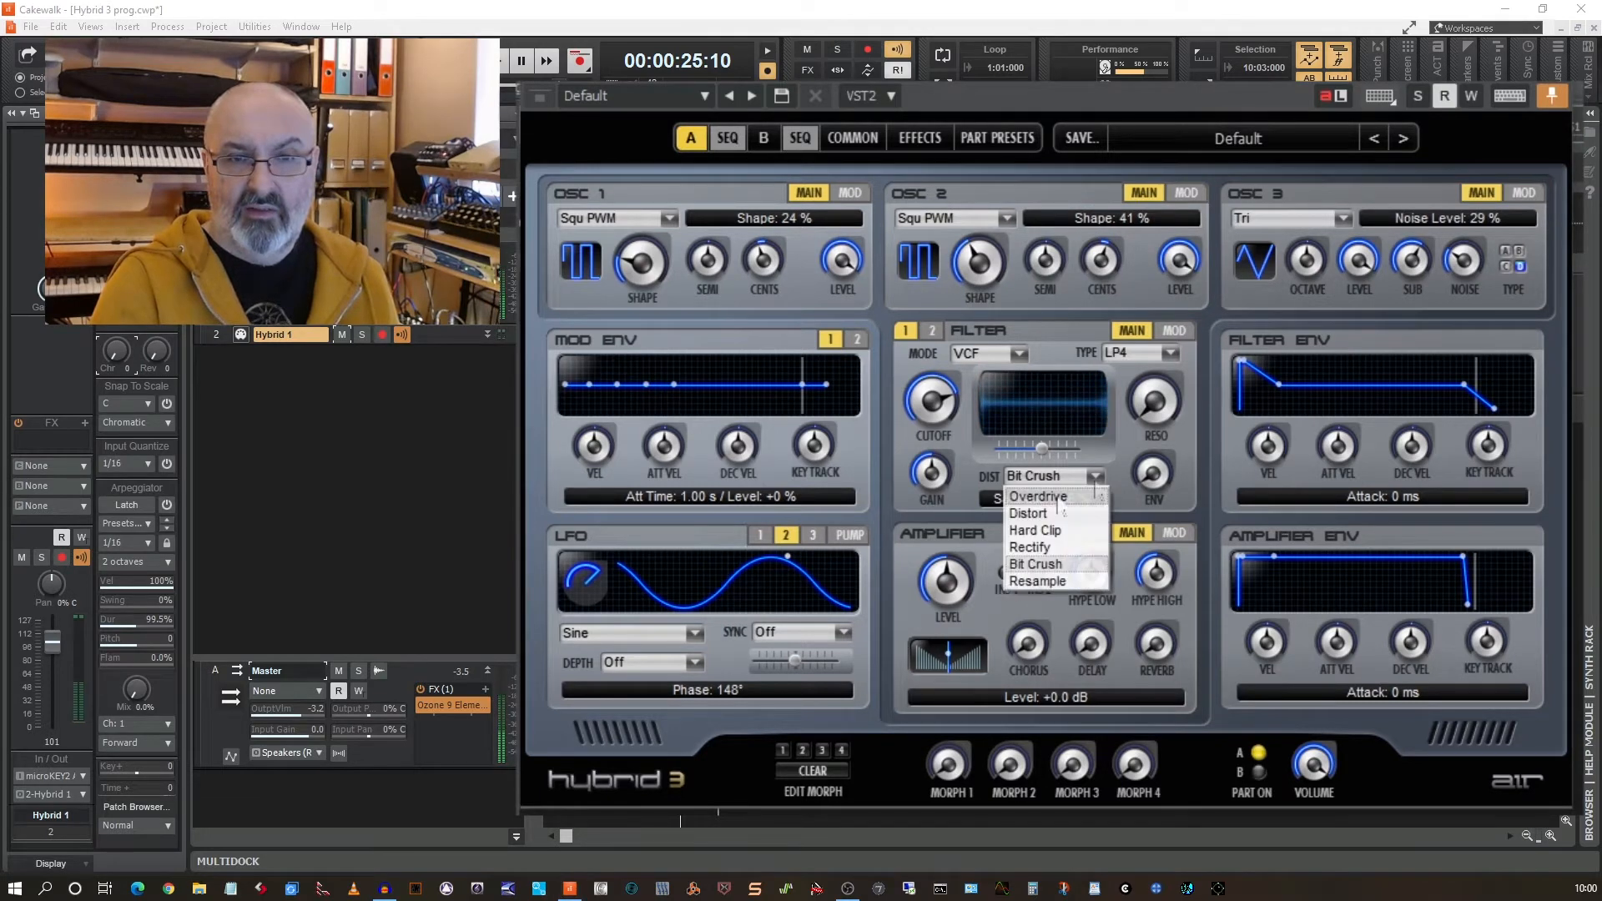
{"action": "left_click", "coordinate": [1043, 498]}
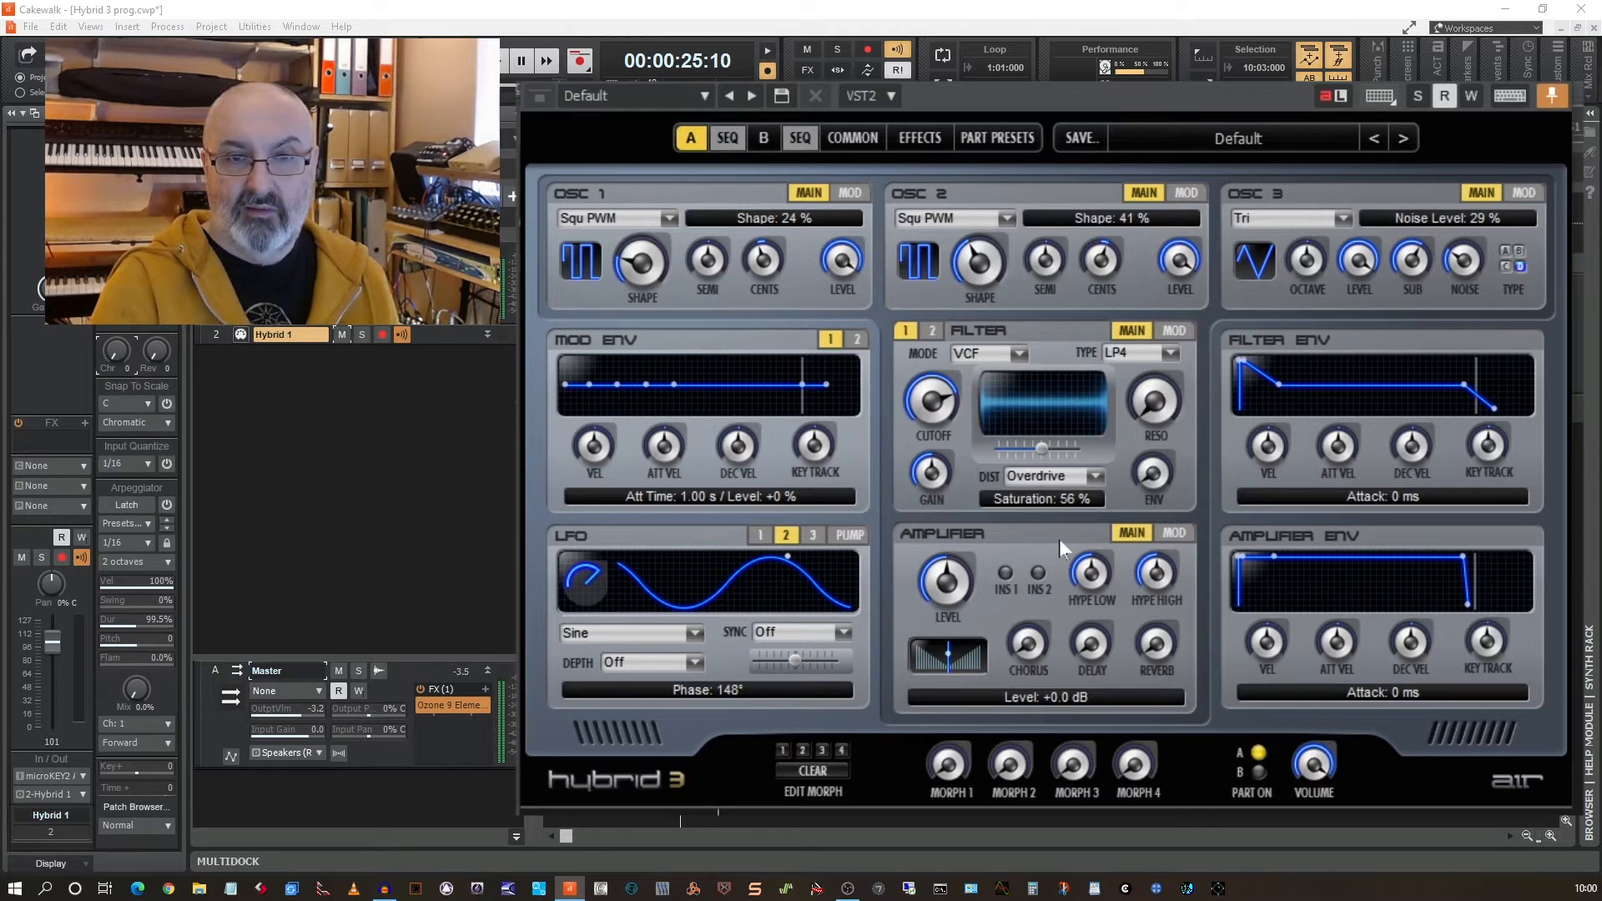
Raise the filter resonance to 41 % and lower the cutoff to 57 %.
{"action": "left_click_drag", "start_coordinate": [1150, 404], "coordinate": [1109, 309]}
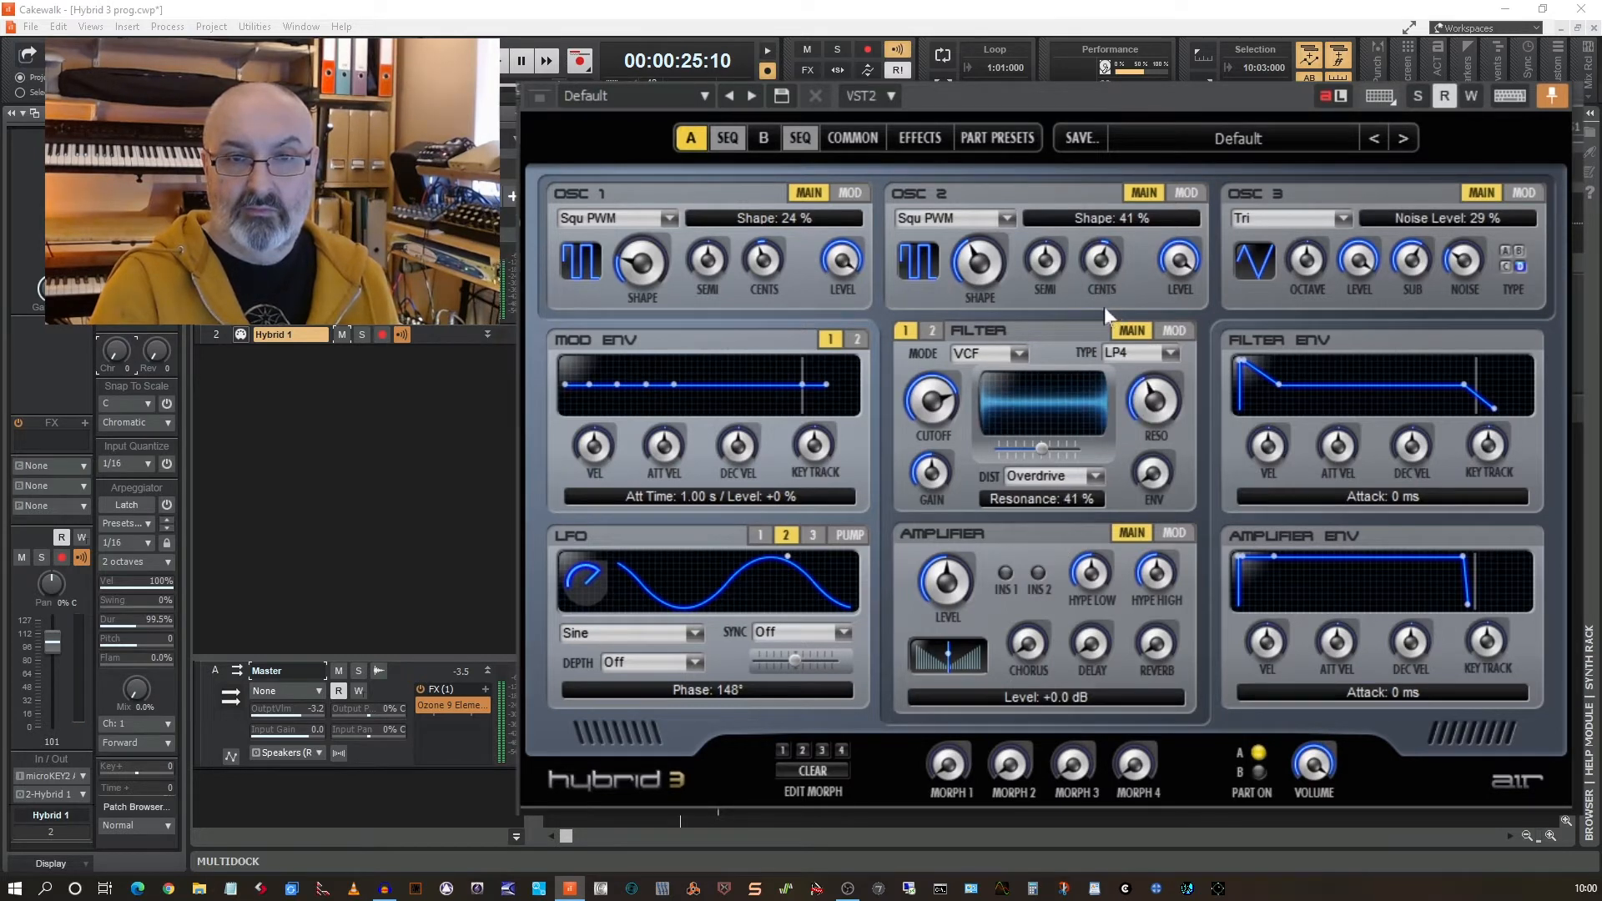
{"action": "left_click_drag", "start_coordinate": [928, 422], "coordinate": [923, 441]}
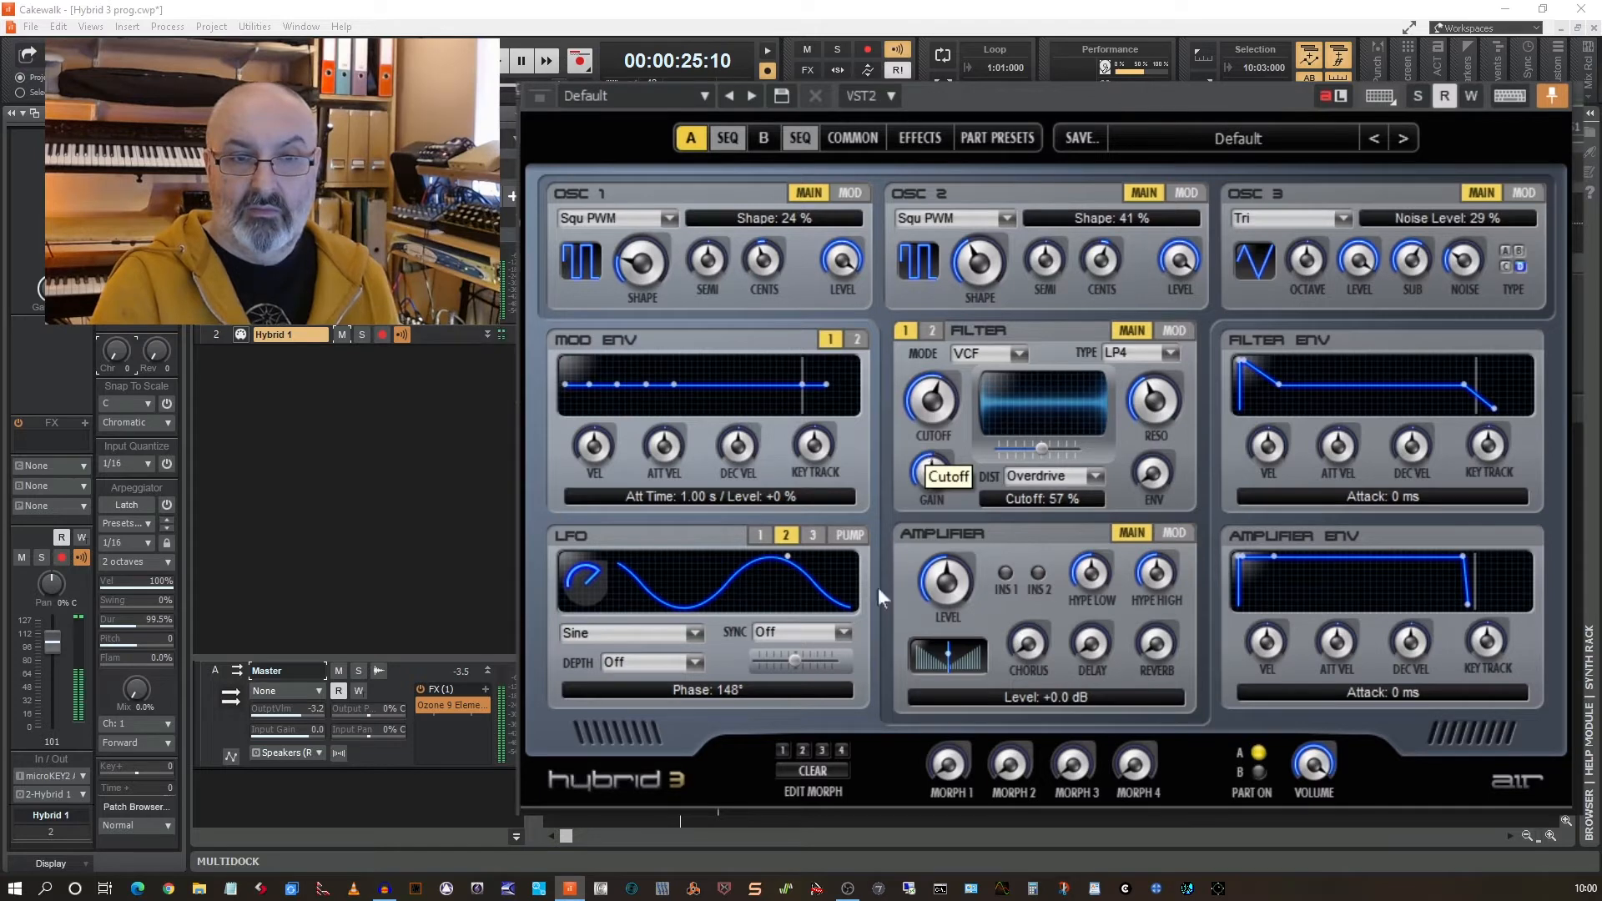
Slow the rate of LFO 2 to 0.05 Hz and of LFO 1 to 0.07 Hz.
{"action": "left_click_drag", "start_coordinate": [788, 553], "coordinate": [834, 556]}
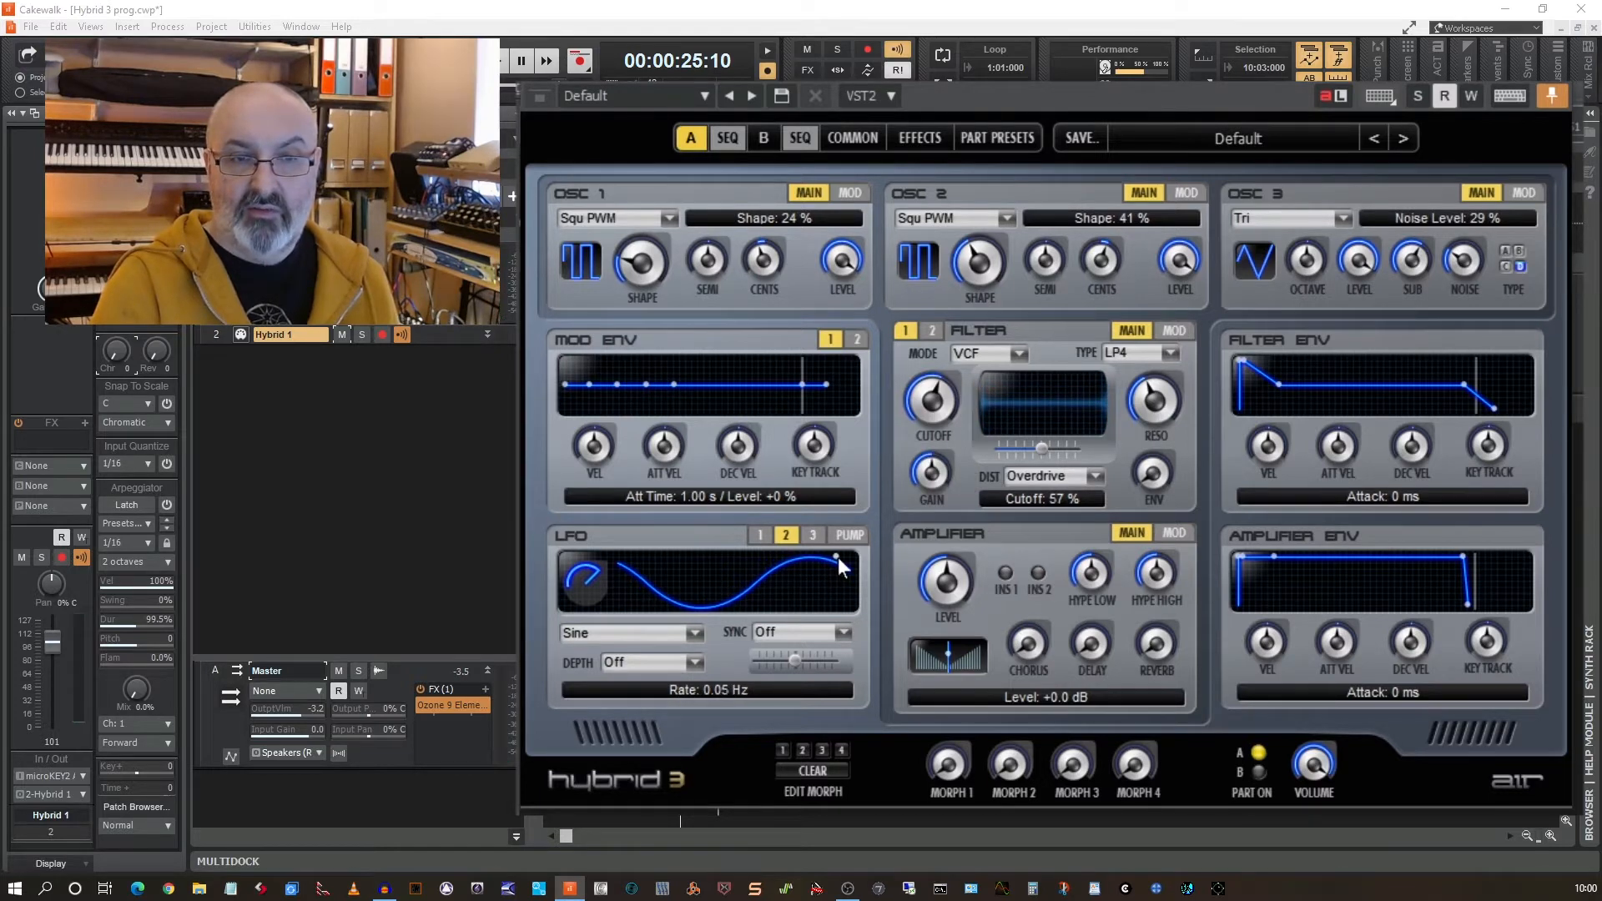
{"action": "left_click", "coordinate": [760, 536]}
{"action": "left_click_drag", "start_coordinate": [783, 553], "coordinate": [827, 554]}
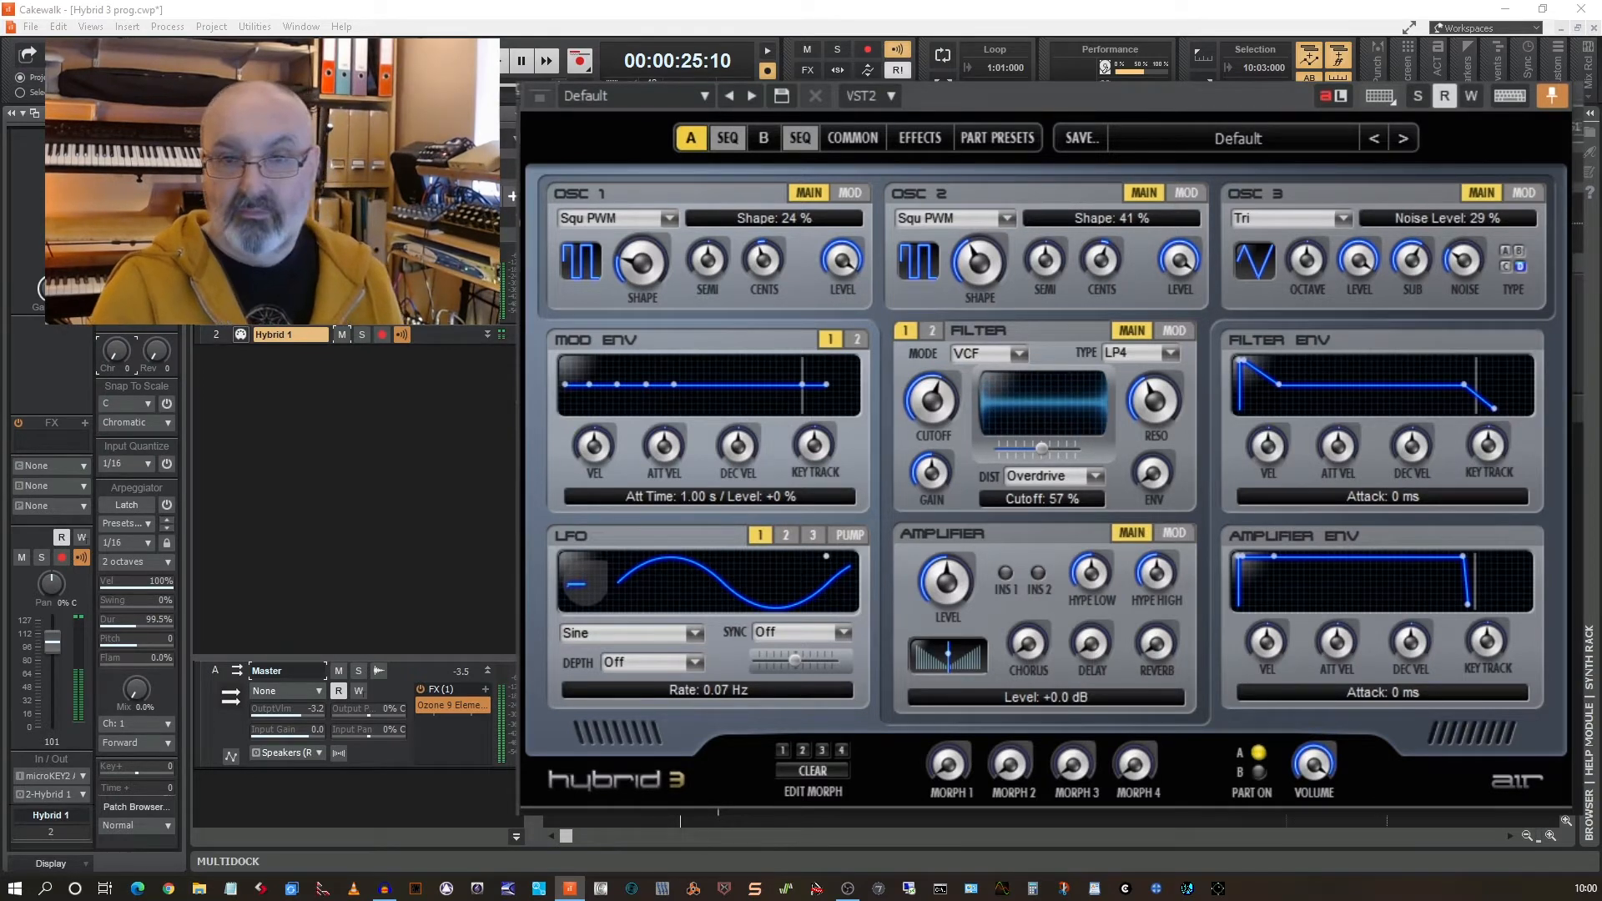
Lengthen the amplifier envelope's release to 3.44 s and set the filter envelope's Decay1 to 6 ms with Level1 at 70 %.
{"action": "left_click_drag", "start_coordinate": [1467, 606], "coordinate": [1501, 612]}
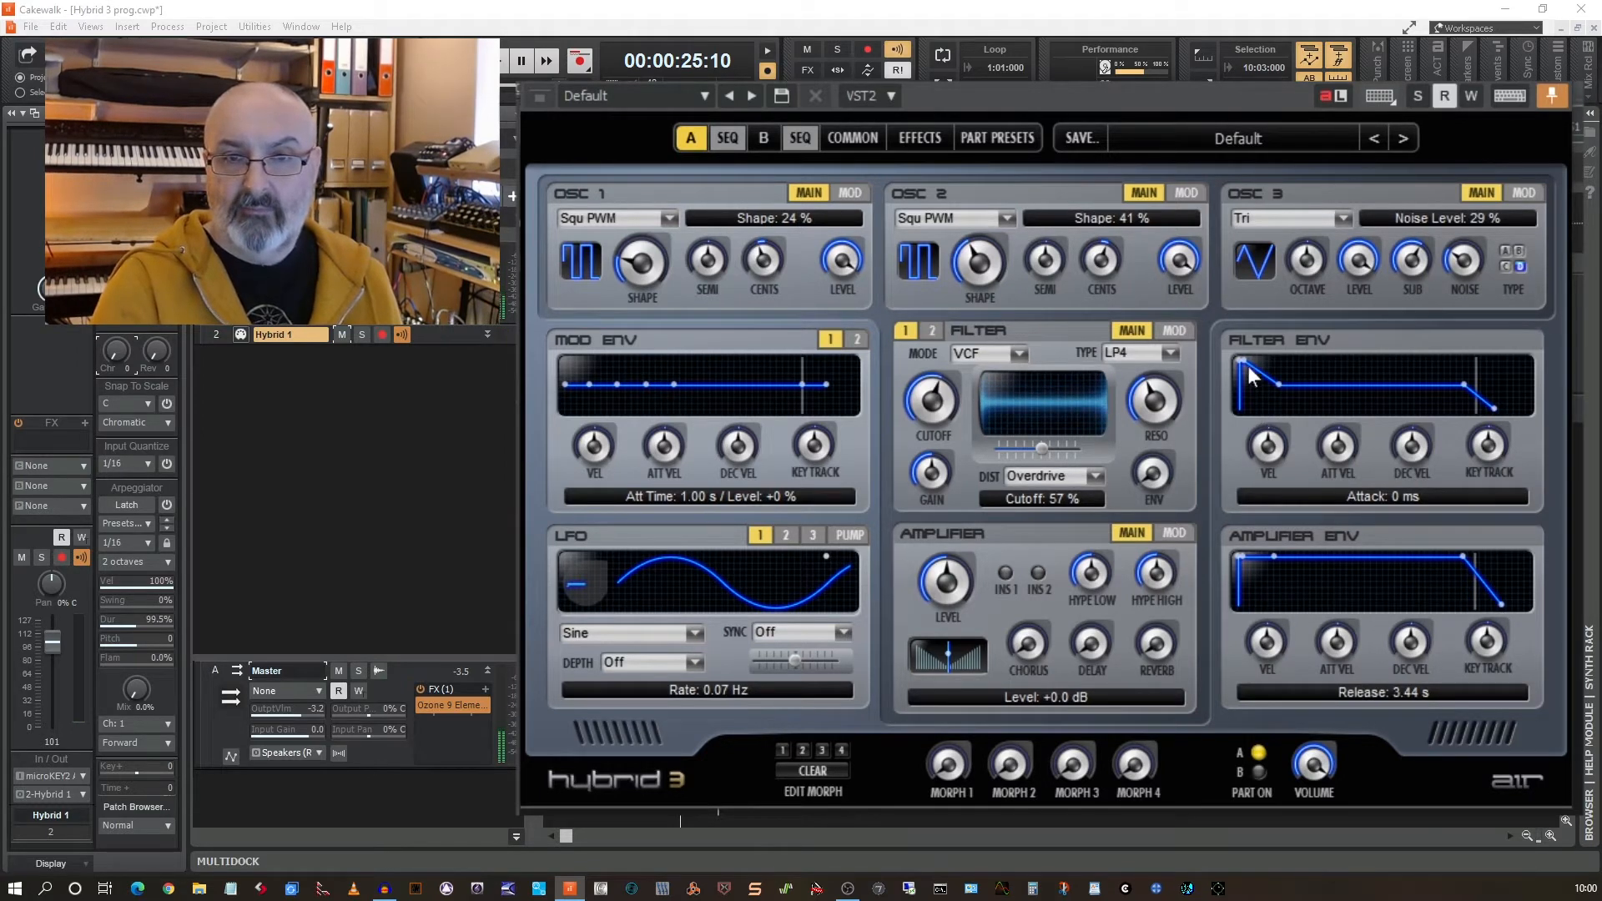
{"action": "left_click_drag", "start_coordinate": [1278, 386], "coordinate": [1237, 374]}
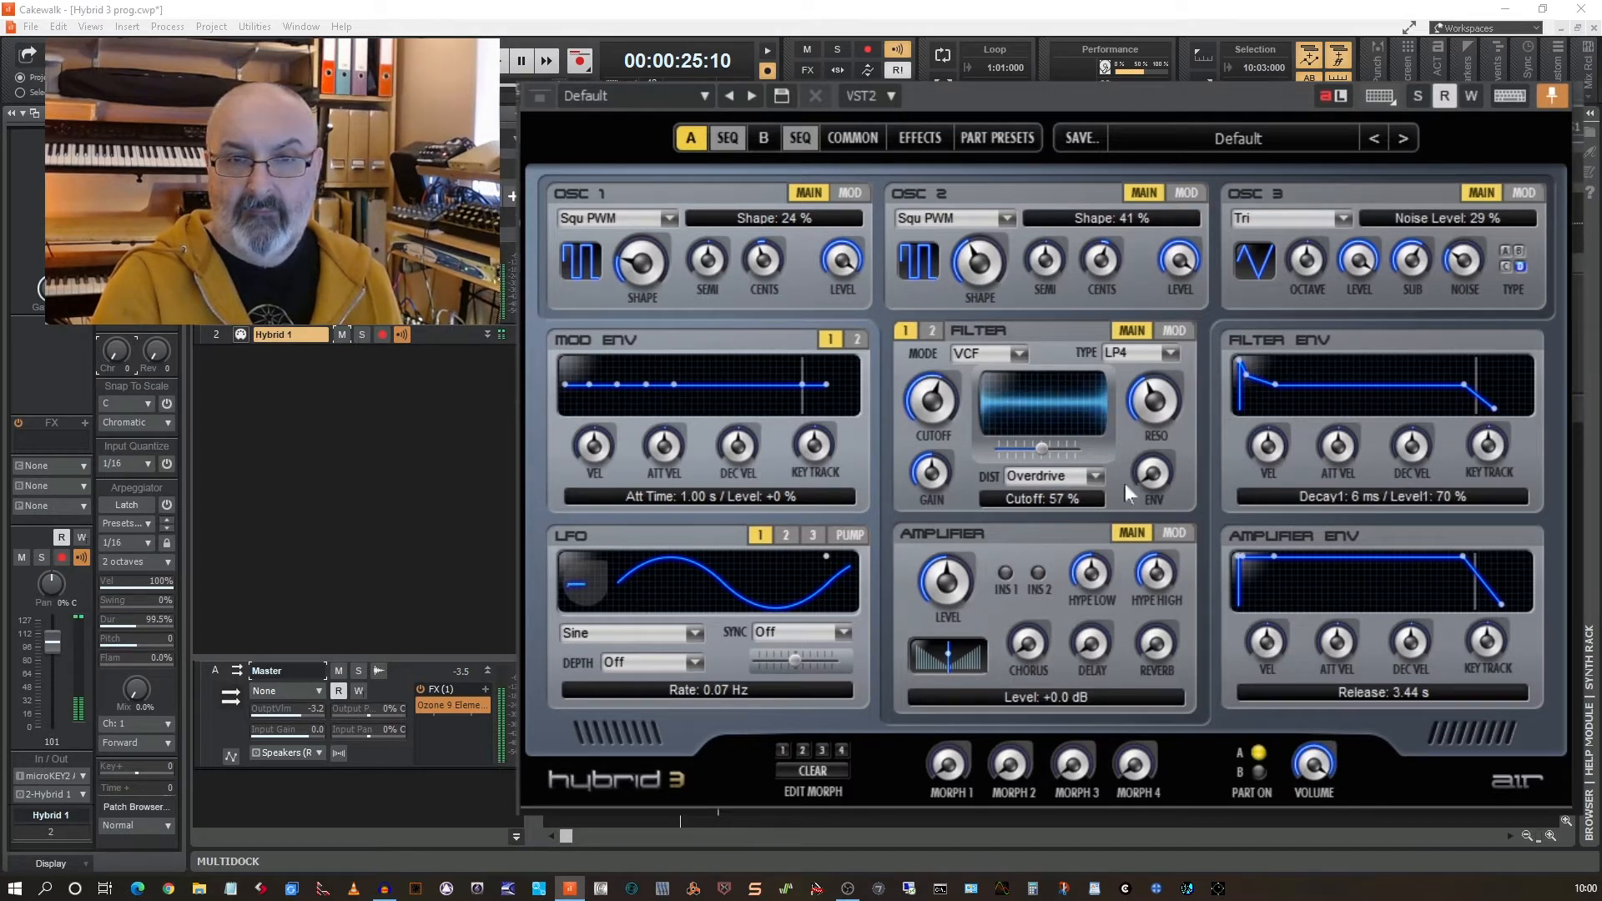
Raise the filter resonance to 49 % and its envelope amount to +64 %, and lower the cutoff further.
{"action": "left_click_drag", "start_coordinate": [1137, 440], "coordinate": [1126, 368]}
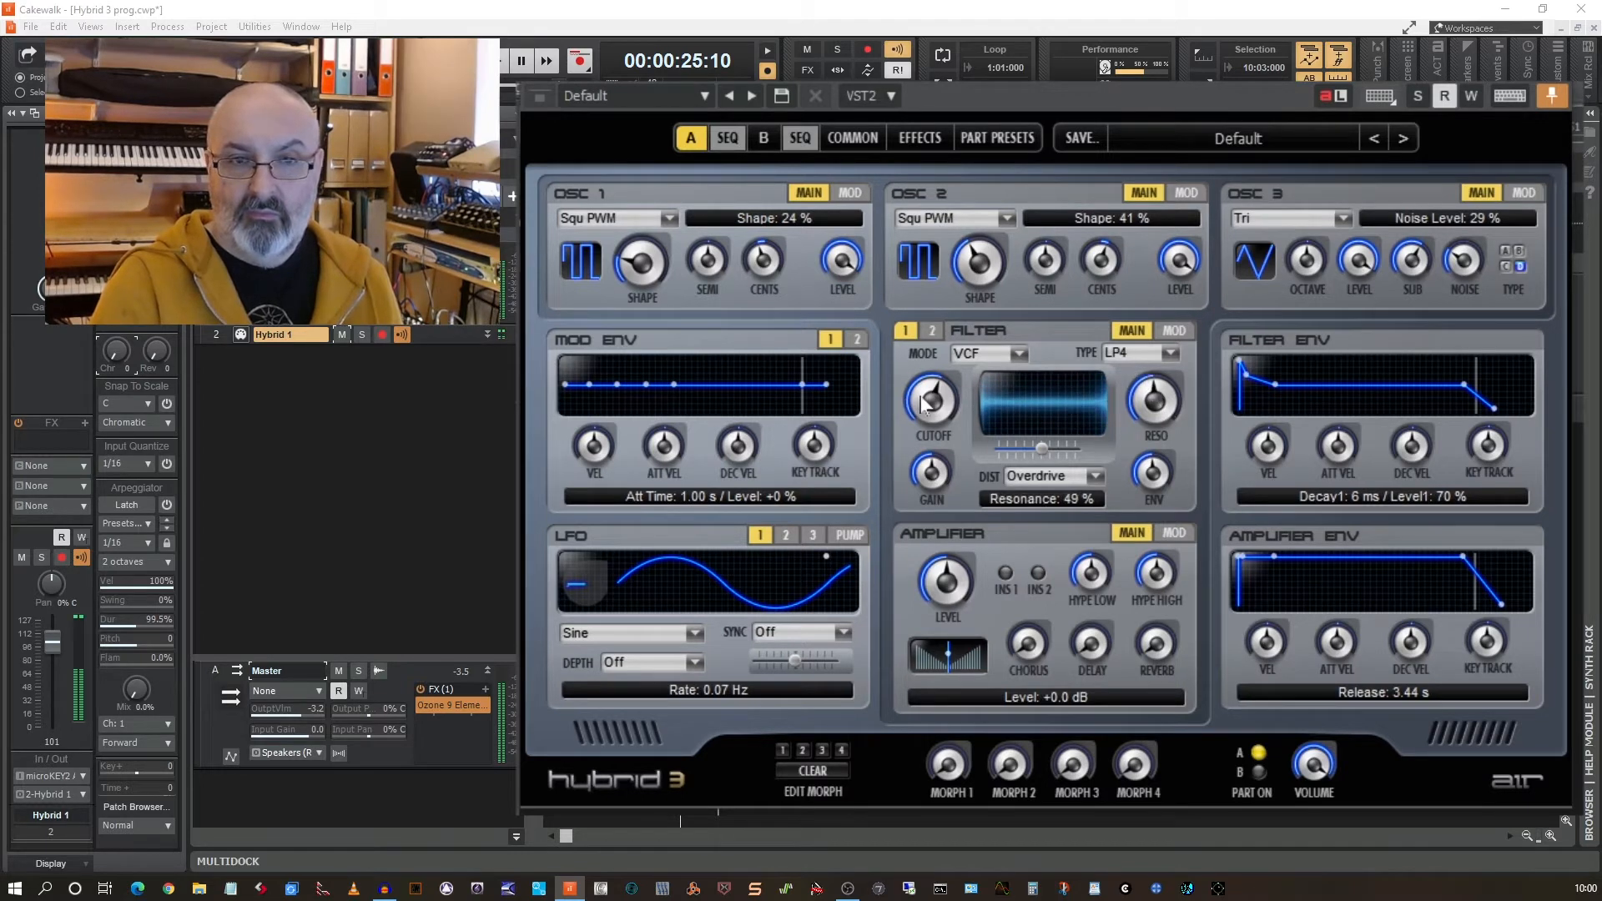
{"action": "left_click_drag", "start_coordinate": [921, 401], "coordinate": [915, 448]}
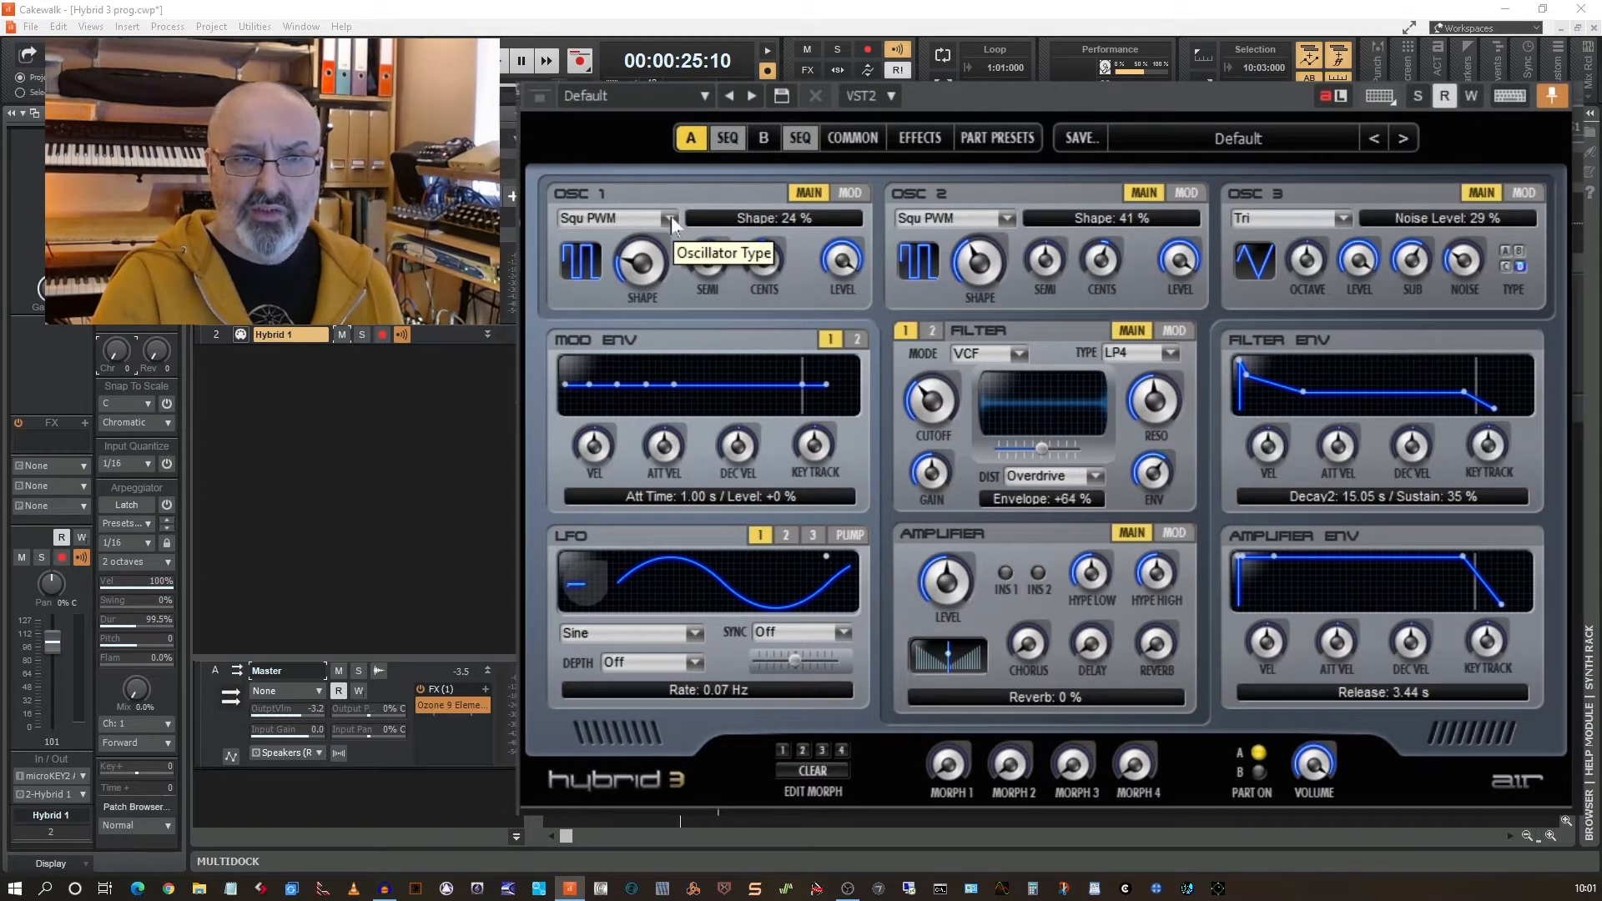
Modulate oscillator 1's Pitch with LFO2 in the second modulation slot, at a depth of +2.8 %.
{"action": "left_click", "coordinate": [850, 195]}
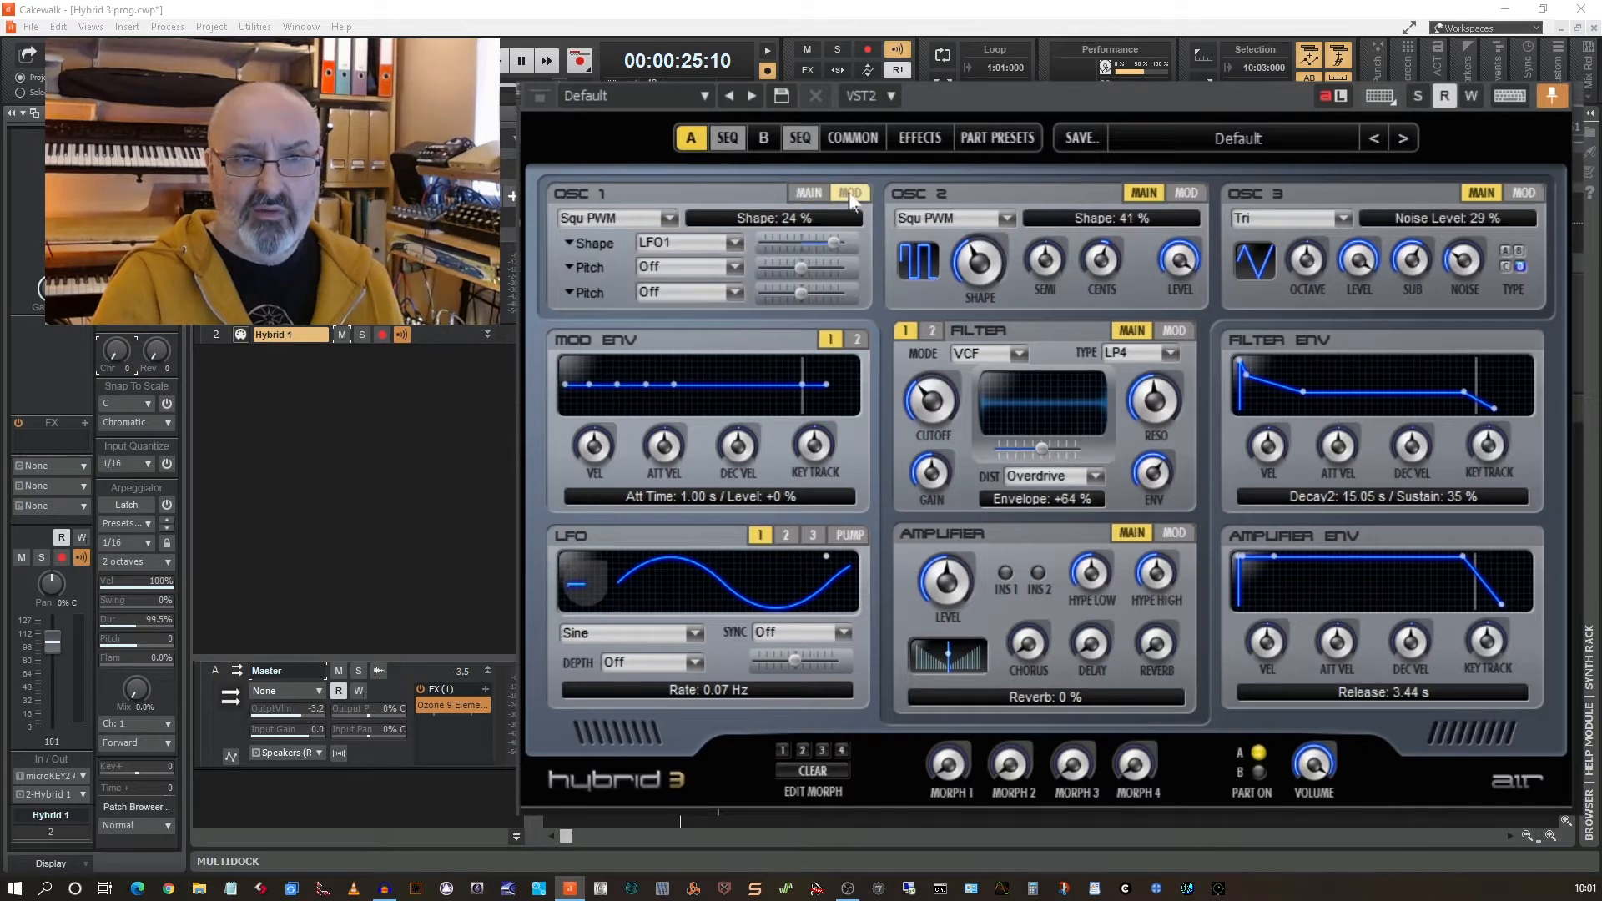
{"action": "left_click", "coordinate": [725, 267]}
{"action": "left_click", "coordinate": [676, 321]}
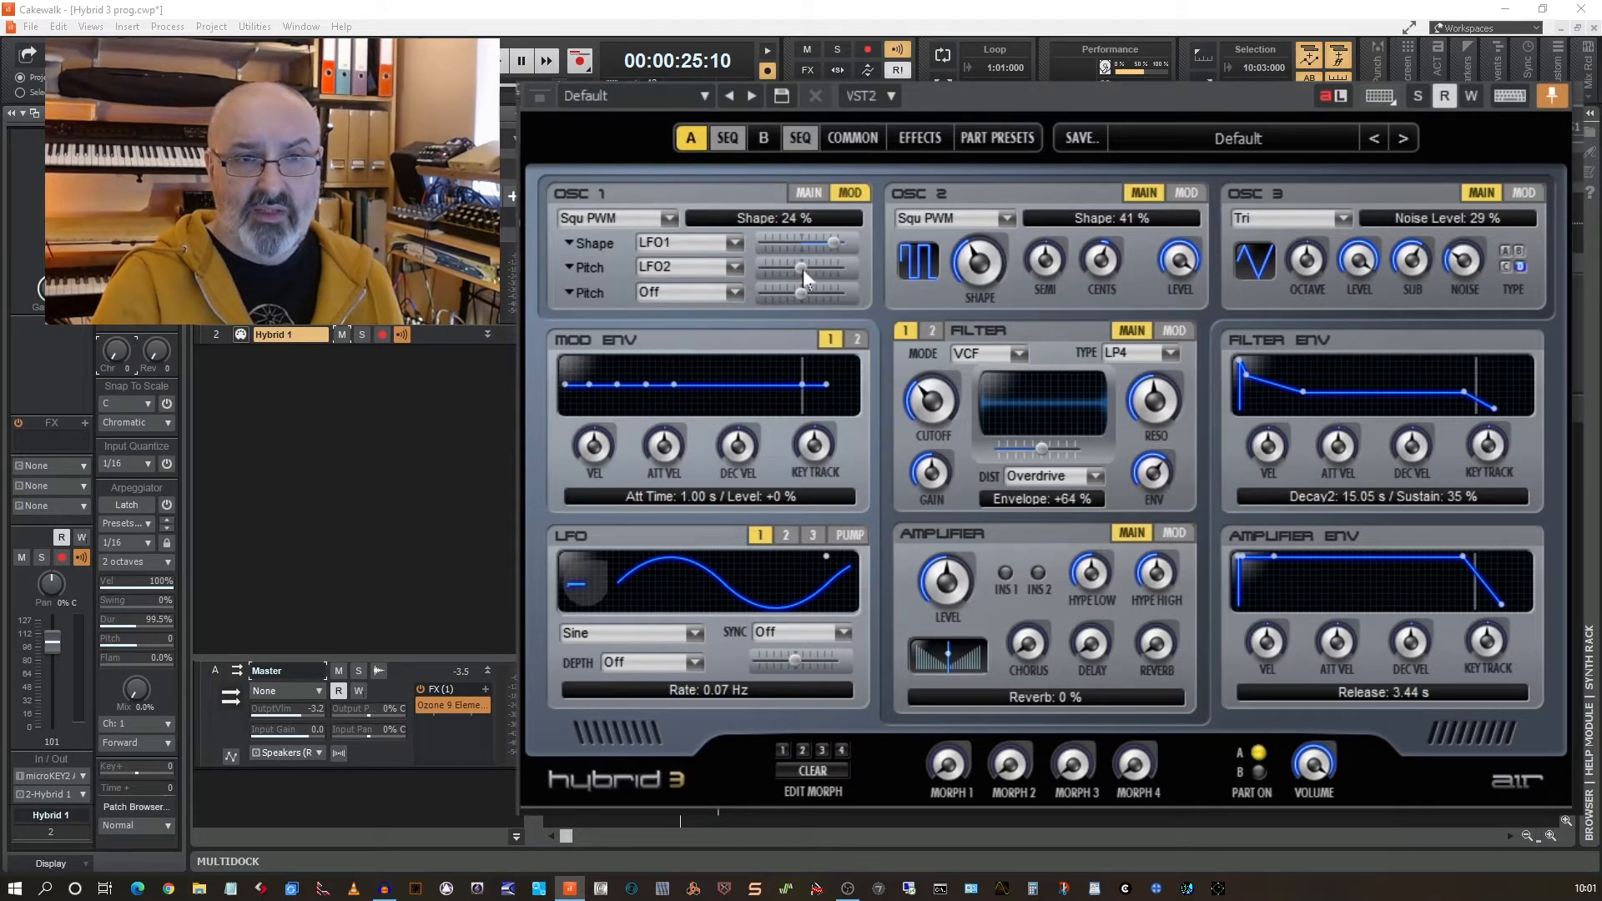
{"action": "left_click_drag", "start_coordinate": [803, 273], "coordinate": [820, 276]}
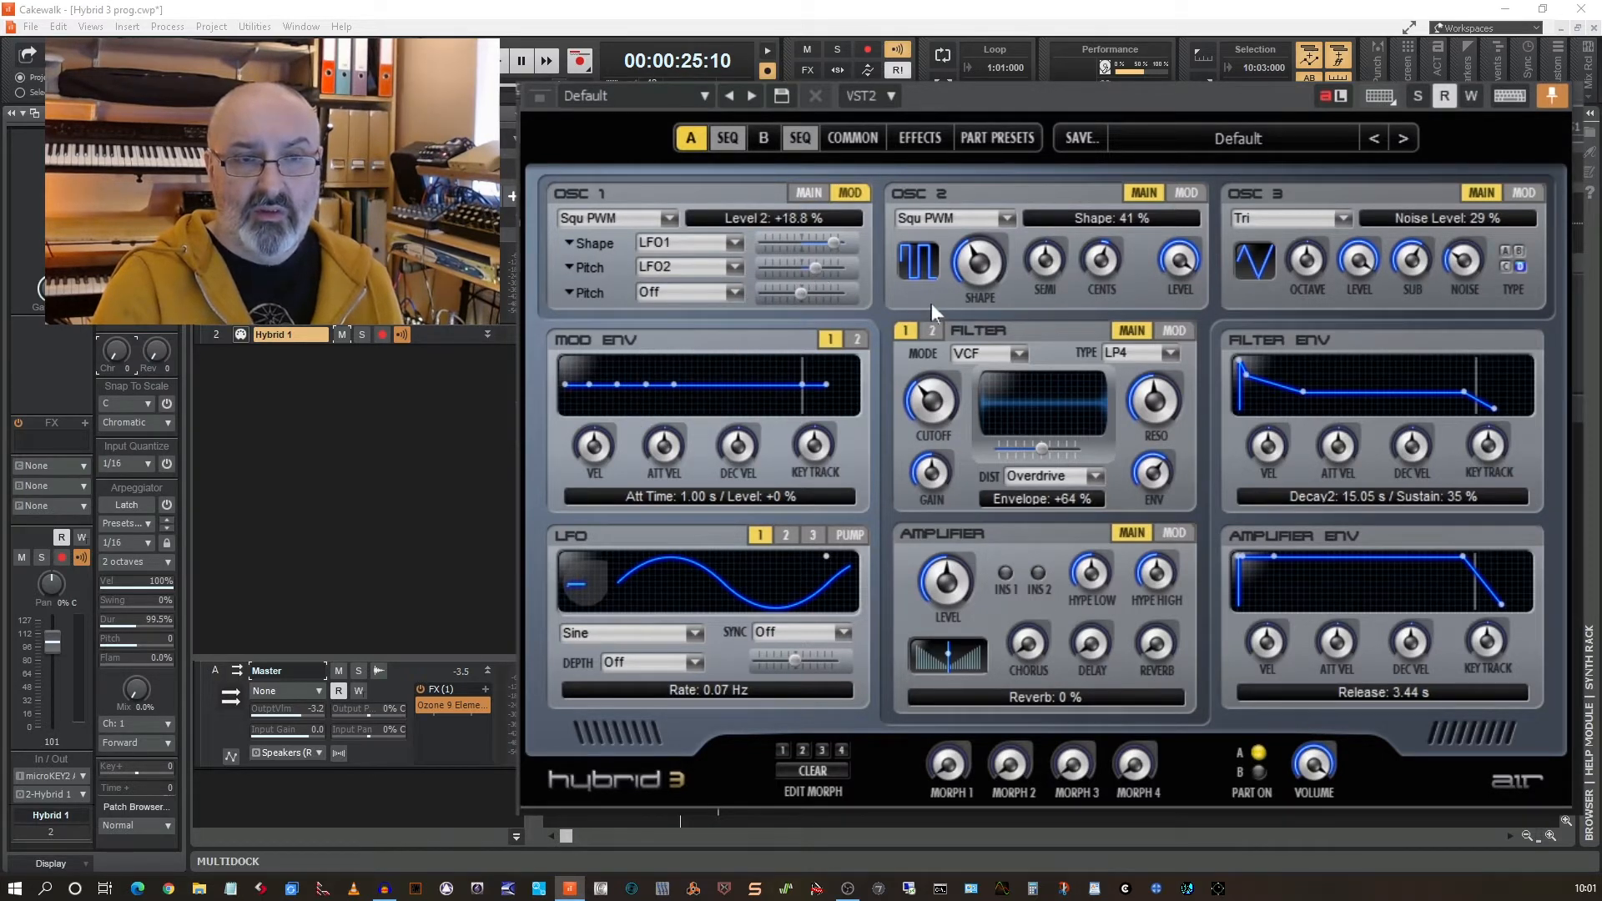
{"action": "left_click_drag", "start_coordinate": [818, 268], "coordinate": [806, 271]}
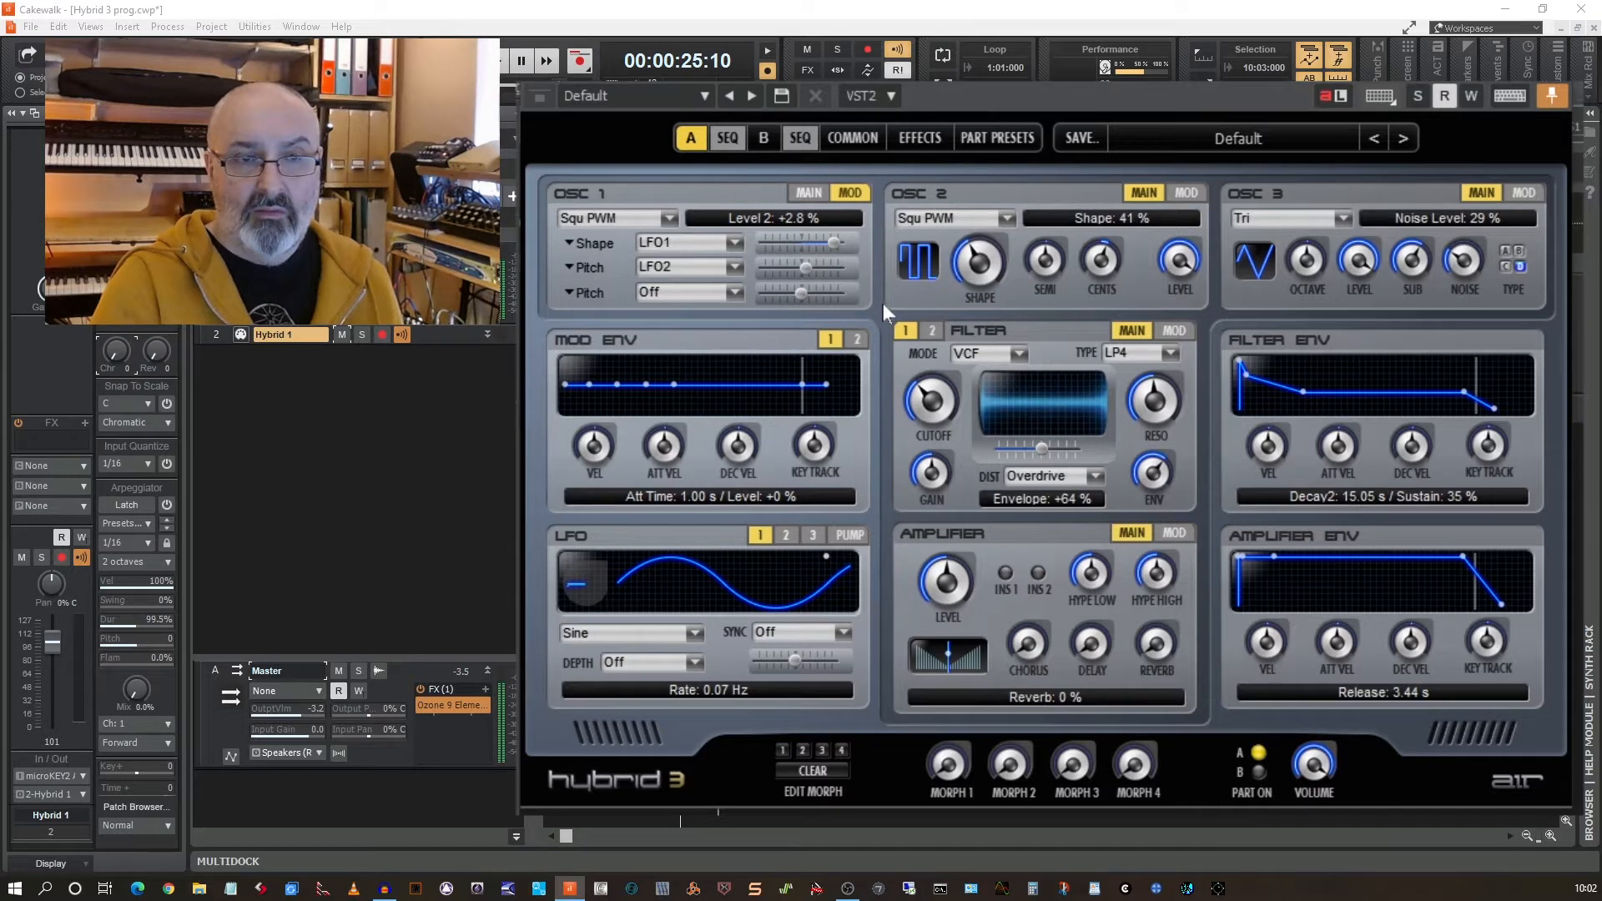
Modulate oscillator 2's Pitch with LFO1 in the second modulation slot, at a depth of -1.0 %.
{"action": "left_click", "coordinate": [1189, 193]}
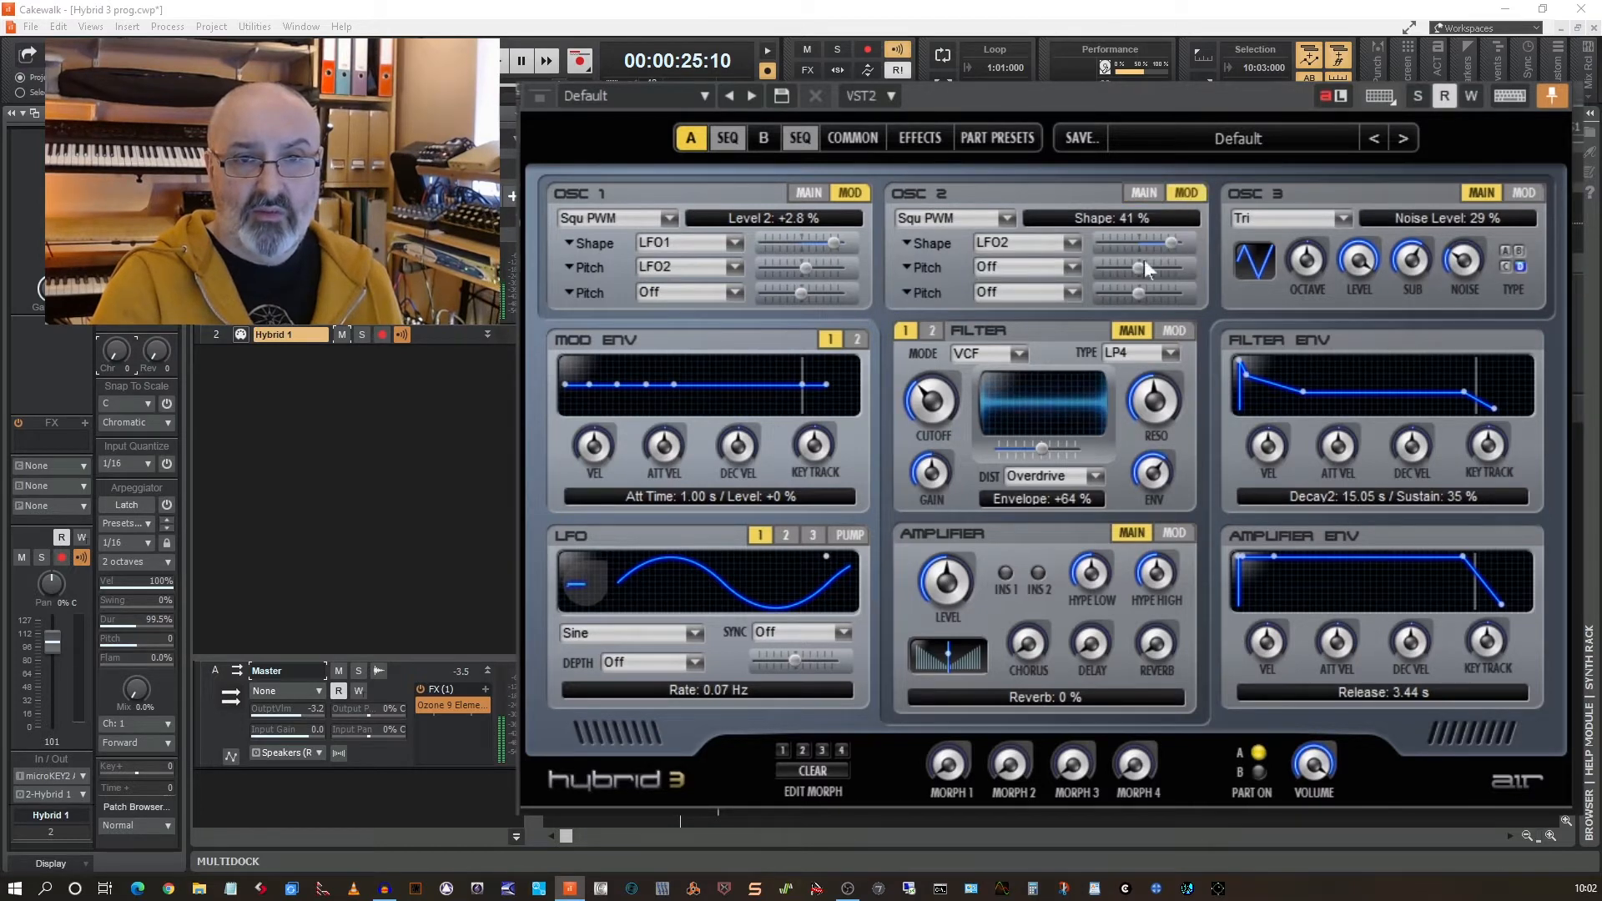
{"action": "left_click_drag", "start_coordinate": [1137, 268], "coordinate": [1134, 269]}
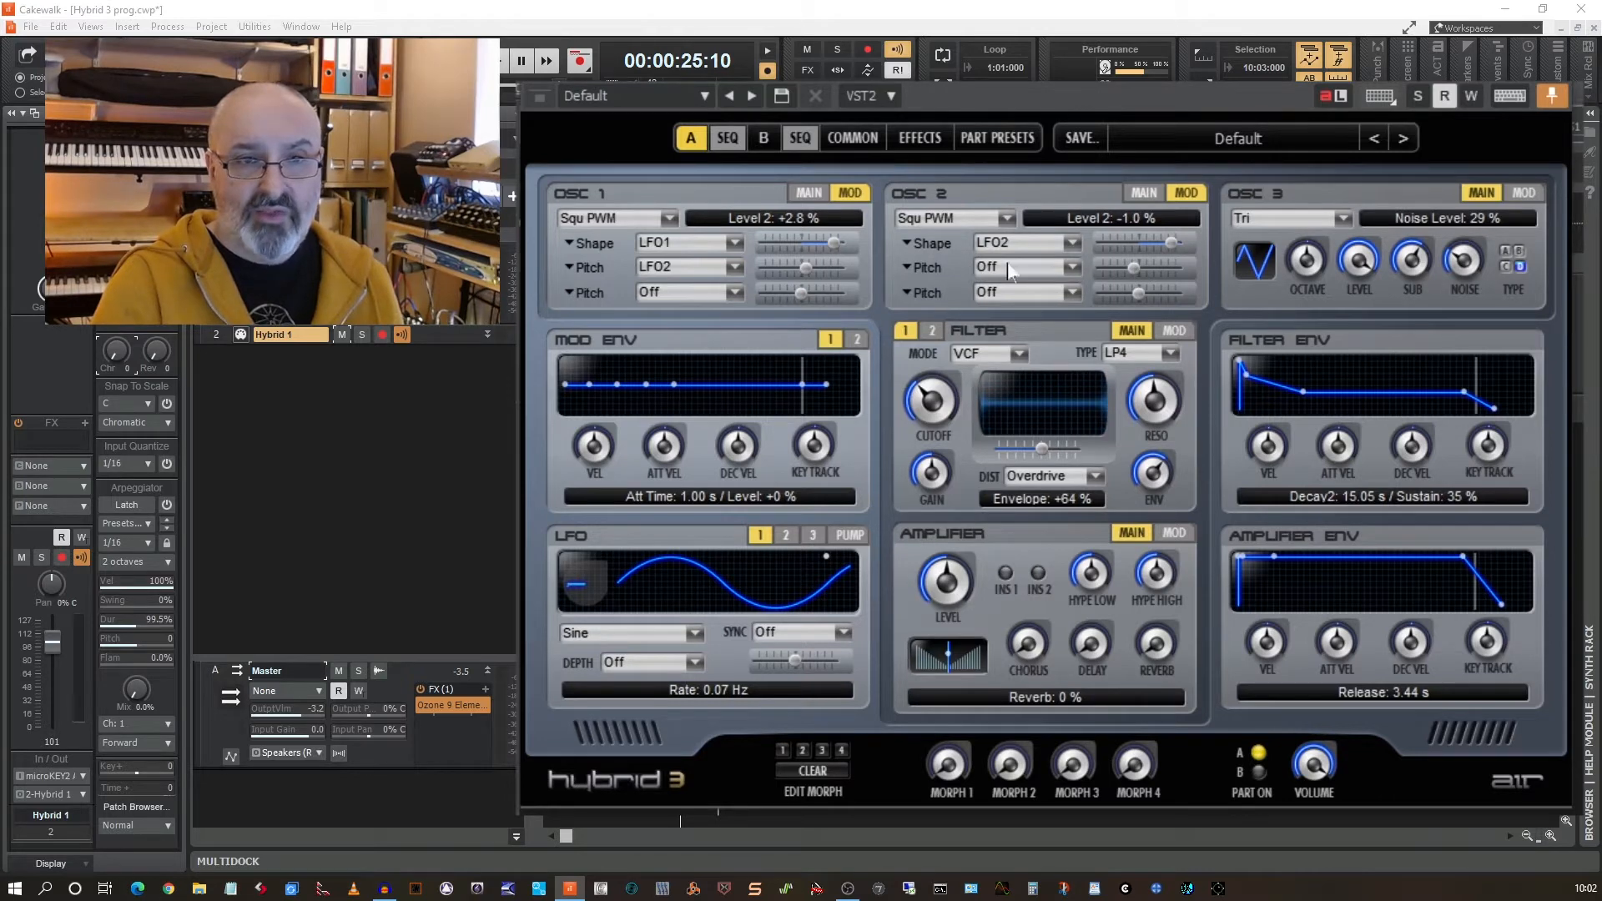
{"action": "left_click", "coordinate": [1075, 265]}
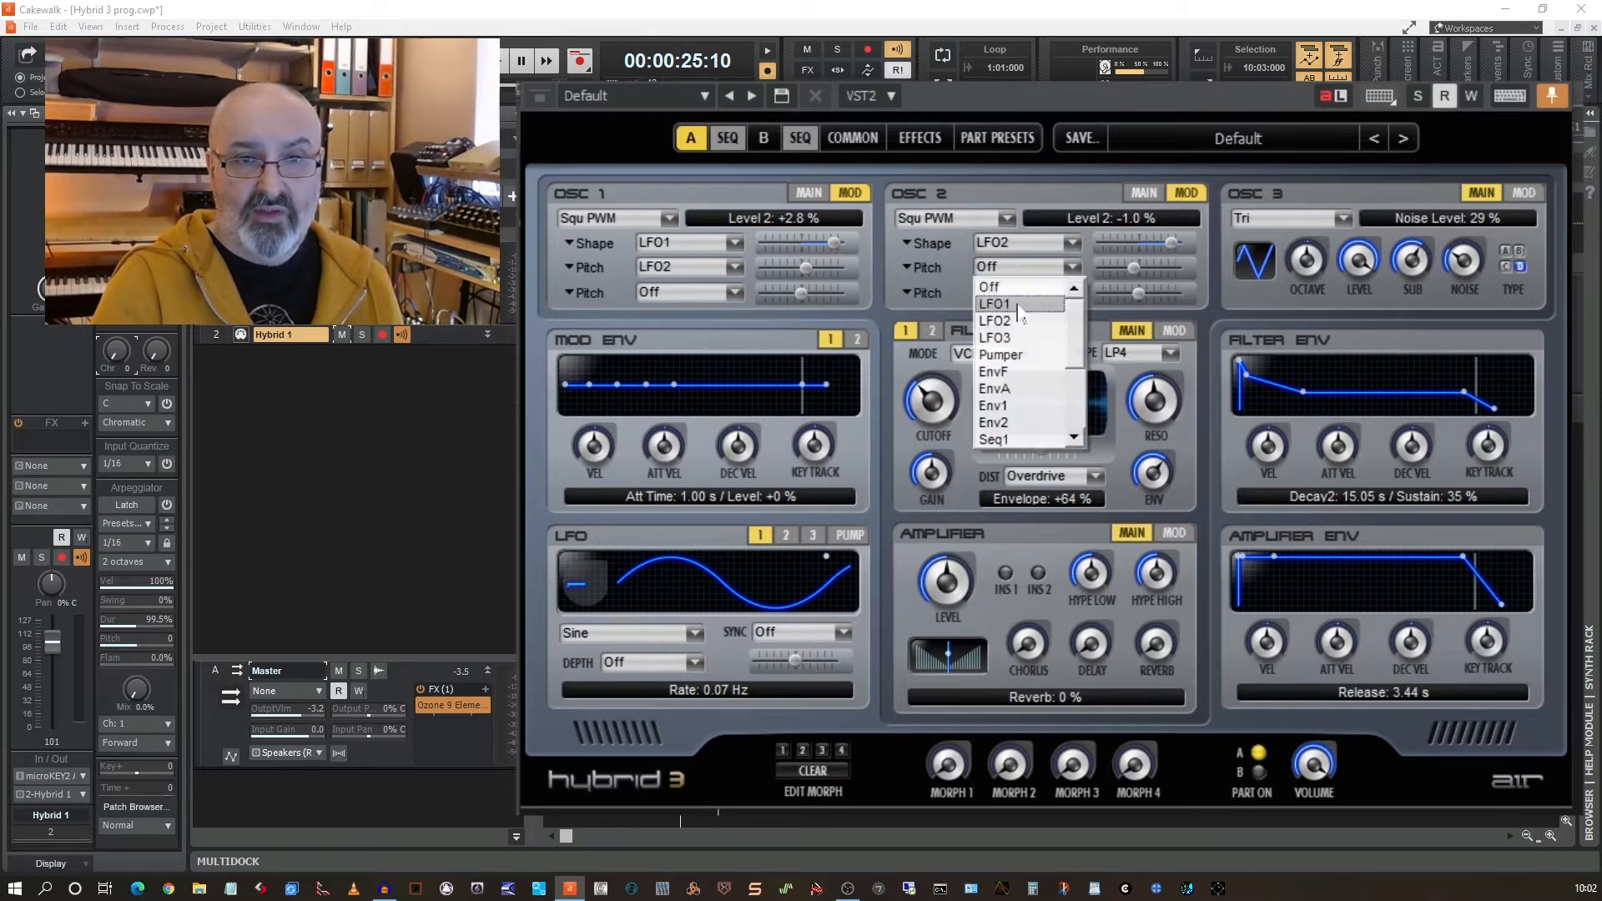
{"action": "left_click", "coordinate": [1018, 306]}
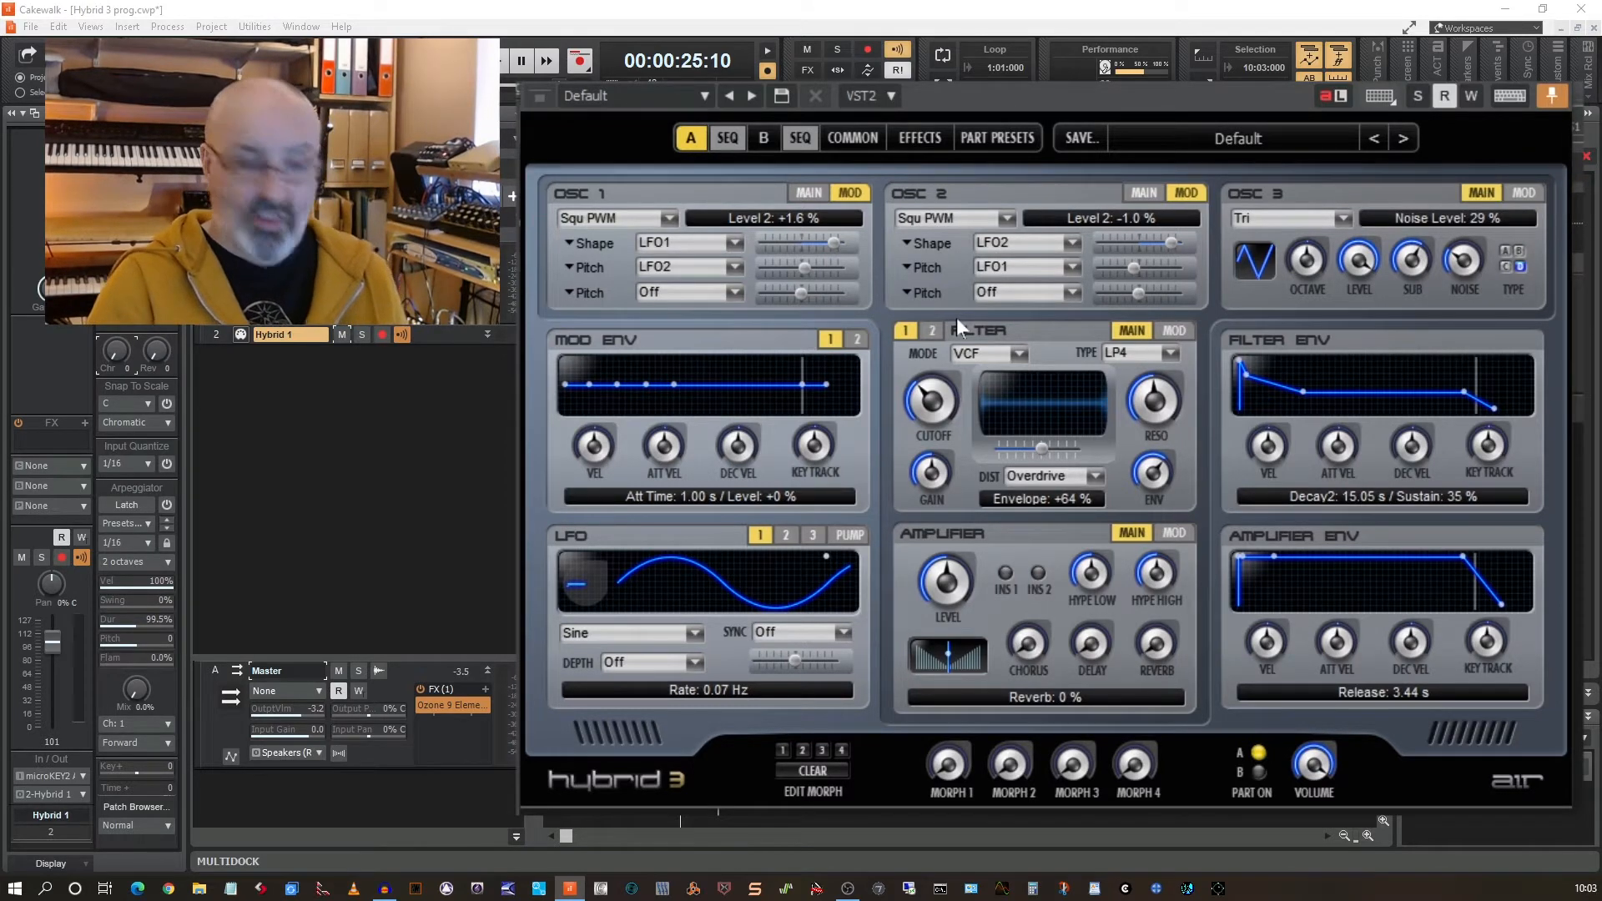
Try LFO1 as the source for oscillator 3's first Level modulation slot, and set the source back to Off.
{"action": "mouse_move", "coordinate": [1568, 811]}
{"action": "left_mouse_down"}
{"action": "mouse_move", "coordinate": [1578, 820]}
{"action": "mouse_move", "coordinate": [1572, 808]}
{"action": "left_mouse_up"}
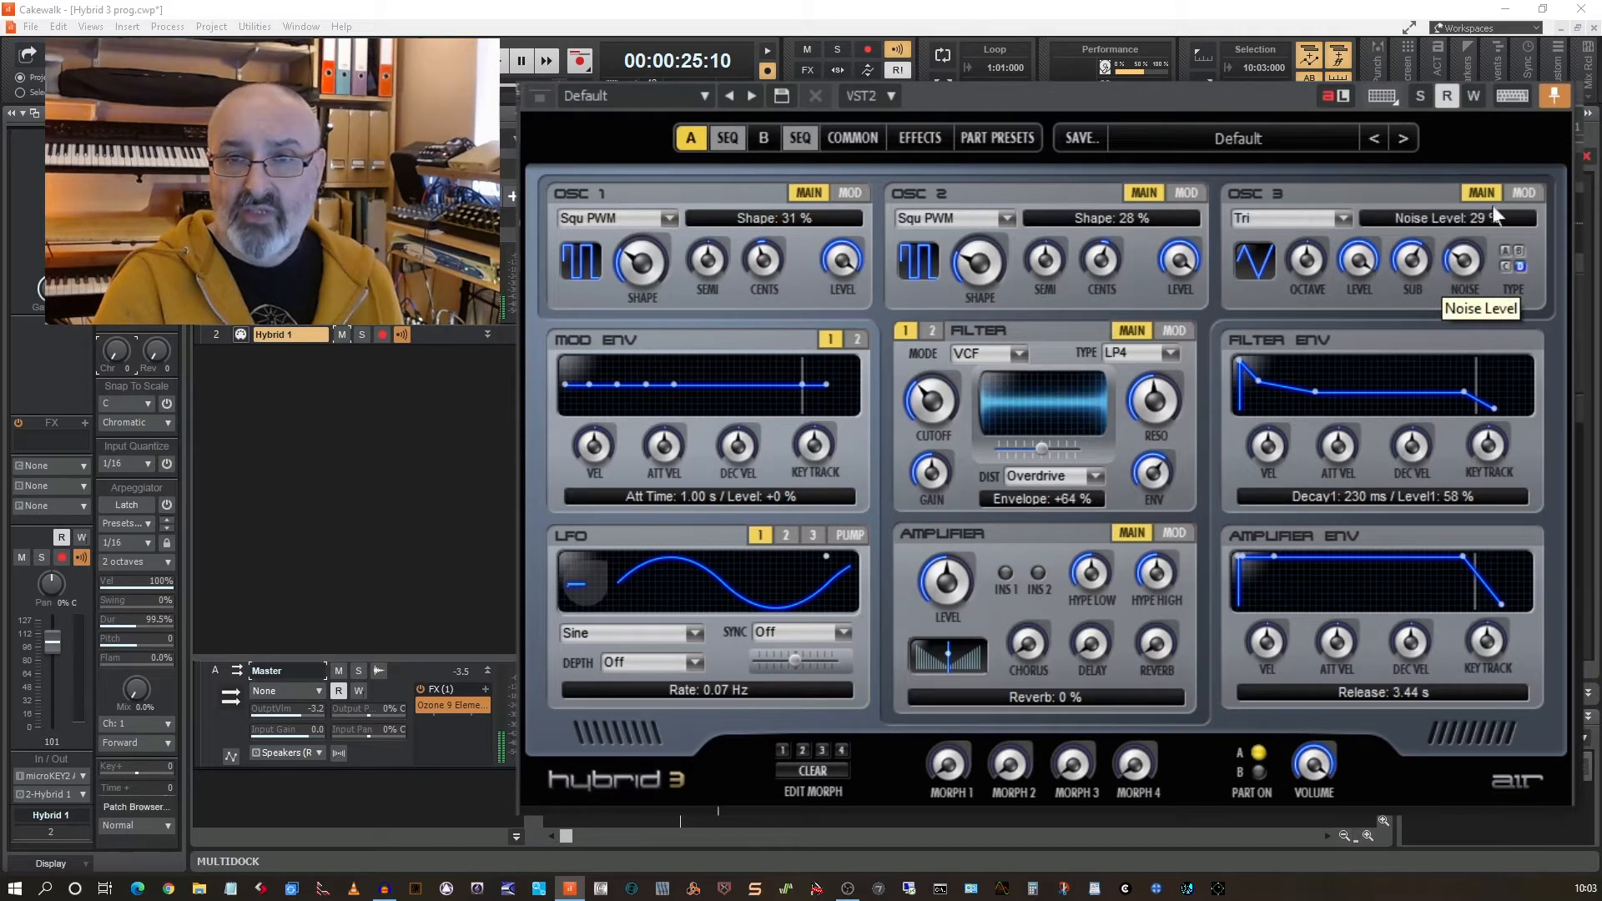
{"action": "left_click", "coordinate": [1523, 192]}
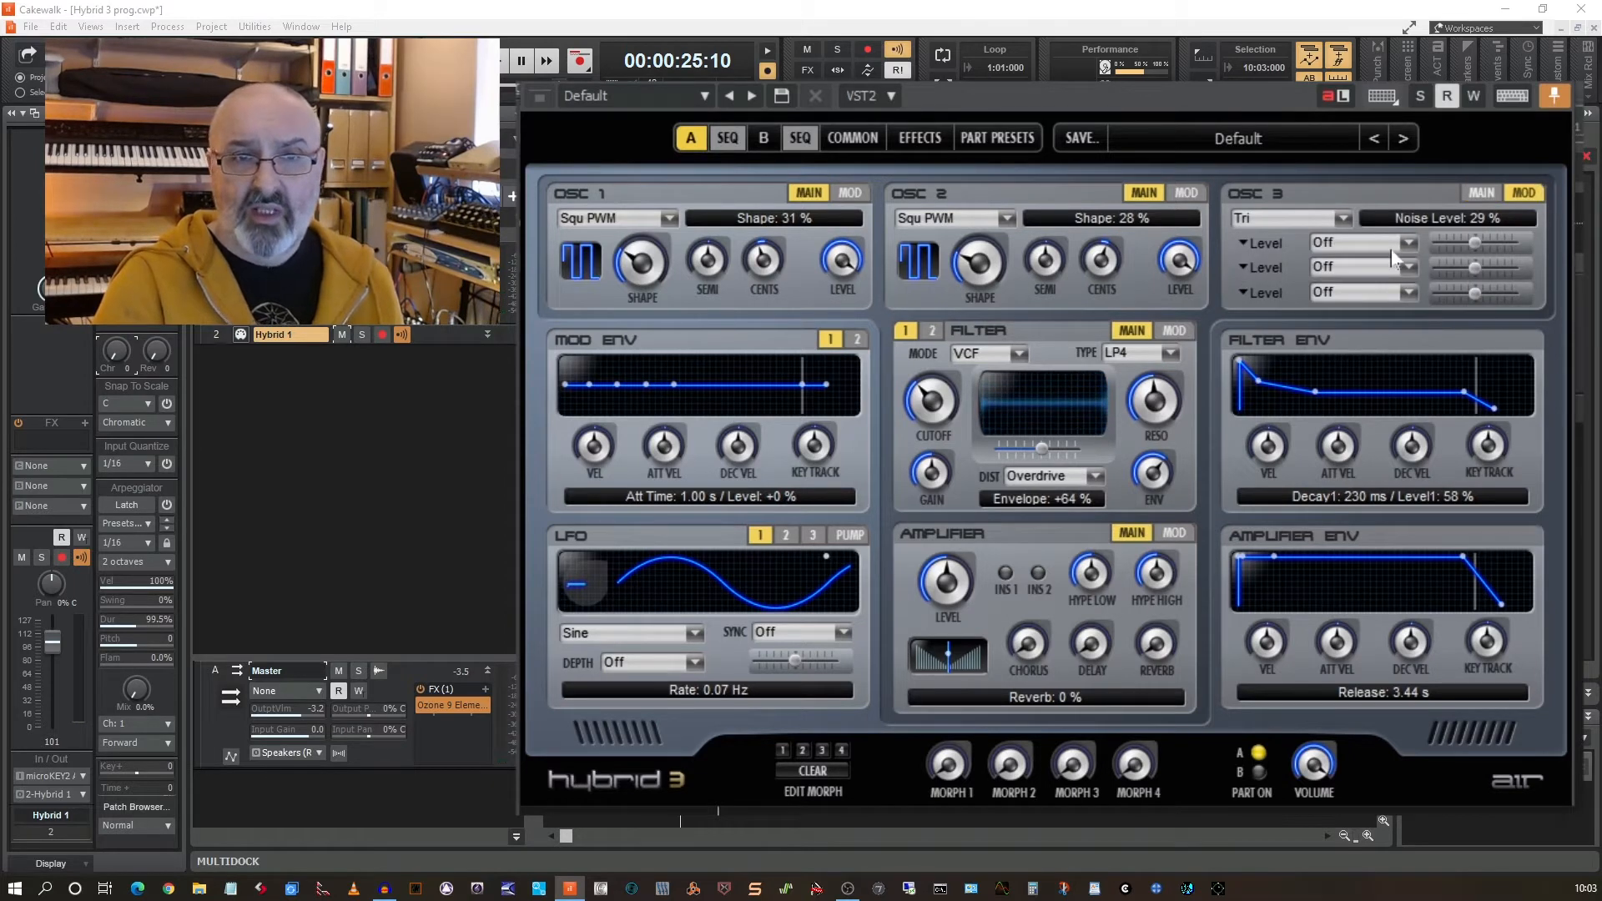
{"action": "left_click", "coordinate": [1189, 195]}
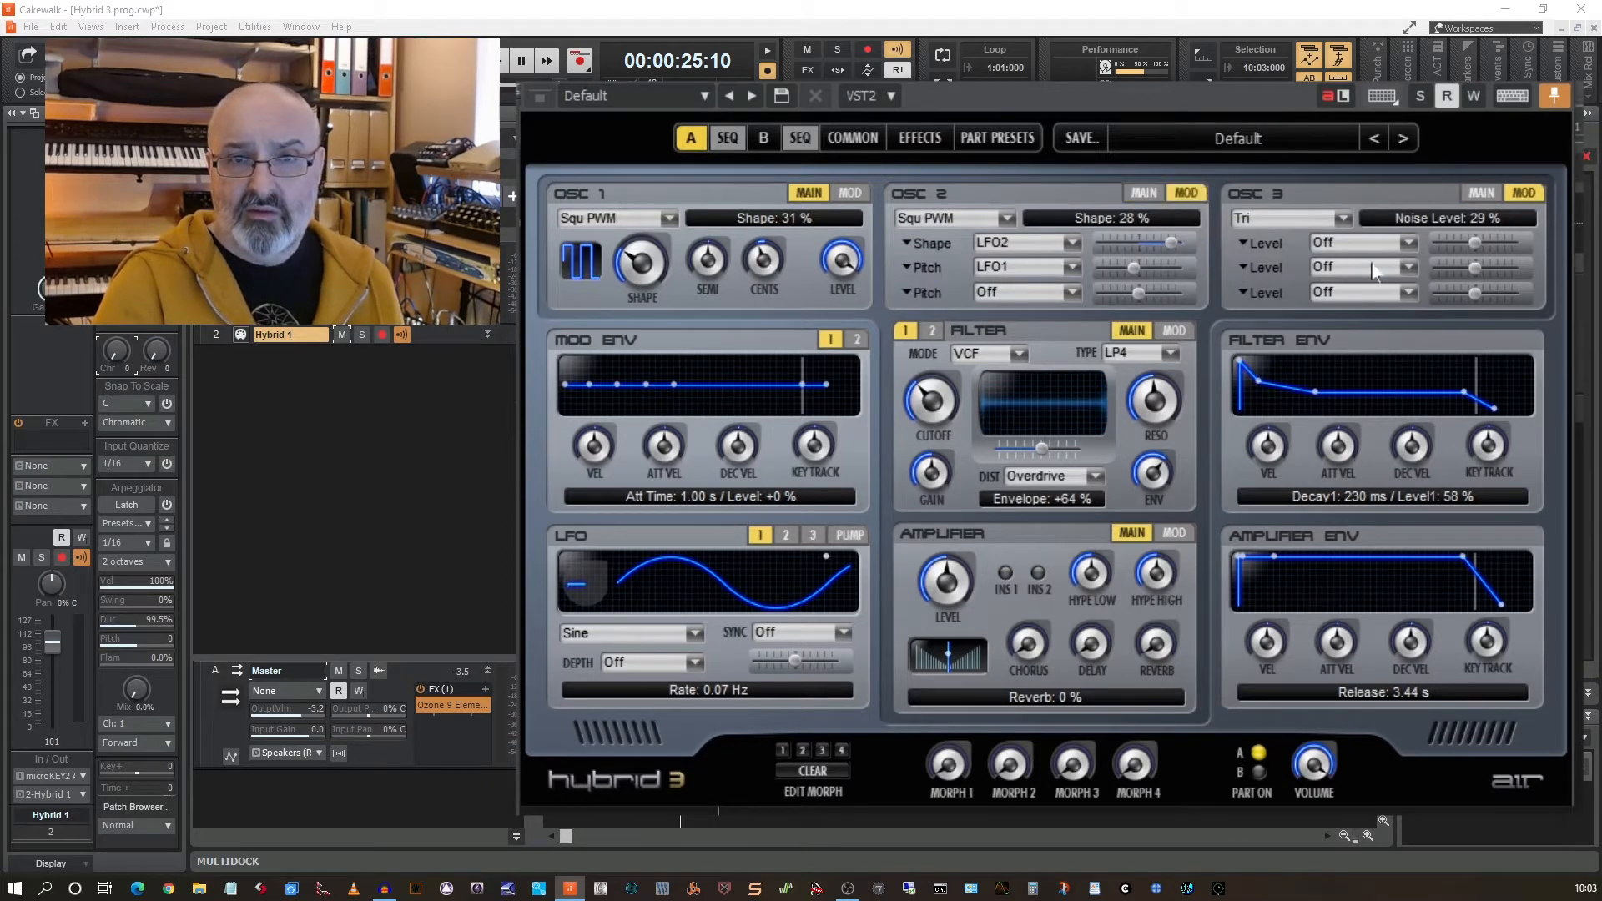
{"action": "left_click", "coordinate": [1410, 243]}
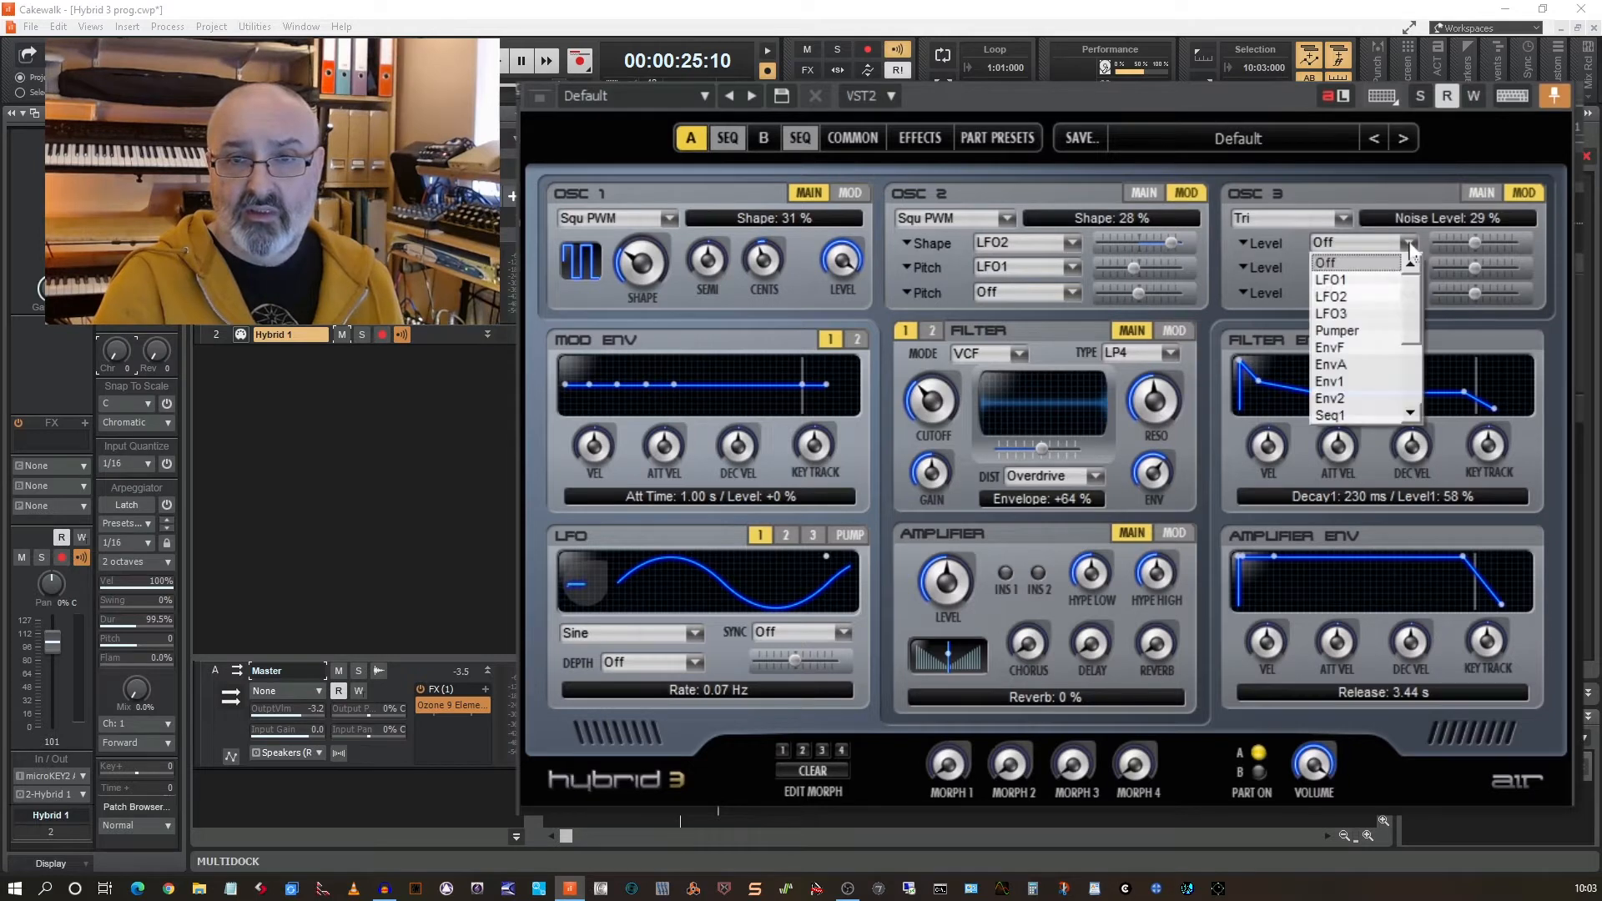
{"action": "left_click", "coordinate": [1351, 281]}
{"action": "left_click", "coordinate": [1243, 252]}
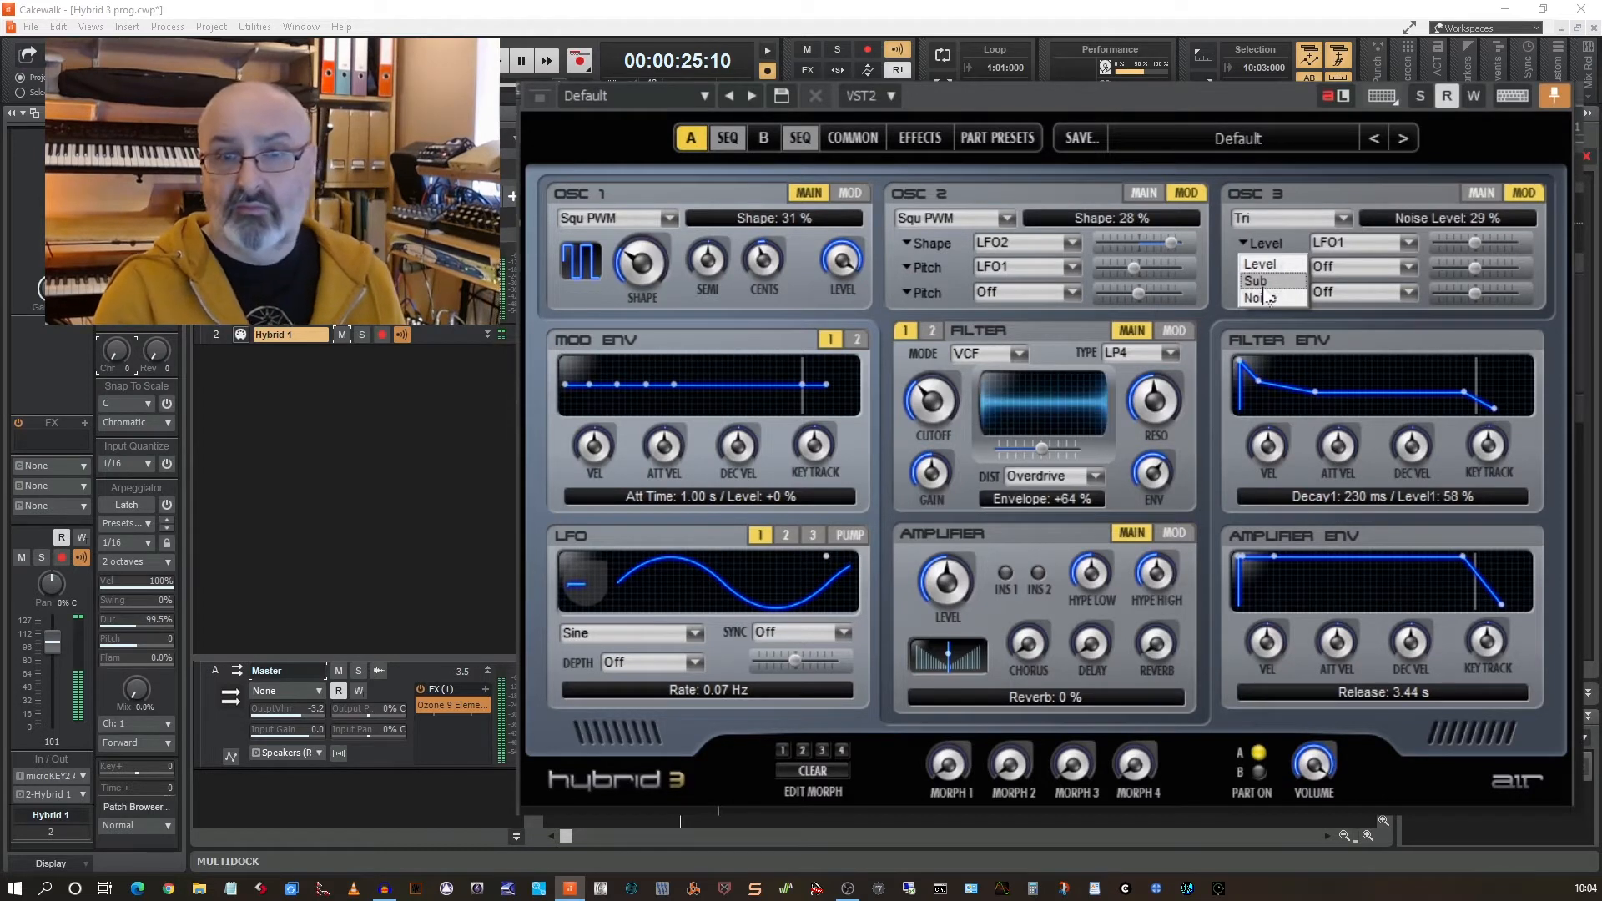
{"action": "left_click", "coordinate": [1361, 199]}
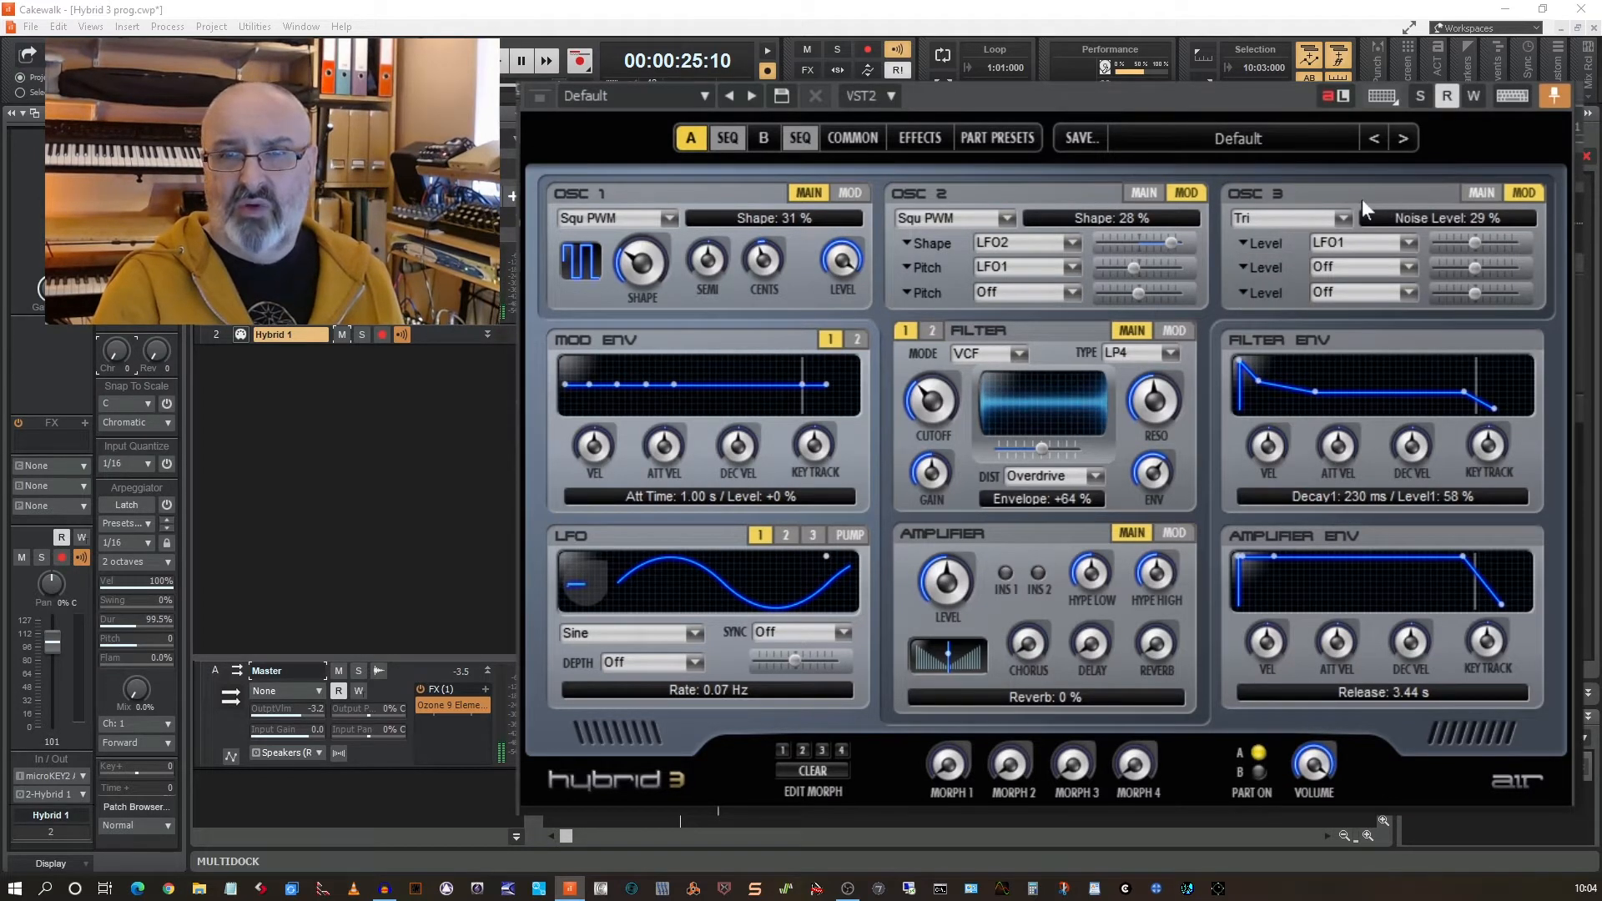
{"action": "left_click", "coordinate": [1251, 244]}
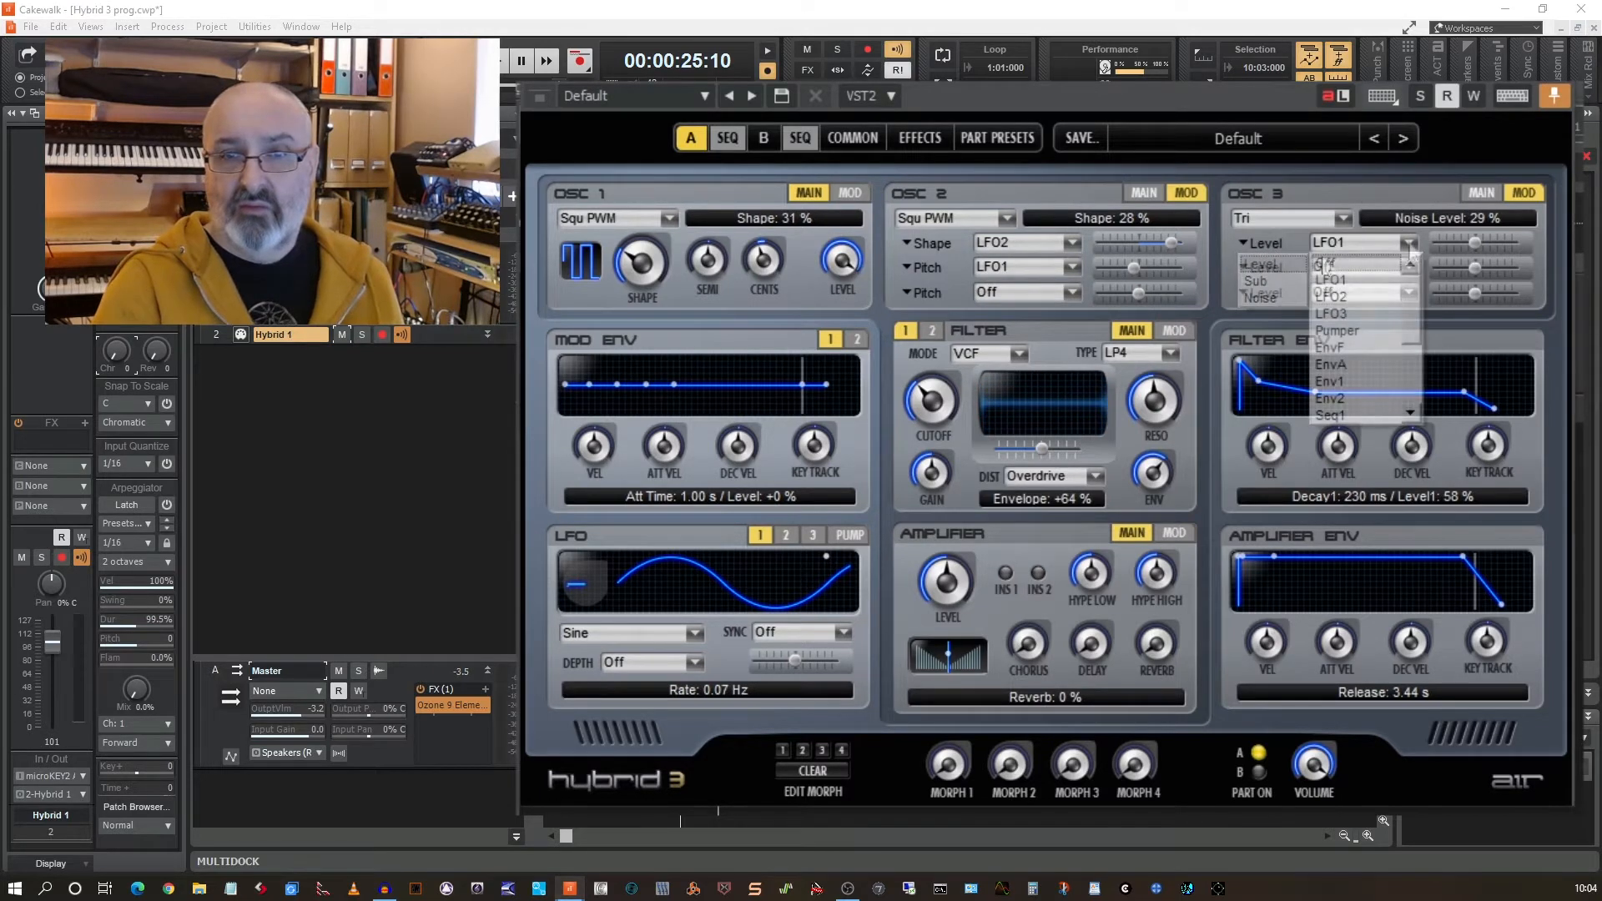
{"action": "left_click", "coordinate": [1325, 266]}
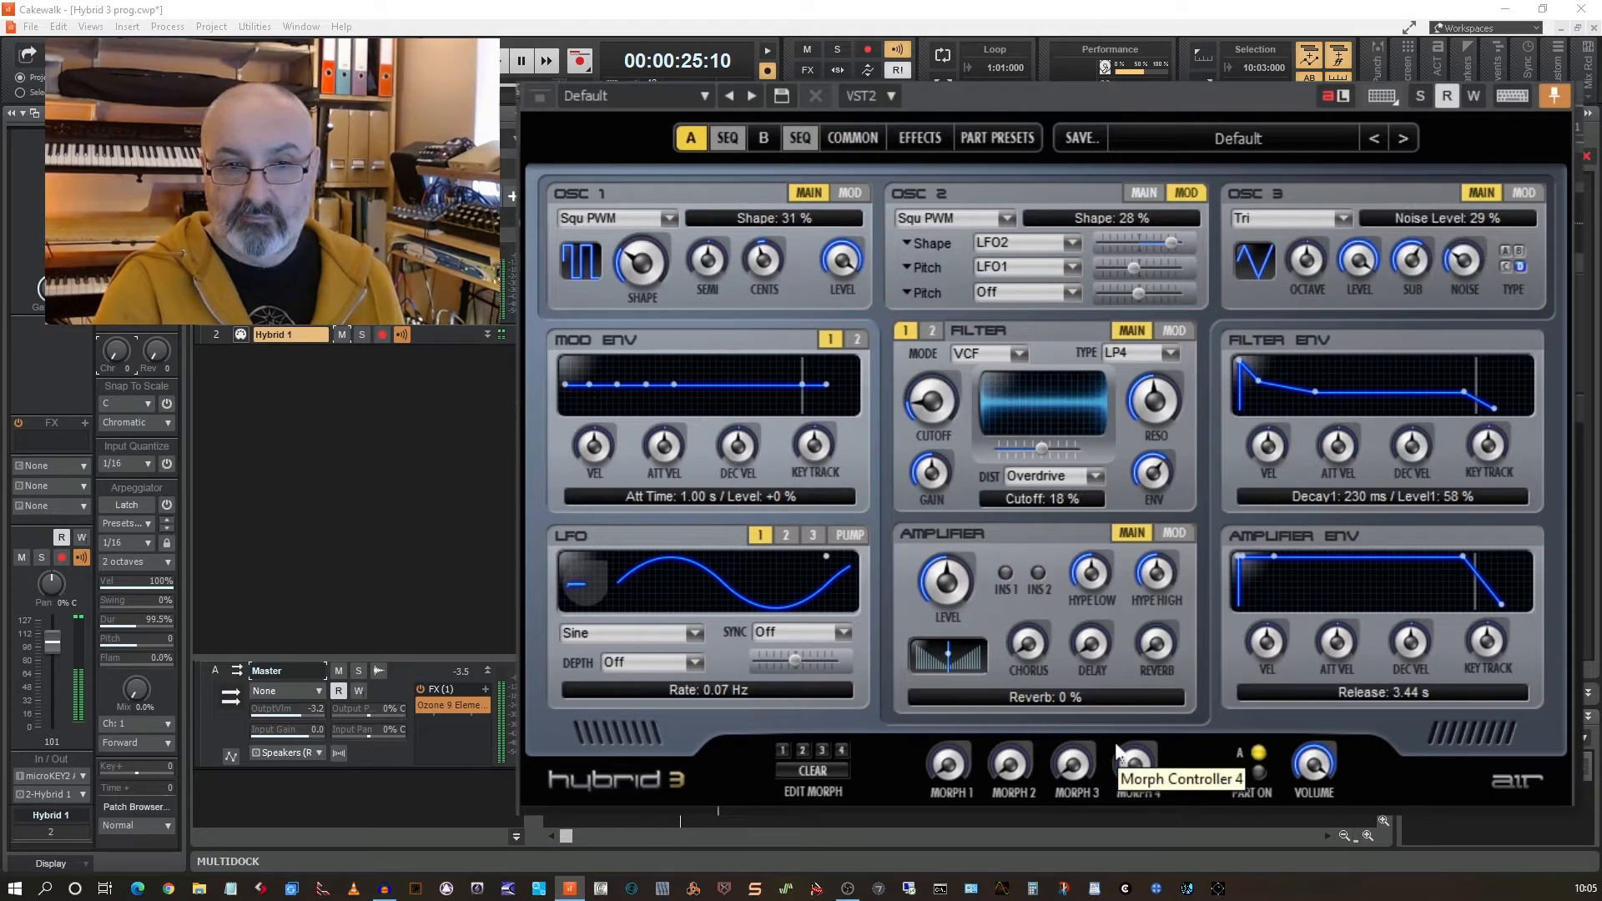
Adjust part A's amplifier effect sends, adding some reverb and delay and setting the chorus to 40 %.
{"action": "left_click_drag", "start_coordinate": [1153, 662], "coordinate": [1088, 491]}
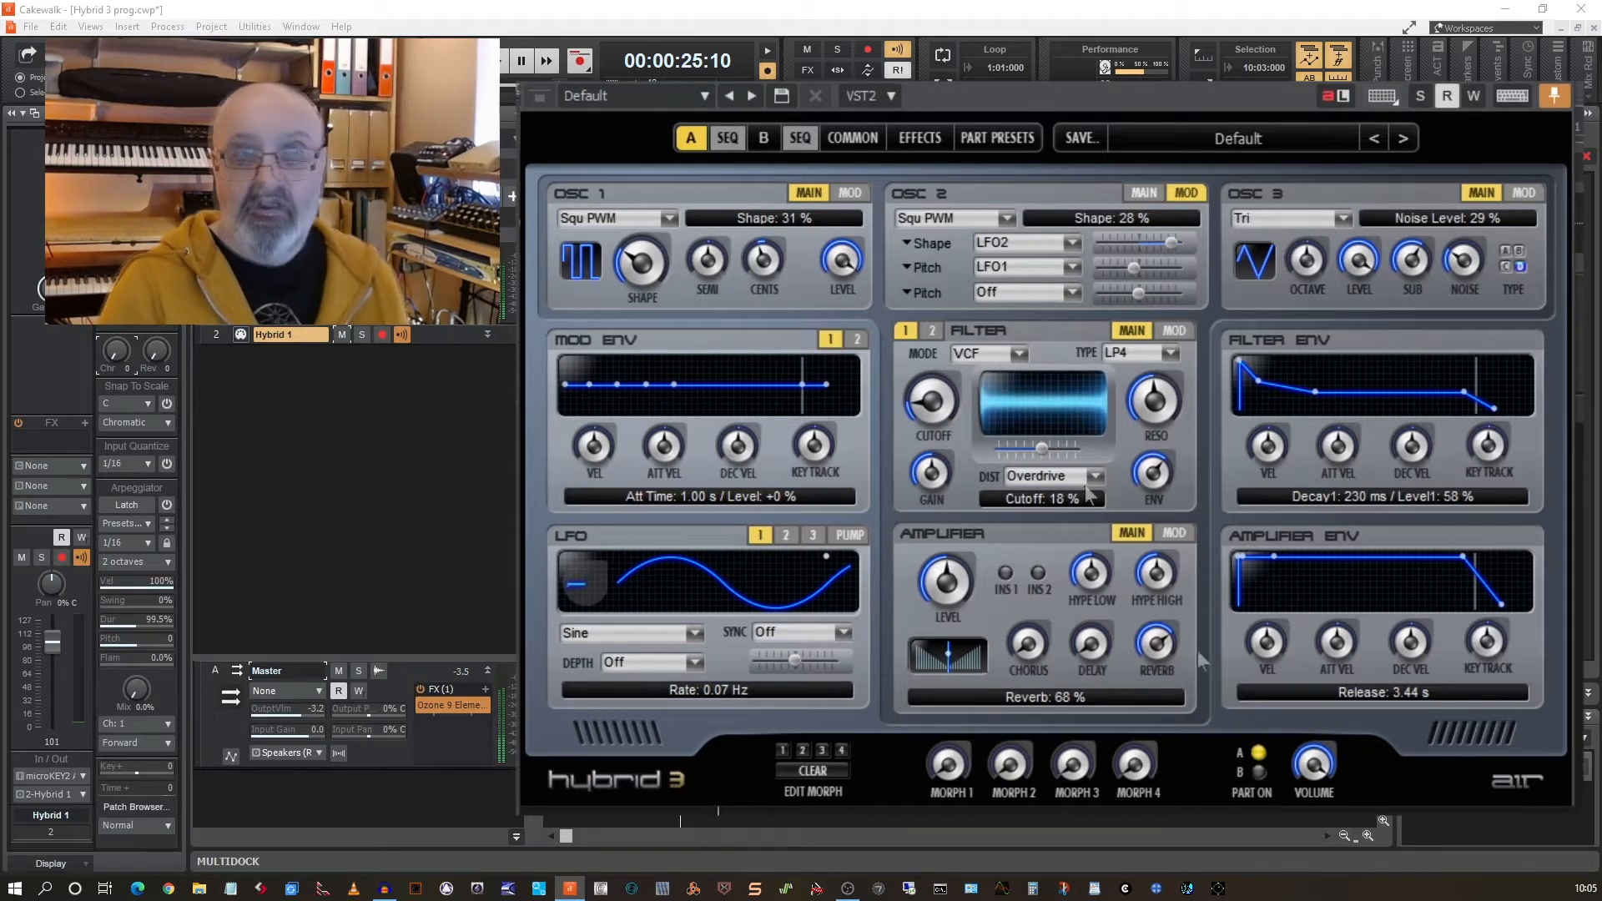
{"action": "left_click_drag", "start_coordinate": [1158, 652], "coordinate": [1158, 701]}
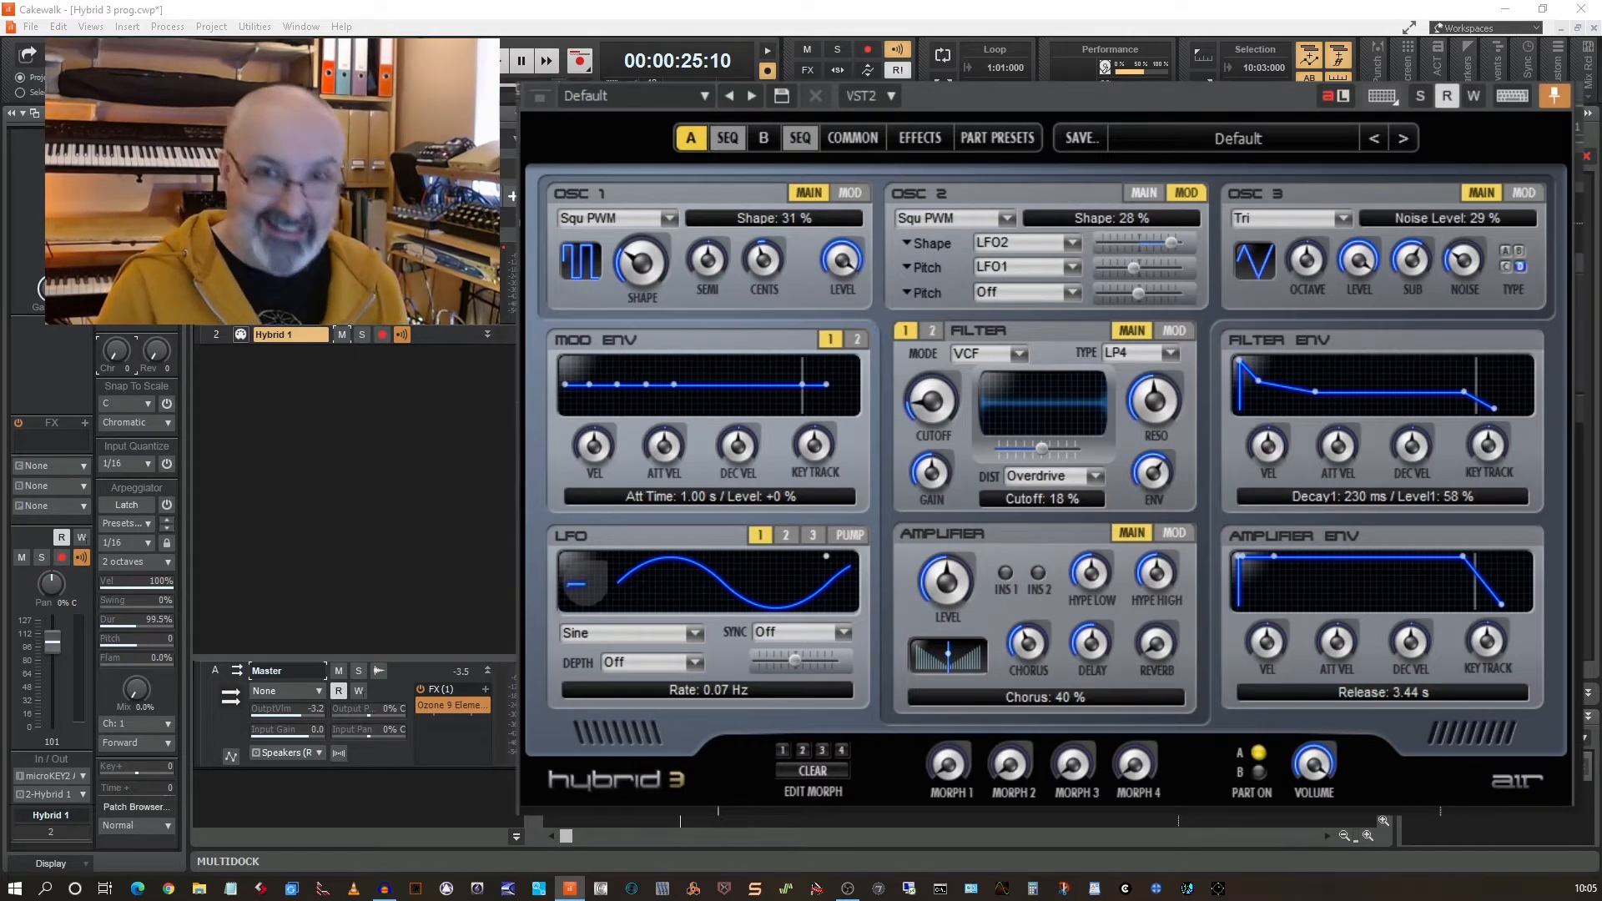
Copy the complete part A sound to part B.
{"action": "left_click", "coordinate": [766, 140]}
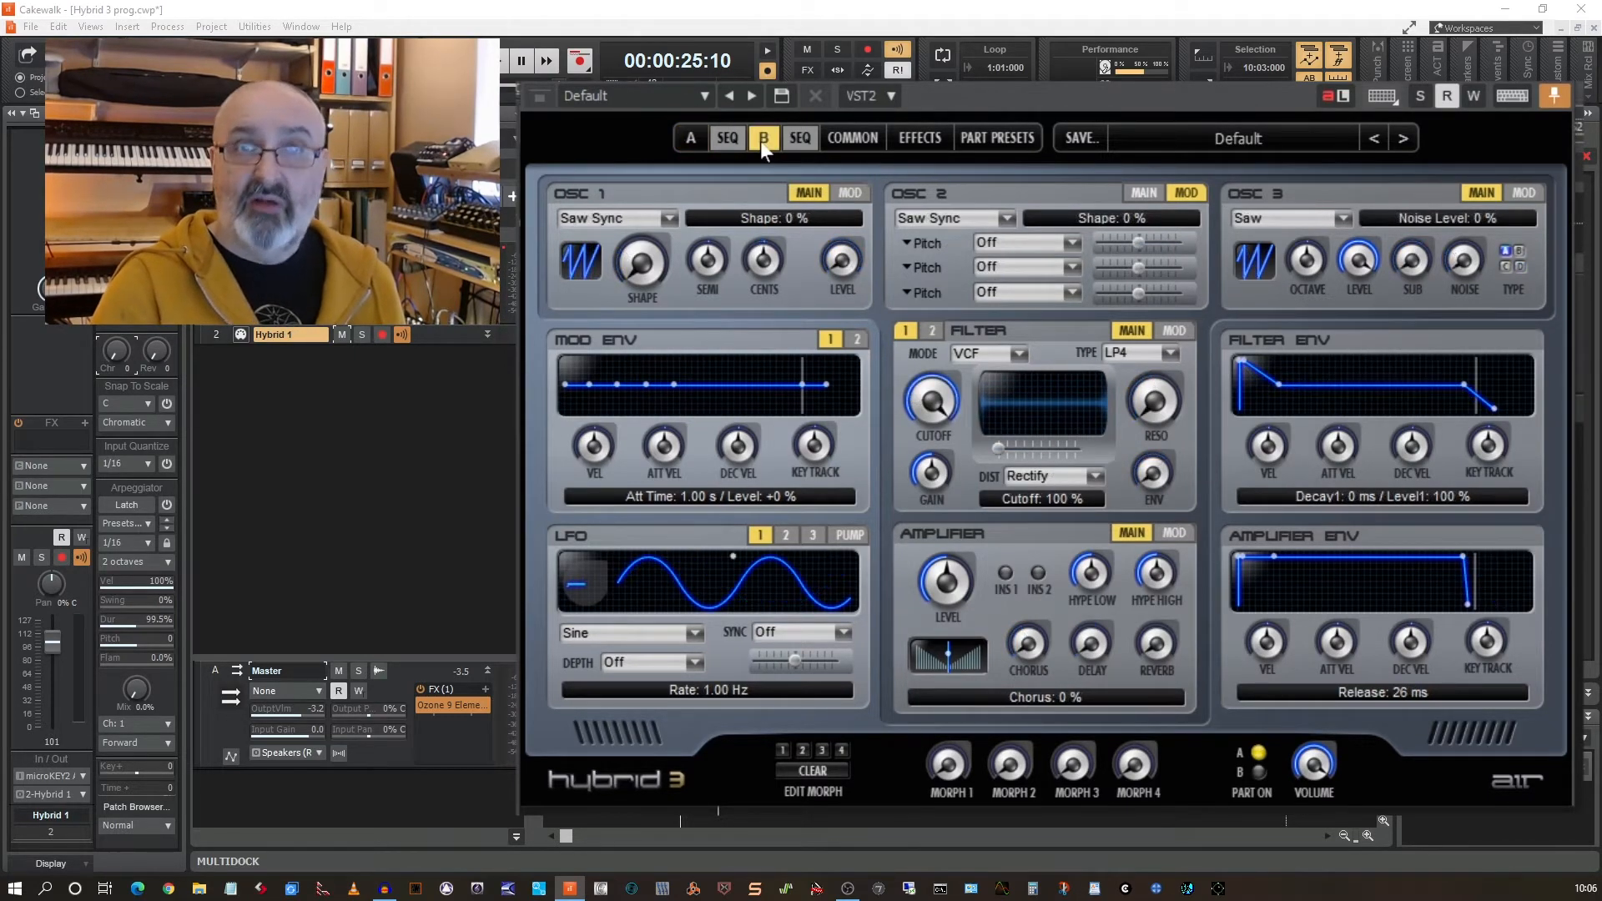
{"action": "left_click", "coordinate": [997, 138]}
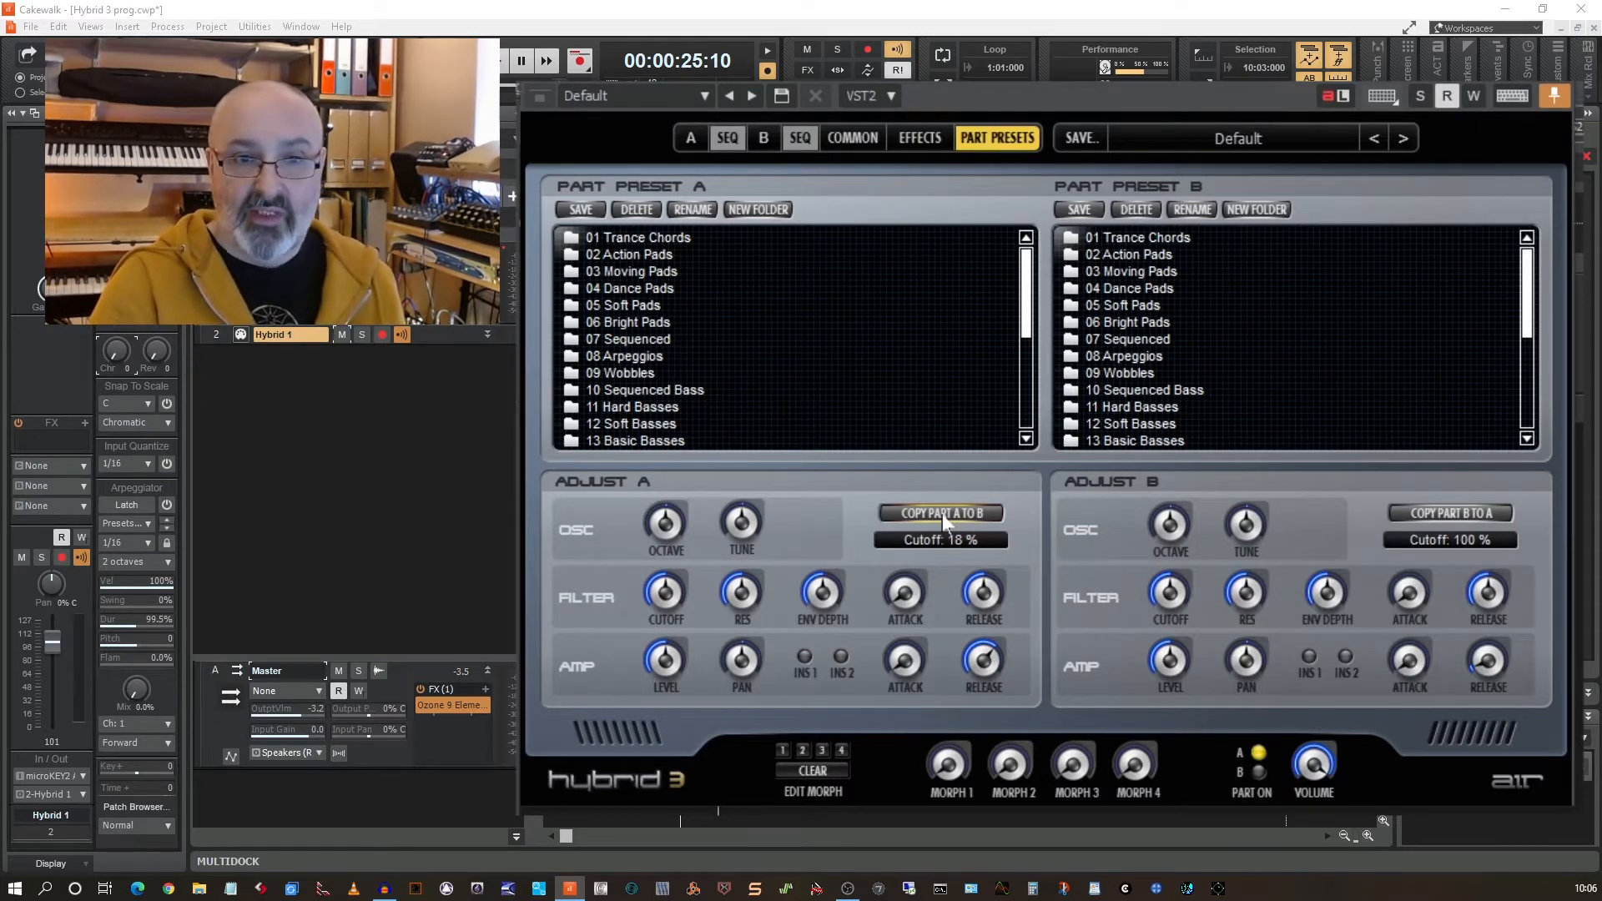
{"action": "left_click", "coordinate": [944, 514]}
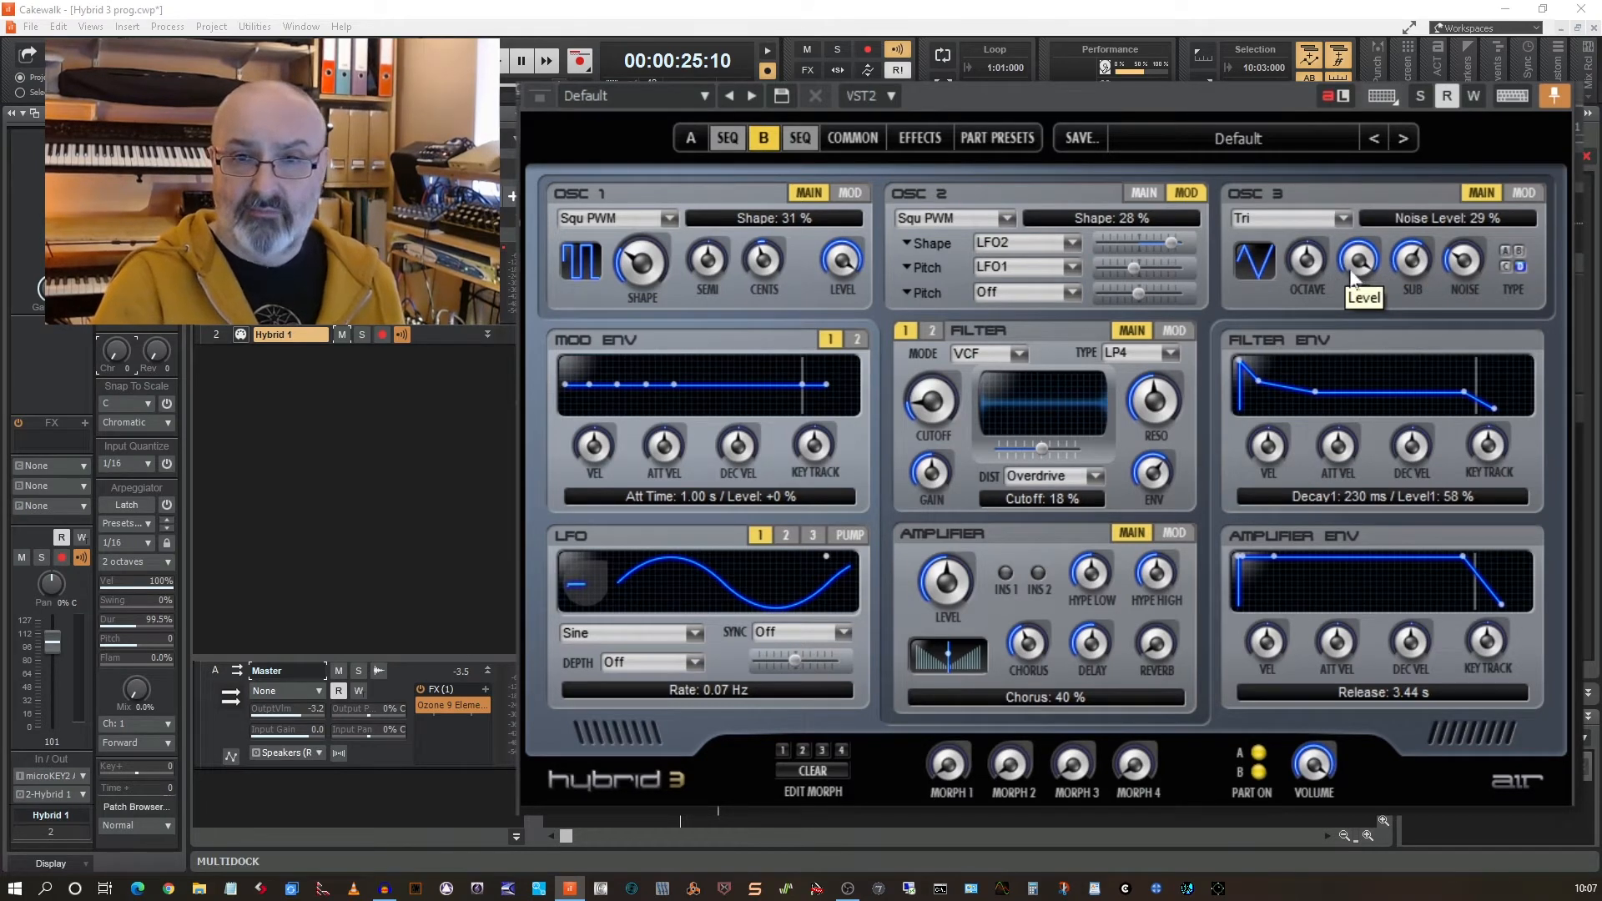
In part B, set oscillator 3's Noise Level to 0 % and detune oscillators 1 and 2 to -2.6 and +2.6 cents.
{"action": "left_click_drag", "start_coordinate": [1345, 269], "coordinate": [1345, 325]}
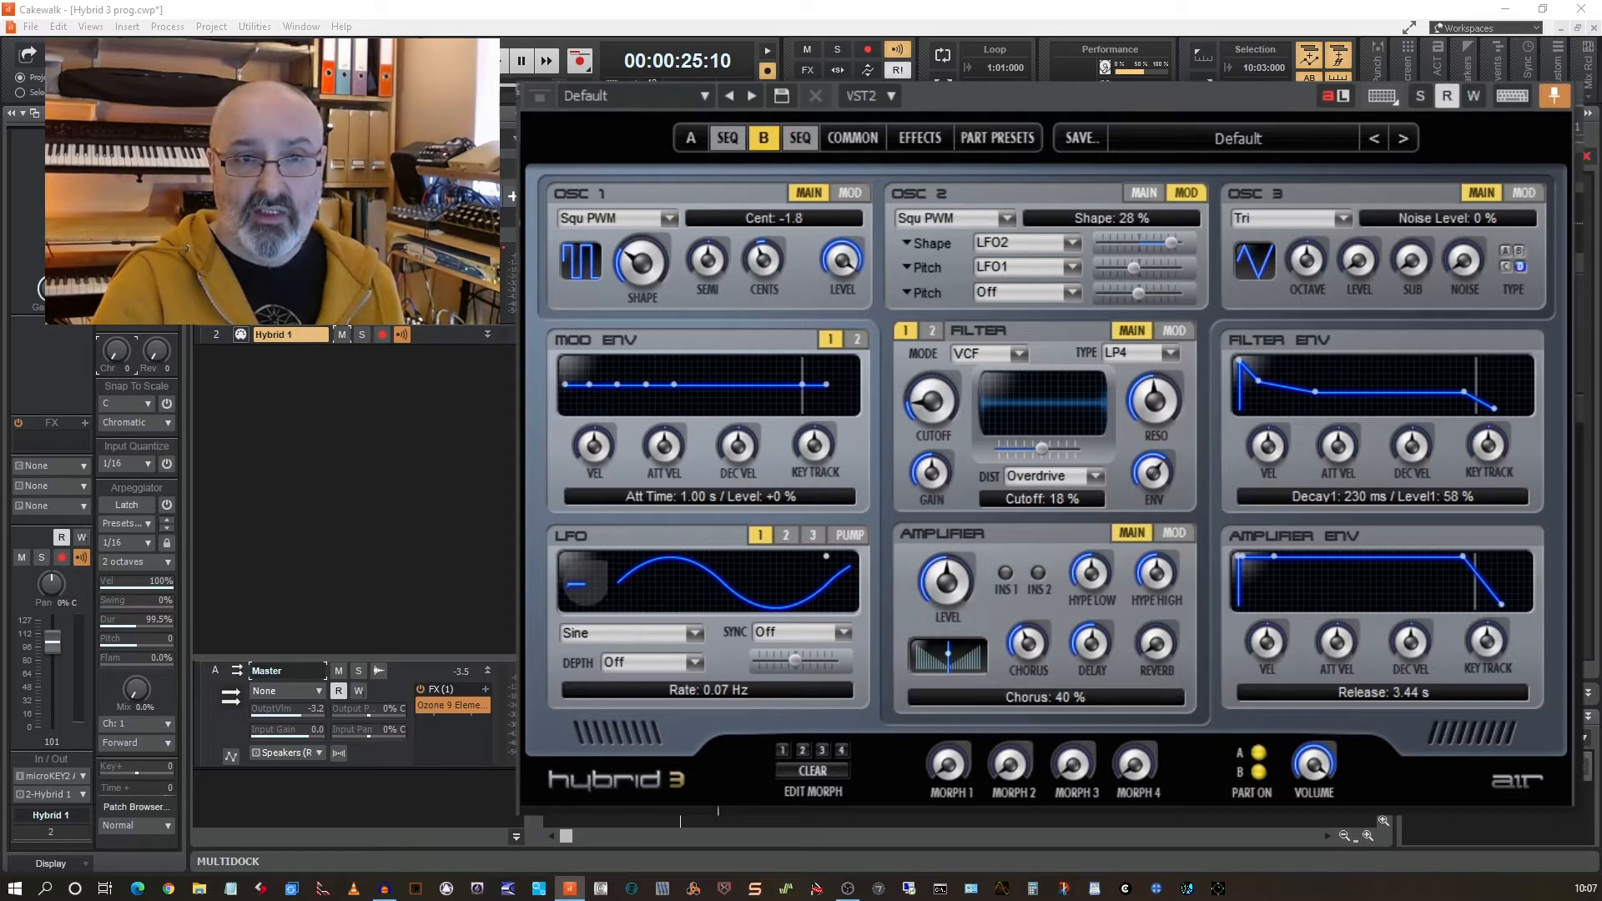
{"action": "left_click", "coordinate": [1144, 193]}
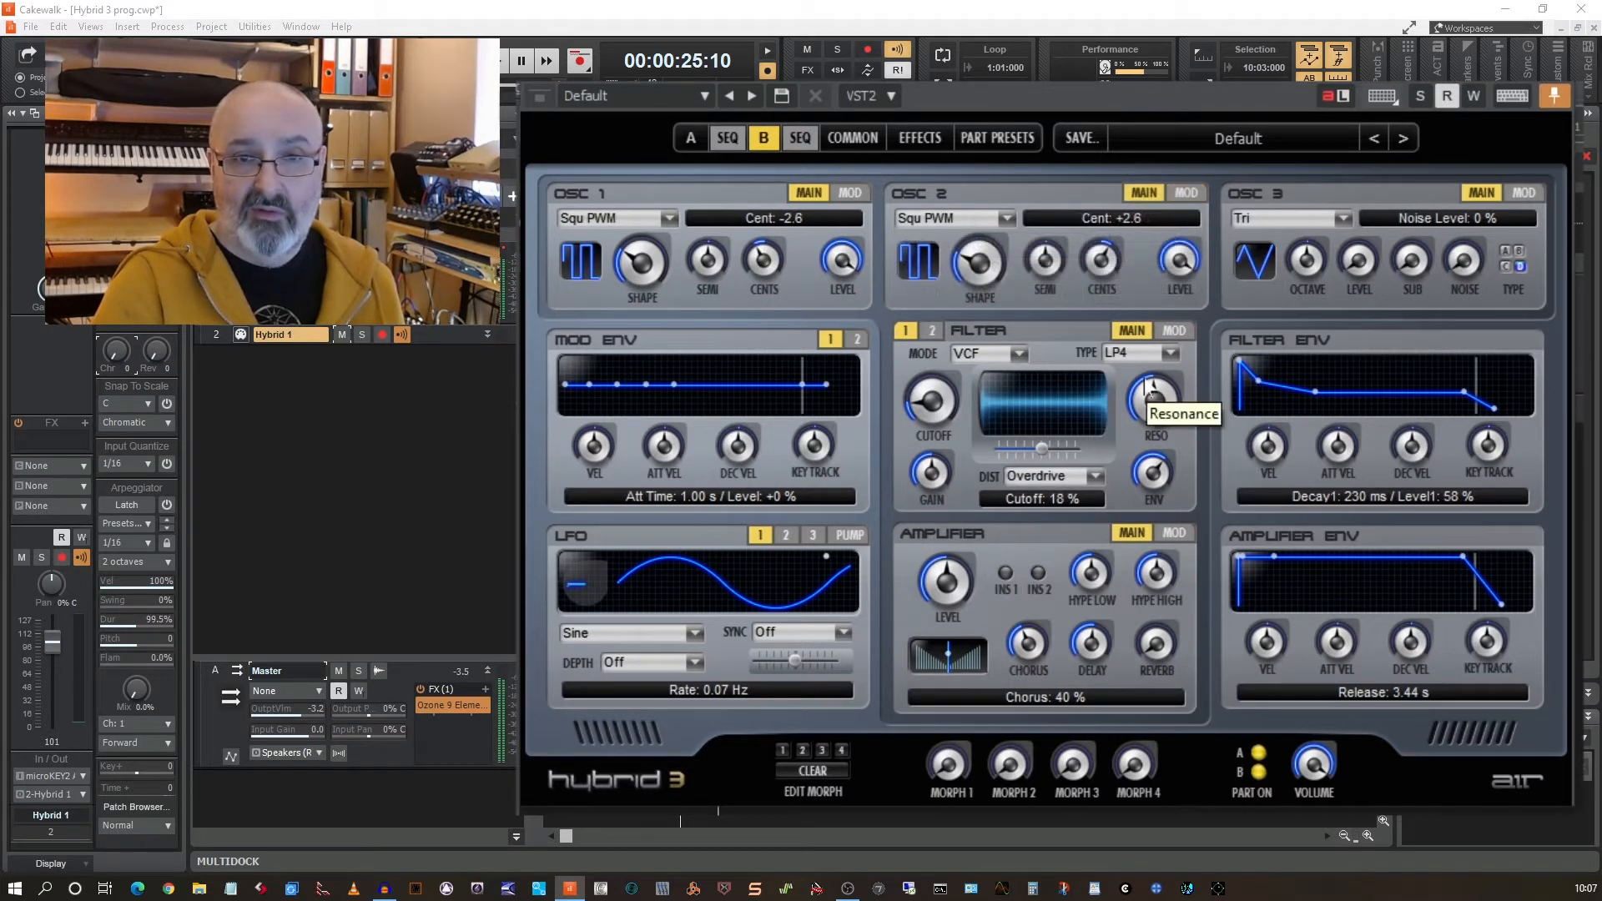
{"action": "left_click", "coordinate": [1258, 754]}
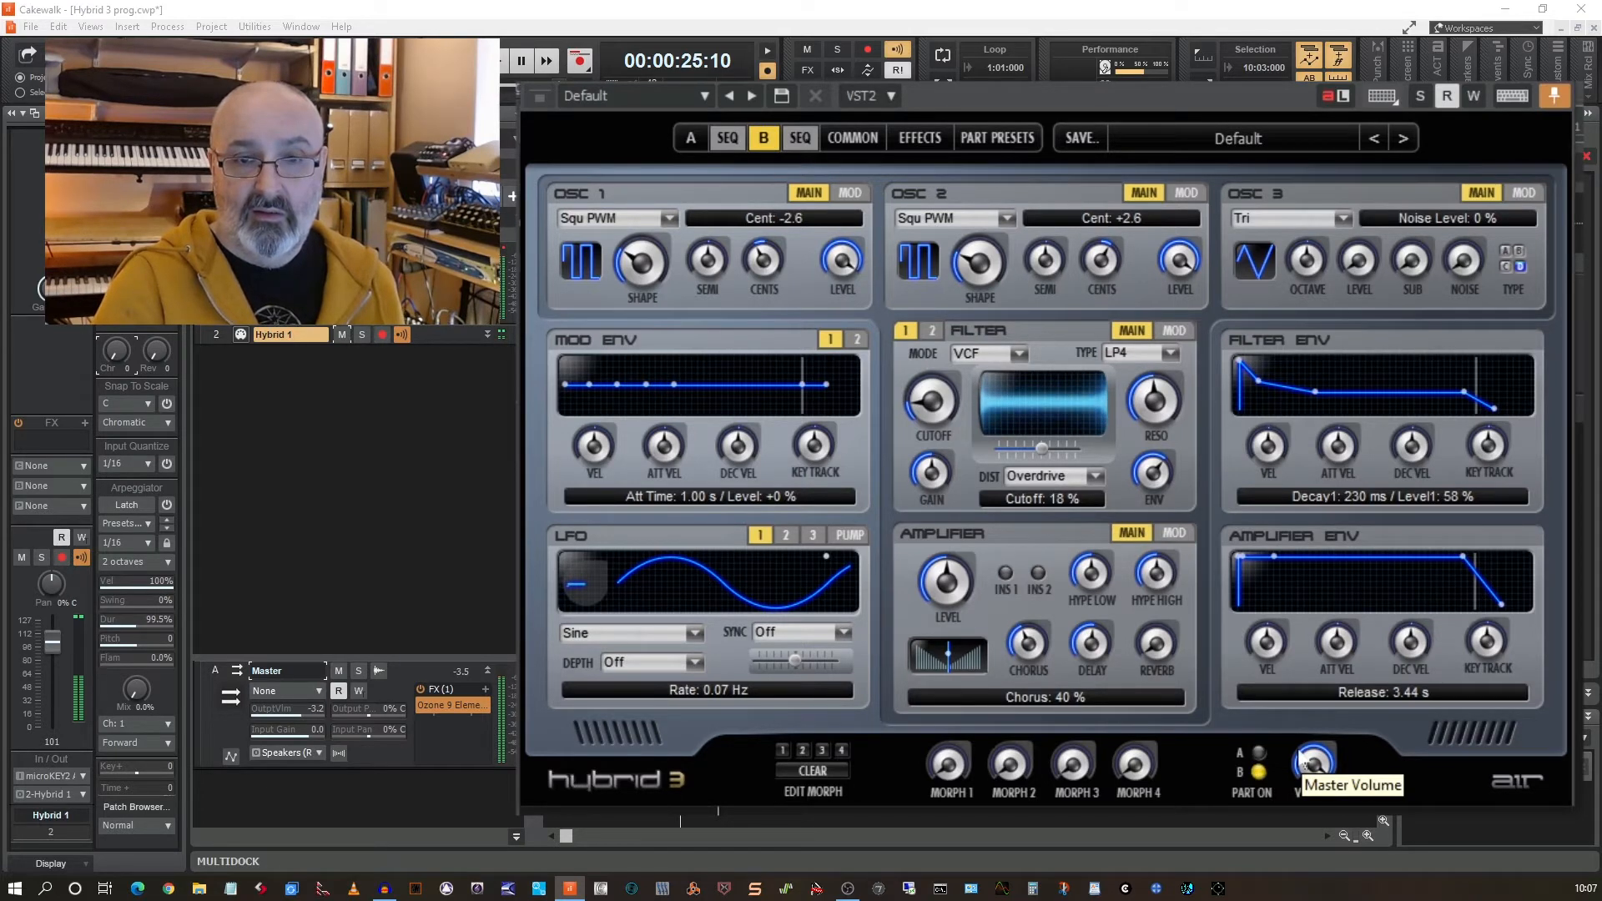
{"action": "left_click", "coordinate": [1259, 755]}
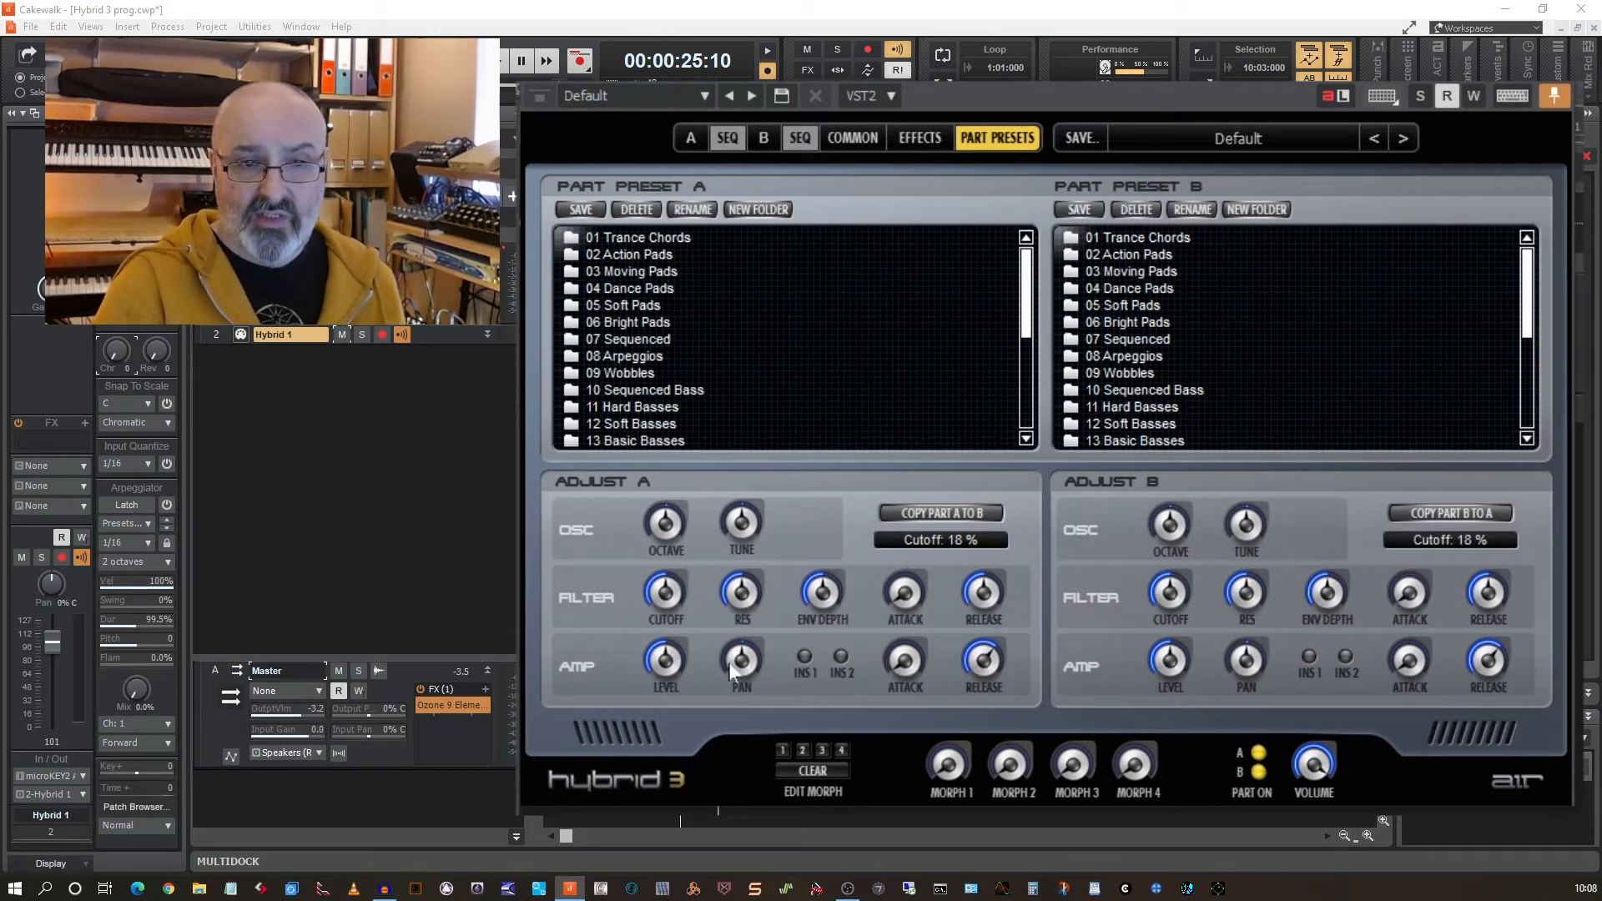
Pan part A to L30 and part B to R31, and check the parts individually.
{"action": "left_click_drag", "start_coordinate": [731, 670], "coordinate": [736, 712]}
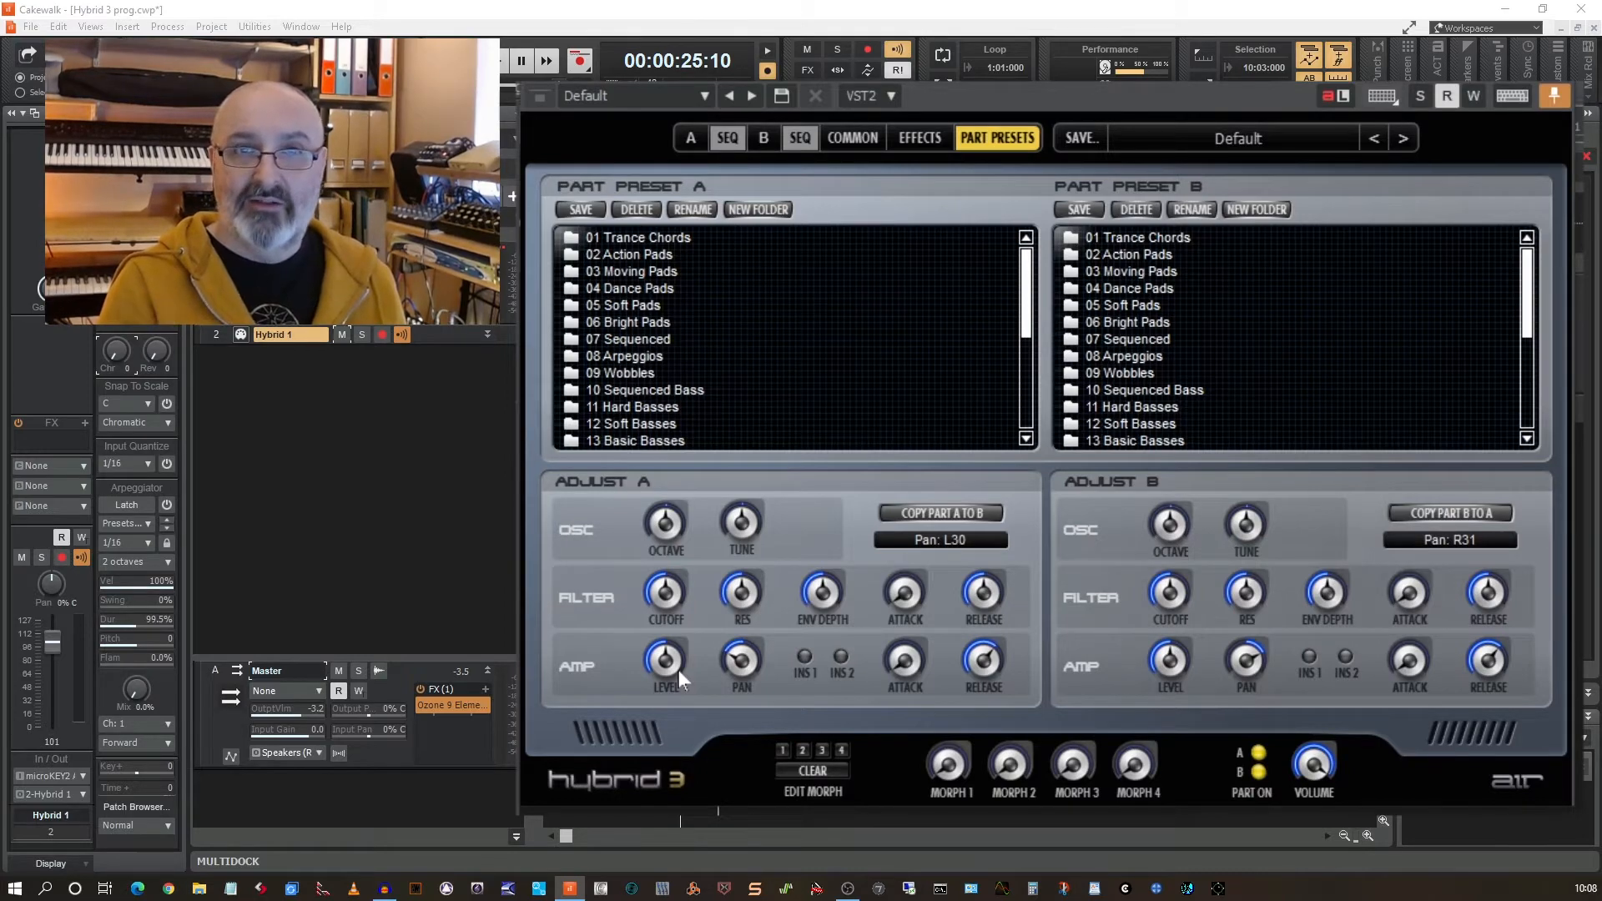
{"action": "left_click", "coordinate": [763, 138]}
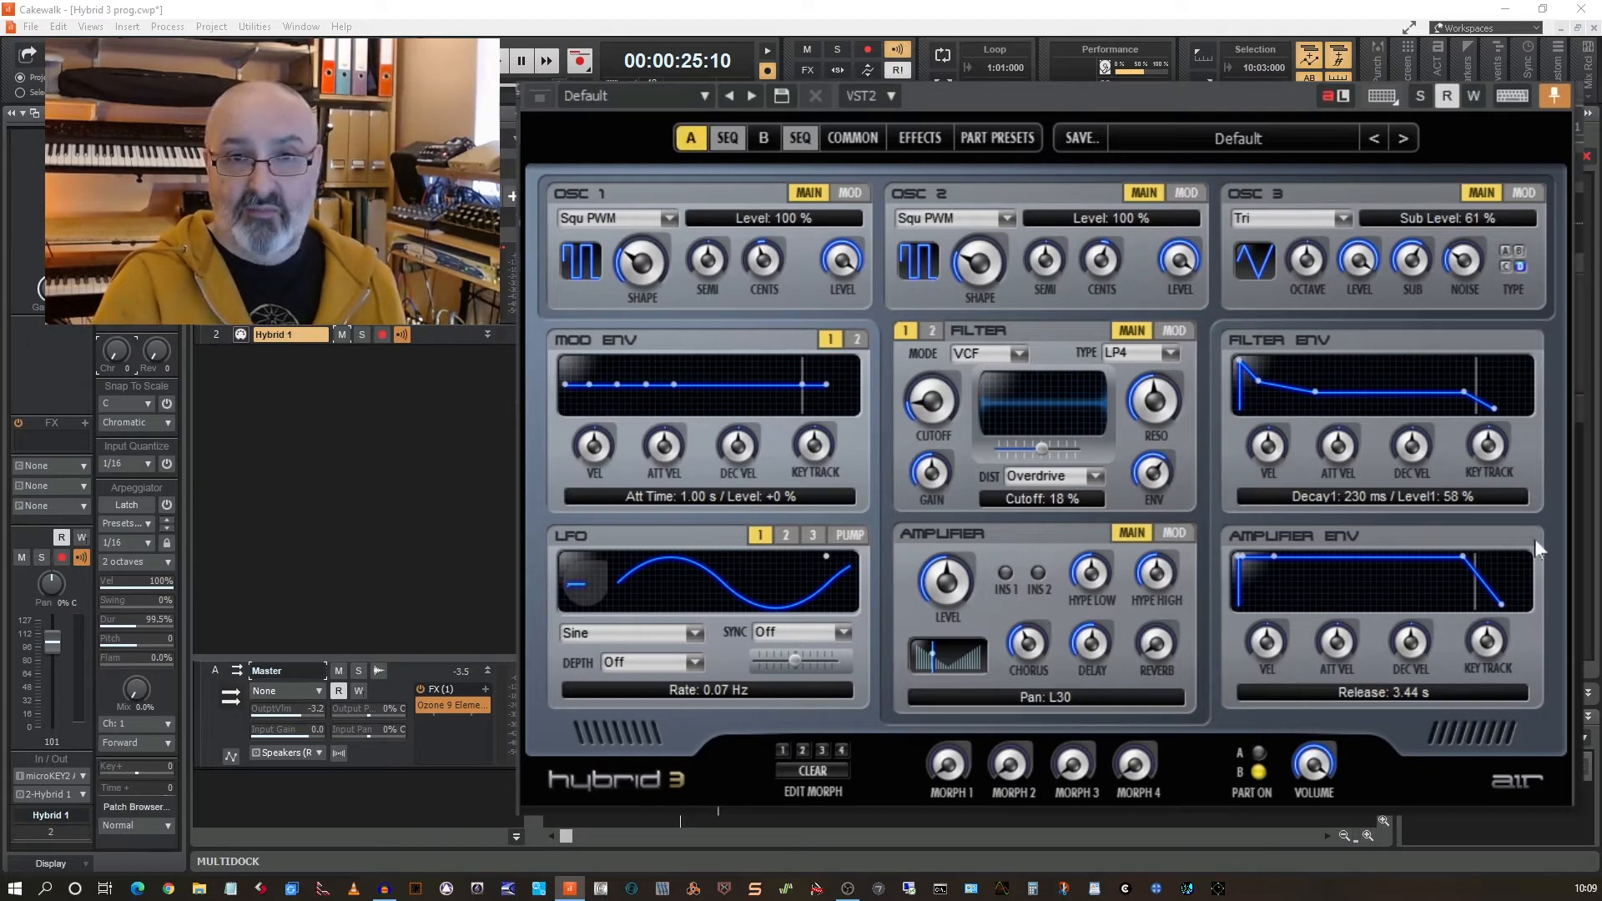
{"action": "left_click", "coordinate": [1255, 768]}
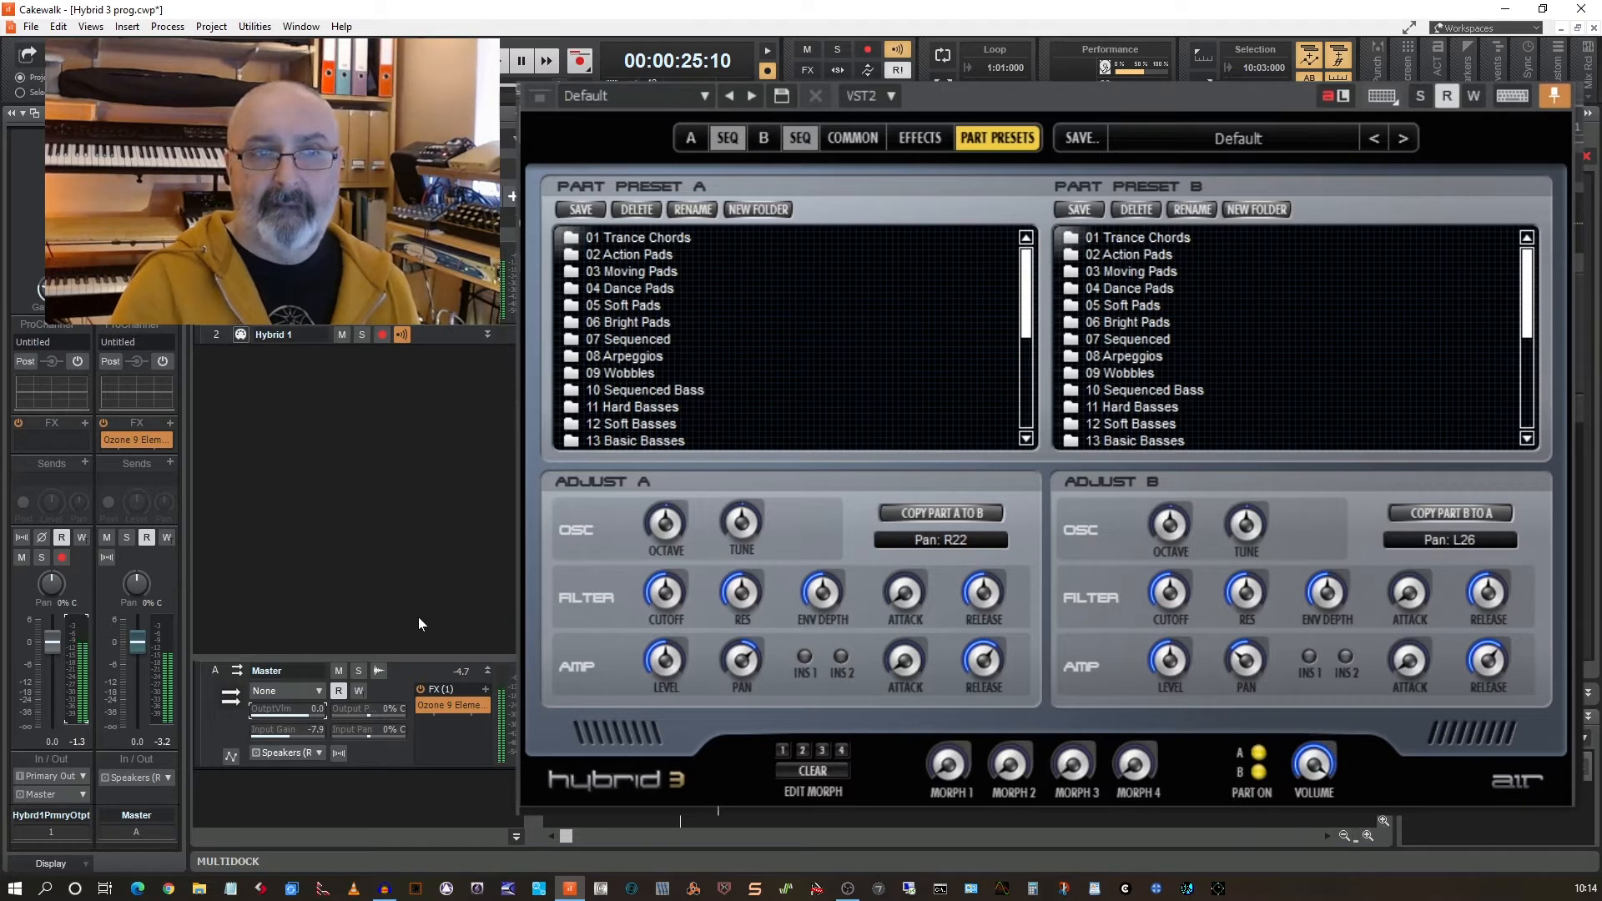
Examine part B's oscillator levels and panning, and compare them with part A's.
{"action": "left_click", "coordinate": [764, 140]}
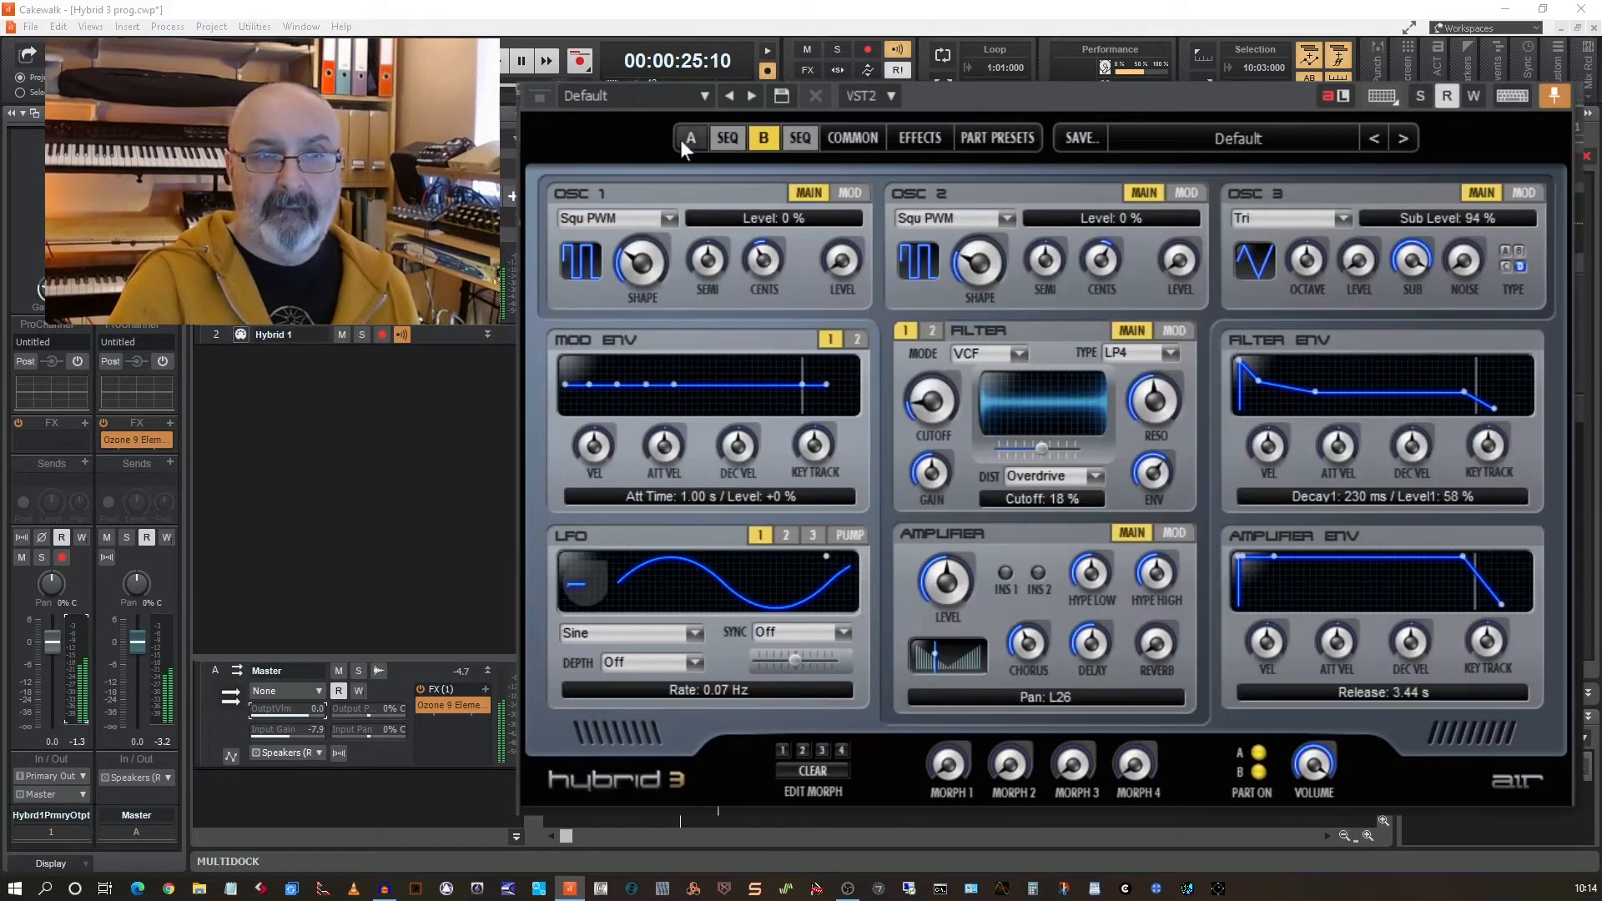
{"action": "left_click", "coordinate": [681, 142]}
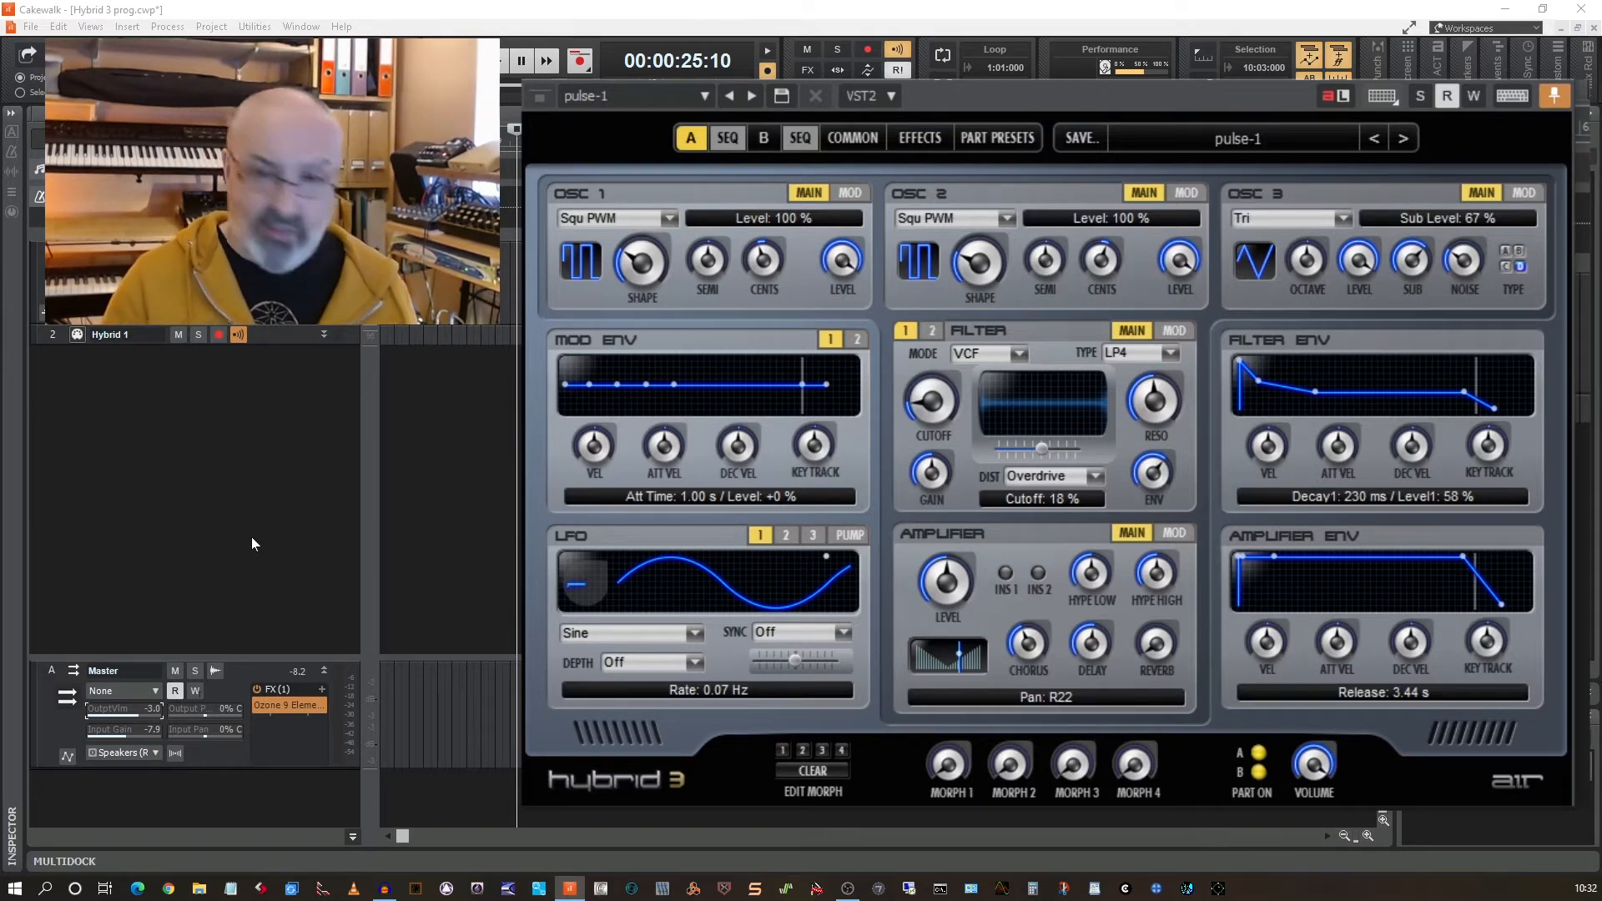
Load the Default preset and make oscillator 1 a Wavetable at Level 100 %, with oscillator 3's Level at 0 %.
{"action": "left_click", "coordinate": [1289, 137]}
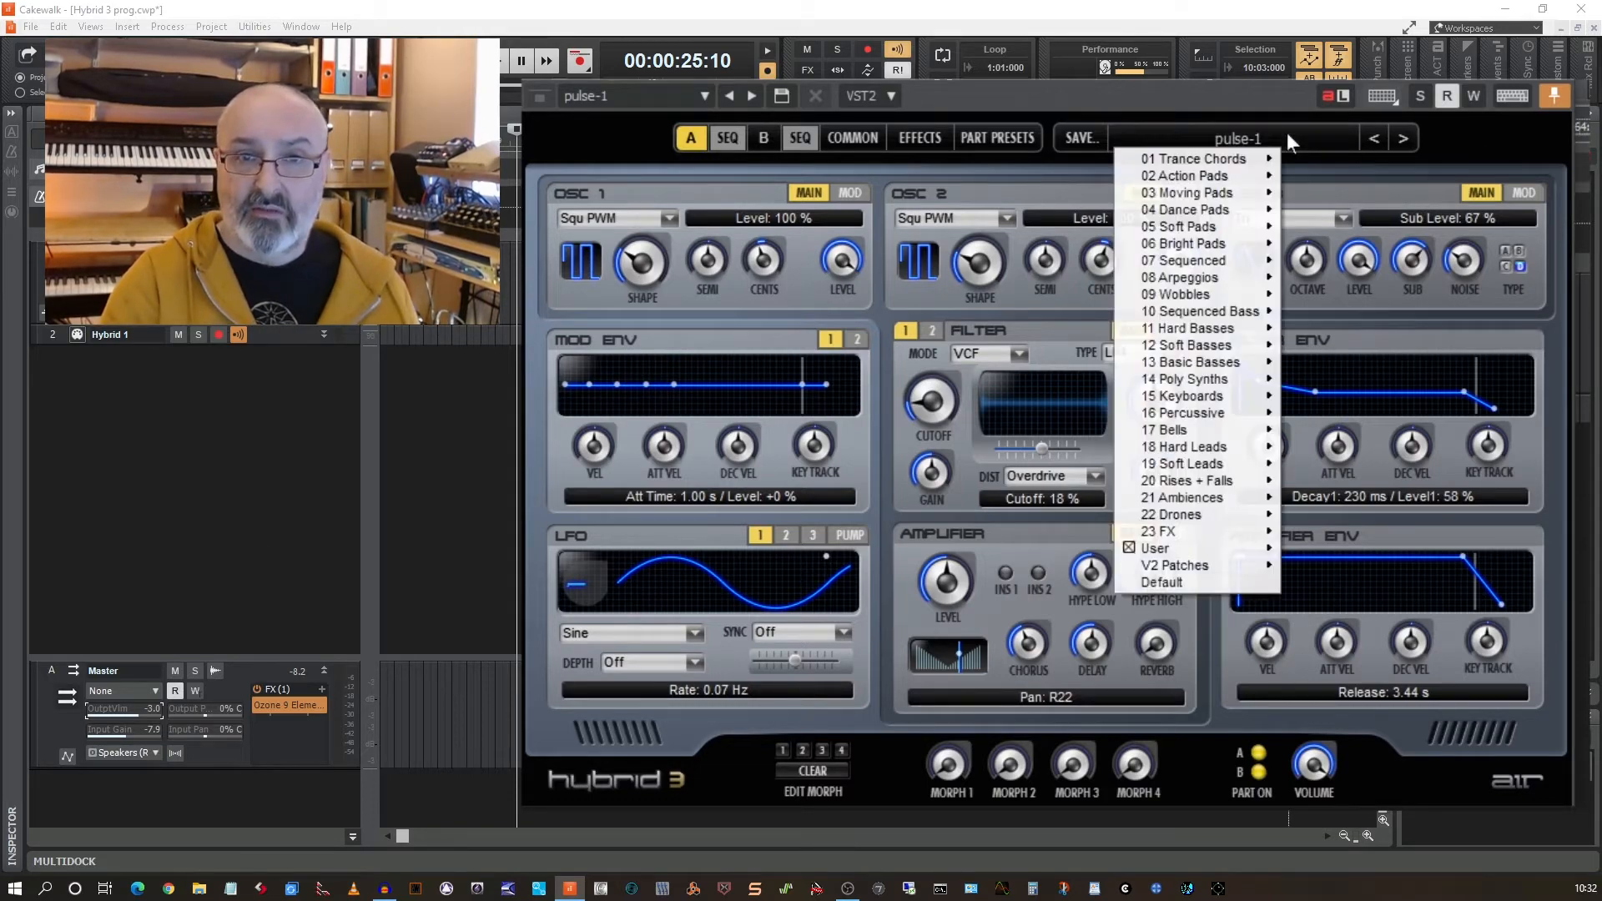
{"action": "left_click", "coordinate": [1164, 582]}
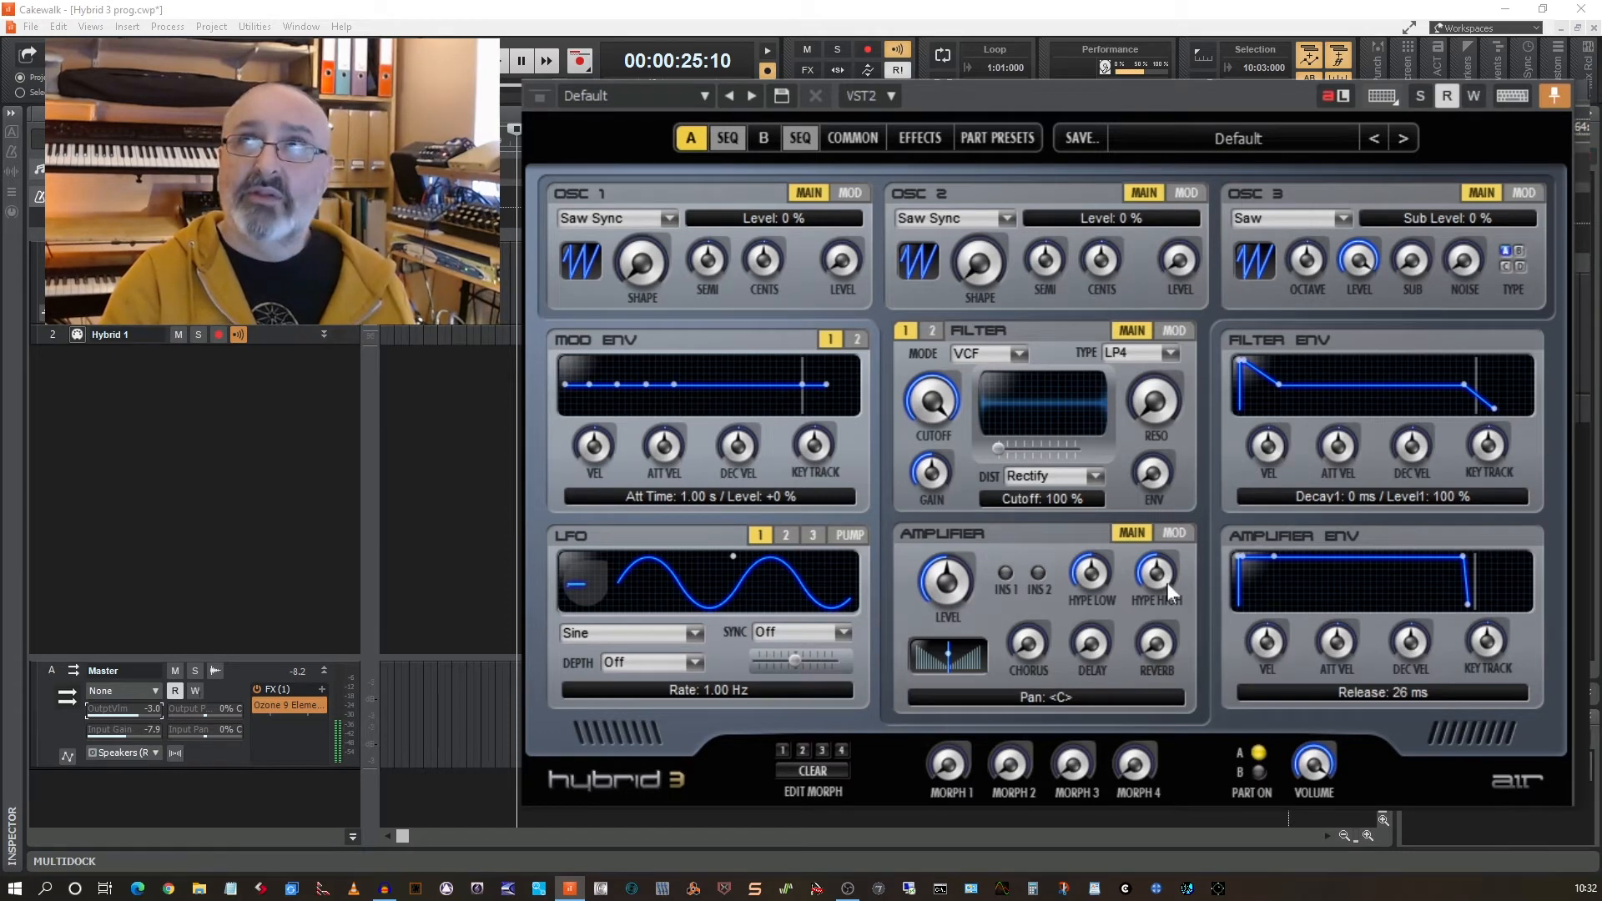
{"action": "left_click", "coordinate": [670, 218]}
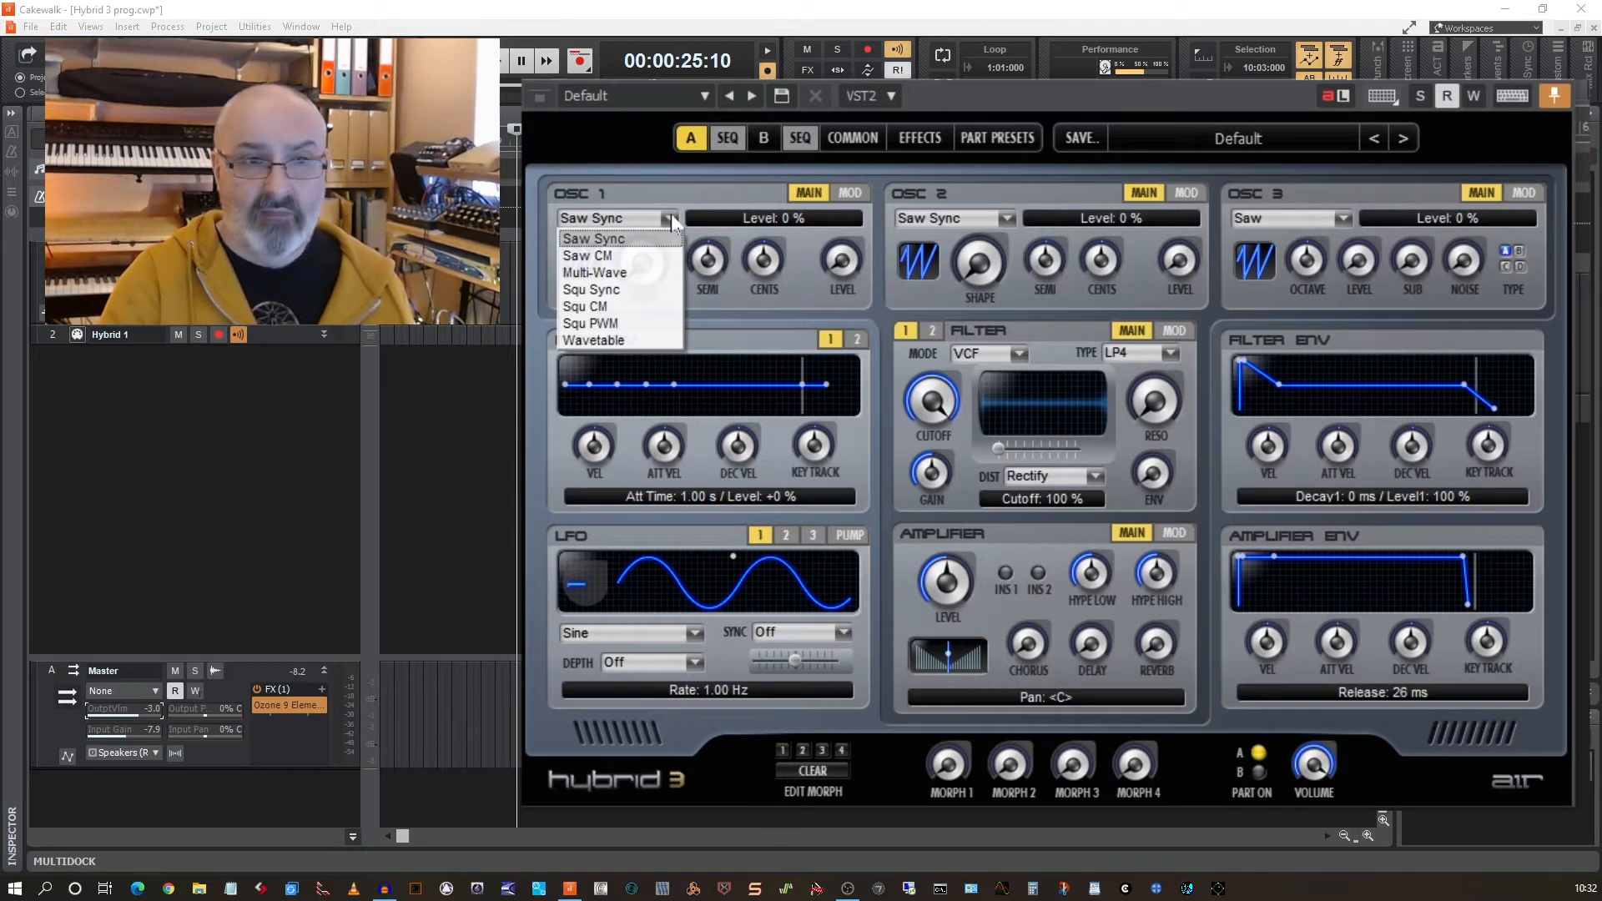
{"action": "left_click", "coordinate": [628, 339]}
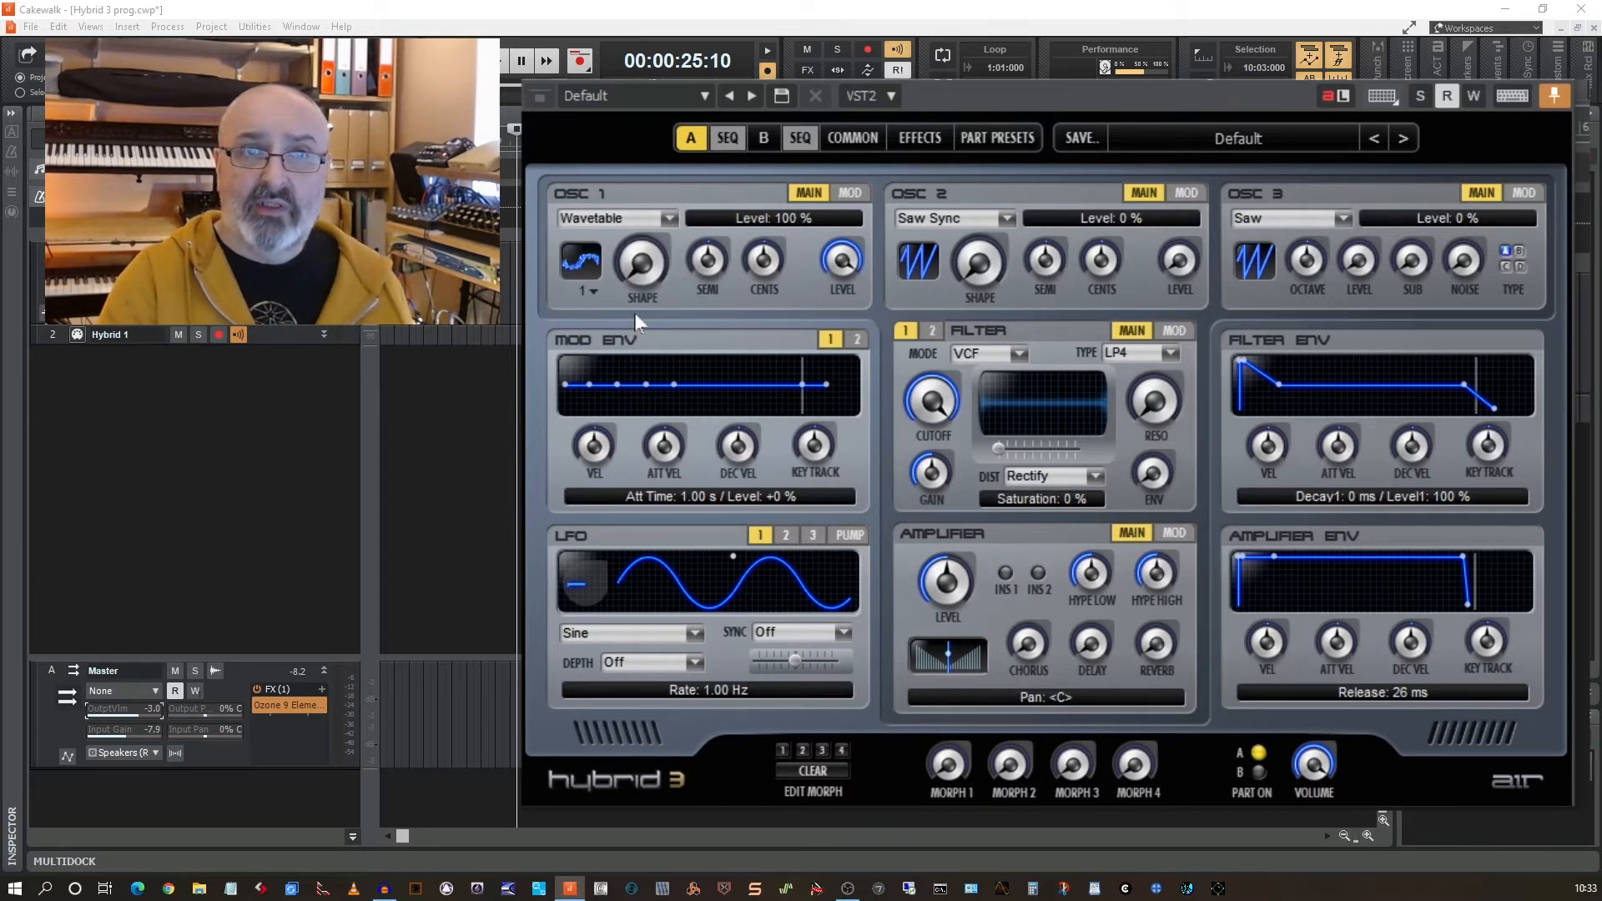
Audition the Liquid Nitrogen wavetable in oscillator 1 by varying its Shape, ending at 15 %.
{"action": "left_click", "coordinate": [593, 293]}
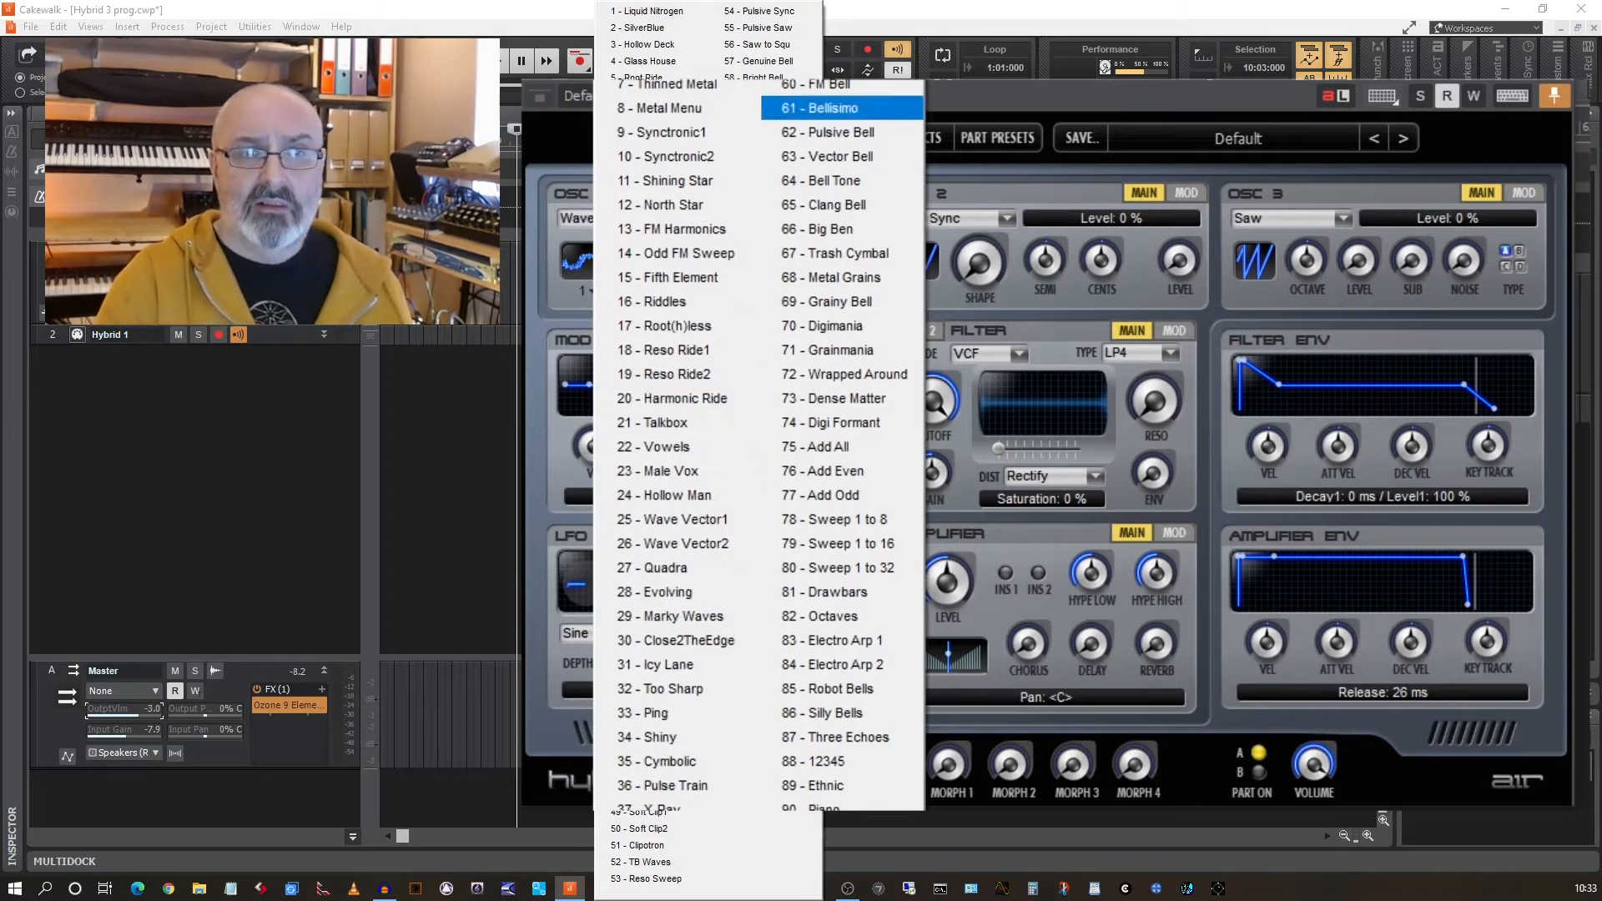
{"action": "left_click", "coordinate": [651, 11]}
{"action": "mouse_move", "coordinate": [639, 270]}
{"action": "left_mouse_down"}
{"action": "mouse_move", "coordinate": [617, 77]}
{"action": "mouse_move", "coordinate": [627, 260]}
{"action": "left_mouse_up"}
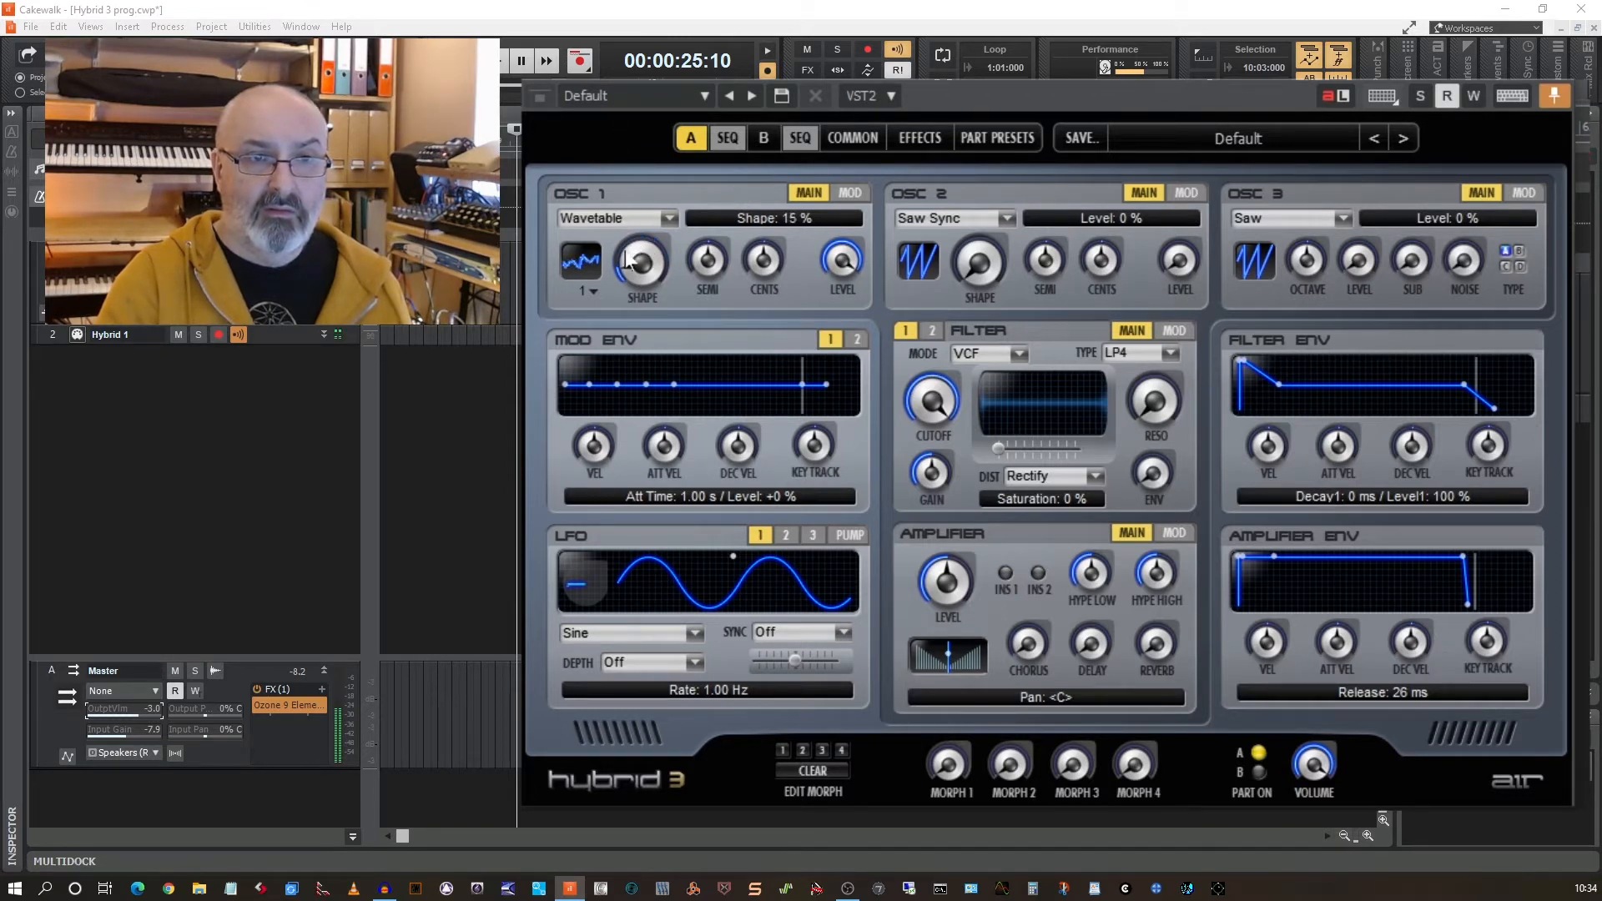
Audition the SilverBlue wavetable in oscillator 1 by varying its Shape, ending at 11 %.
{"action": "left_click", "coordinate": [594, 292]}
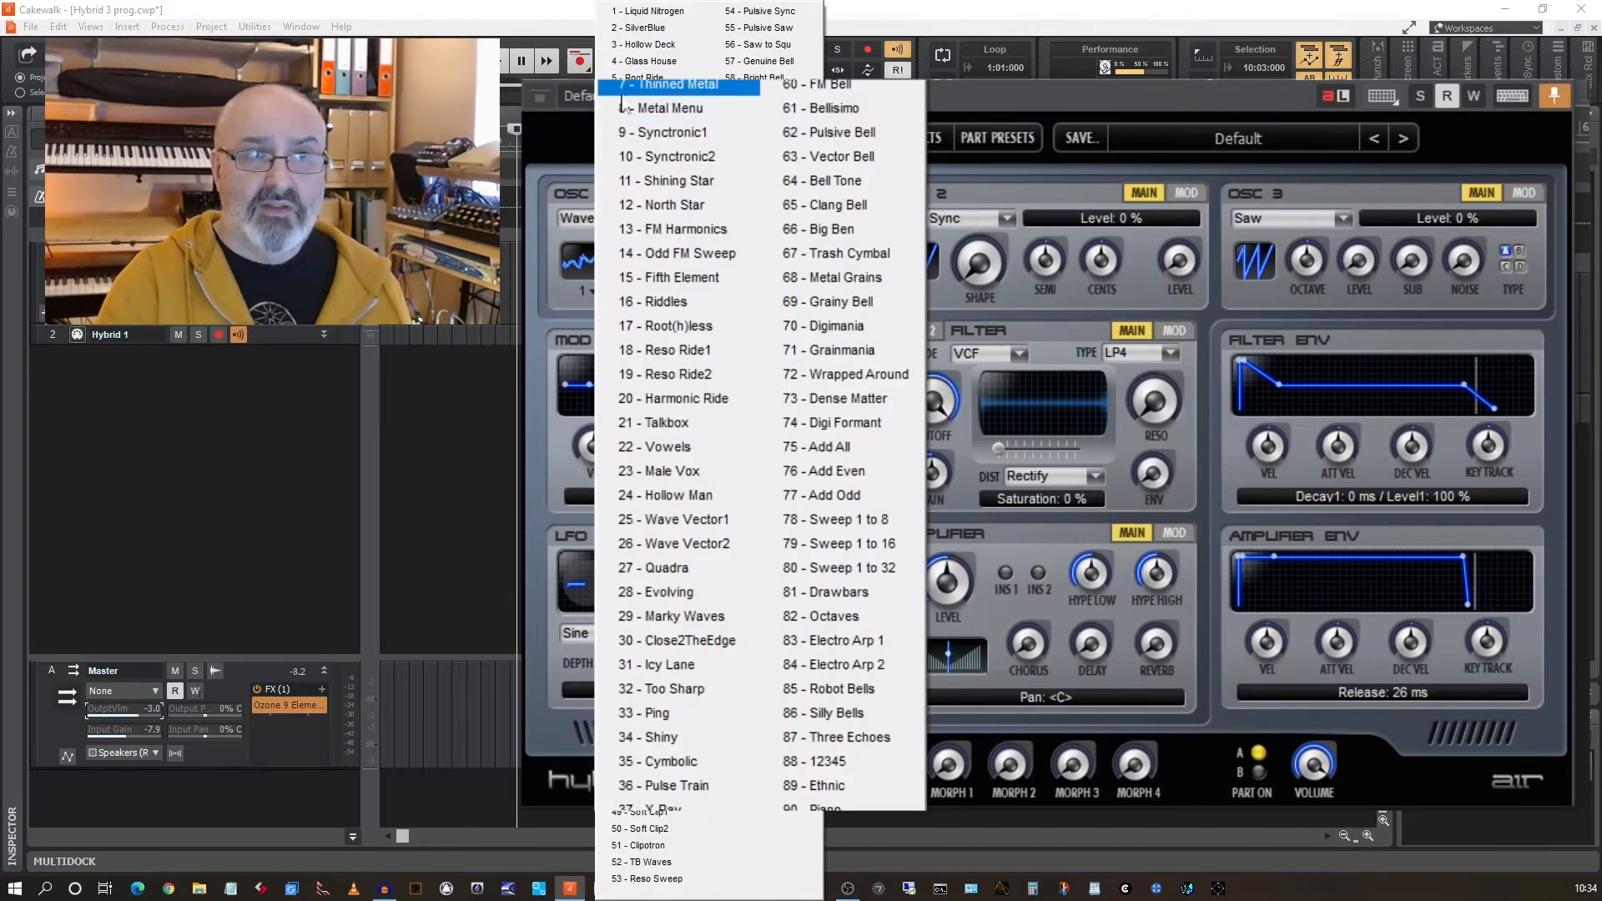
{"action": "left_click", "coordinate": [626, 34]}
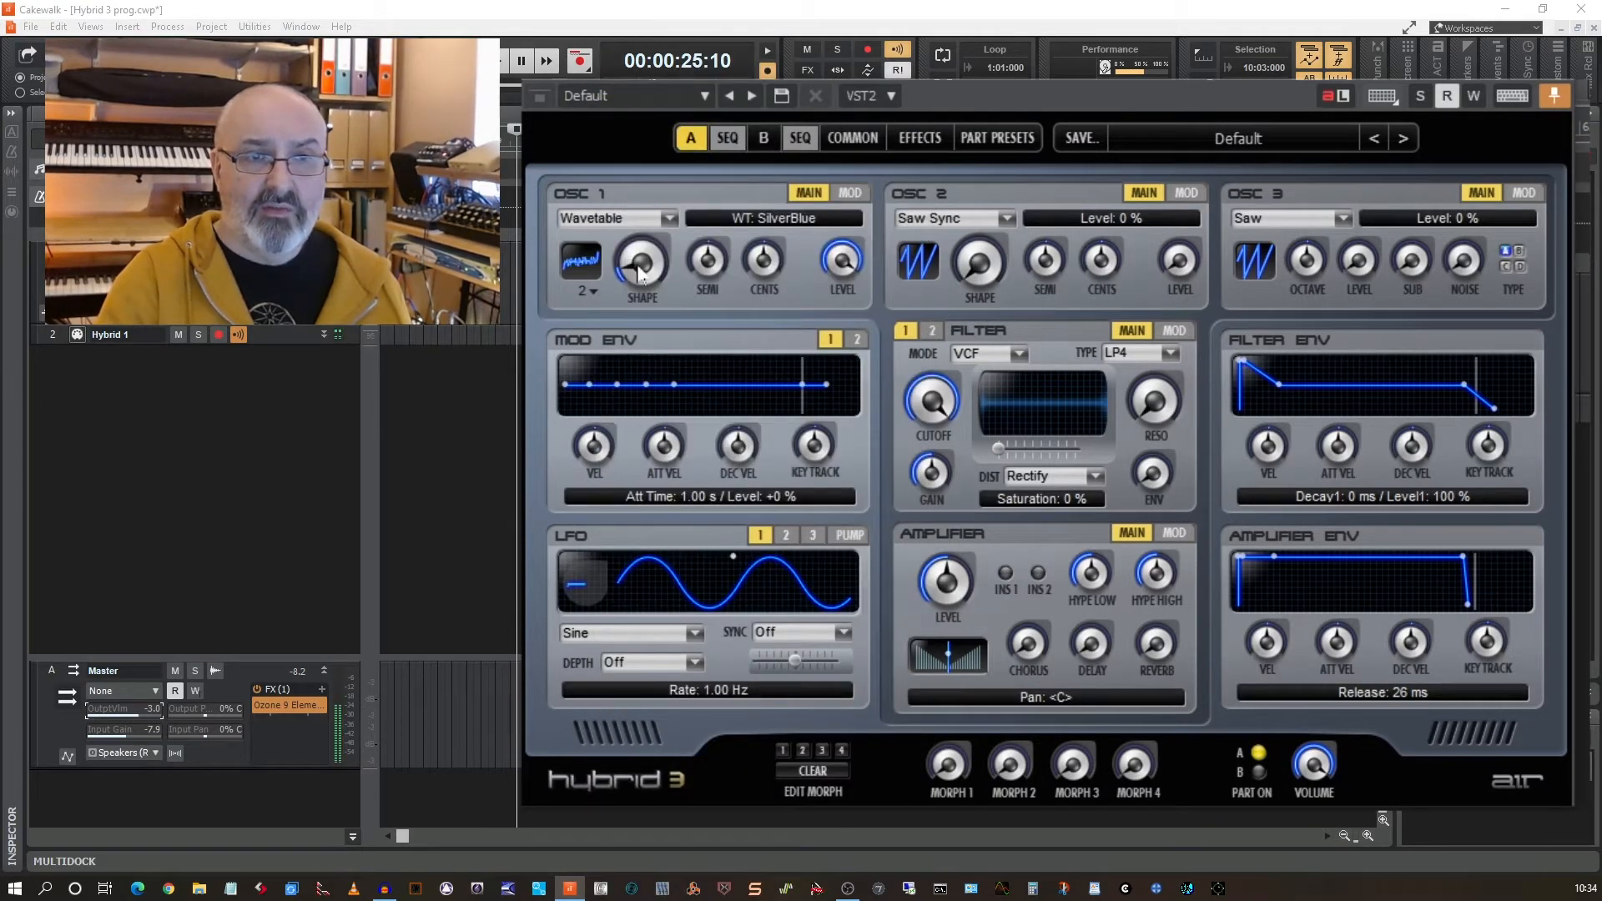
{"action": "mouse_move", "coordinate": [639, 274]}
{"action": "left_mouse_down"}
{"action": "mouse_move", "coordinate": [592, 147]}
{"action": "mouse_move", "coordinate": [602, 73]}
{"action": "mouse_move", "coordinate": [633, 284]}
{"action": "left_mouse_up"}
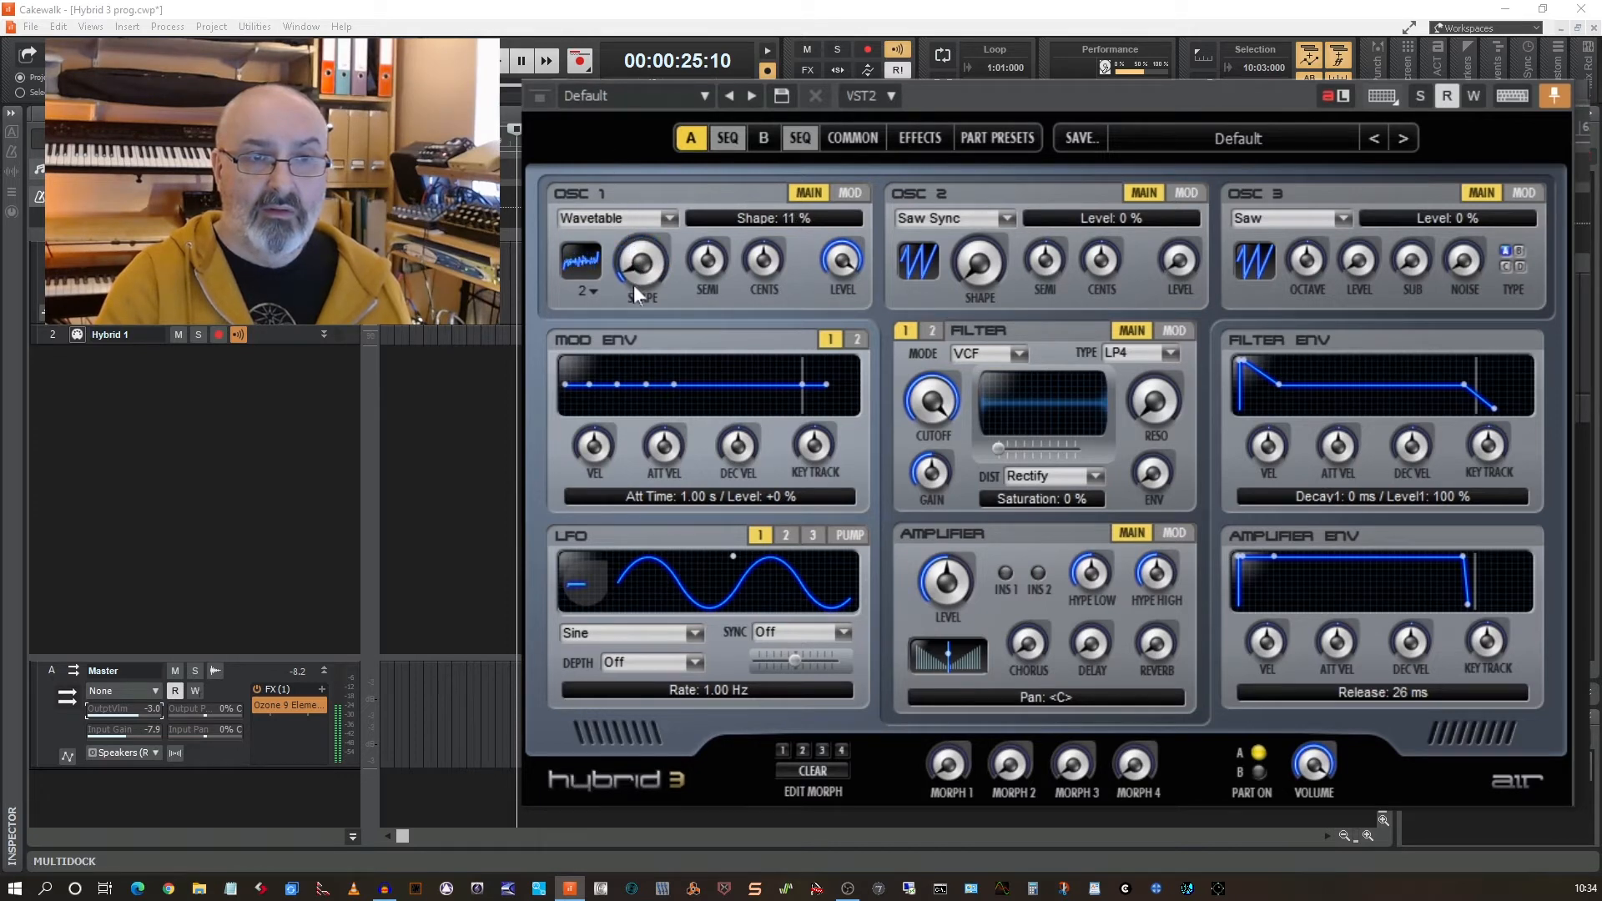
Audition the Hollow Deck wavetable in oscillator 1 by varying its Shape.
{"action": "left_click", "coordinate": [589, 292]}
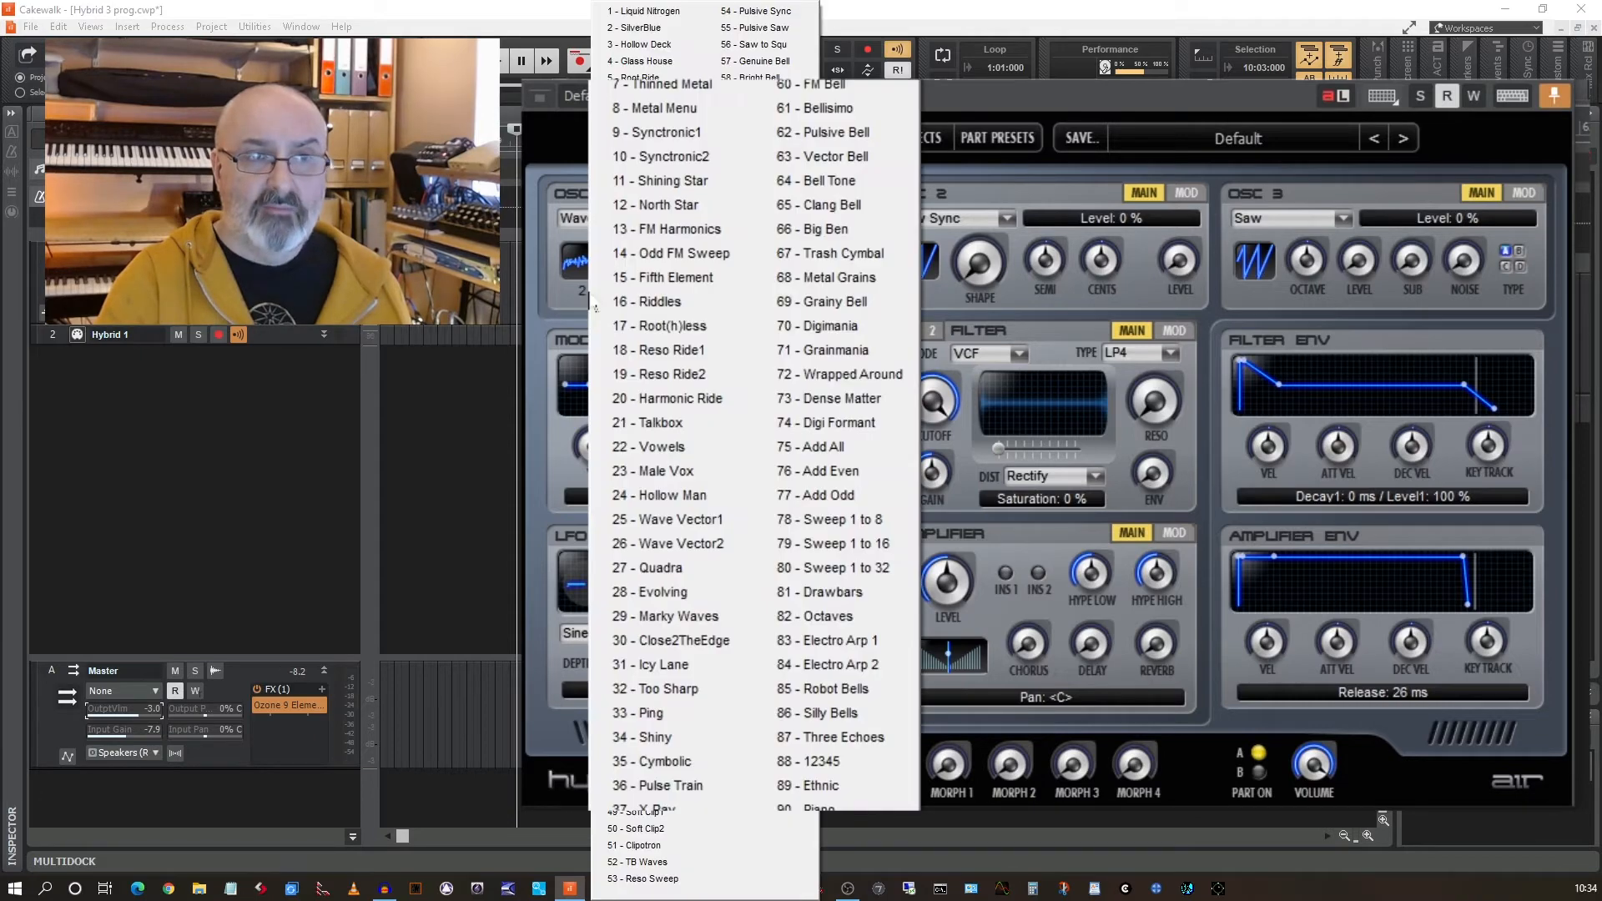
{"action": "left_click", "coordinate": [620, 57]}
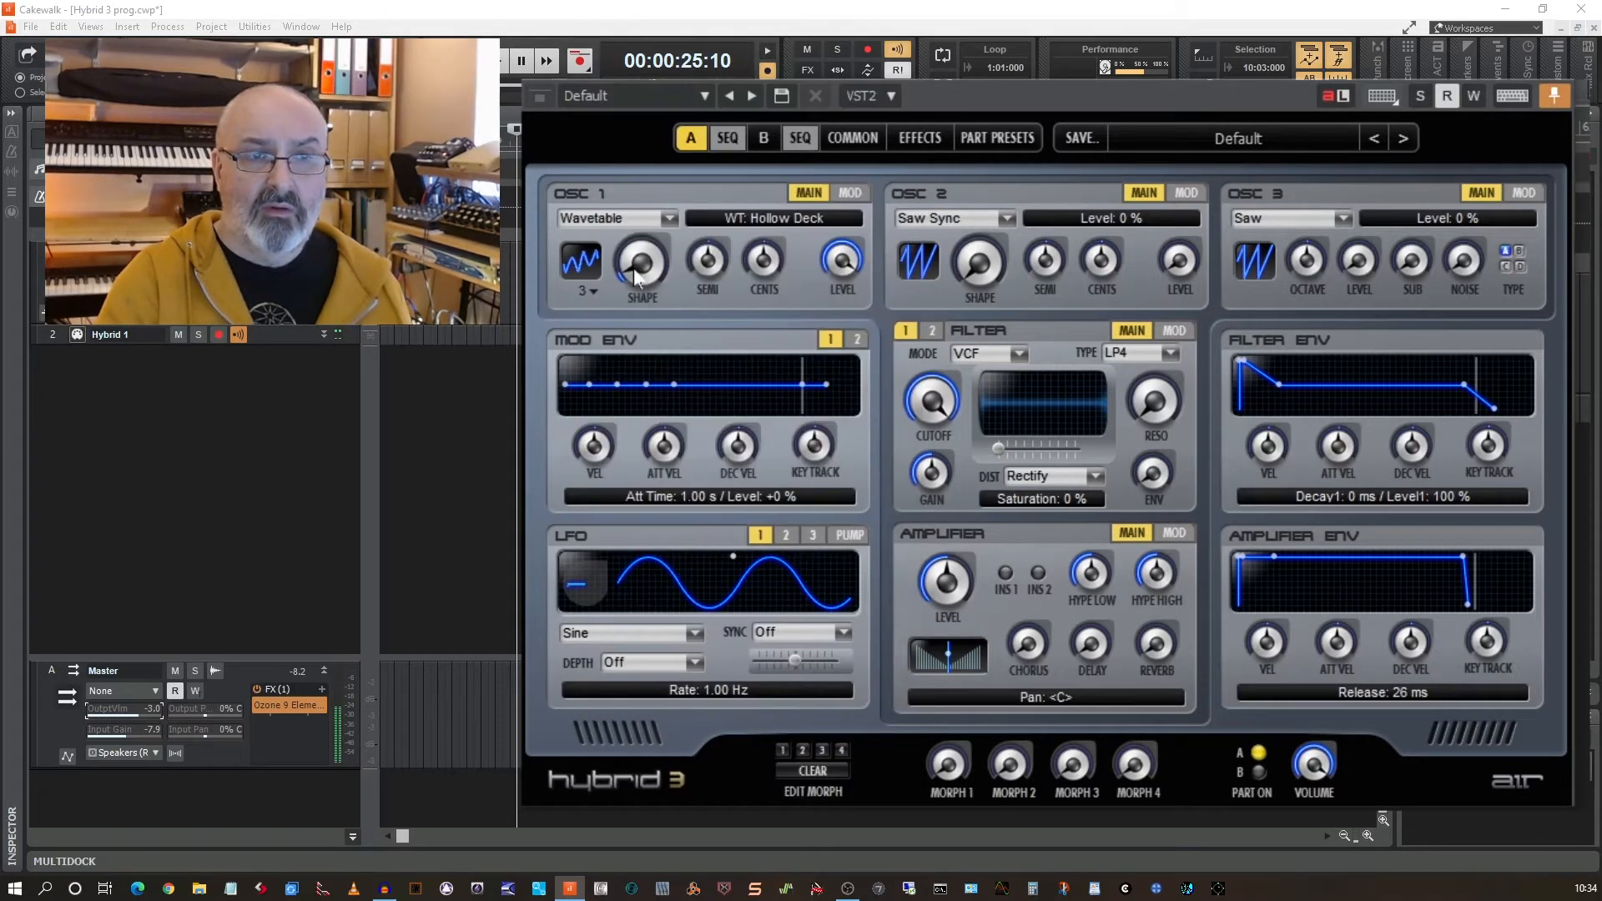
{"action": "mouse_move", "coordinate": [634, 269]}
{"action": "left_mouse_down"}
{"action": "mouse_move", "coordinate": [584, 129]}
{"action": "mouse_move", "coordinate": [574, 16]}
{"action": "mouse_move", "coordinate": [621, 278]}
{"action": "left_mouse_up"}
Select the Glass House wavetable for oscillator 1.
{"action": "left_click", "coordinate": [596, 290]}
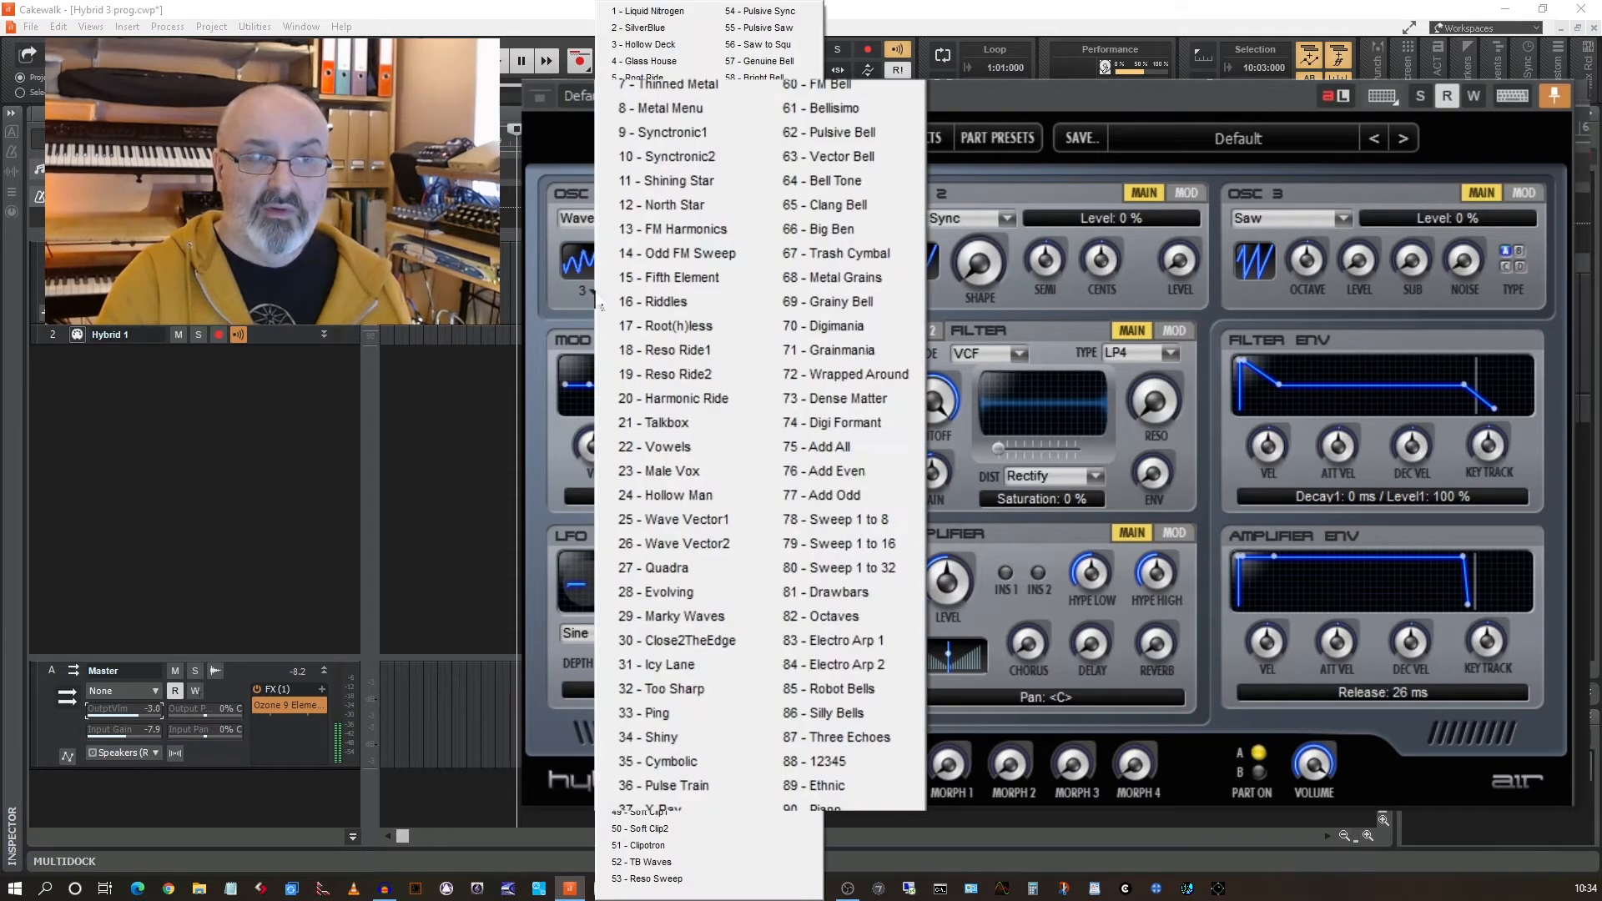
{"action": "left_click", "coordinate": [655, 62]}
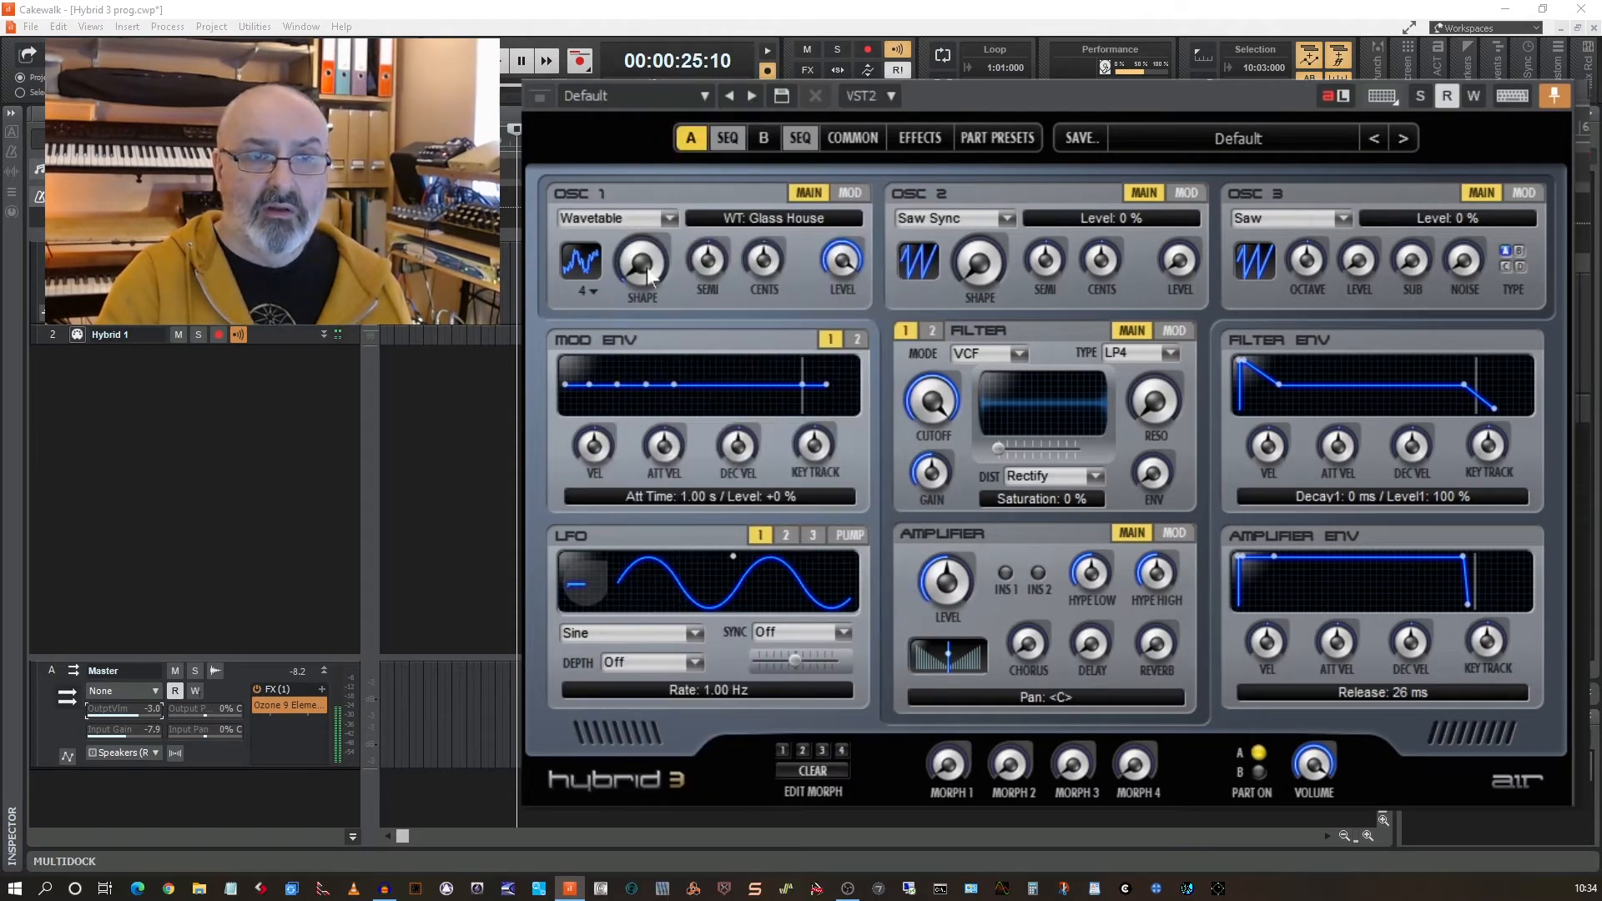
Set oscillator 1's Shape to 46 % and raise oscillator 2's Level to 100 %.
{"action": "left_click_drag", "start_coordinate": [641, 265], "coordinate": [615, 163]}
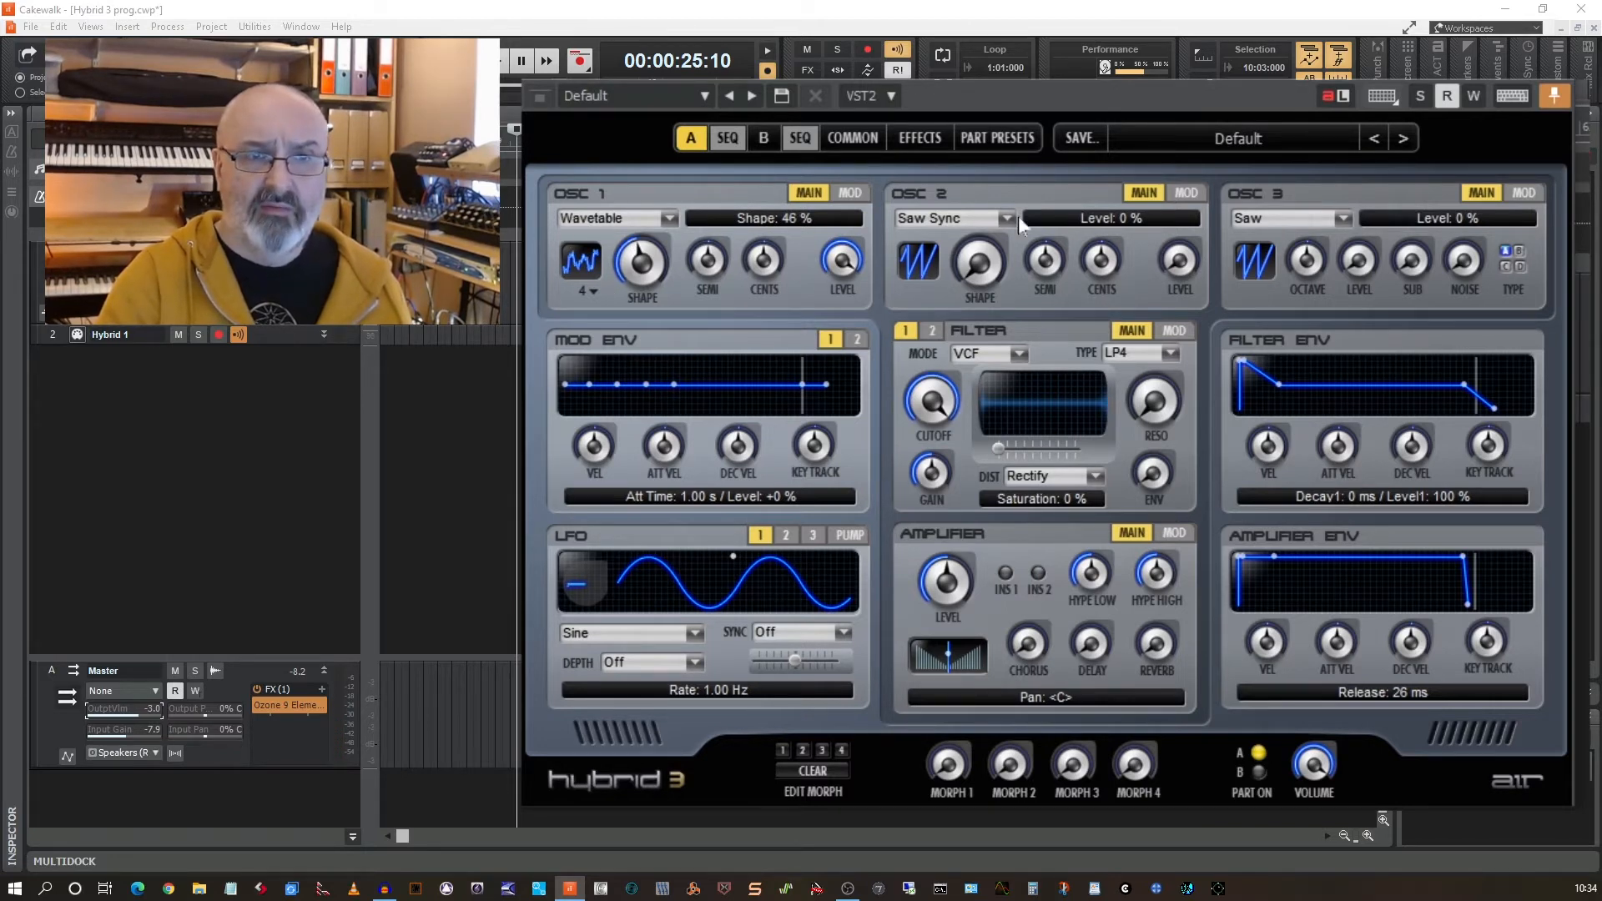
{"action": "left_click_drag", "start_coordinate": [1181, 263], "coordinate": [1101, 42]}
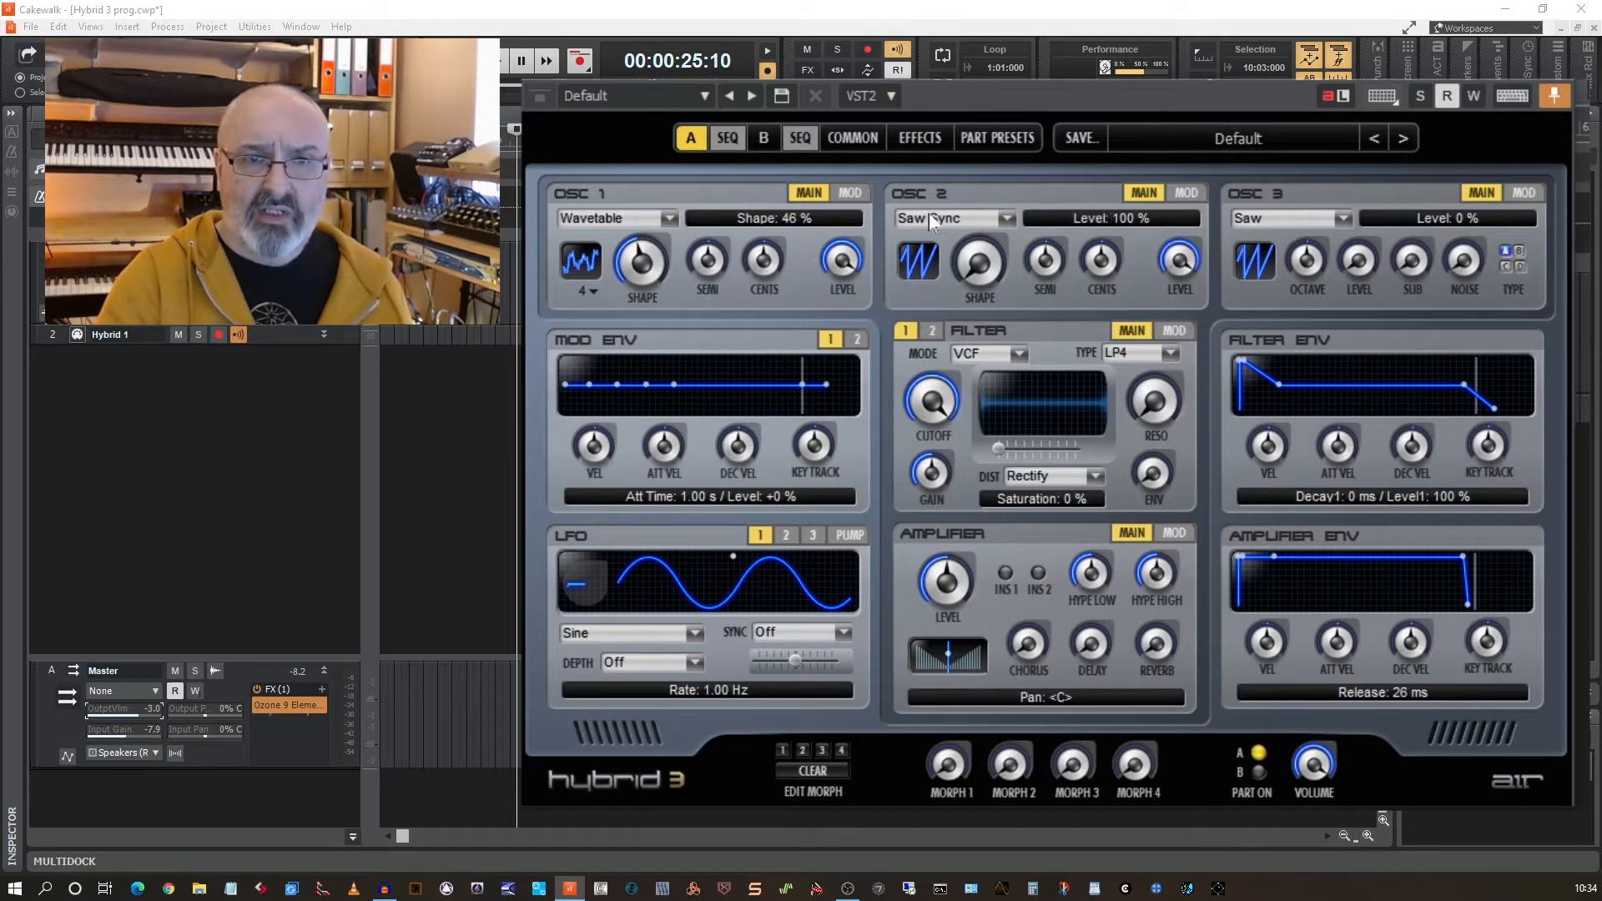
Switch oscillator 2 to Wavetable mode and audition the Root Ride wavetable by varying its Shape, ending at 9 %.
{"action": "left_click", "coordinate": [1007, 219]}
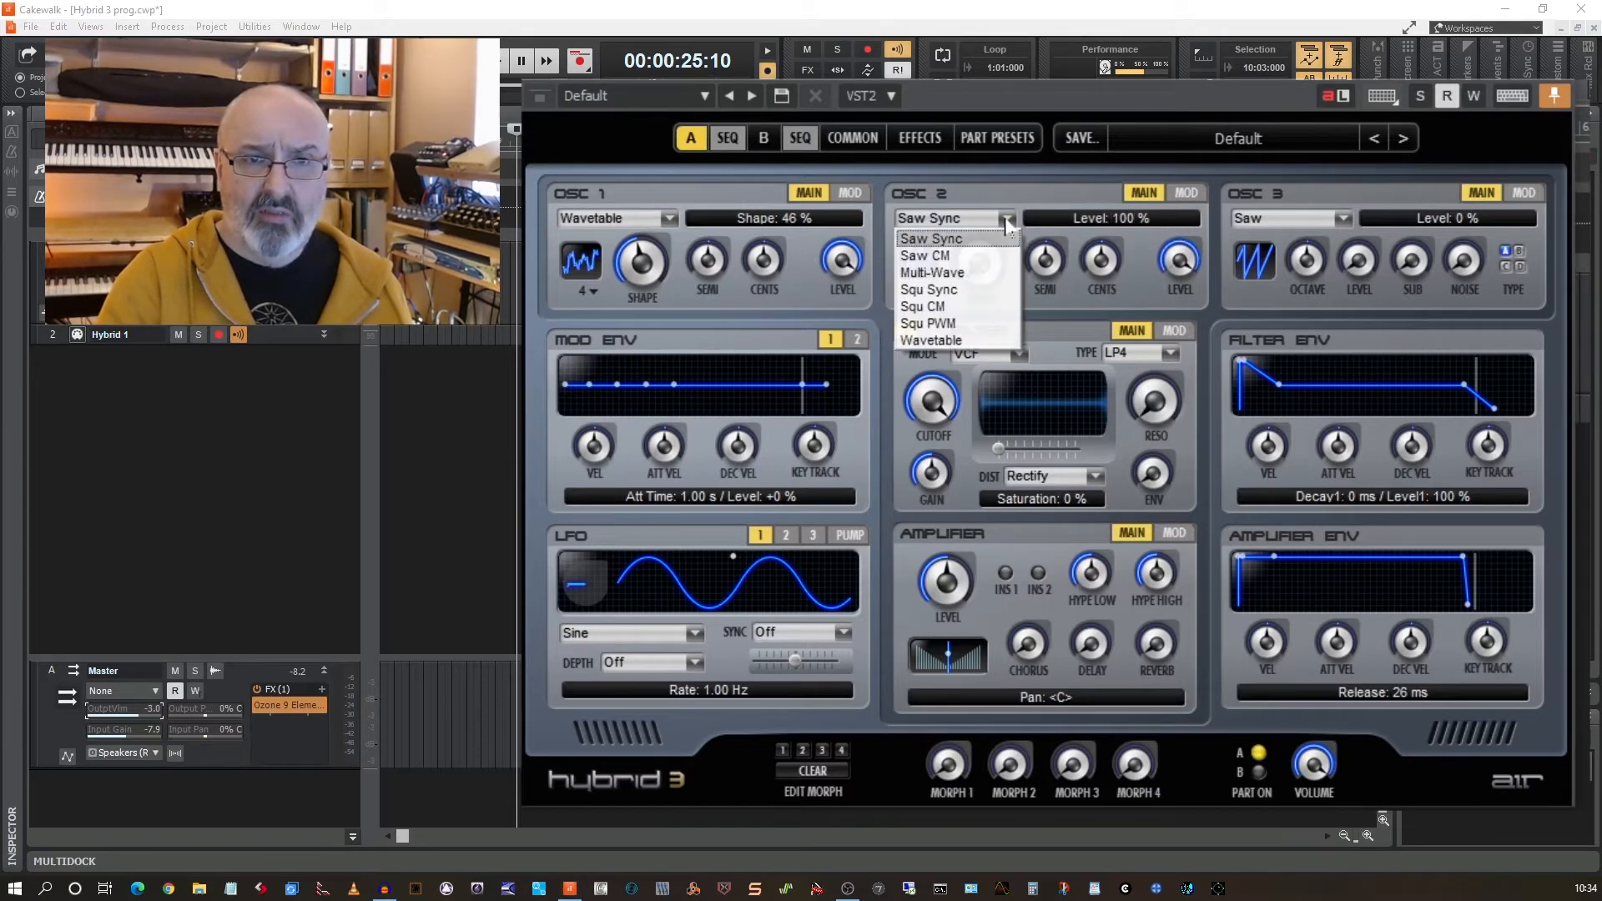
{"action": "left_click", "coordinate": [943, 338]}
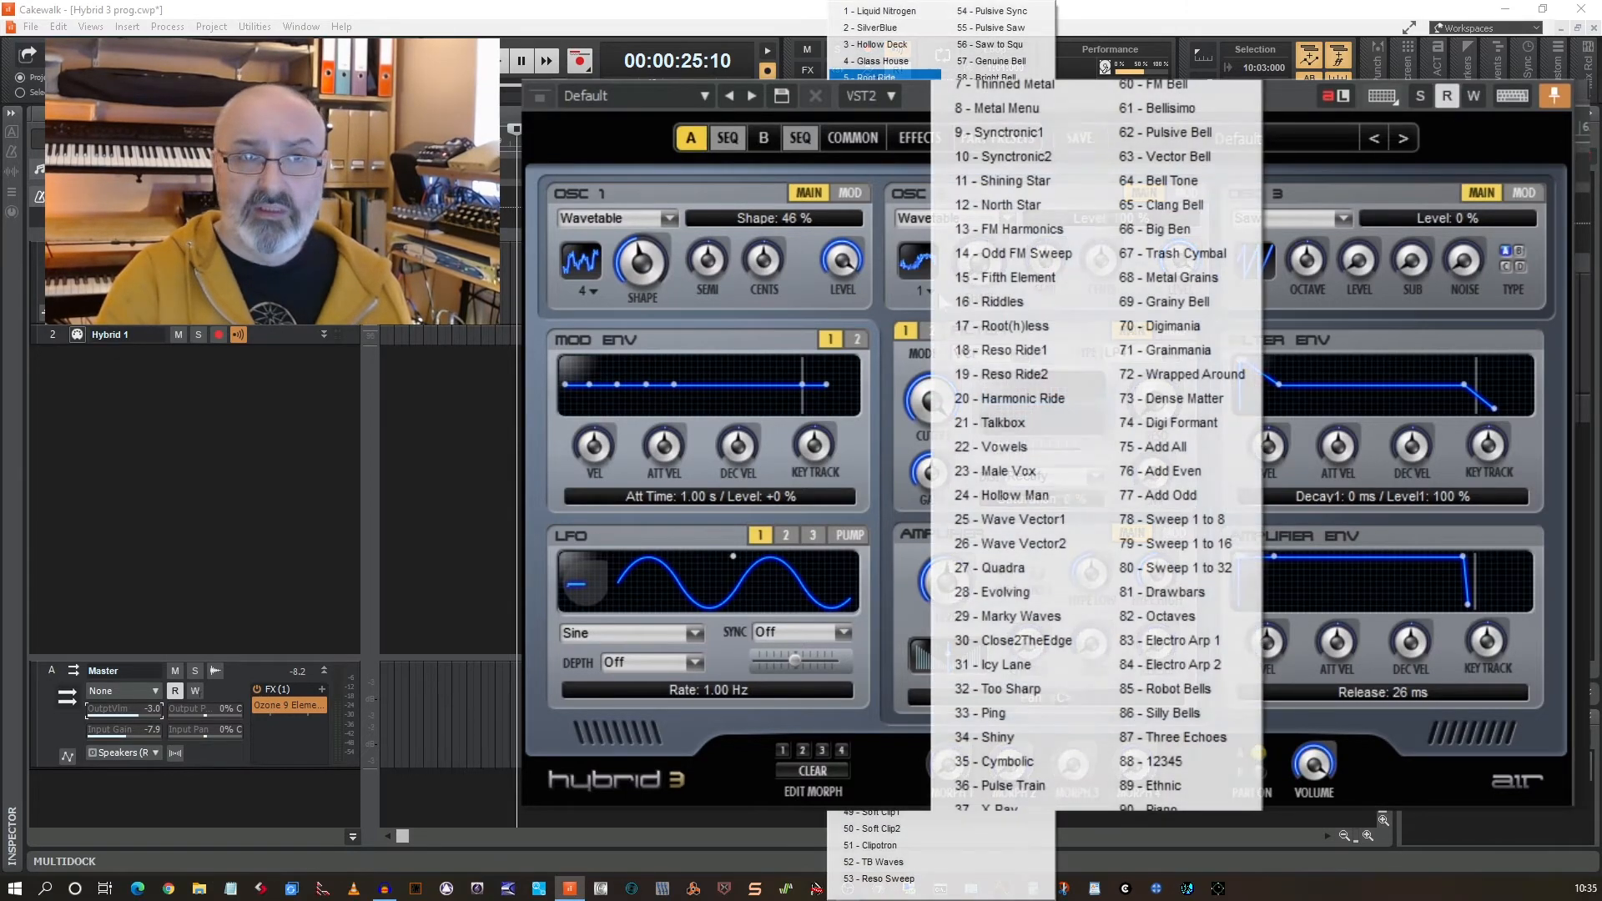
{"action": "left_click", "coordinate": [1023, 217]}
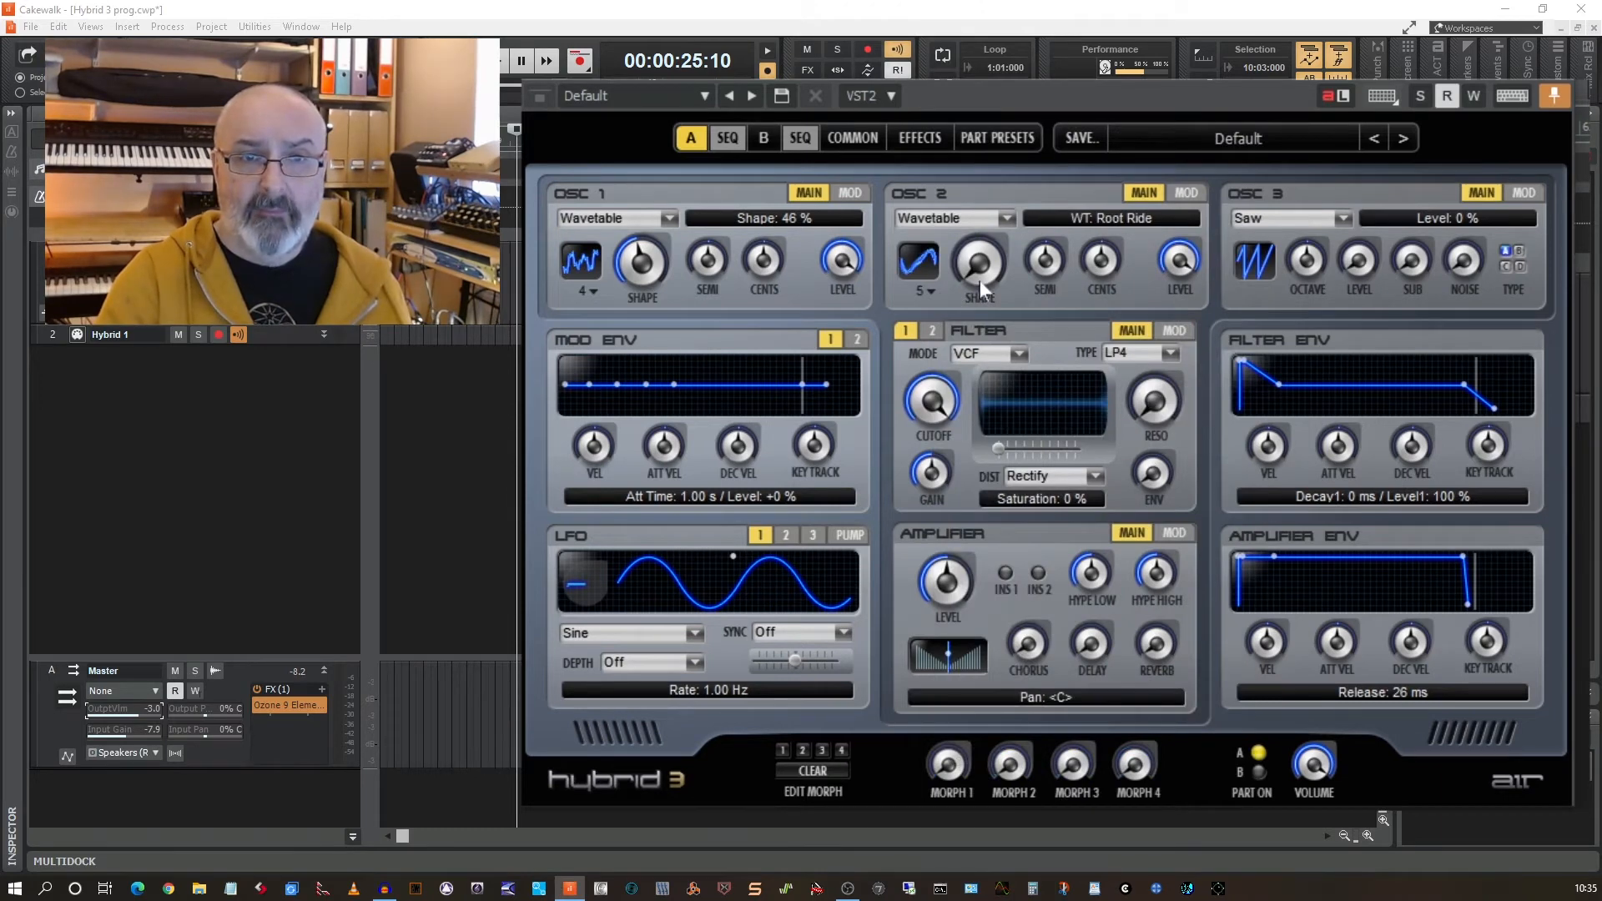
{"action": "left_click_drag", "start_coordinate": [980, 280], "coordinate": [972, 250]}
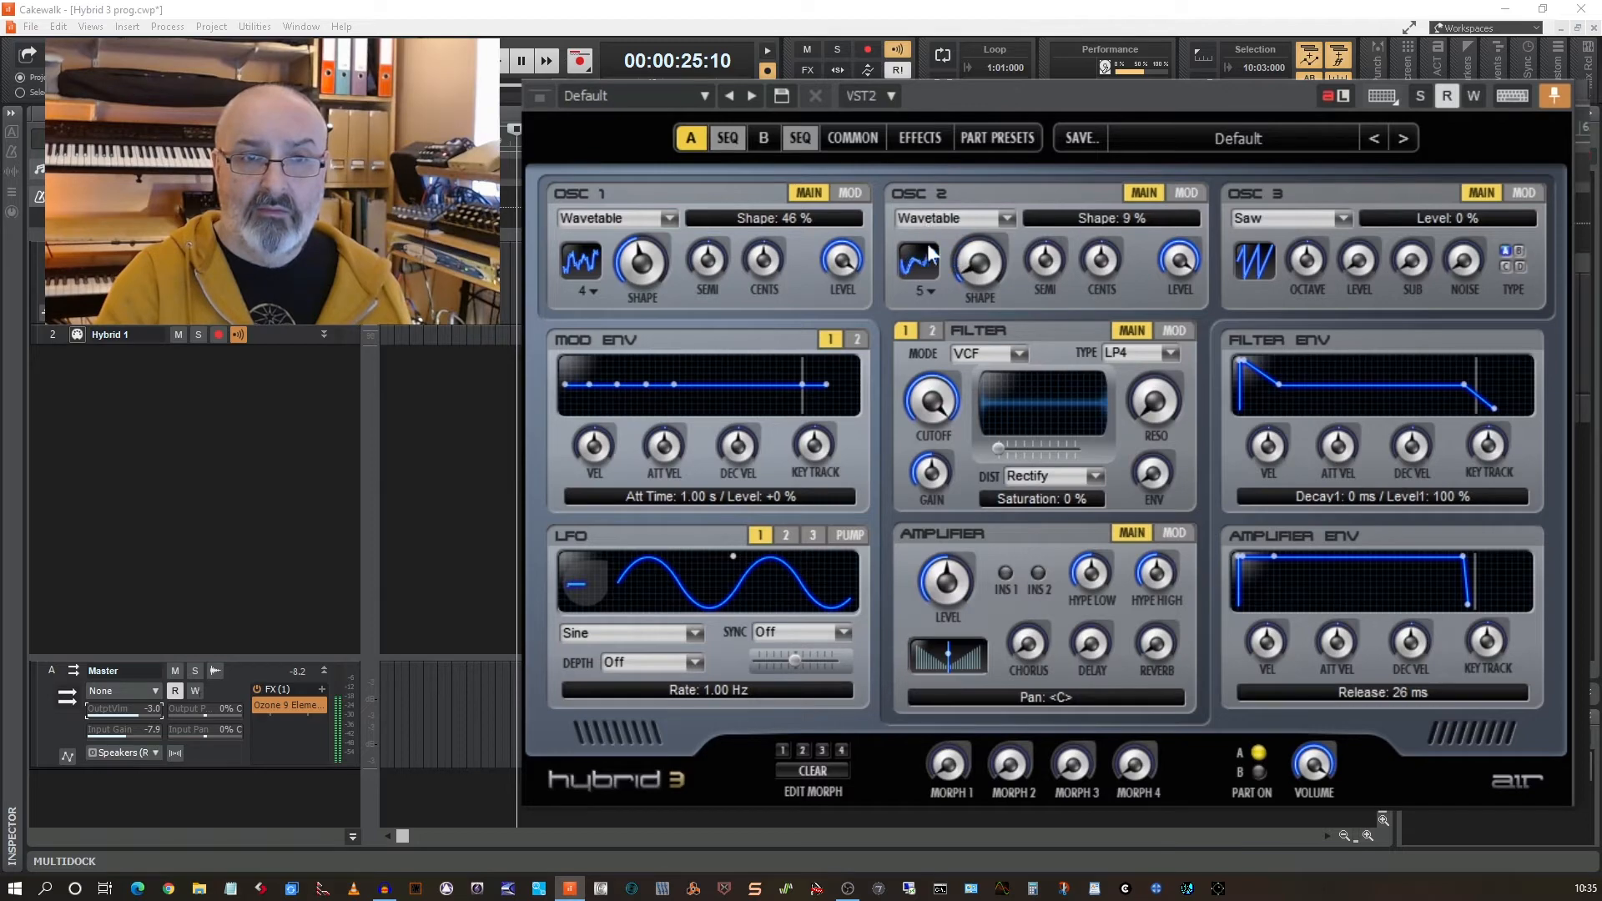
Select the Edgy Sine wavetable for oscillator 2 and set its Shape to 42 %.
{"action": "left_click", "coordinate": [929, 292]}
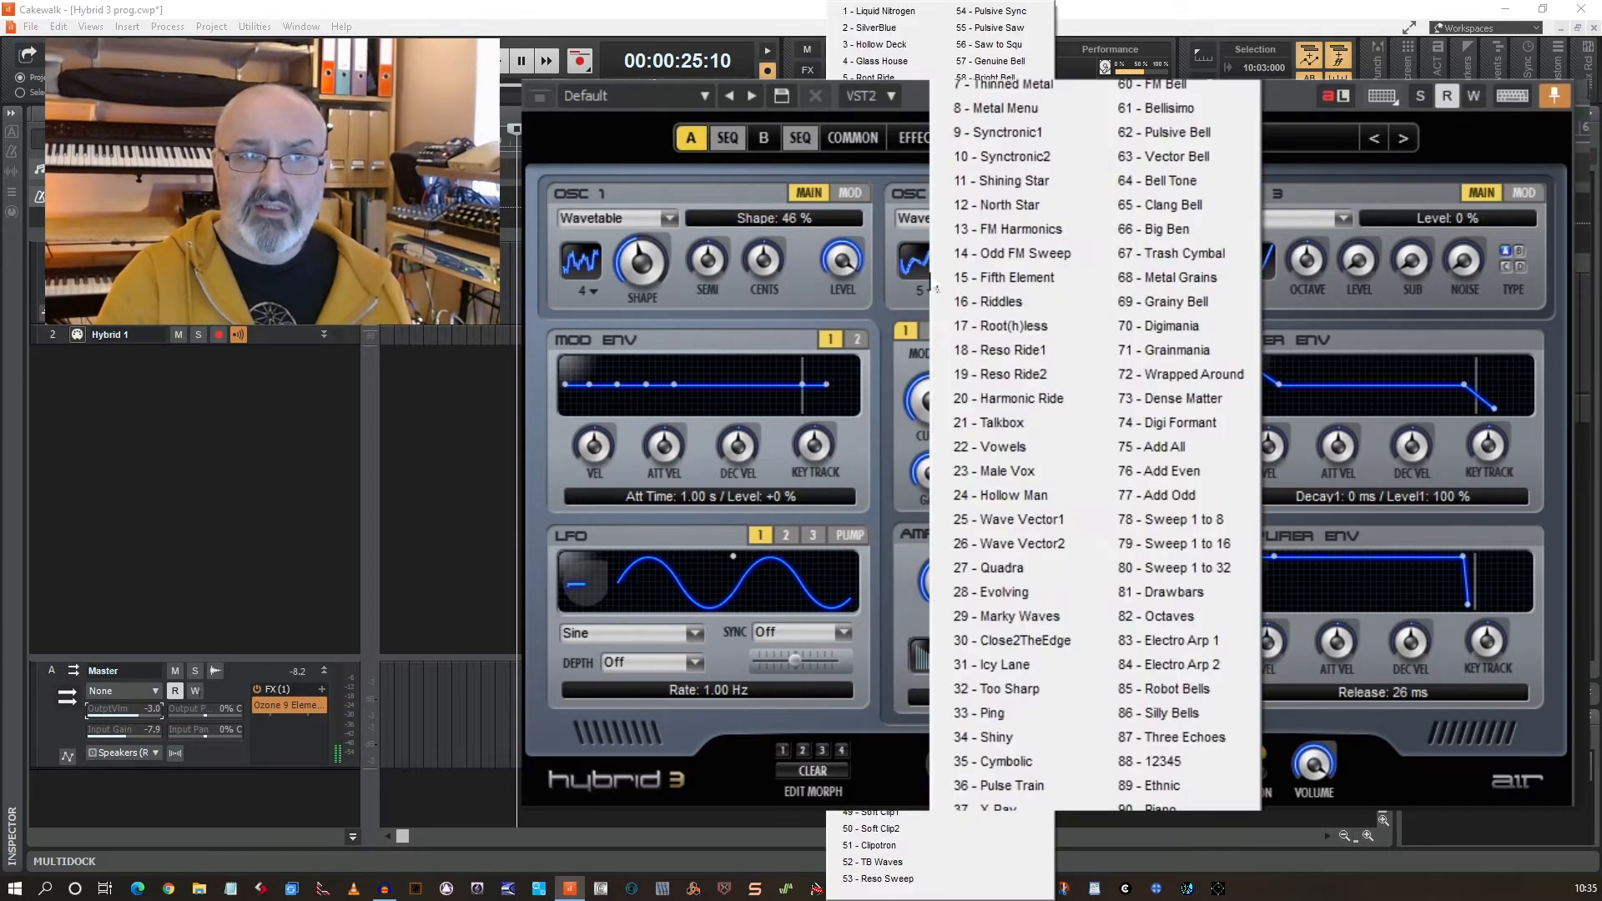
{"action": "left_click", "coordinate": [891, 95]}
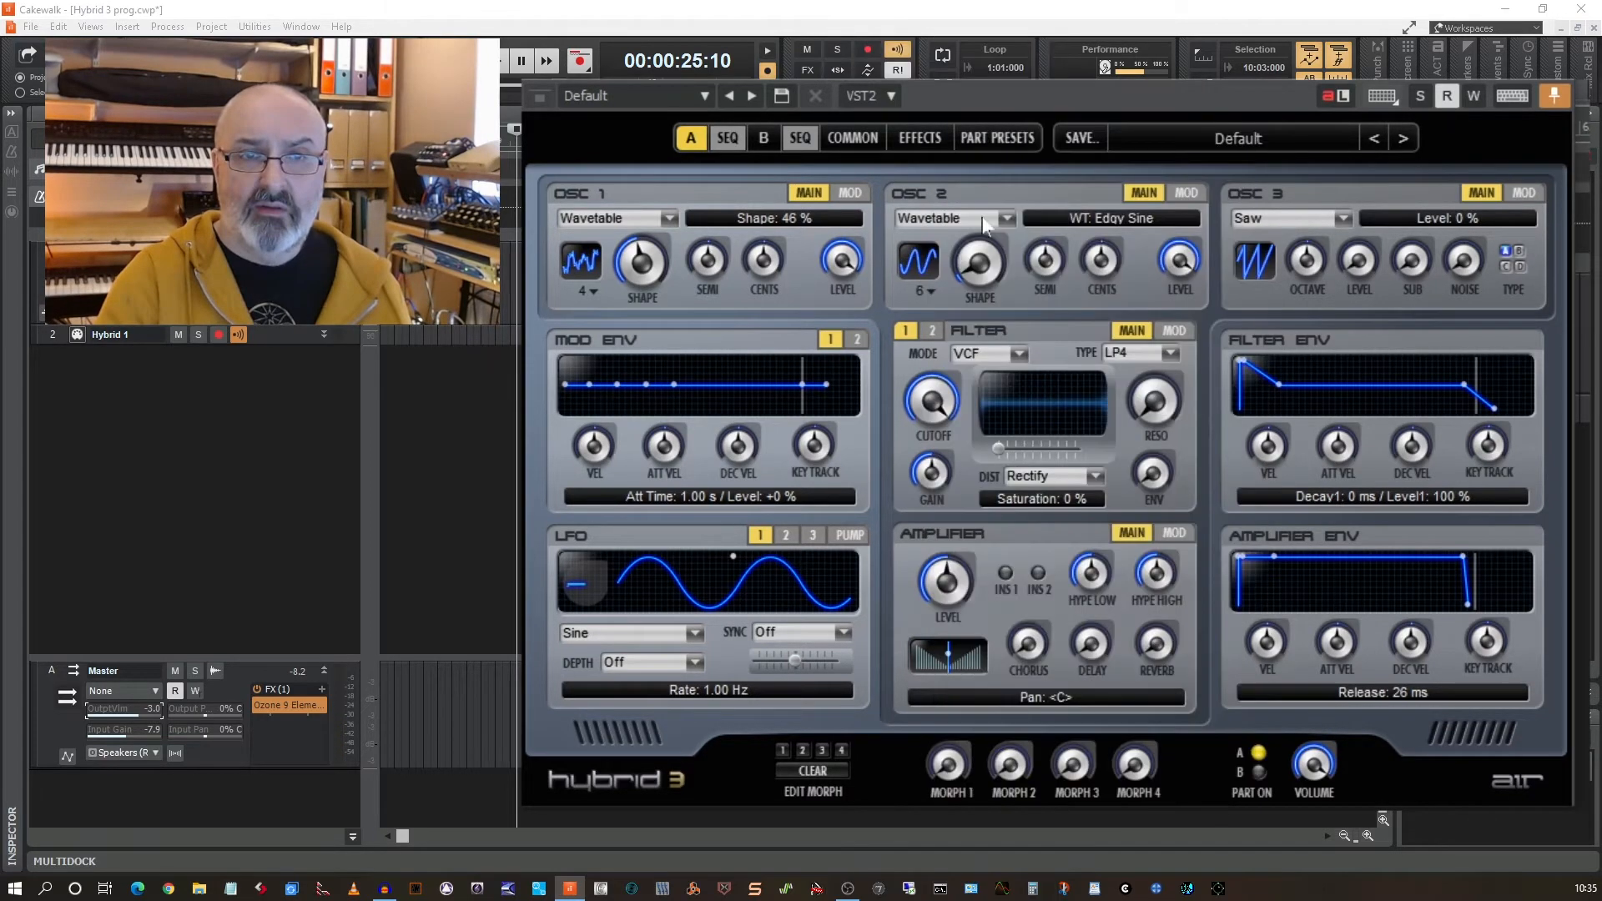
{"action": "left_click_drag", "start_coordinate": [969, 268], "coordinate": [953, 160]}
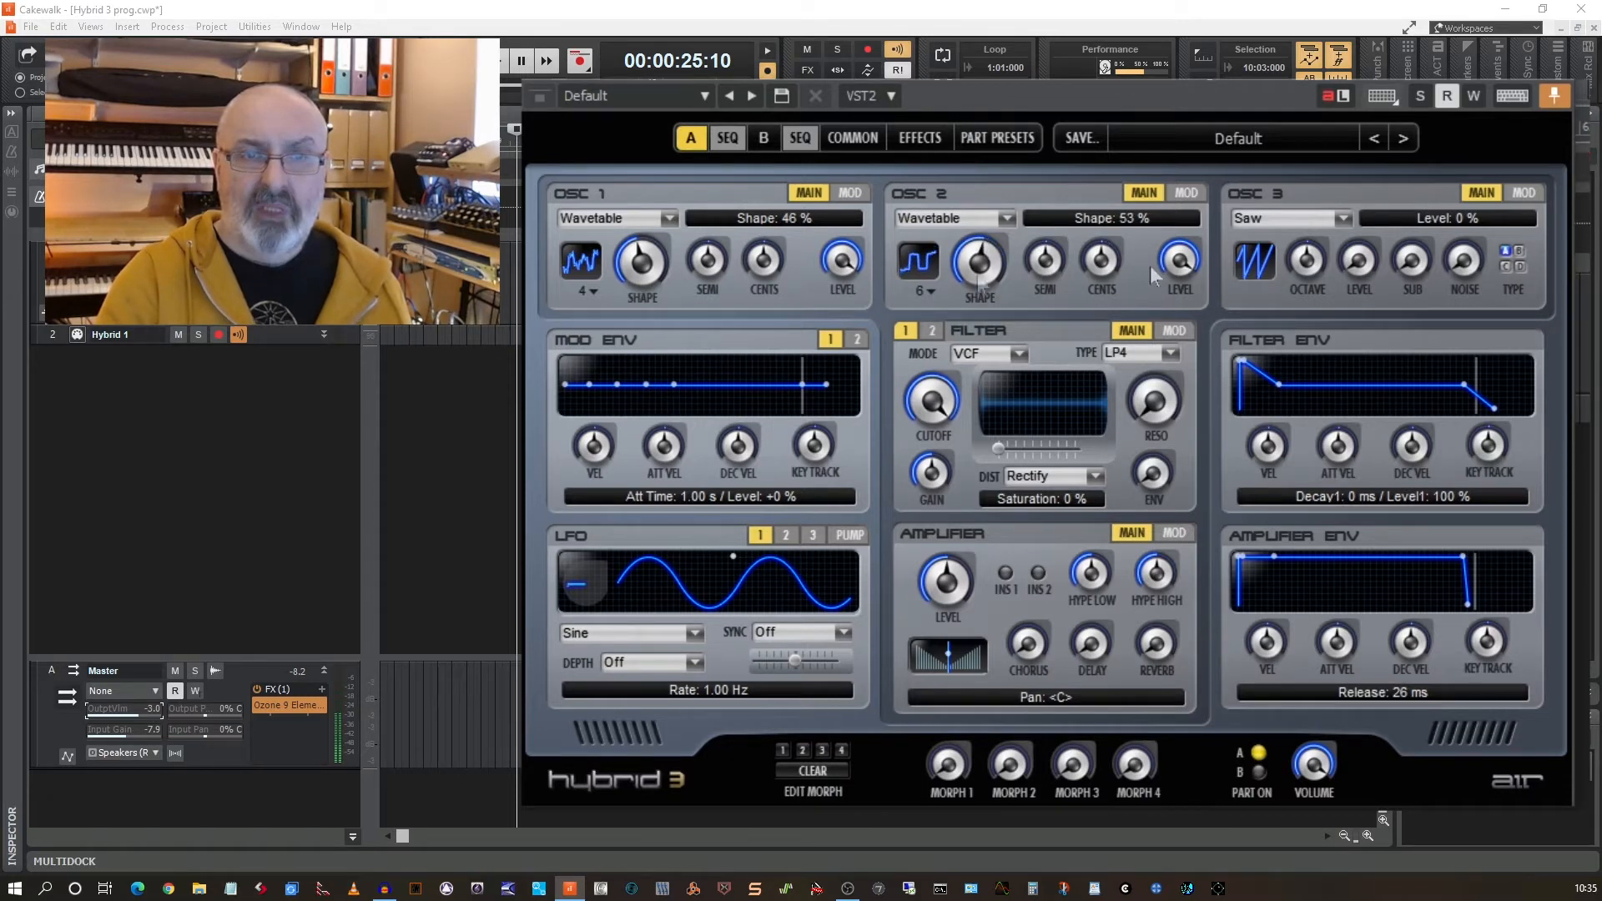
{"action": "left_click_drag", "start_coordinate": [982, 276], "coordinate": [1013, 304]}
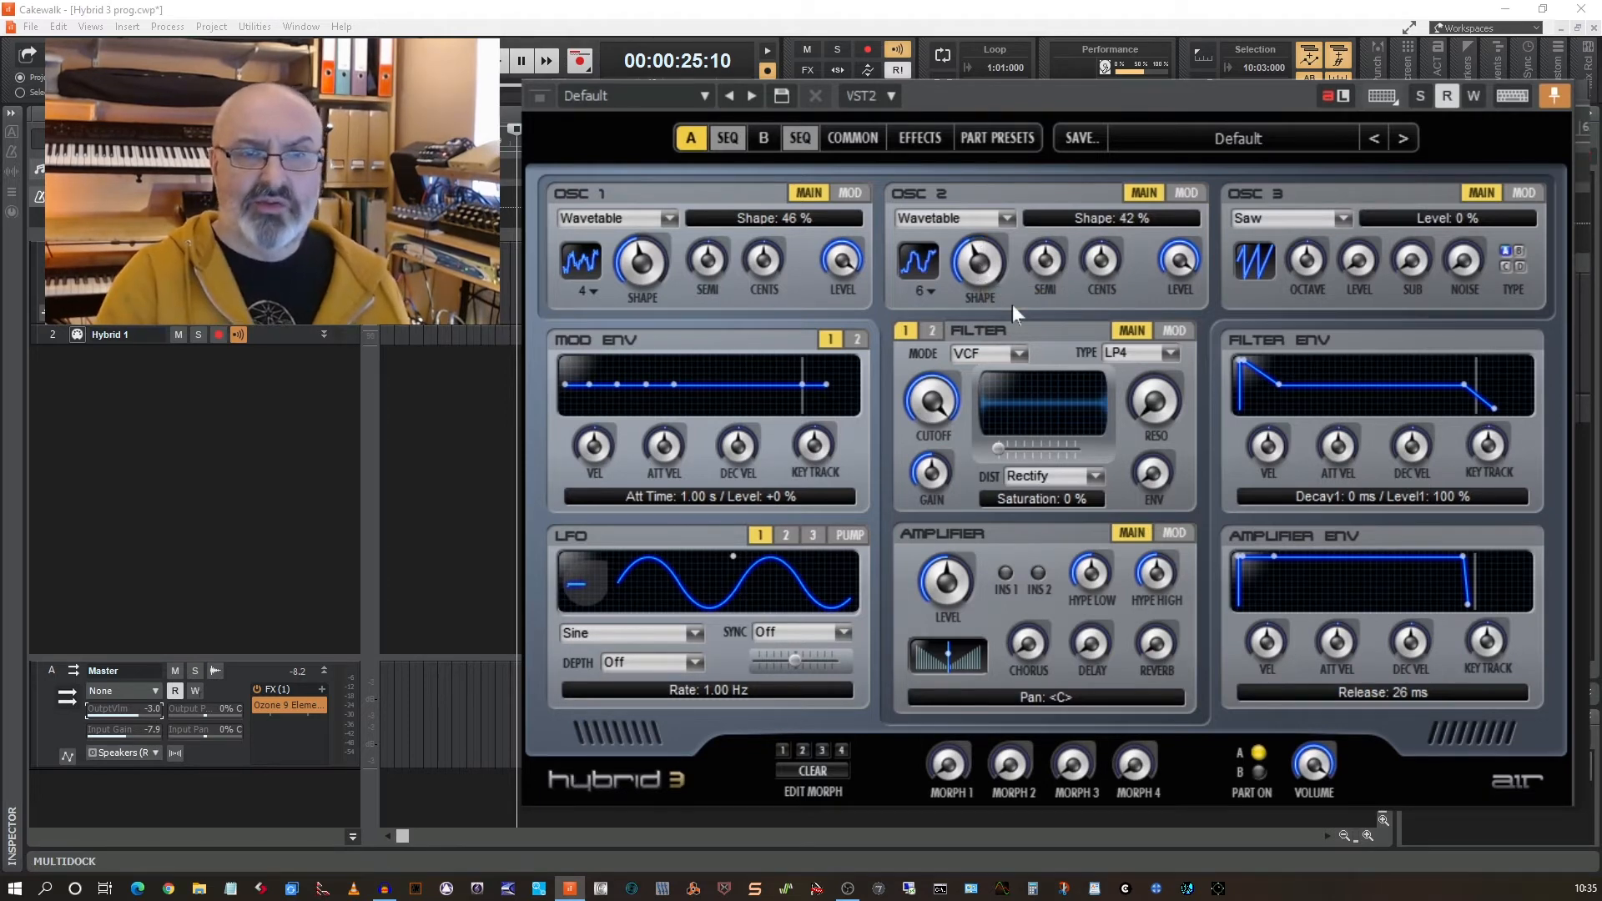
Assign Env1 as the first modulation source for oscillator 1's Shape.
{"action": "left_click", "coordinate": [850, 193]}
{"action": "left_click", "coordinate": [584, 243]}
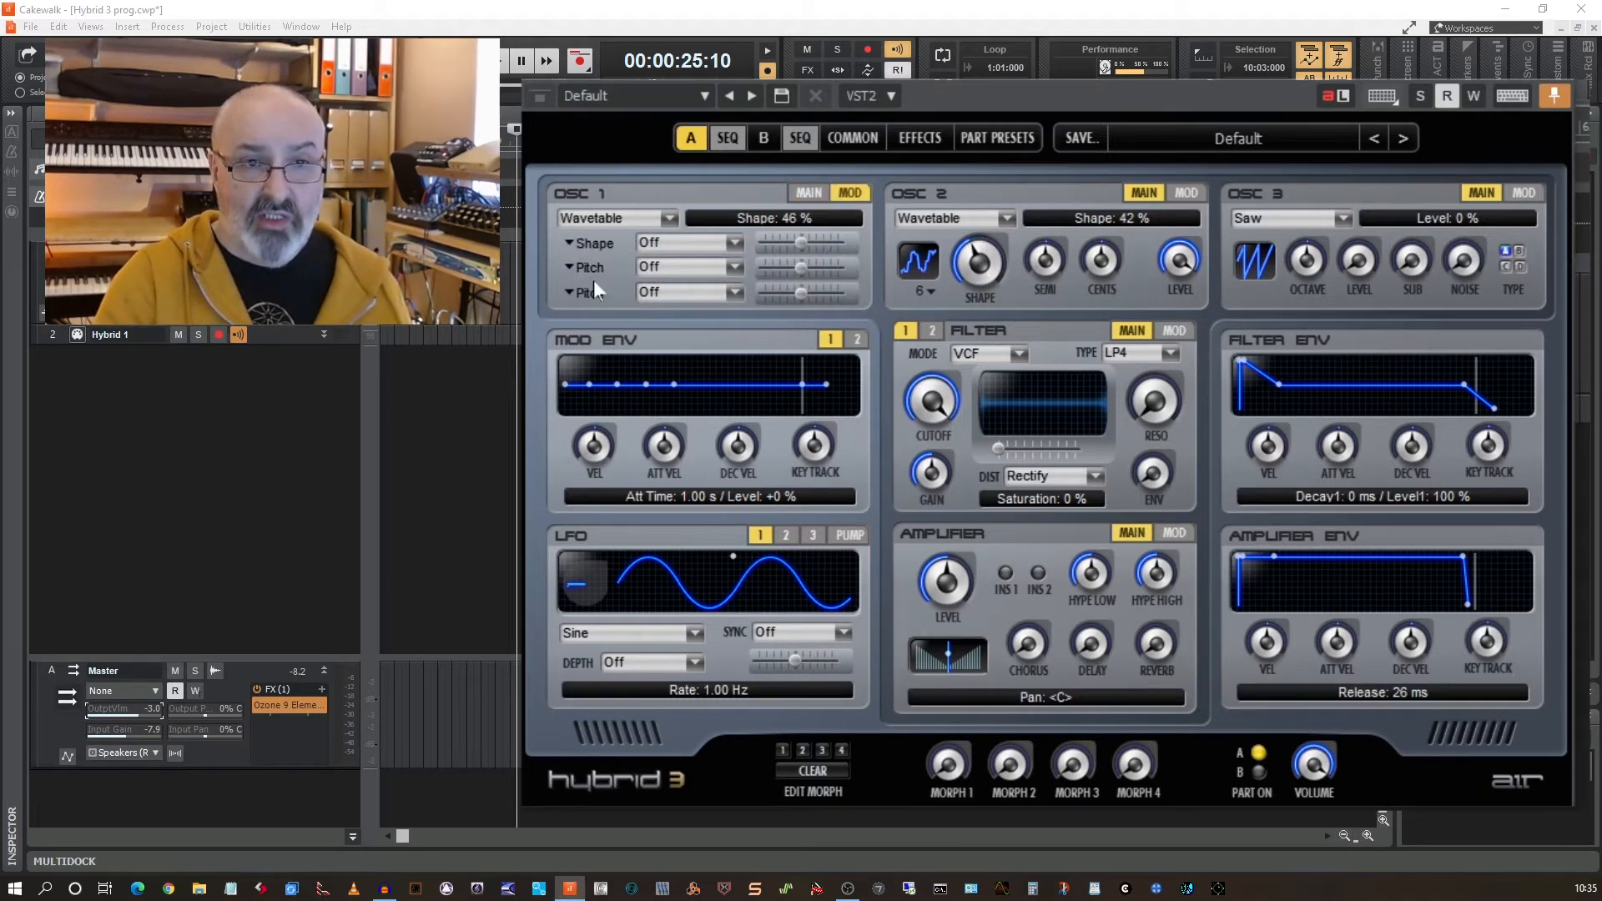
{"action": "left_click", "coordinate": [593, 280]}
{"action": "left_click", "coordinate": [735, 244]}
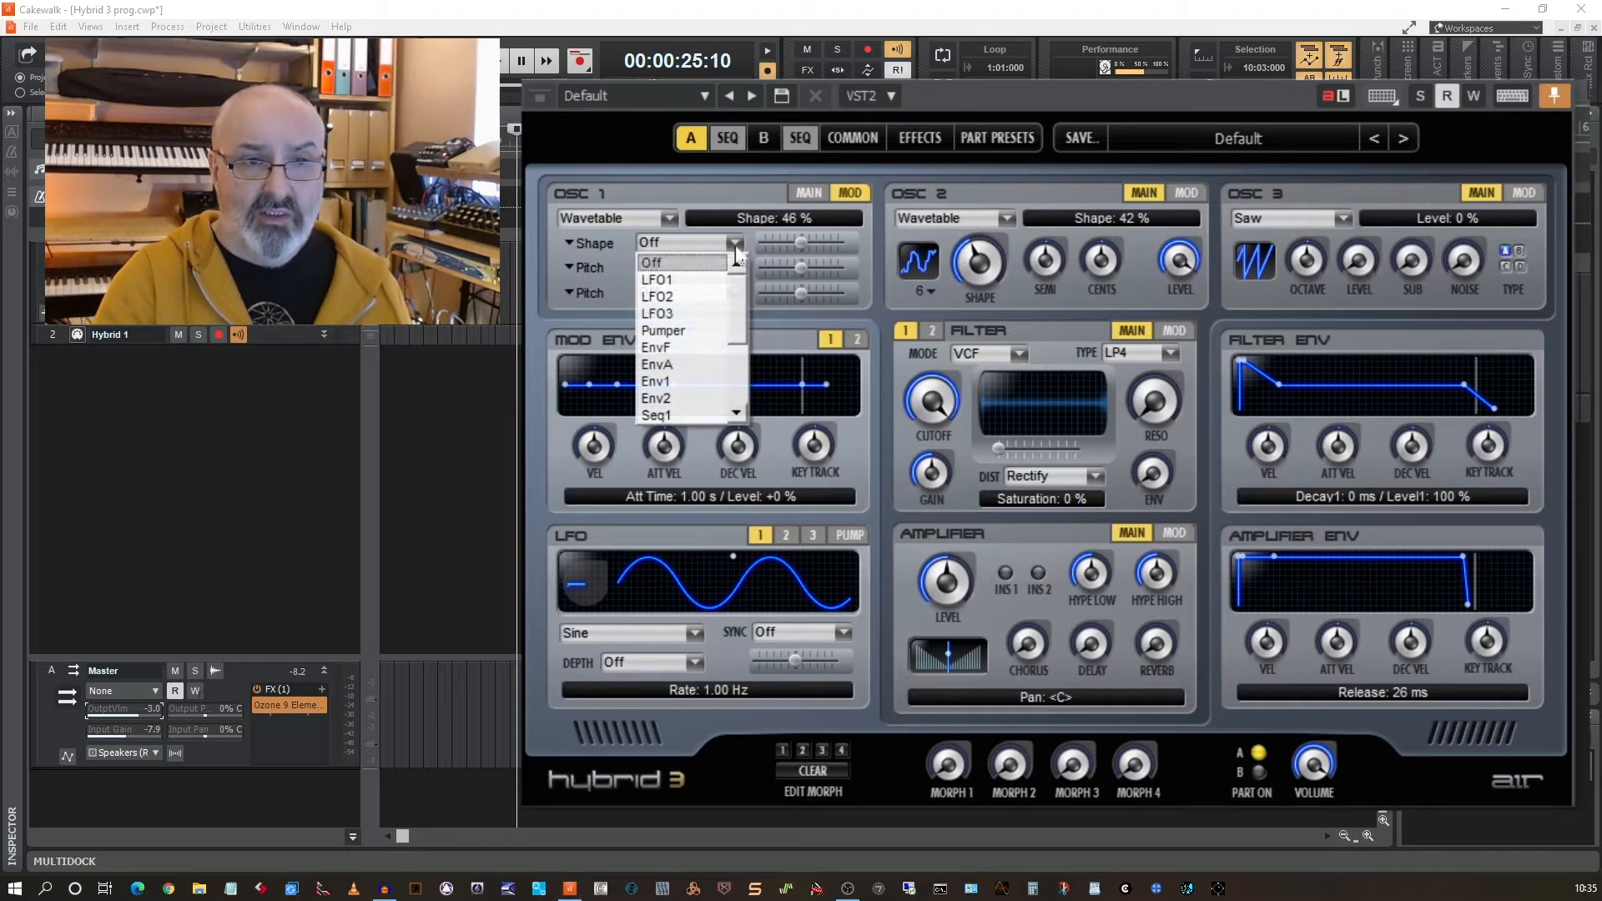
{"action": "left_click_drag", "start_coordinate": [740, 316], "coordinate": [740, 331]}
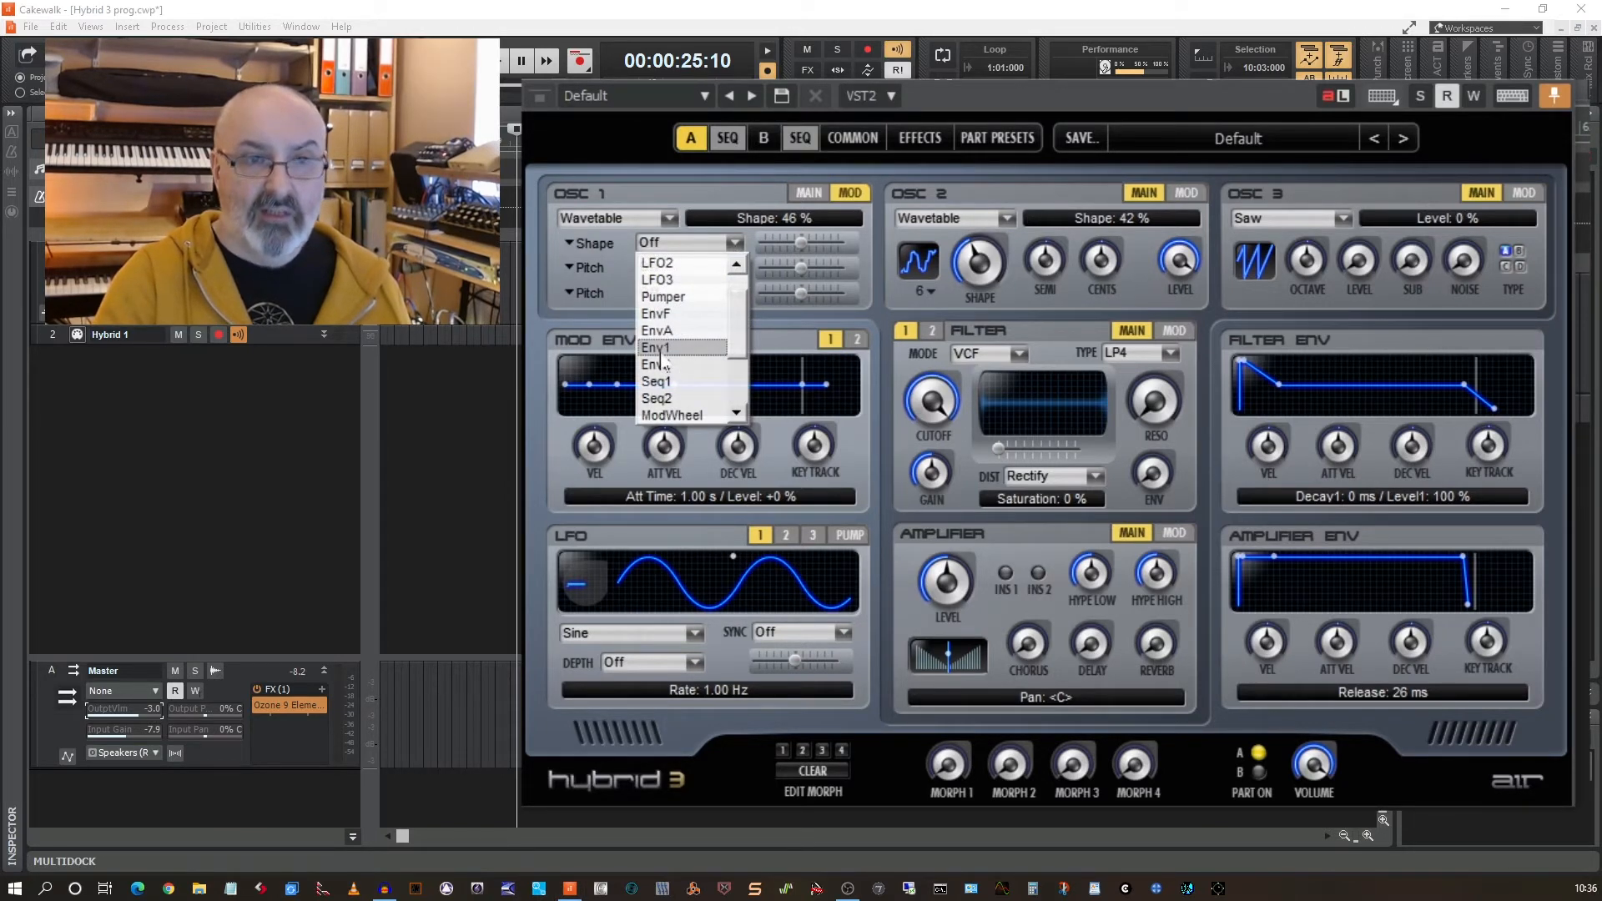
{"action": "left_click", "coordinate": [659, 348]}
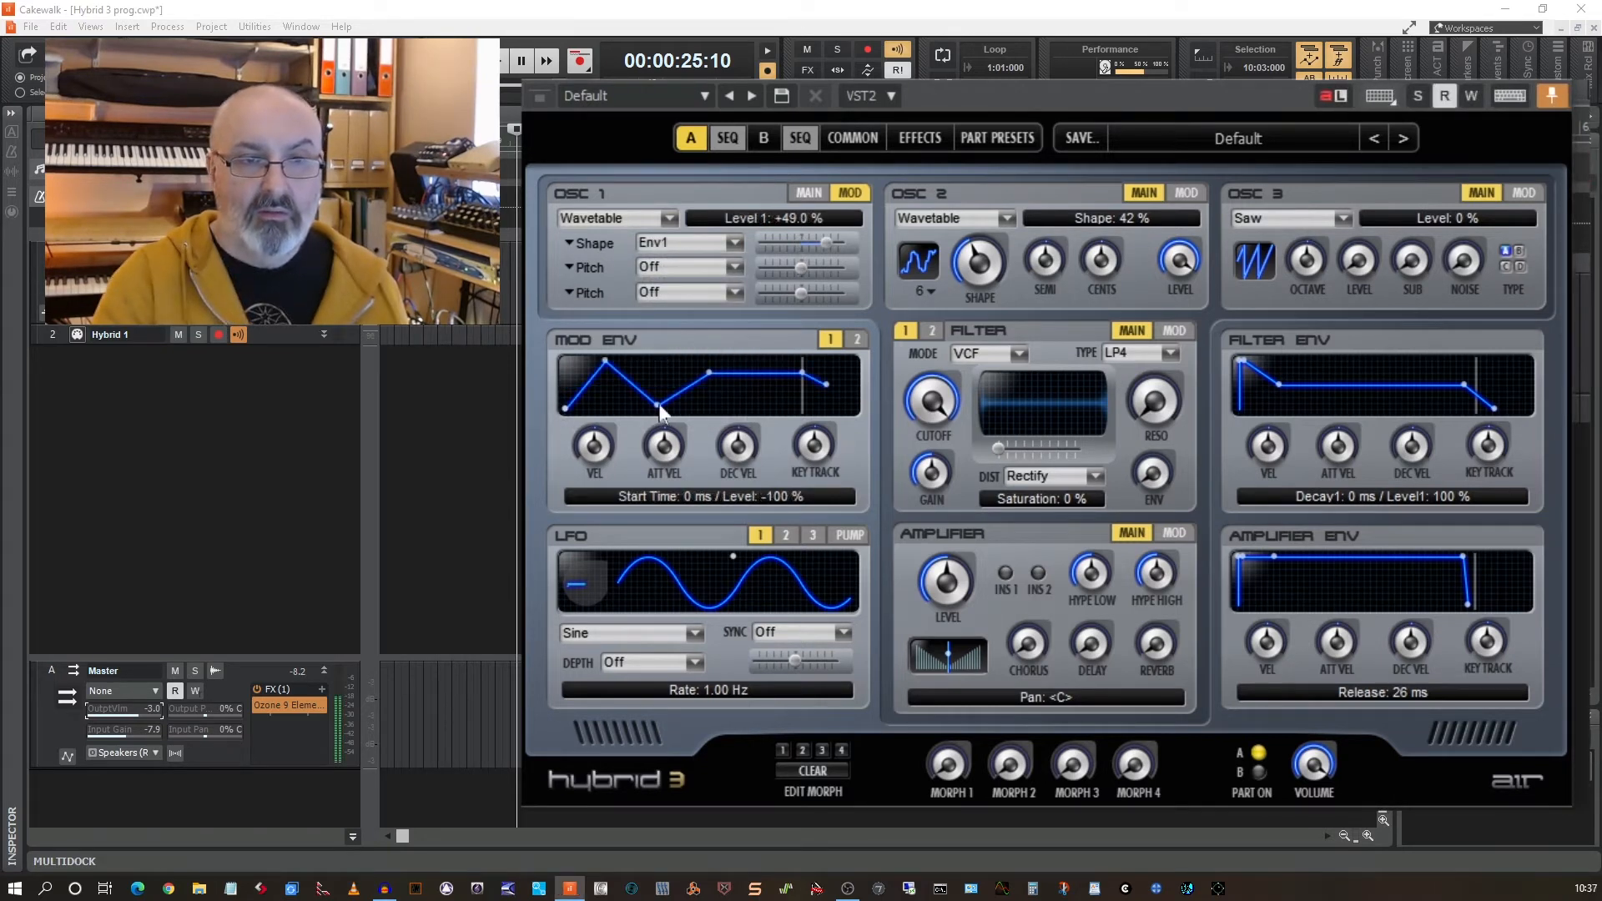
Reshape modulation envelope 1's sustain and release stages and set the amplifier envelope's Release to 4.01 s.
{"action": "left_click_drag", "start_coordinate": [658, 406], "coordinate": [709, 380]}
{"action": "left_click_drag", "start_coordinate": [828, 379], "coordinate": [862, 408]}
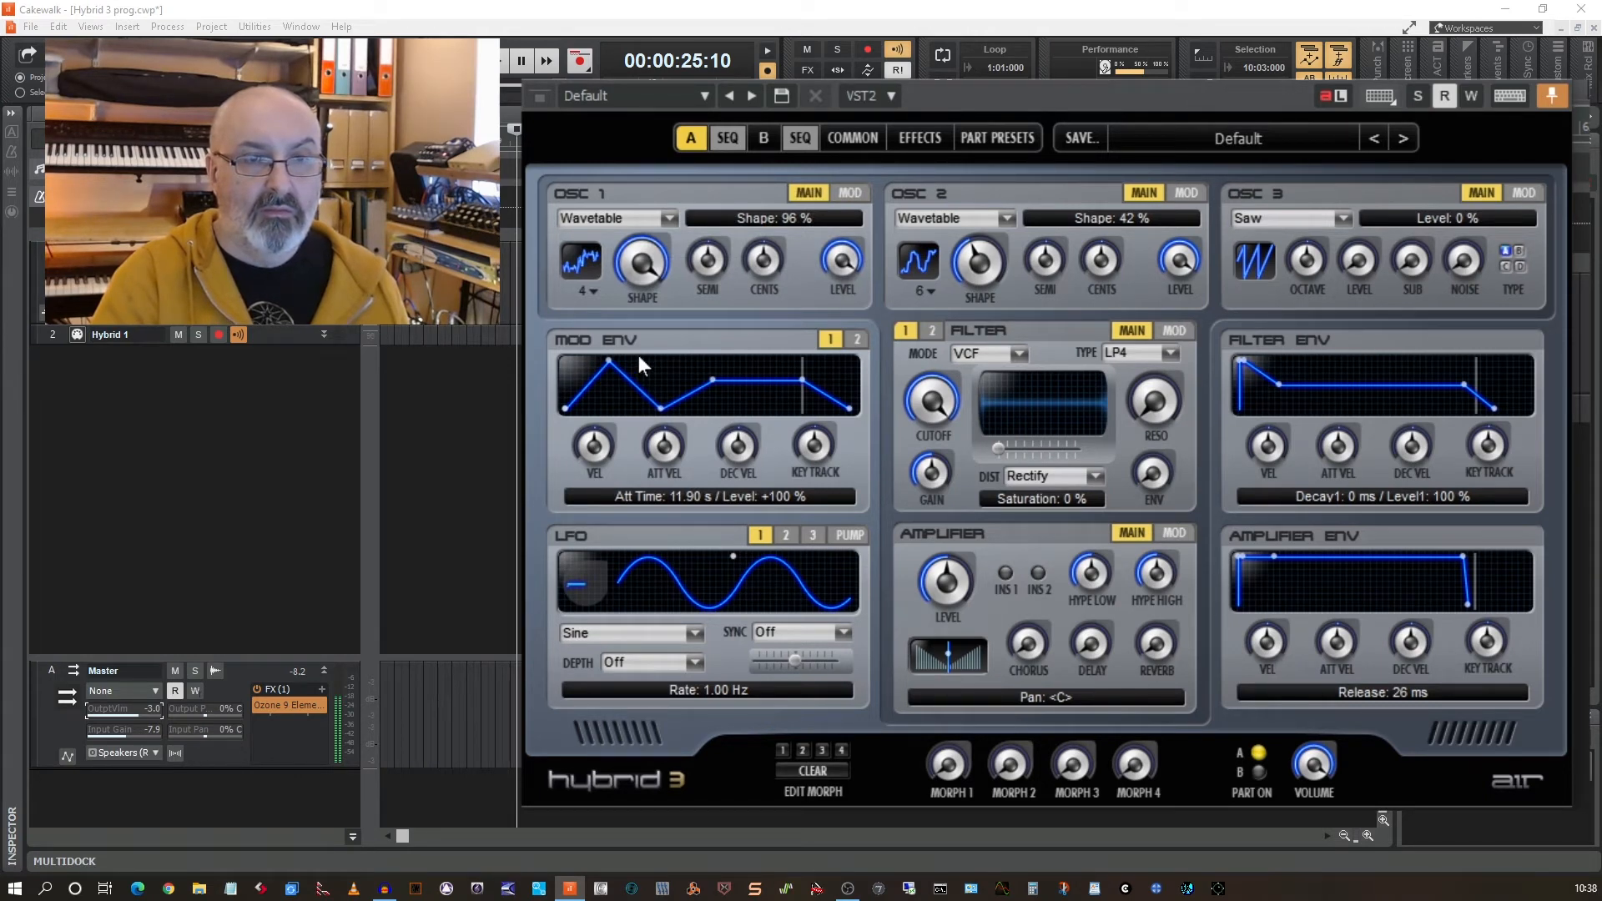
{"action": "left_click_drag", "start_coordinate": [1468, 604], "coordinate": [1505, 609]}
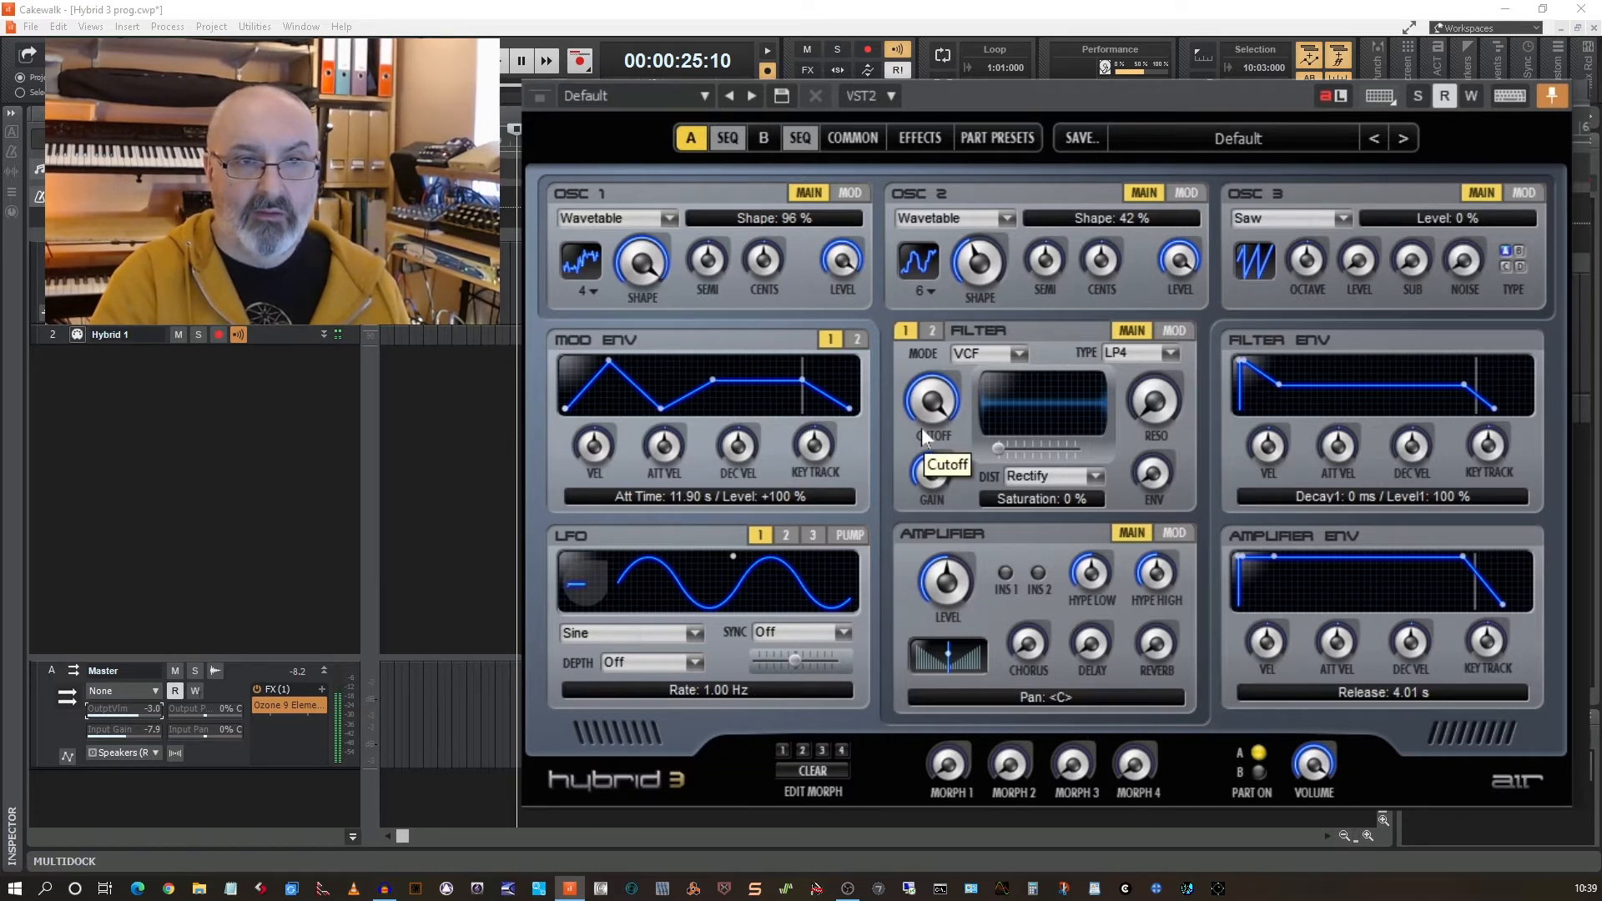
Shorten modulation envelope 1's attack, with Decay2 at 4.21 s and Sustain at +40 %, and set the amplifier envelope's Attack to 102 ms.
{"action": "left_click_drag", "start_coordinate": [610, 361], "coordinate": [590, 359]}
{"action": "left_click_drag", "start_coordinate": [642, 411], "coordinate": [659, 374]}
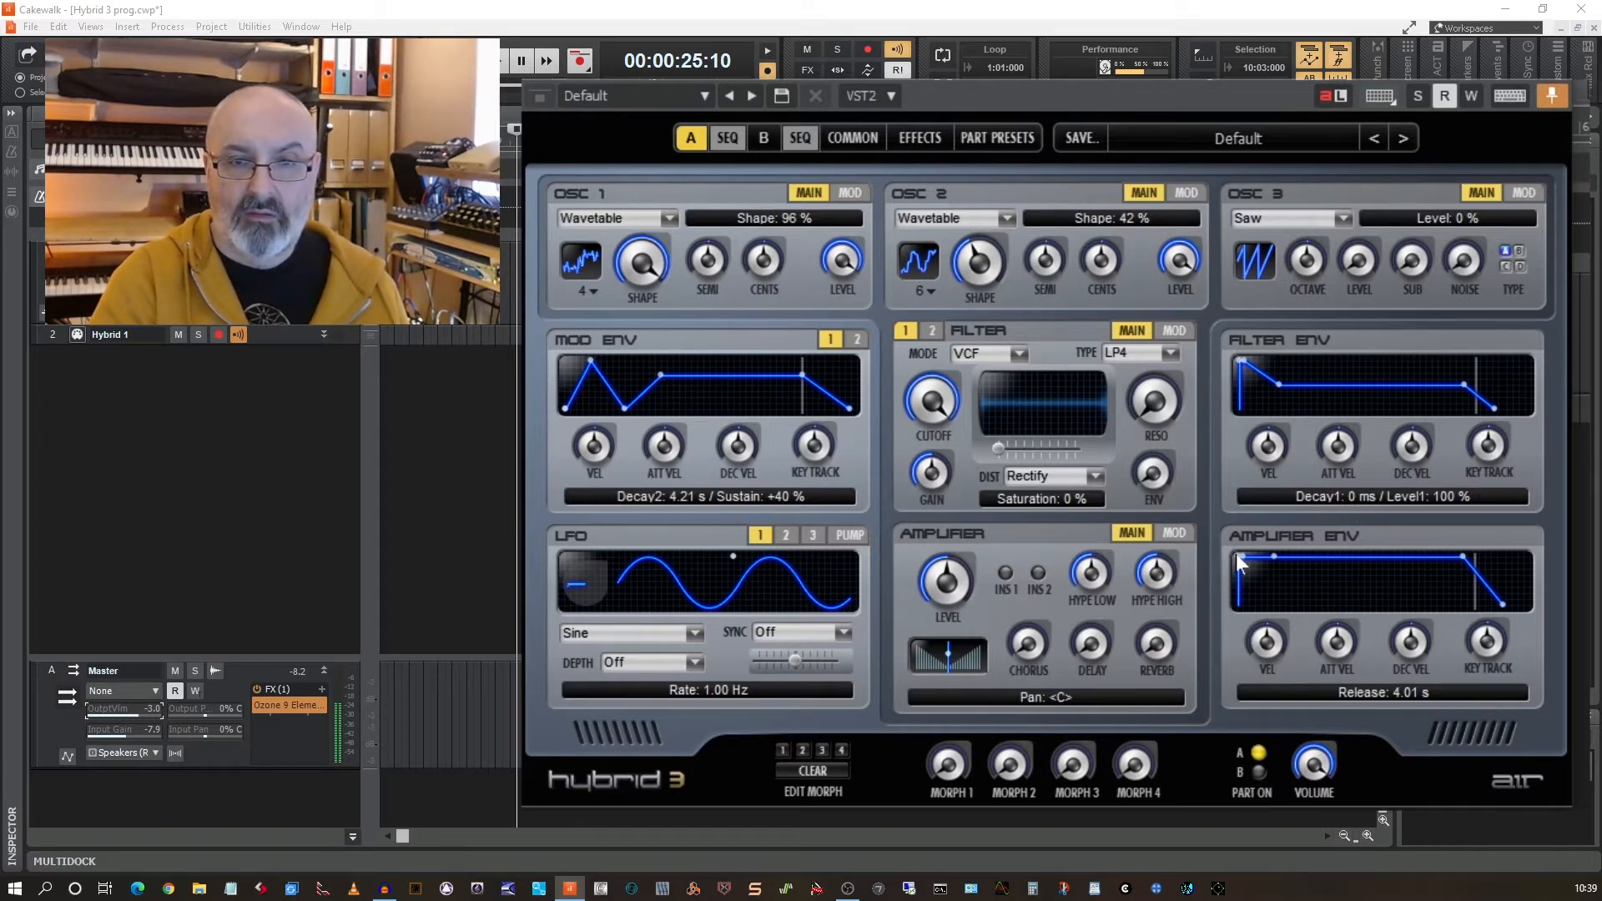
{"action": "left_click_drag", "start_coordinate": [1235, 553], "coordinate": [1251, 559]}
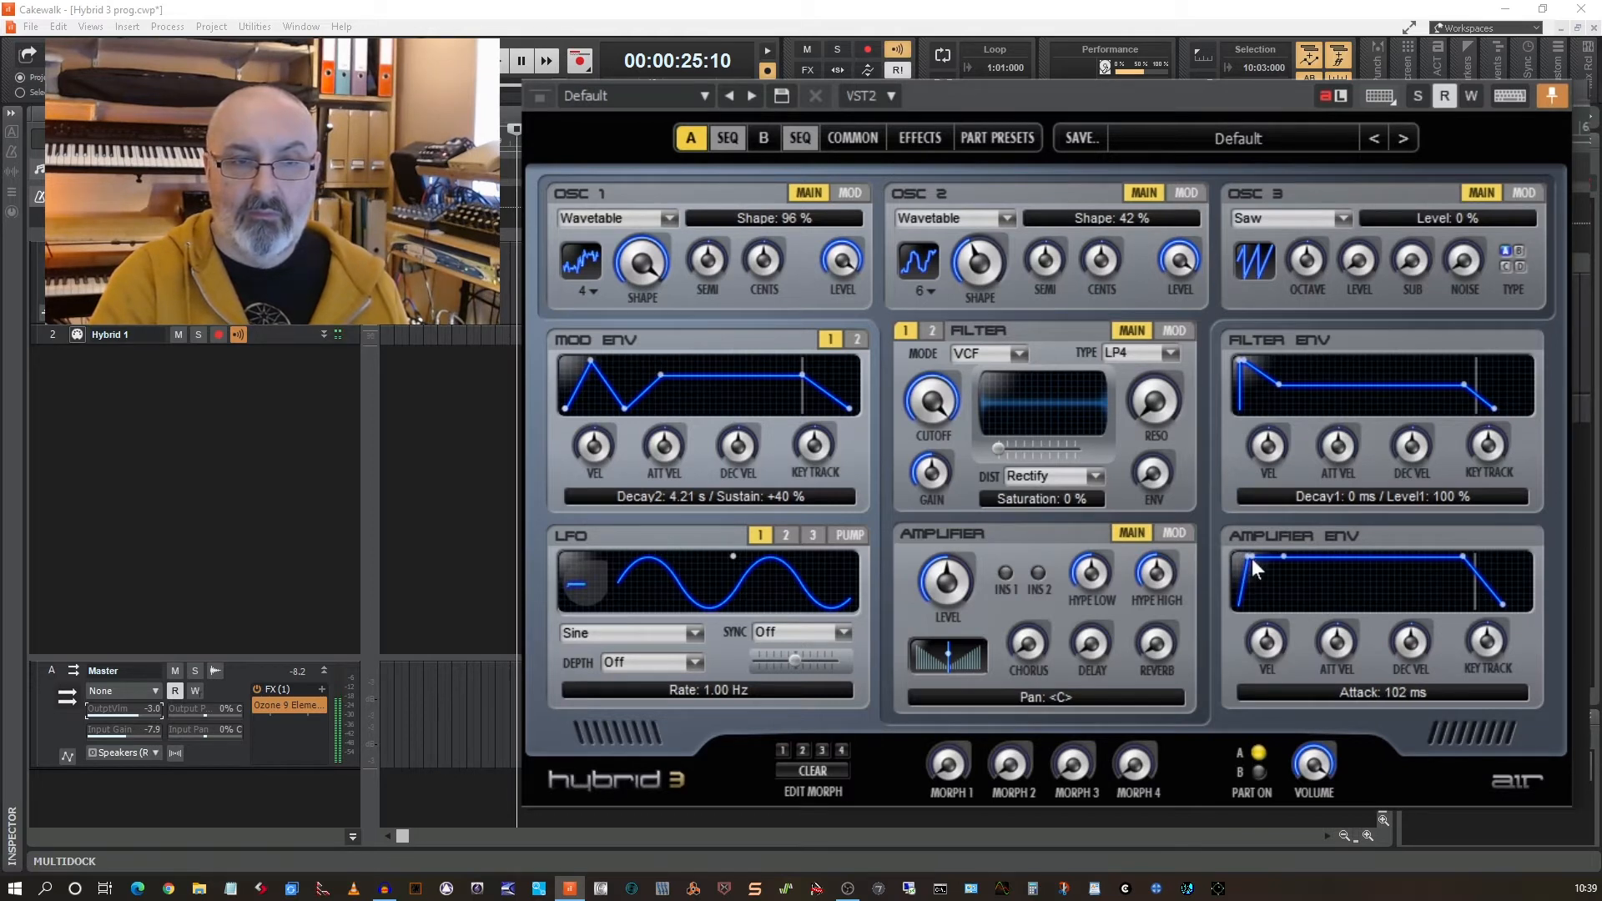
Lengthen modulation envelope 1's attack again and set its Decay1 to 13.88 s with Level1 at -100 %.
{"action": "left_click_drag", "start_coordinate": [591, 367], "coordinate": [610, 362]}
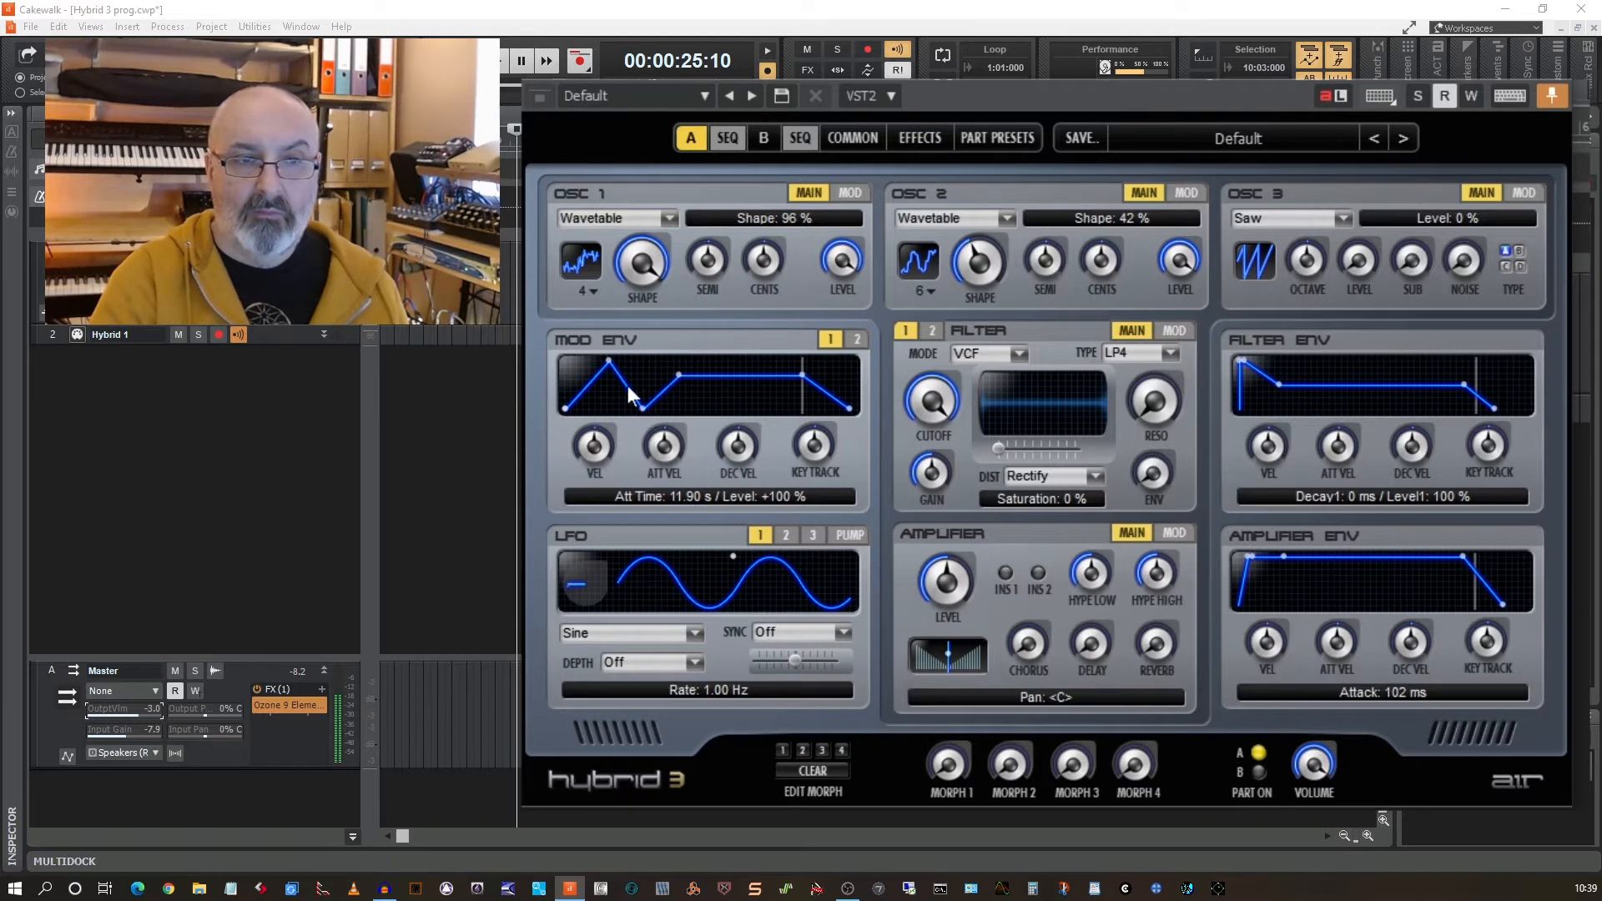
{"action": "left_click_drag", "start_coordinate": [610, 366], "coordinate": [650, 411]}
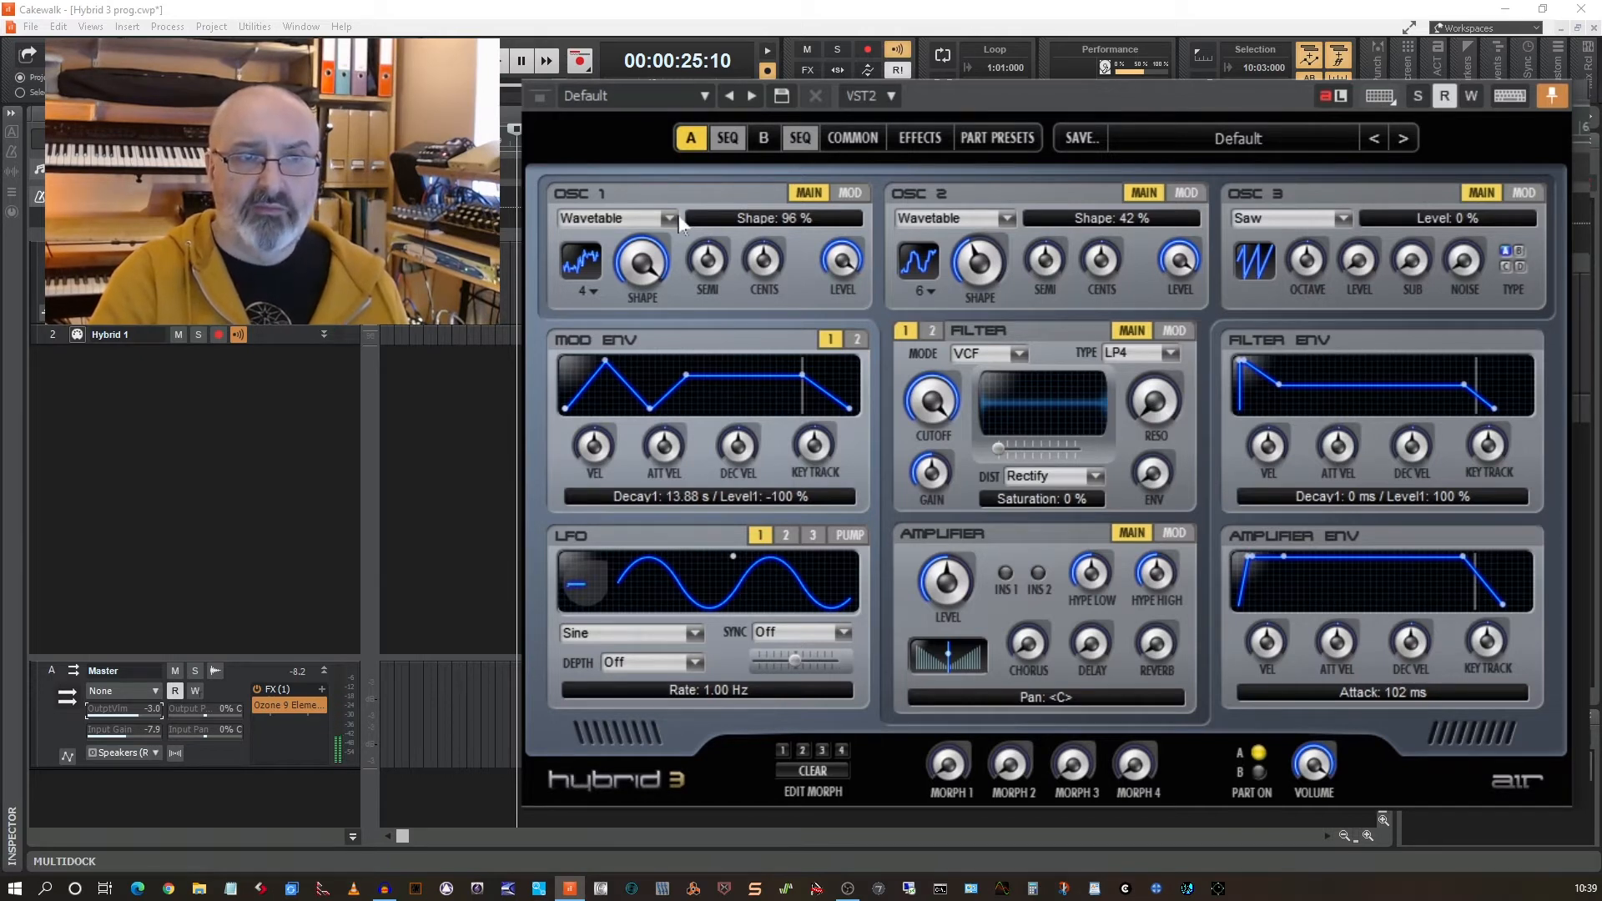
Route LFO1 to oscillator 1's Shape in its second modulation slot.
{"action": "left_click", "coordinate": [846, 197]}
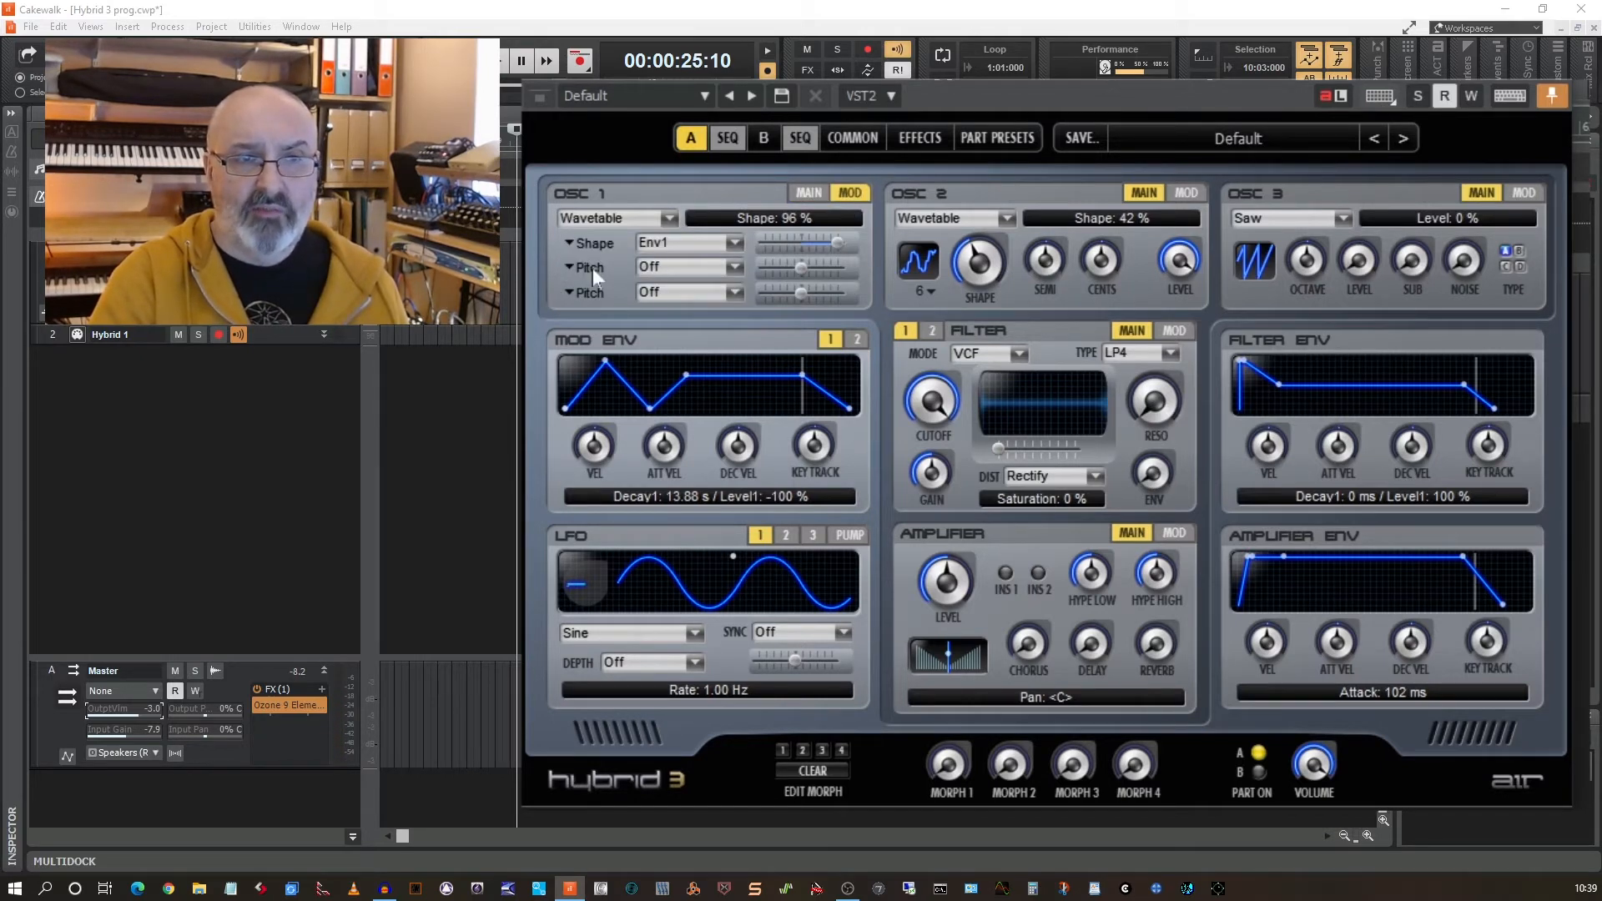
{"action": "left_click", "coordinate": [569, 263]}
{"action": "left_click", "coordinate": [593, 306]}
{"action": "left_click", "coordinate": [736, 267]}
{"action": "left_click", "coordinate": [700, 302]}
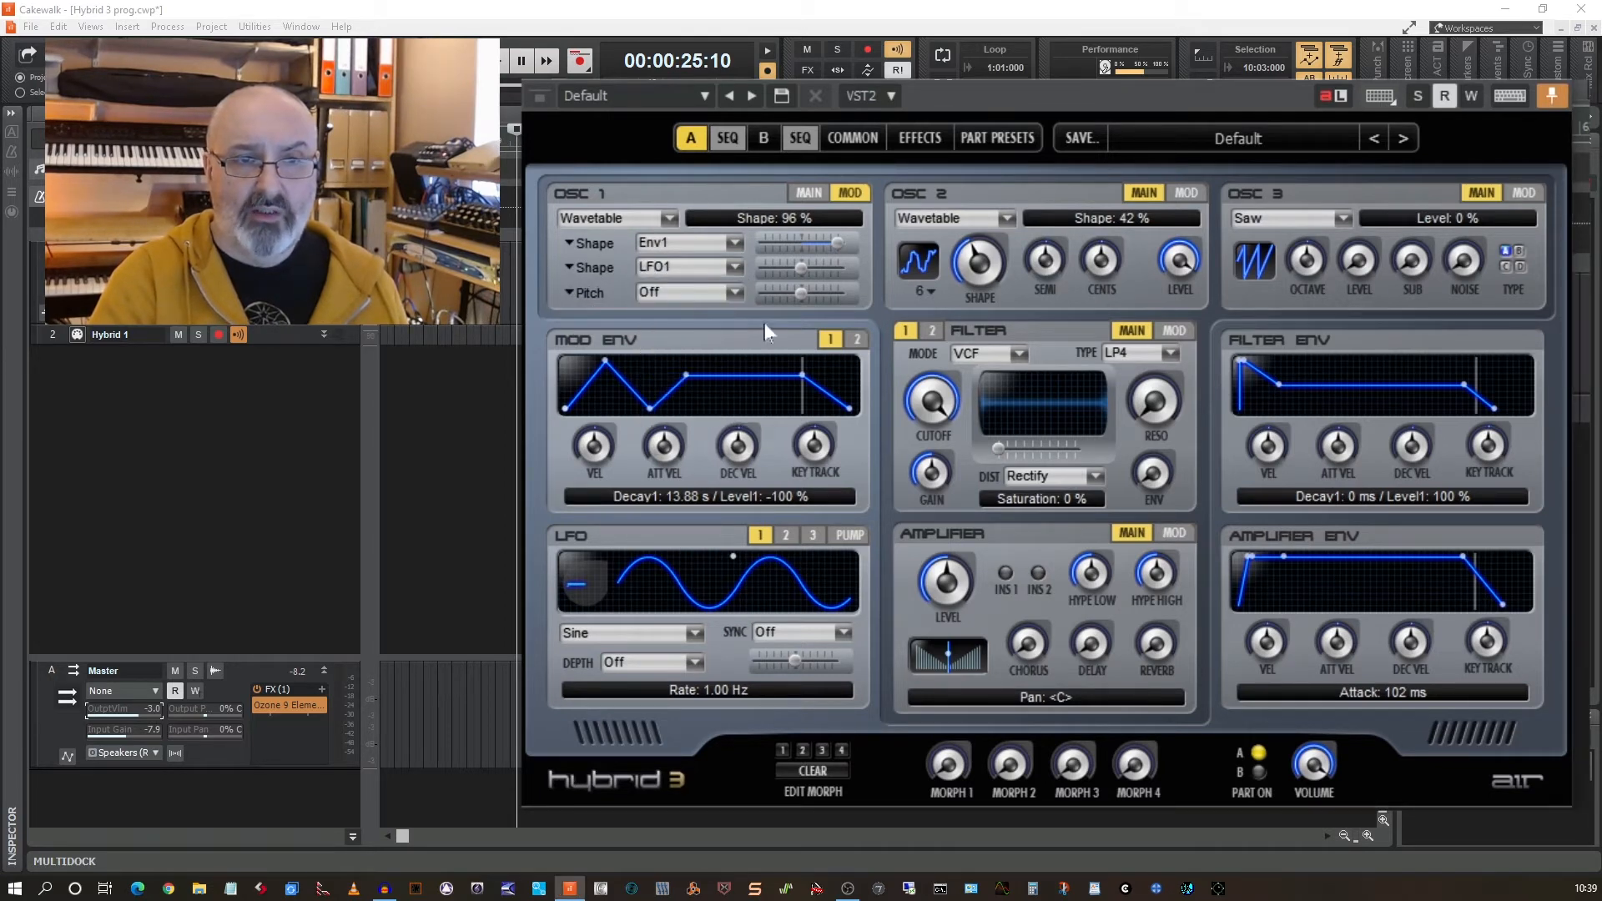
Set LFO 1's rate to 0.20 Hz and its modulation level on oscillator 1's Shape to +40.1 %.
{"action": "left_click_drag", "start_coordinate": [736, 556], "coordinate": [789, 553]}
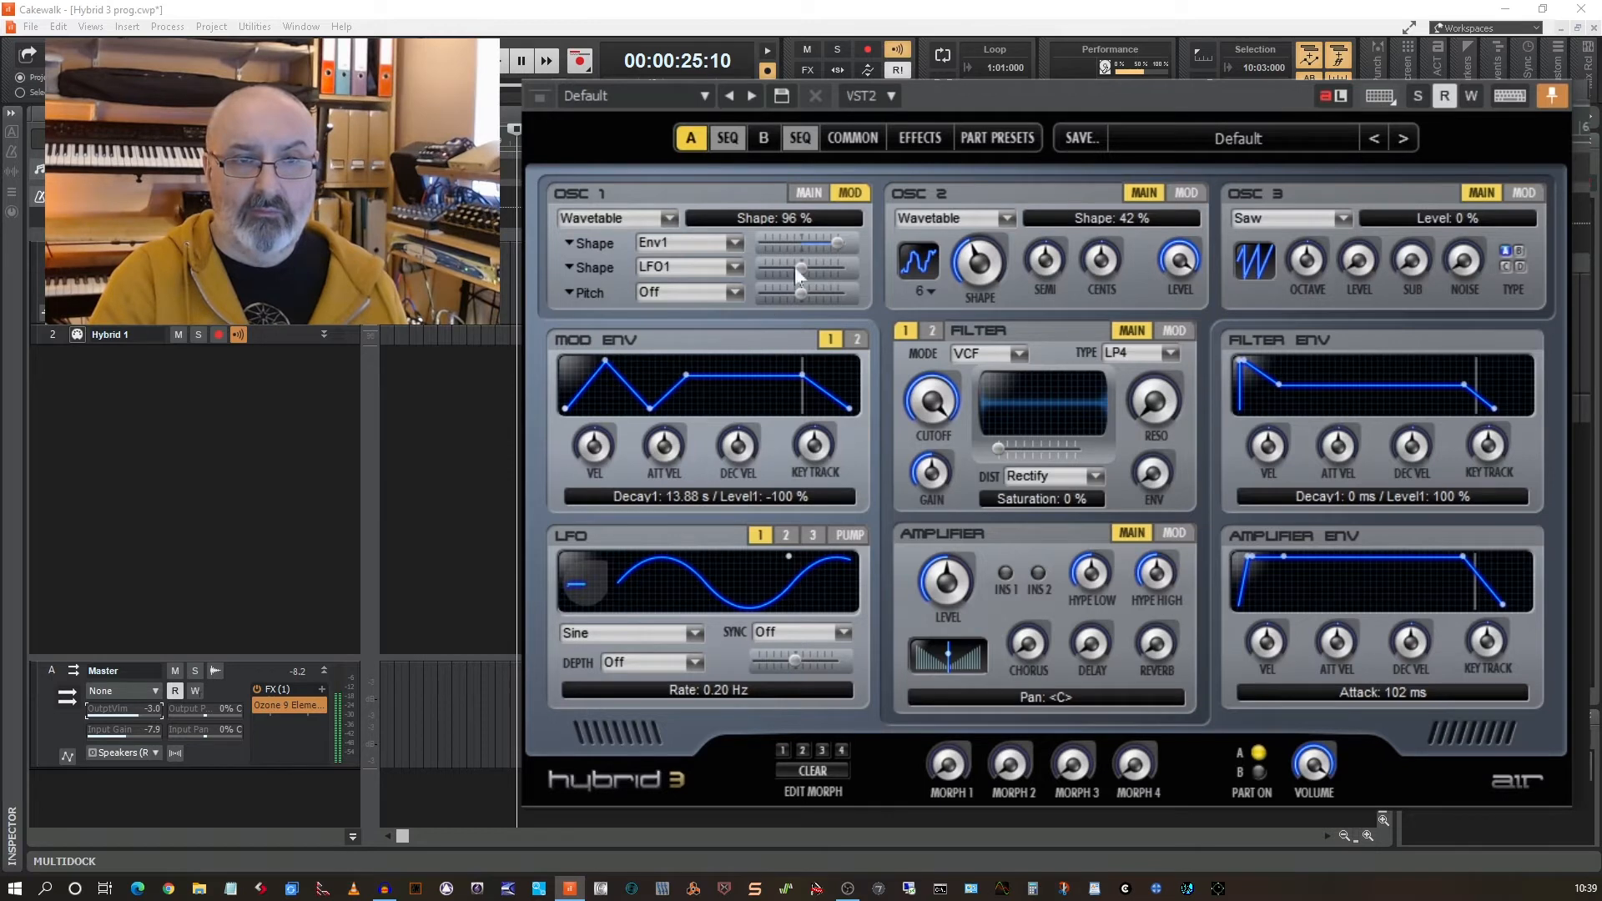
{"action": "mouse_move", "coordinate": [804, 263]}
{"action": "left_mouse_down"}
{"action": "mouse_move", "coordinate": [824, 267]}
{"action": "mouse_move", "coordinate": [776, 274]}
{"action": "left_mouse_up"}
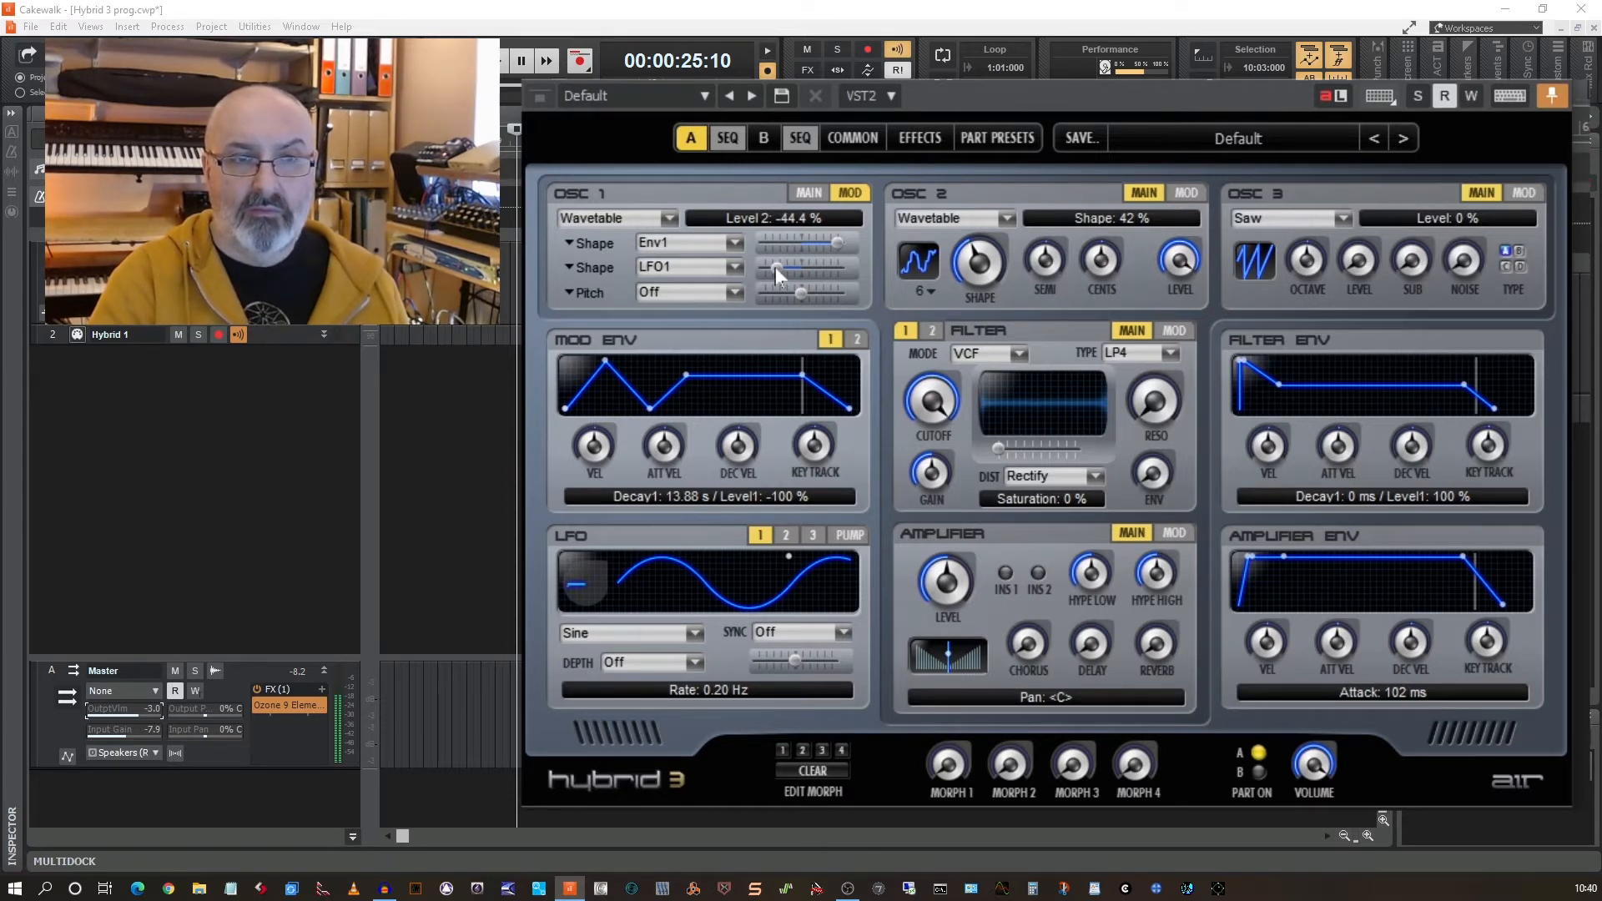
{"action": "left_click_drag", "start_coordinate": [775, 267], "coordinate": [824, 274]}
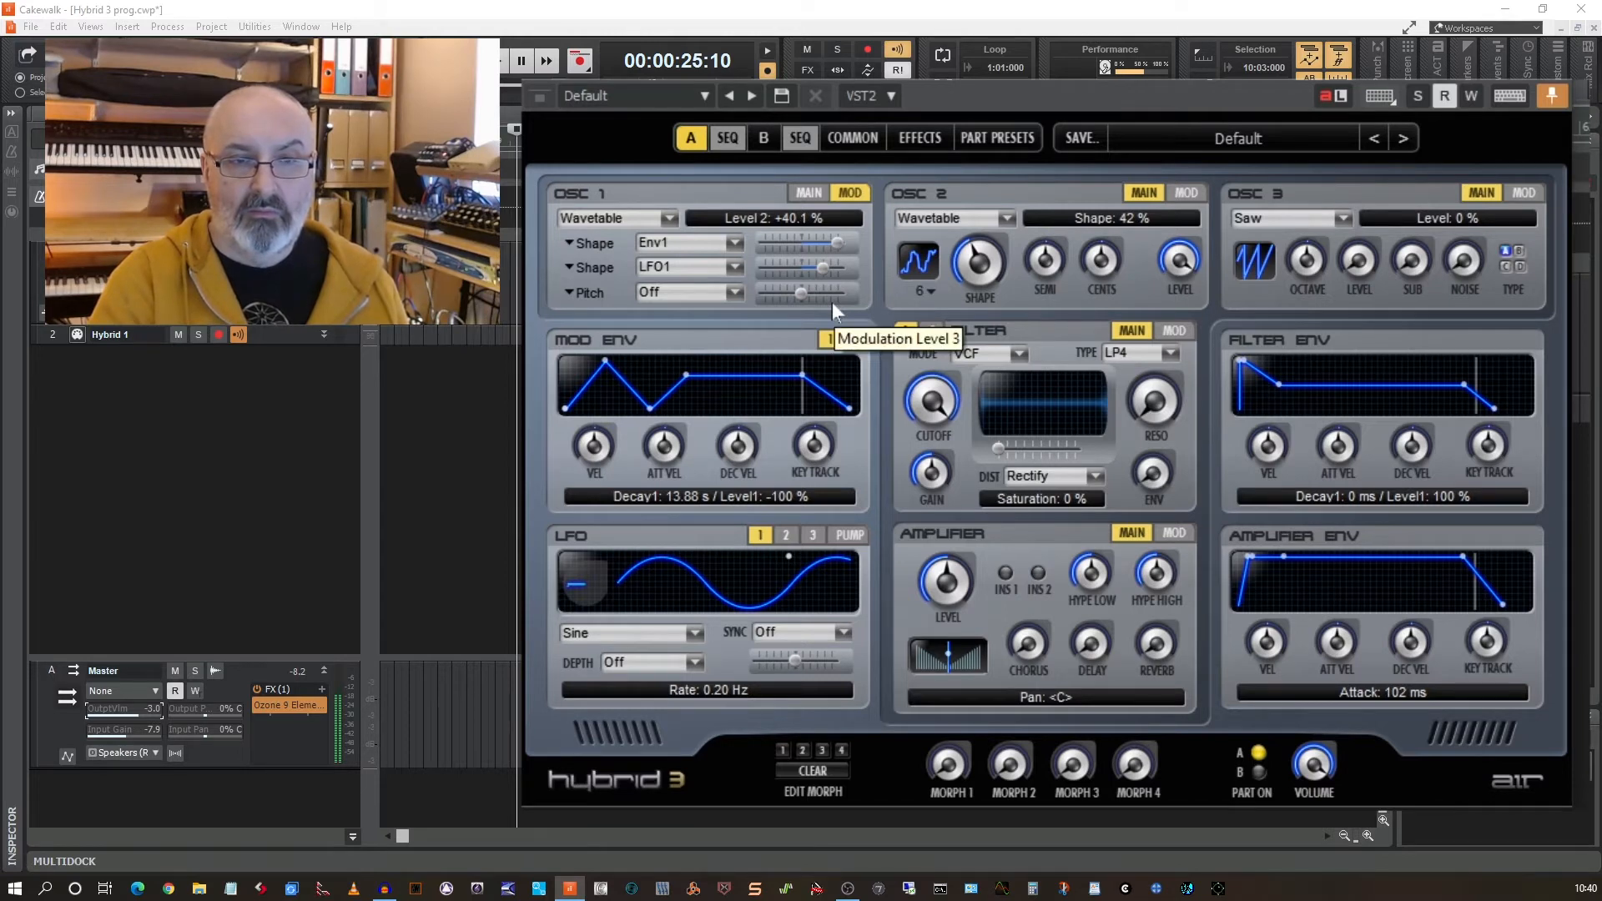
Set LFO 2's phase to 80° and its rate to 0.13 Hz.
{"action": "left_click", "coordinate": [785, 535]}
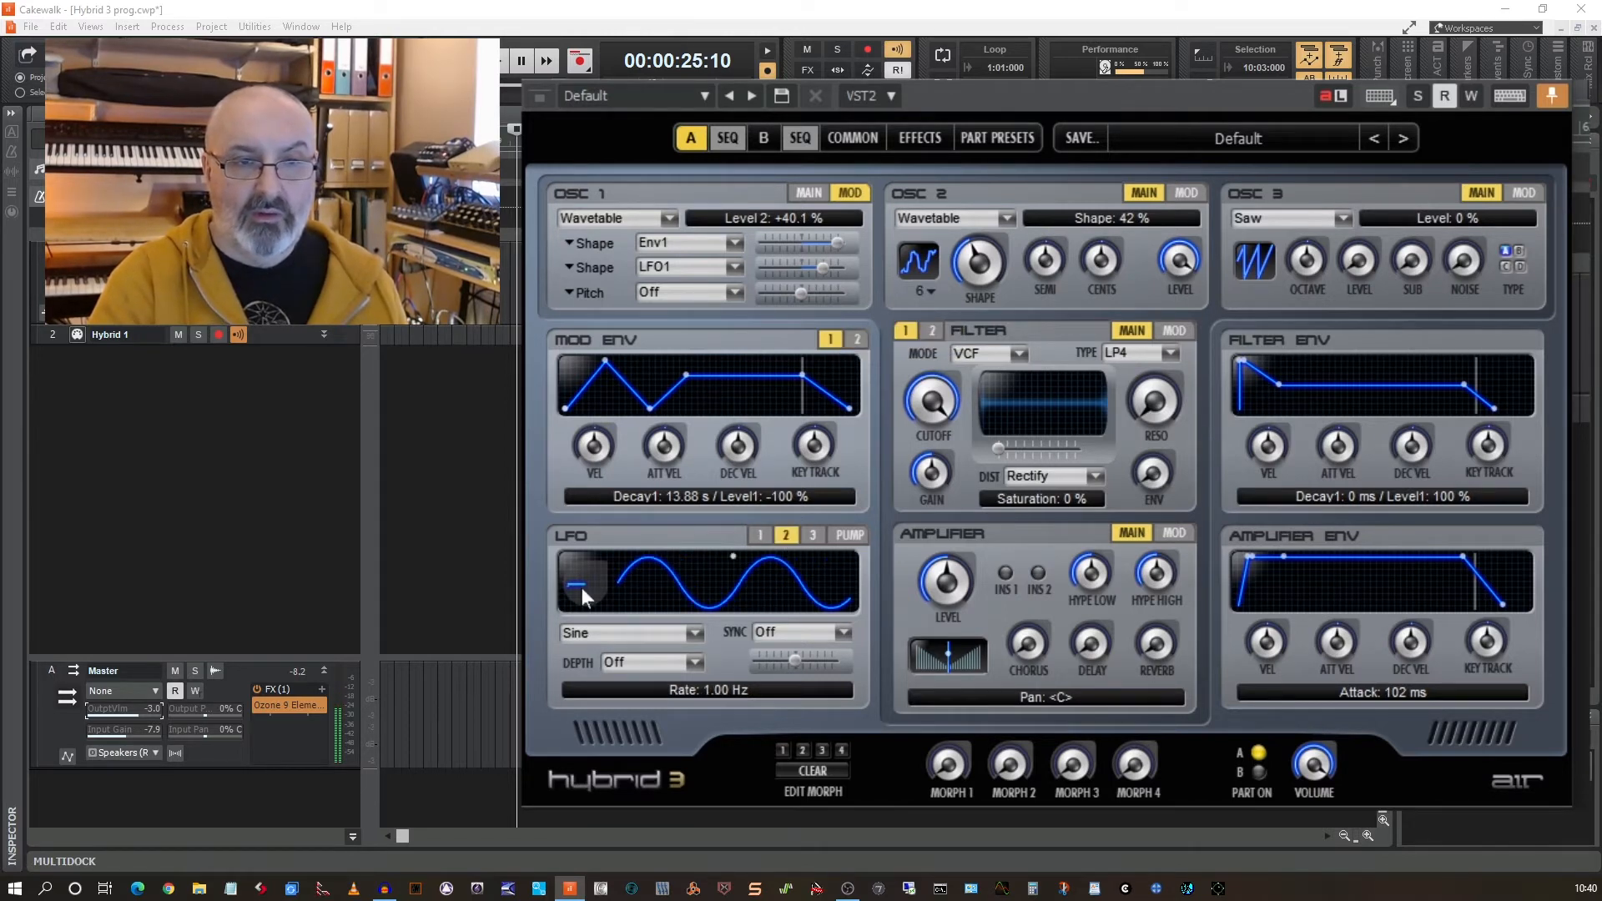
{"action": "left_click_drag", "start_coordinate": [577, 588], "coordinate": [575, 538]}
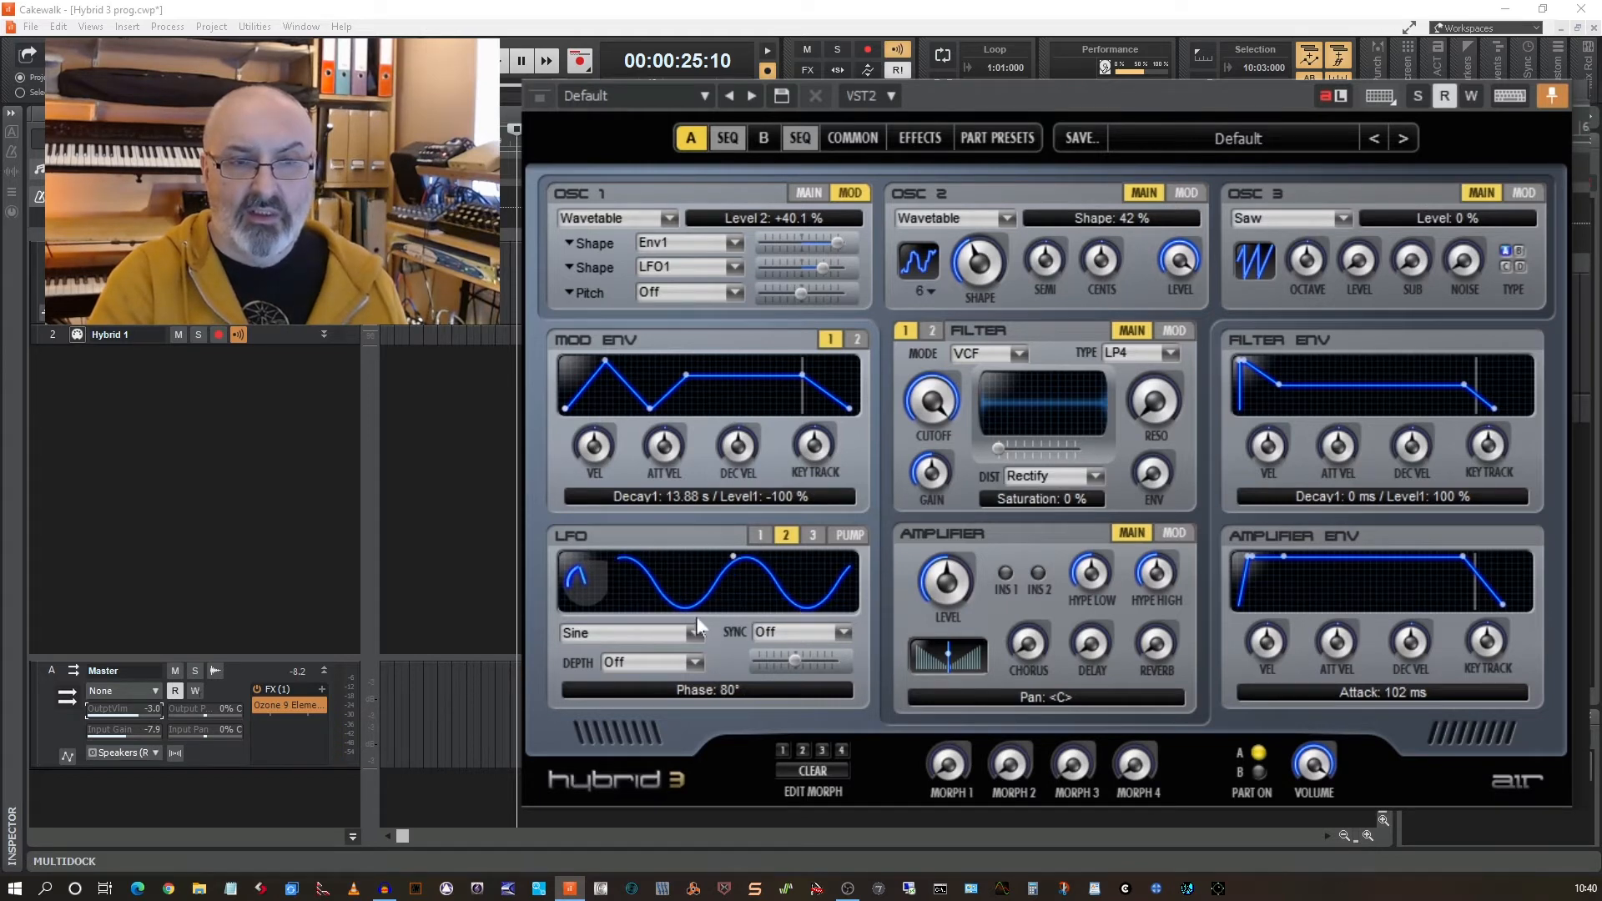
{"action": "left_click_drag", "start_coordinate": [731, 554], "coordinate": [798, 558]}
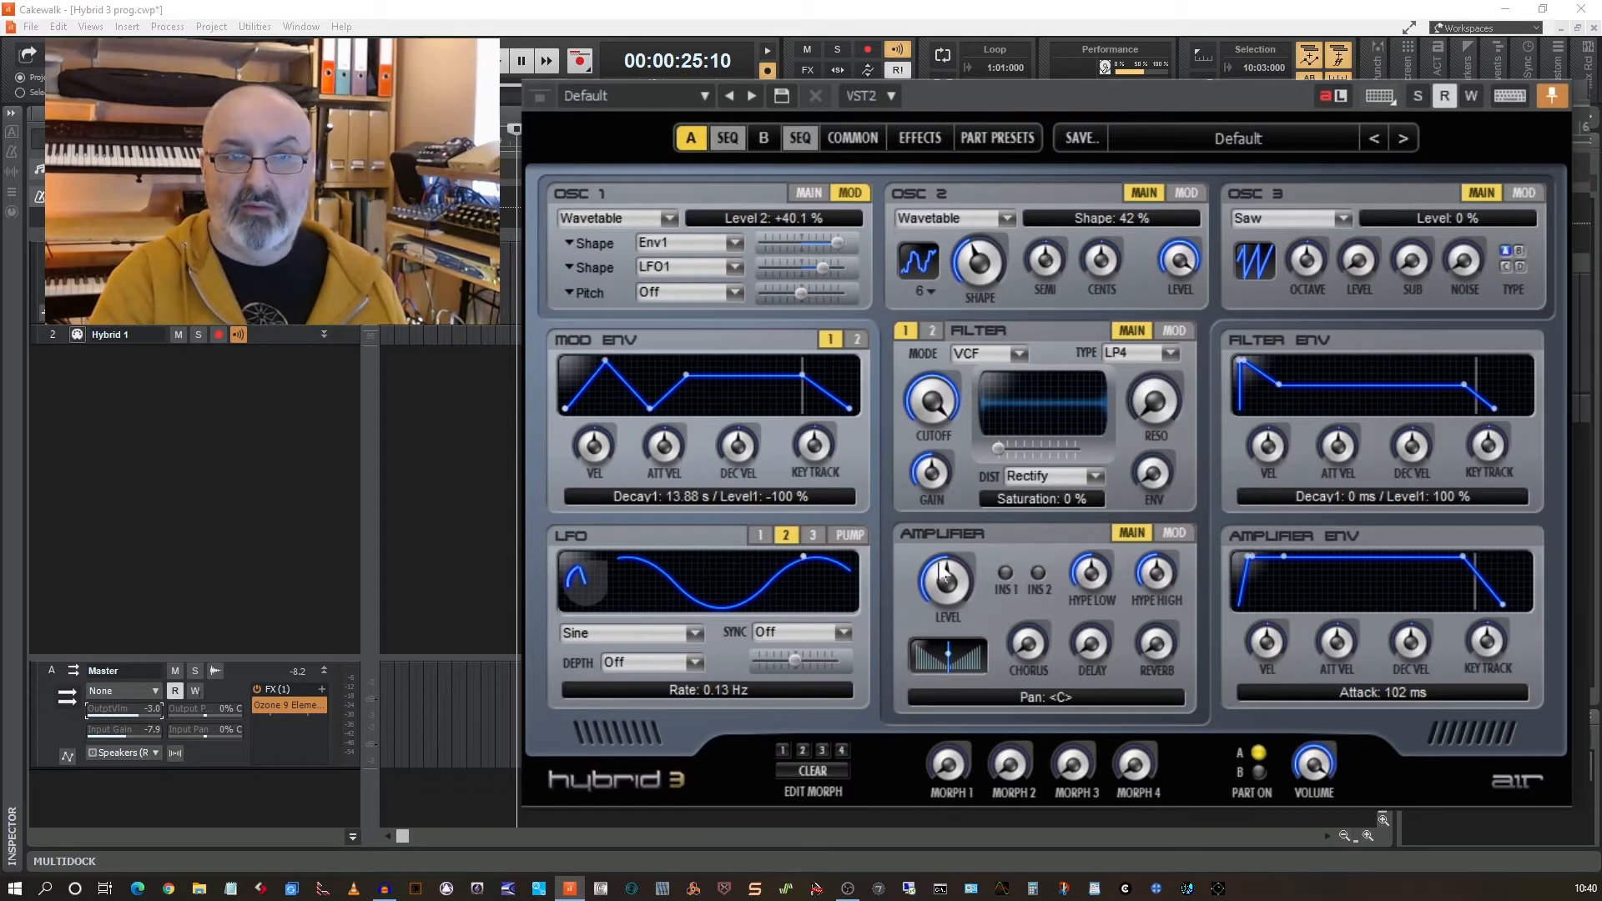
Route LFO2 to oscillator 2's Shape in its first modulation slot with a level of +40.1 %.
{"action": "left_click", "coordinate": [1189, 194]}
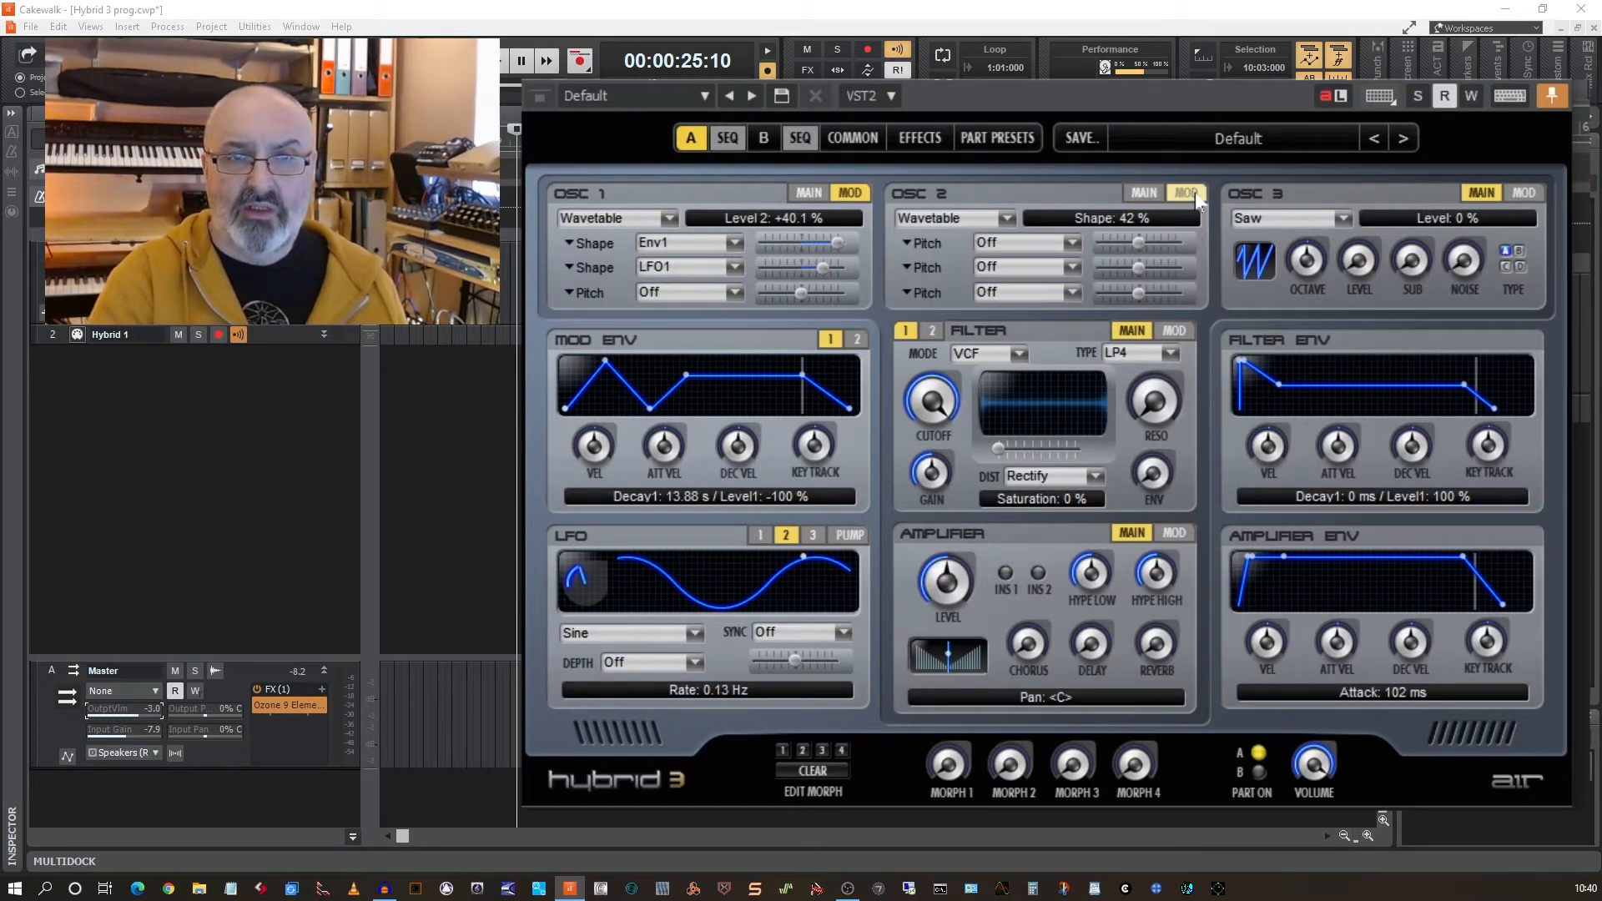
{"action": "left_click", "coordinate": [1073, 242]}
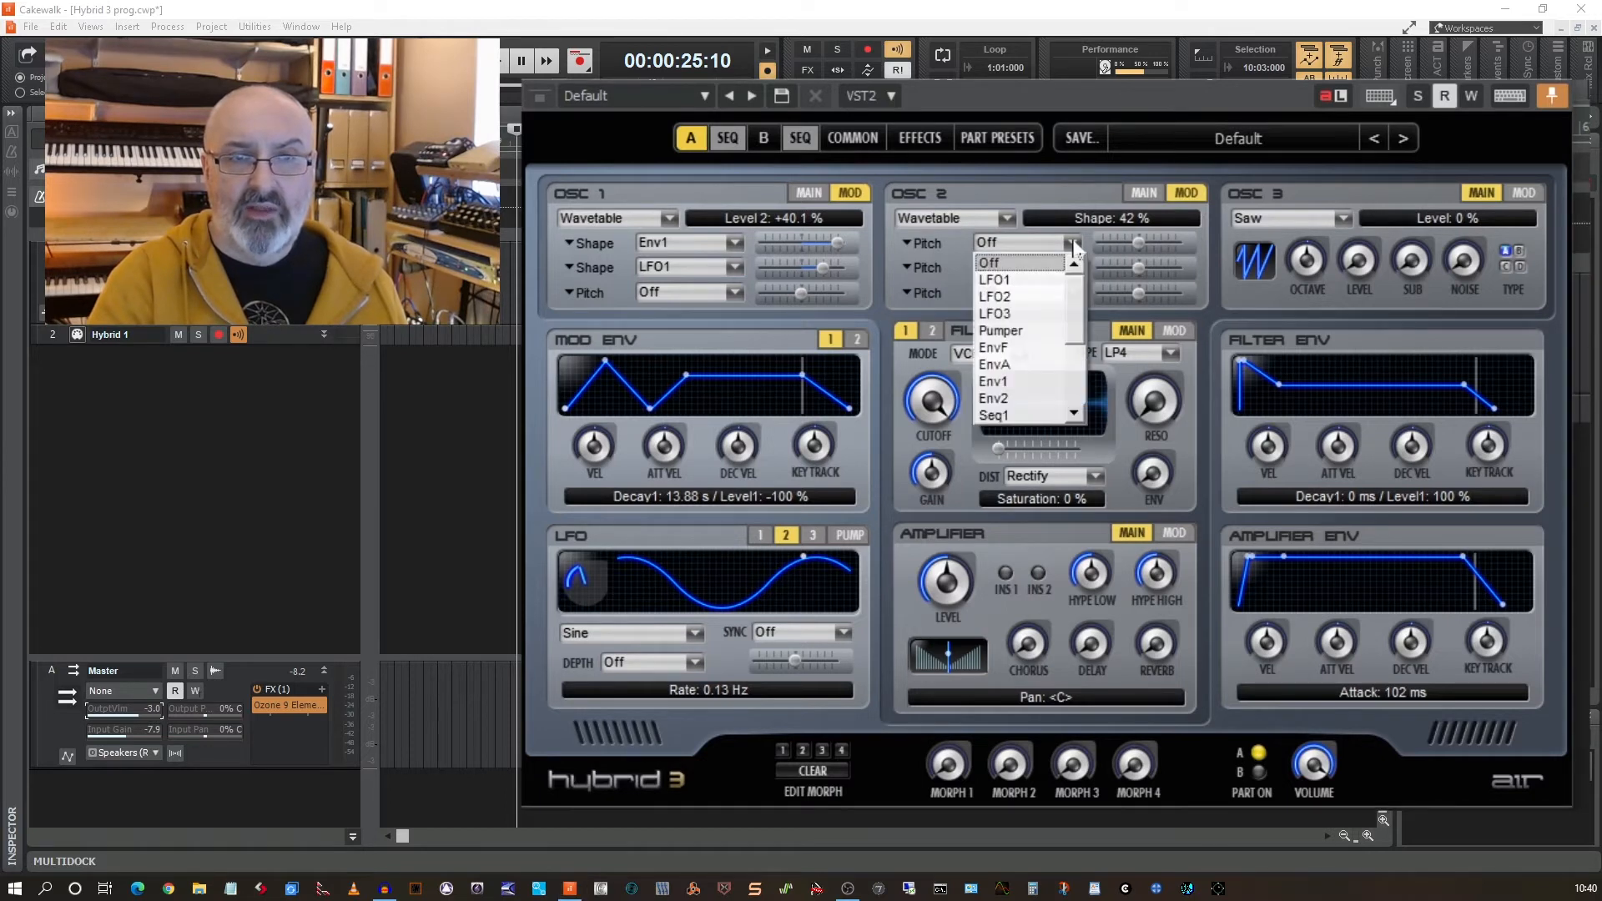
{"action": "left_click", "coordinate": [1014, 296]}
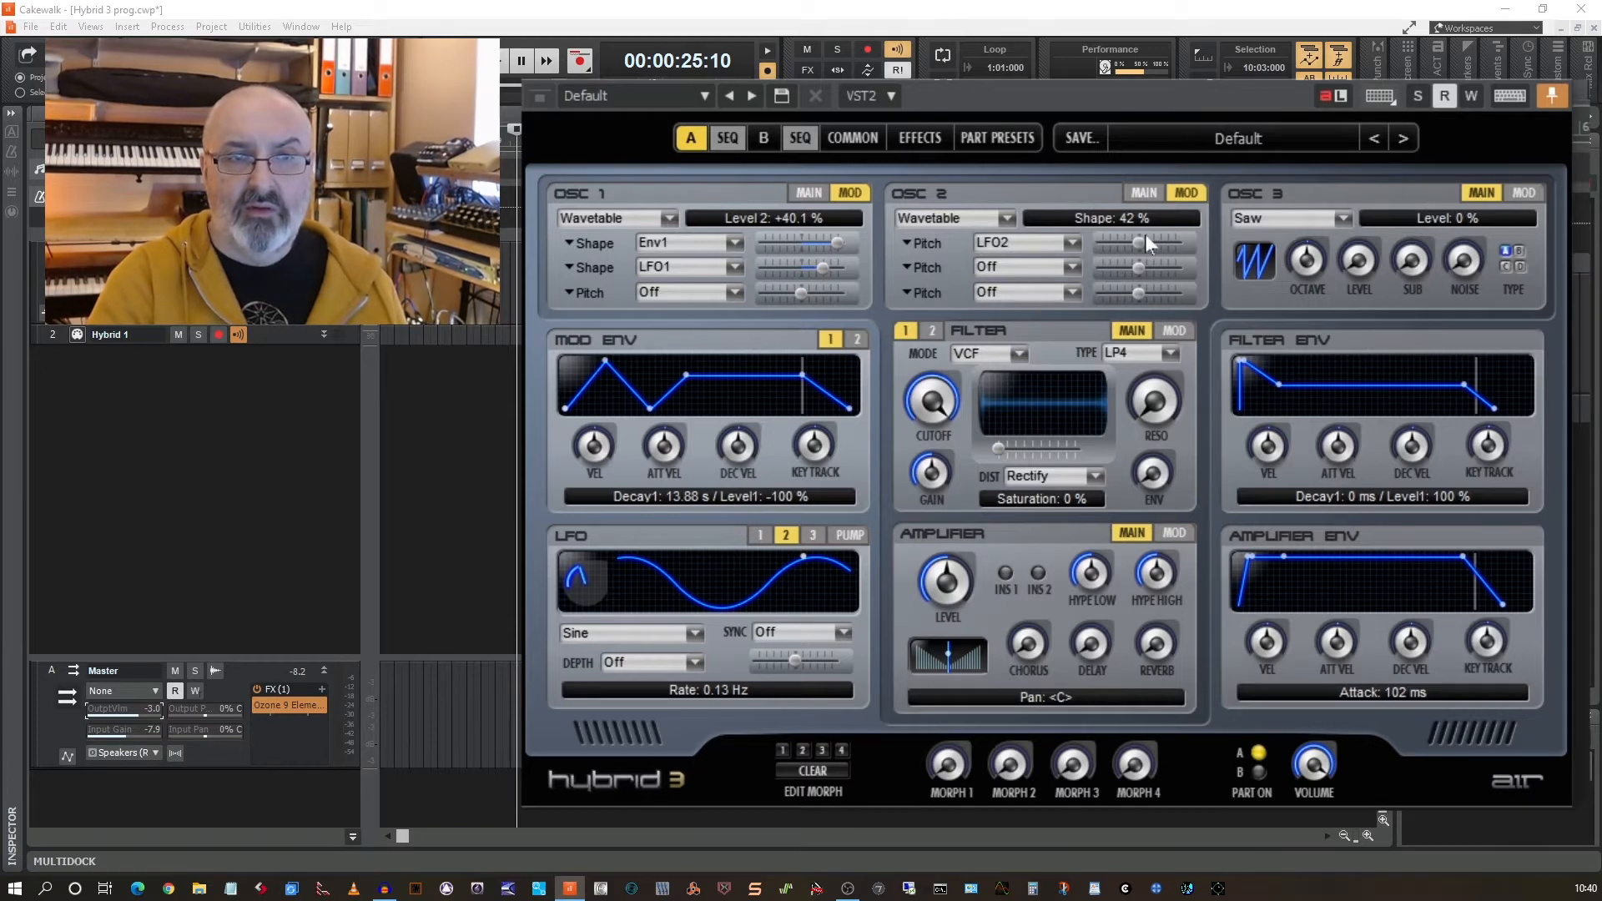
{"action": "left_click", "coordinate": [915, 244]}
{"action": "left_click", "coordinate": [931, 280]}
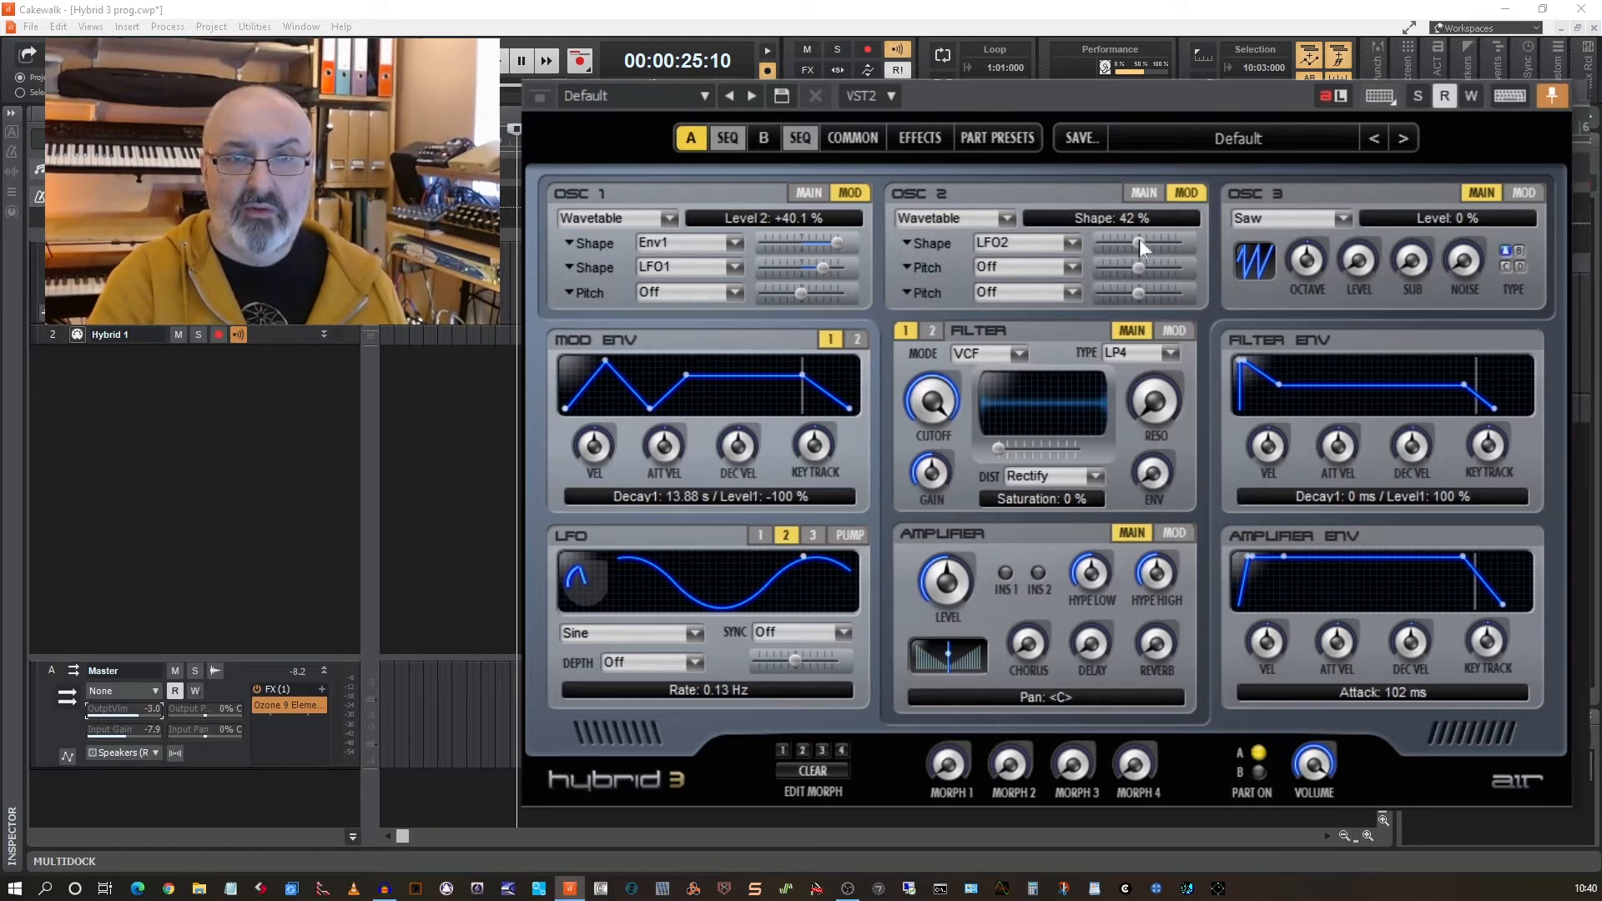
{"action": "left_click_drag", "start_coordinate": [1139, 239], "coordinate": [1169, 239]}
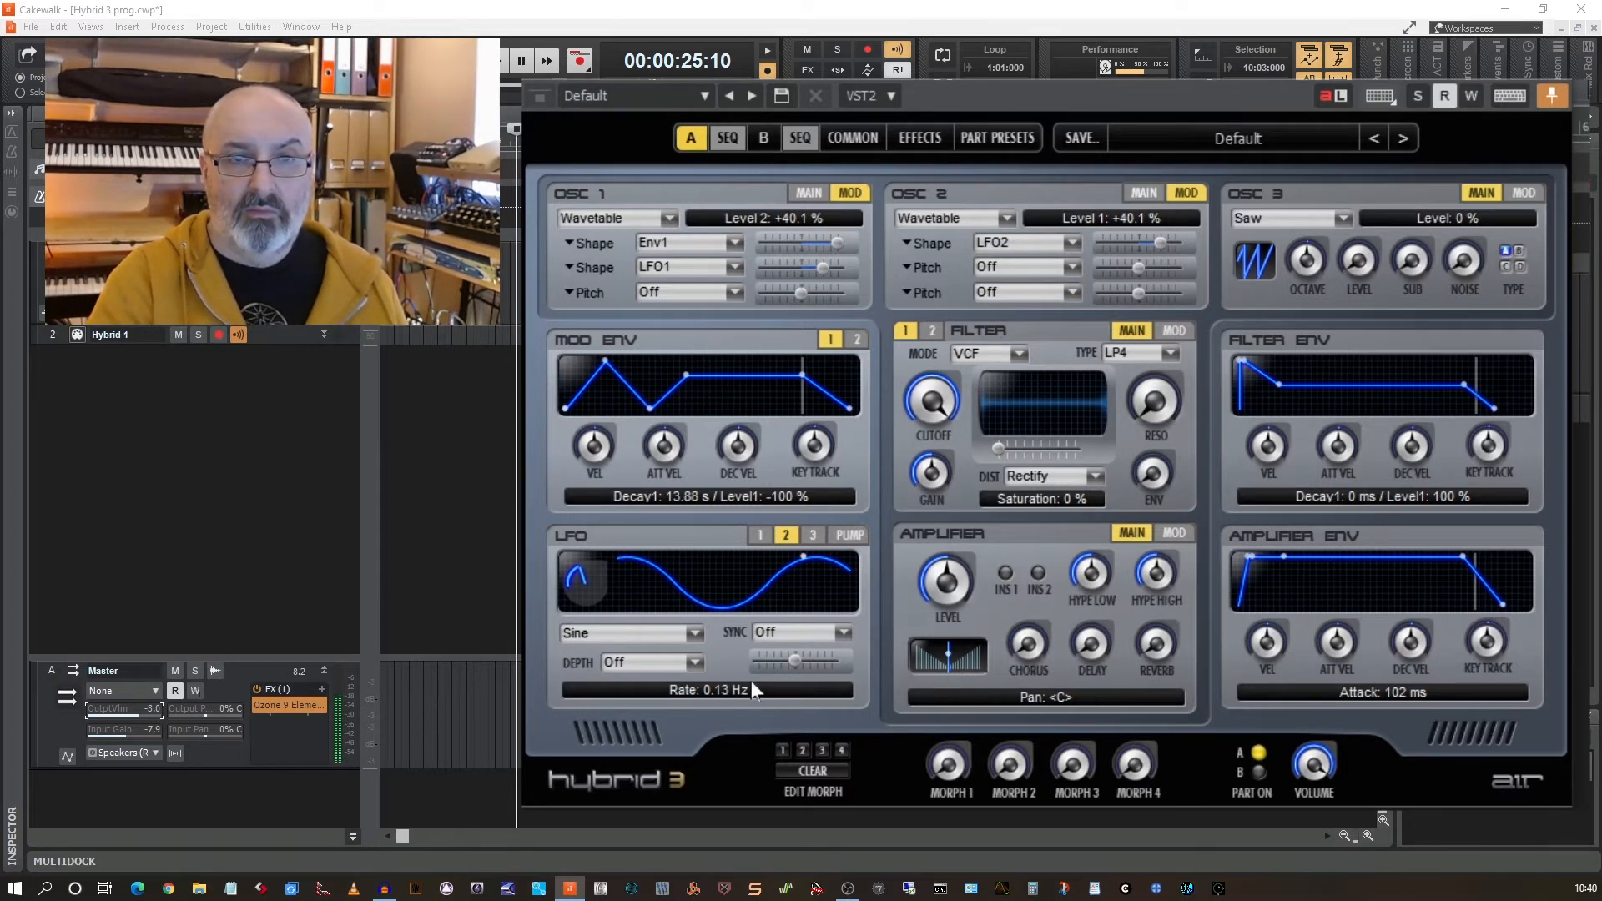
Return oscillator 2 to its main parameters after rechecking its modulation assignments.
{"action": "left_click", "coordinate": [1142, 195]}
{"action": "left_click", "coordinate": [1177, 195]}
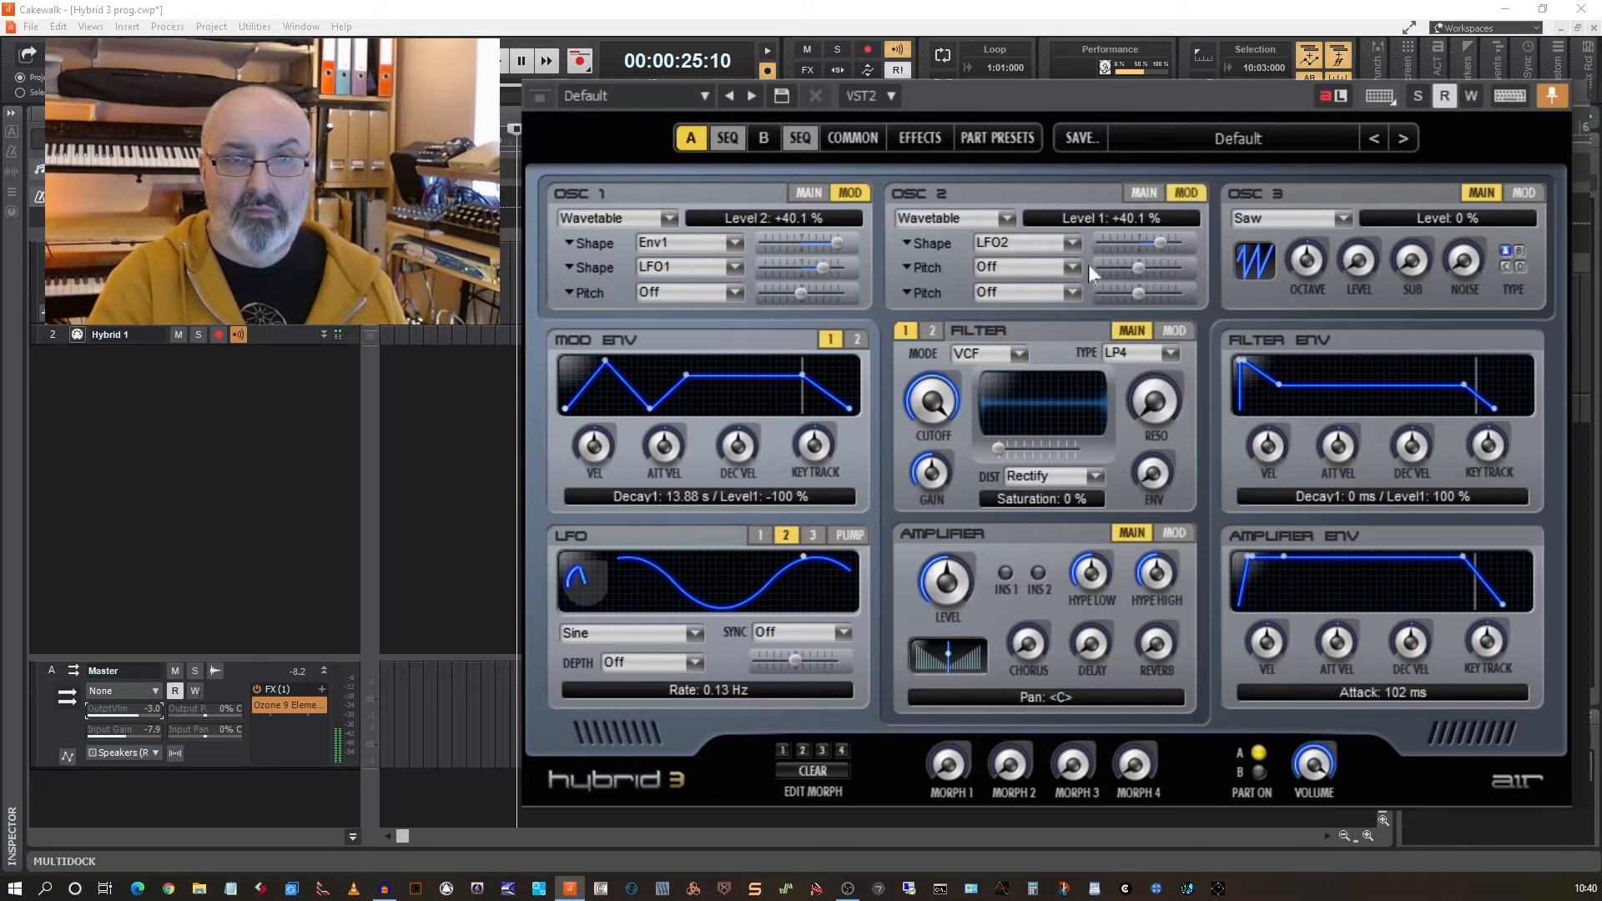
{"action": "left_click", "coordinate": [1140, 194]}
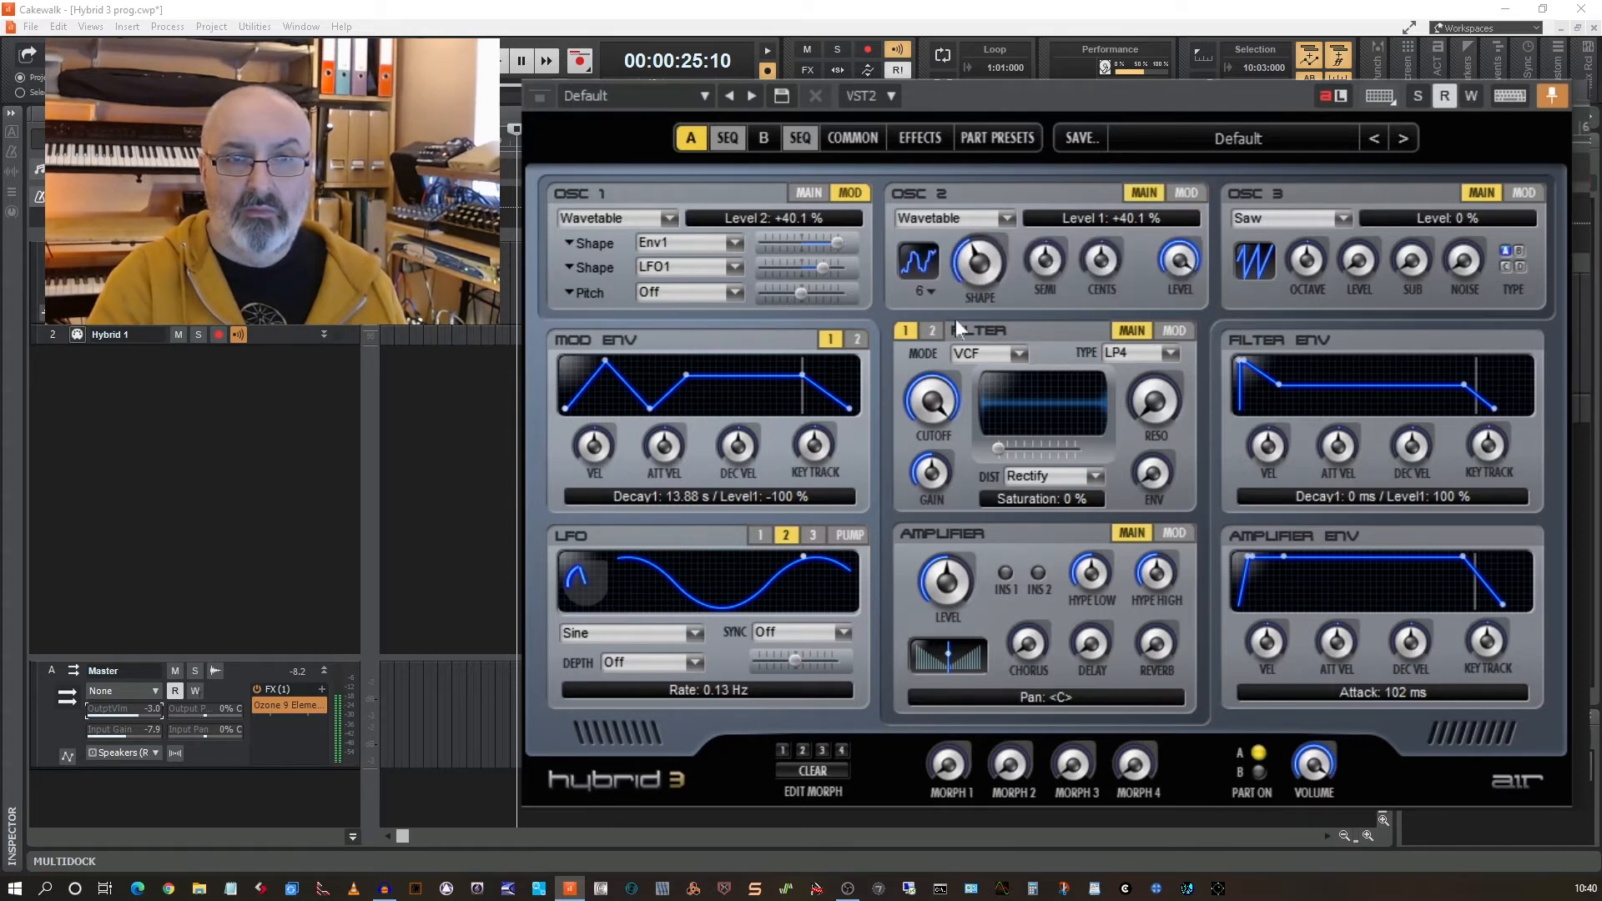
Show oscillator 1's main parameters and assign the LFO2 modulation in oscillator 2's second slot to Shape.
{"action": "left_click", "coordinate": [810, 194]}
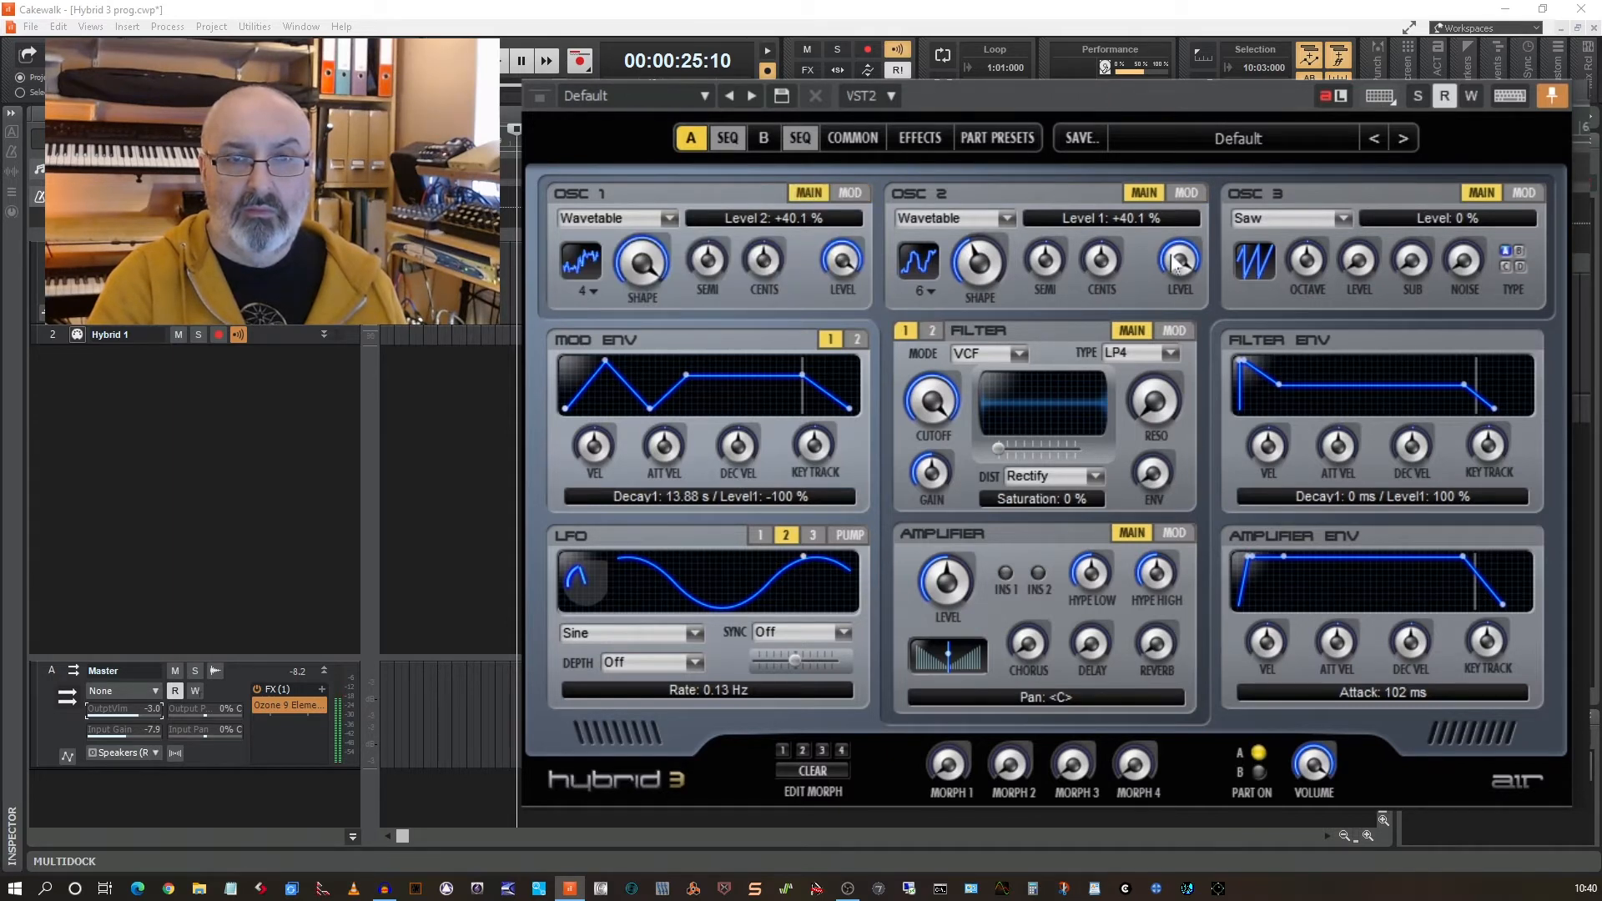
{"action": "left_click_drag", "start_coordinate": [1177, 260], "coordinate": [1225, 581]}
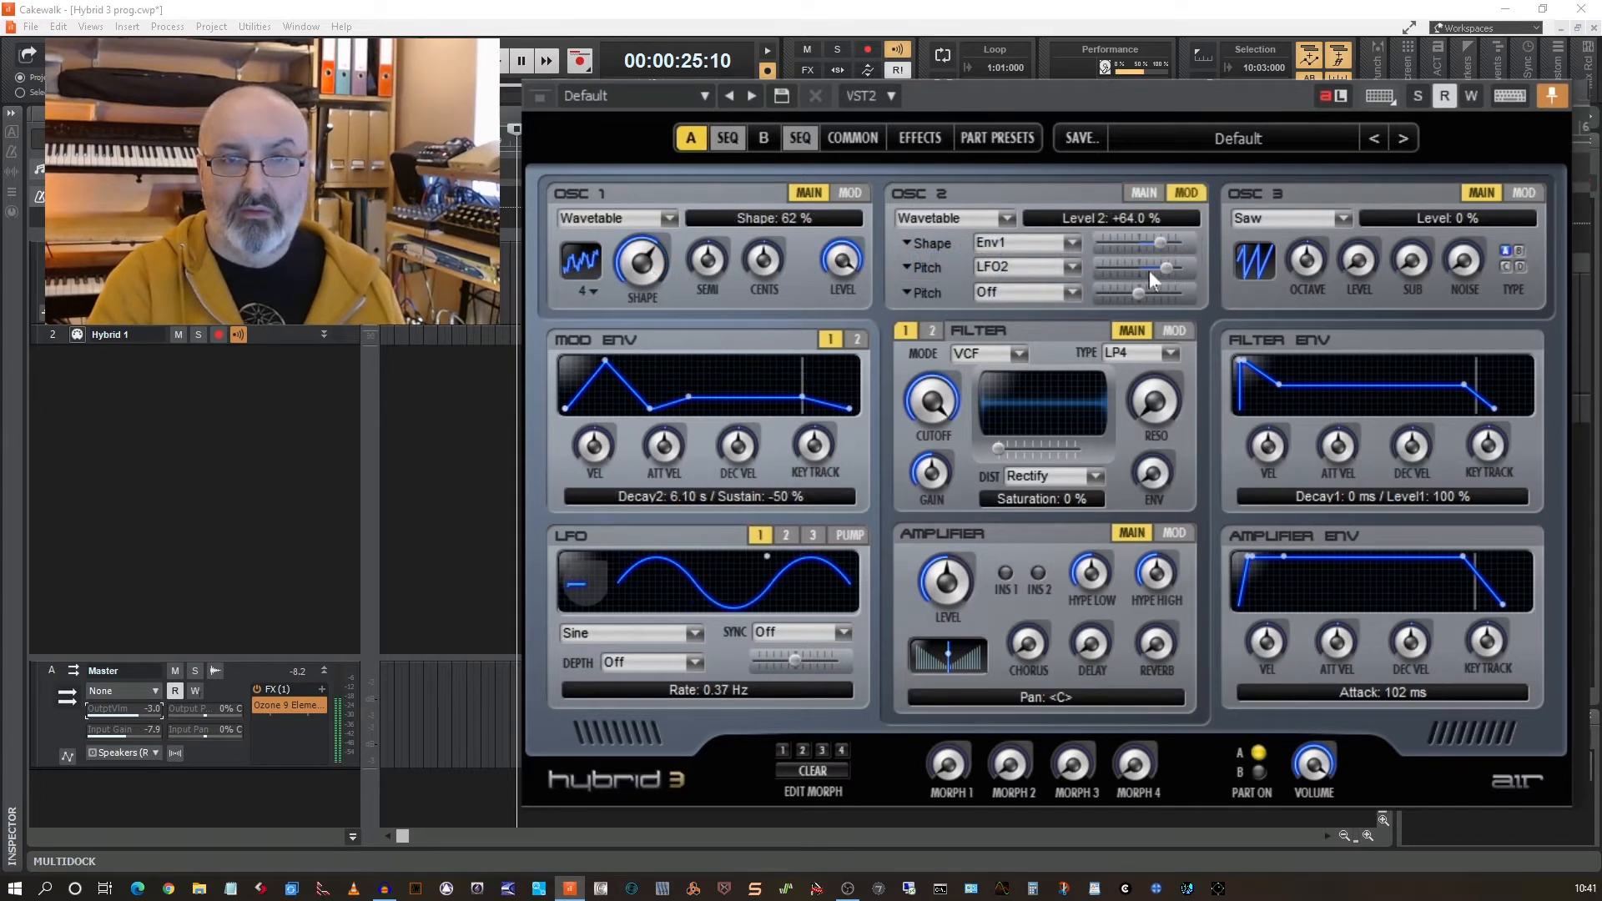
{"action": "left_click", "coordinate": [910, 266]}
{"action": "left_click", "coordinate": [927, 306]}
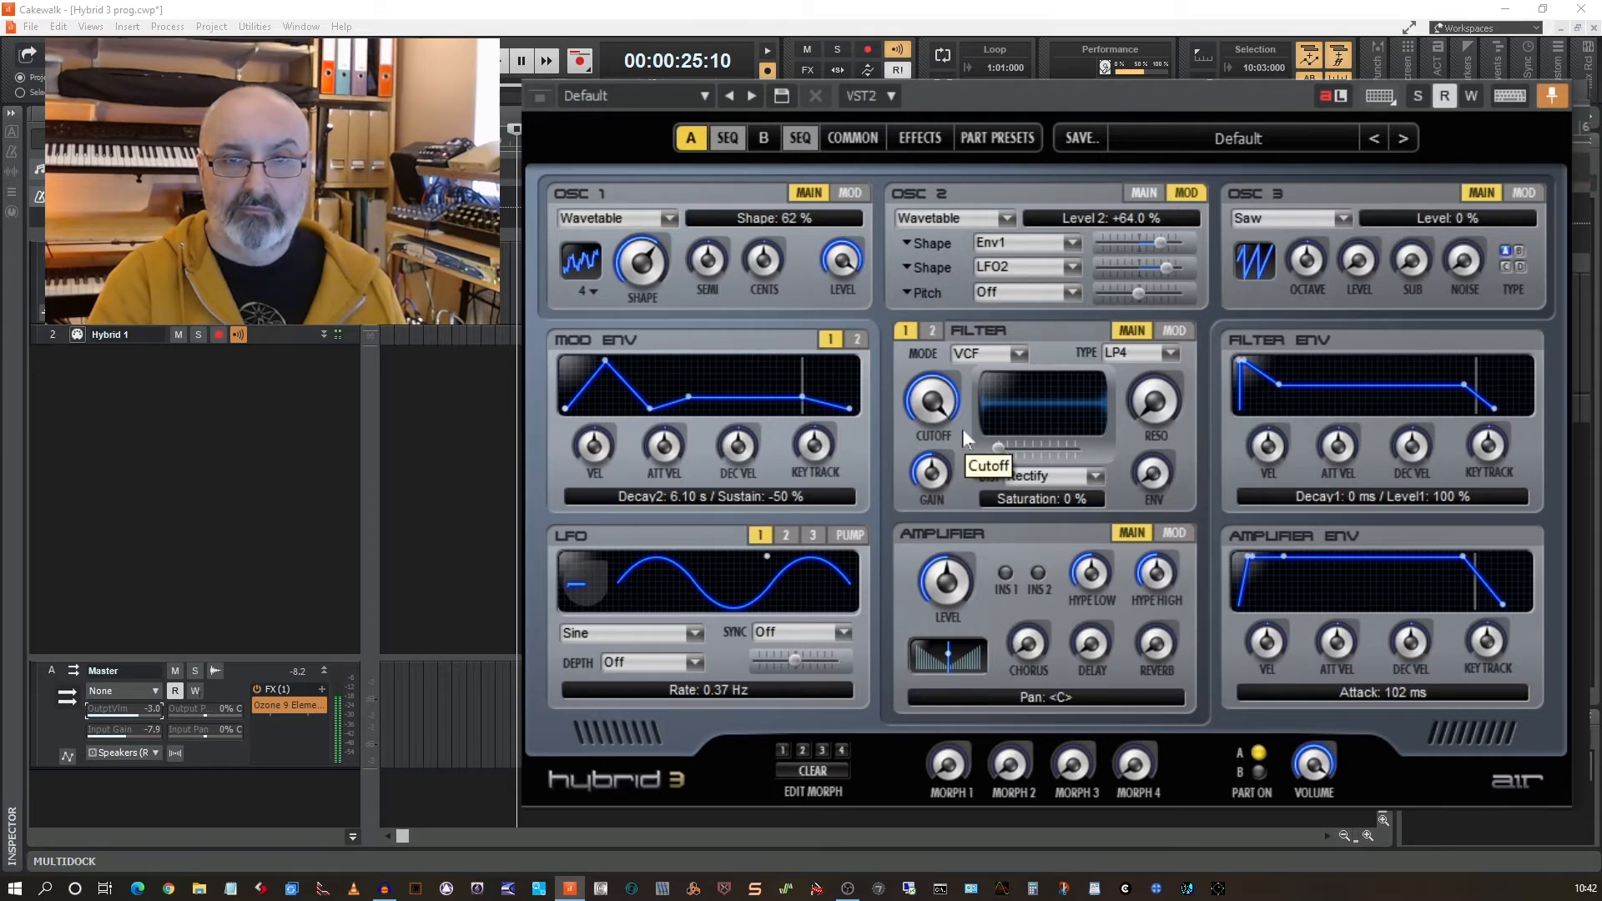
Set oscillator 3 to the Squ waveform at 59 % level with no sub, and add type D noise at 22 %.
{"action": "left_click_drag", "start_coordinate": [1410, 261], "coordinate": [1367, 158]}
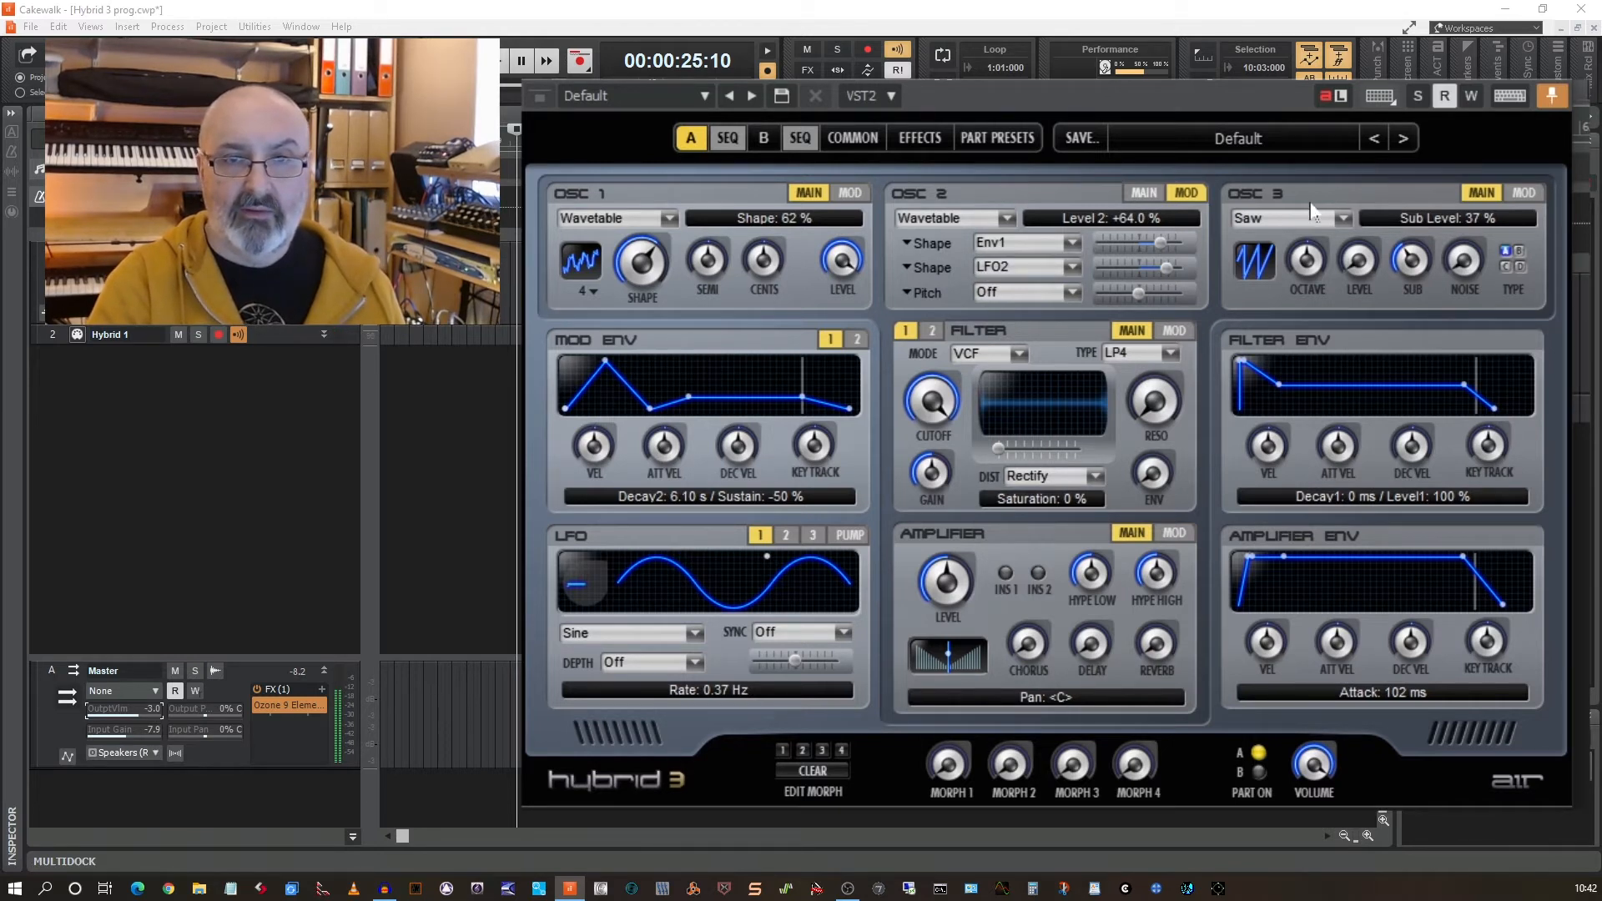
{"action": "left_click_drag", "start_coordinate": [1409, 261], "coordinate": [1395, 366]}
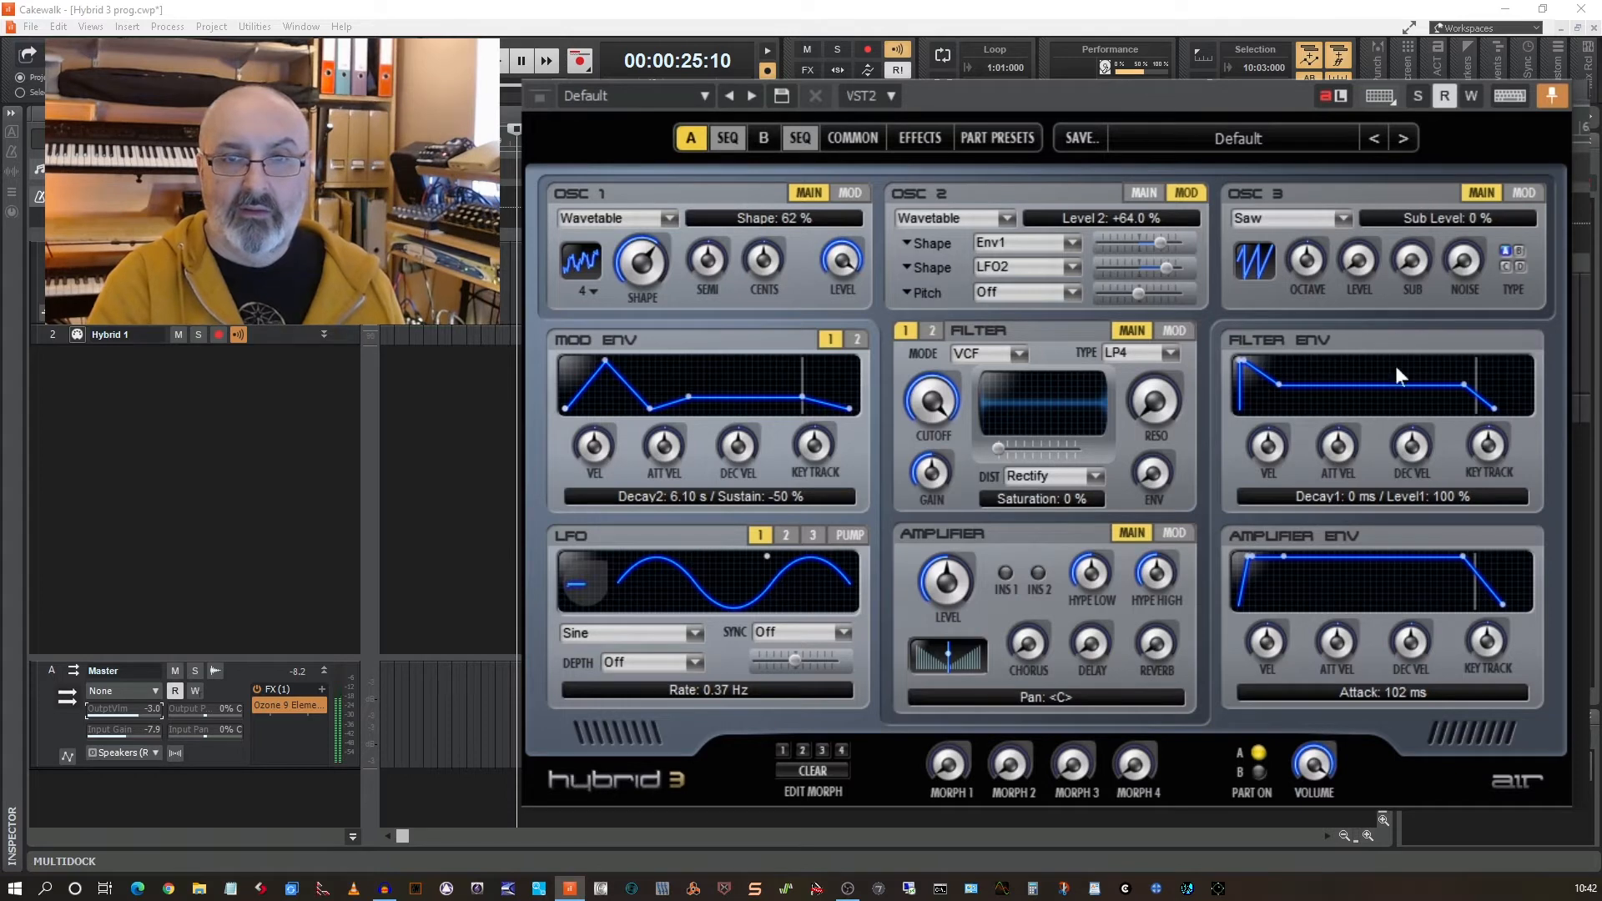
{"action": "left_click", "coordinate": [1344, 218]}
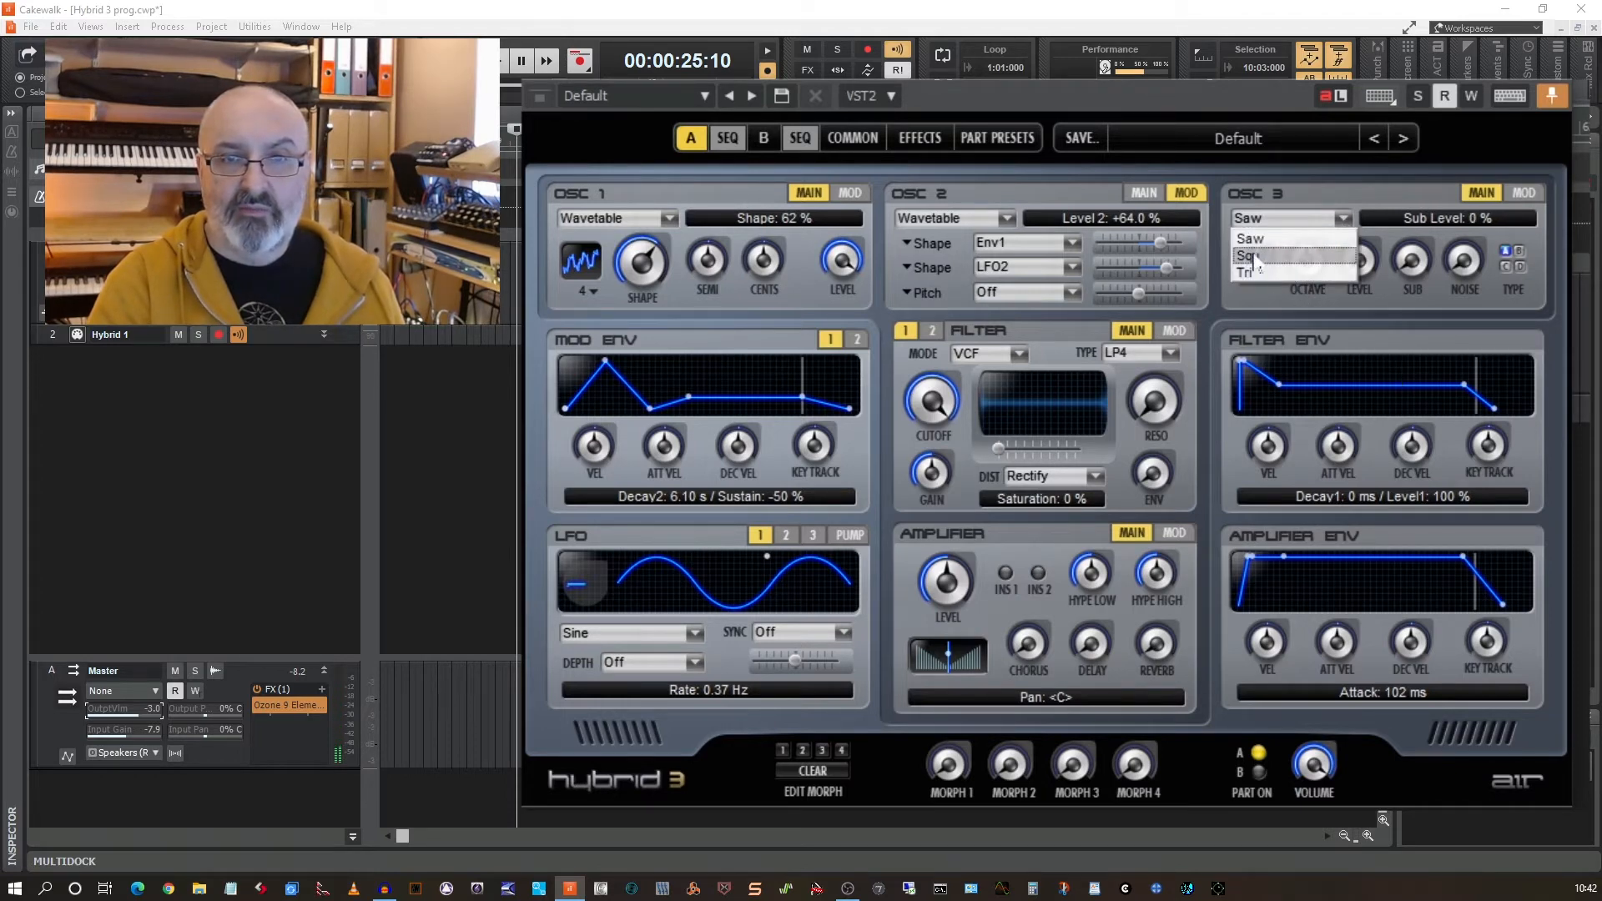
{"action": "left_click", "coordinate": [1255, 246]}
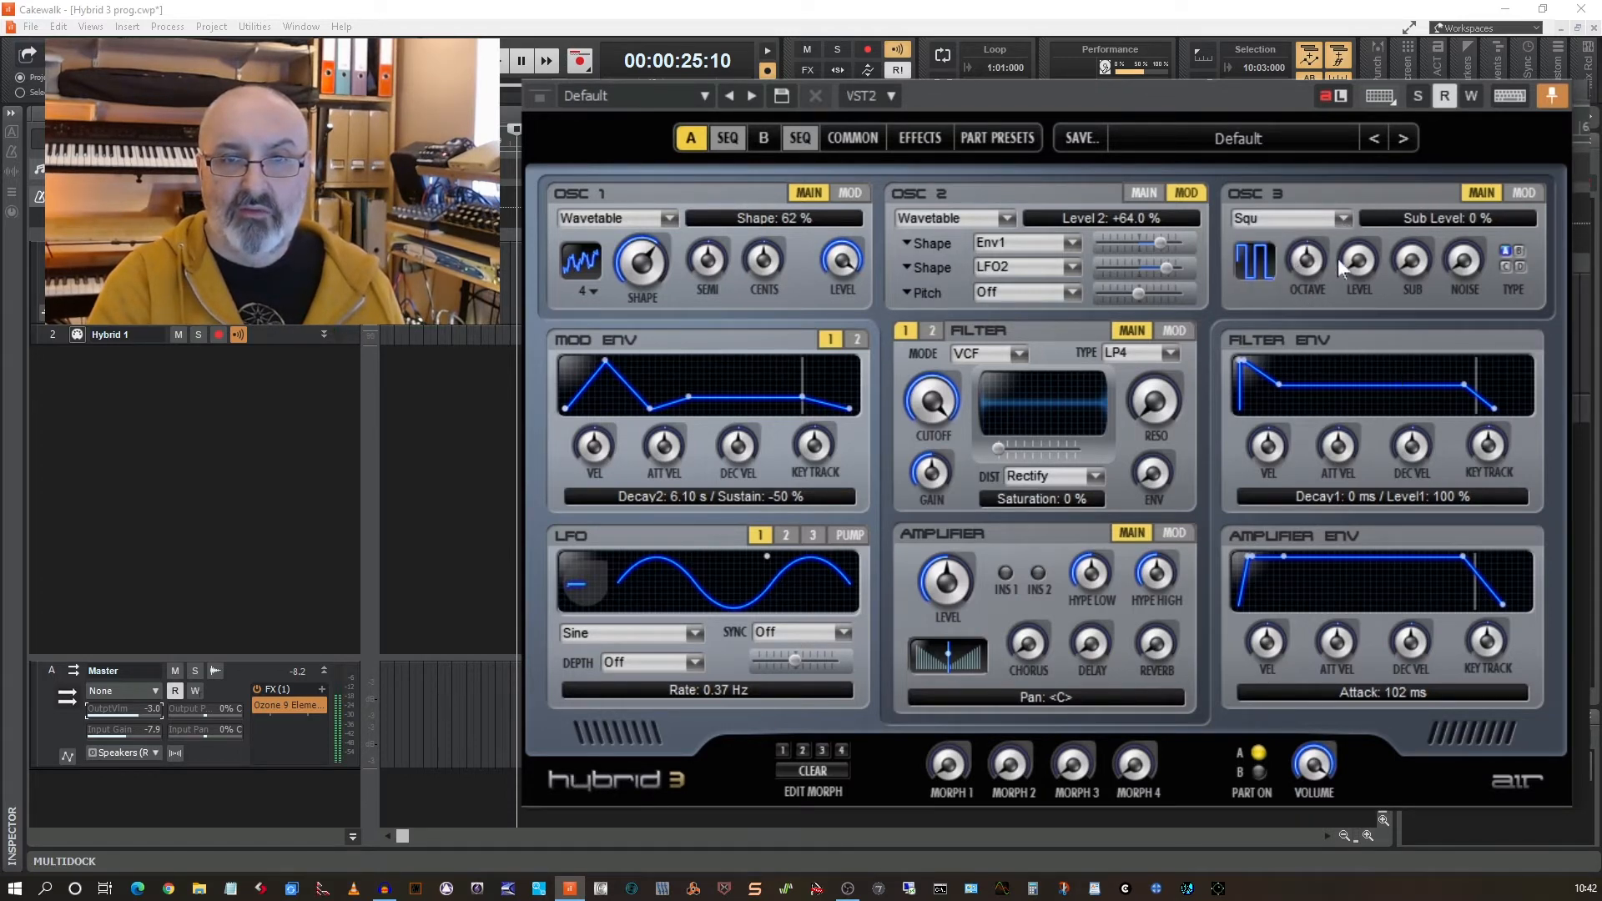
{"action": "left_click_drag", "start_coordinate": [1348, 264], "coordinate": [1305, 102]}
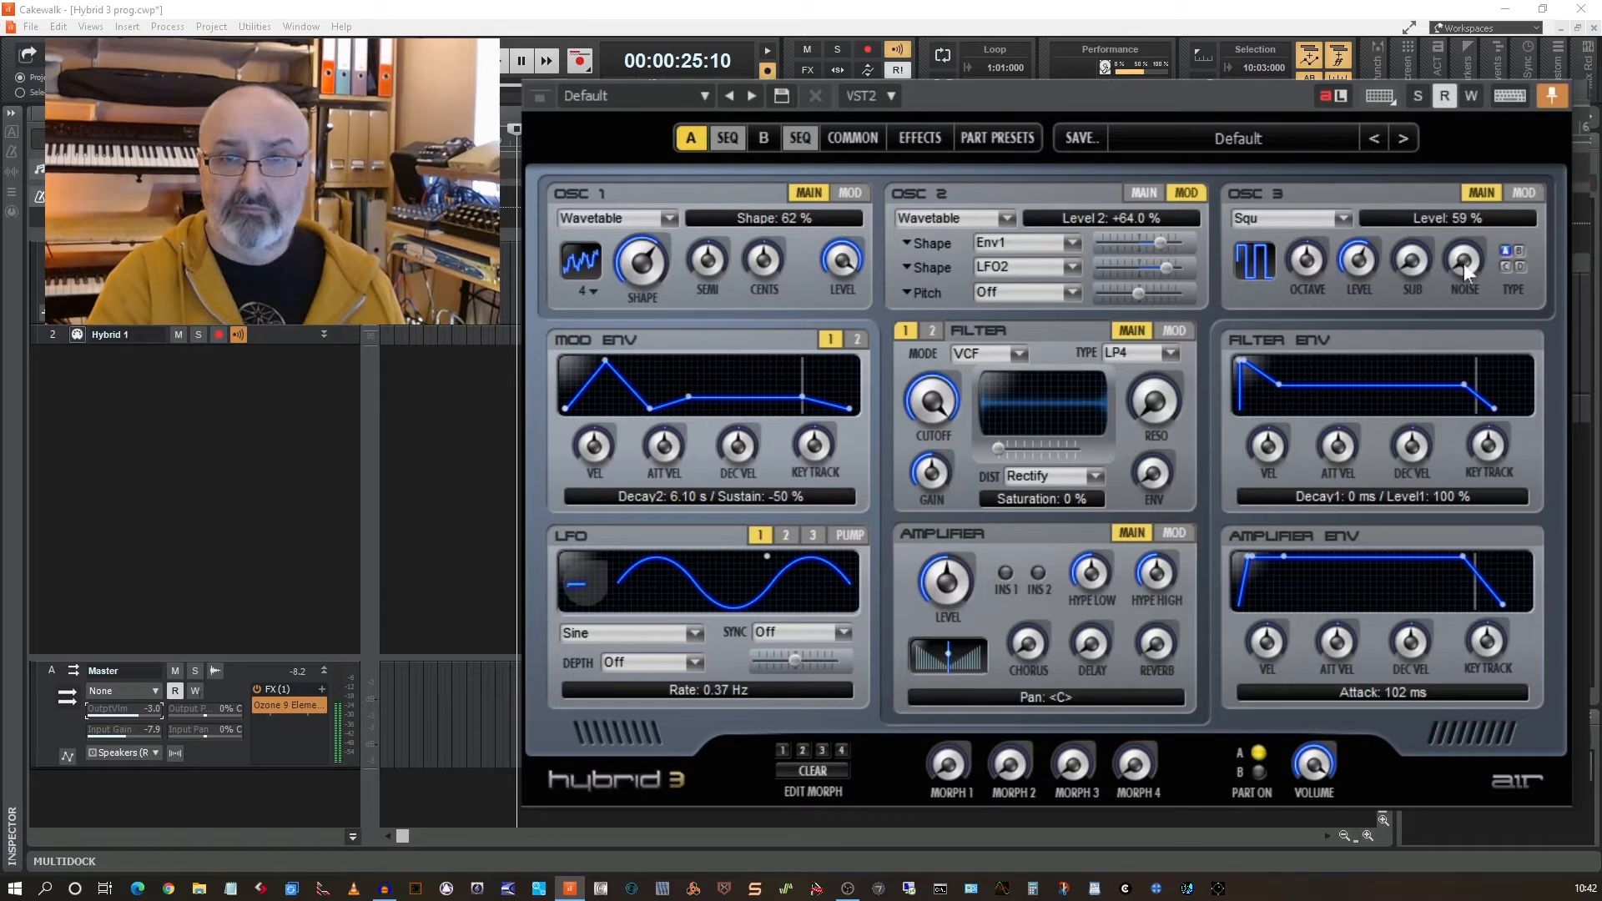
{"action": "left_click", "coordinate": [1520, 266]}
{"action": "left_click_drag", "start_coordinate": [1466, 275], "coordinate": [1402, 188]}
Set filter 1's cutoff to 62 % and look through its available filter types.
{"action": "left_click_drag", "start_coordinate": [933, 401], "coordinate": [925, 498]}
{"action": "left_click", "coordinate": [1170, 359]}
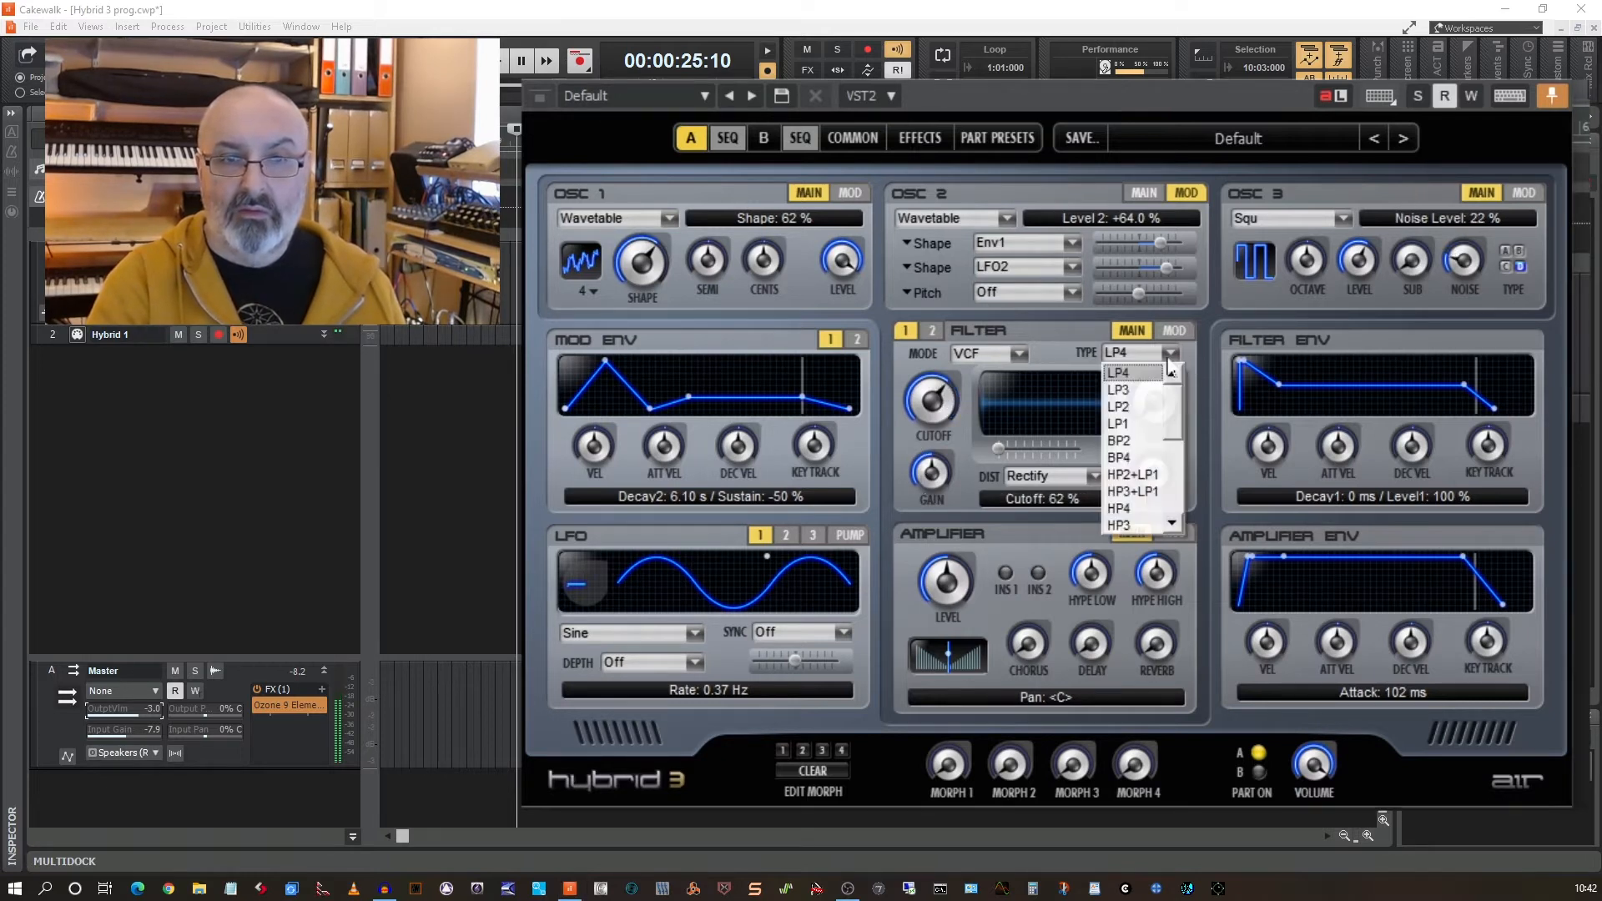
{"action": "scroll", "coordinate": [1175, 438], "scroll_direction": "down", "scroll_amount": 2}
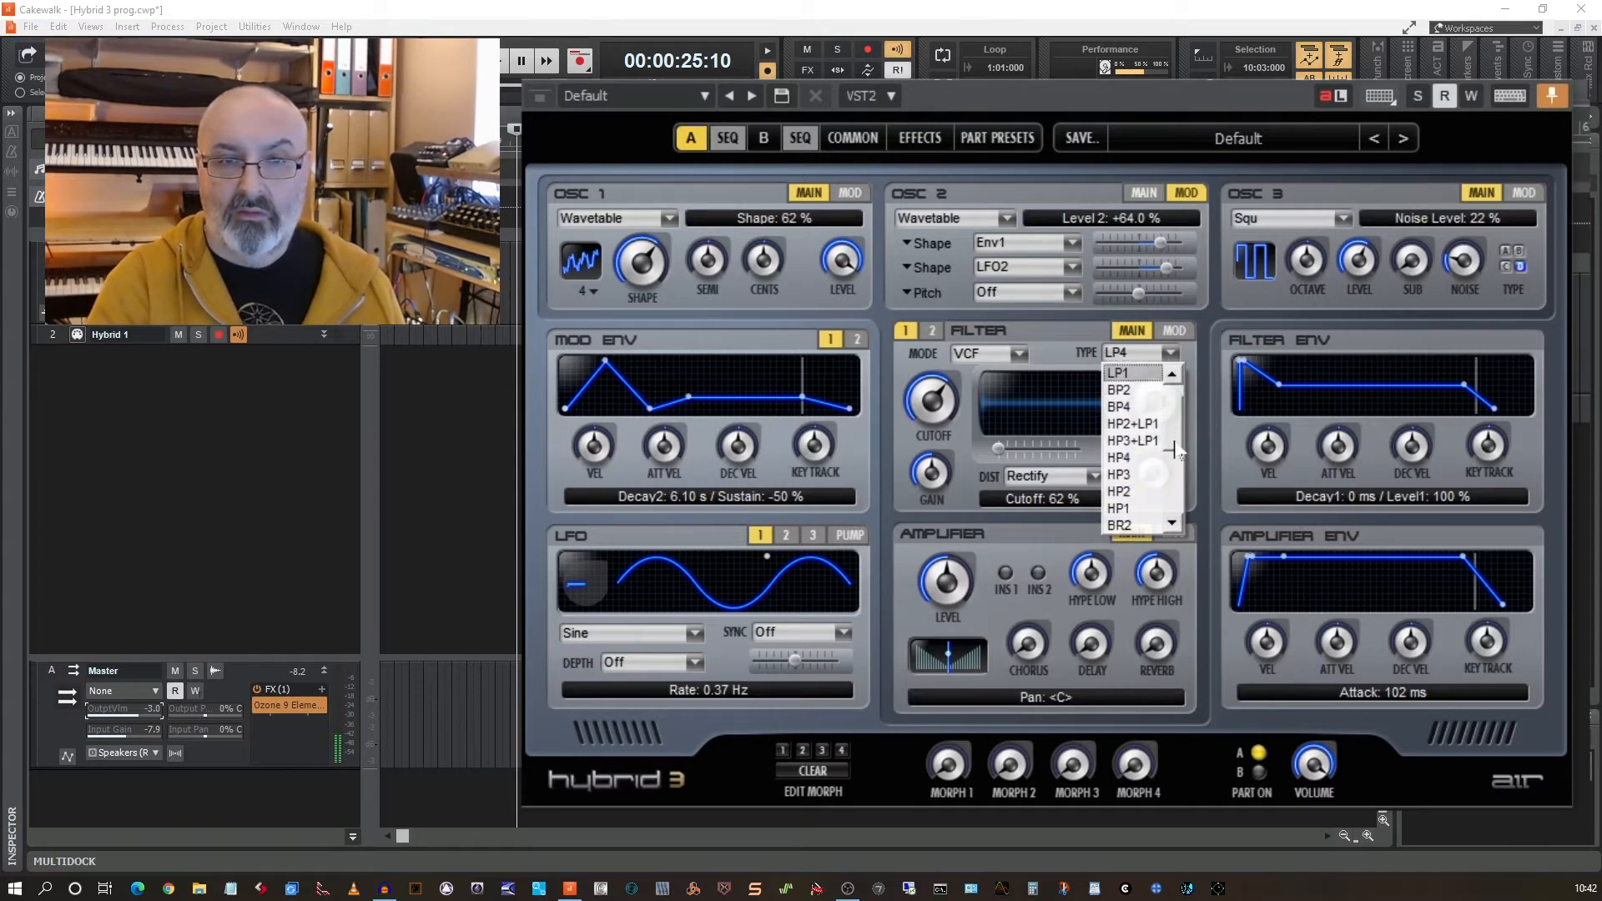
{"action": "left_click_drag", "start_coordinate": [1173, 453], "coordinate": [1172, 474]}
{"action": "left_click_drag", "start_coordinate": [1173, 474], "coordinate": [1170, 512]}
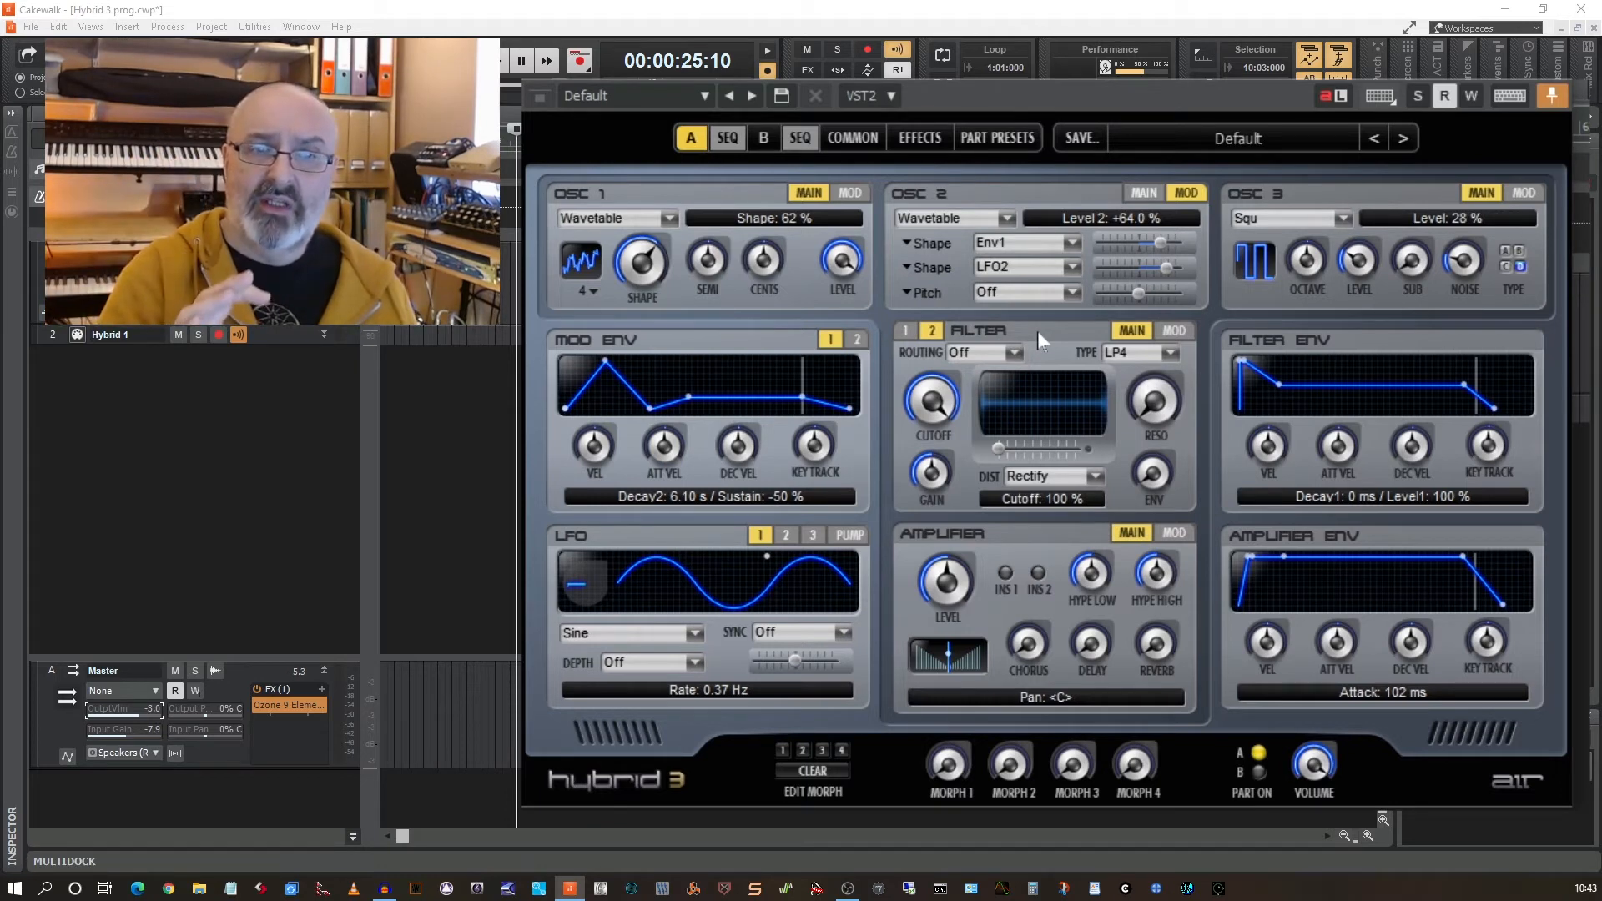
Change filter 1 to type LP3 and raise its resonance.
{"action": "left_click", "coordinate": [906, 330]}
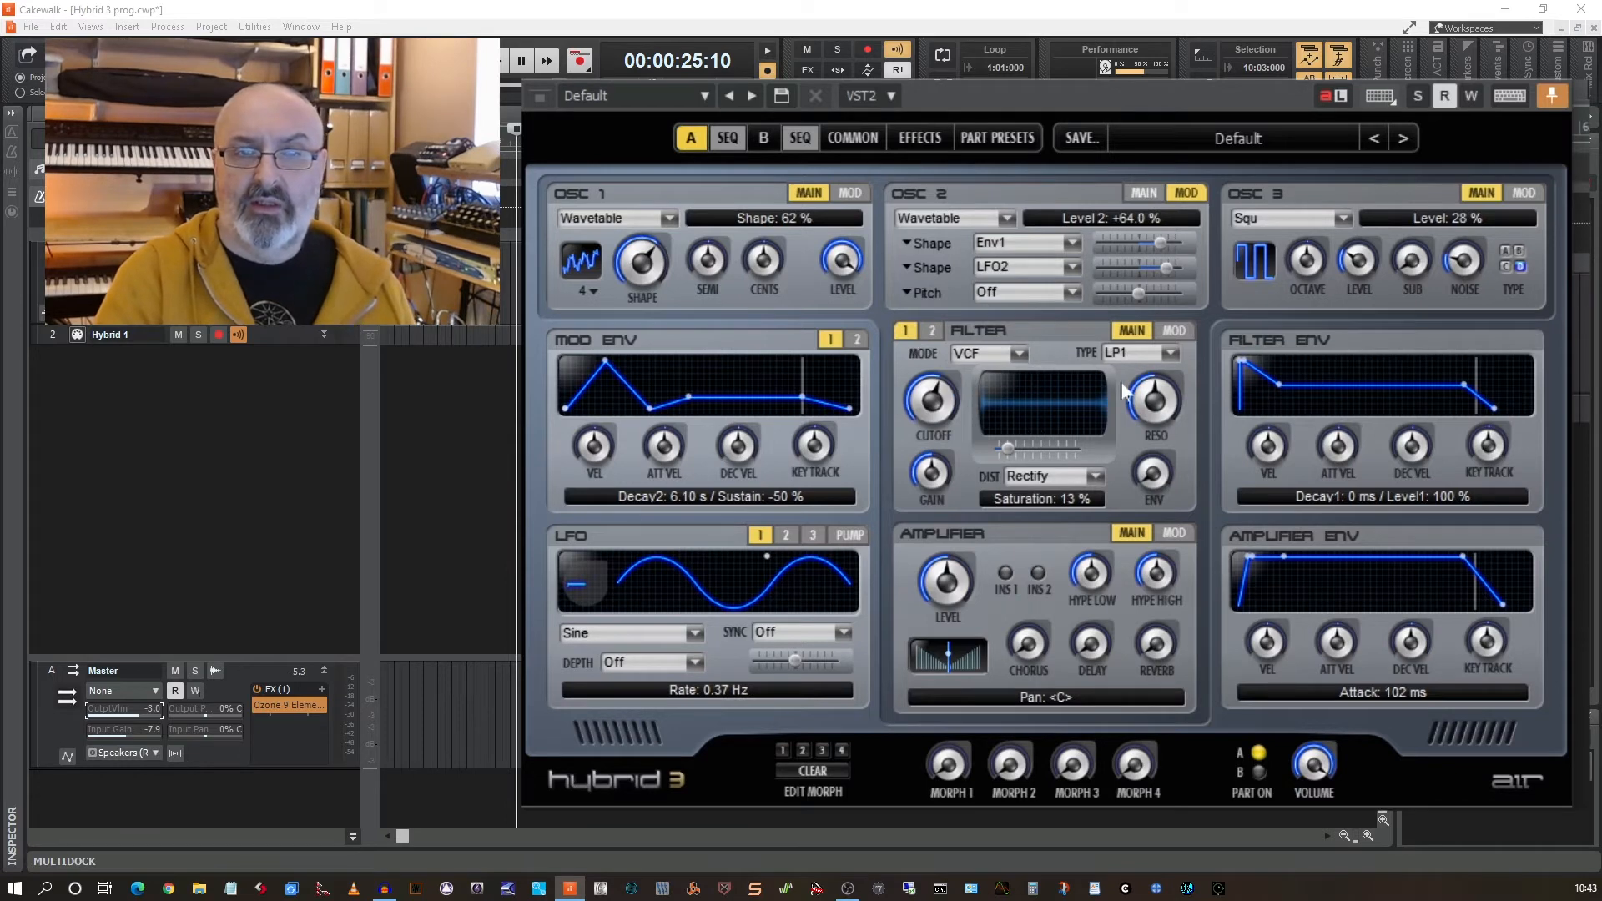
{"action": "left_click", "coordinate": [1172, 353]}
{"action": "left_click", "coordinate": [1143, 390]}
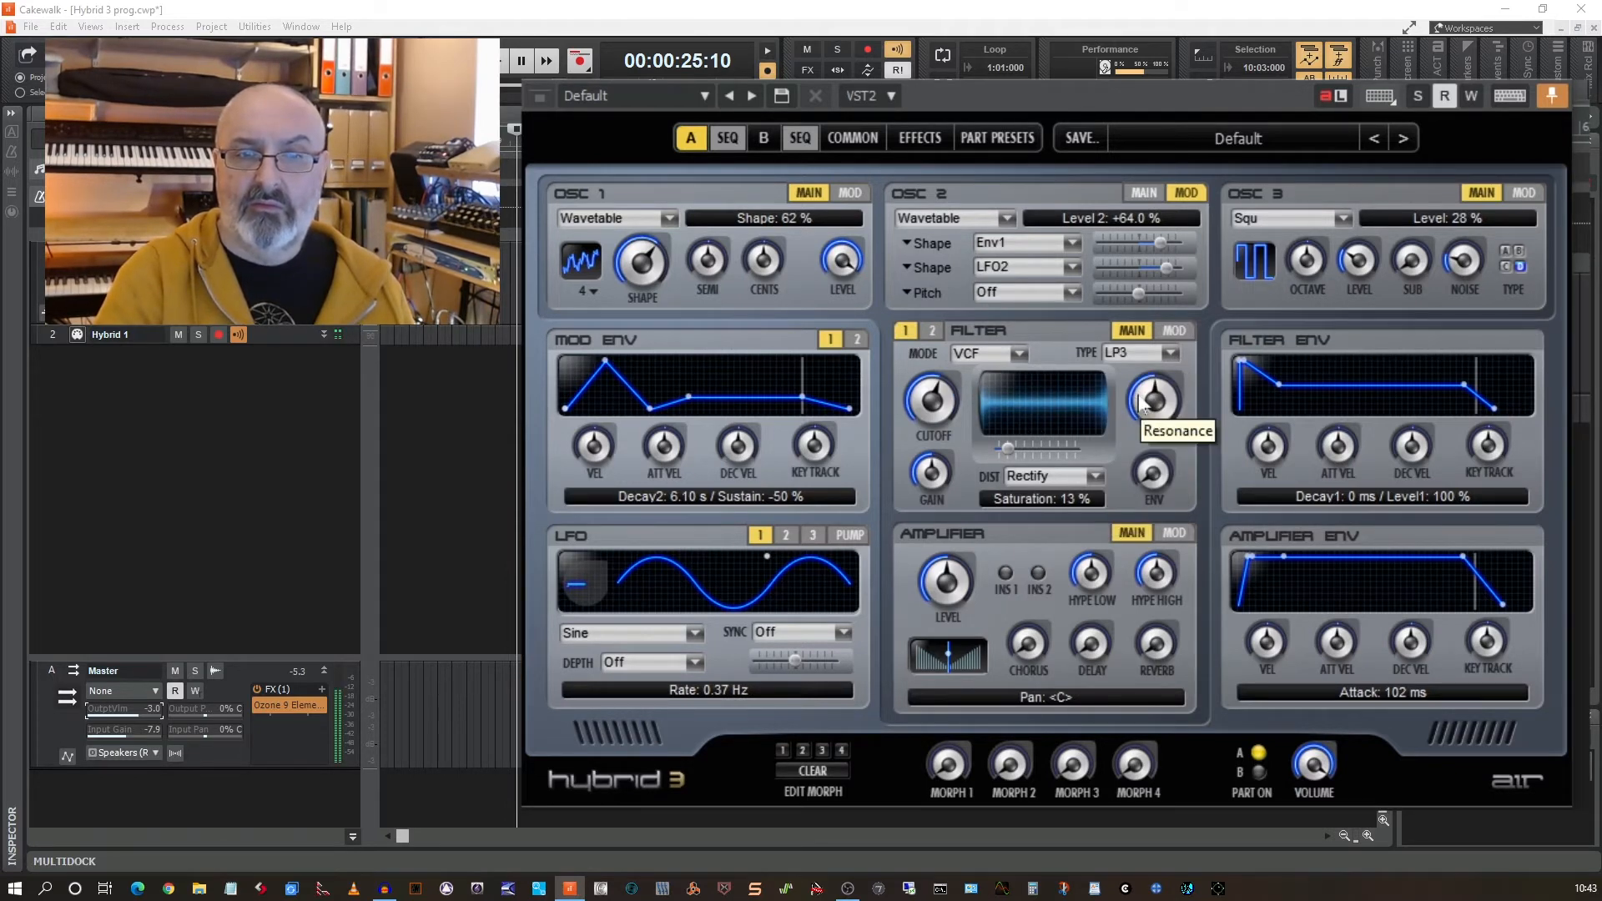
{"action": "left_click_drag", "start_coordinate": [1137, 388], "coordinate": [1118, 332]}
Activate filter 2 with parallel routing and set its type to HP4.
{"action": "left_click", "coordinate": [931, 330]}
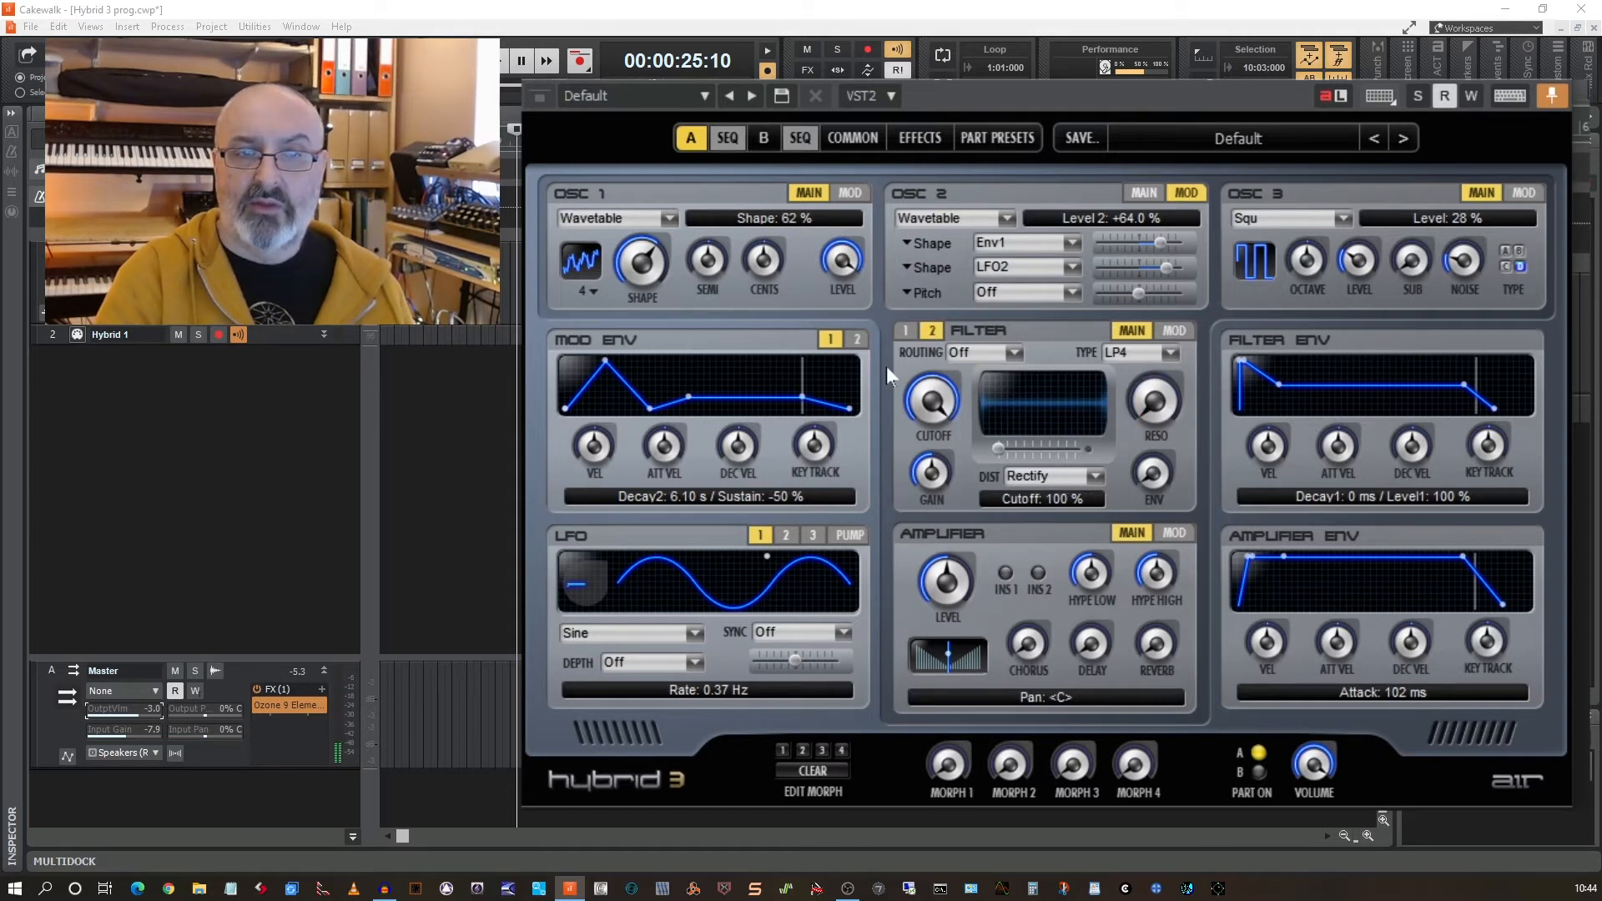
{"action": "left_click", "coordinate": [1014, 353]}
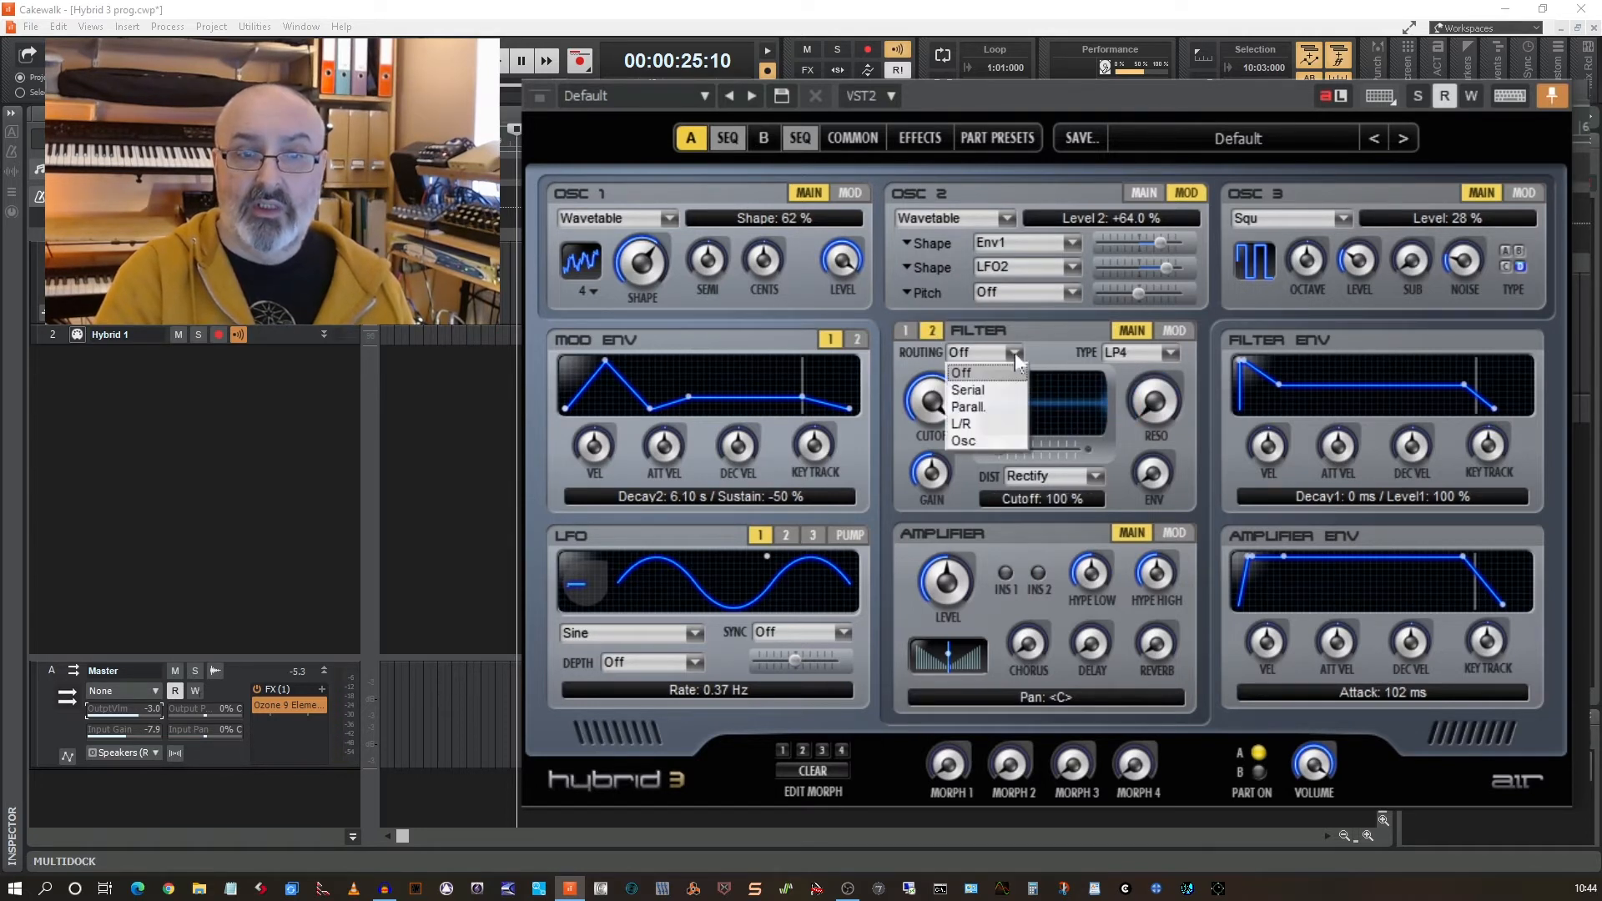
{"action": "left_click", "coordinate": [979, 402]}
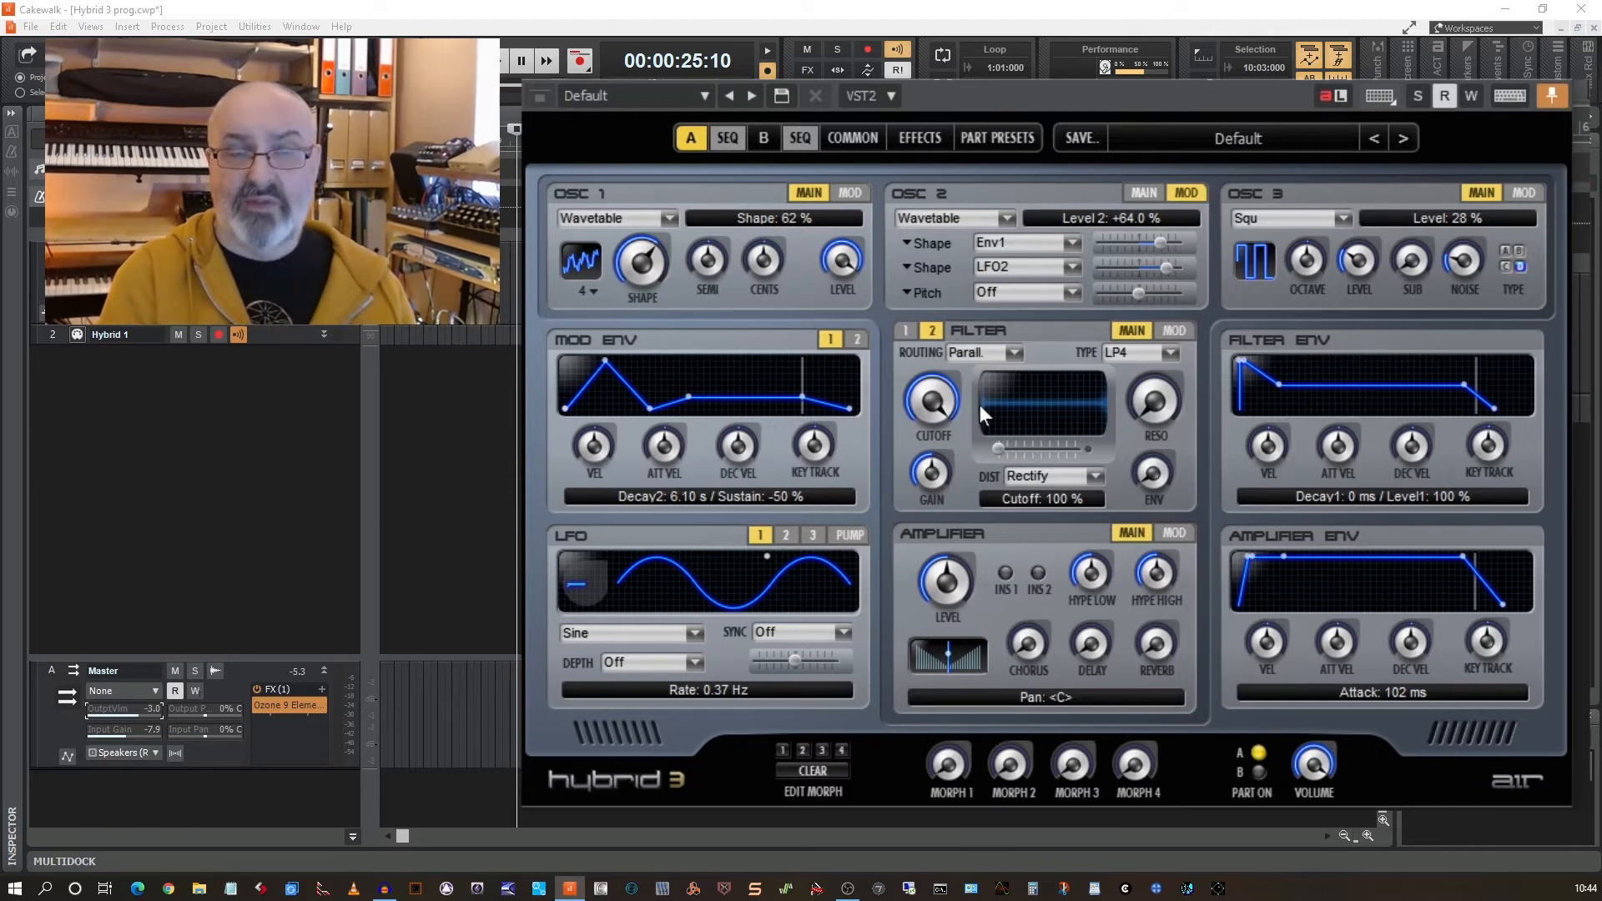
{"action": "left_click", "coordinate": [1171, 357]}
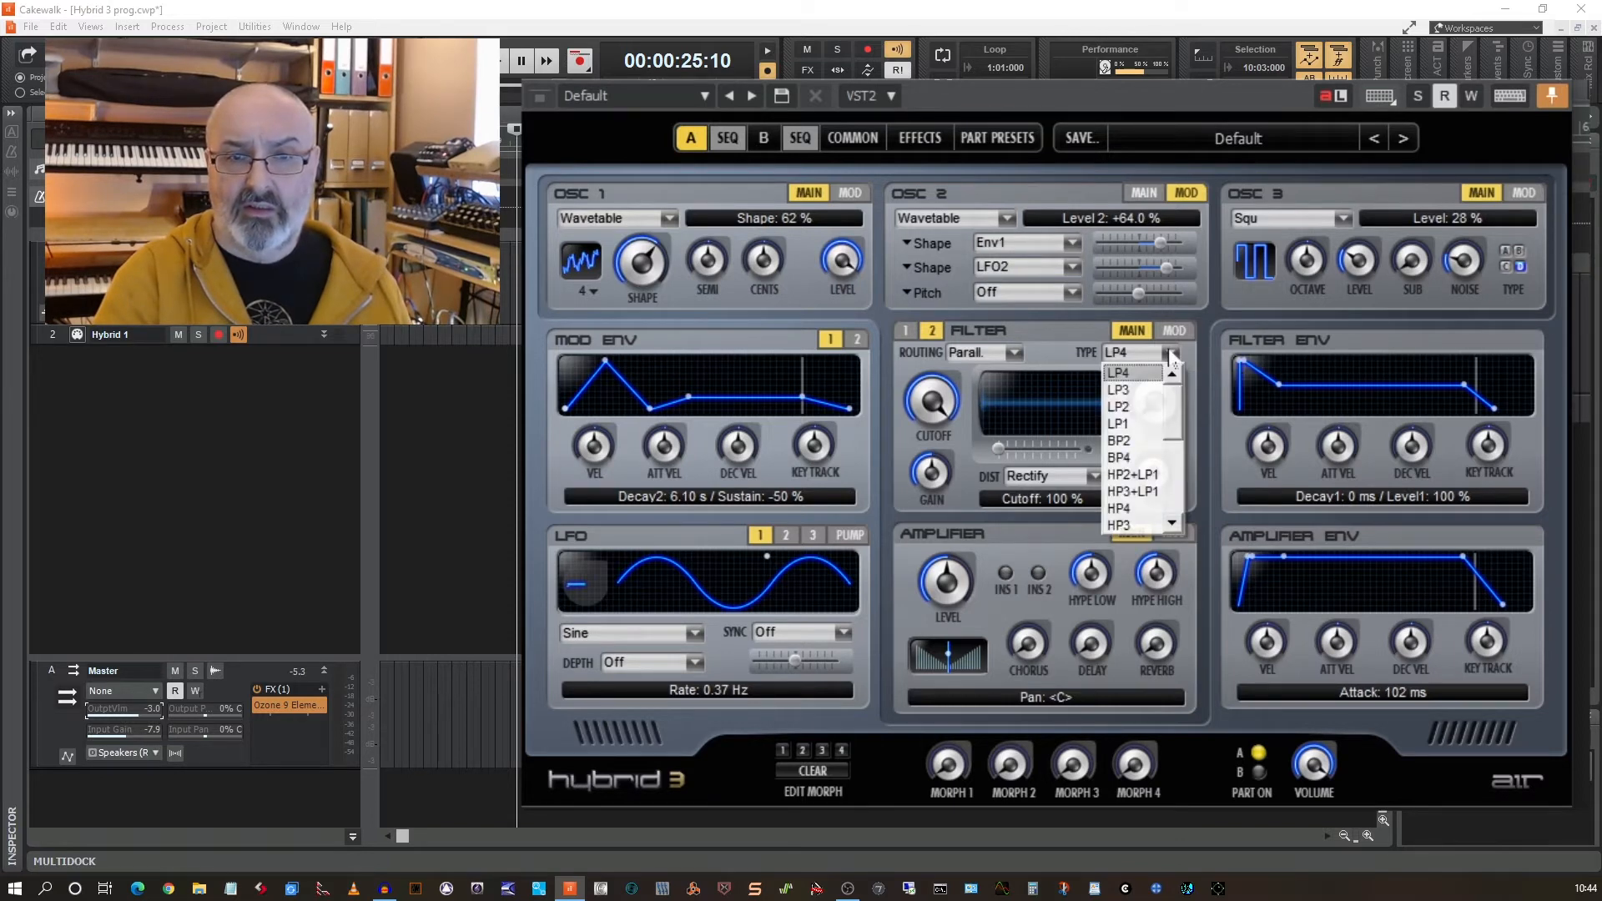
{"action": "left_click", "coordinate": [1126, 508]}
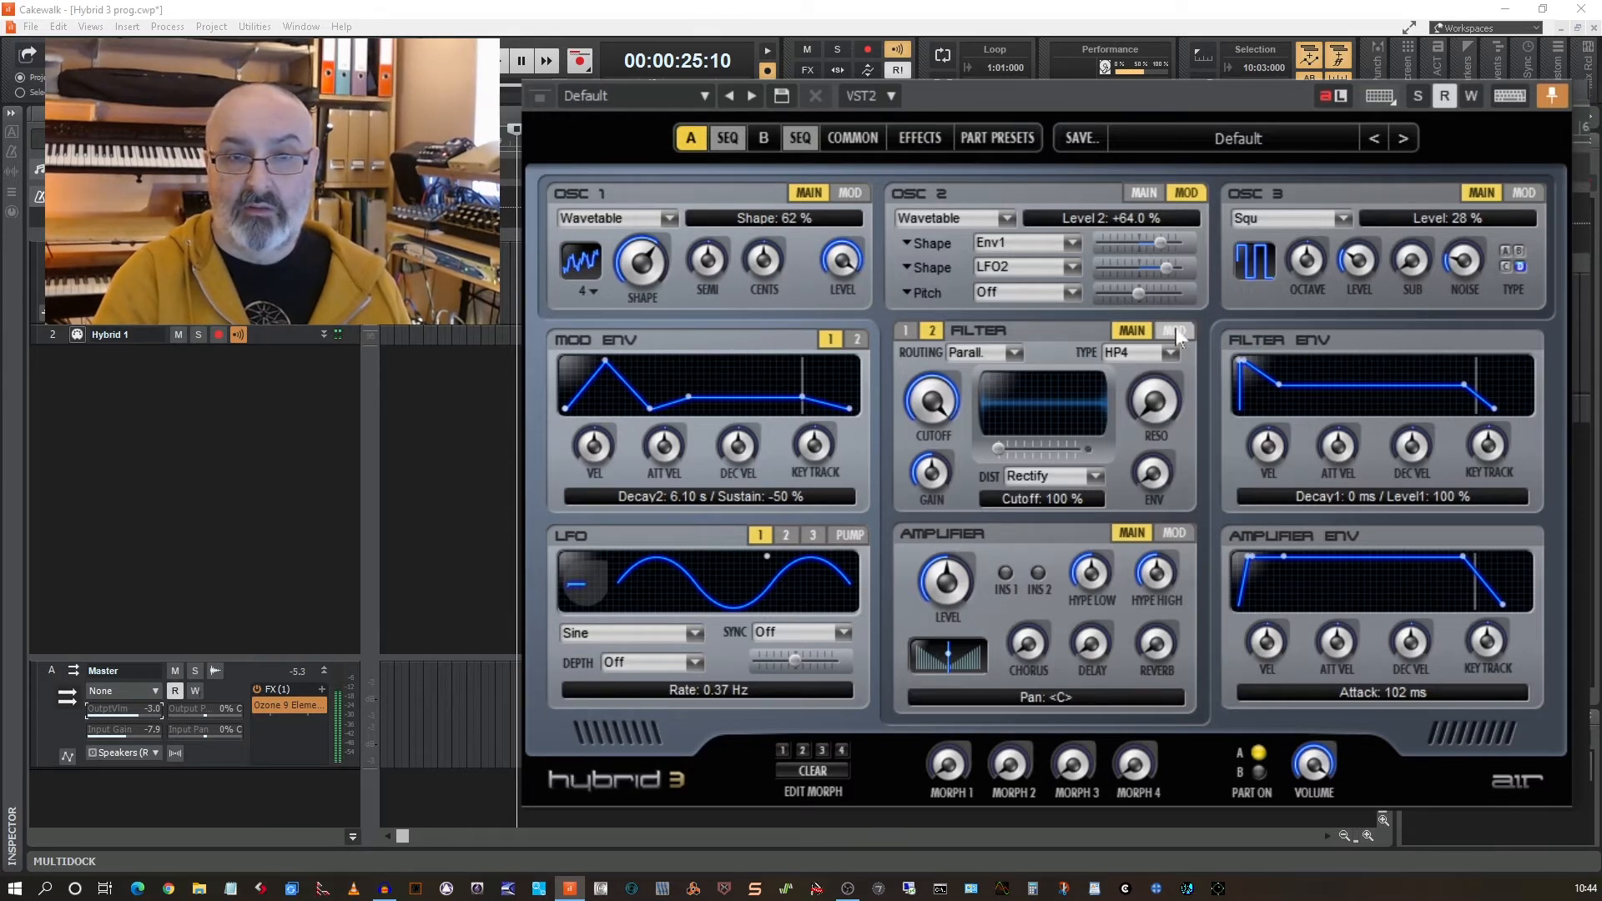
Set filter 2's cutoff to 70 %, its resonance to 16 % and its envelope depth to 76 %.
{"action": "left_click_drag", "start_coordinate": [932, 406], "coordinate": [911, 478]}
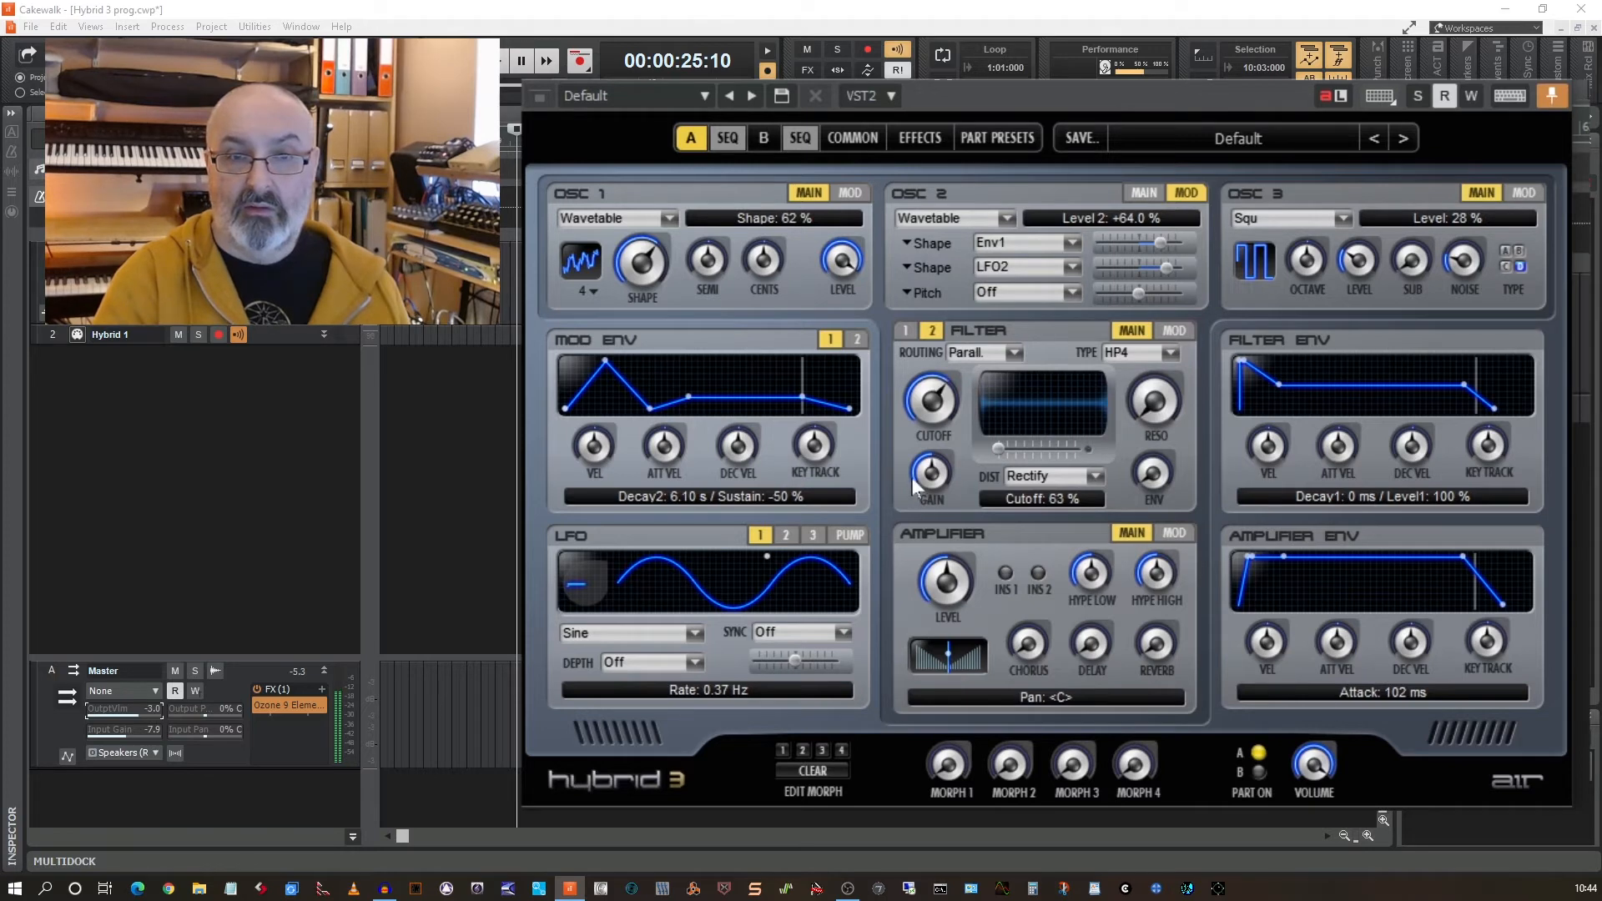
{"action": "left_click_drag", "start_coordinate": [1176, 409], "coordinate": [1125, 359]}
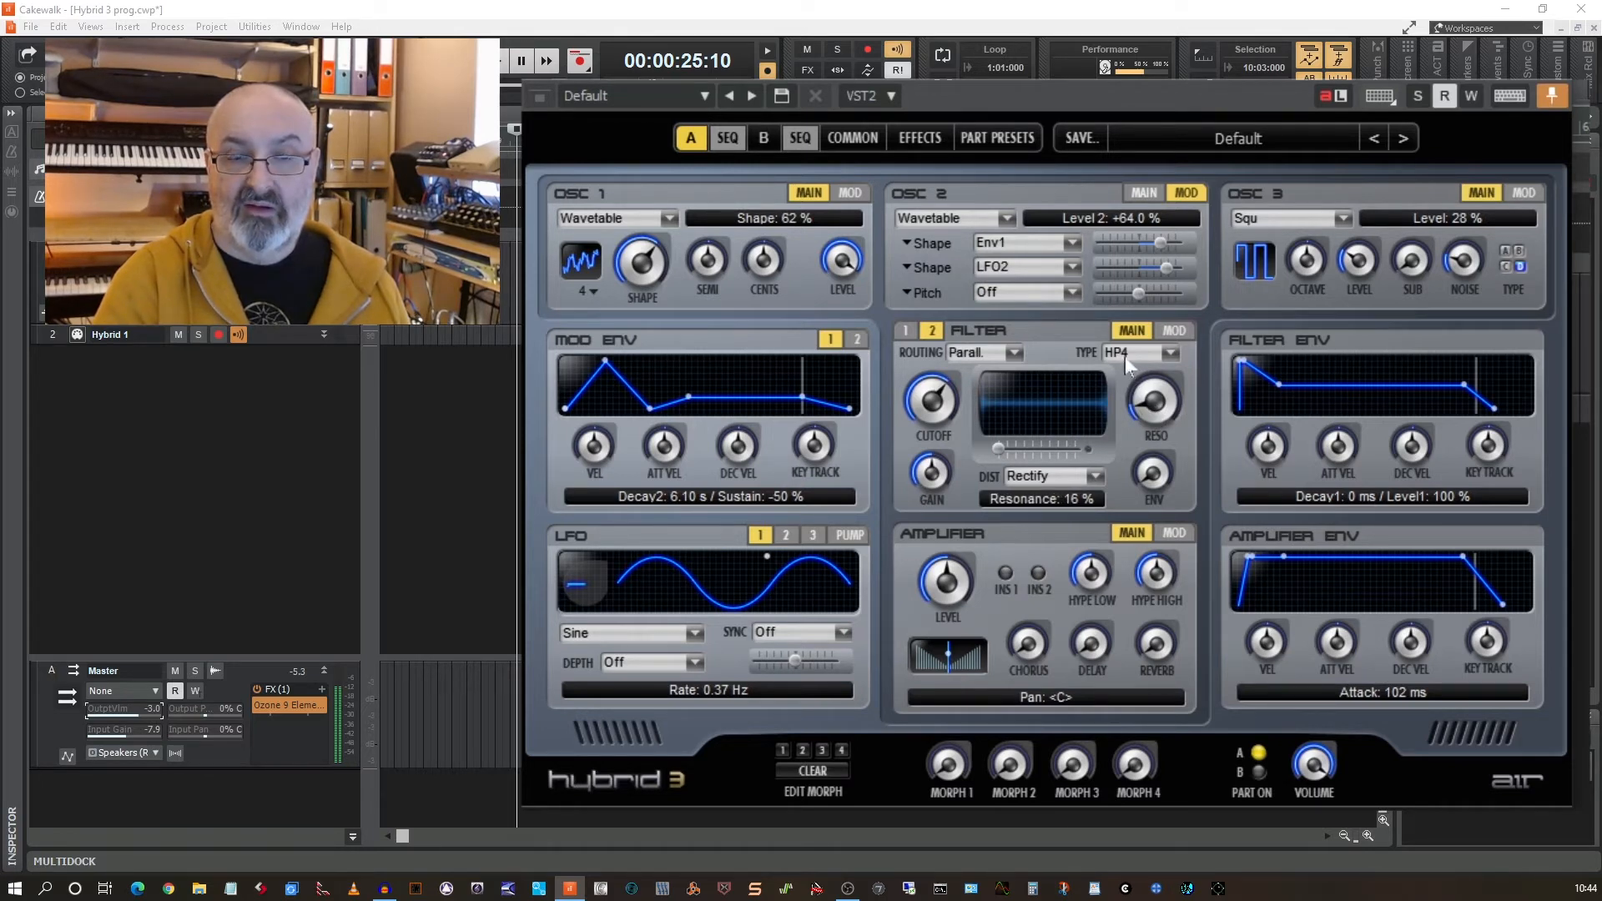
{"action": "left_click_drag", "start_coordinate": [945, 403], "coordinate": [945, 386]}
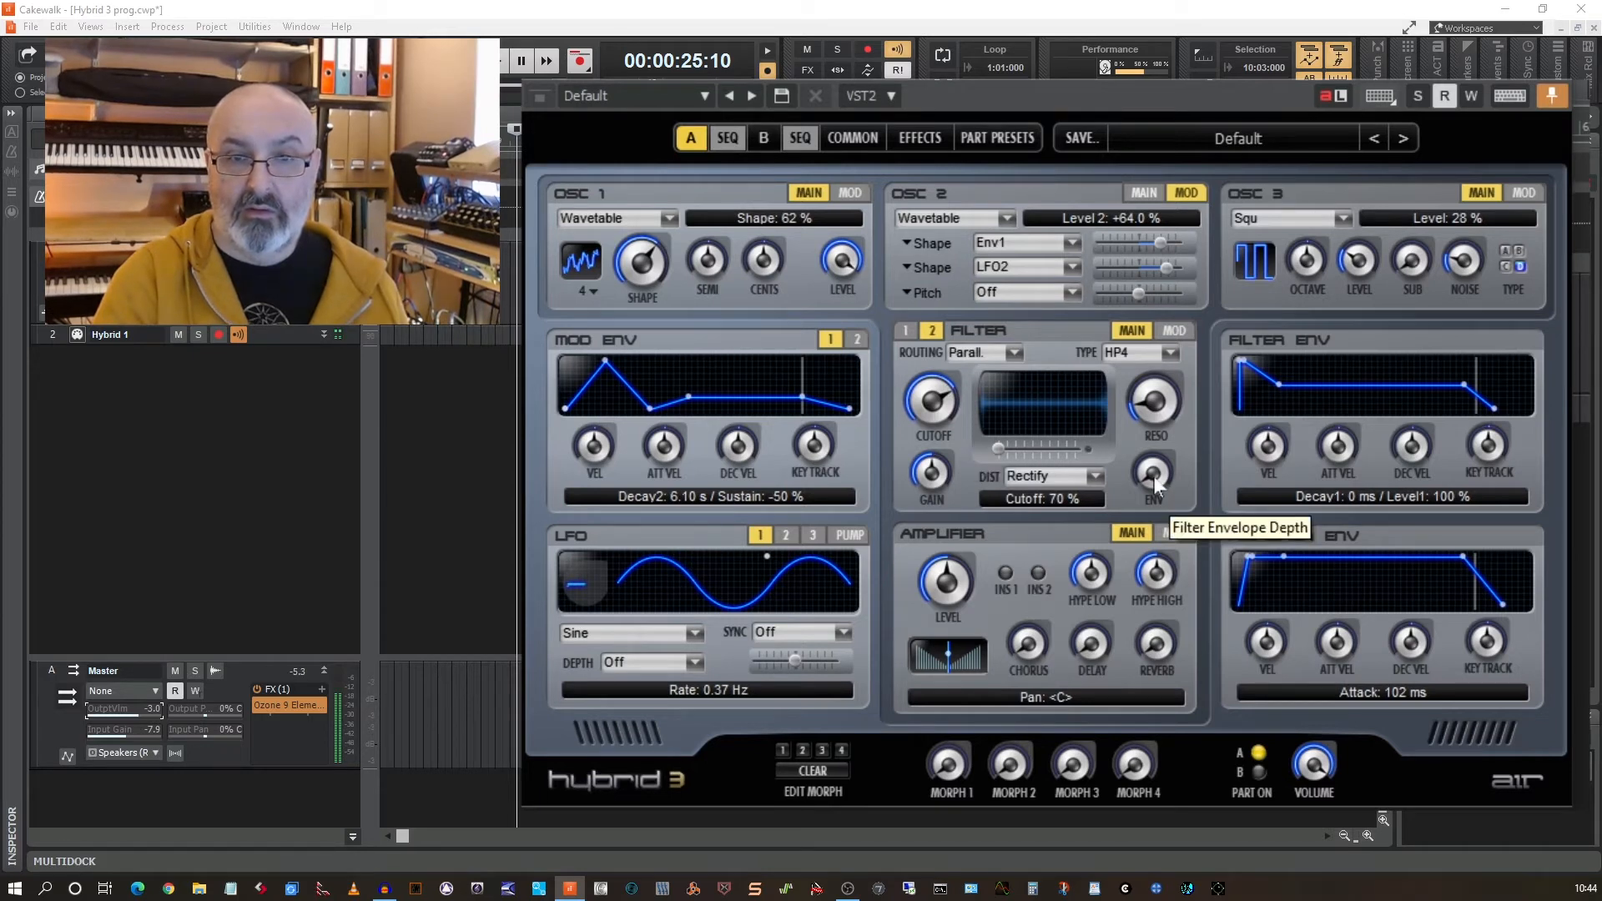
{"action": "left_click_drag", "start_coordinate": [1156, 486], "coordinate": [1140, 455]}
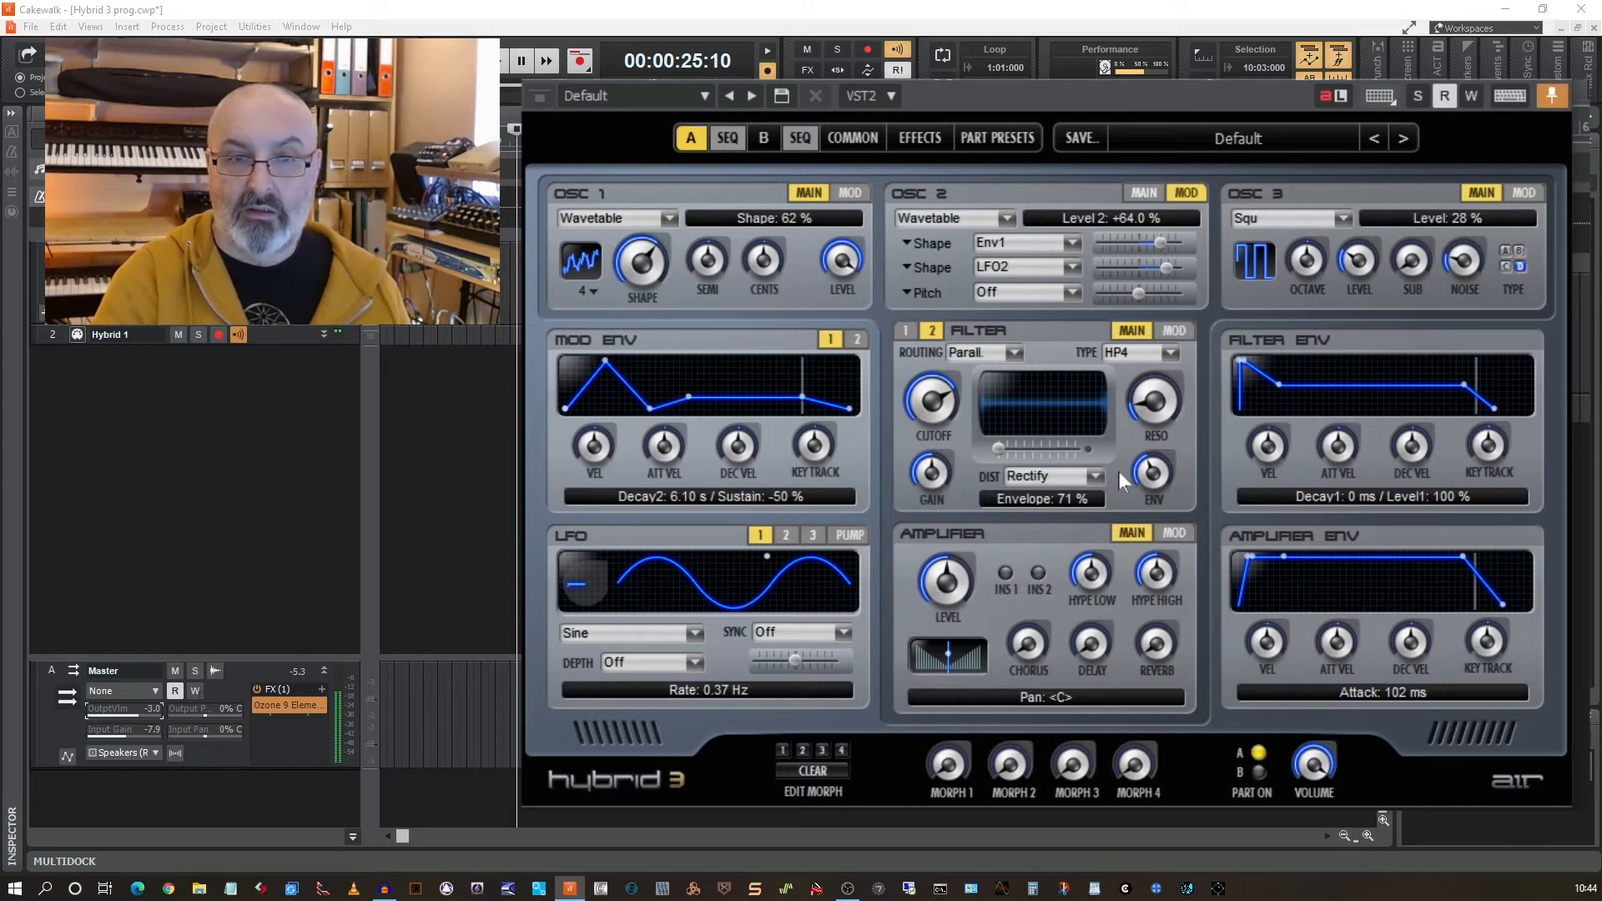
{"action": "mouse_move", "coordinate": [1141, 496]}
{"action": "left_mouse_down"}
{"action": "mouse_move", "coordinate": [1141, 510]}
{"action": "mouse_move", "coordinate": [1150, 494]}
{"action": "left_mouse_up"}
Route LFO3 to filter 2's cutoff with a level of +44.4 % and set the filter envelope's attack to 774 ms.
{"action": "left_click", "coordinate": [1175, 331]}
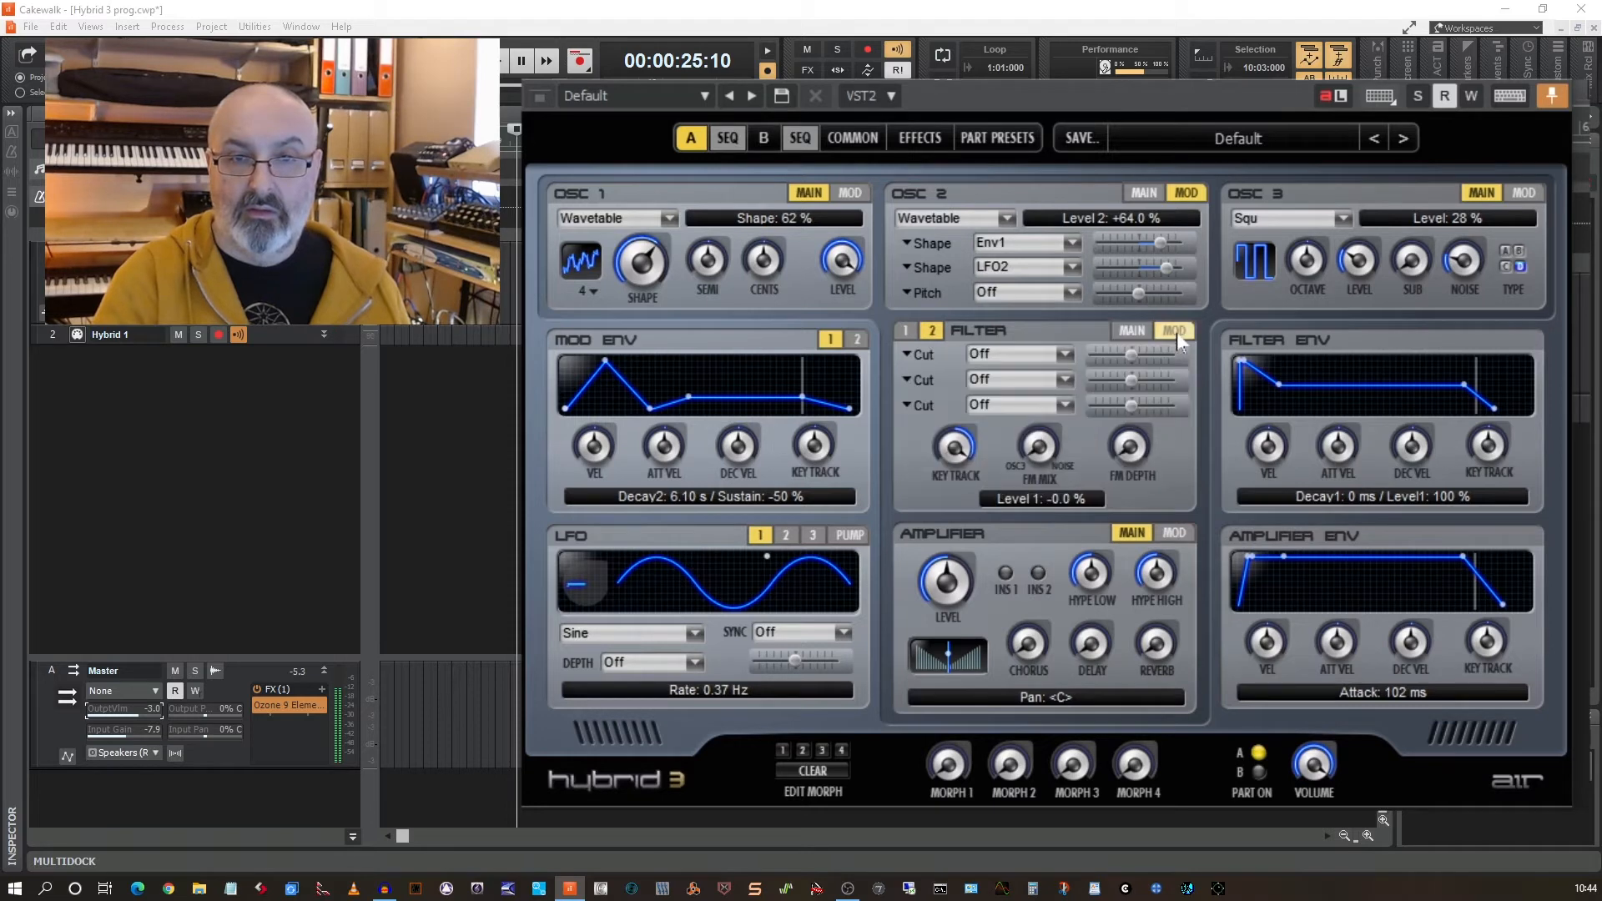
{"action": "left_click", "coordinate": [1064, 354]}
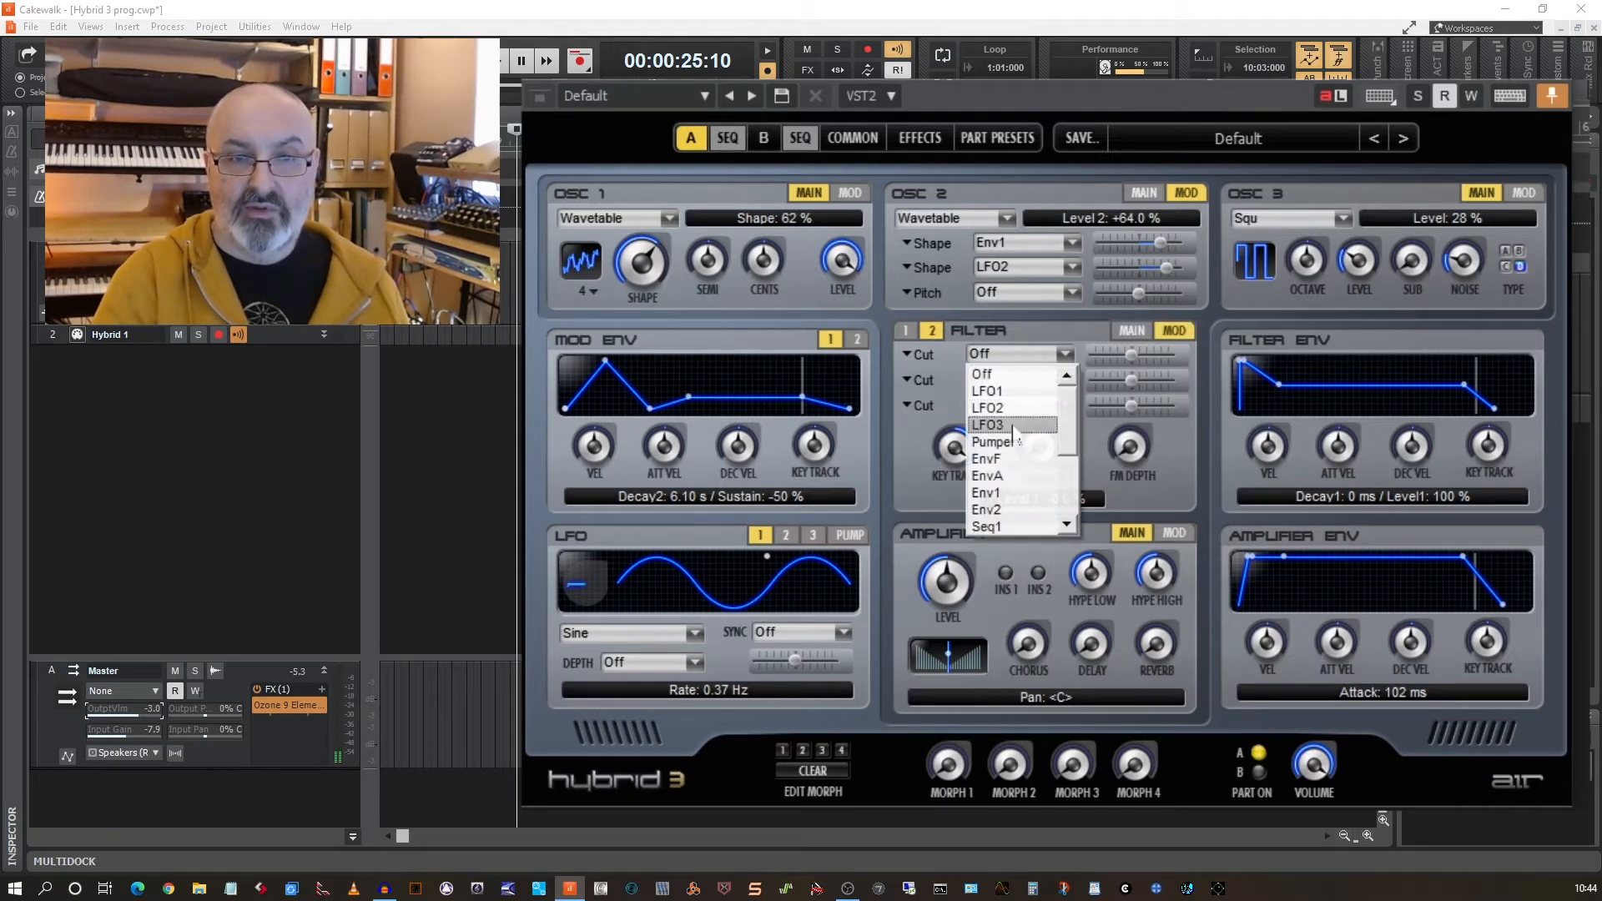
{"action": "left_click", "coordinate": [1001, 422]}
{"action": "left_click", "coordinate": [812, 535]}
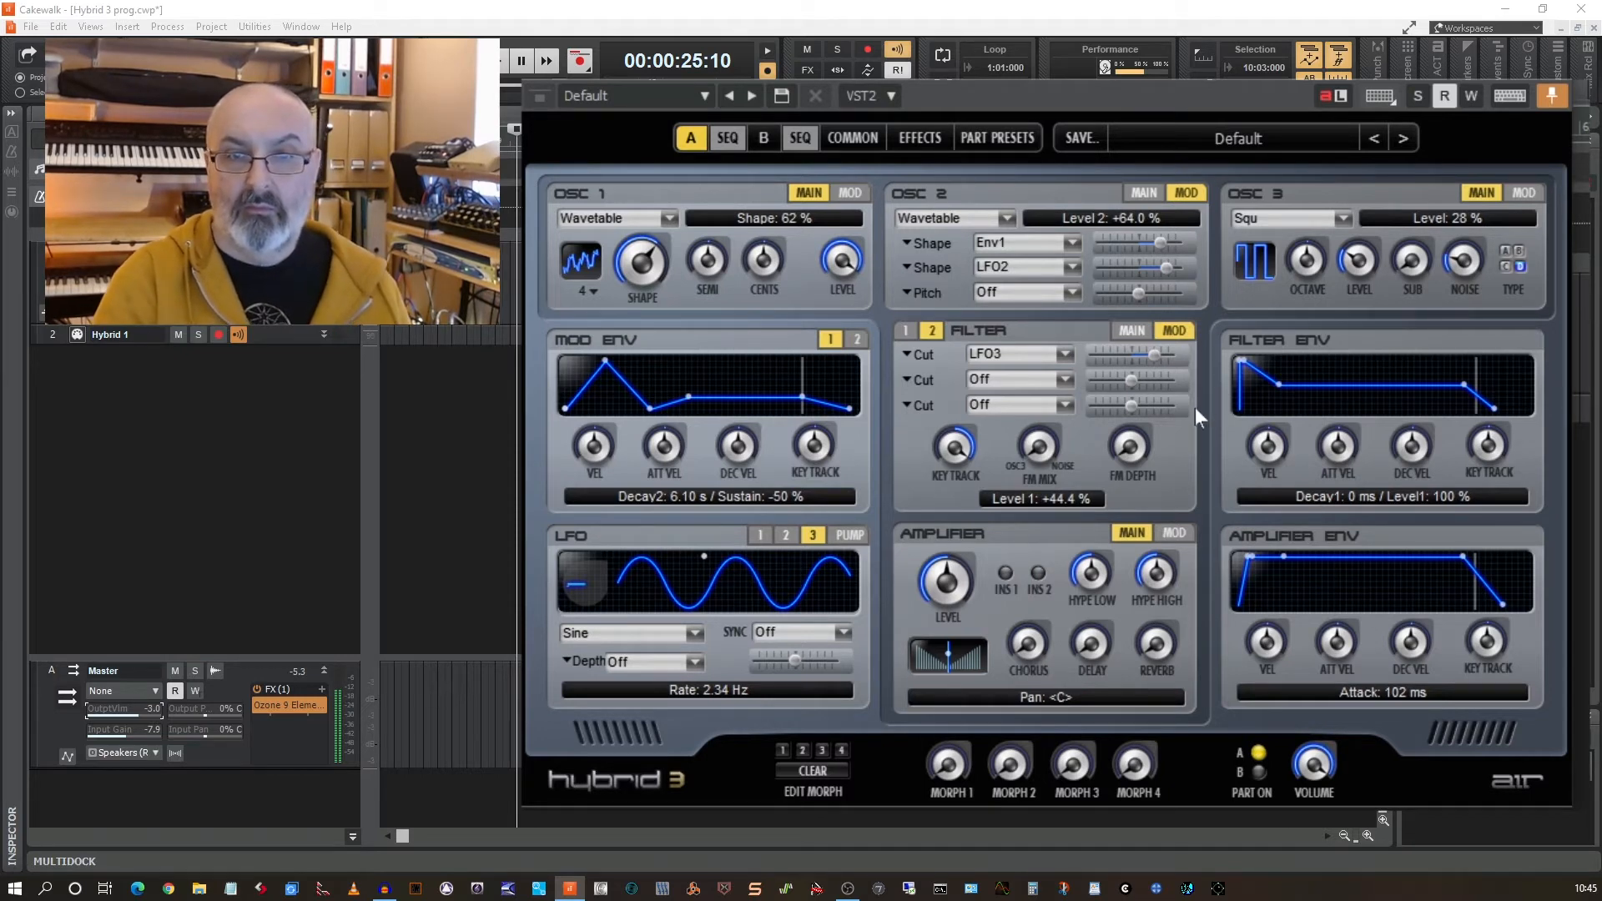
{"action": "left_click_drag", "start_coordinate": [1242, 362], "coordinate": [1269, 369]}
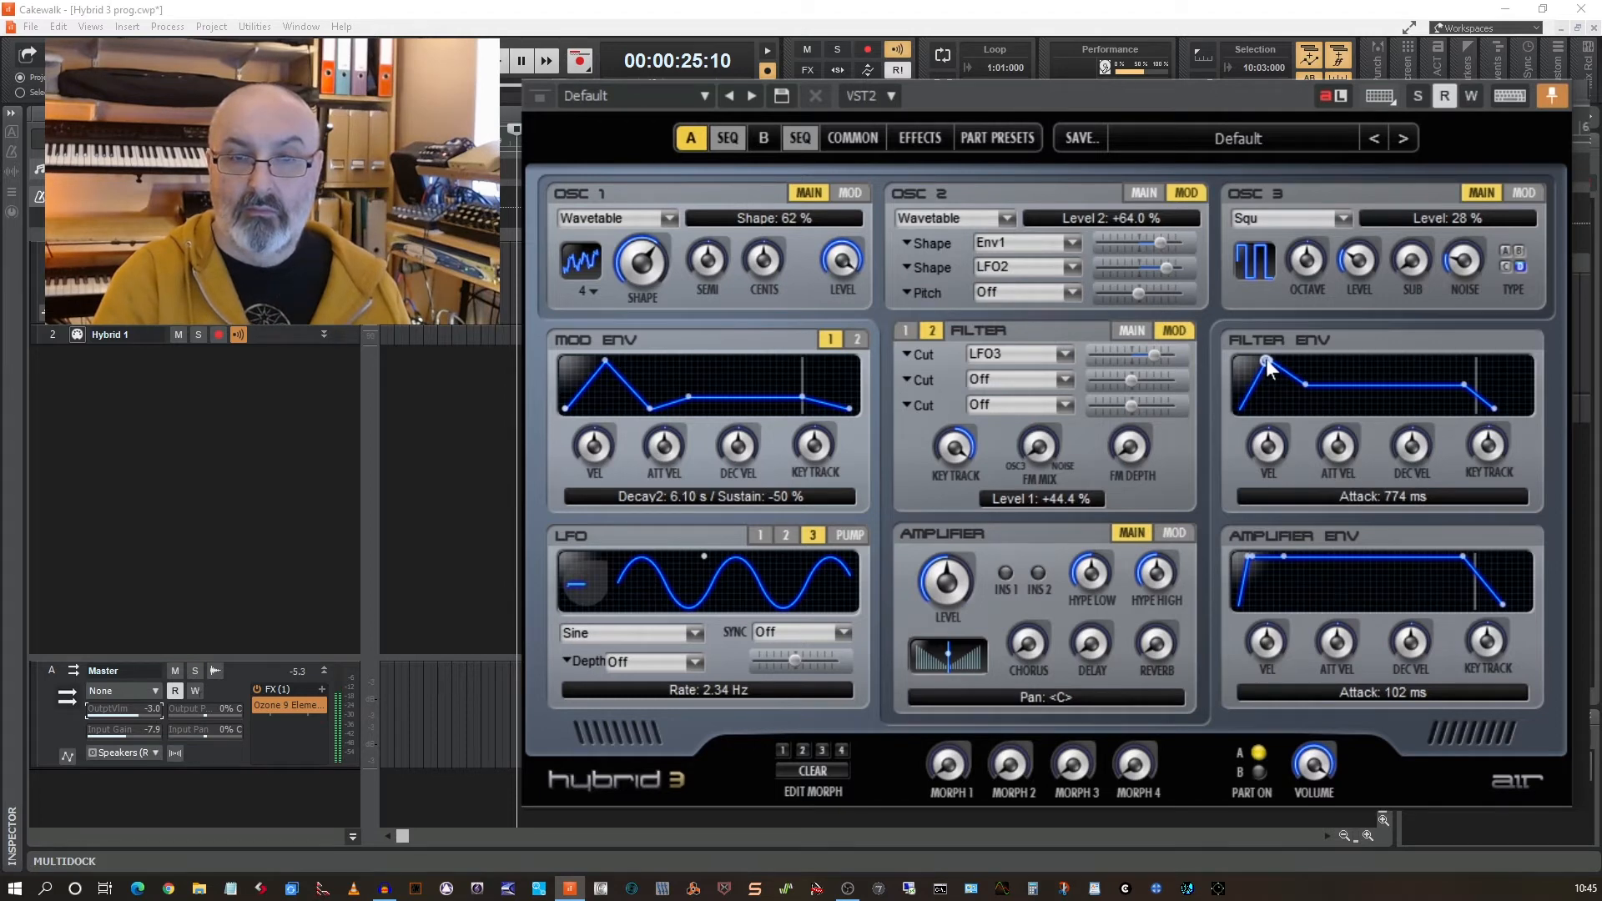
{"action": "left_click", "coordinate": [1132, 331]}
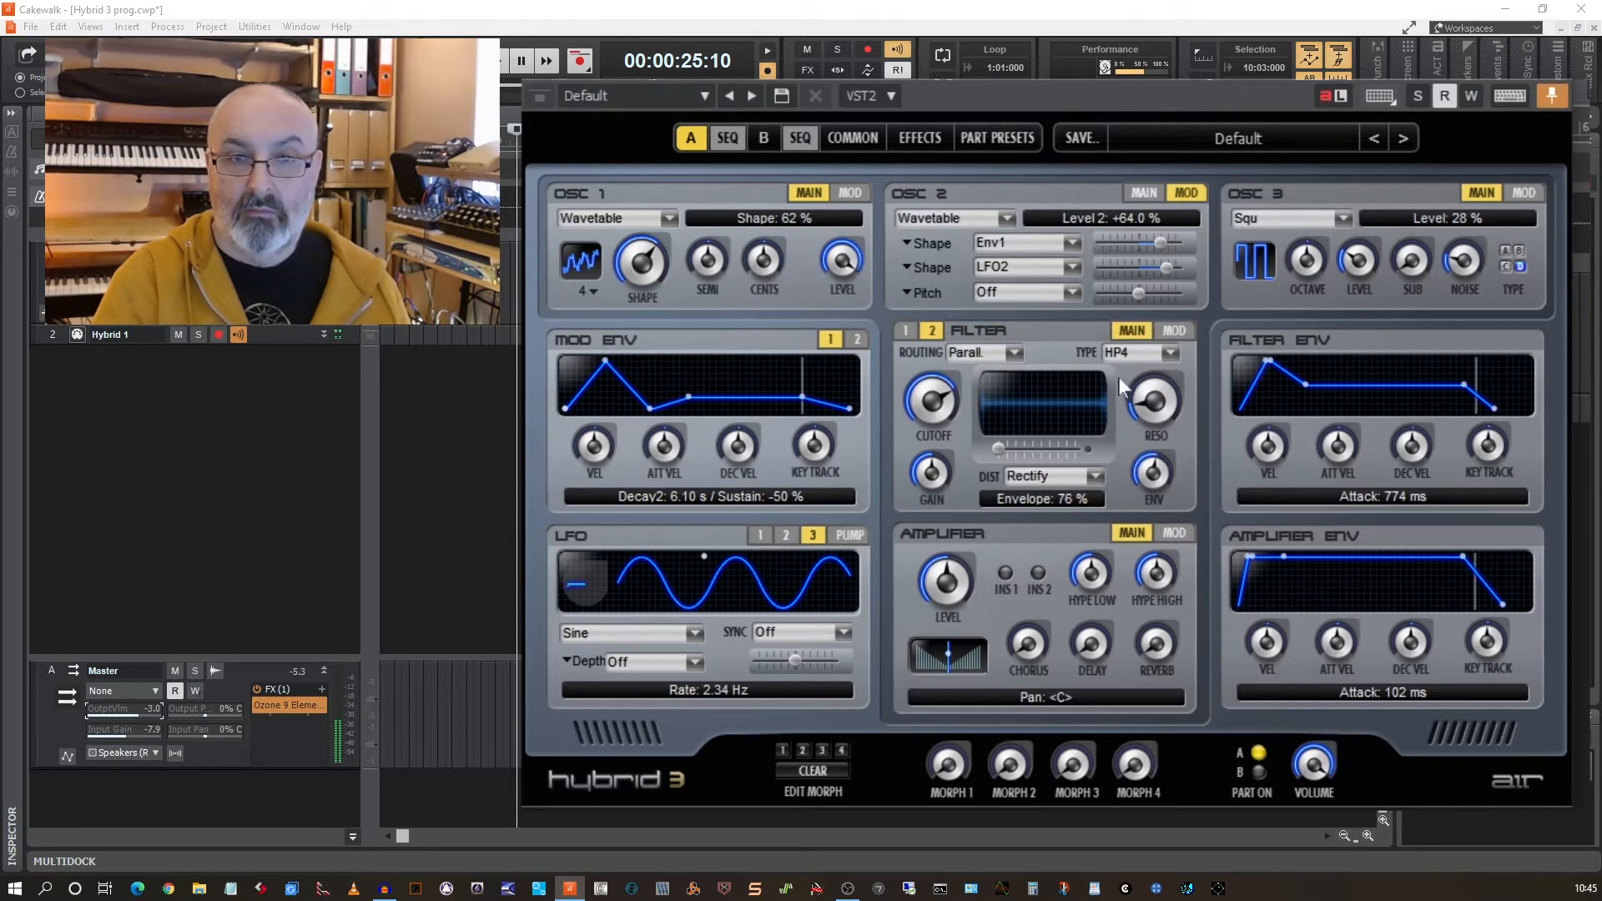
Set filter 1's envelope depth to +49 %, its resonance to 33 % and its cutoff to 44 %.
{"action": "left_click", "coordinate": [908, 329]}
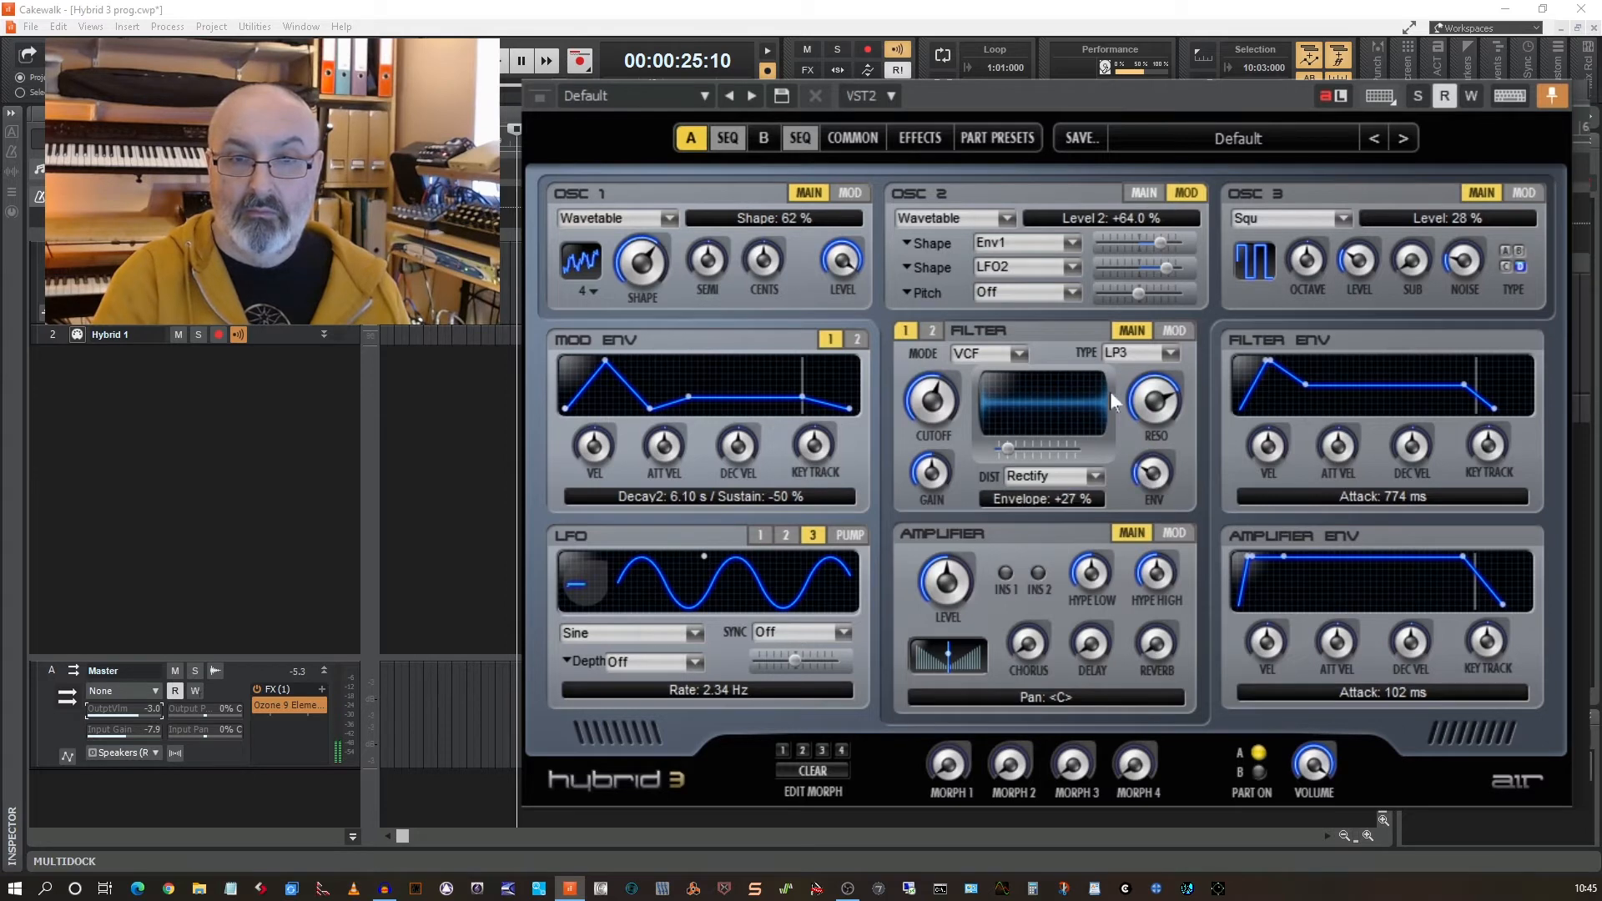
{"action": "left_click_drag", "start_coordinate": [1110, 393], "coordinate": [1073, 332]}
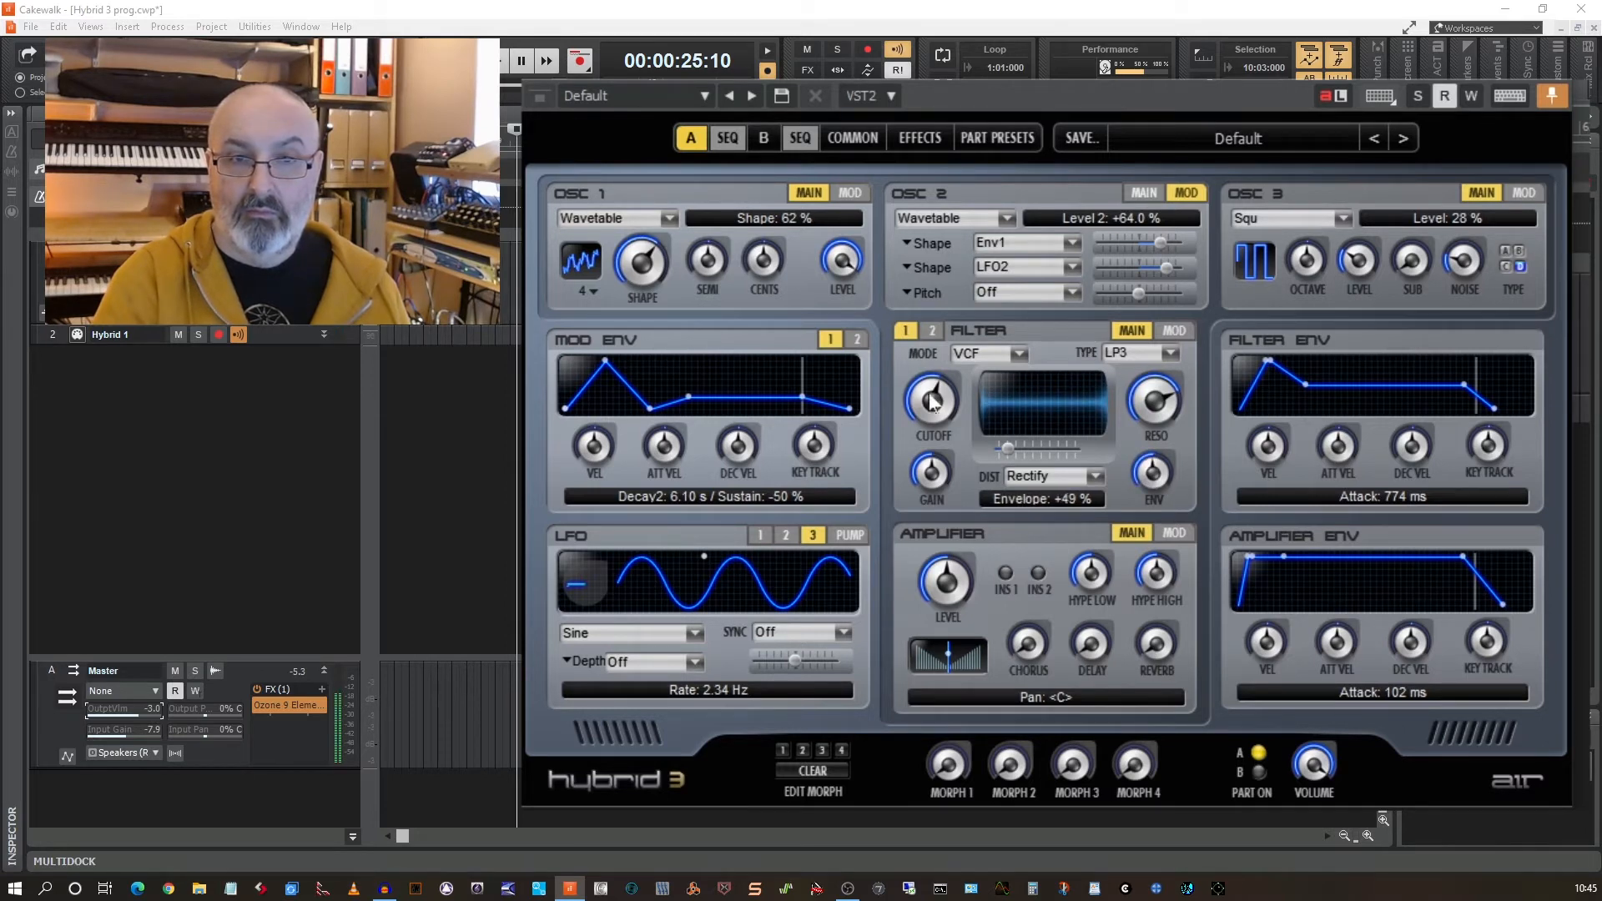
{"action": "left_click_drag", "start_coordinate": [933, 404], "coordinate": [931, 472]}
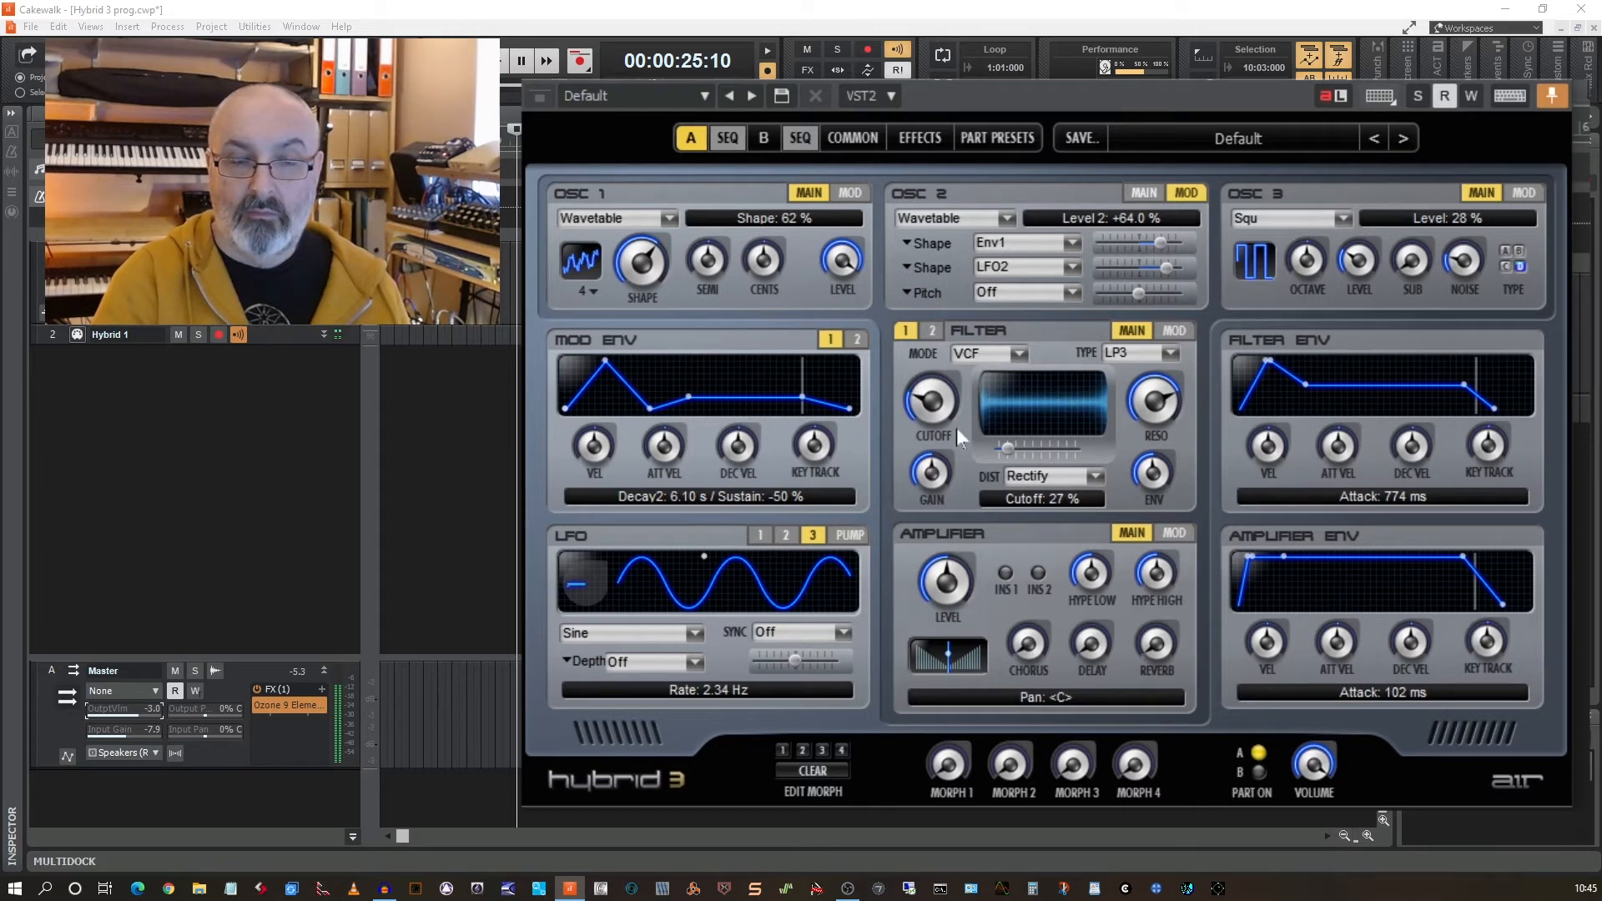
{"action": "left_click_drag", "start_coordinate": [1156, 404], "coordinate": [1160, 491]}
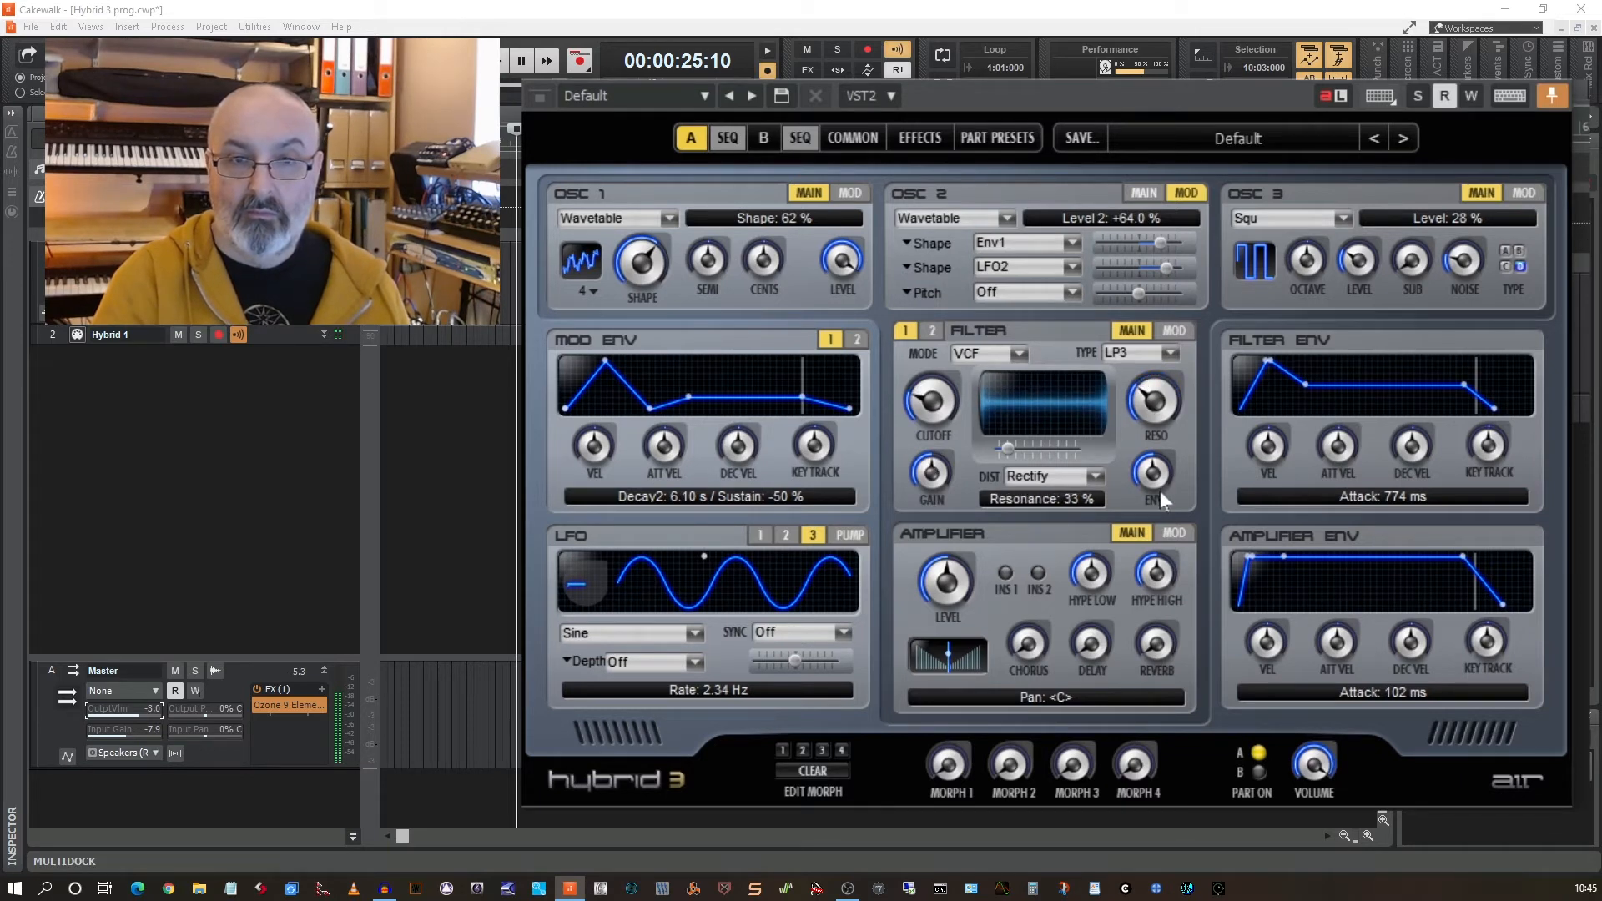
{"action": "left_click_drag", "start_coordinate": [919, 421], "coordinate": [905, 358]}
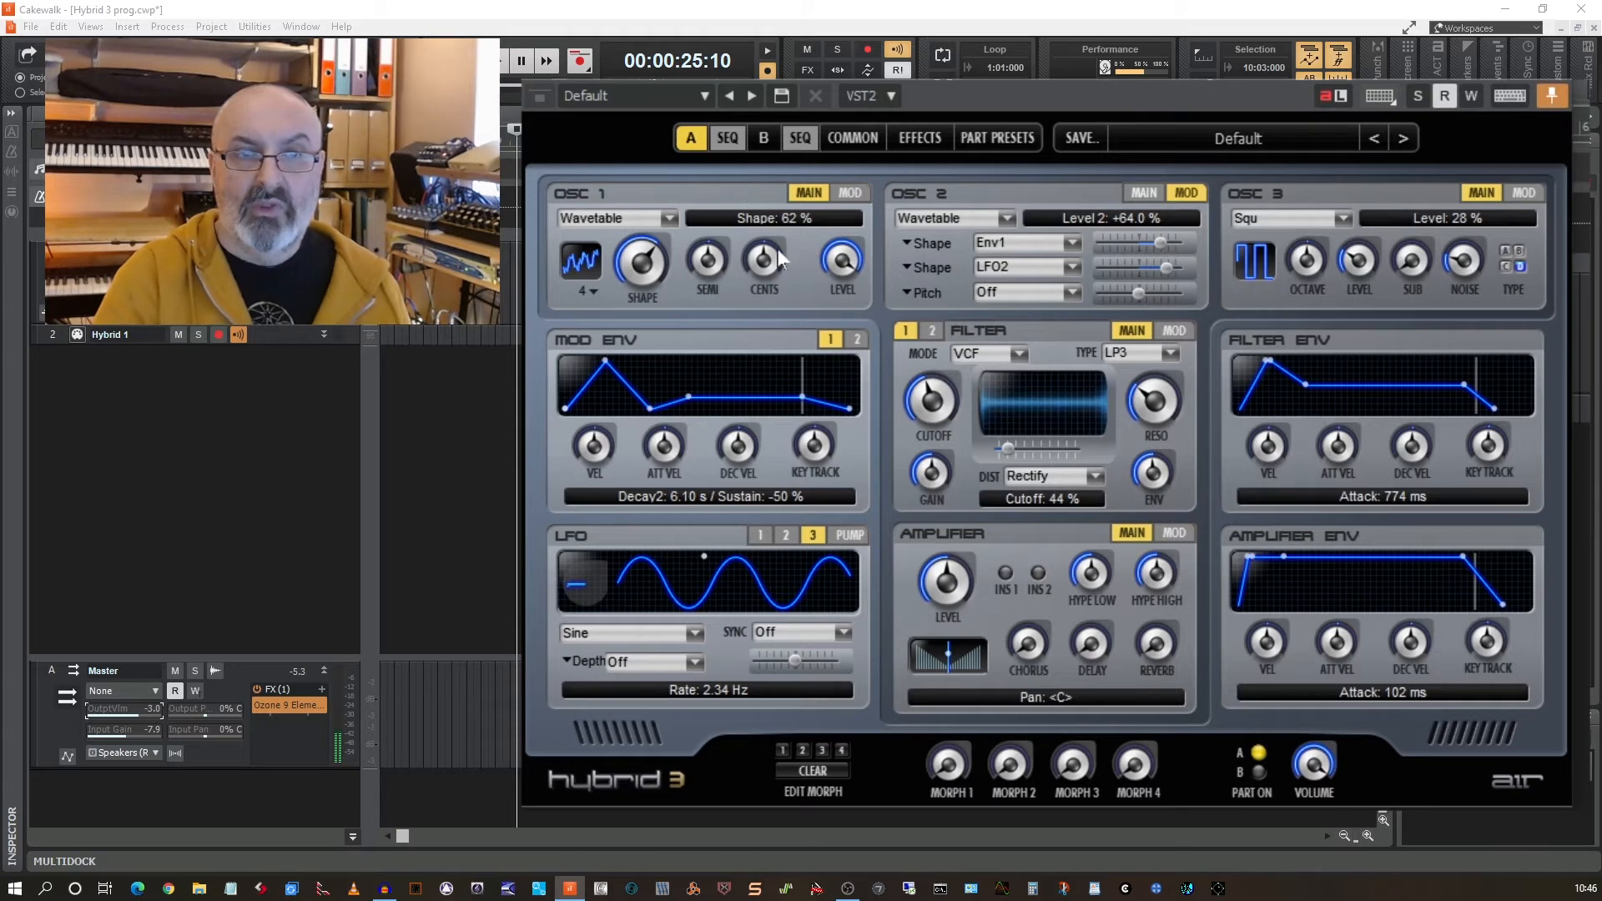
Transpose oscillator 2 by +12 semitones and open the part presets.
{"action": "left_click", "coordinate": [1143, 194]}
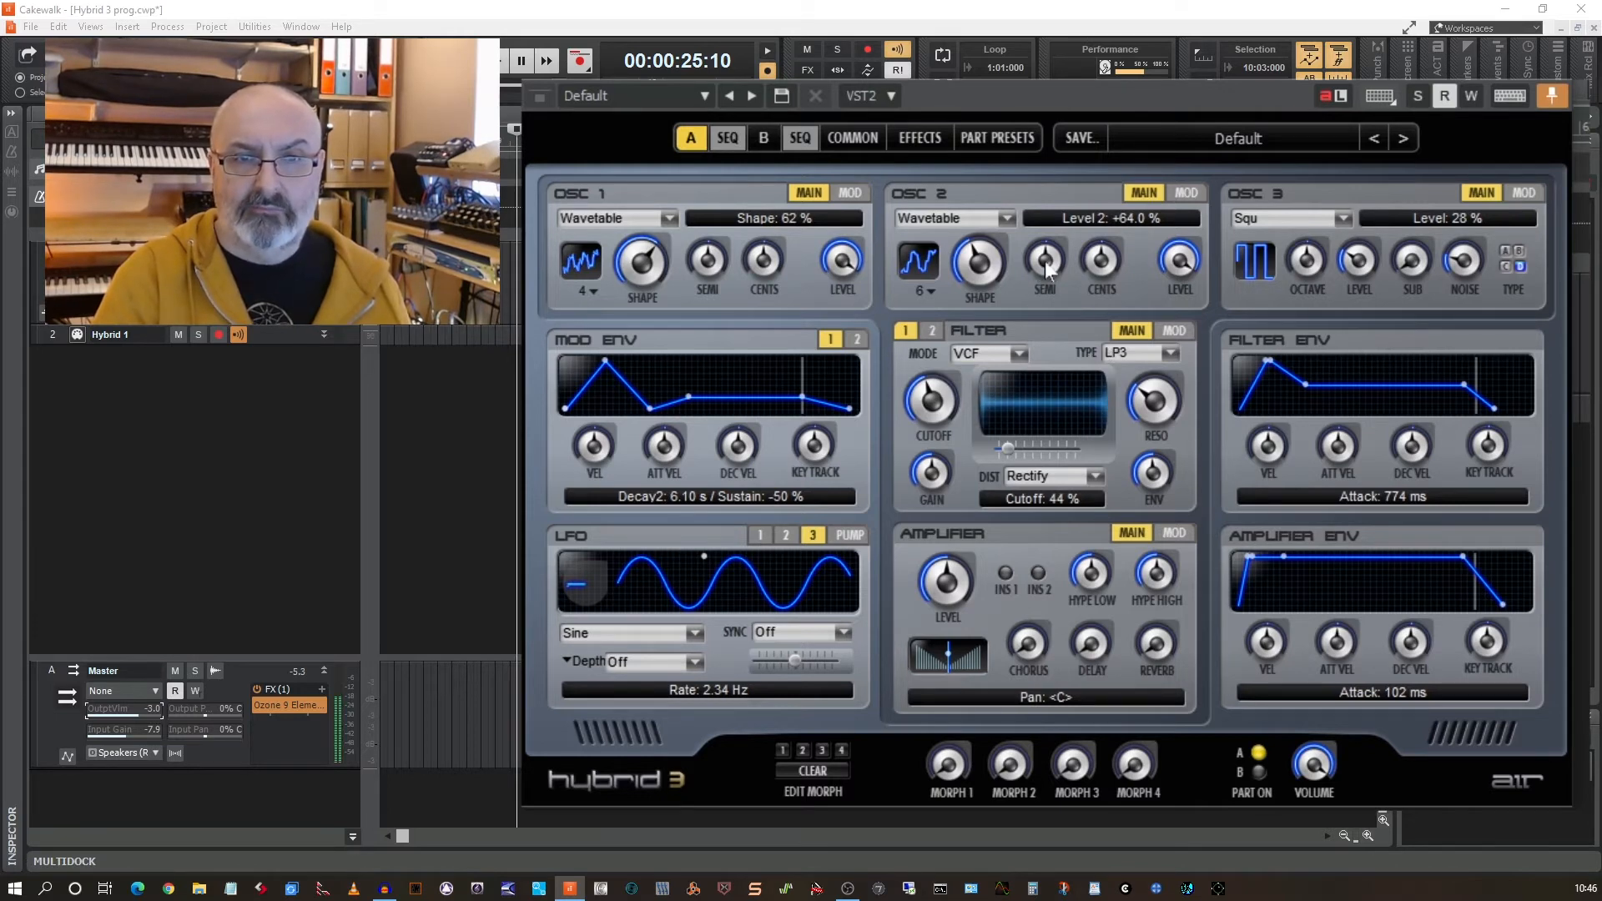
{"action": "left_click_drag", "start_coordinate": [1045, 261], "coordinate": [1009, 176]}
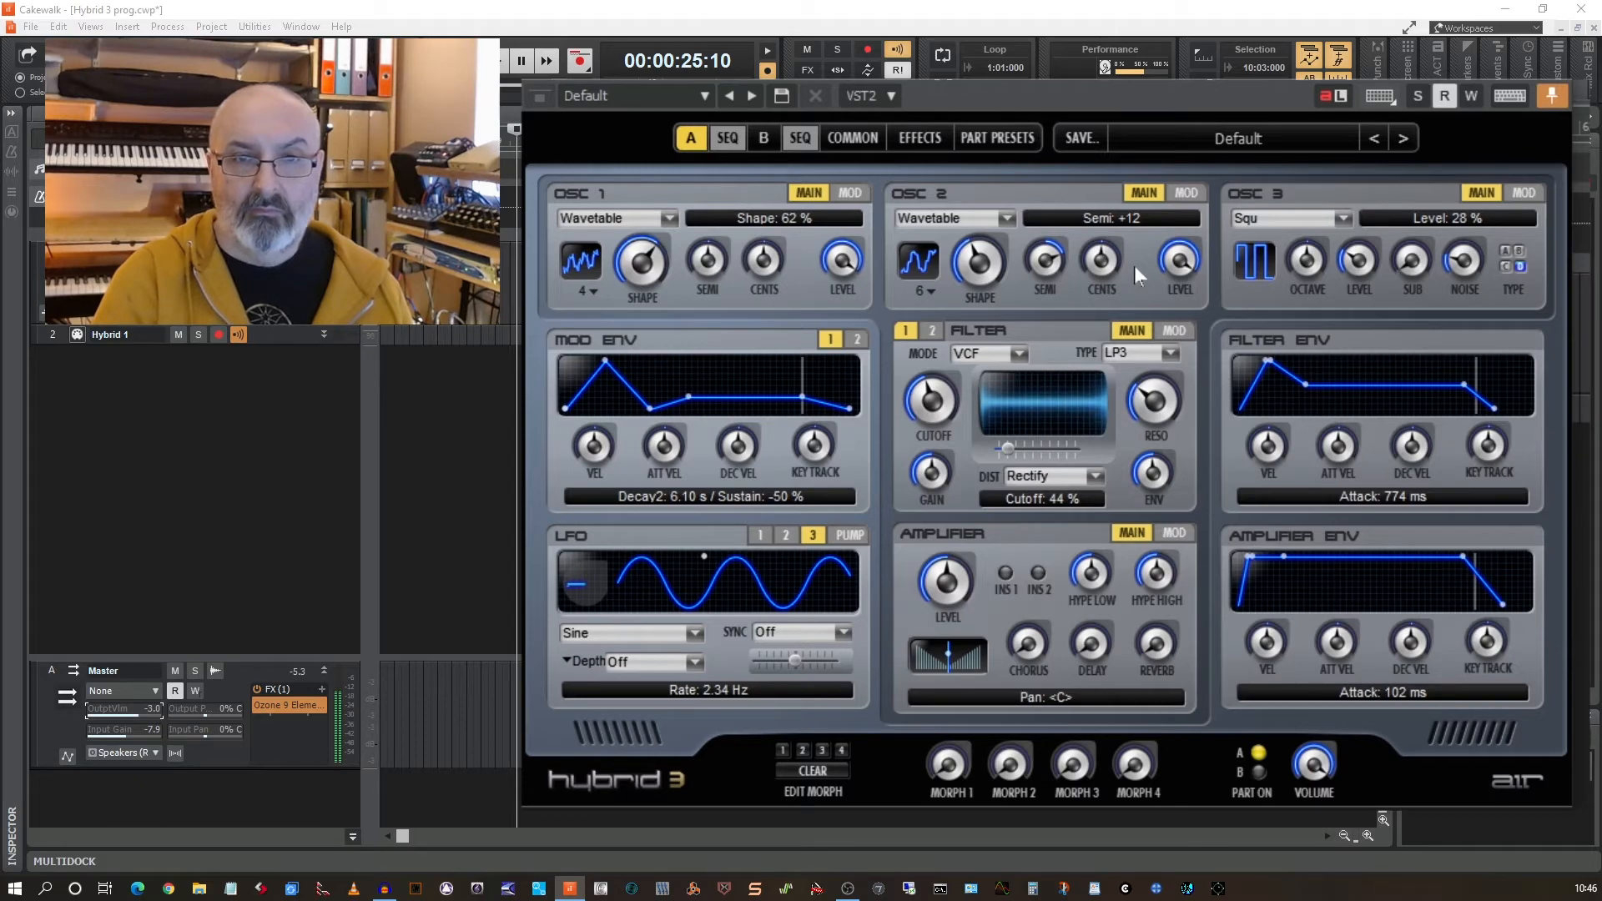
{"action": "left_click", "coordinate": [1343, 219]}
{"action": "left_click", "coordinate": [997, 138]}
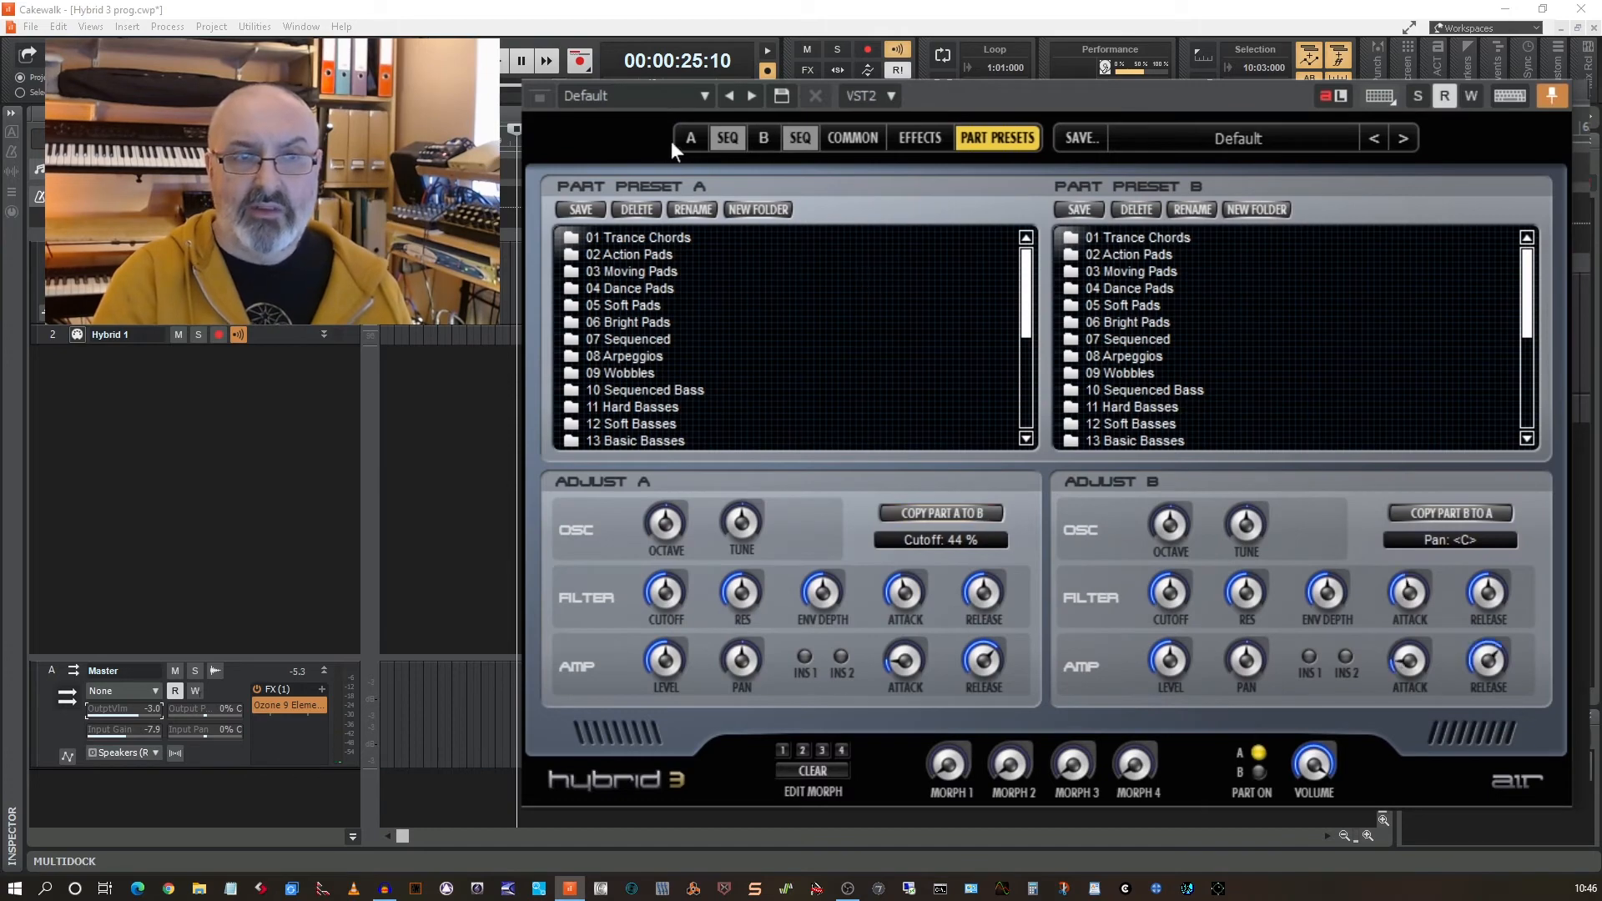
Switch to editing part B, turn part B on and turn part A off.
{"action": "left_click", "coordinate": [764, 138]}
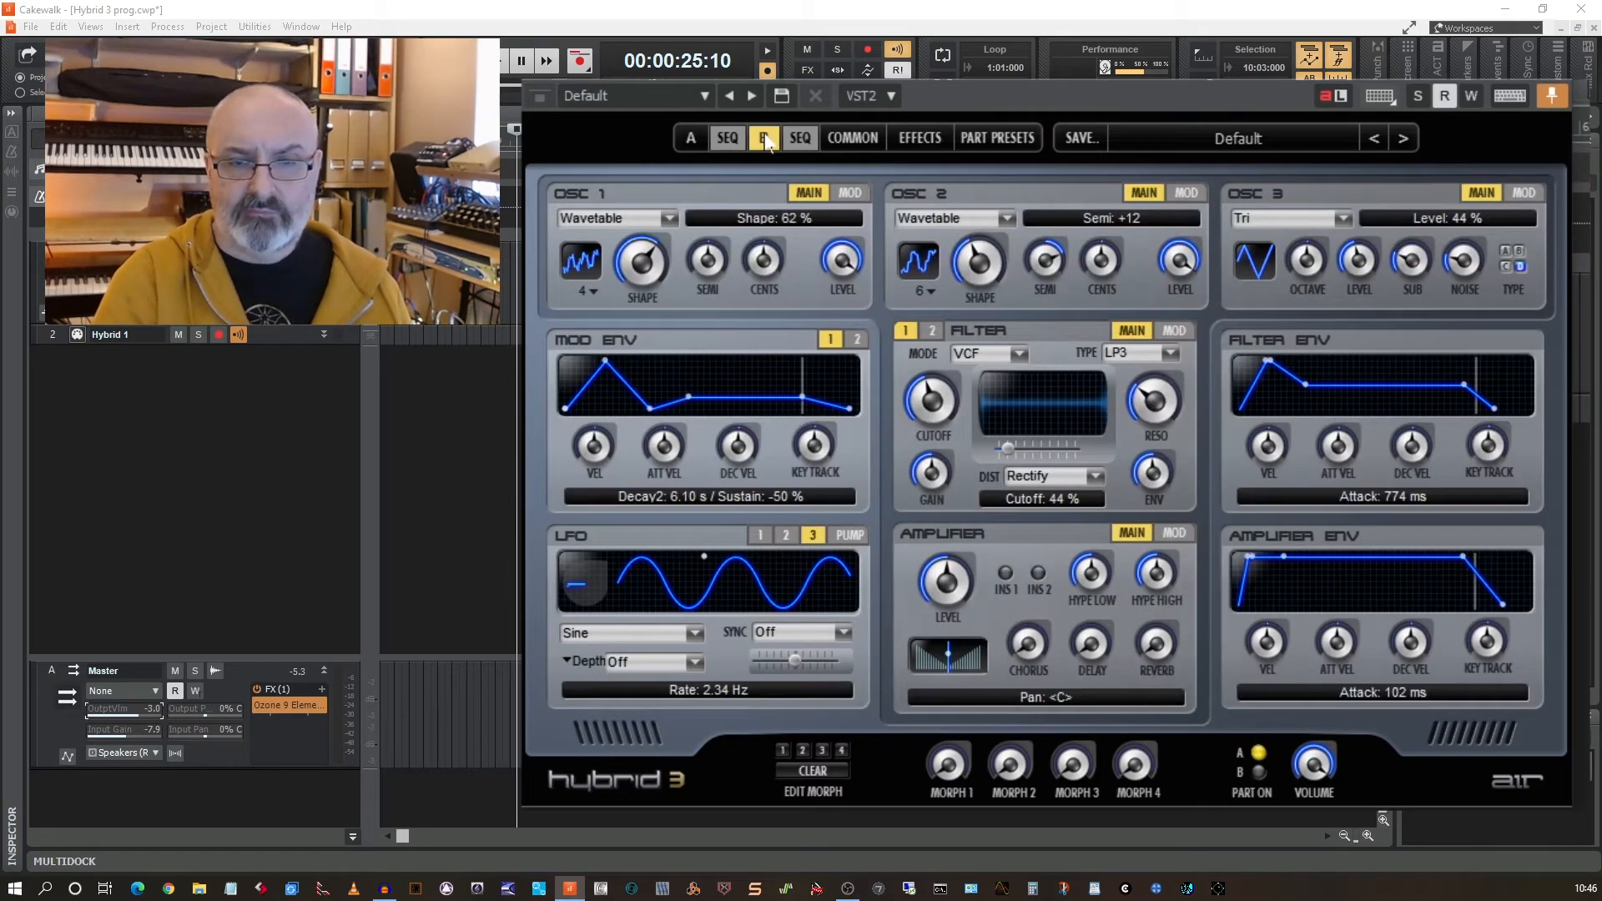
{"action": "left_click", "coordinate": [1259, 773]}
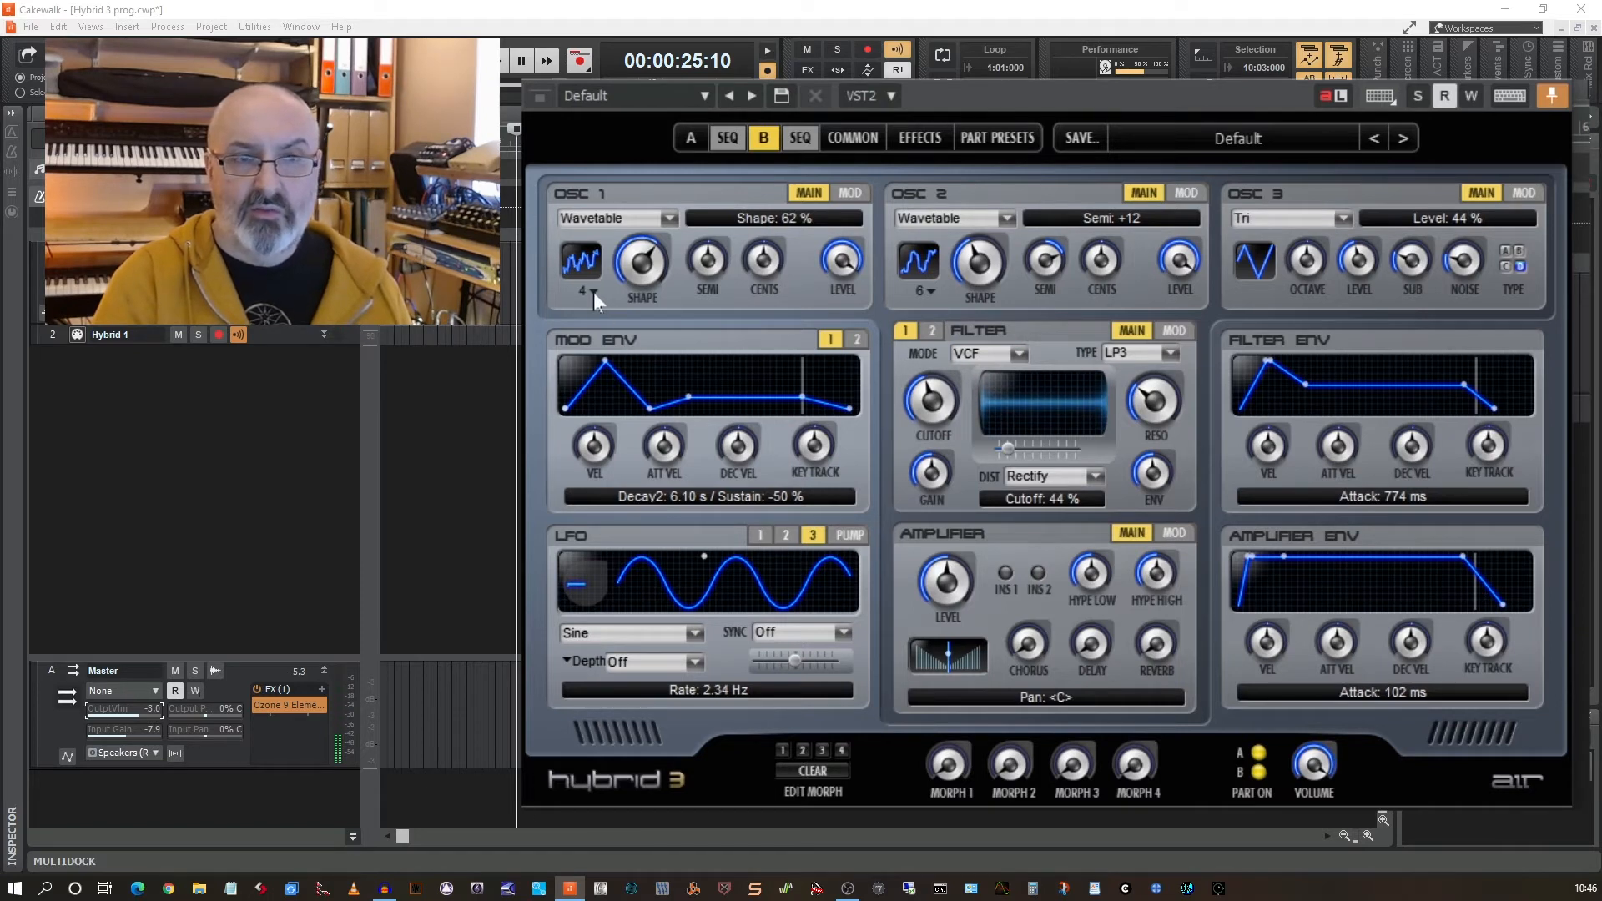
{"action": "left_click", "coordinate": [1258, 753]}
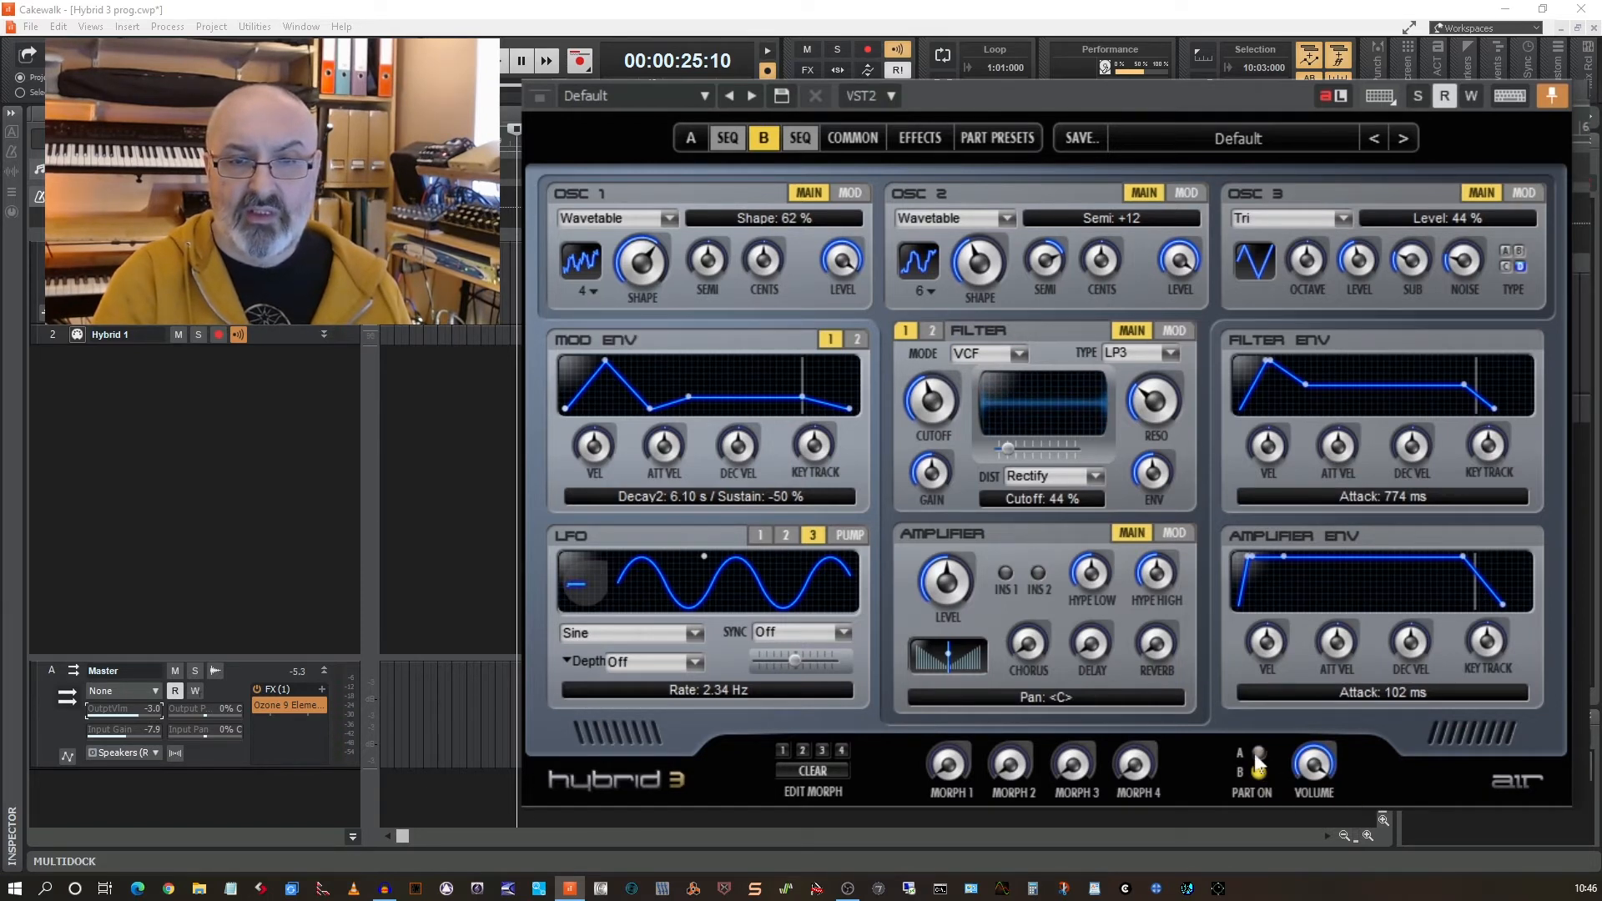
Load the Root(h)less wavetable in part B's oscillator 1 and lower oscillator 2's level to 0 %.
{"action": "left_click", "coordinate": [595, 291]}
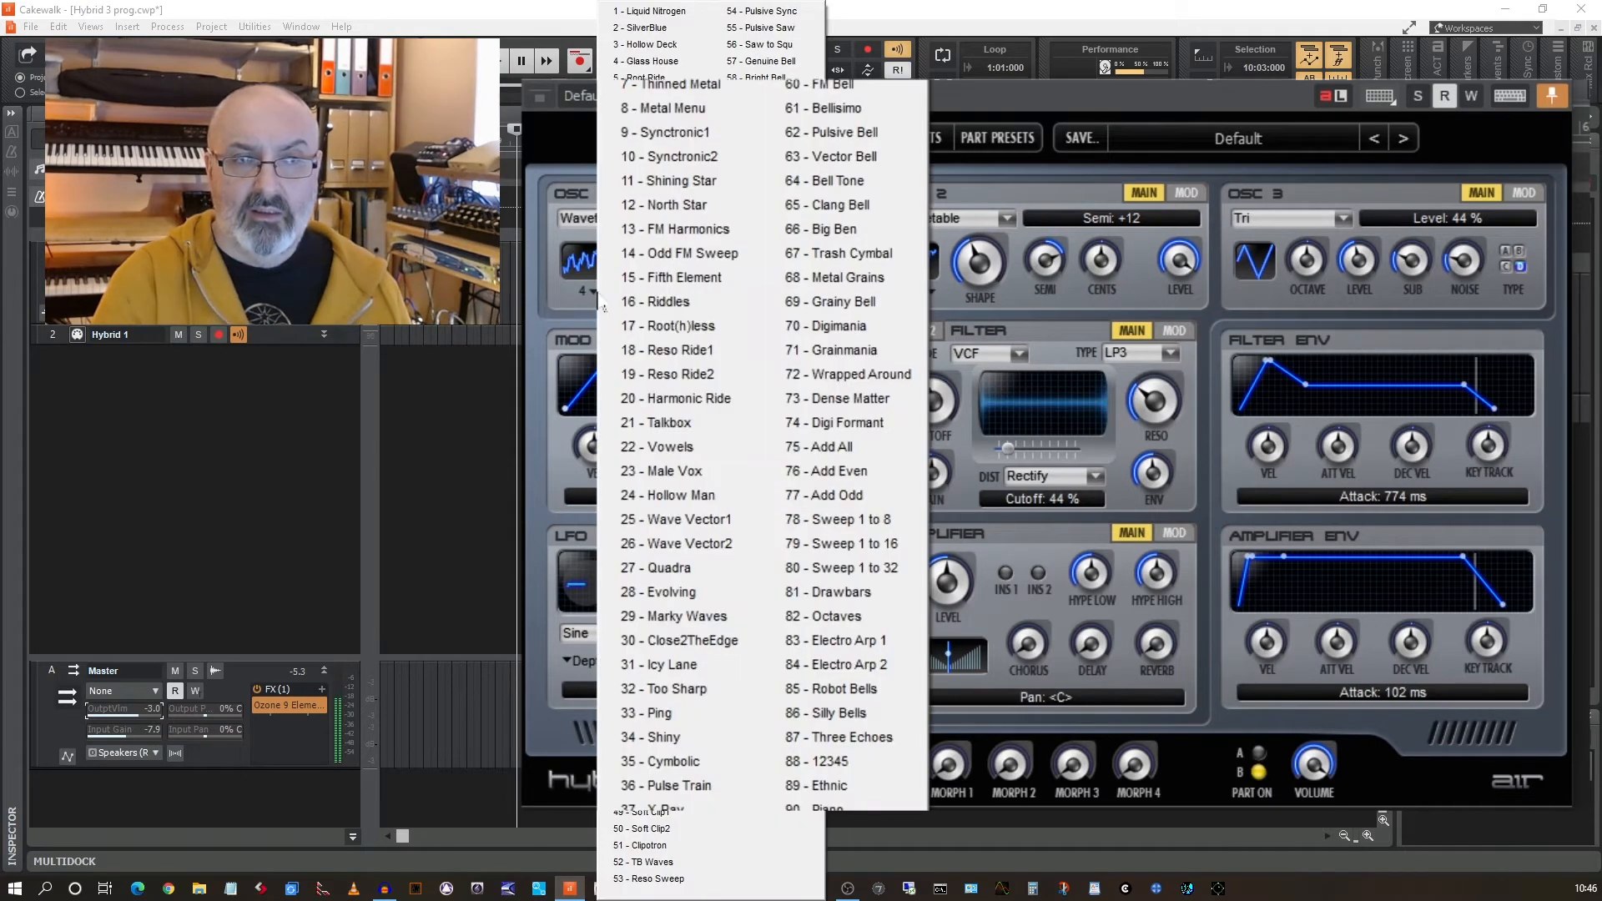
{"action": "left_click", "coordinate": [689, 327]}
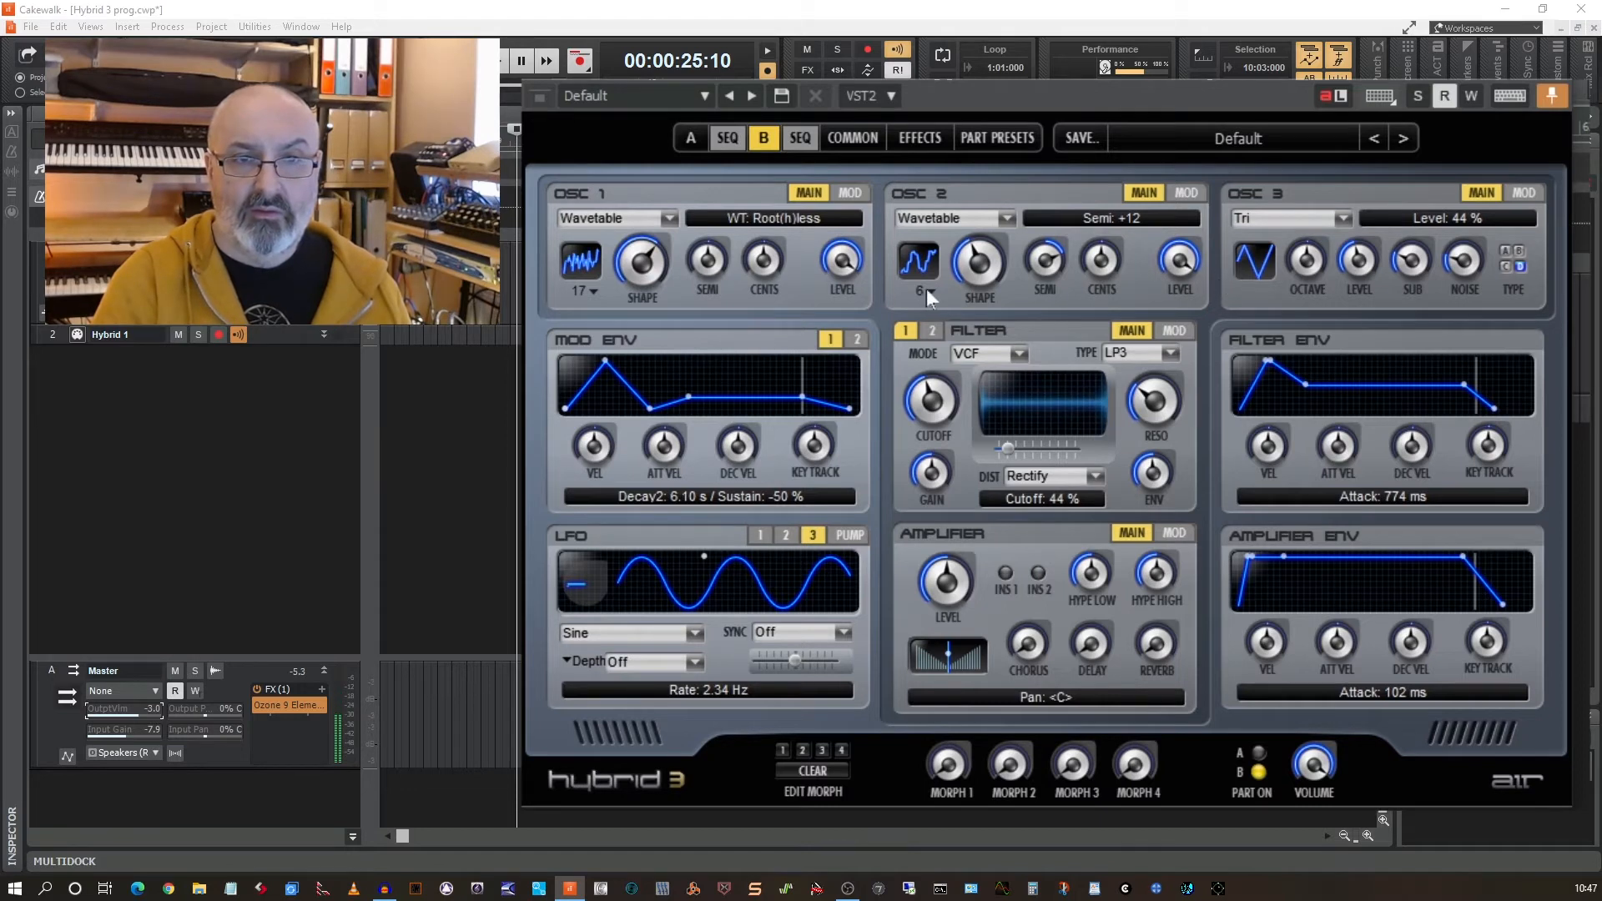
{"action": "left_click_drag", "start_coordinate": [1179, 284], "coordinate": [1180, 358]}
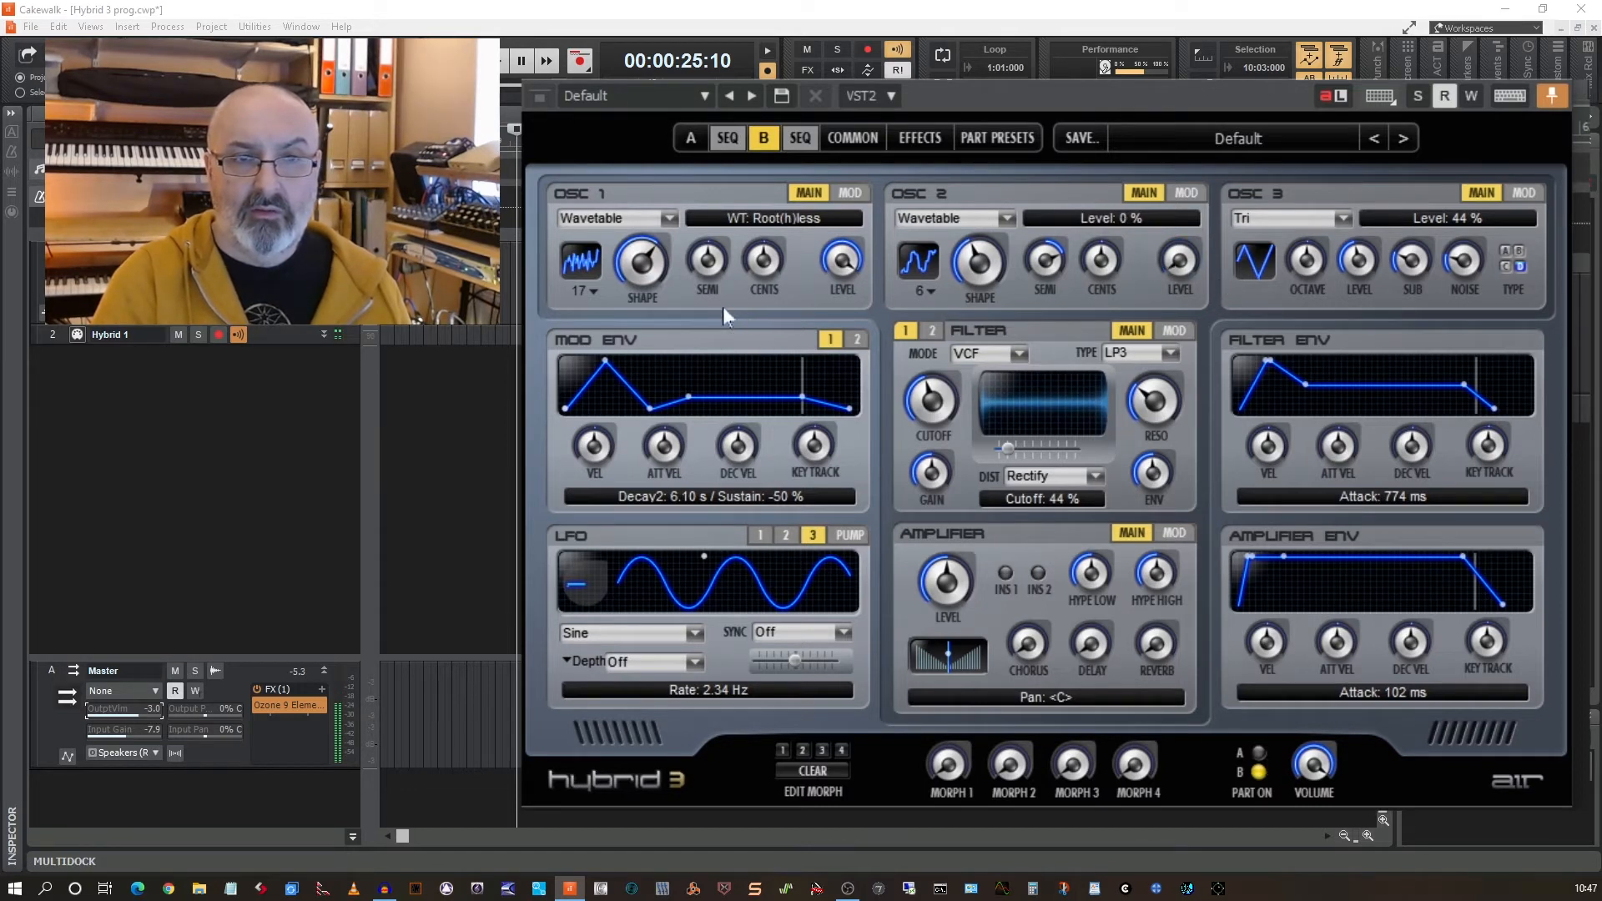
Try the Icy Lane, Cymbolic and X-Ray wavetables in part B's oscillator 1.
{"action": "left_click", "coordinate": [593, 292]}
{"action": "left_click", "coordinate": [680, 673]}
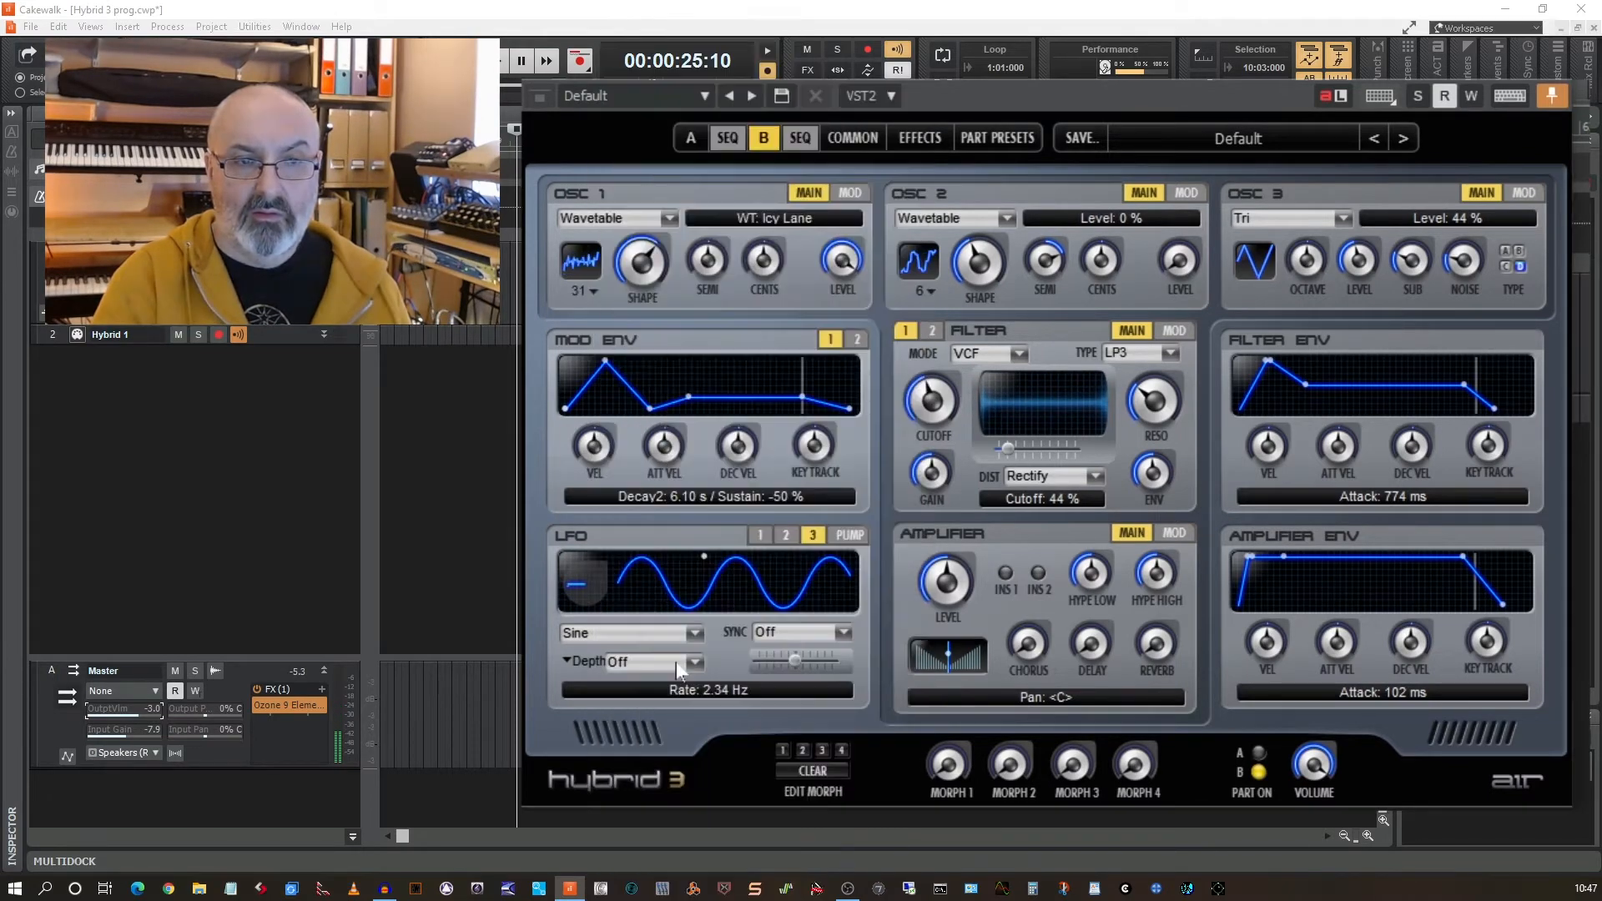
{"action": "left_click", "coordinate": [595, 289]}
{"action": "left_click", "coordinate": [705, 756]}
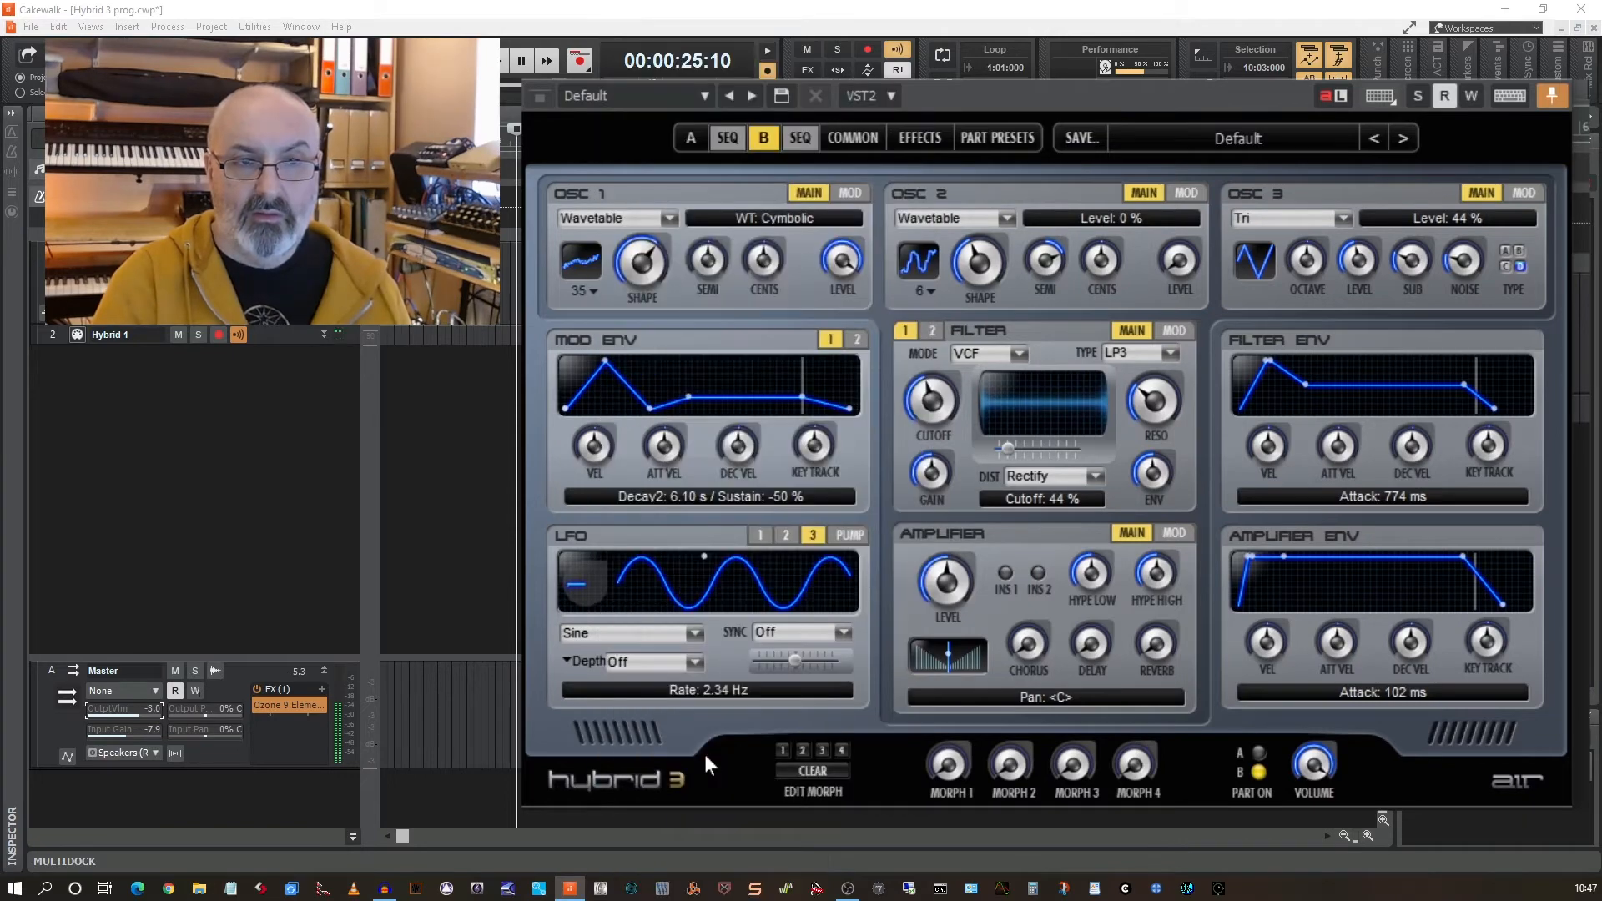
{"action": "left_click", "coordinate": [593, 292]}
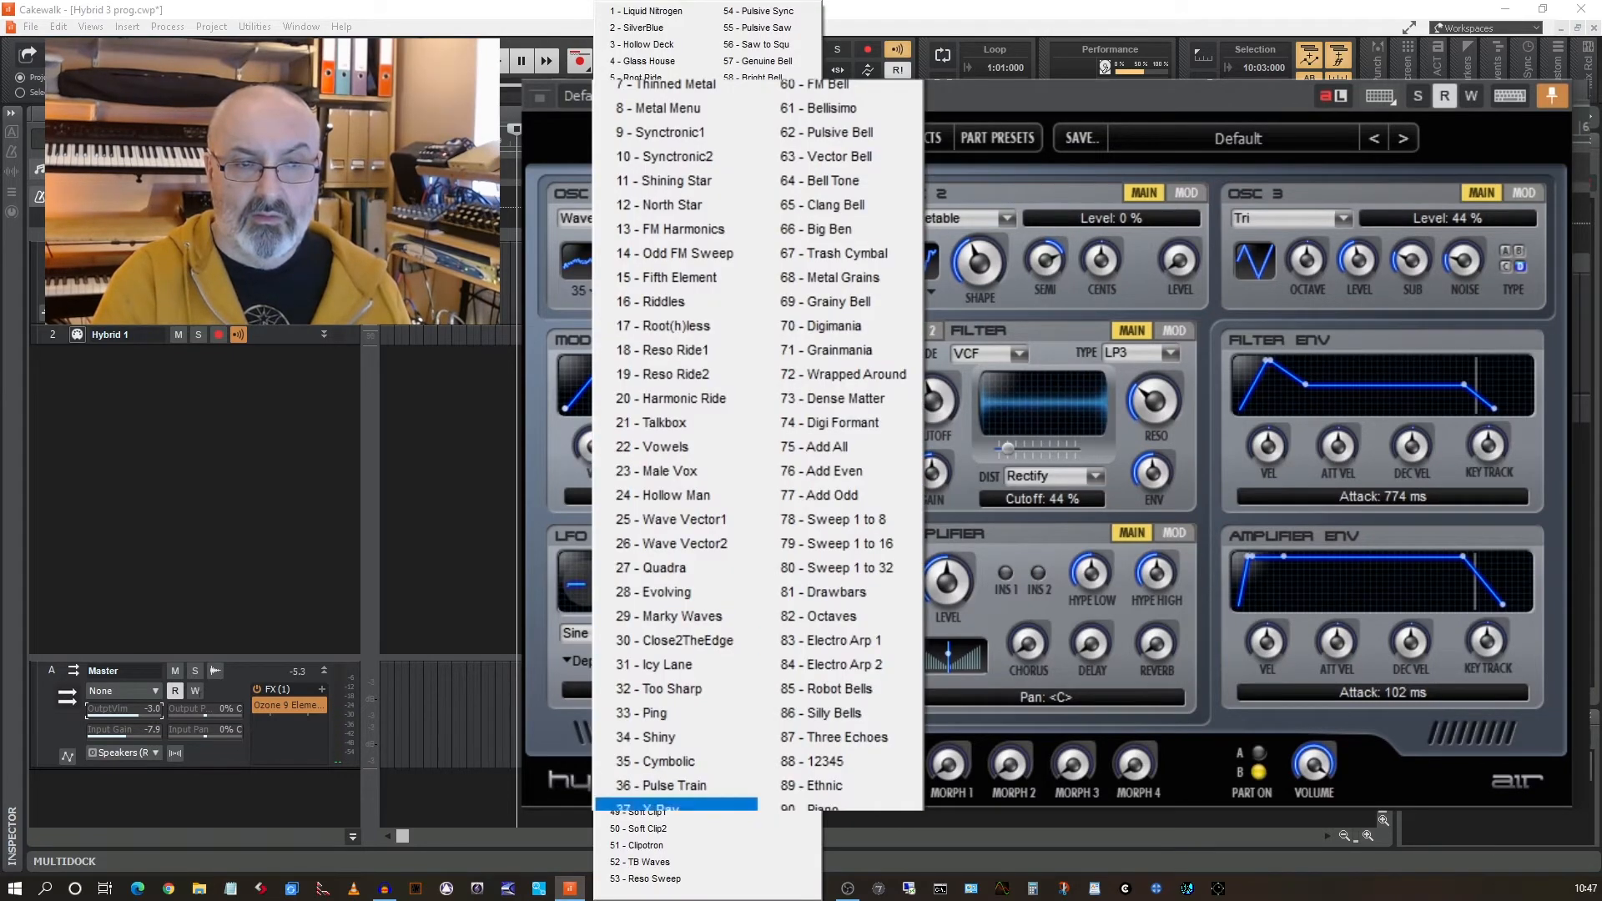
{"action": "left_click", "coordinate": [659, 808]}
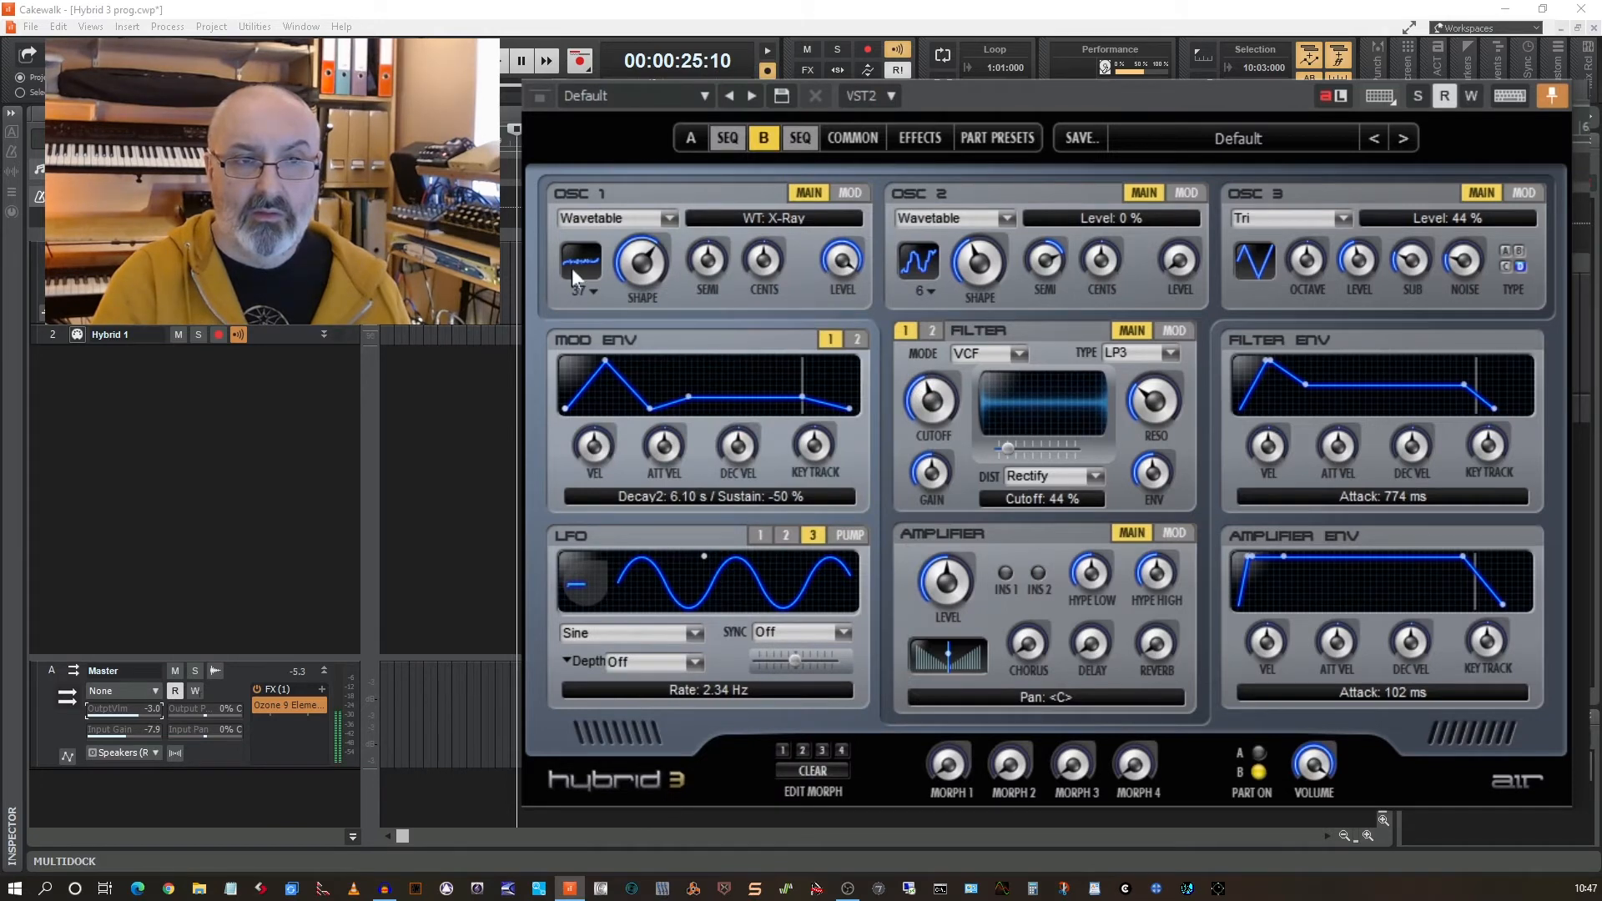
Step part B's oscillator 1 wavetable onward through Wave Glimpse and No Ground to Glacier.
{"action": "scroll", "coordinate": [597, 288], "scroll_direction": "down", "scroll_amount": 1}
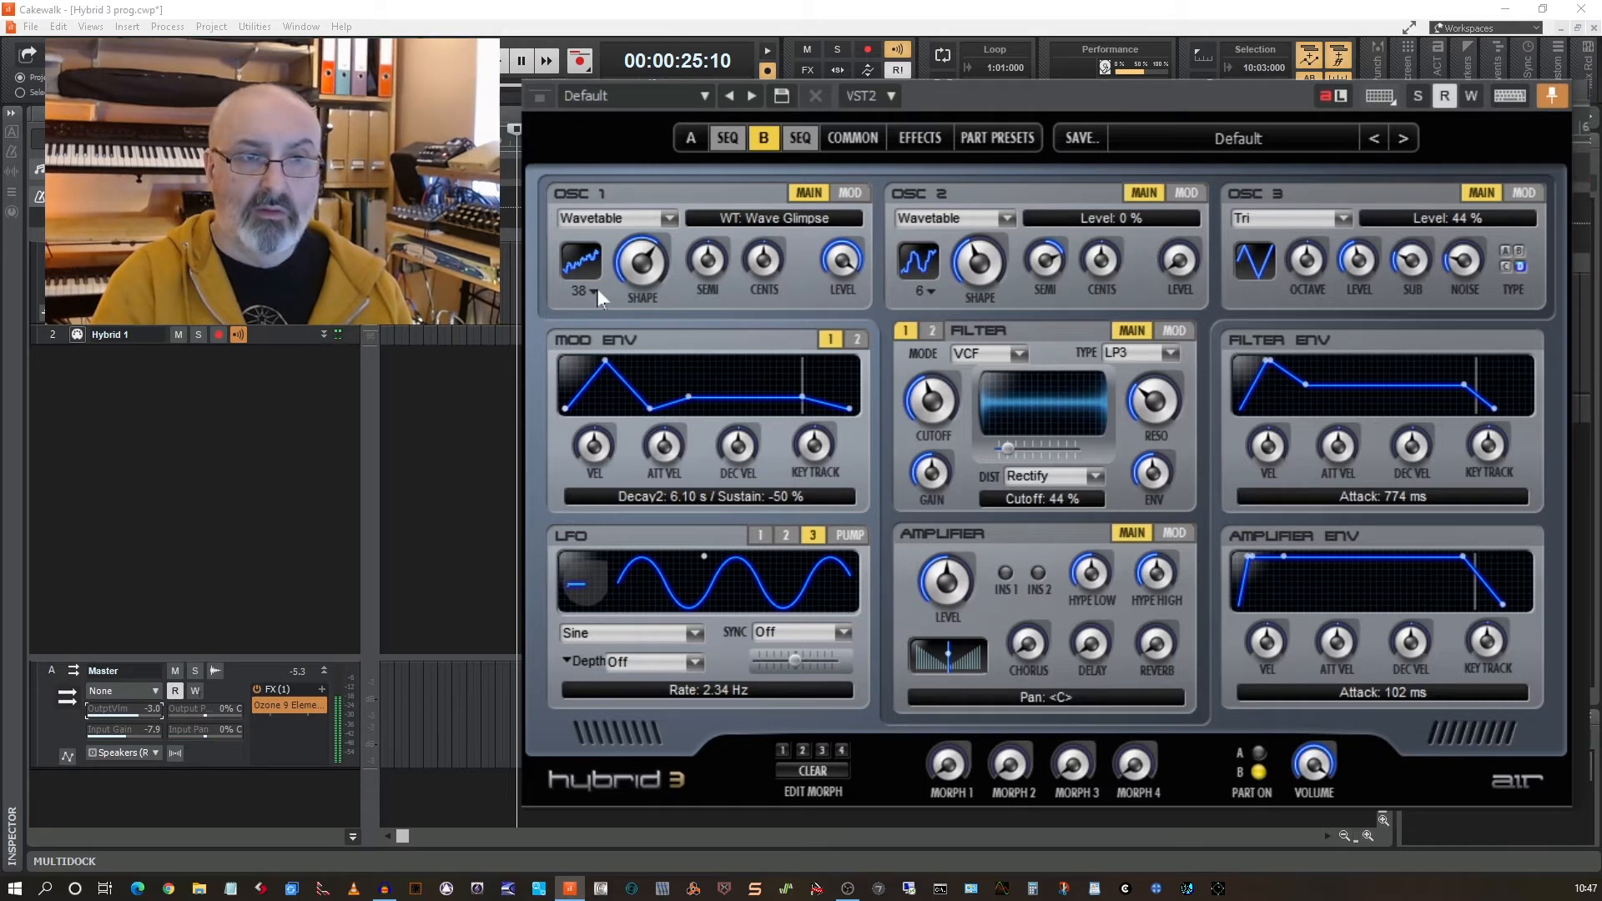
{"action": "scroll", "coordinate": [597, 288], "scroll_direction": "down", "scroll_amount": 1}
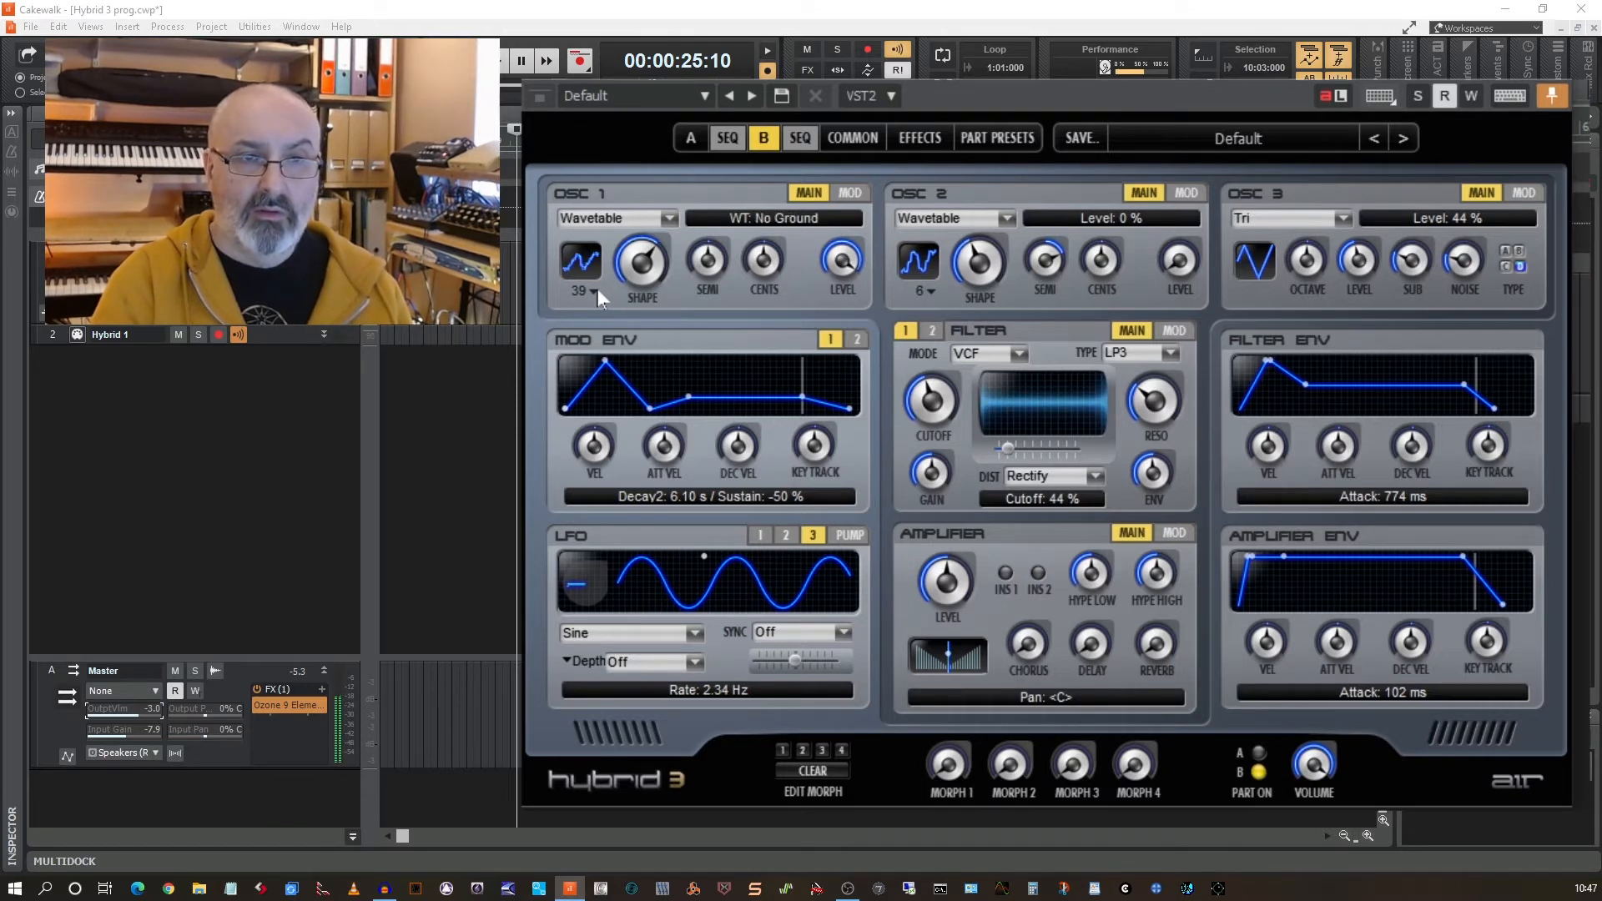
{"action": "scroll", "coordinate": [597, 288], "scroll_direction": "down", "scroll_amount": 1}
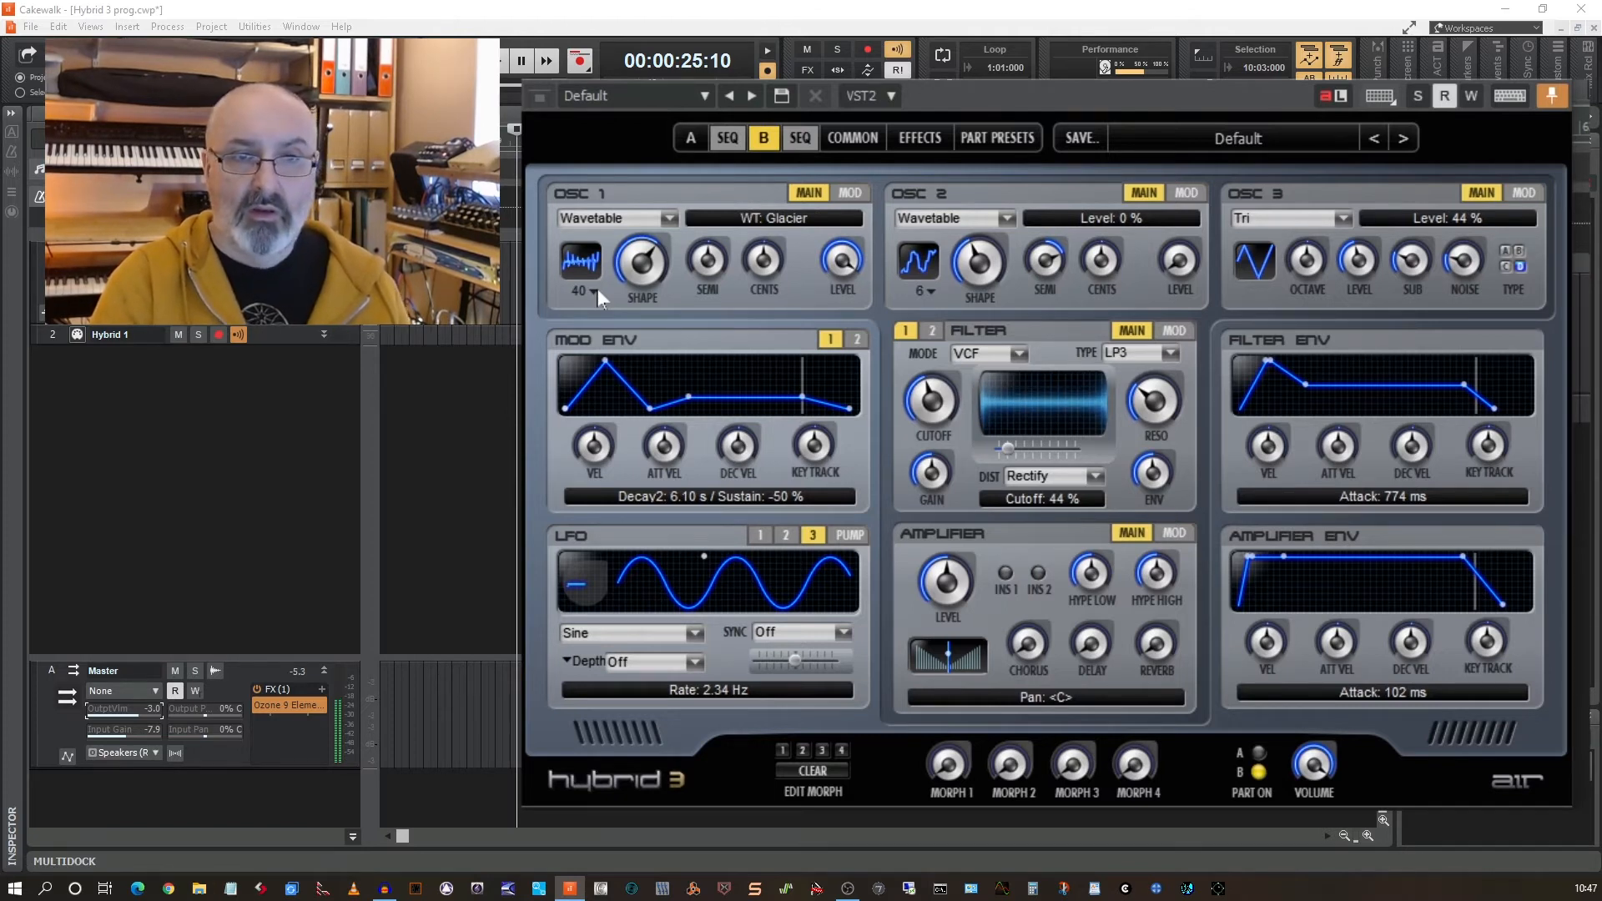
Load the Sharp Sweep wavetable in part B's oscillator 2 and solo it with oscillator 1's level at 0 % and oscillator 2's at 100 %.
{"action": "left_click", "coordinate": [933, 291]}
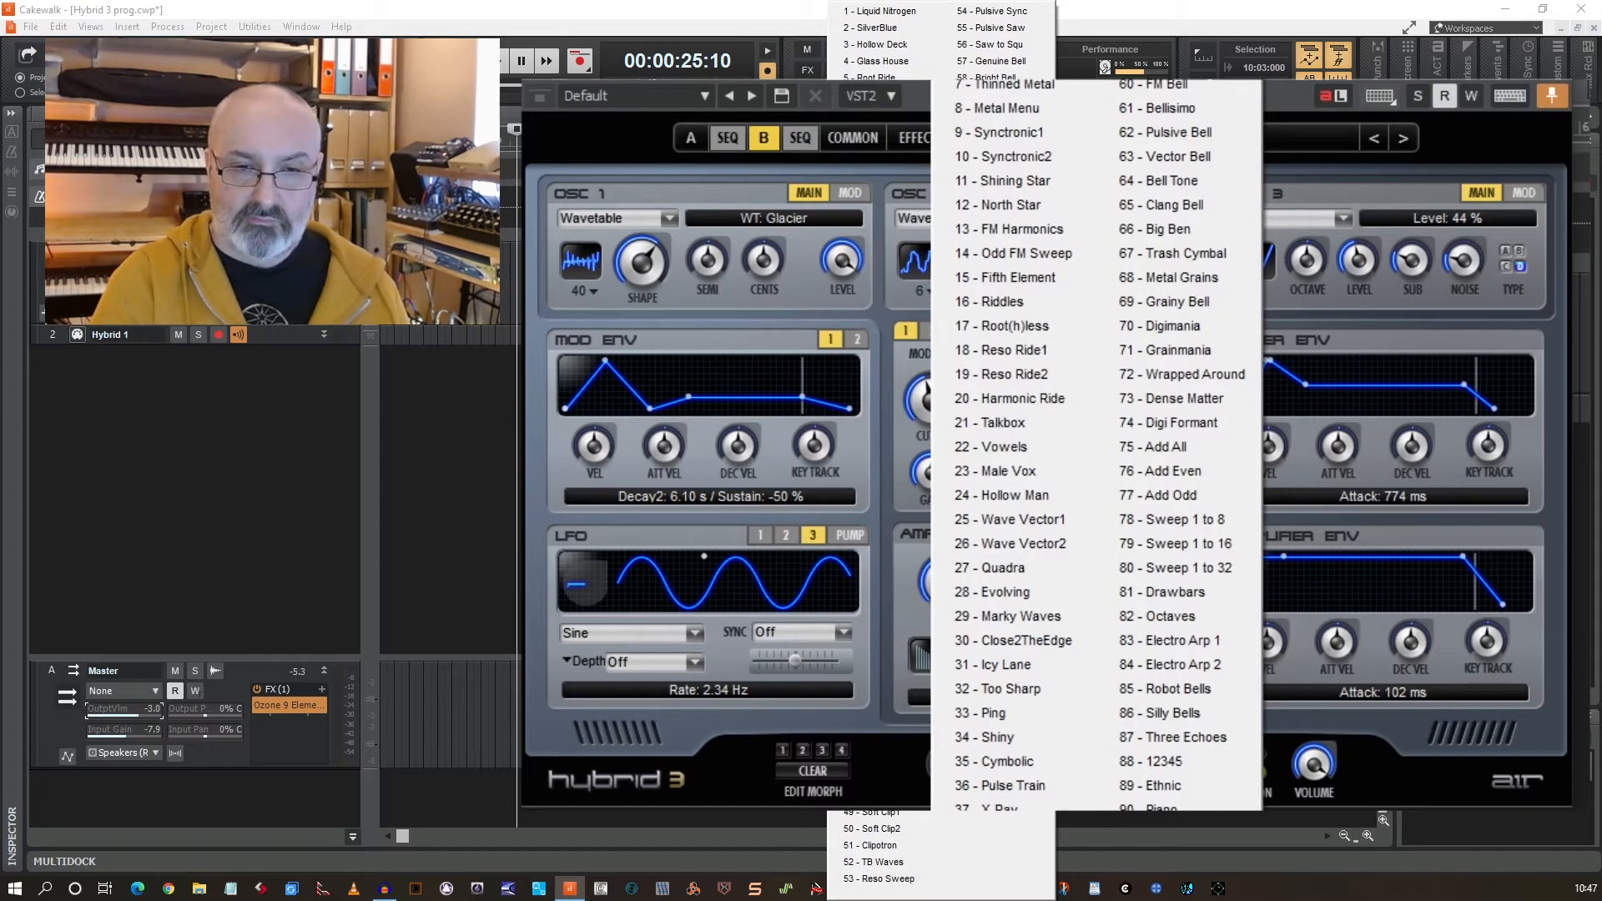
{"action": "left_click", "coordinate": [876, 678]}
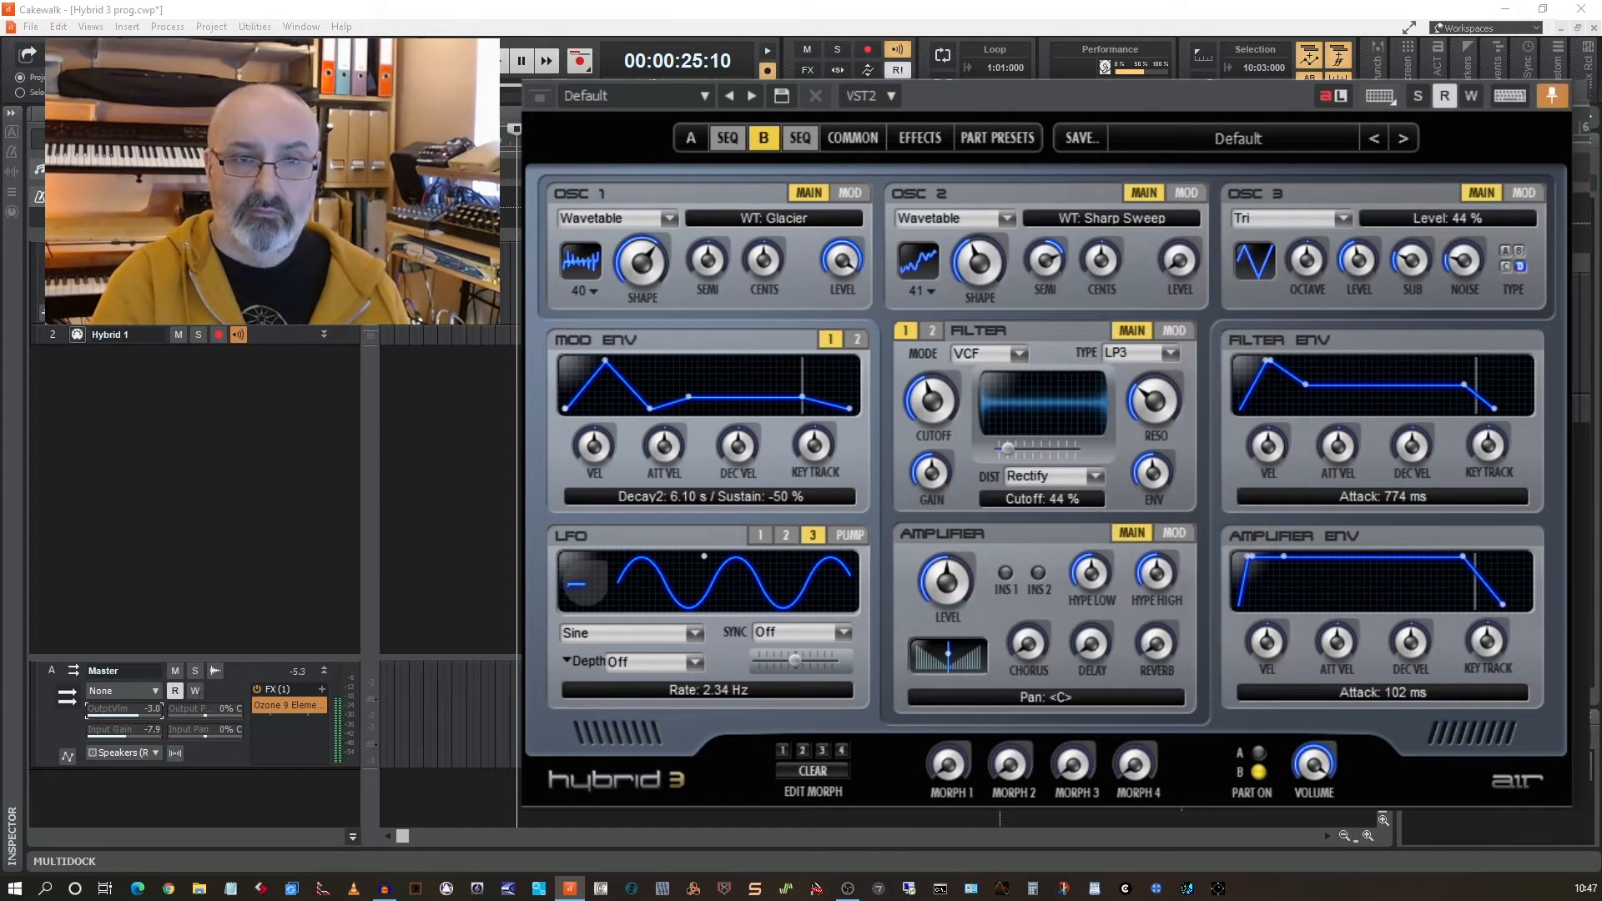
{"action": "left_click_drag", "start_coordinate": [841, 256], "coordinate": [970, 777]}
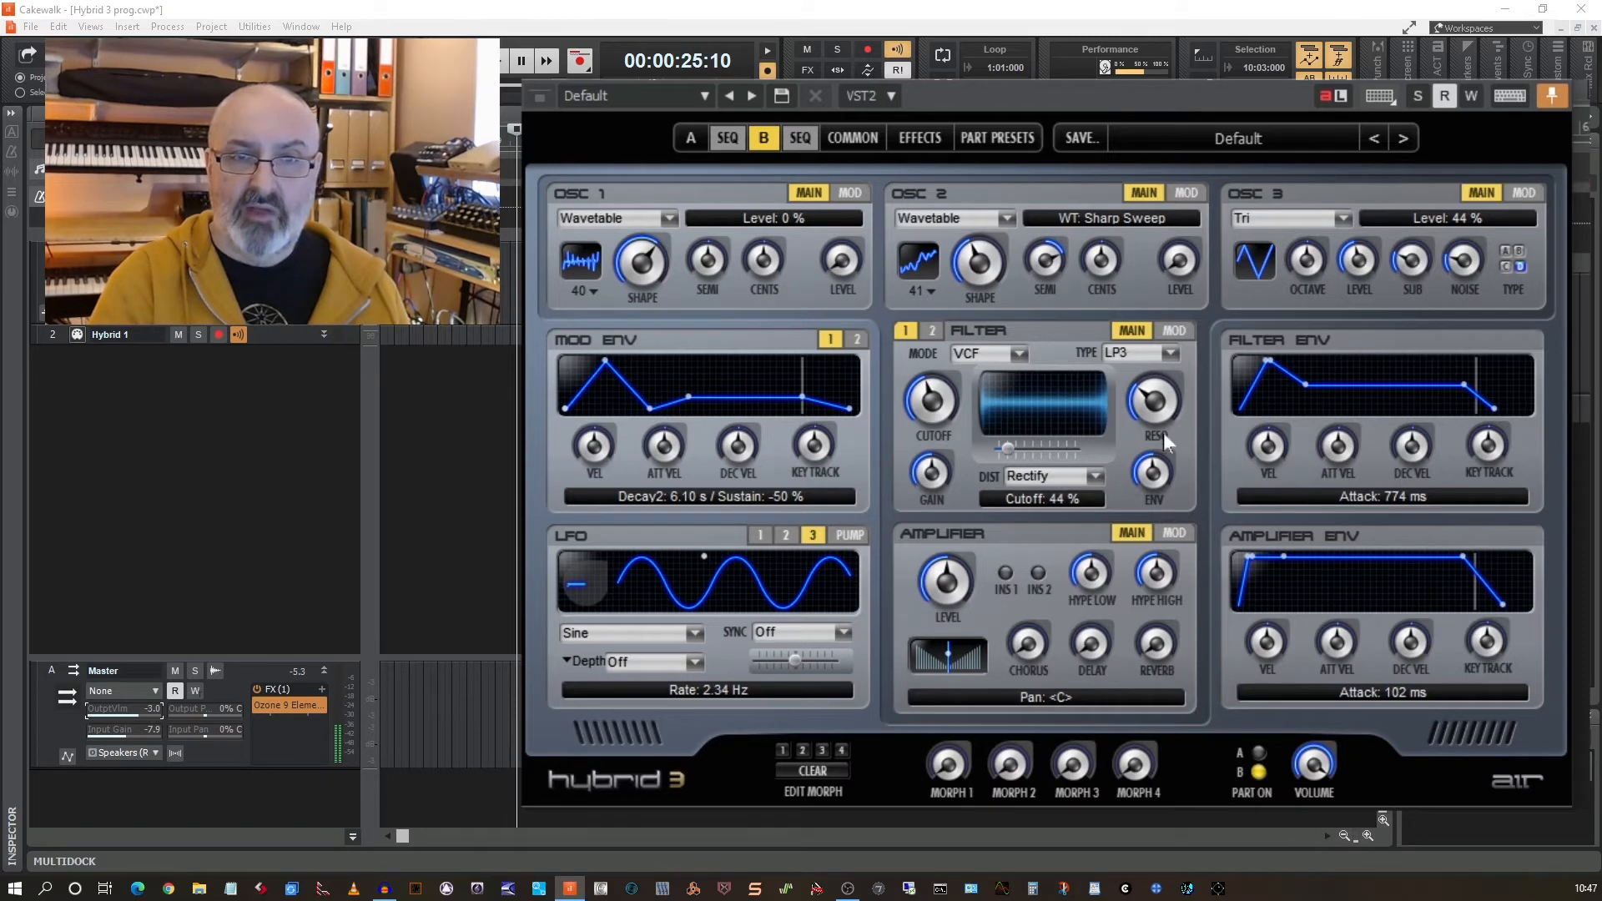
{"action": "left_click_drag", "start_coordinate": [1181, 264], "coordinate": [1172, 242]}
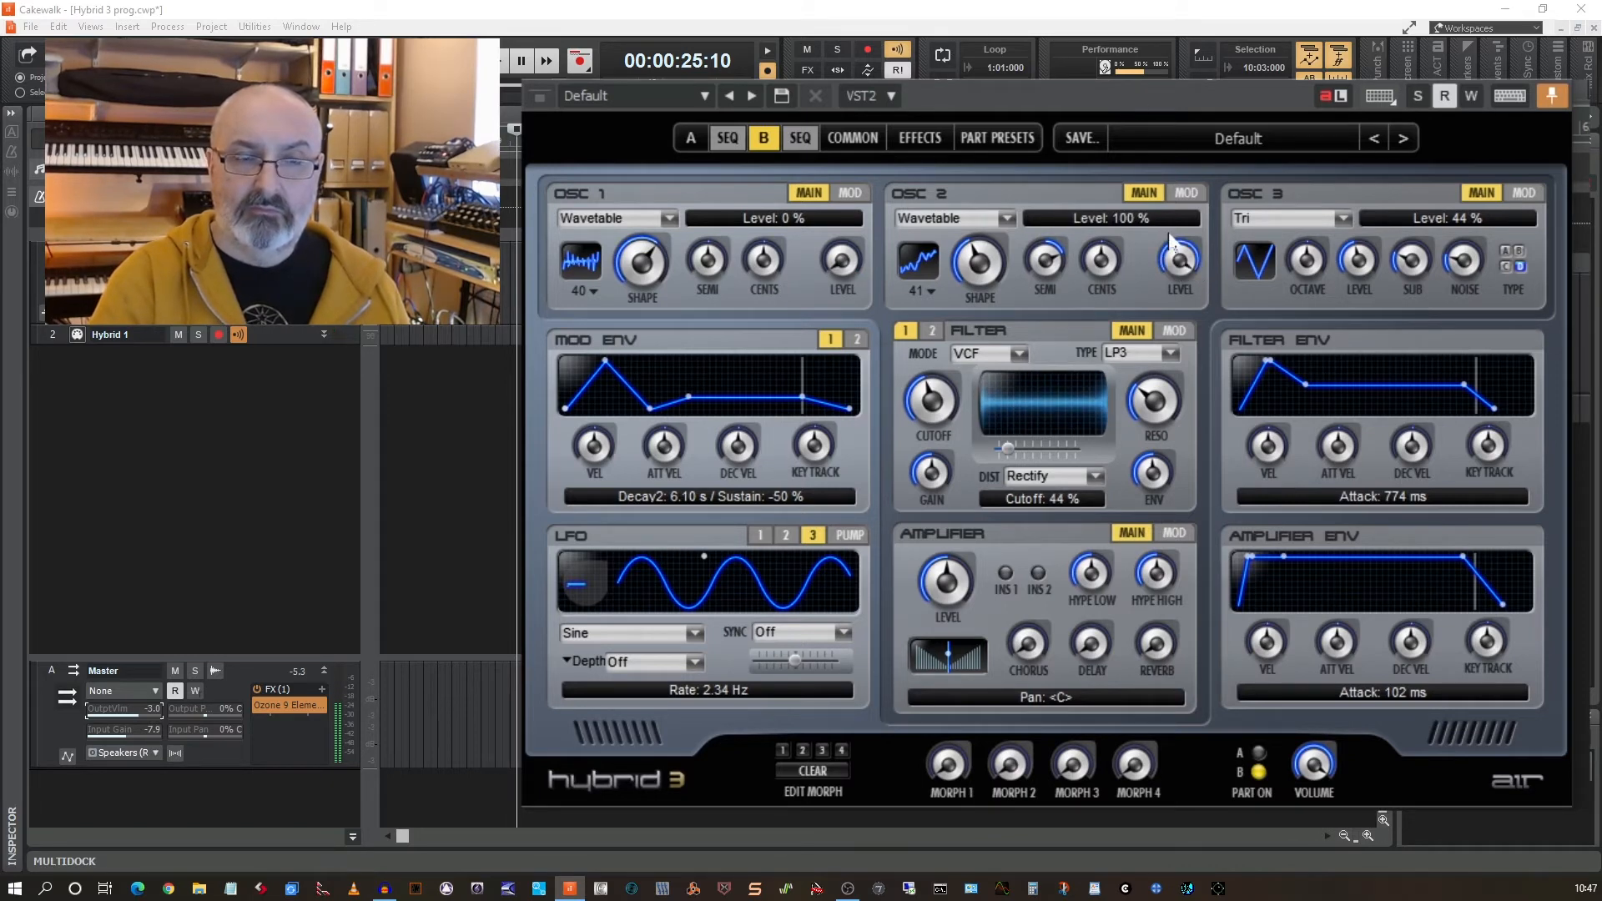
Step part B's oscillator 2 wavetable onward through Shimmering, Two Harsh and Detuned Saw.
{"action": "left_click", "coordinate": [929, 289]}
{"action": "left_click", "coordinate": [930, 288]}
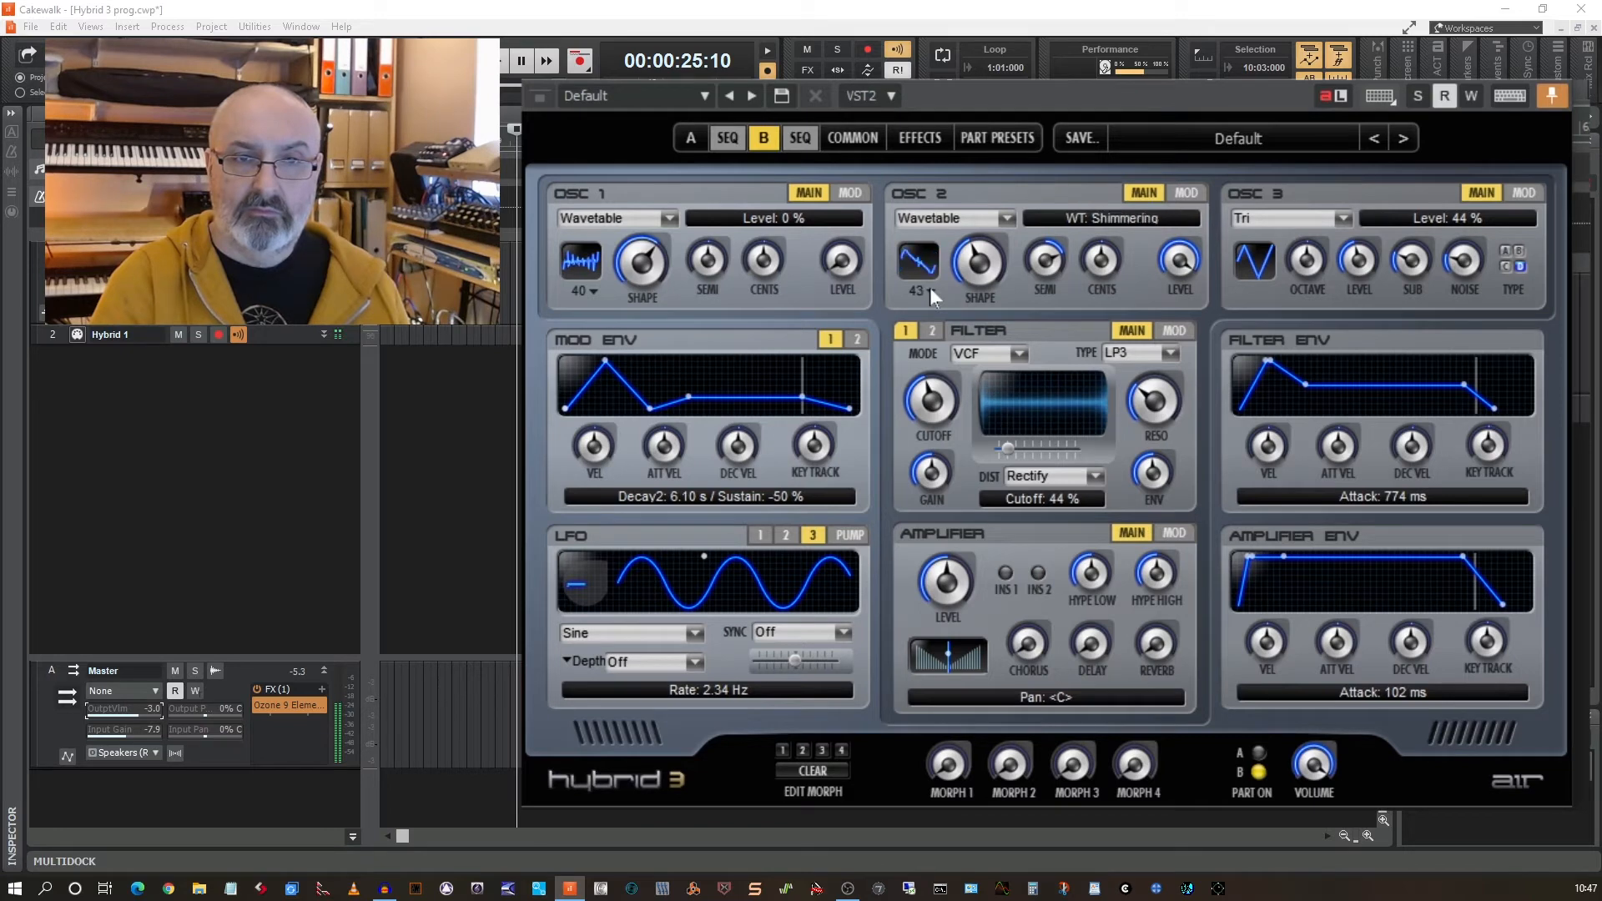
{"action": "left_click", "coordinate": [930, 289]}
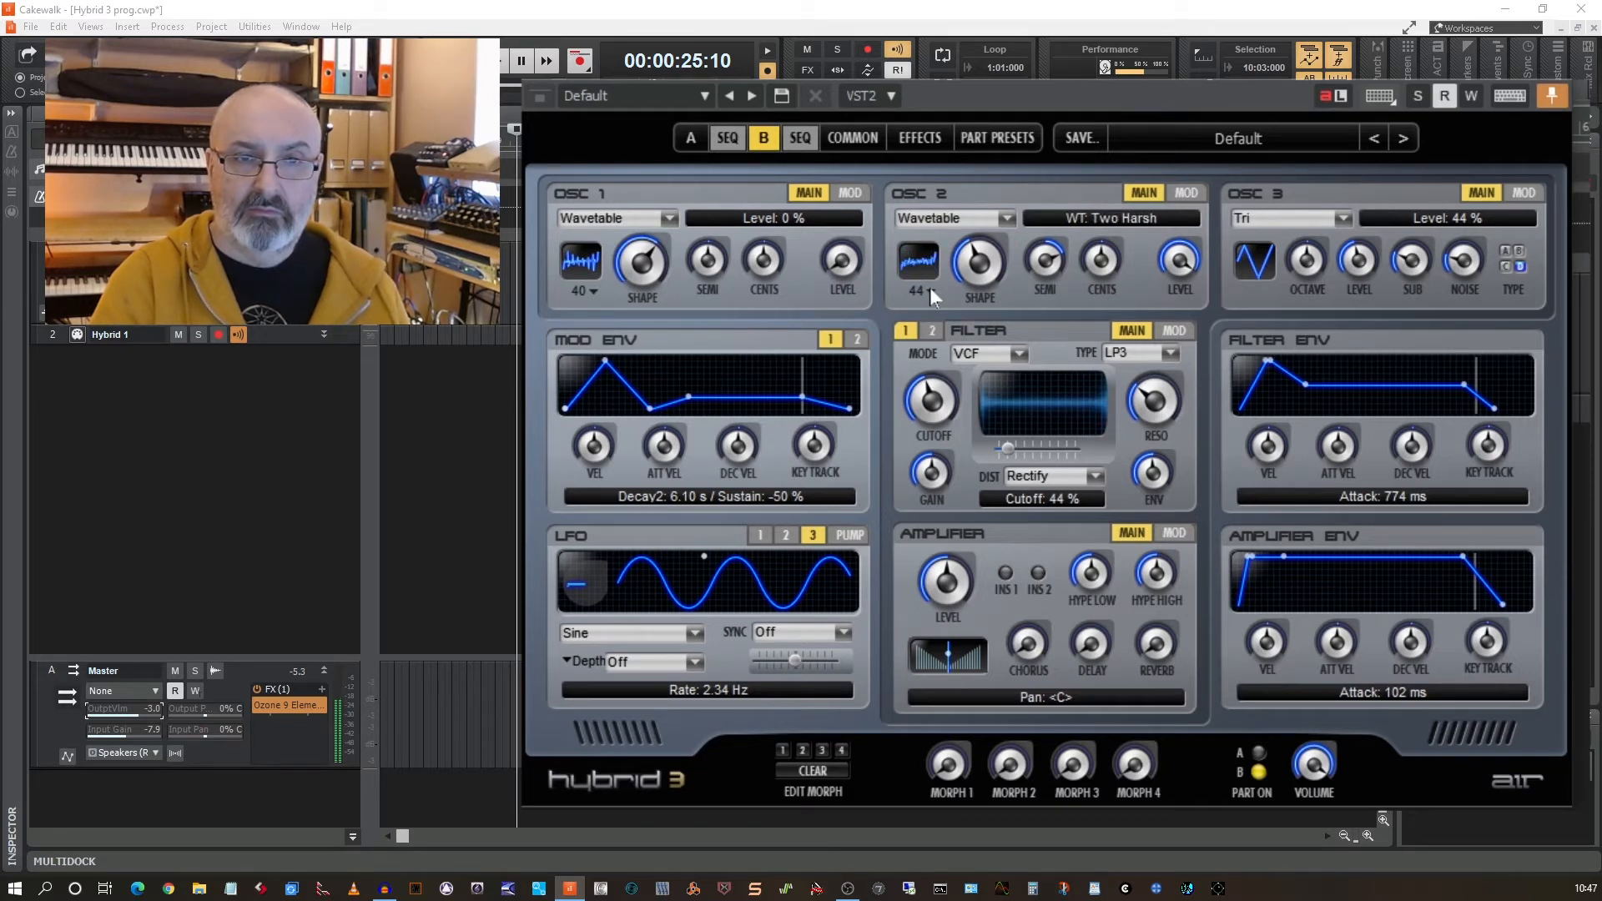
{"action": "left_click", "coordinate": [929, 288]}
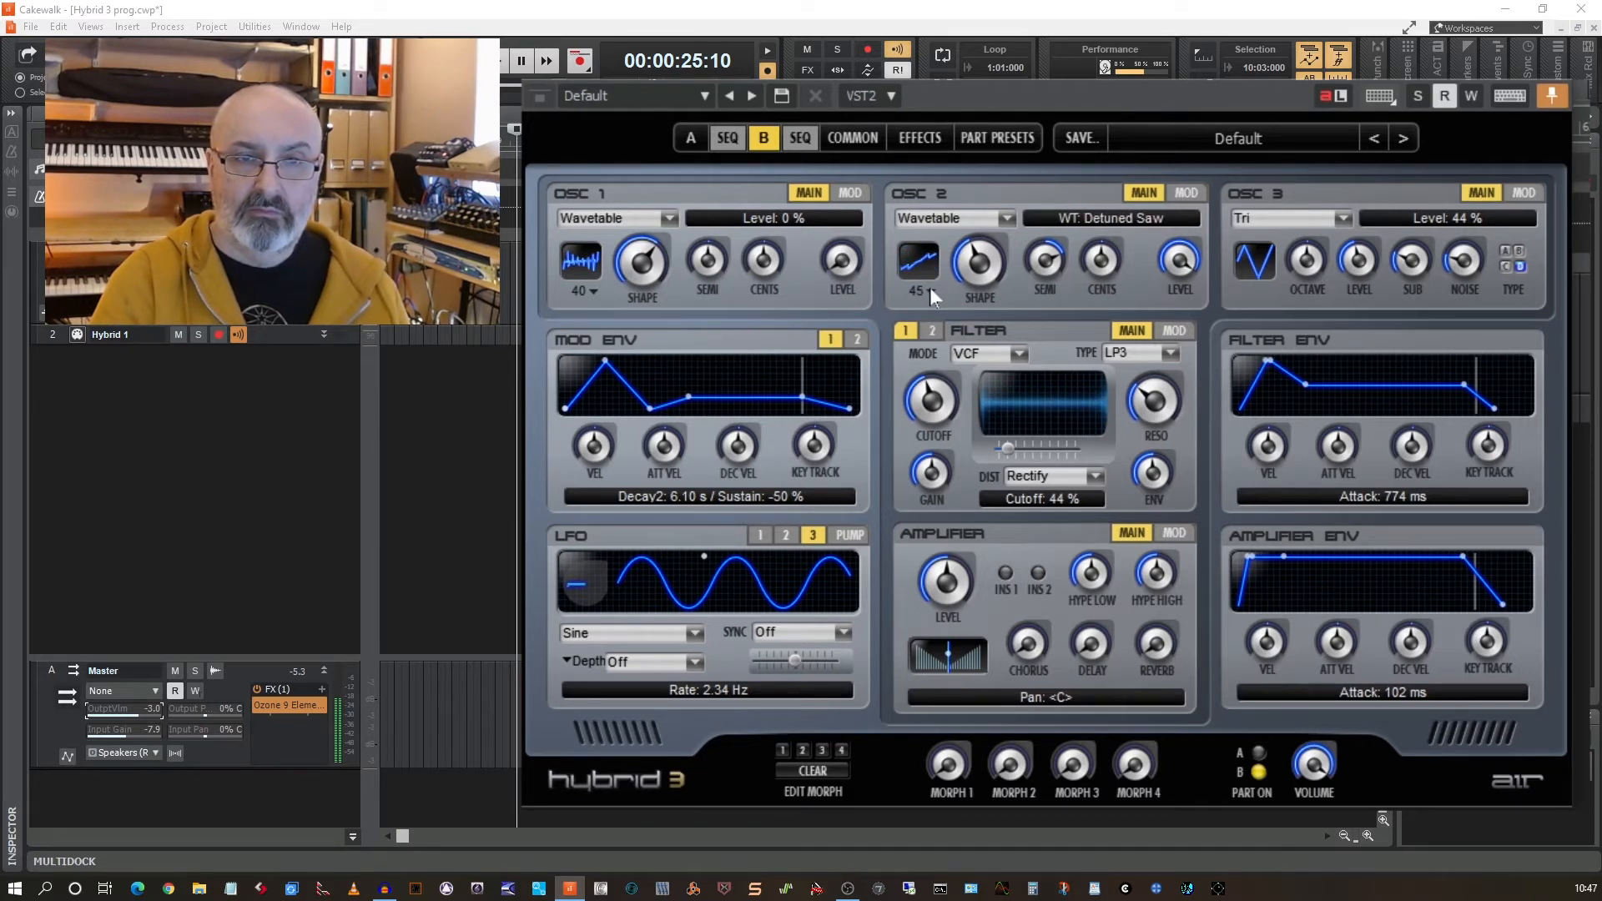
{"action": "left_click", "coordinate": [930, 289]}
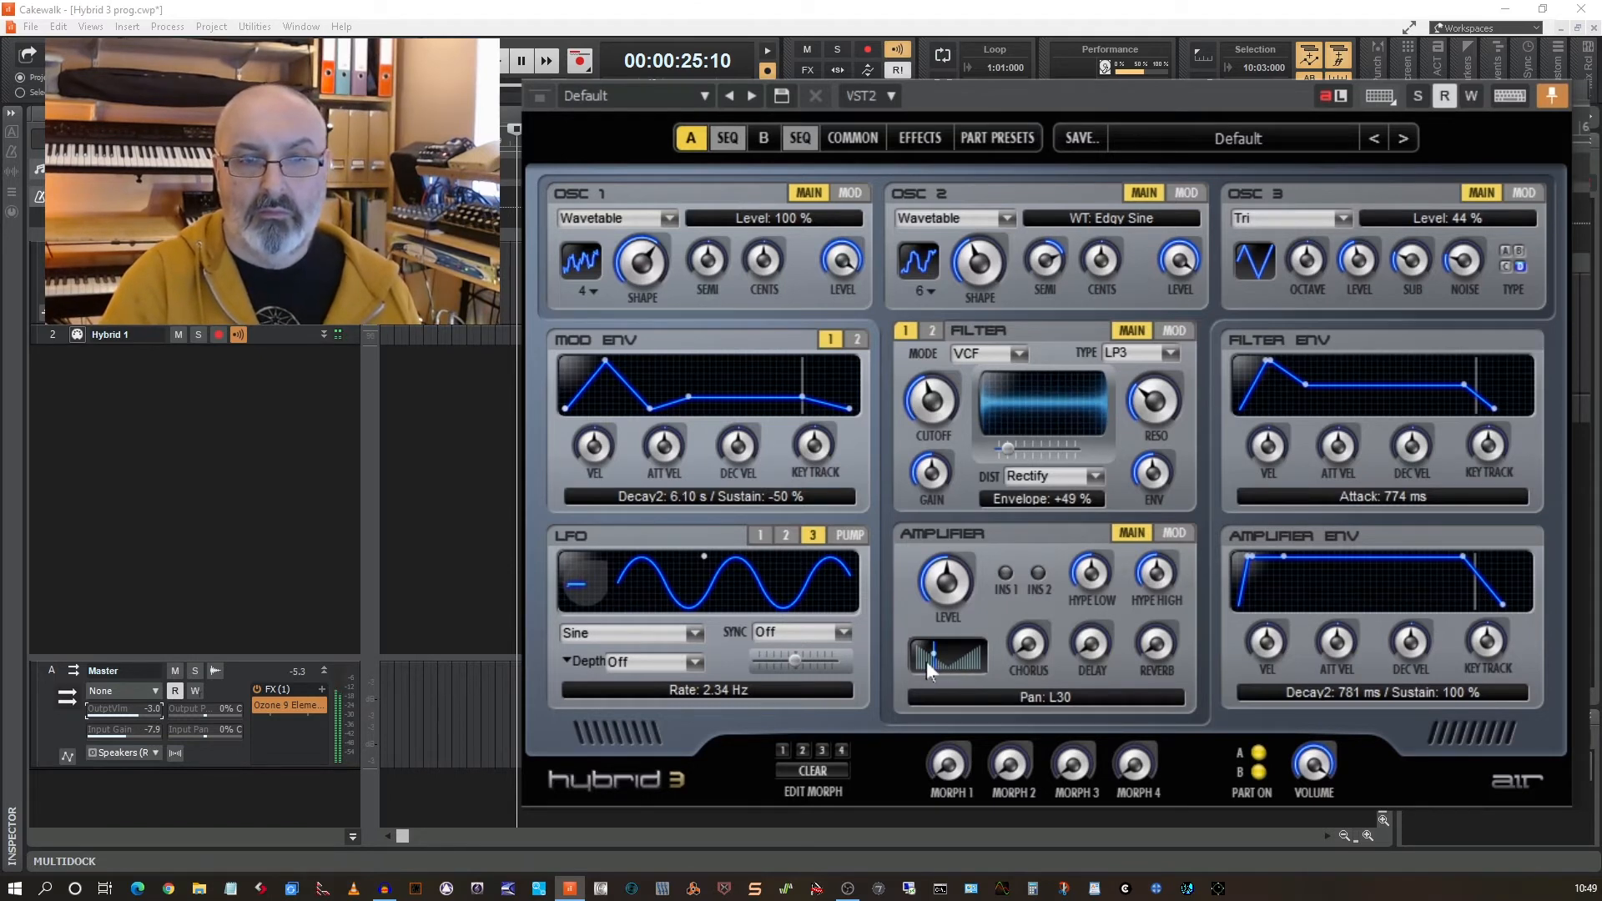
Move part A's amplifier pan slightly closer to centre while keeping it on the left, and switch to part B.
{"action": "left_click_drag", "start_coordinate": [933, 662], "coordinate": [939, 662]}
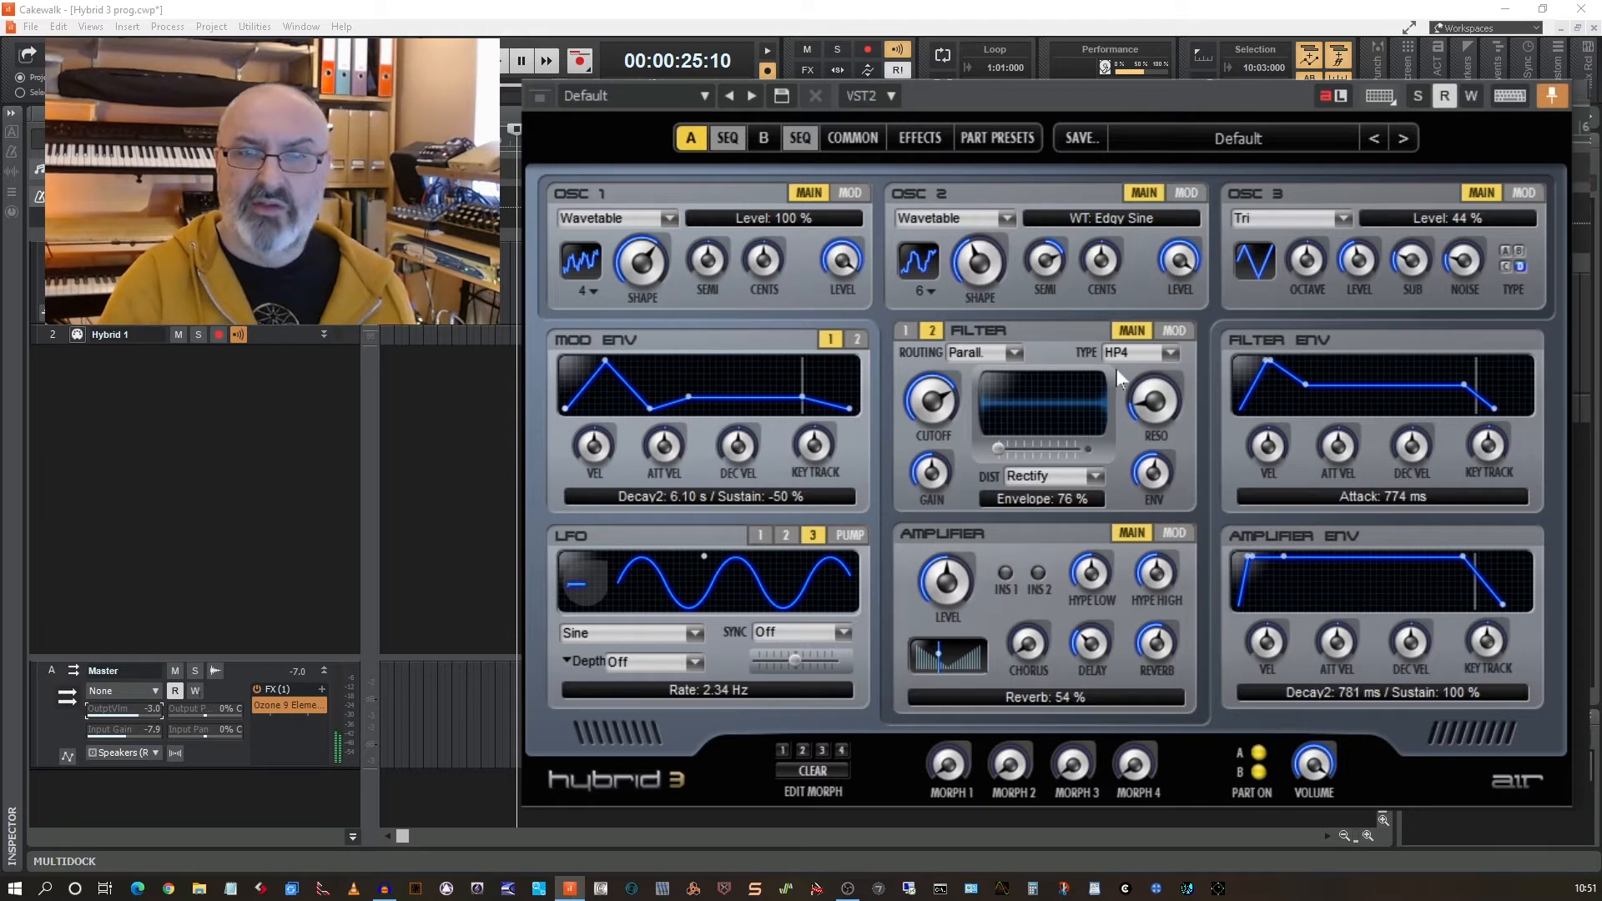
{"action": "left_click", "coordinate": [759, 139]}
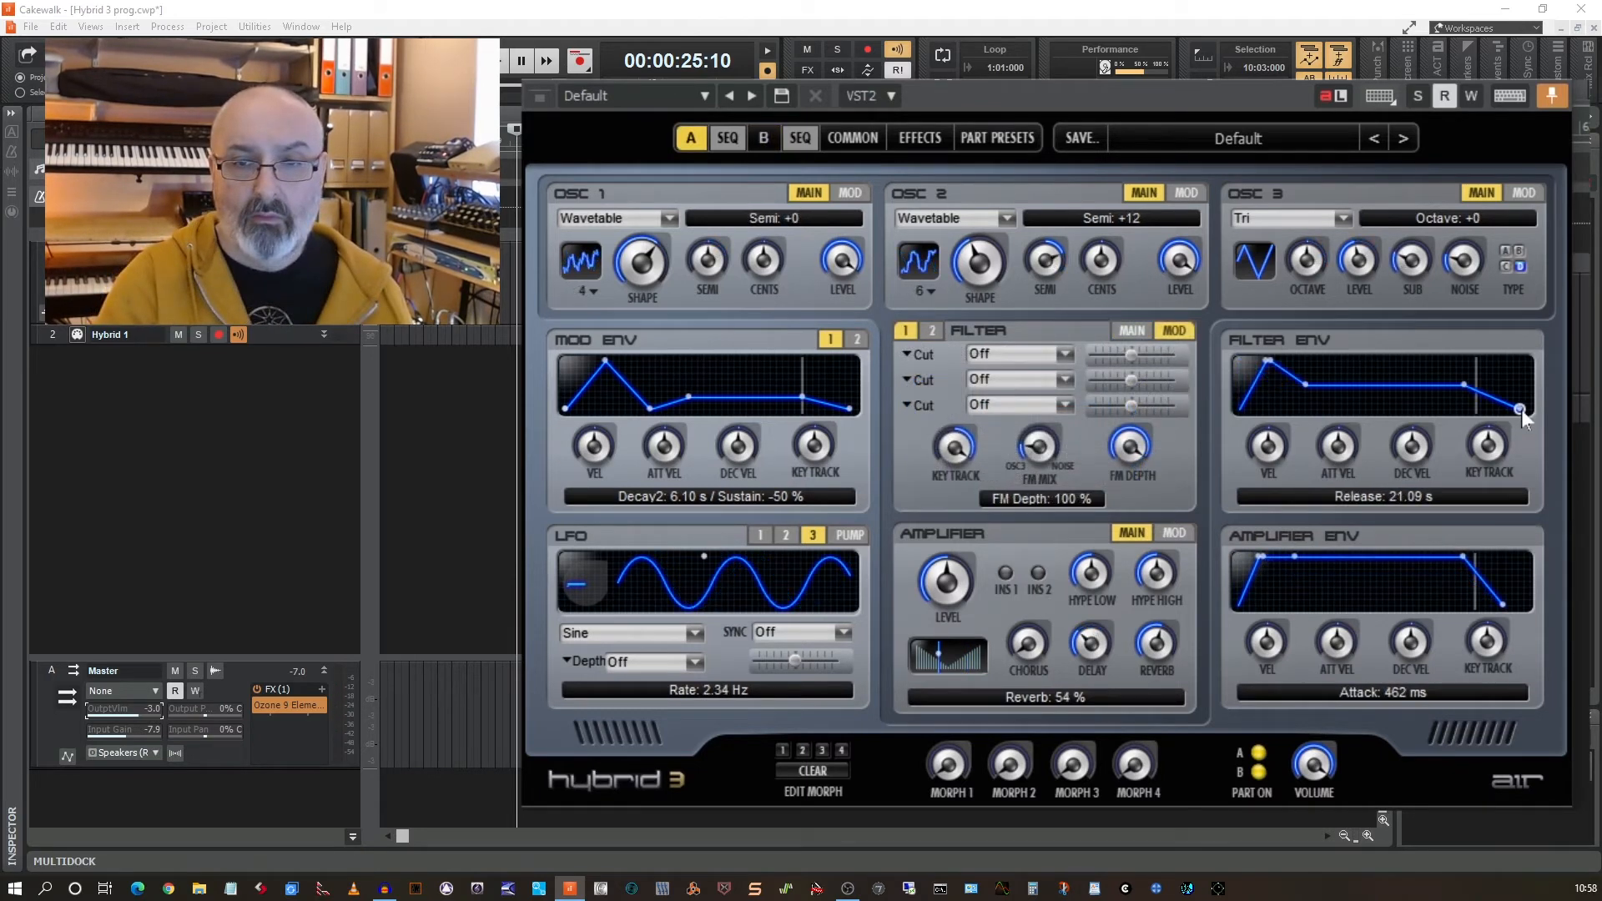
Set part A's filter envelope release to 11.86 s and its amplifier envelope release to 15.05 s.
{"action": "left_click_drag", "start_coordinate": [1520, 409], "coordinate": [1529, 442]}
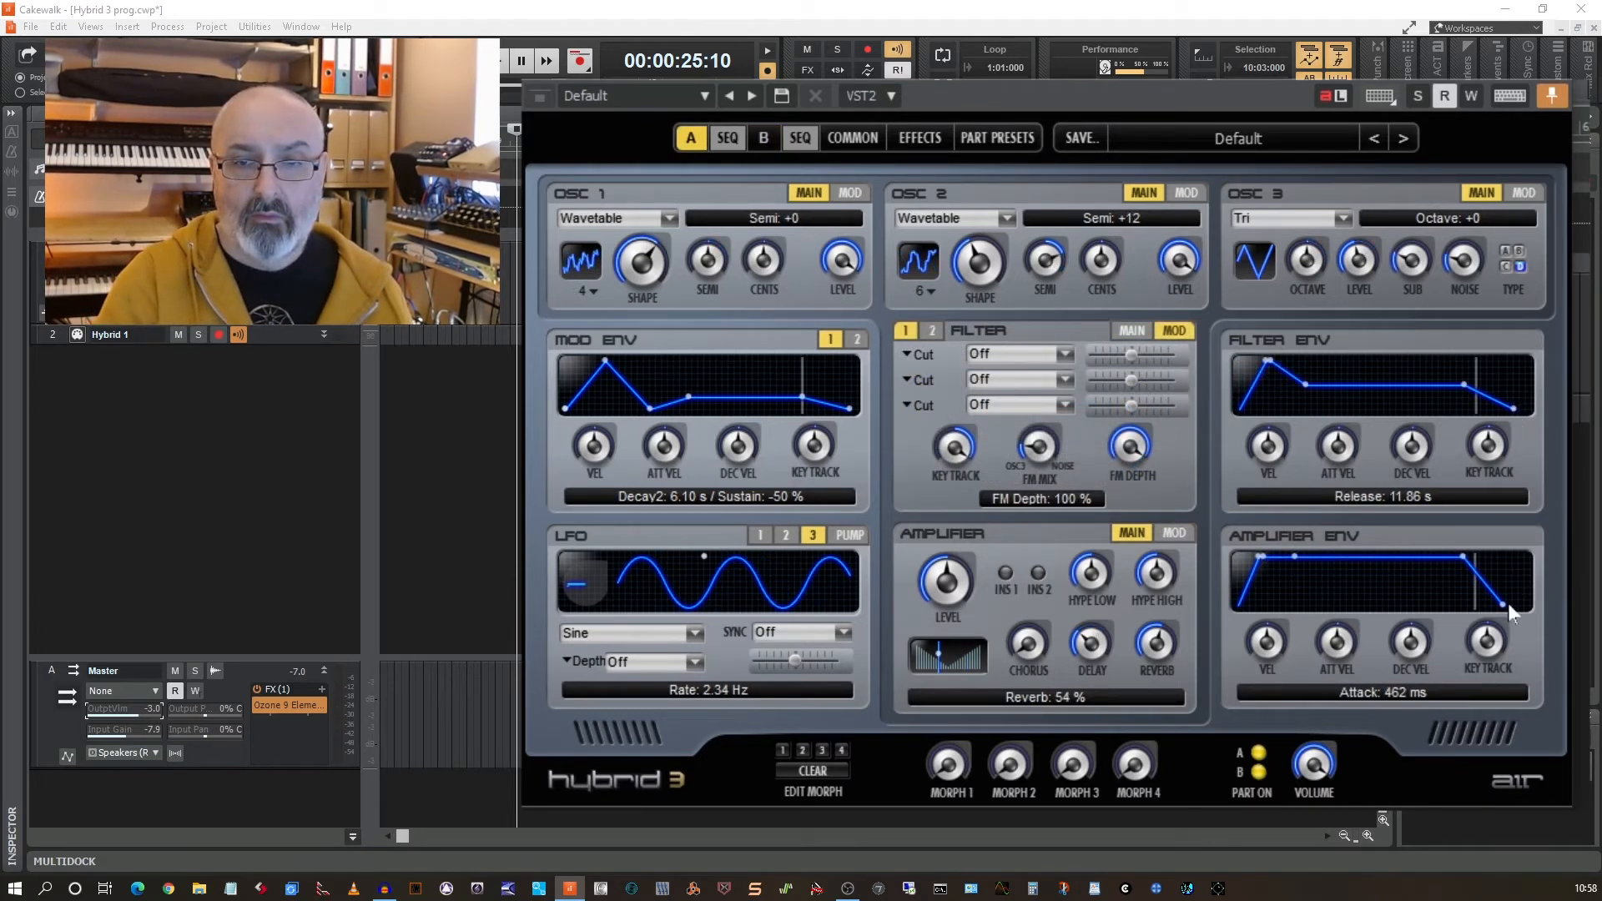
{"action": "left_click_drag", "start_coordinate": [1509, 603], "coordinate": [1516, 603]}
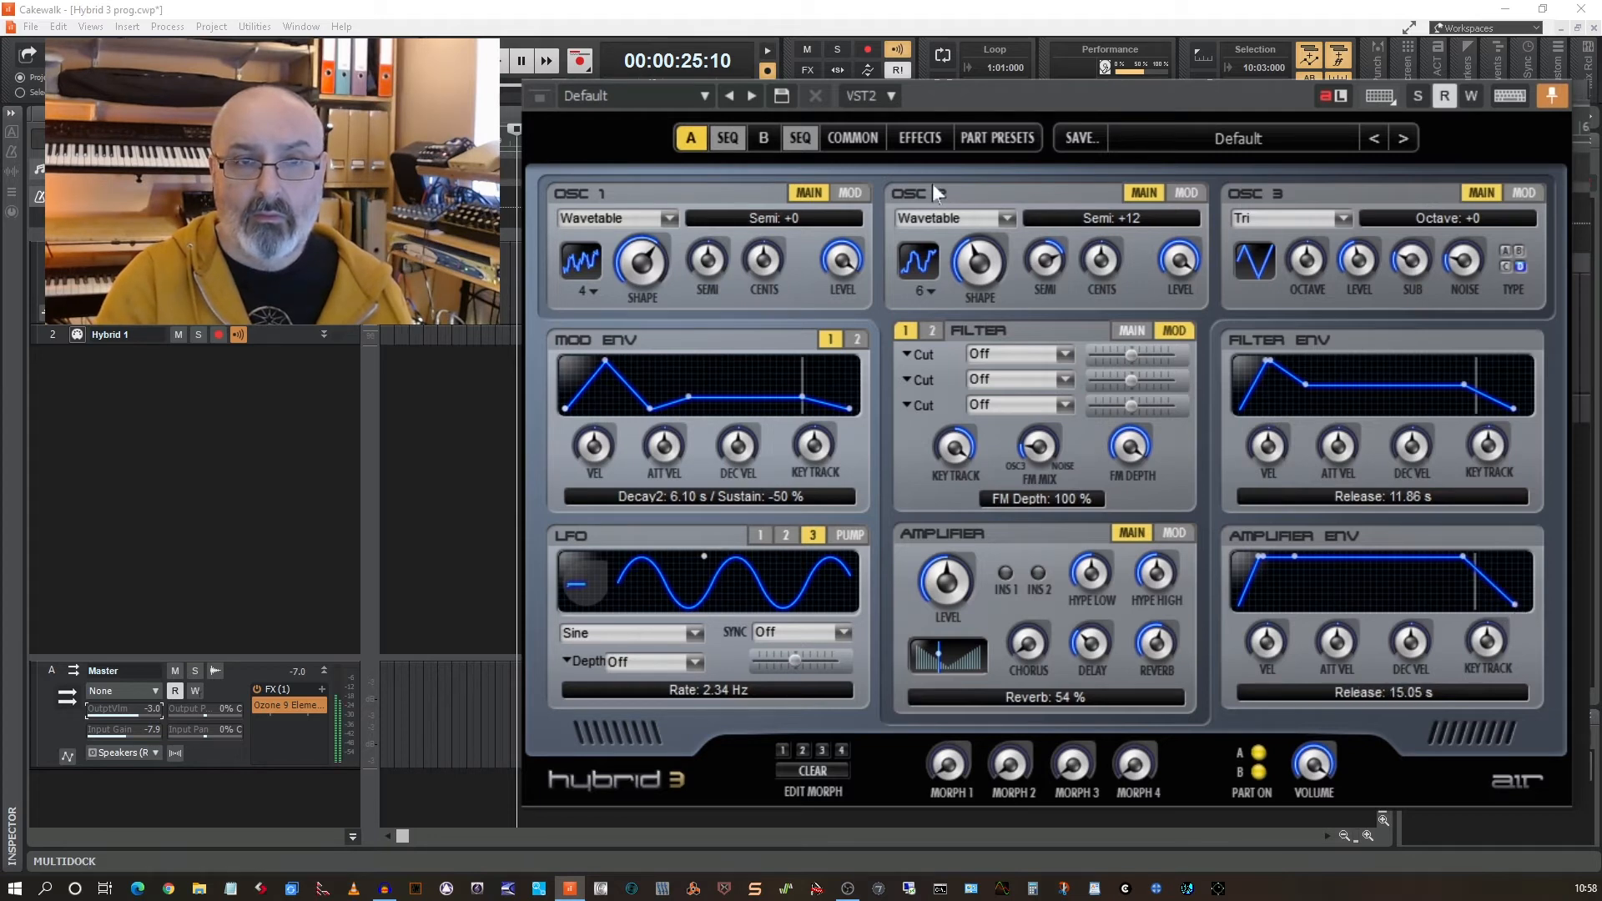
Set part B's filter envelope to a second decay of 7.10 s with 48 % sustain, and lengthen its amplifier envelope's second decay.
{"action": "left_click", "coordinate": [763, 139]}
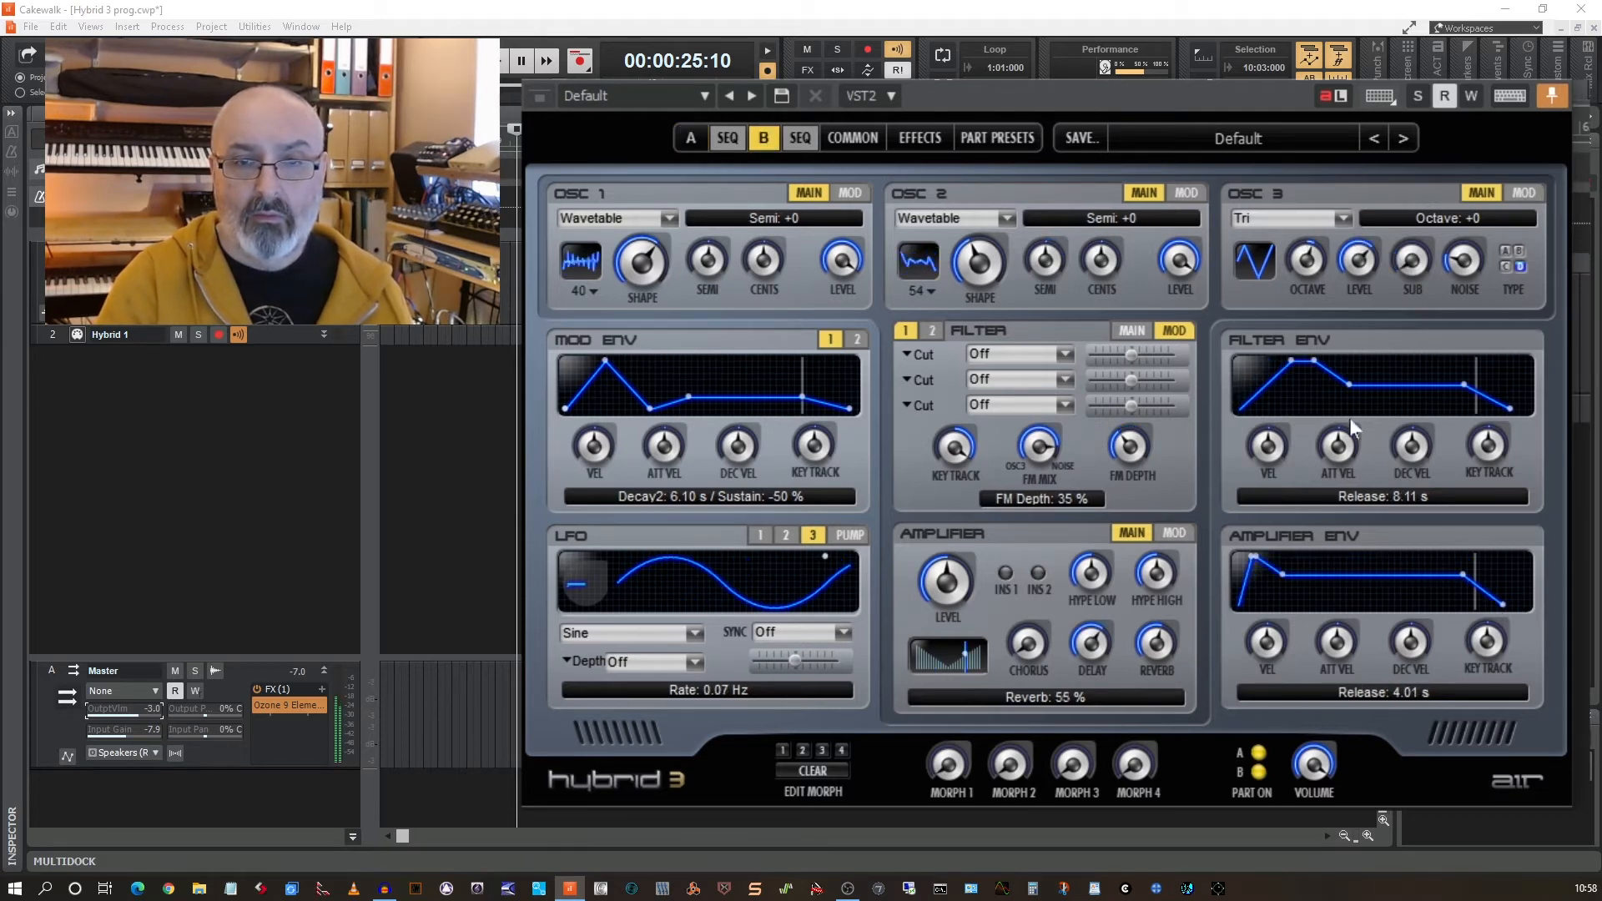
{"action": "left_click_drag", "start_coordinate": [1349, 387], "coordinate": [1365, 388]}
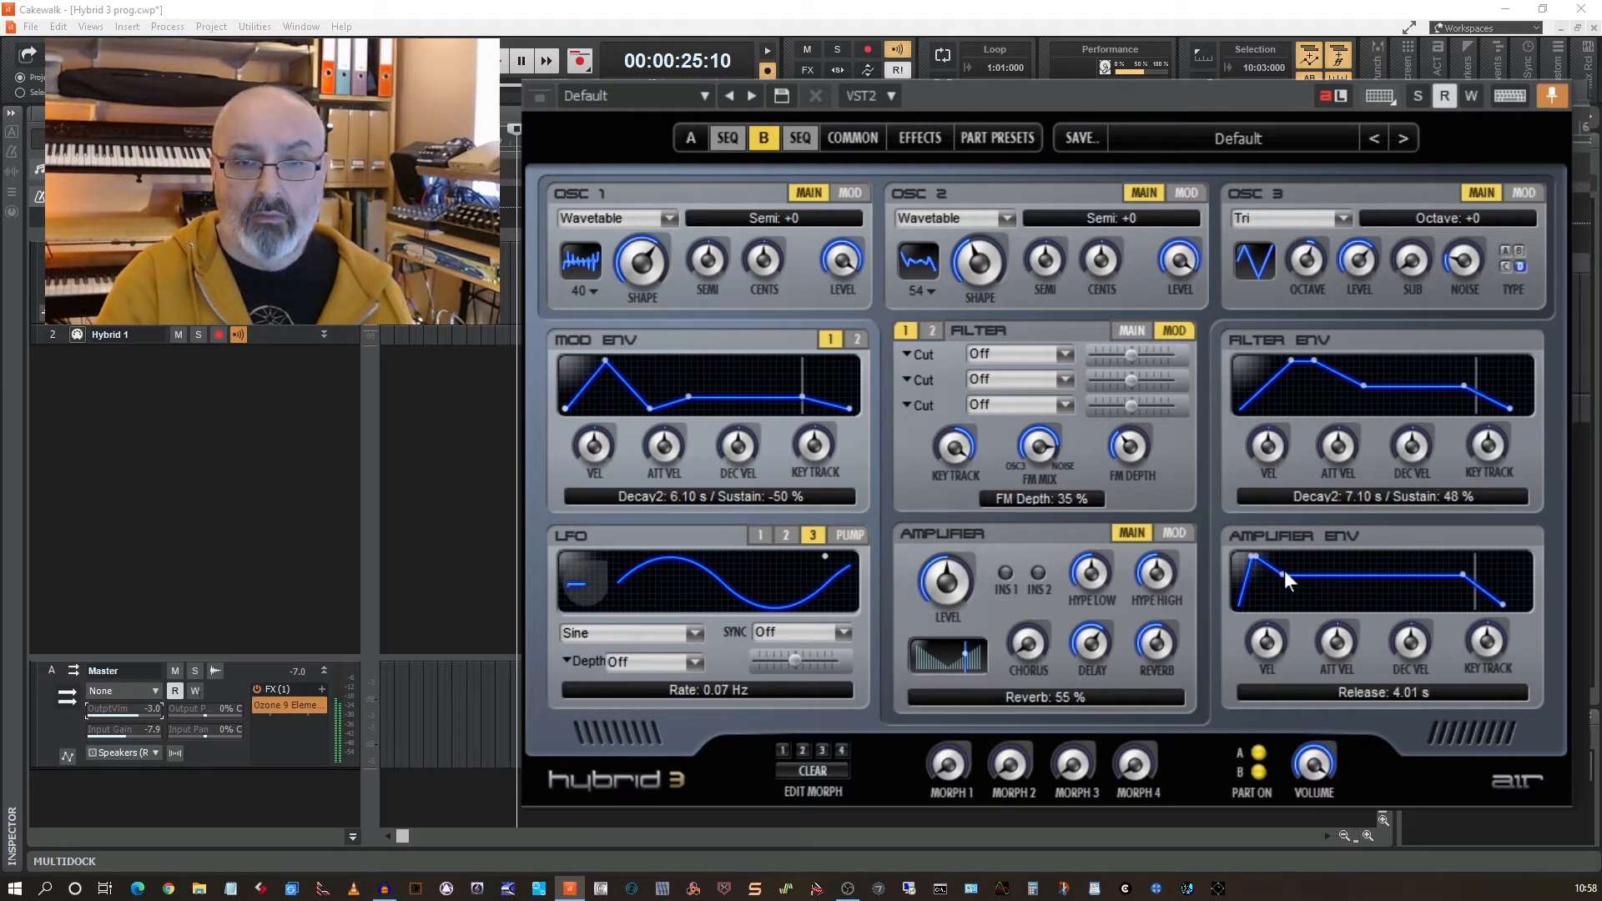
{"action": "left_click_drag", "start_coordinate": [1284, 570], "coordinate": [1299, 573]}
Set part A's filter envelope to a second decay of 26.09 s with 48 % sustain.
{"action": "left_click", "coordinate": [695, 144]}
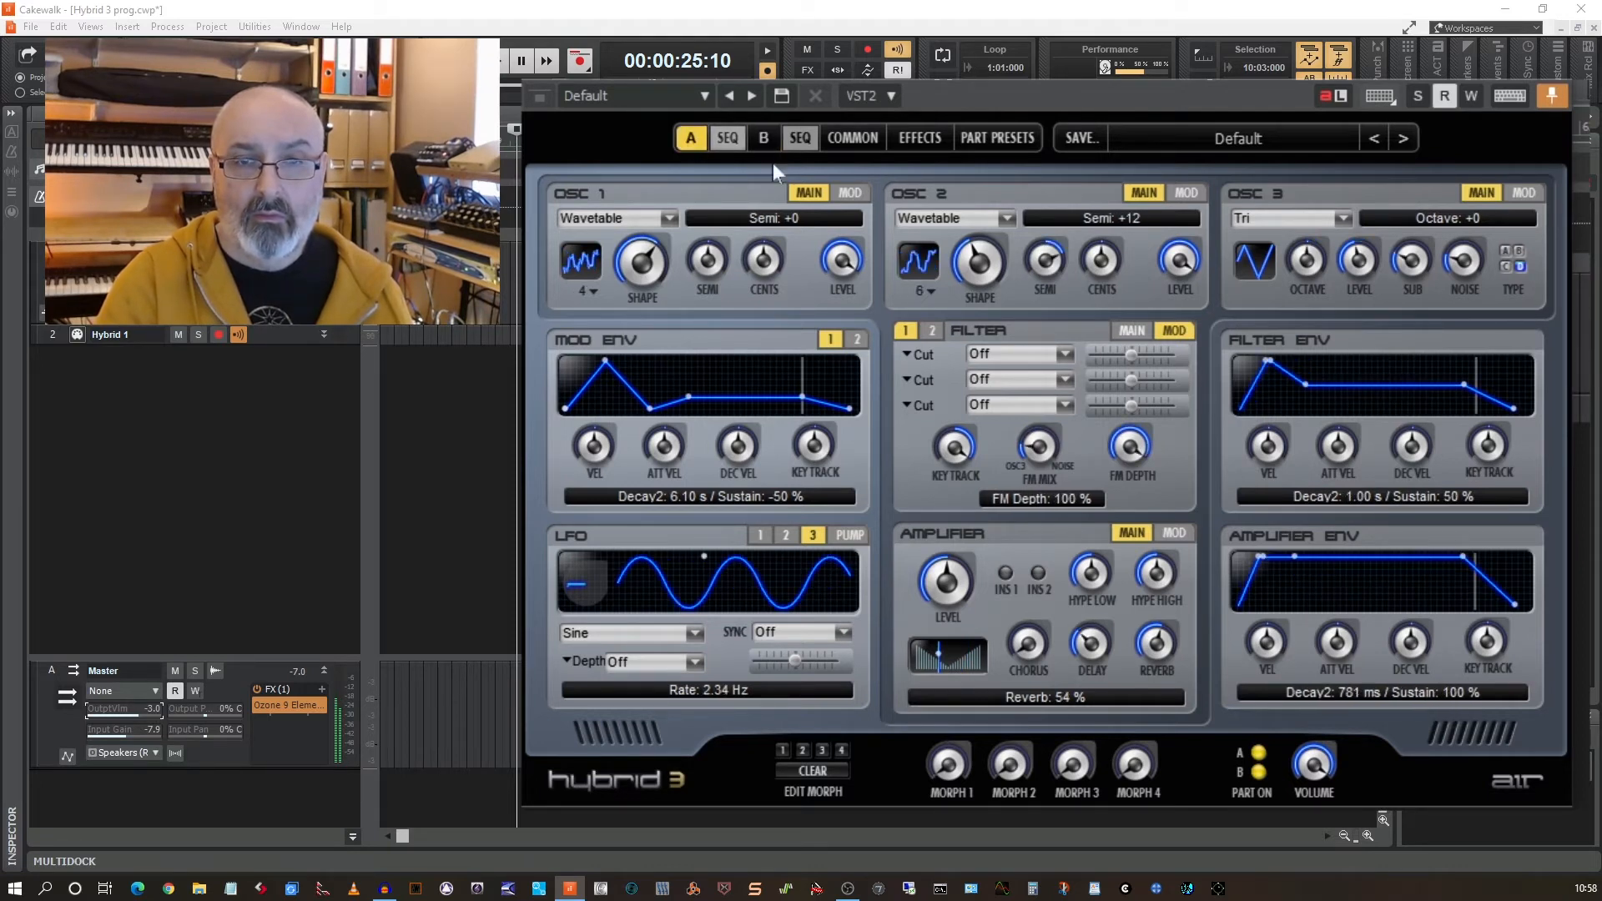
{"action": "left_click_drag", "start_coordinate": [1308, 383], "coordinate": [1335, 384]}
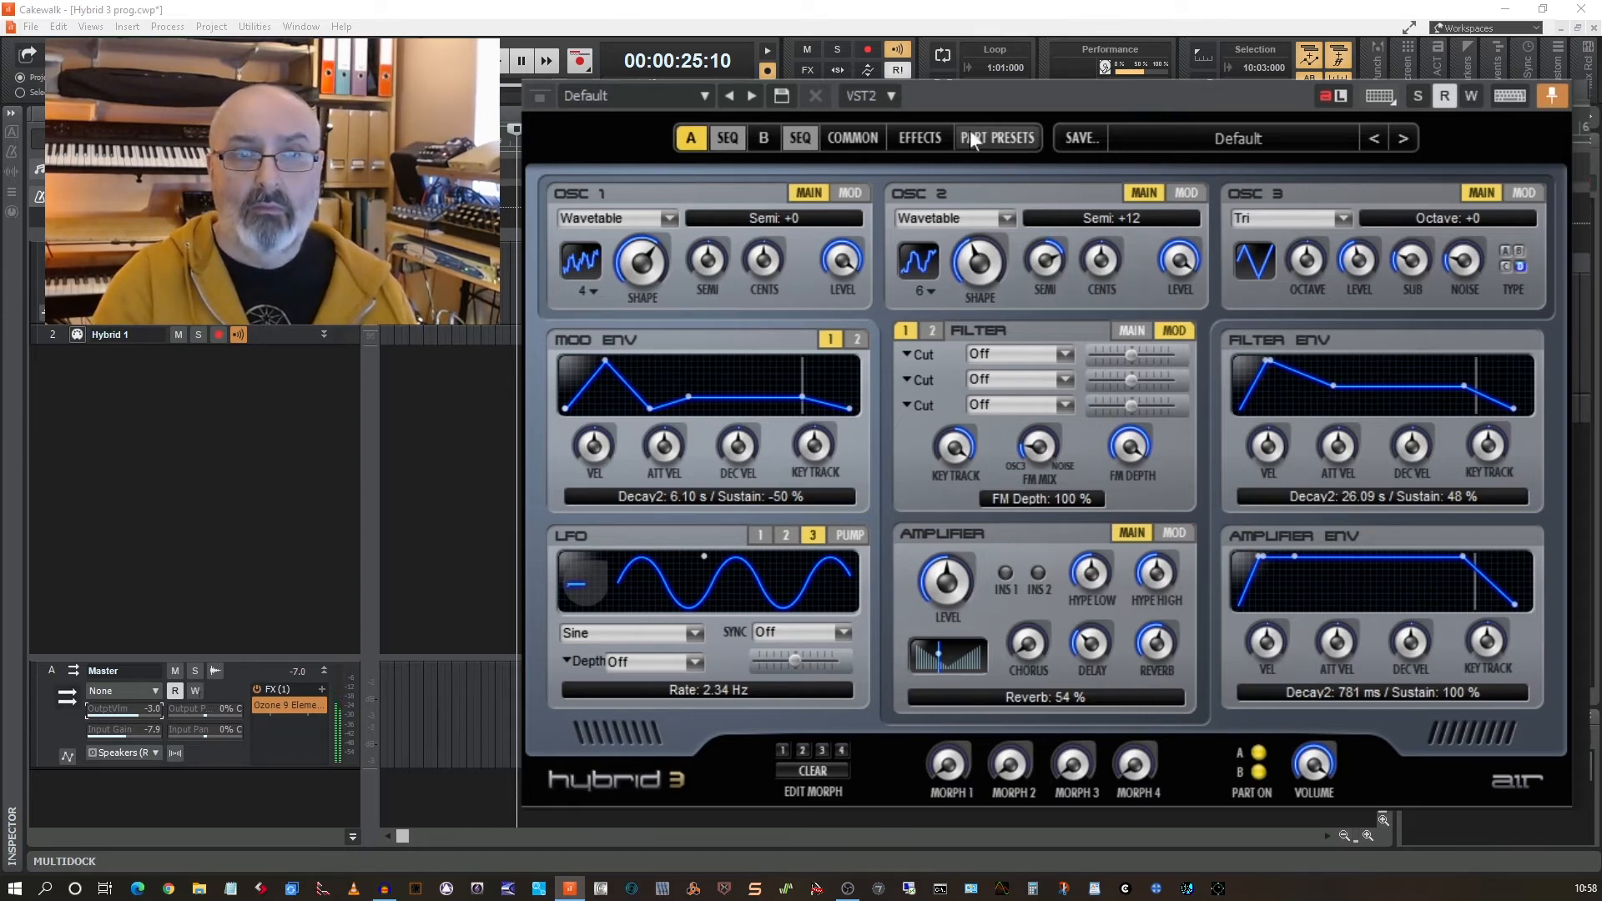
Set the voice limit to 8 for both part A and part B.
{"action": "left_click", "coordinate": [995, 140]}
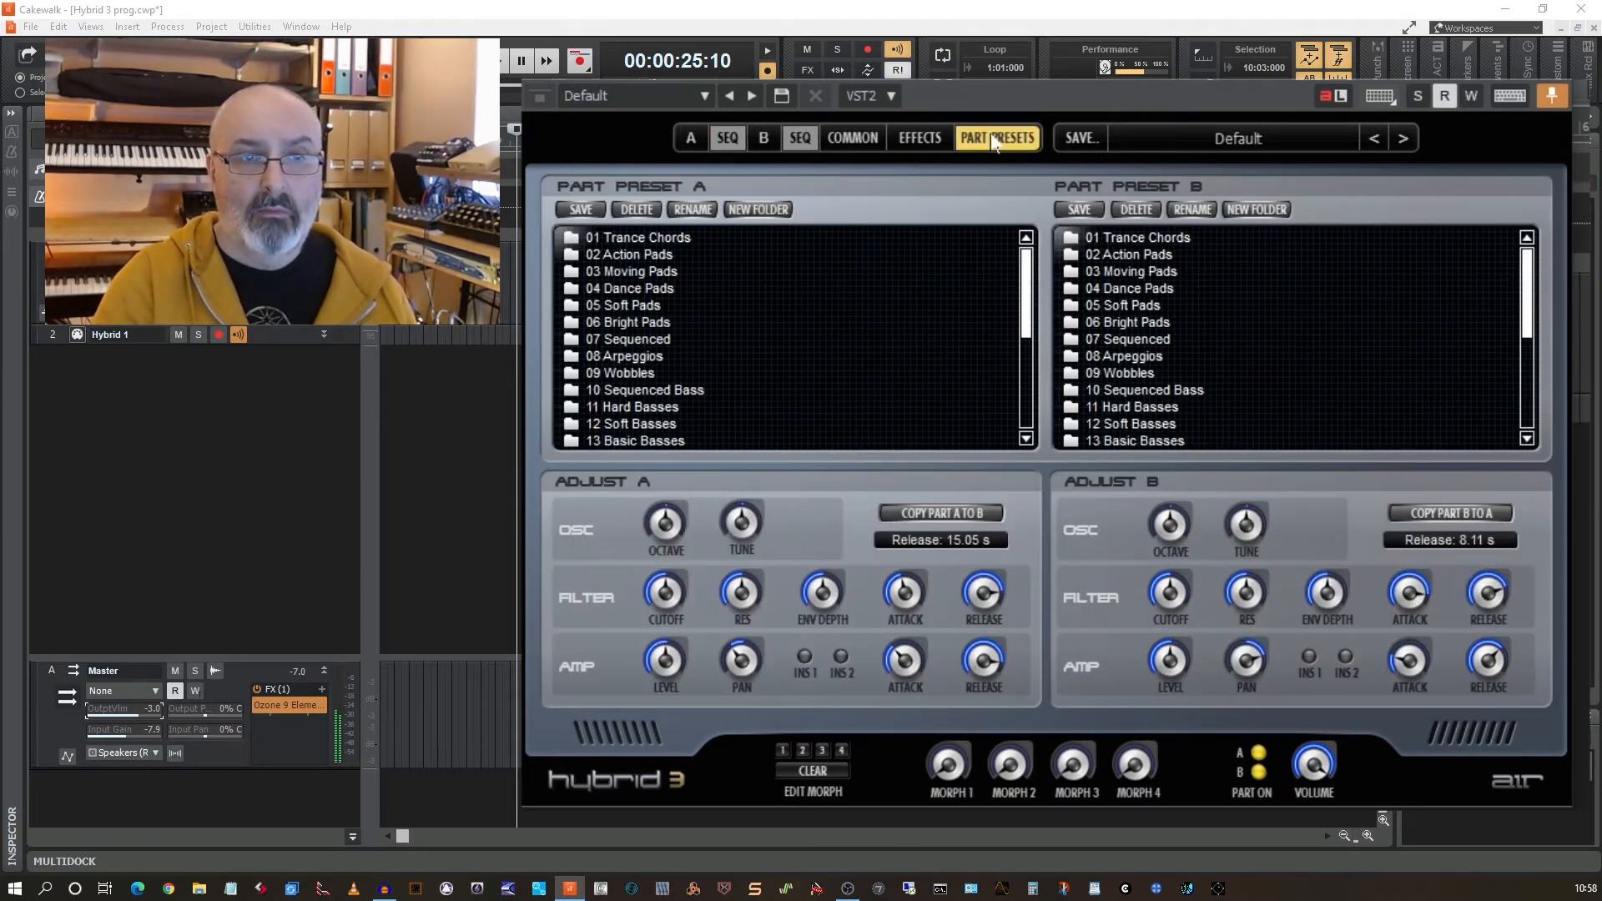
{"action": "left_click", "coordinate": [864, 140]}
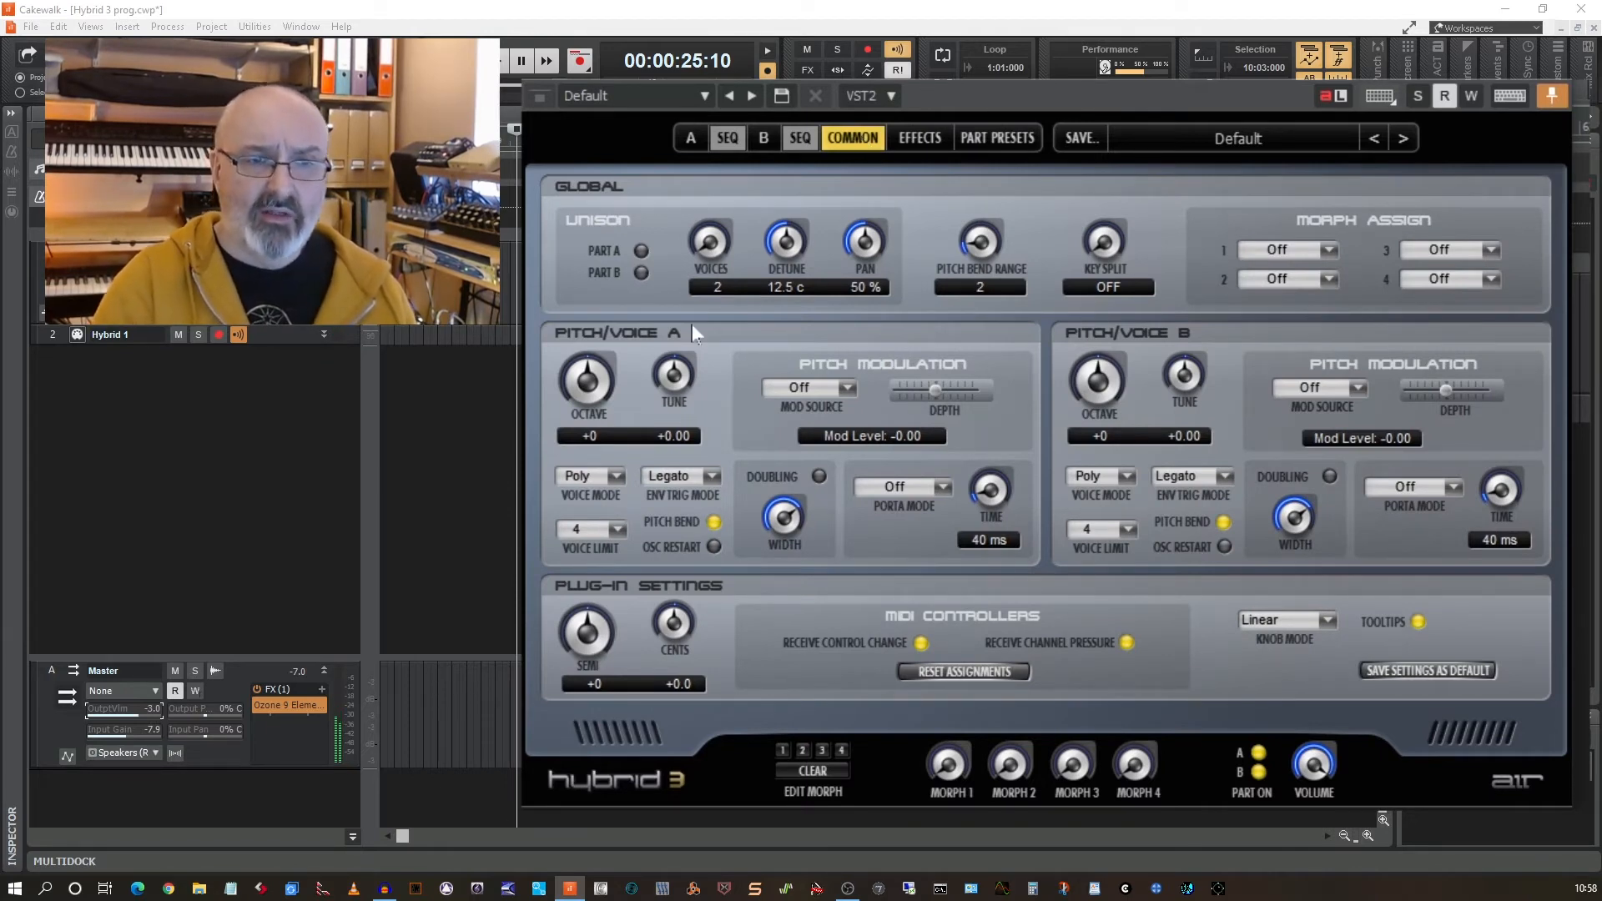
{"action": "left_click", "coordinate": [617, 530]}
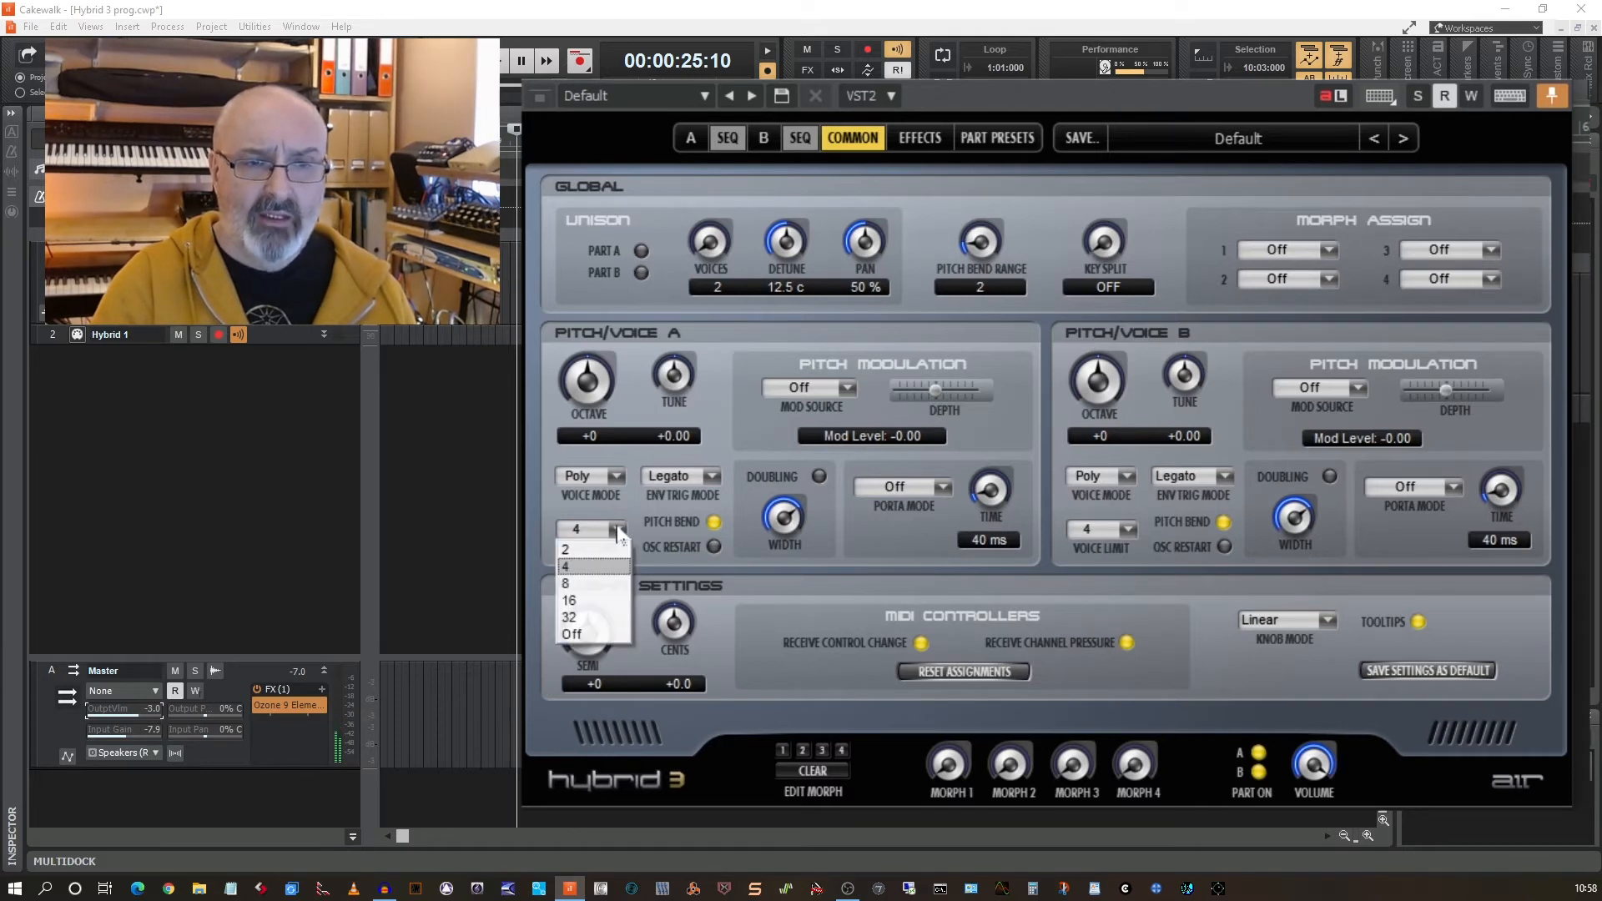
{"action": "left_click", "coordinate": [579, 584]}
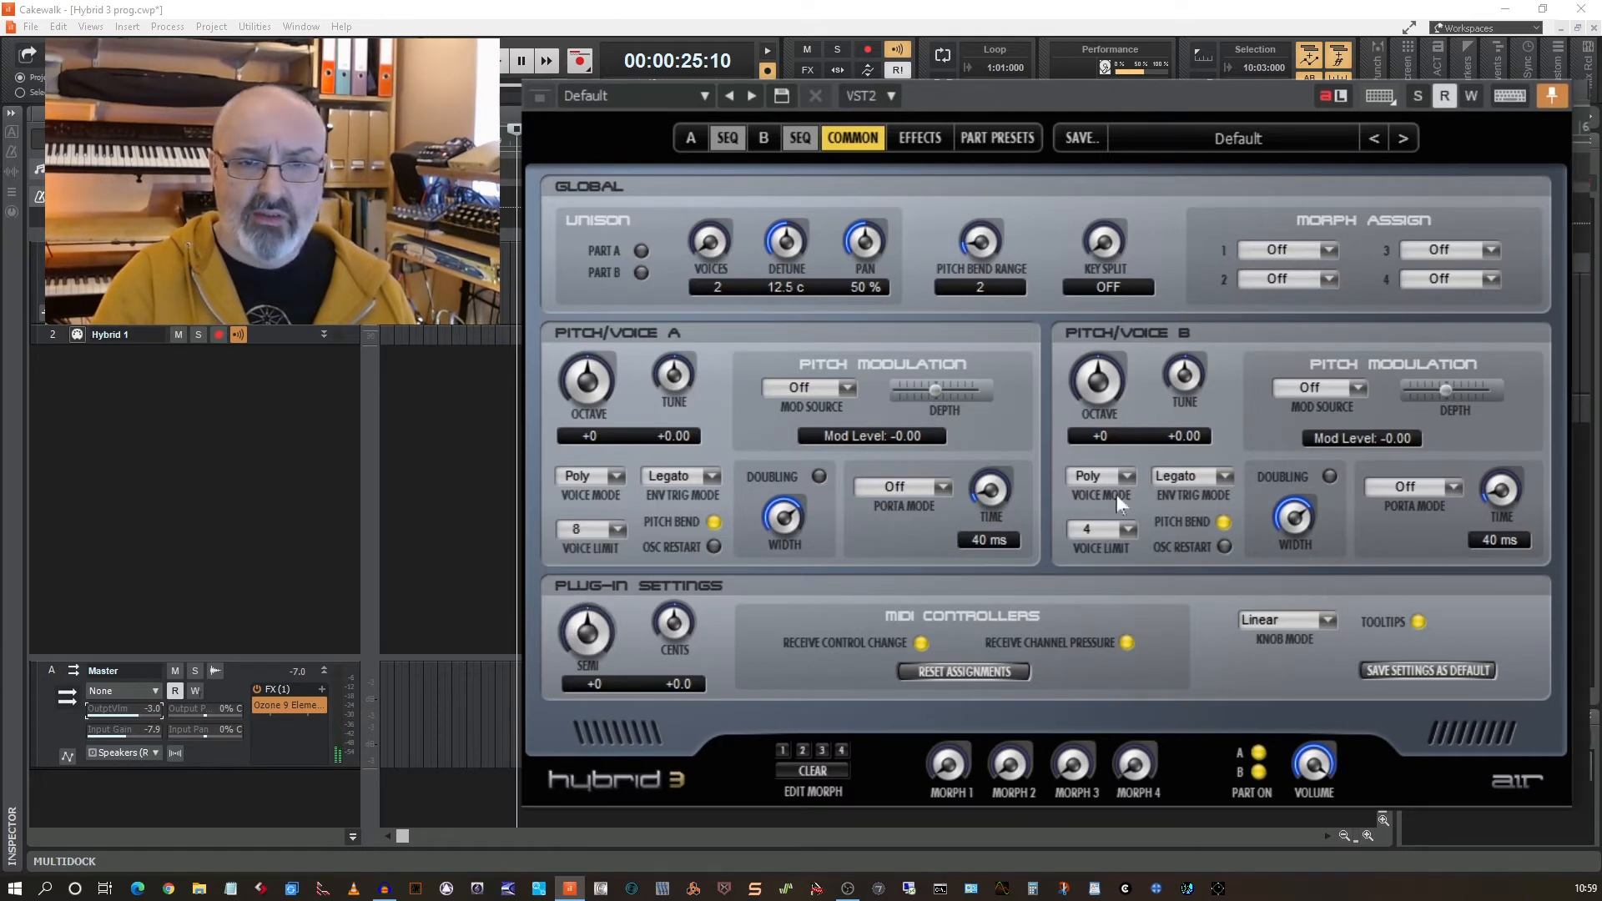
{"action": "left_click", "coordinate": [1132, 534]}
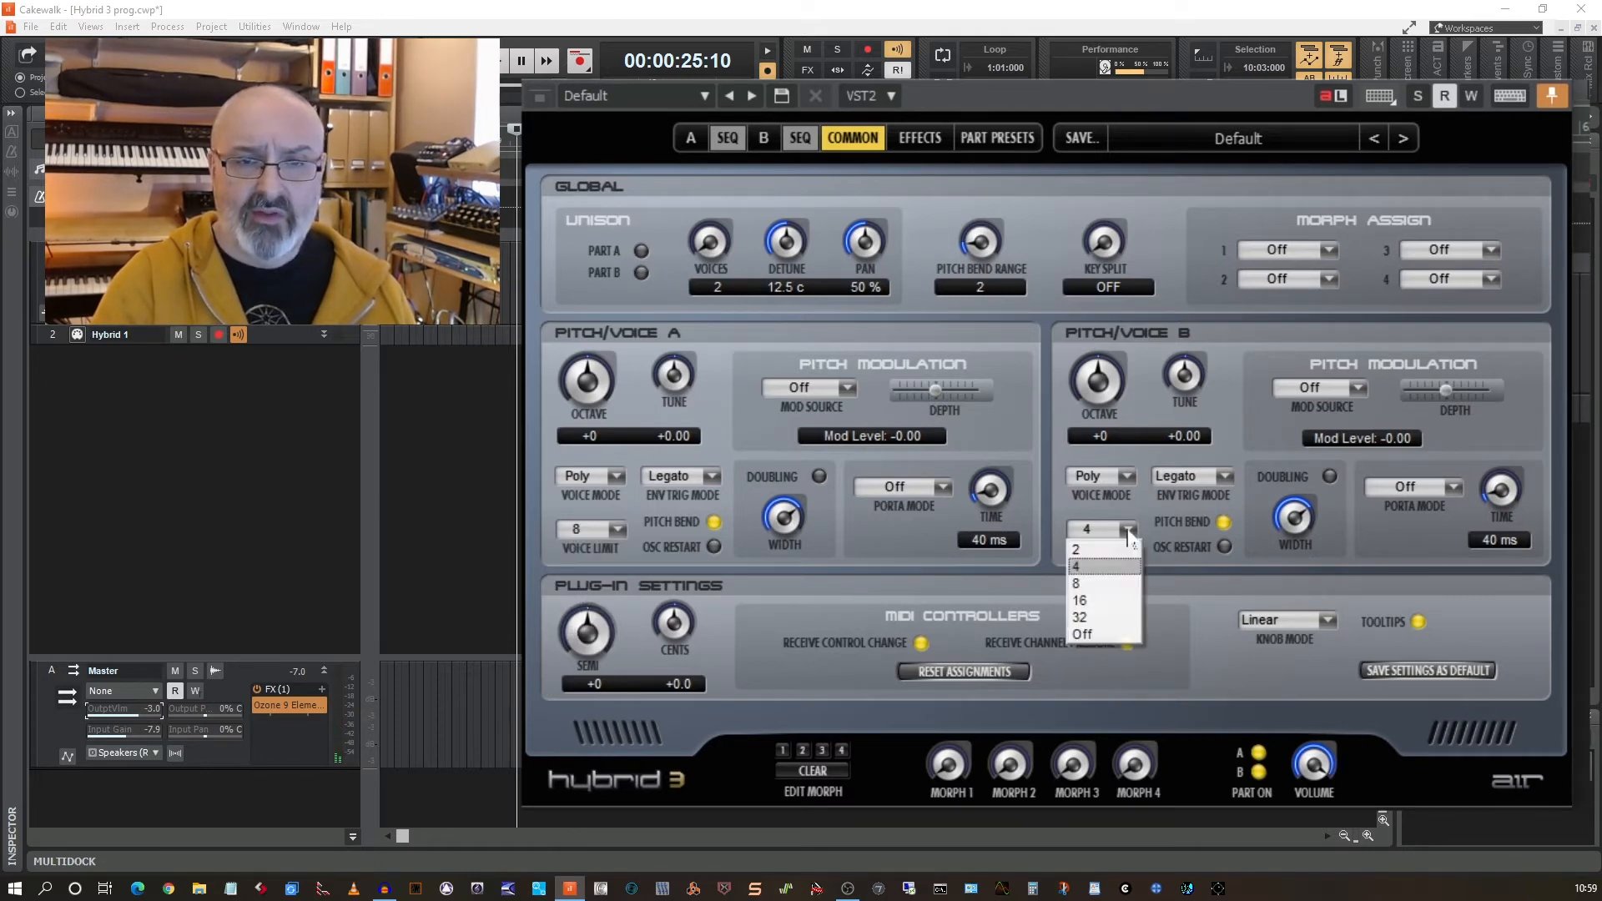
{"action": "left_click", "coordinate": [1100, 587]}
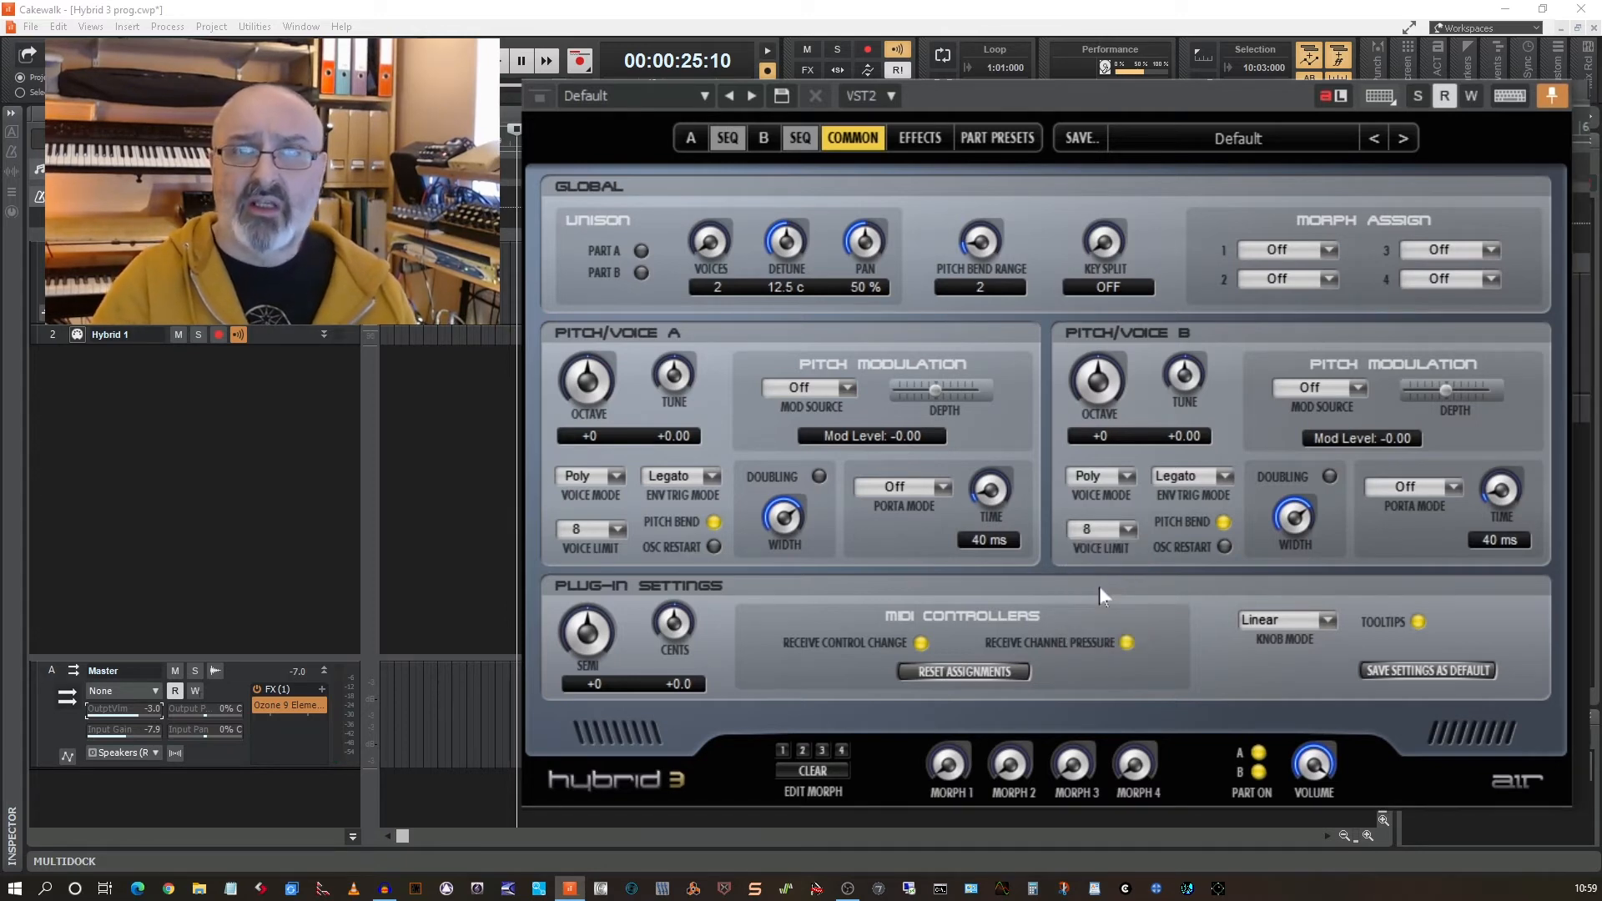
Set the voice limit to 16 for both part A and part B.
{"action": "left_click", "coordinate": [619, 531]}
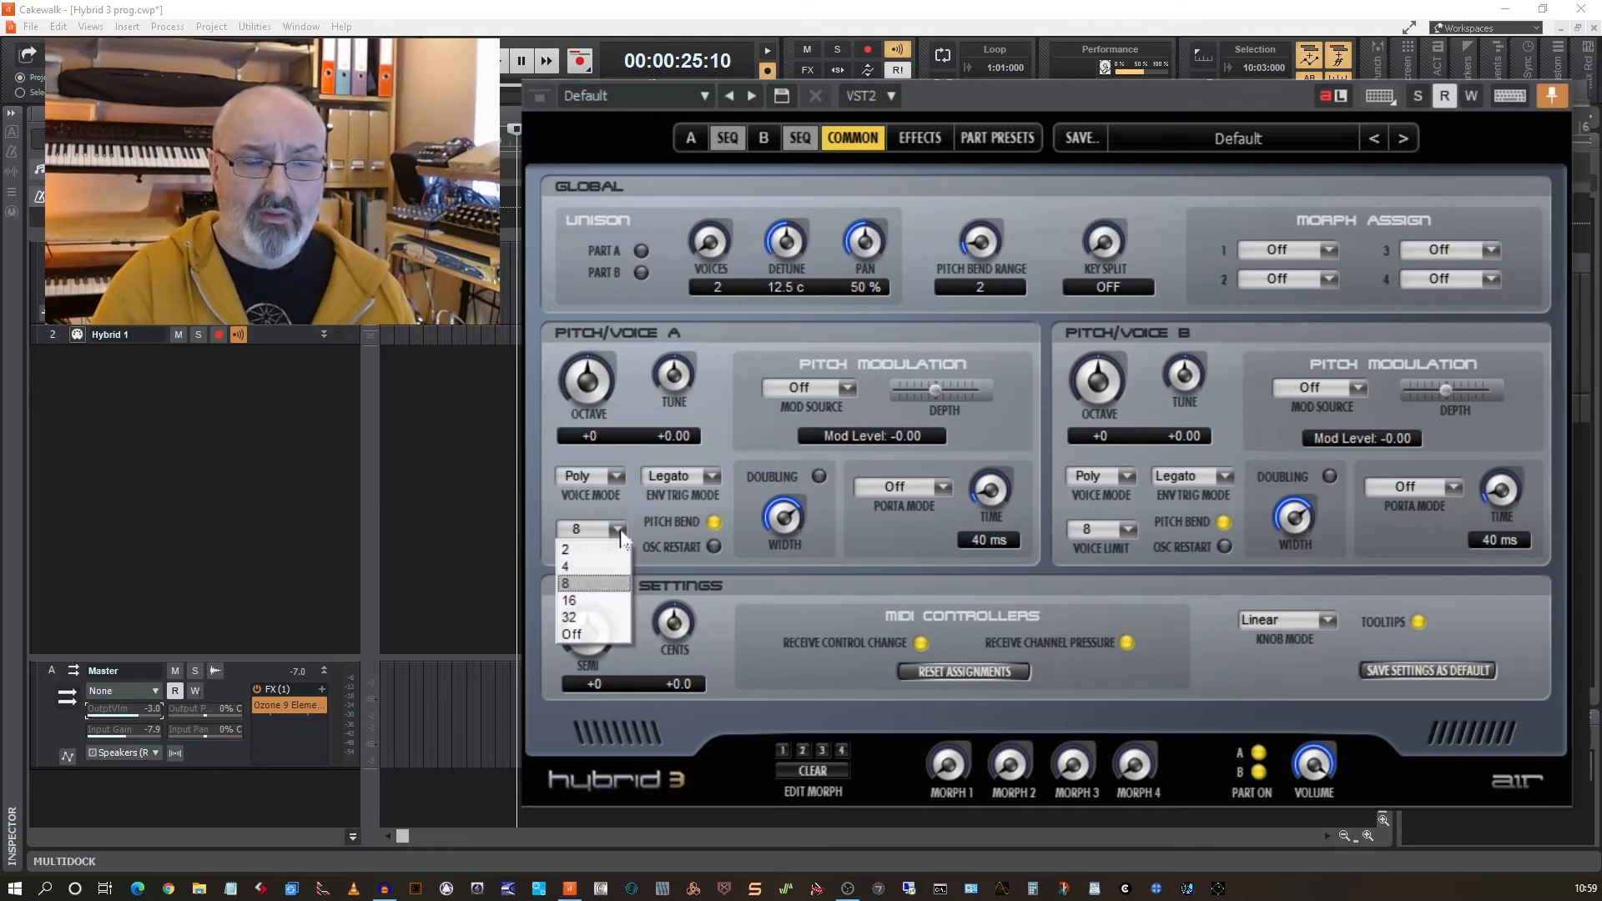
{"action": "left_click", "coordinate": [594, 601]}
{"action": "left_click", "coordinate": [1123, 534]}
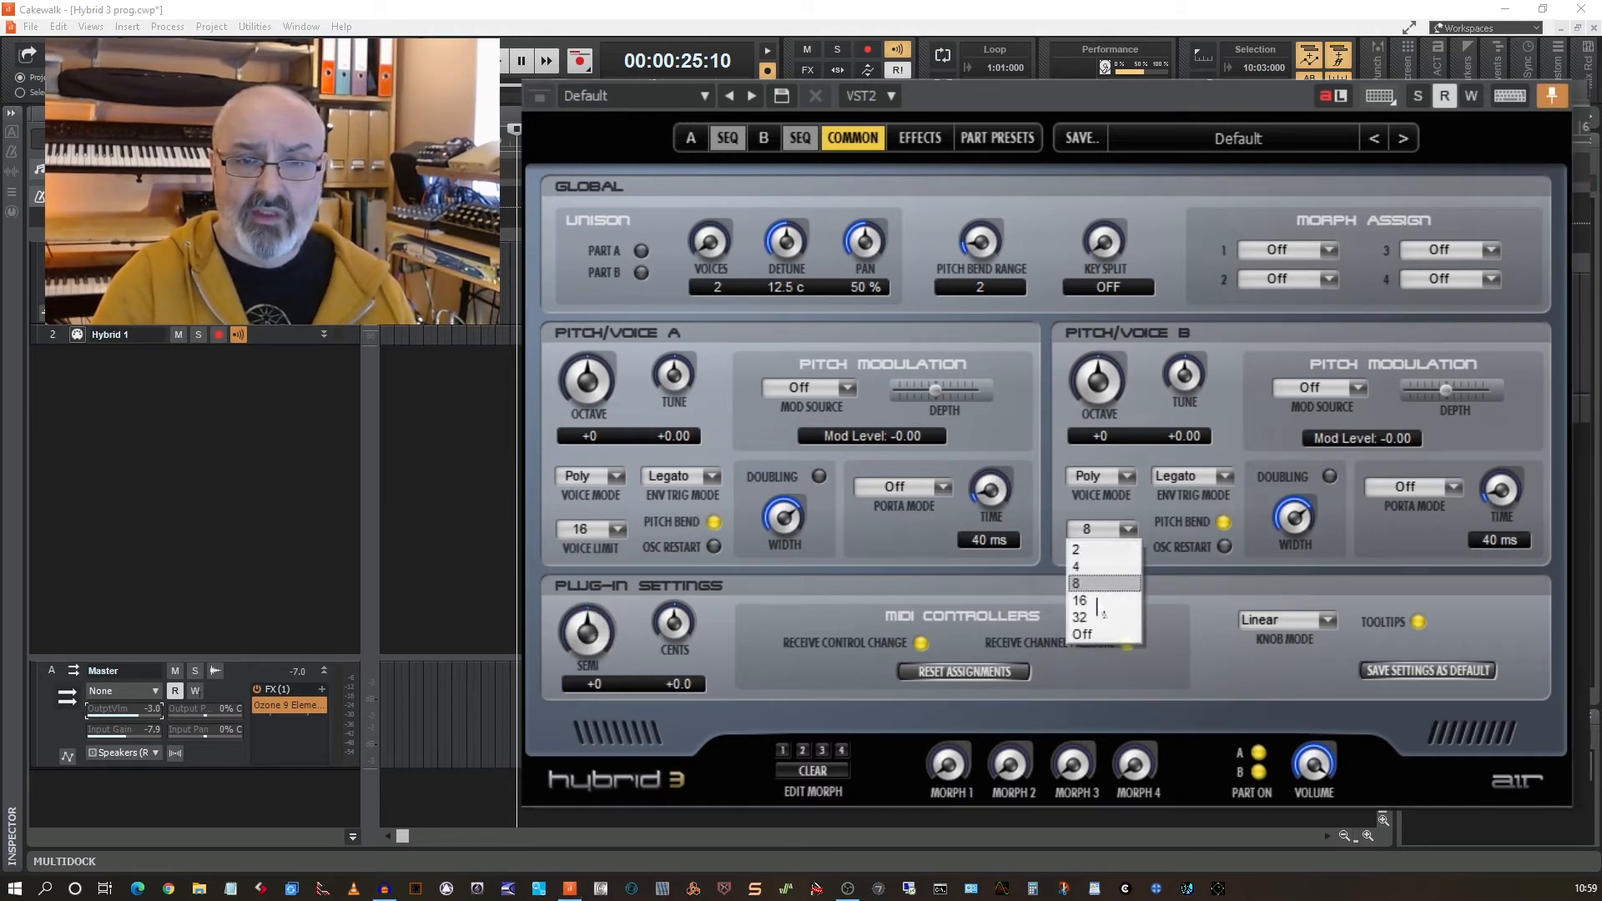
{"action": "left_click", "coordinate": [1096, 601]}
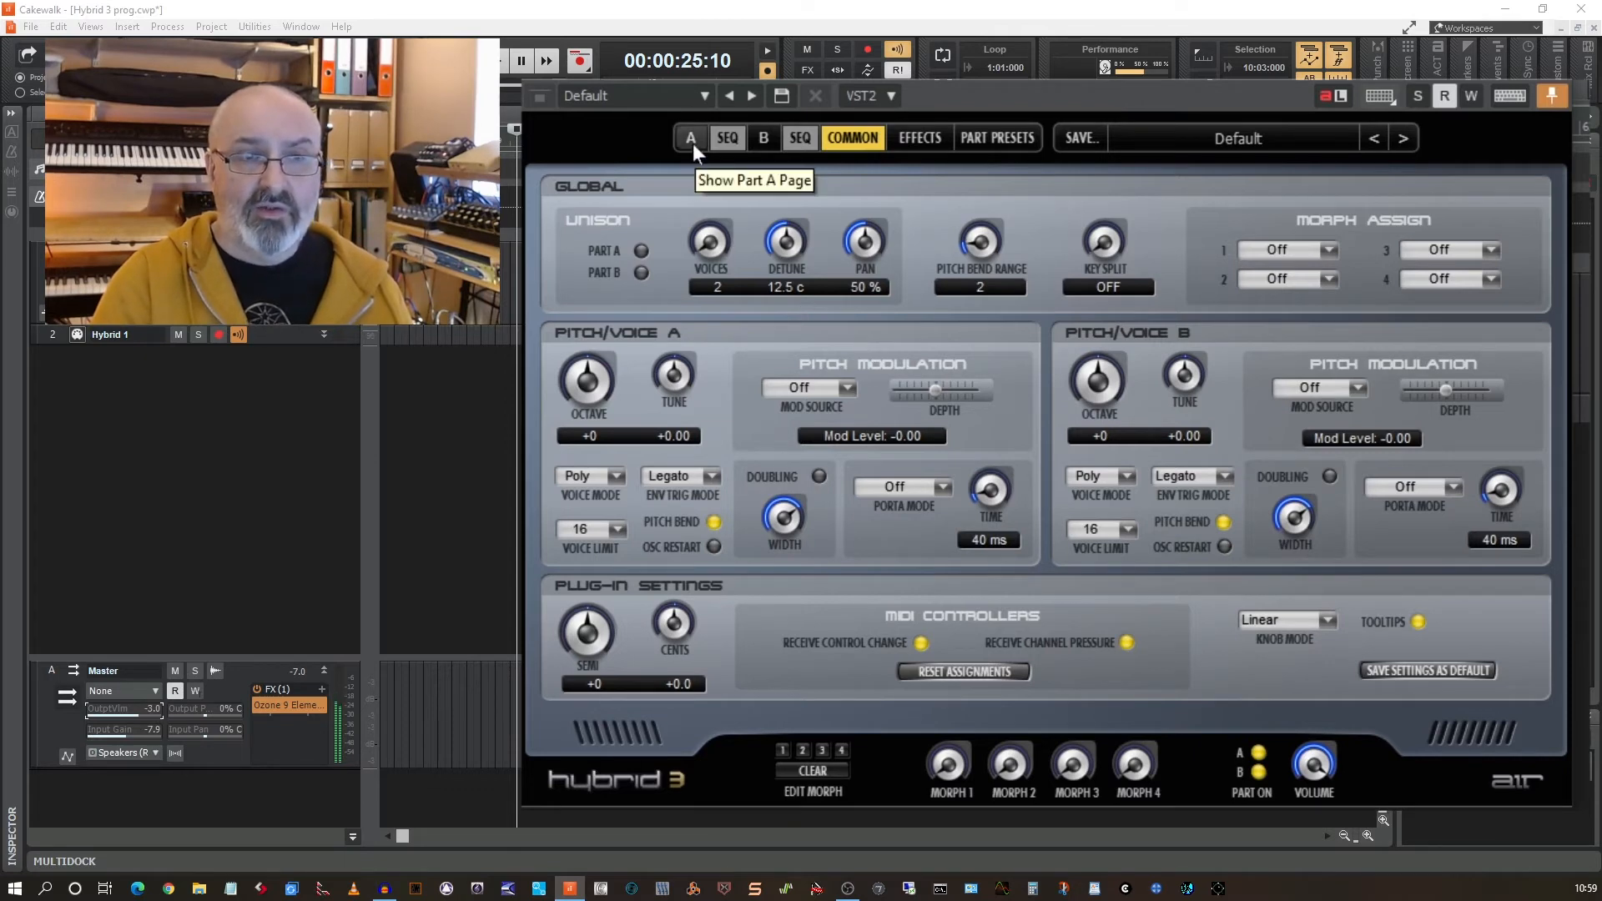
Pan part B to R54 and set its amplifier level to +3.5 dB.
{"action": "left_click", "coordinate": [766, 140]}
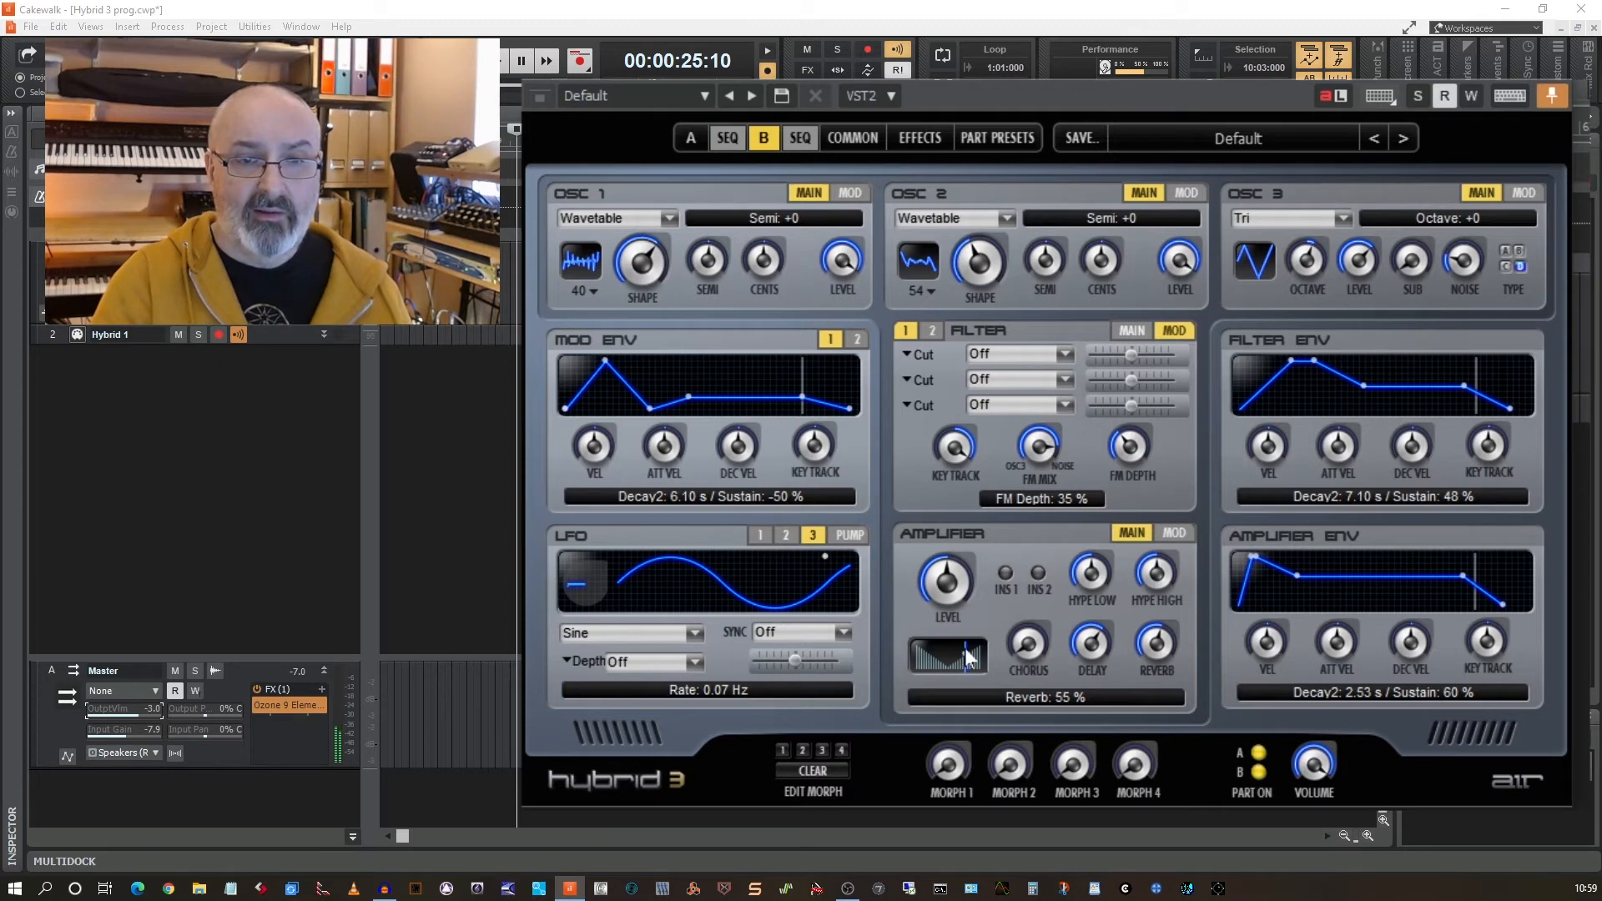
{"action": "left_click_drag", "start_coordinate": [965, 649], "coordinate": [976, 655]}
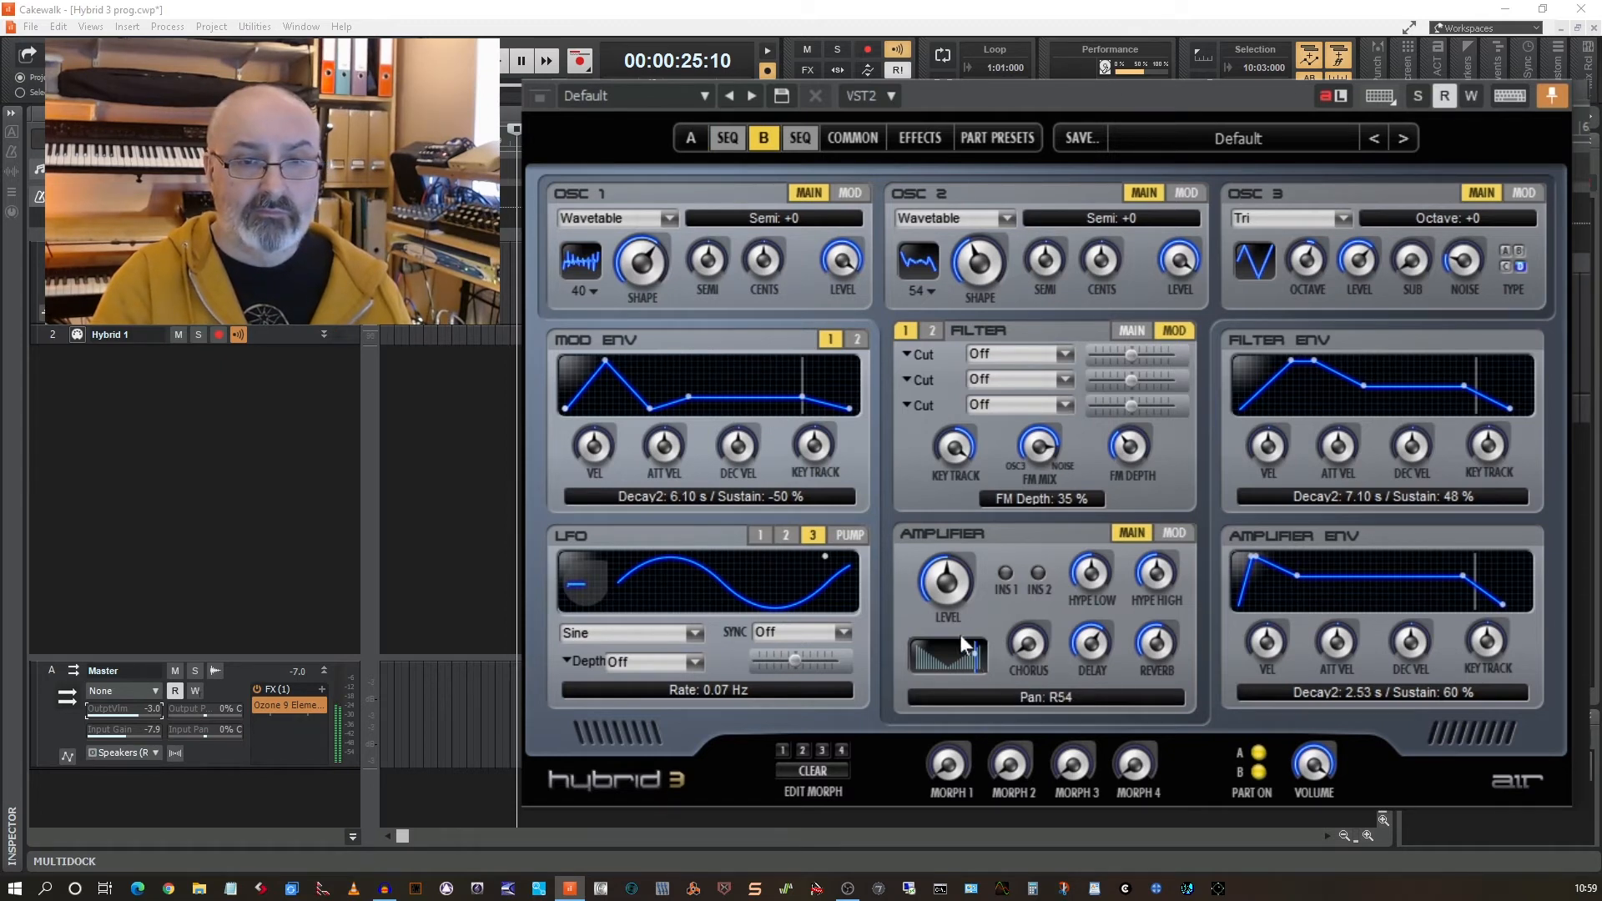
{"action": "left_click_drag", "start_coordinate": [952, 595], "coordinate": [949, 574]}
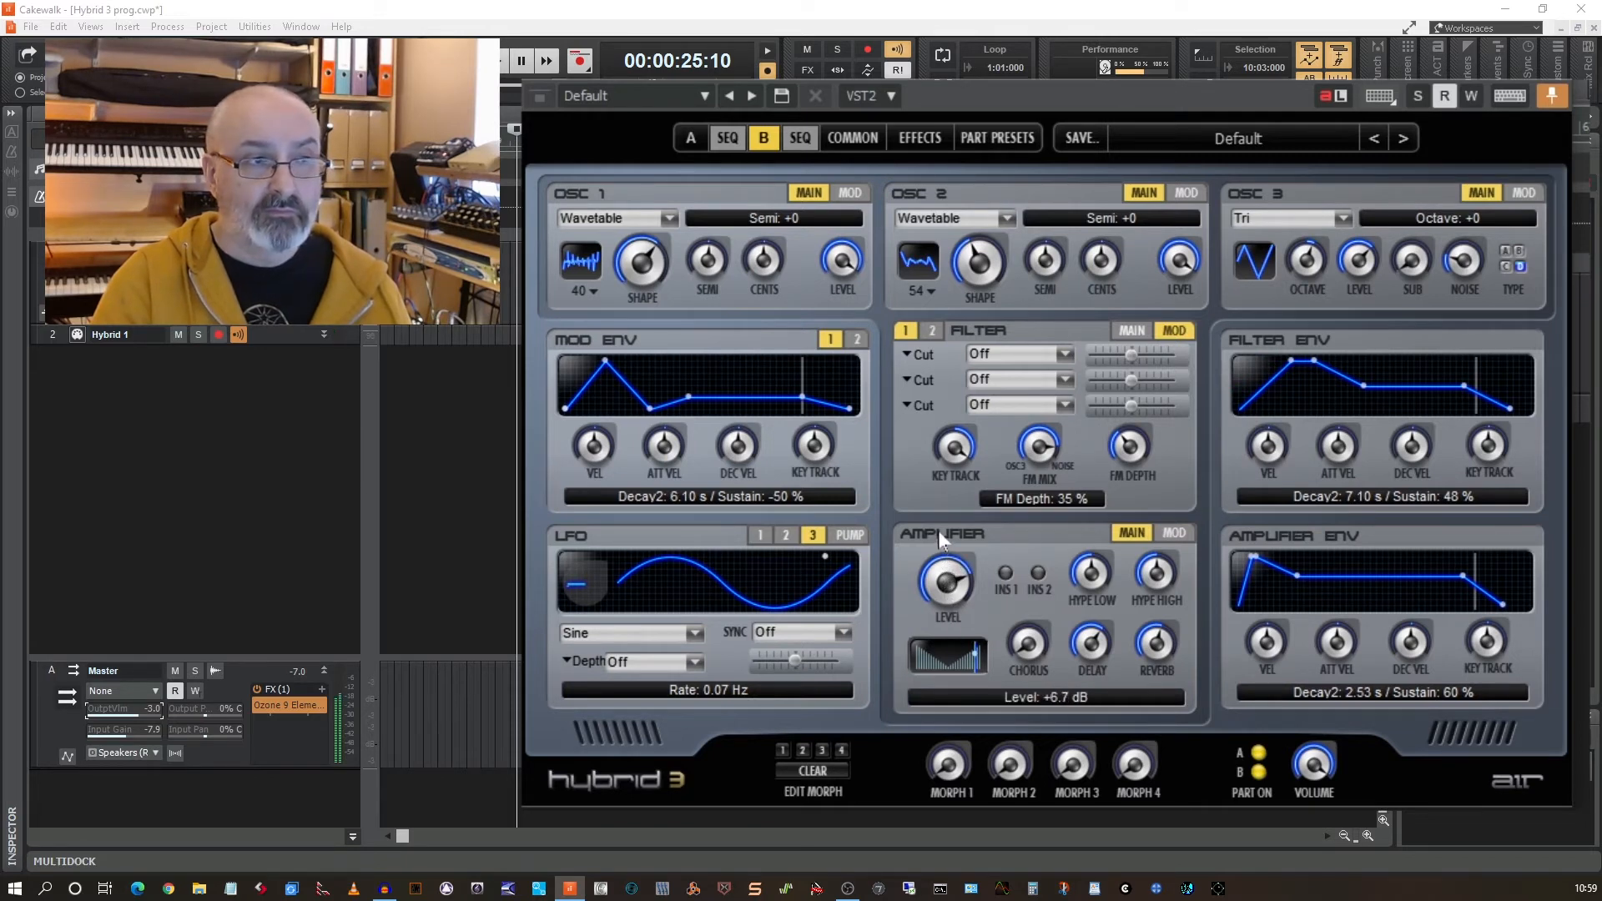
{"action": "scroll", "coordinate": [933, 559], "scroll_direction": "down", "scroll_amount": 3}
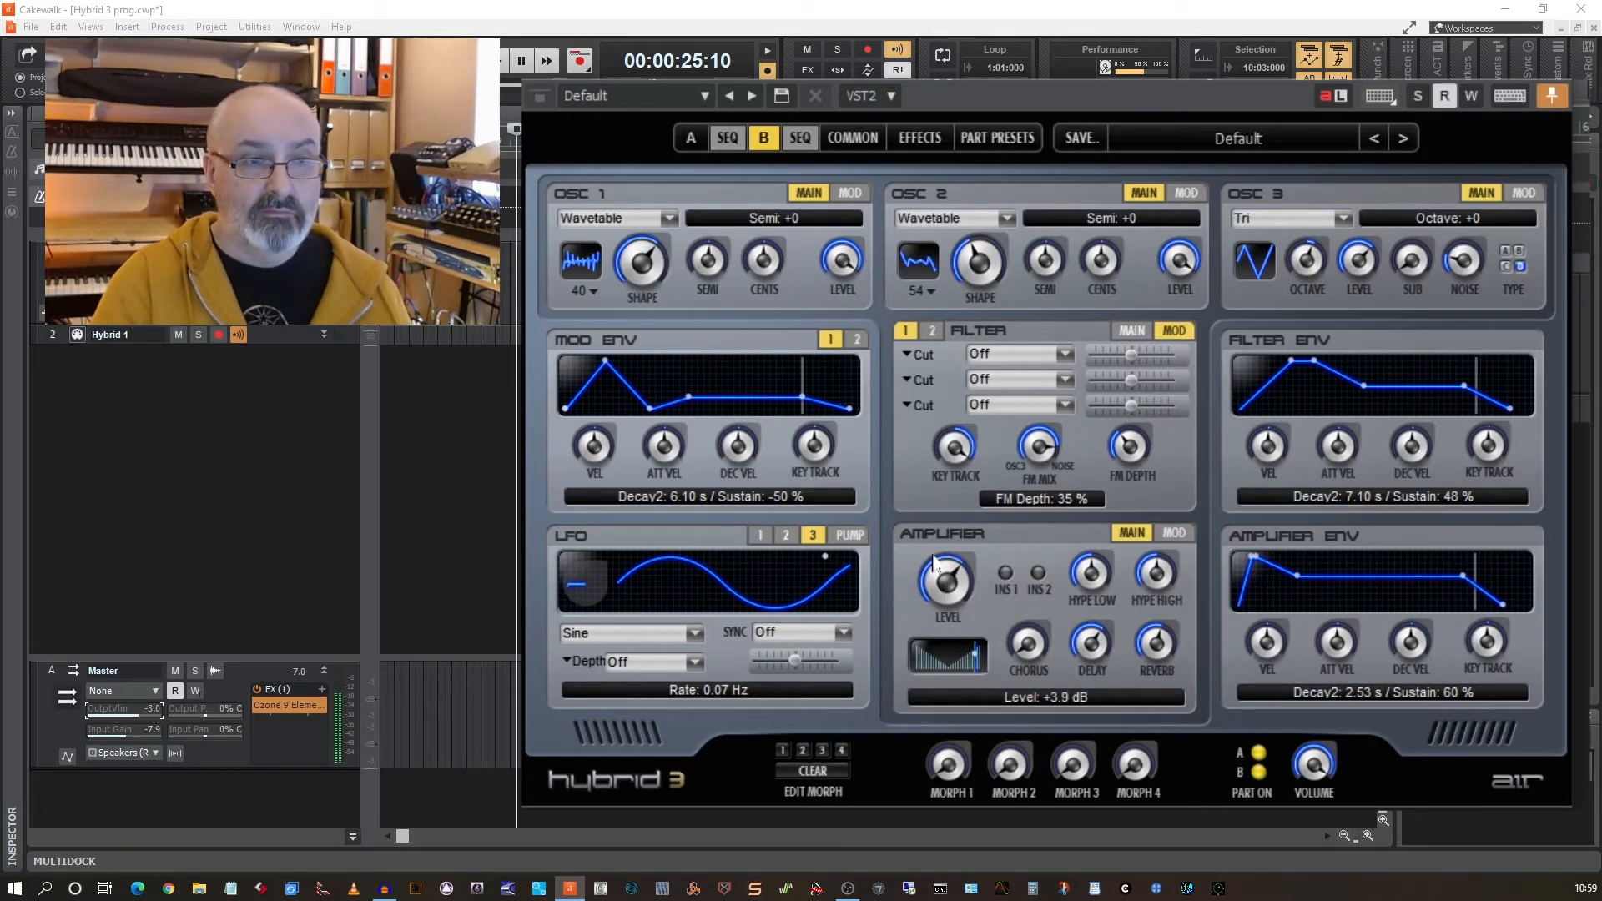
{"action": "scroll", "coordinate": [933, 561], "scroll_direction": "down", "scroll_amount": 2}
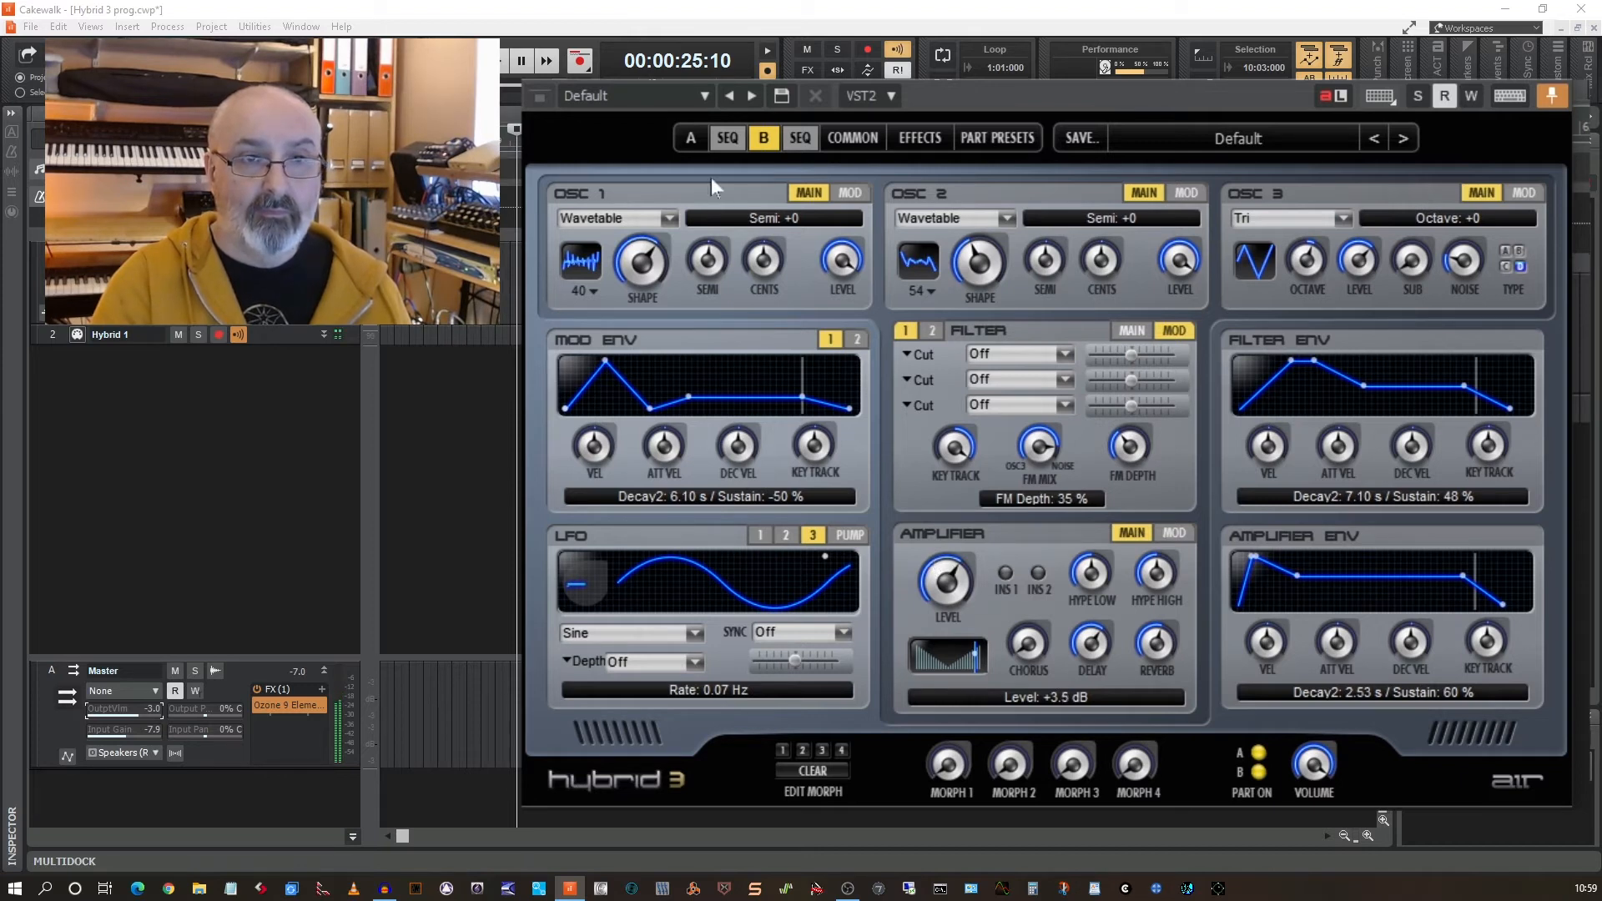
Show part A and save the patch as "rough pad" in the User presets folder.
{"action": "left_click", "coordinate": [690, 138]}
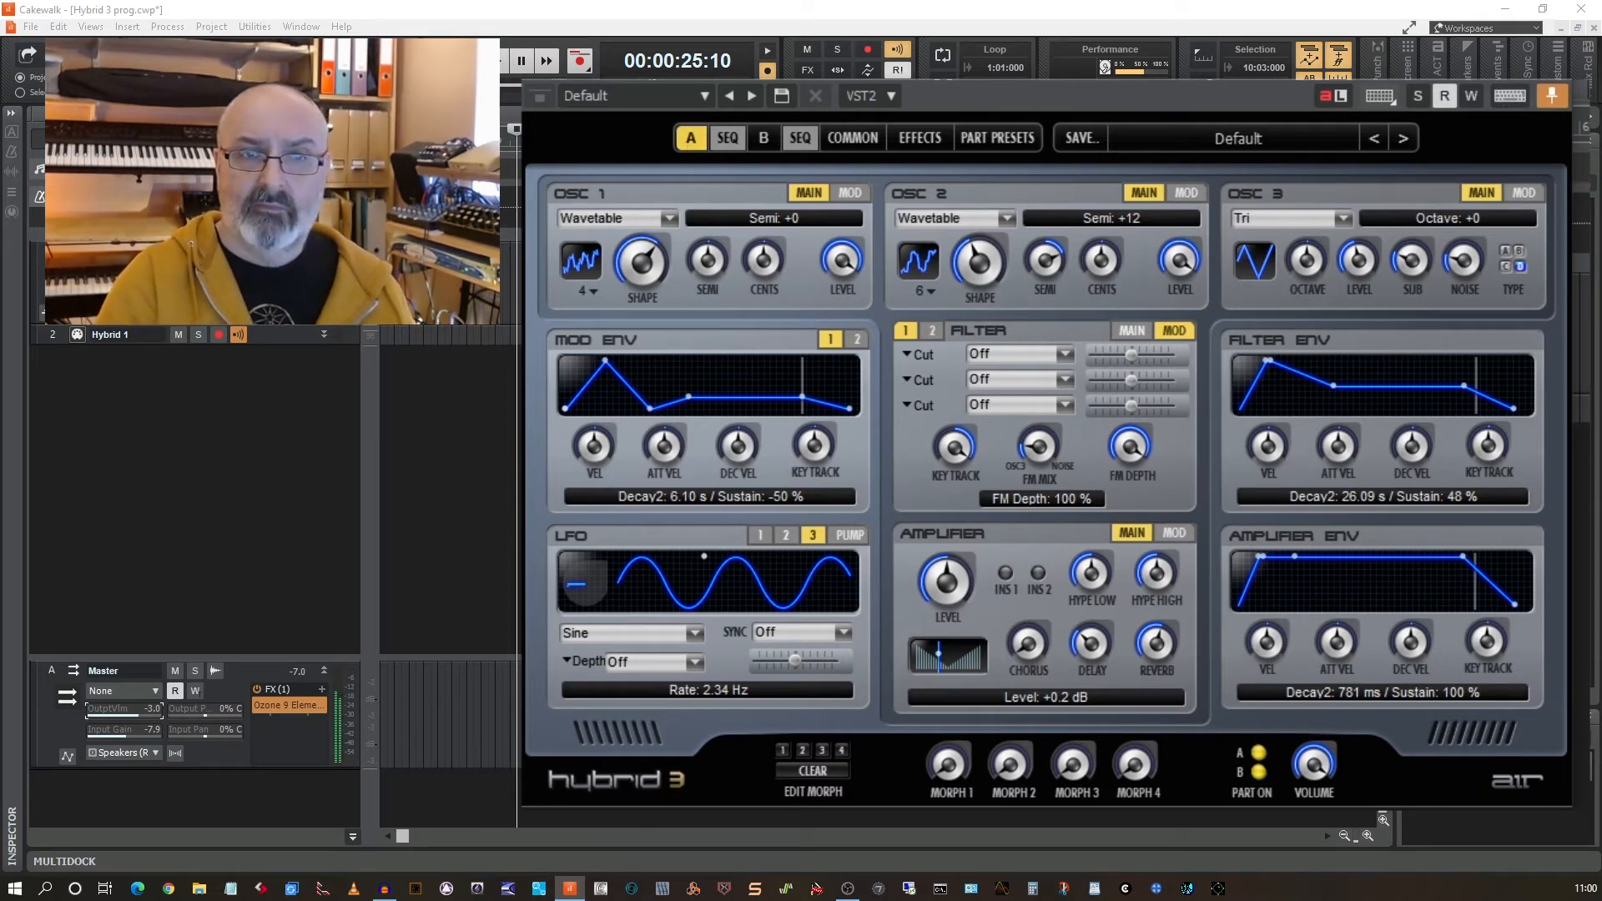
{"action": "left_click", "coordinate": [1082, 137]}
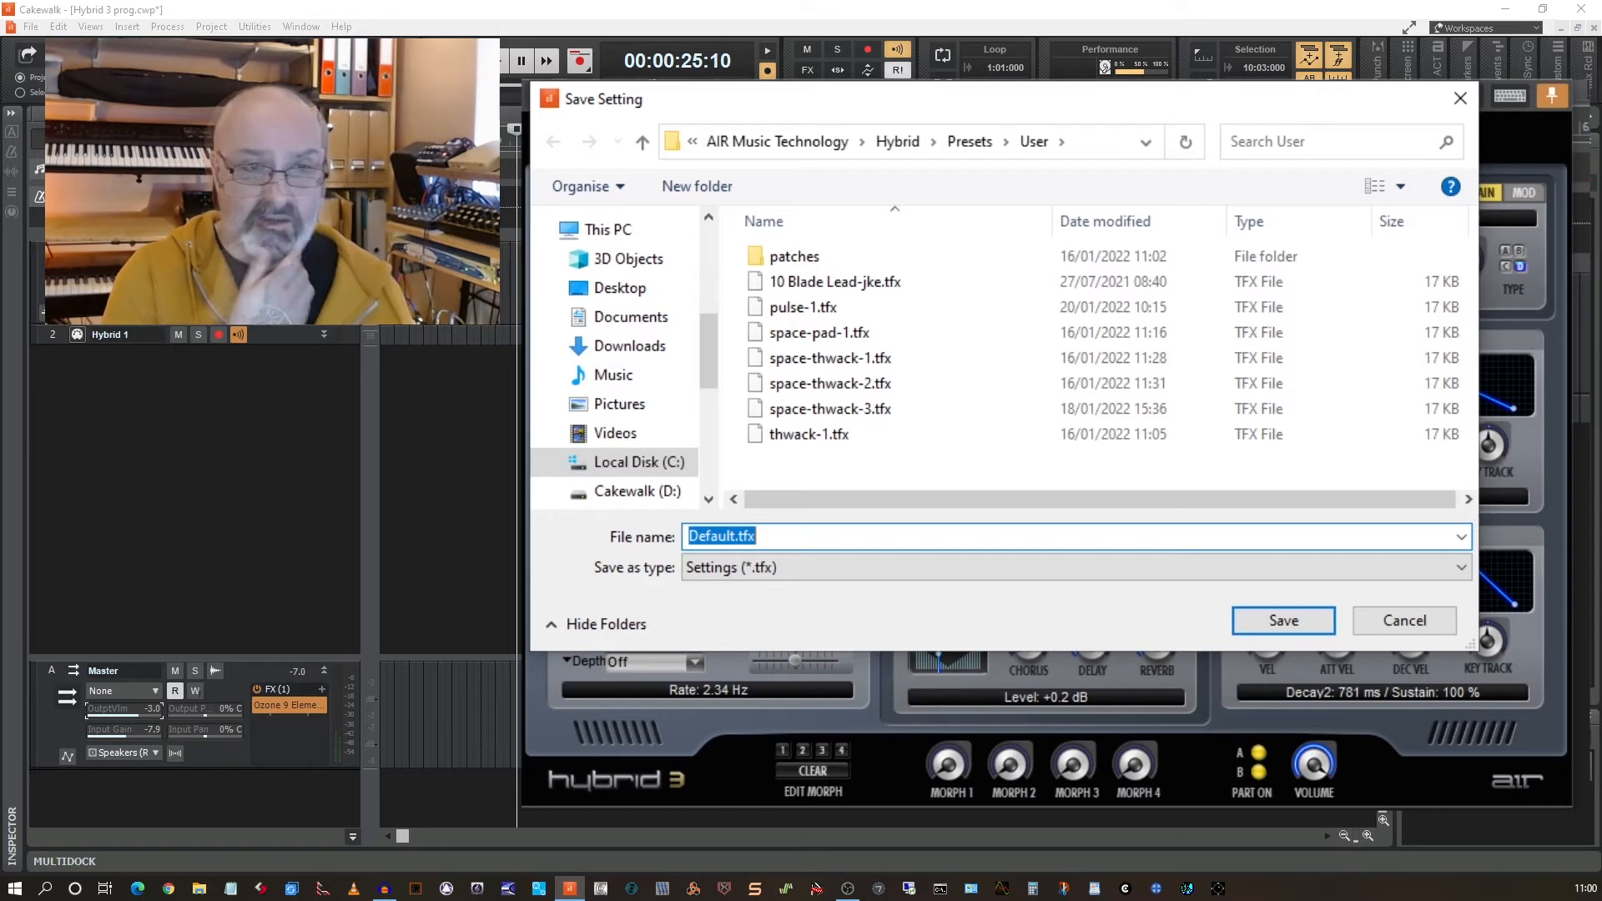
{"action": "type", "text": "rou"}
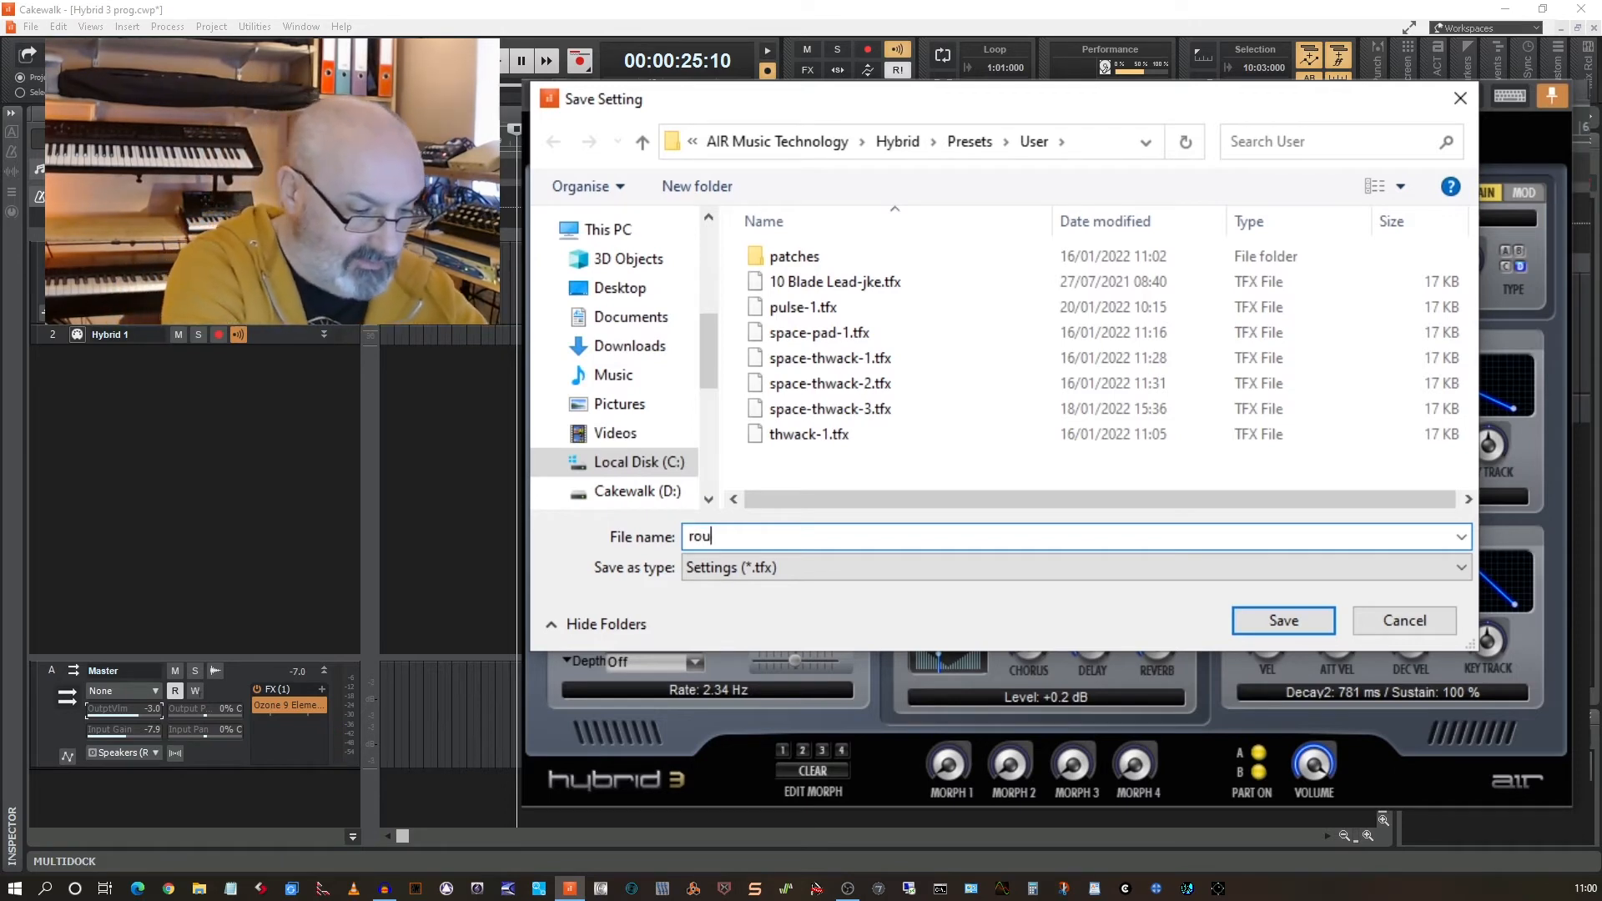
{"action": "type", "text": "gh p"}
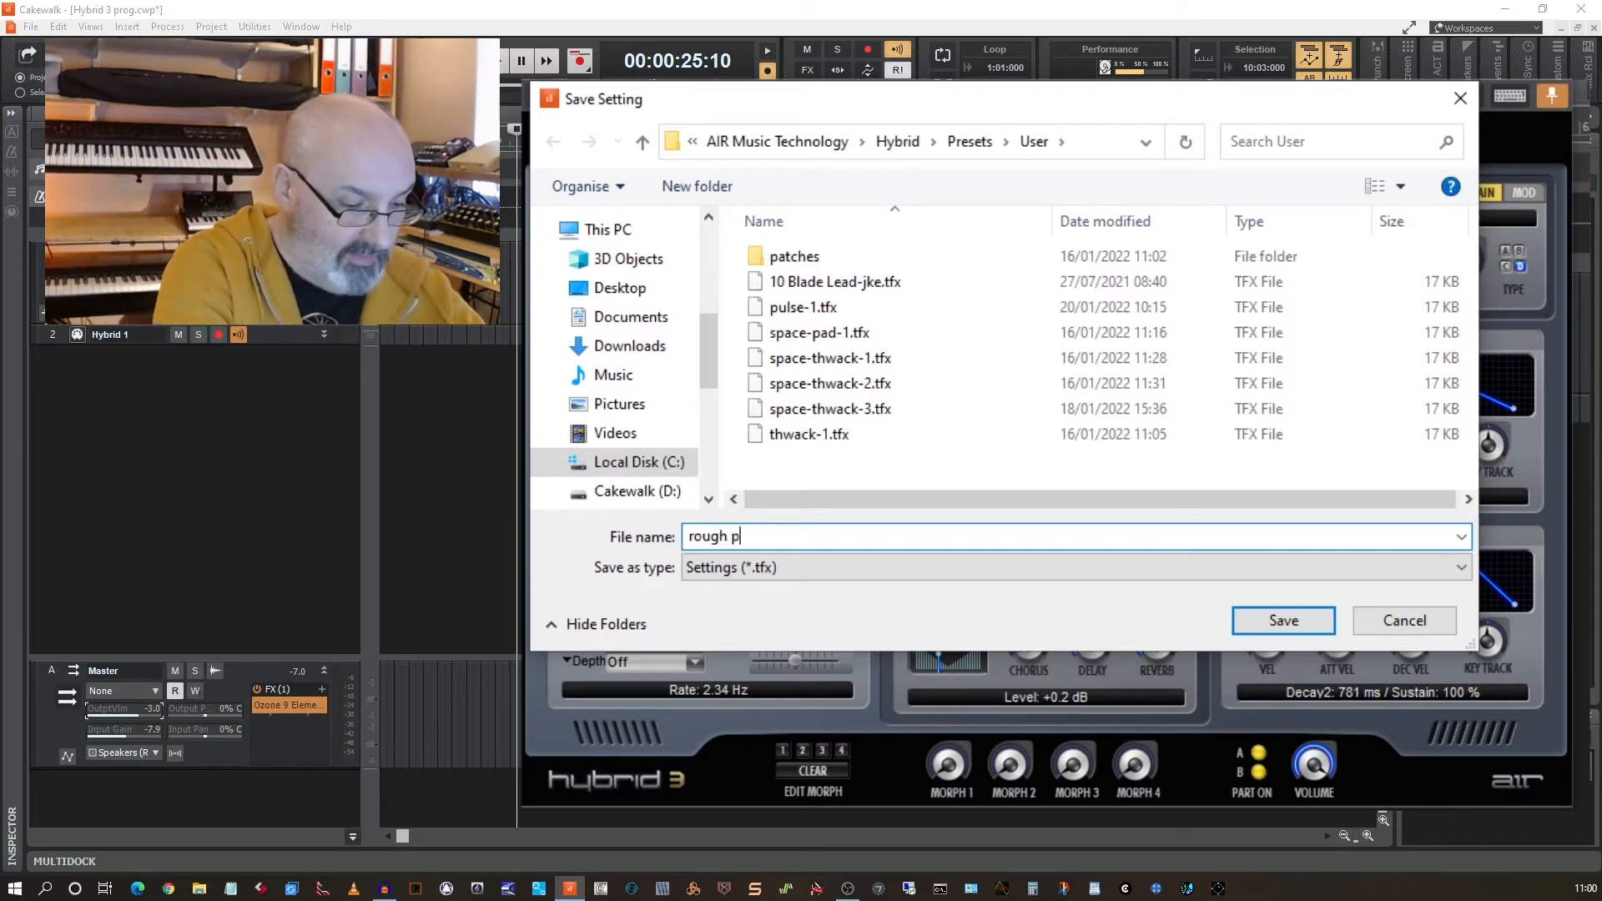
{"action": "type", "text": "ad"}
{"action": "left_click", "coordinate": [1283, 620]}
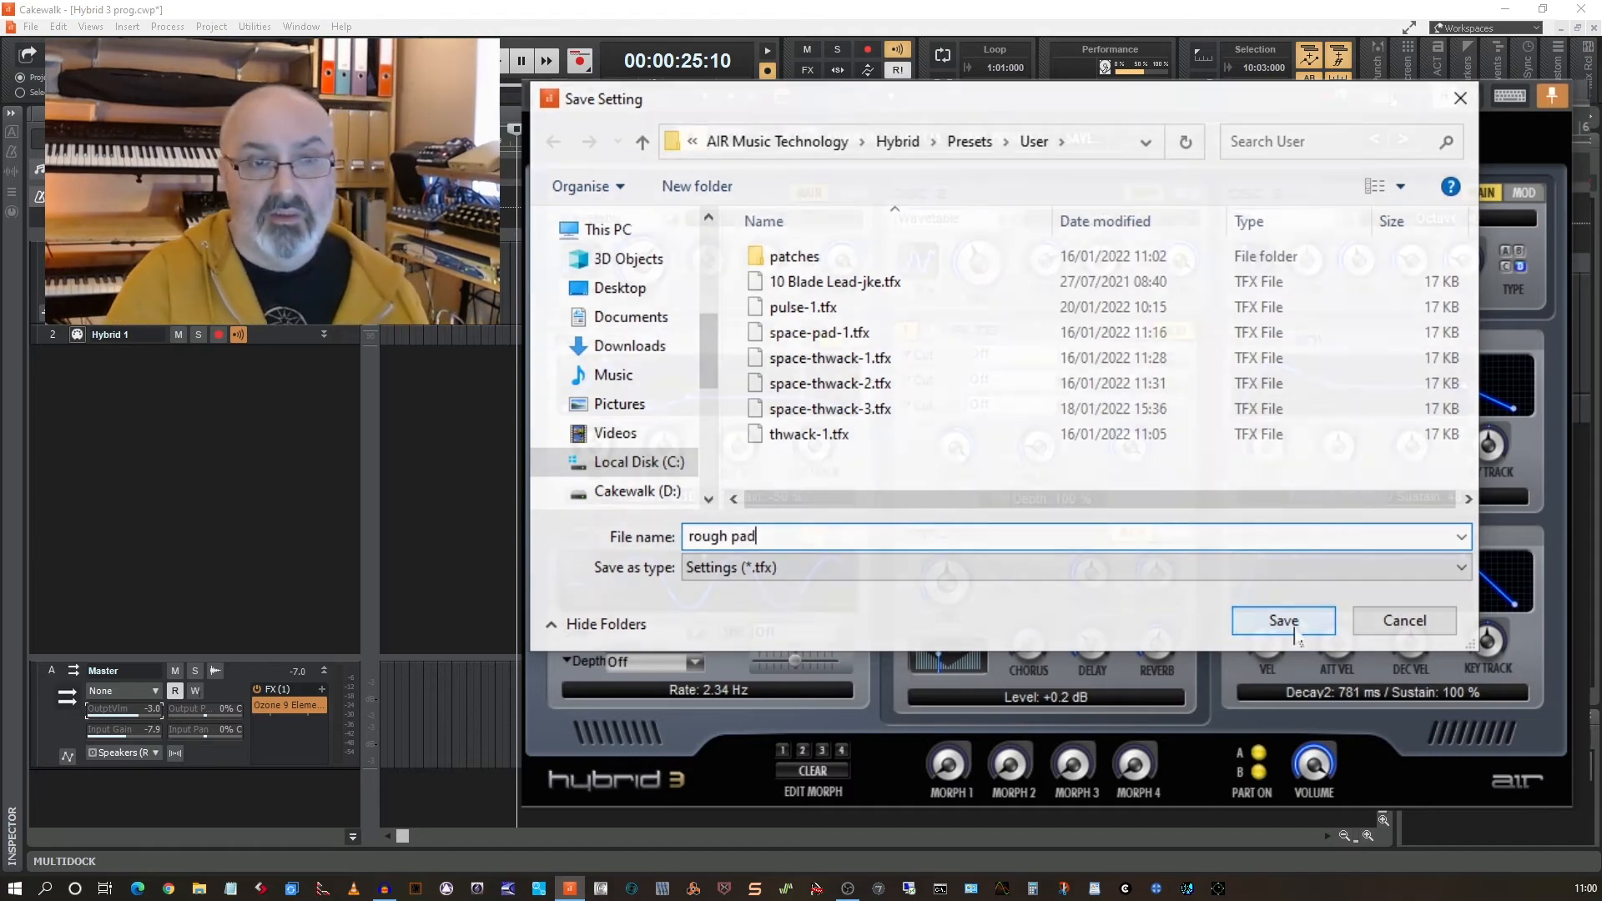
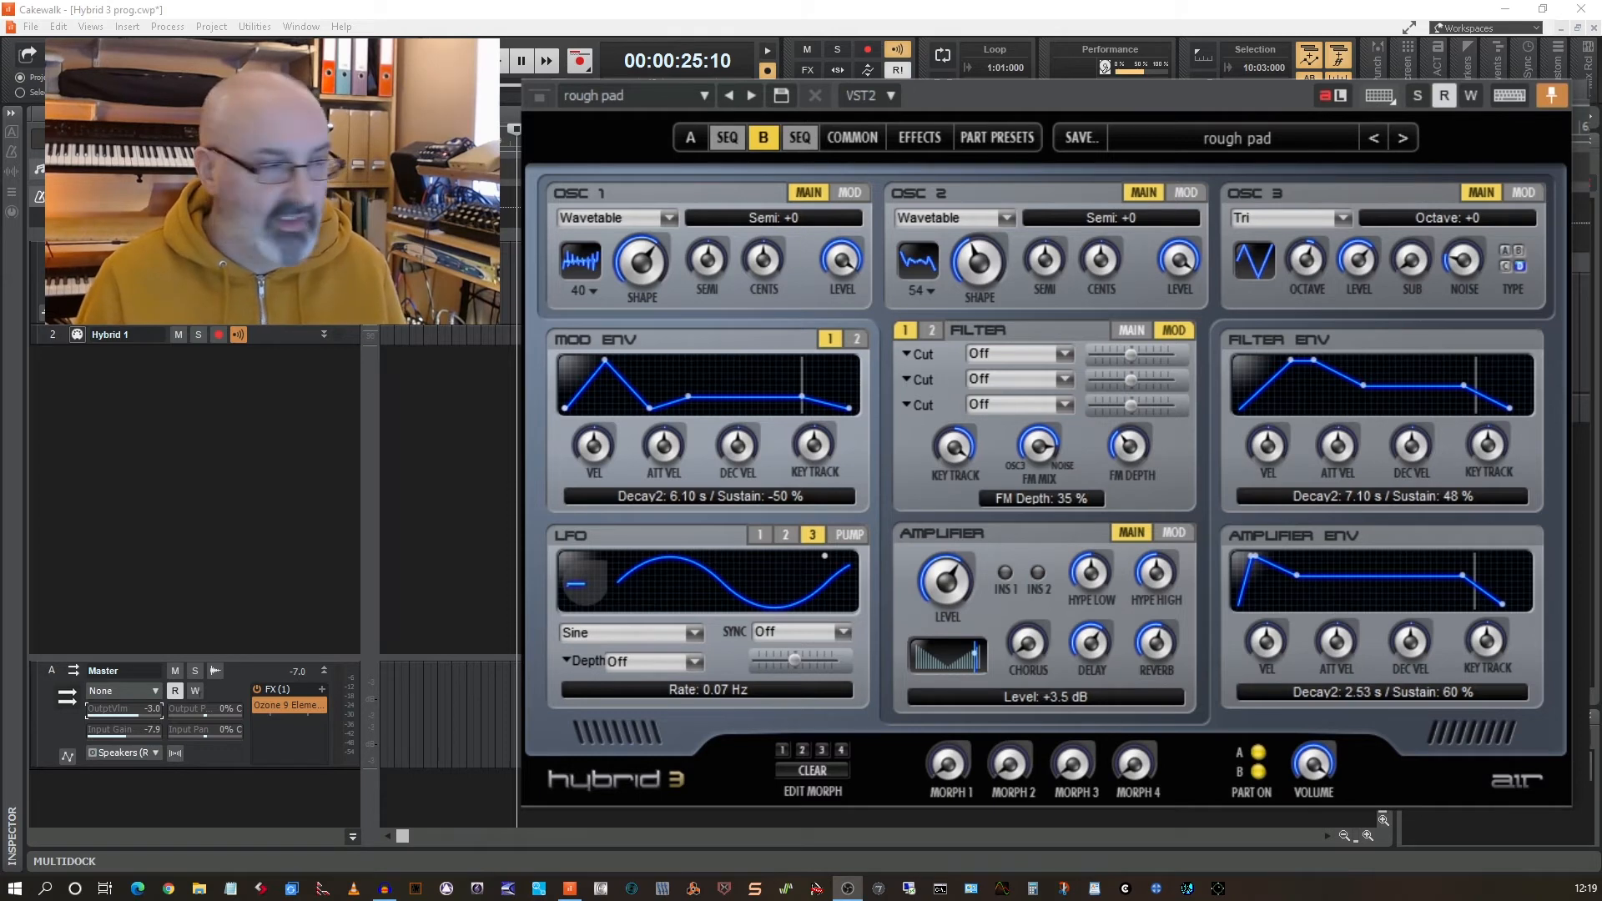
Load the Default preset and set part A's oscillator 1 to Multi-Wave with a shape of 26 %.
{"action": "left_click", "coordinate": [1238, 139]}
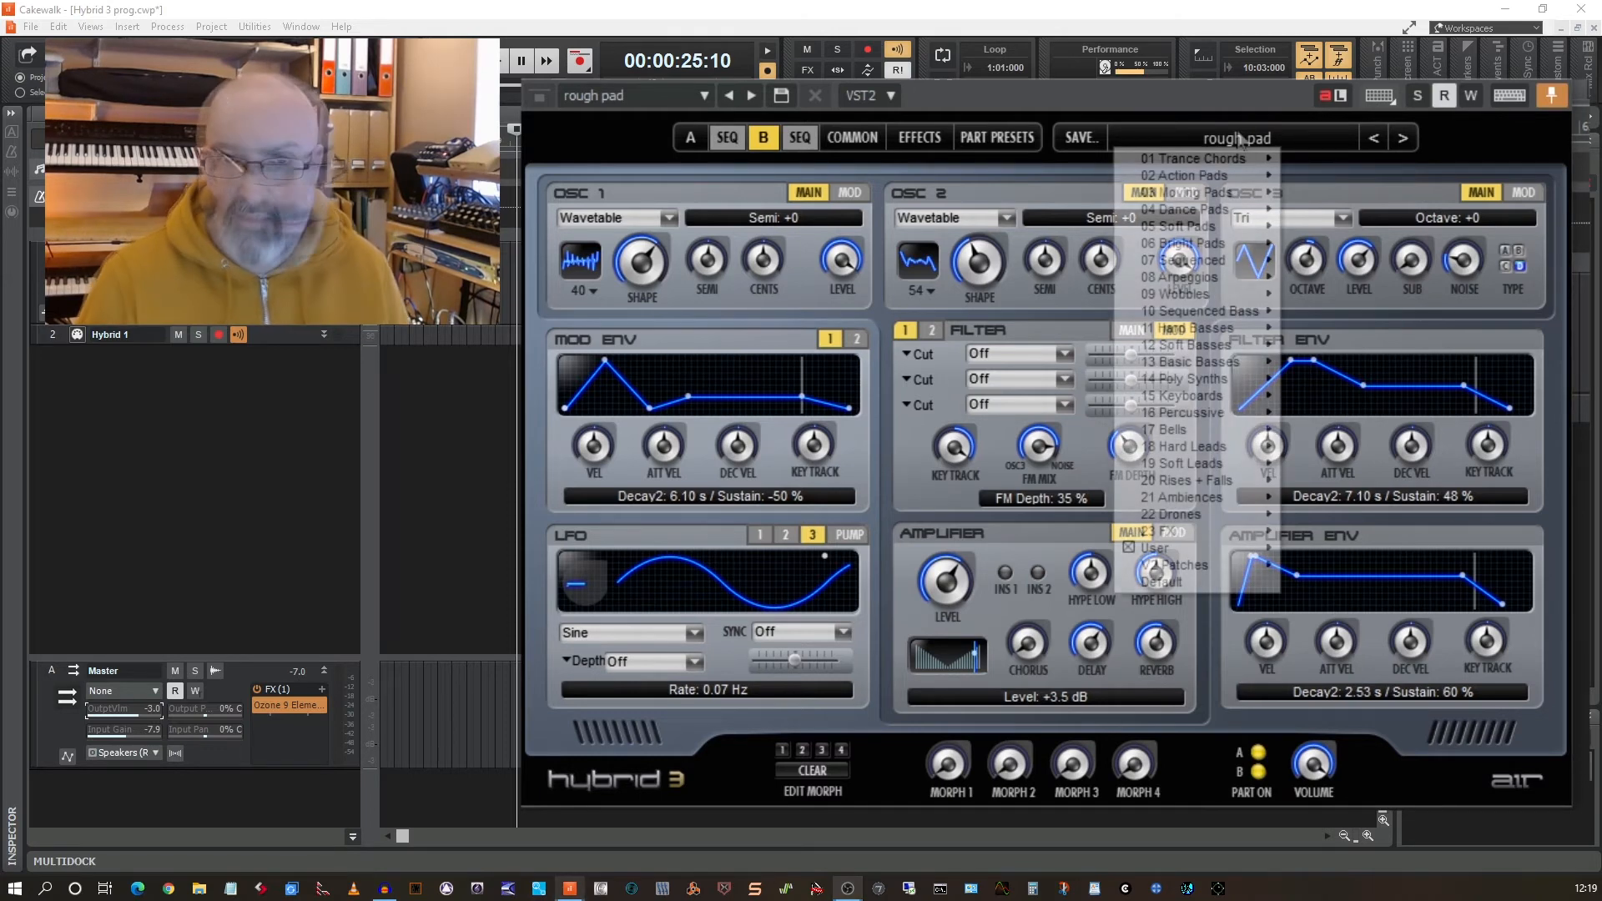
{"action": "left_click", "coordinate": [1194, 581]}
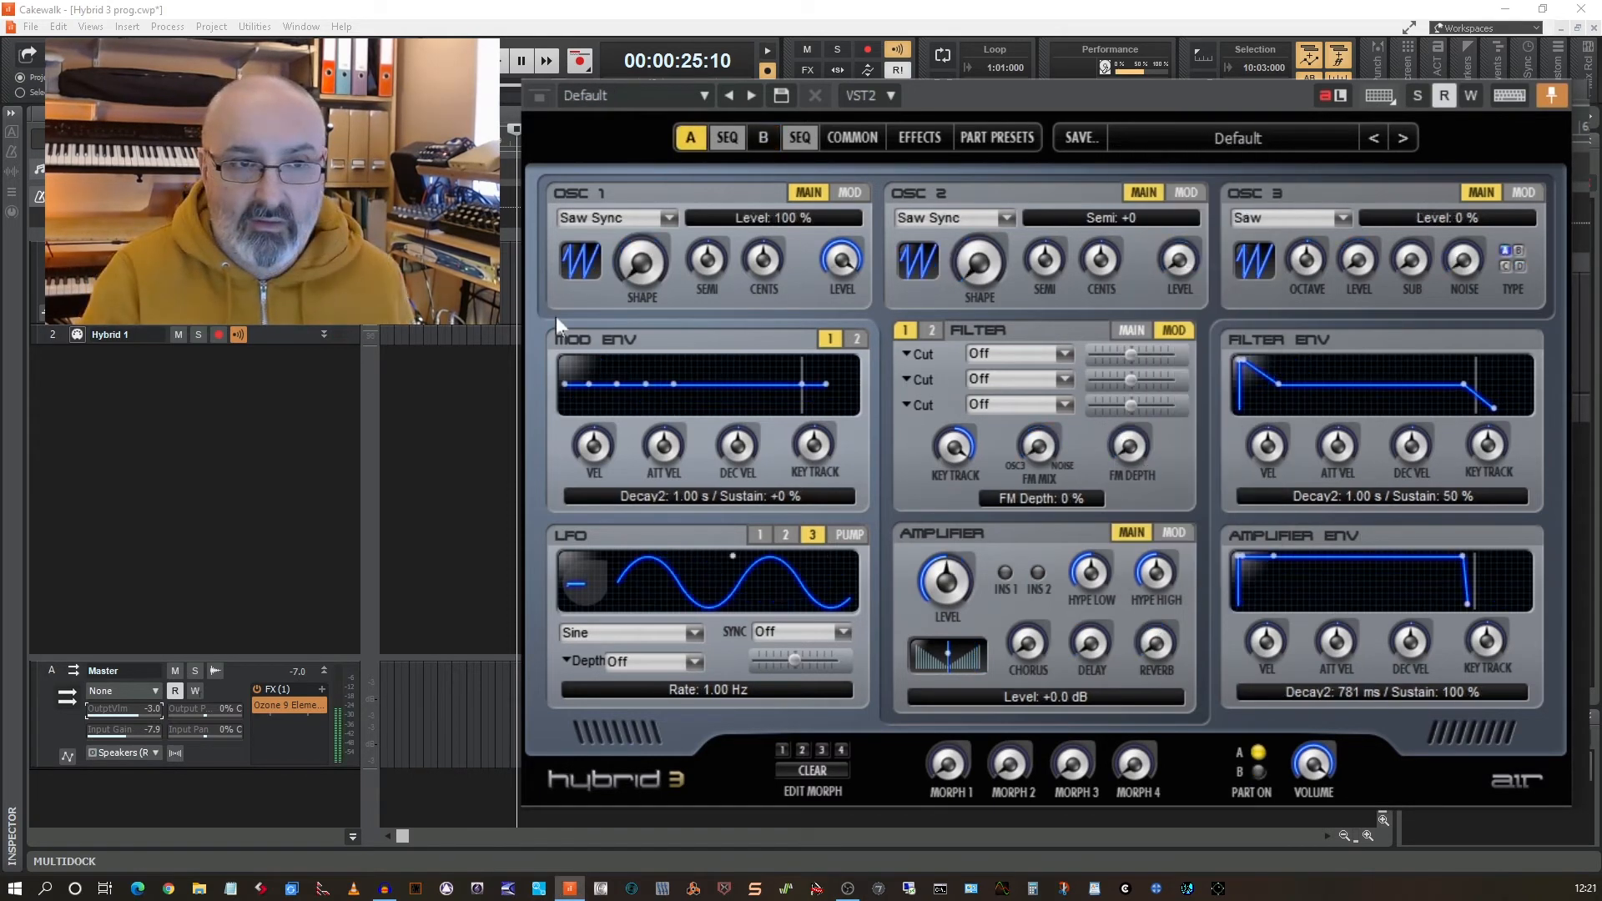
{"action": "left_click", "coordinate": [667, 218]}
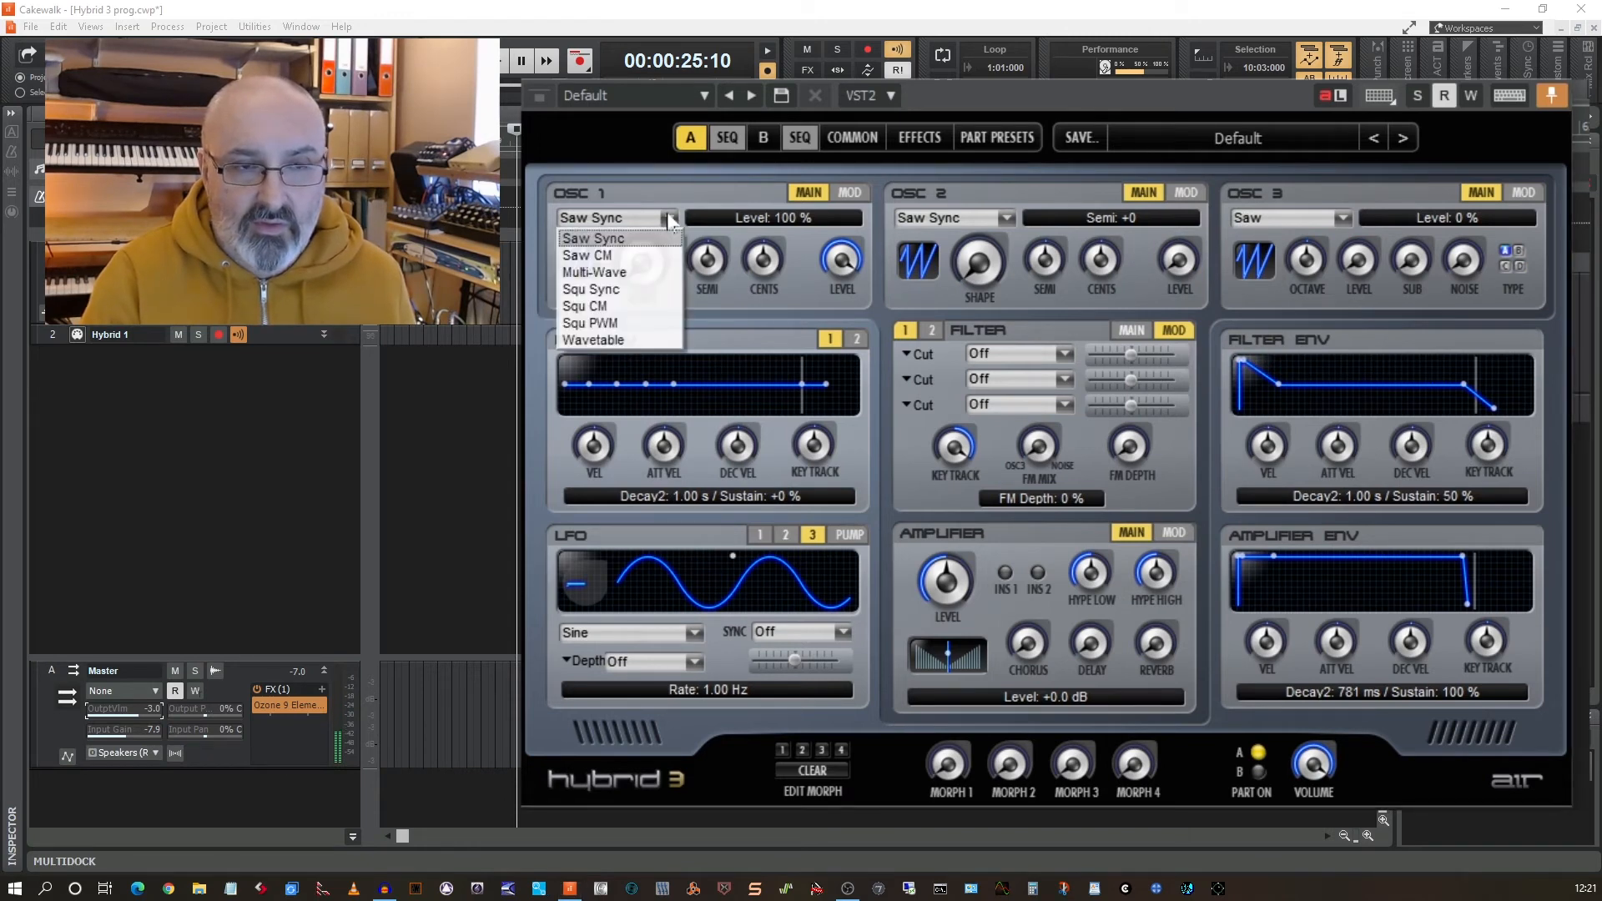
{"action": "left_click", "coordinate": [602, 272]}
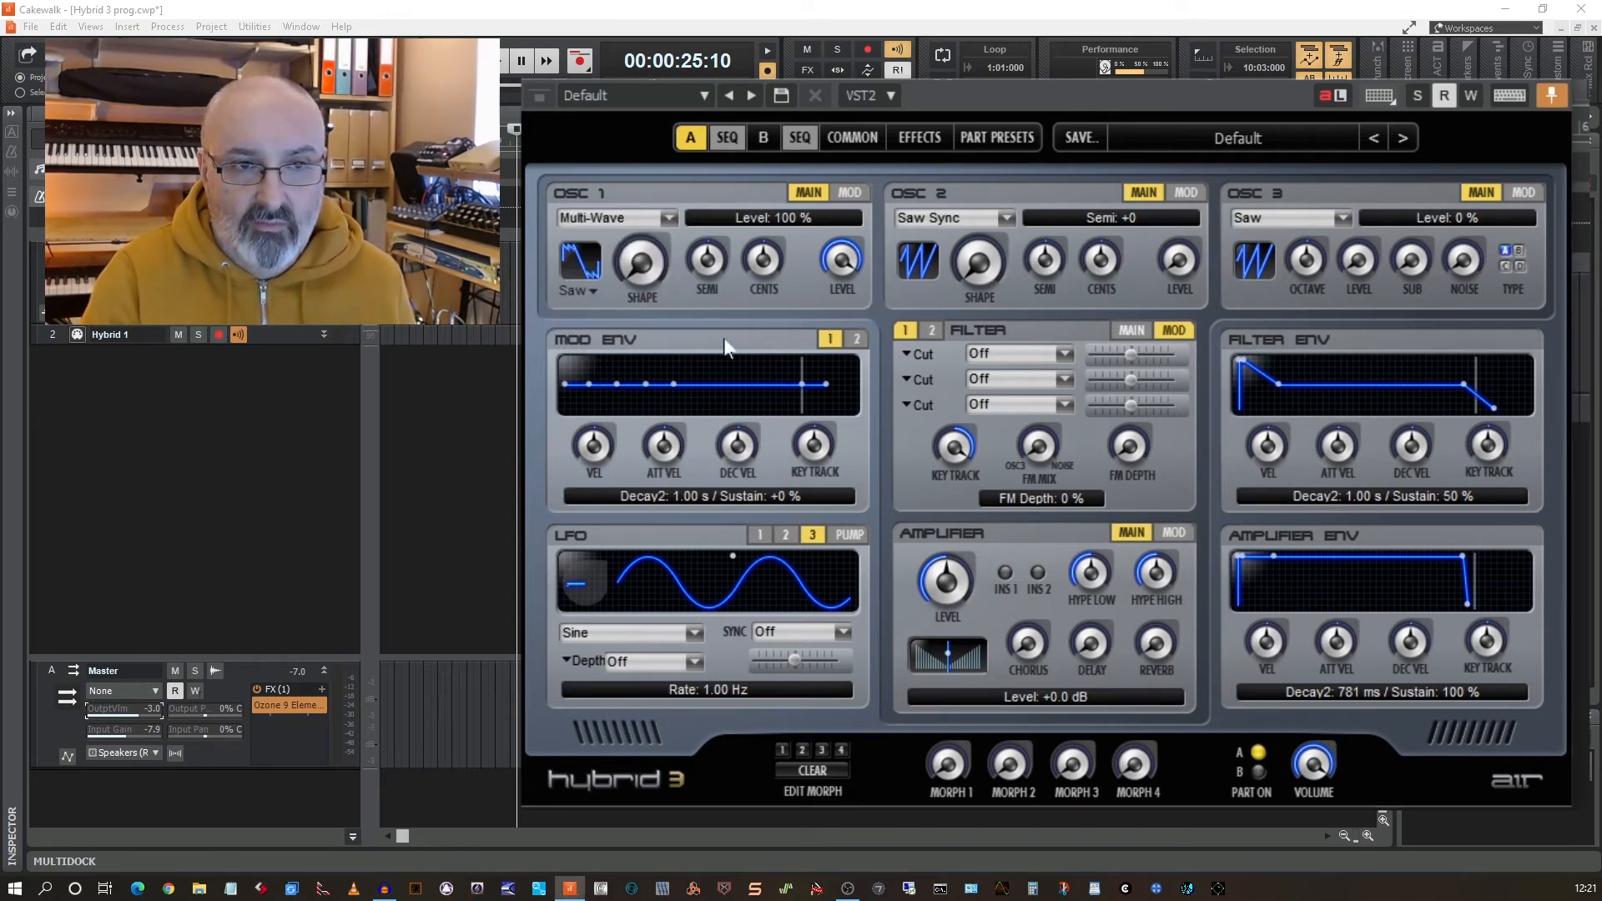
{"action": "left_click_drag", "start_coordinate": [638, 272], "coordinate": [584, 204]}
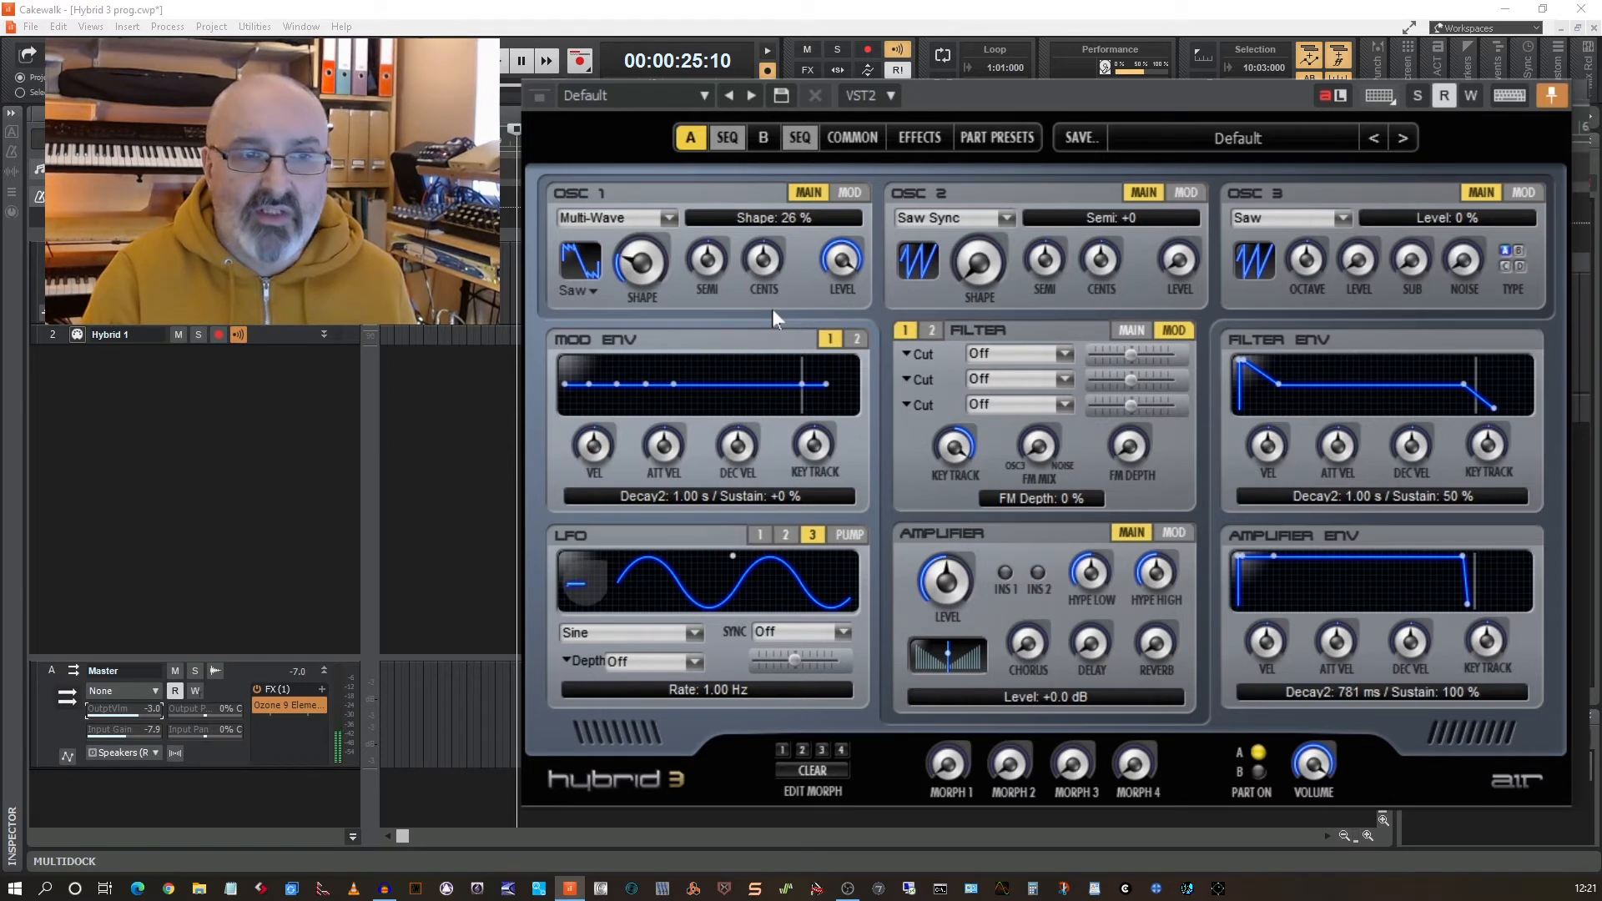
Try the Squ waveform for oscillator 1's Multi-Wave.
{"action": "left_click", "coordinate": [588, 290]}
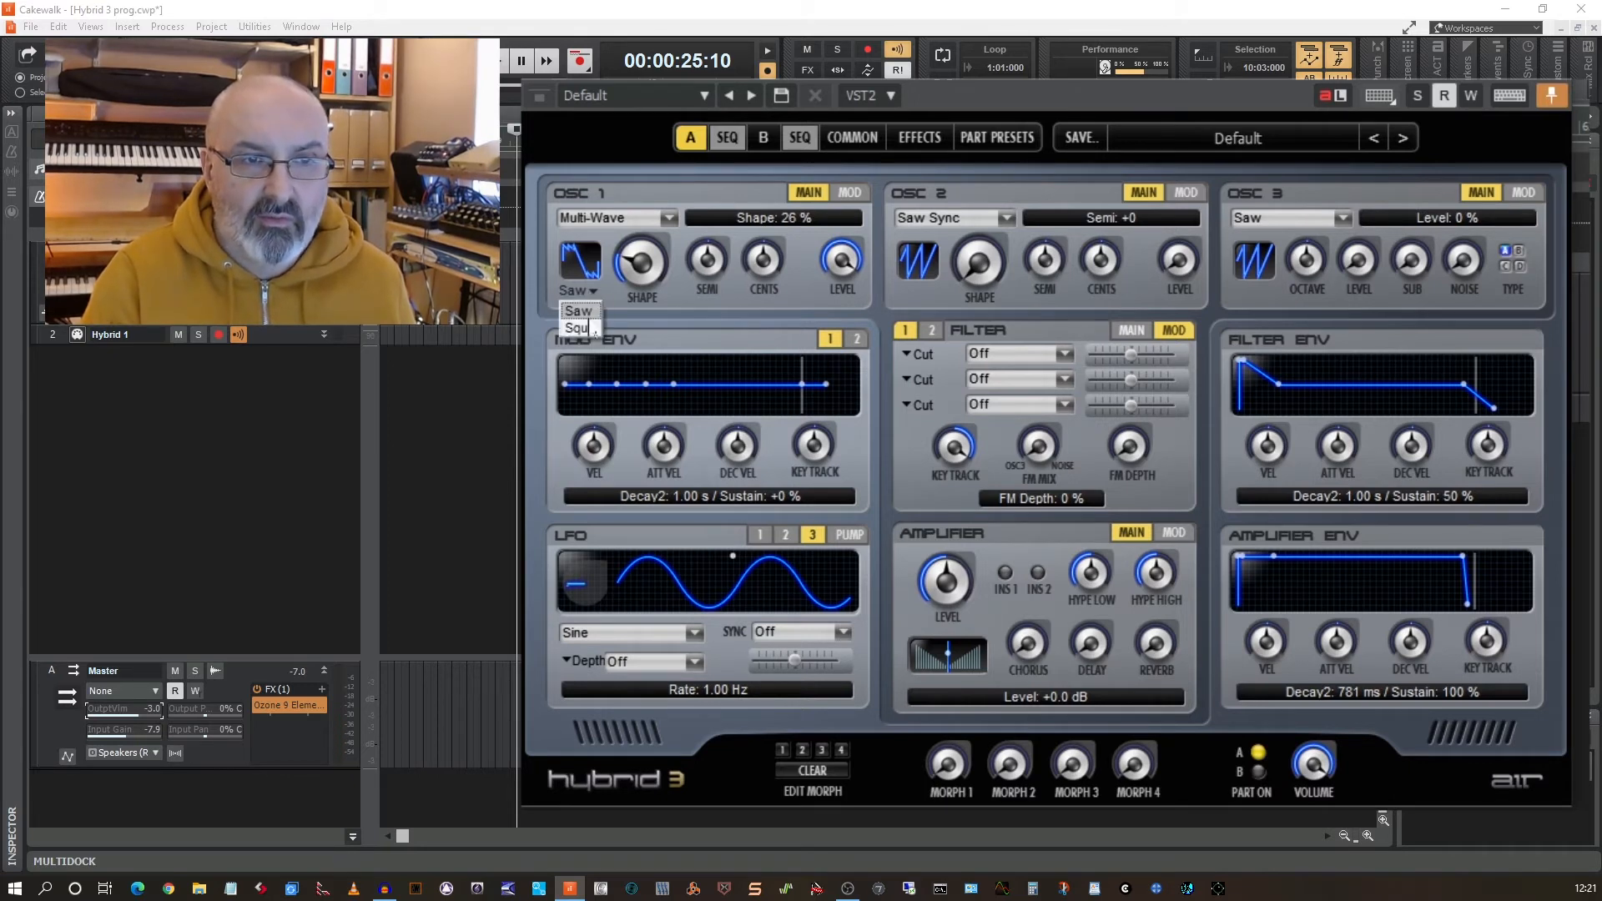
{"action": "left_click", "coordinate": [580, 331]}
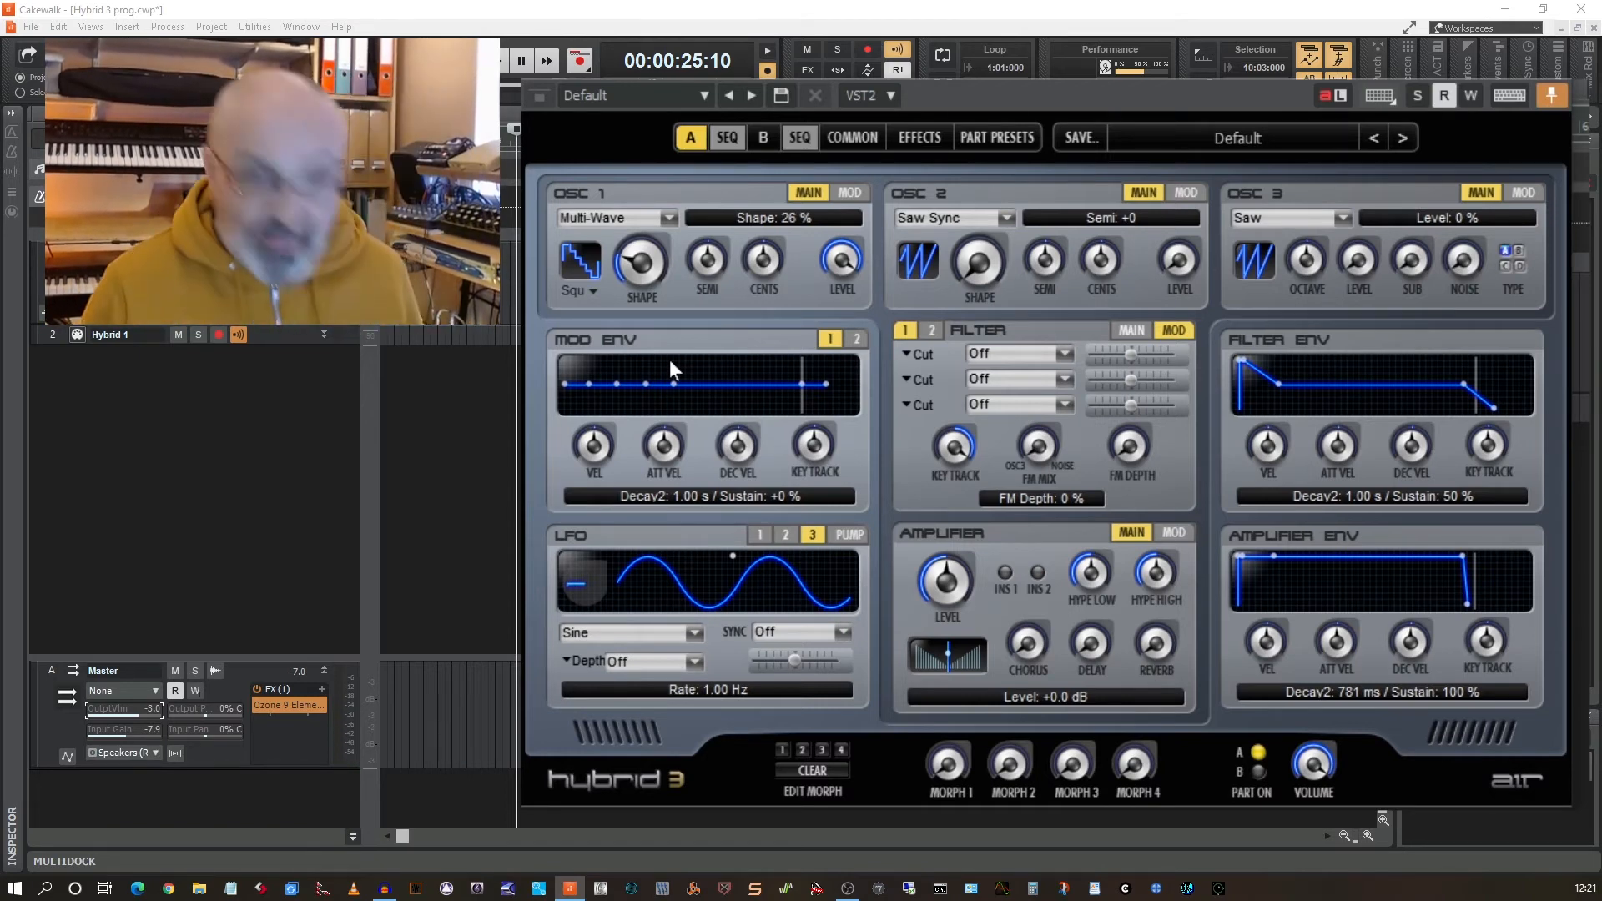
Set oscillator 2 to Multi-Wave with the Squ waveform and raise its level to 44 %.
{"action": "left_click", "coordinate": [951, 217]}
{"action": "left_click", "coordinate": [948, 267]}
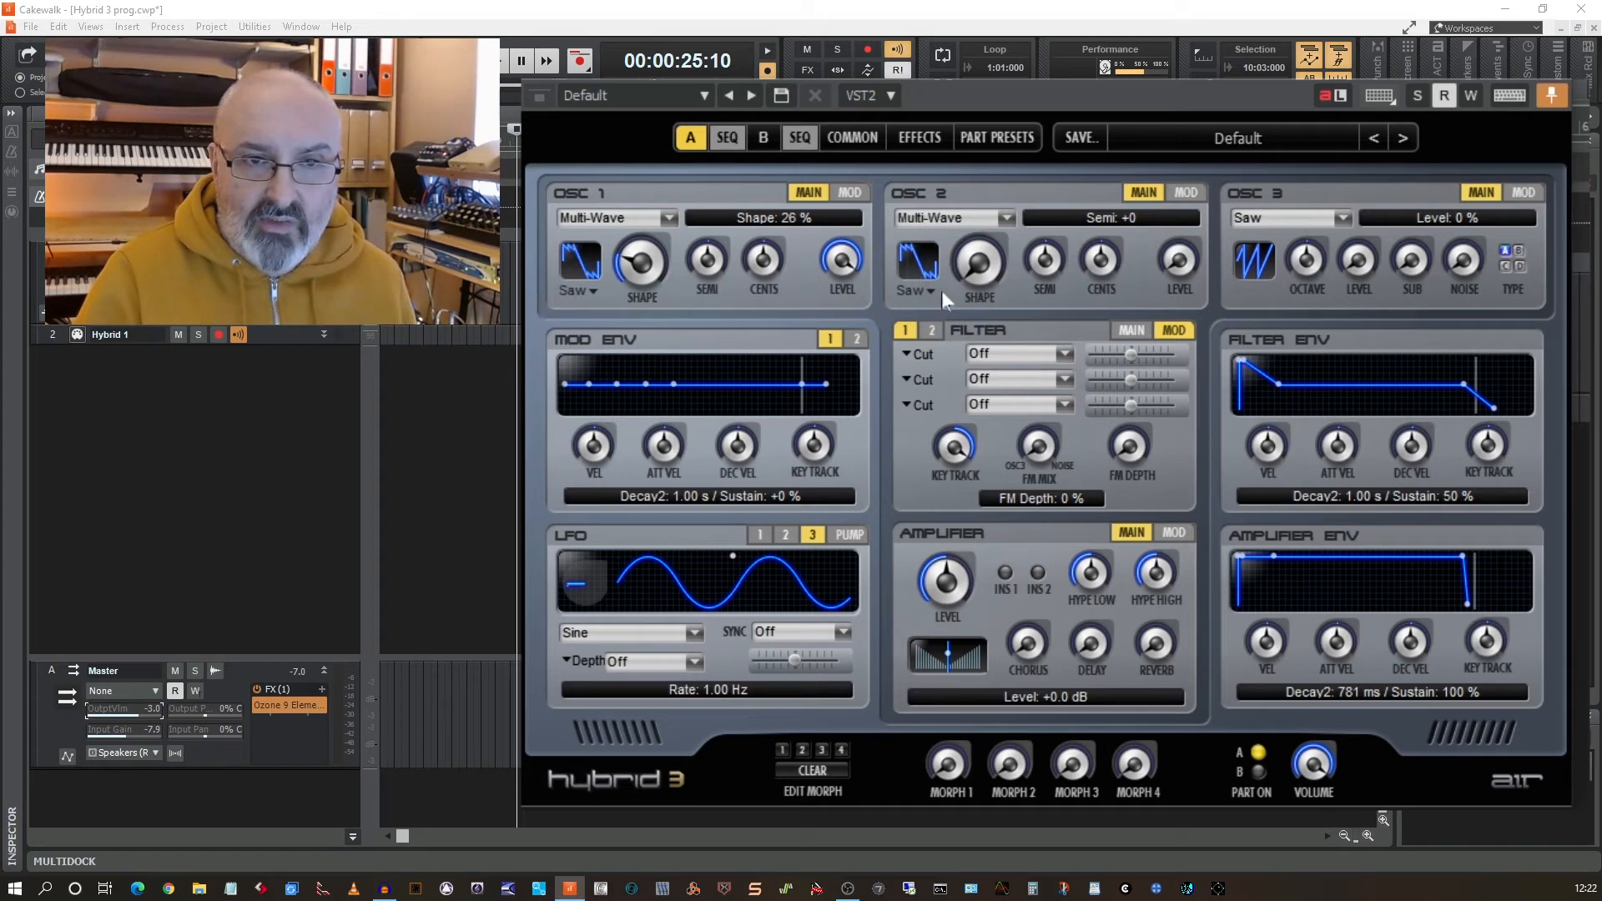
{"action": "left_click", "coordinate": [923, 289]}
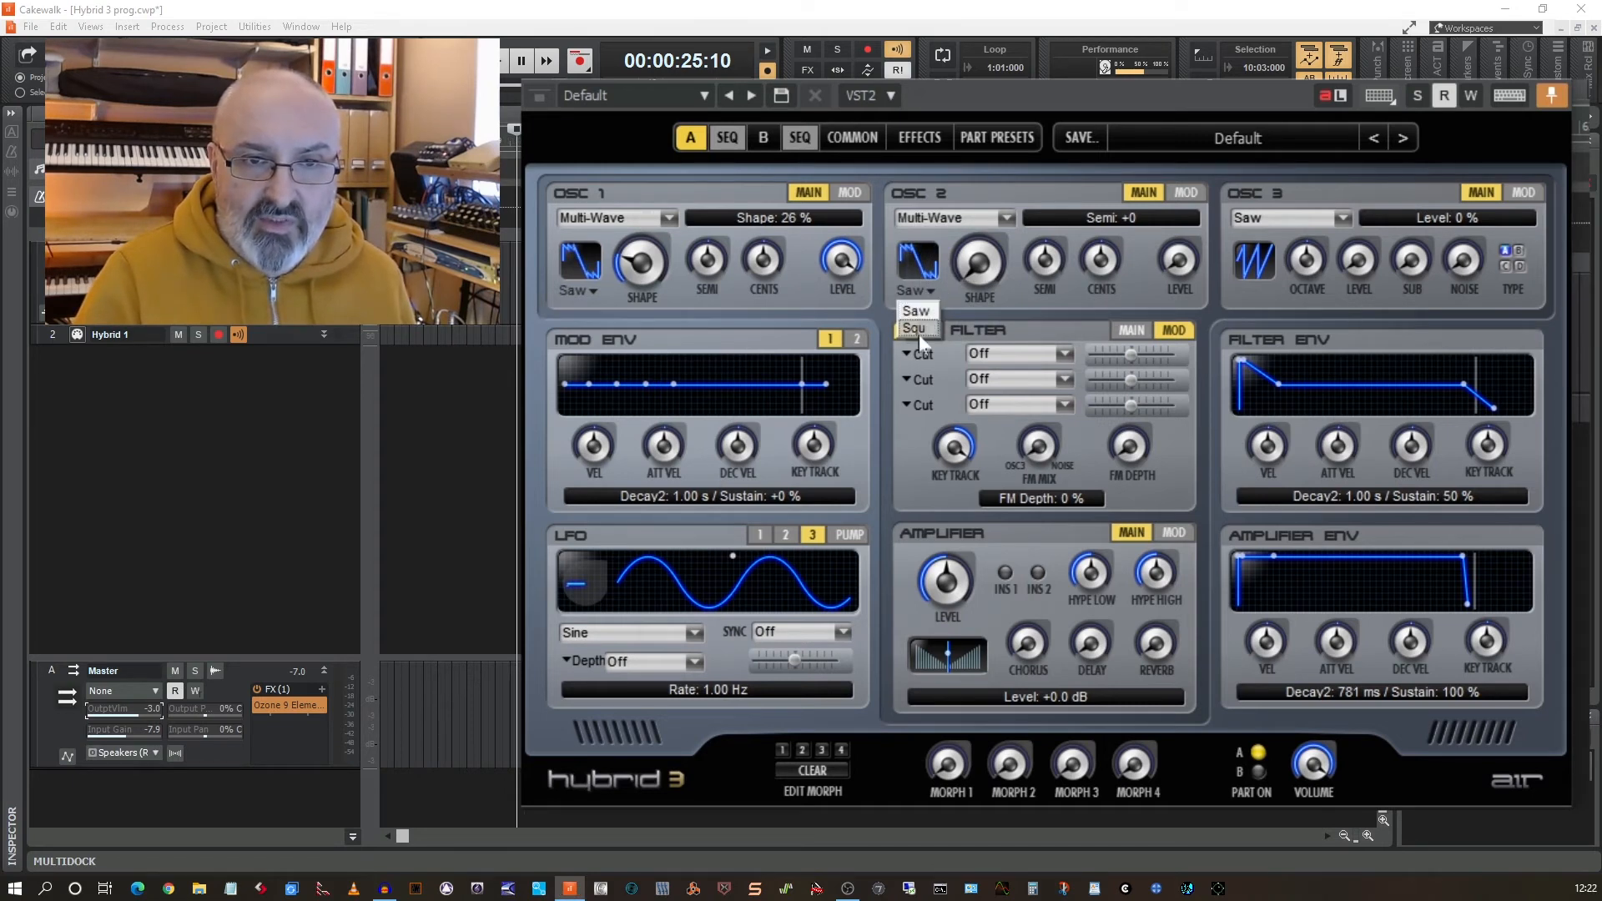
{"action": "left_click", "coordinate": [918, 321]}
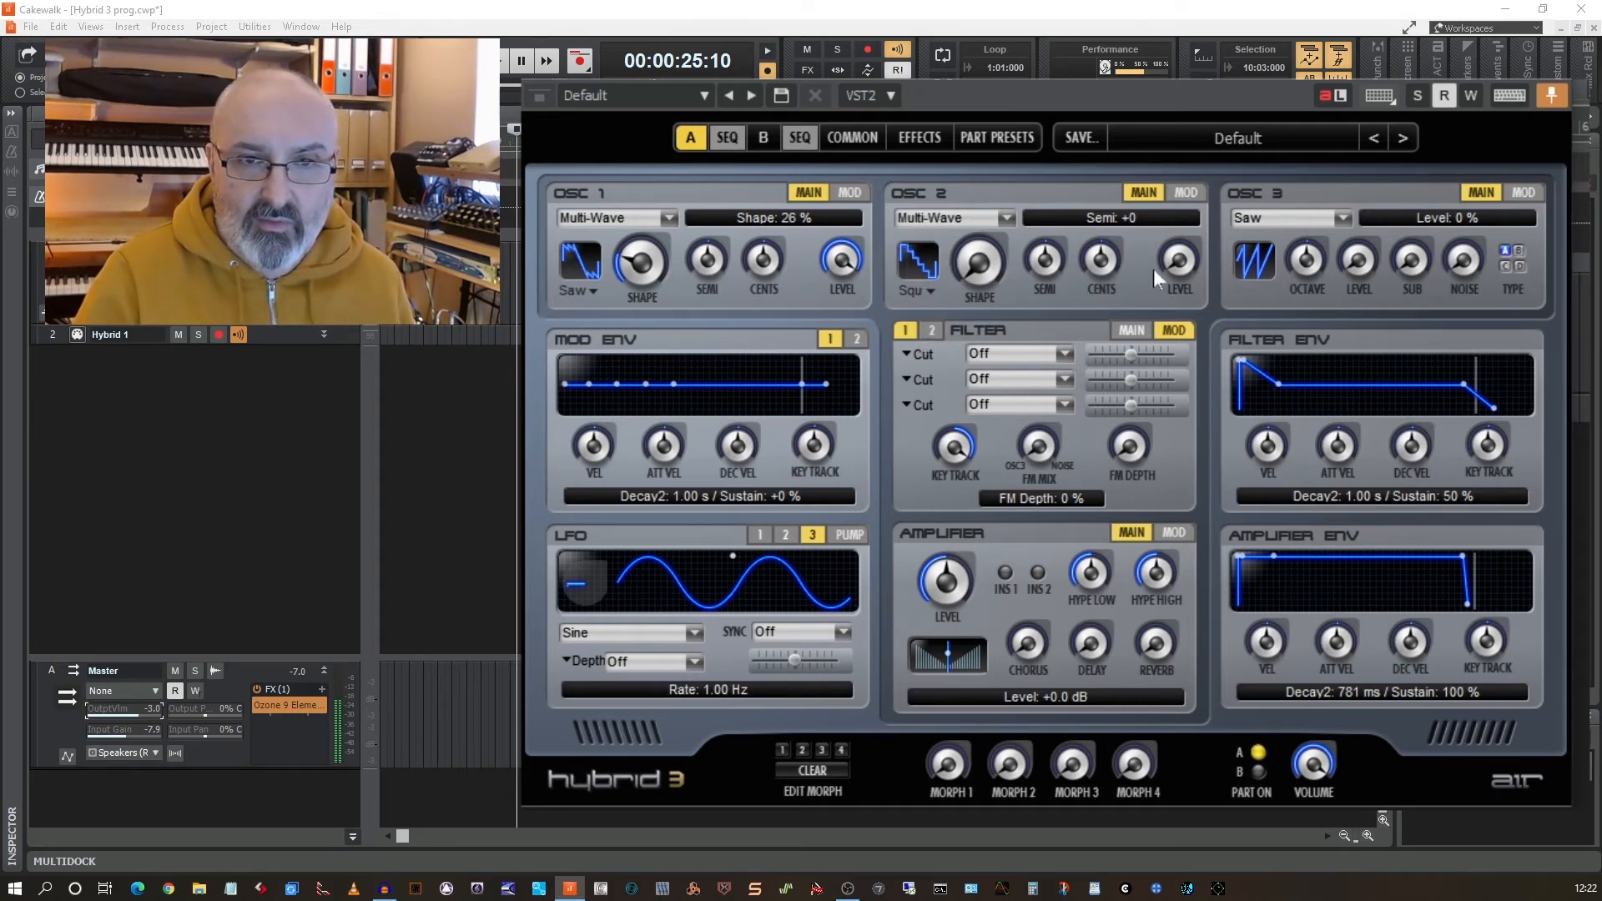
{"action": "left_click_drag", "start_coordinate": [1178, 261], "coordinate": [1117, 127]}
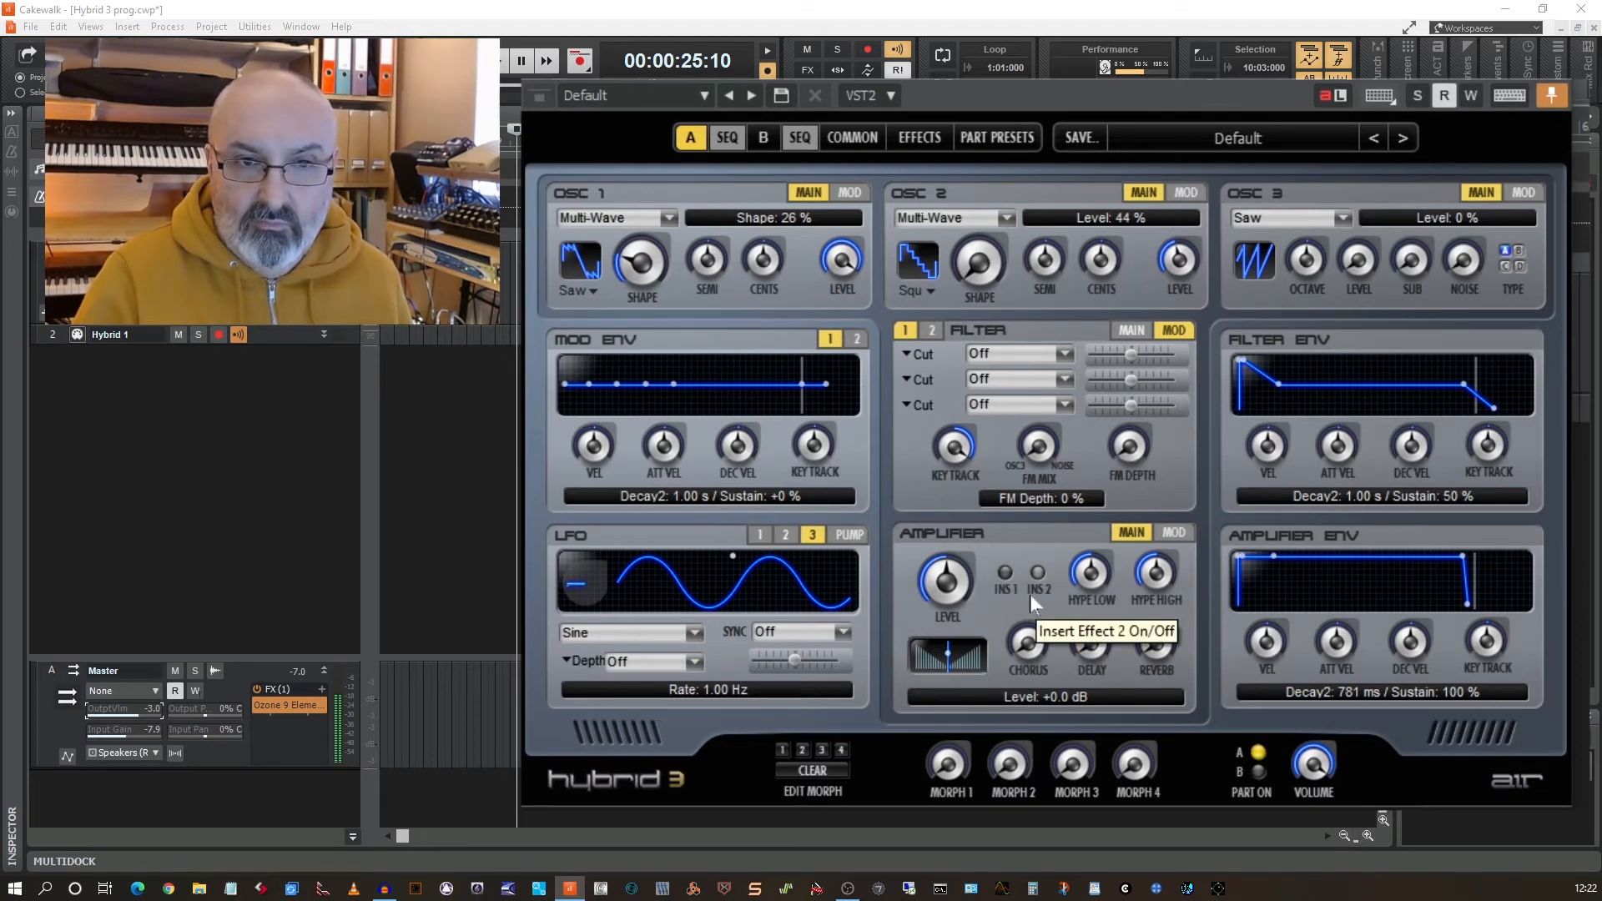
Set filter 1's type to HP1 and its cutoff to 48 %.
{"action": "left_click", "coordinate": [1132, 330]}
{"action": "left_click", "coordinate": [1171, 351]}
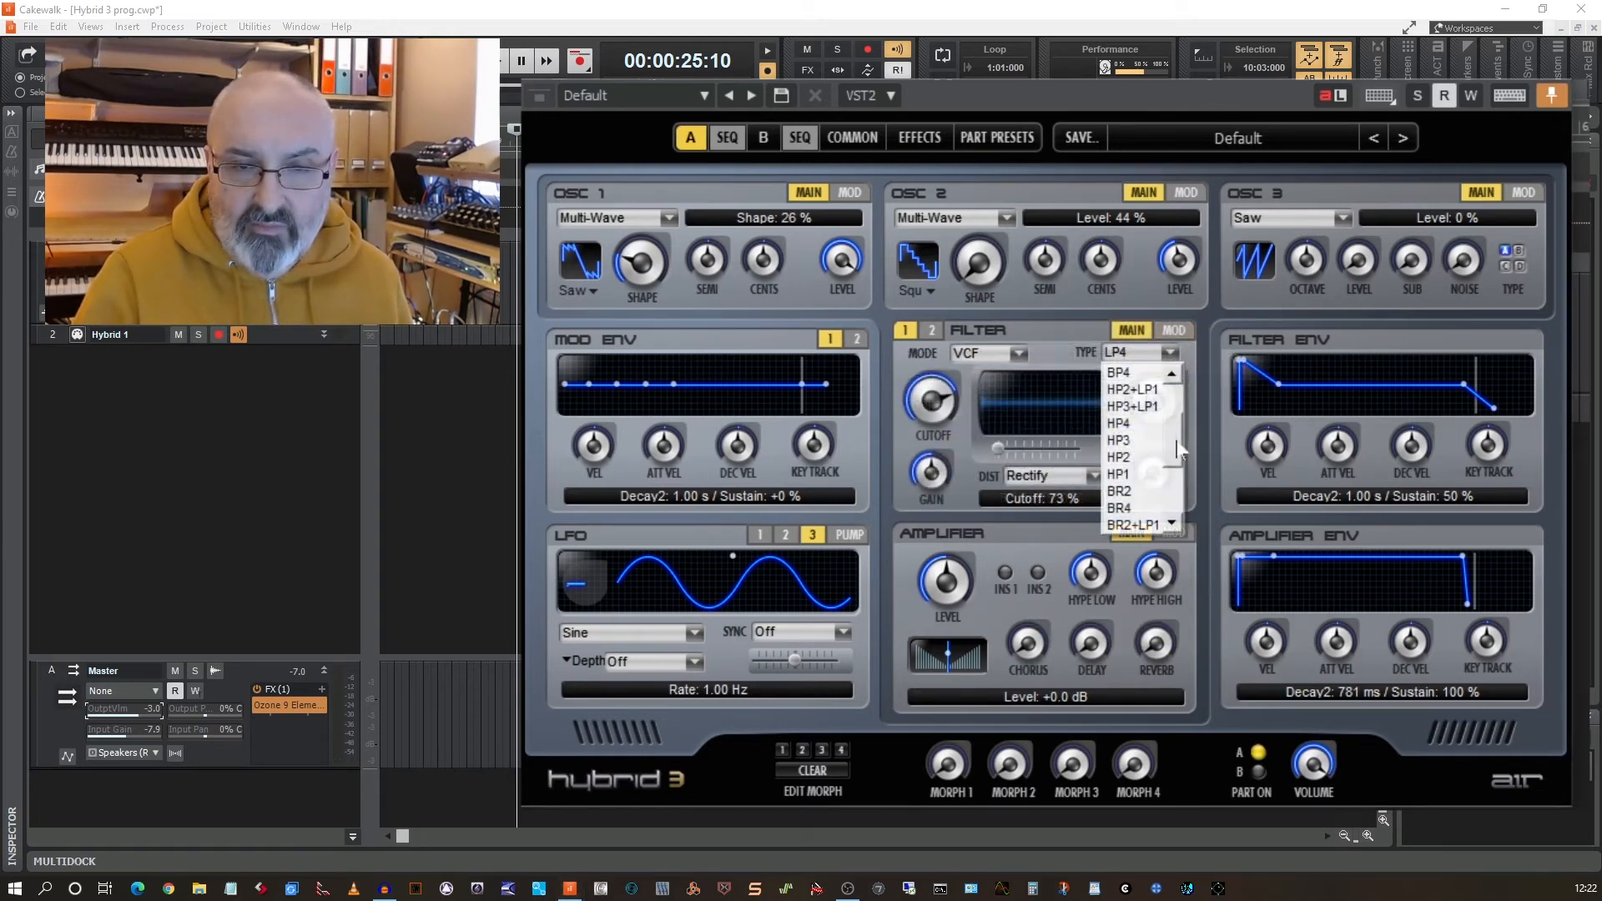
{"action": "left_click", "coordinate": [1126, 474]}
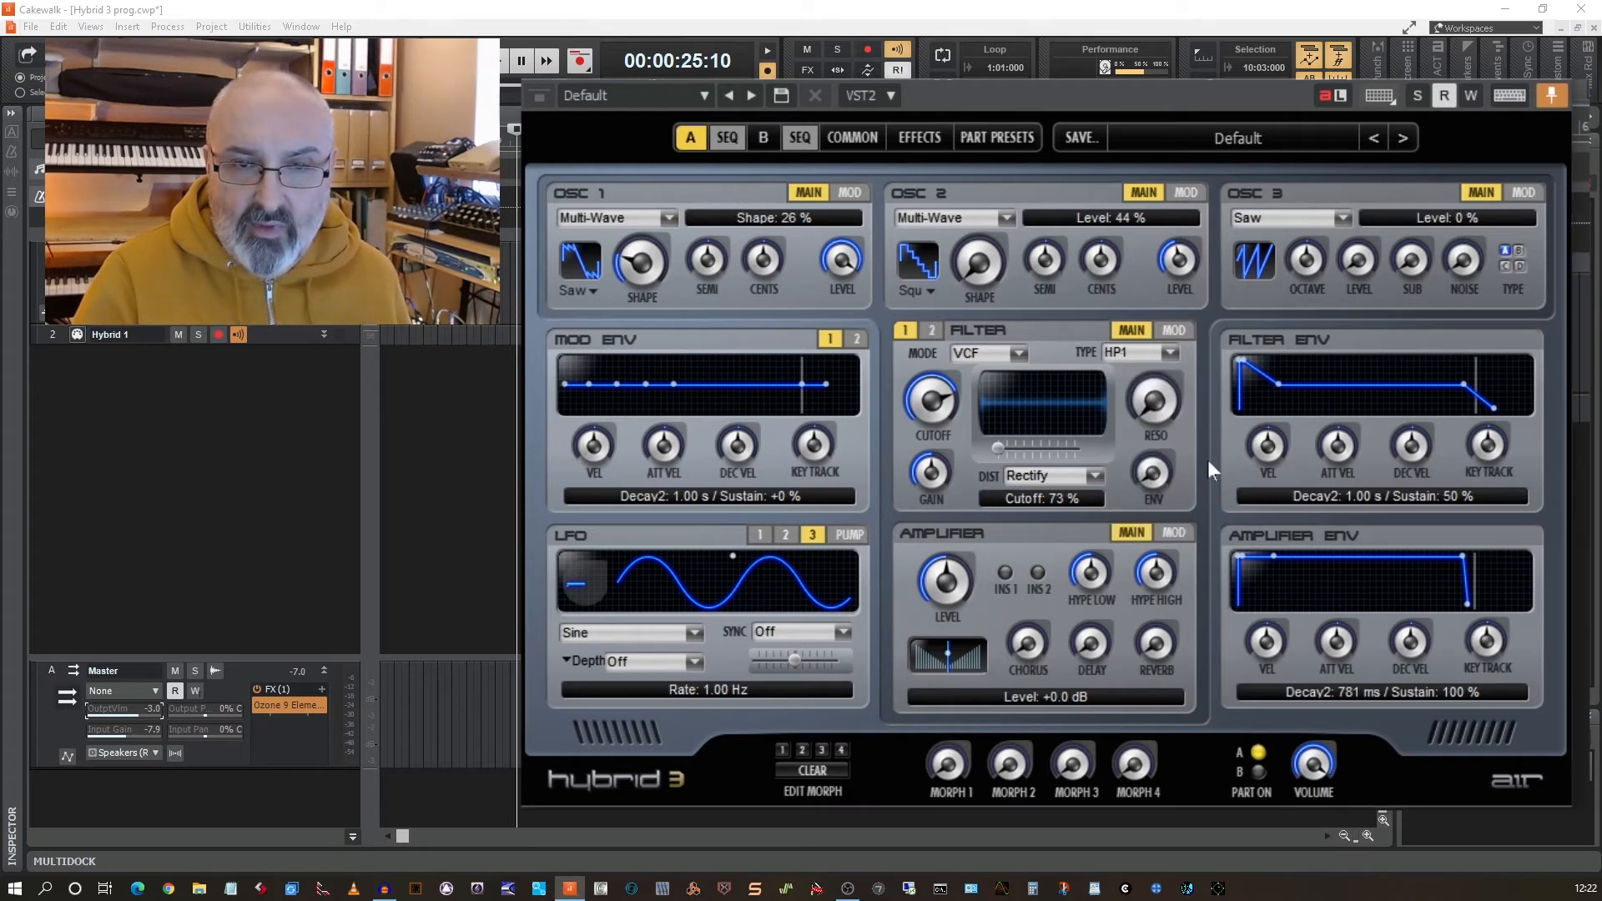
{"action": "left_click_drag", "start_coordinate": [933, 394], "coordinate": [924, 455]}
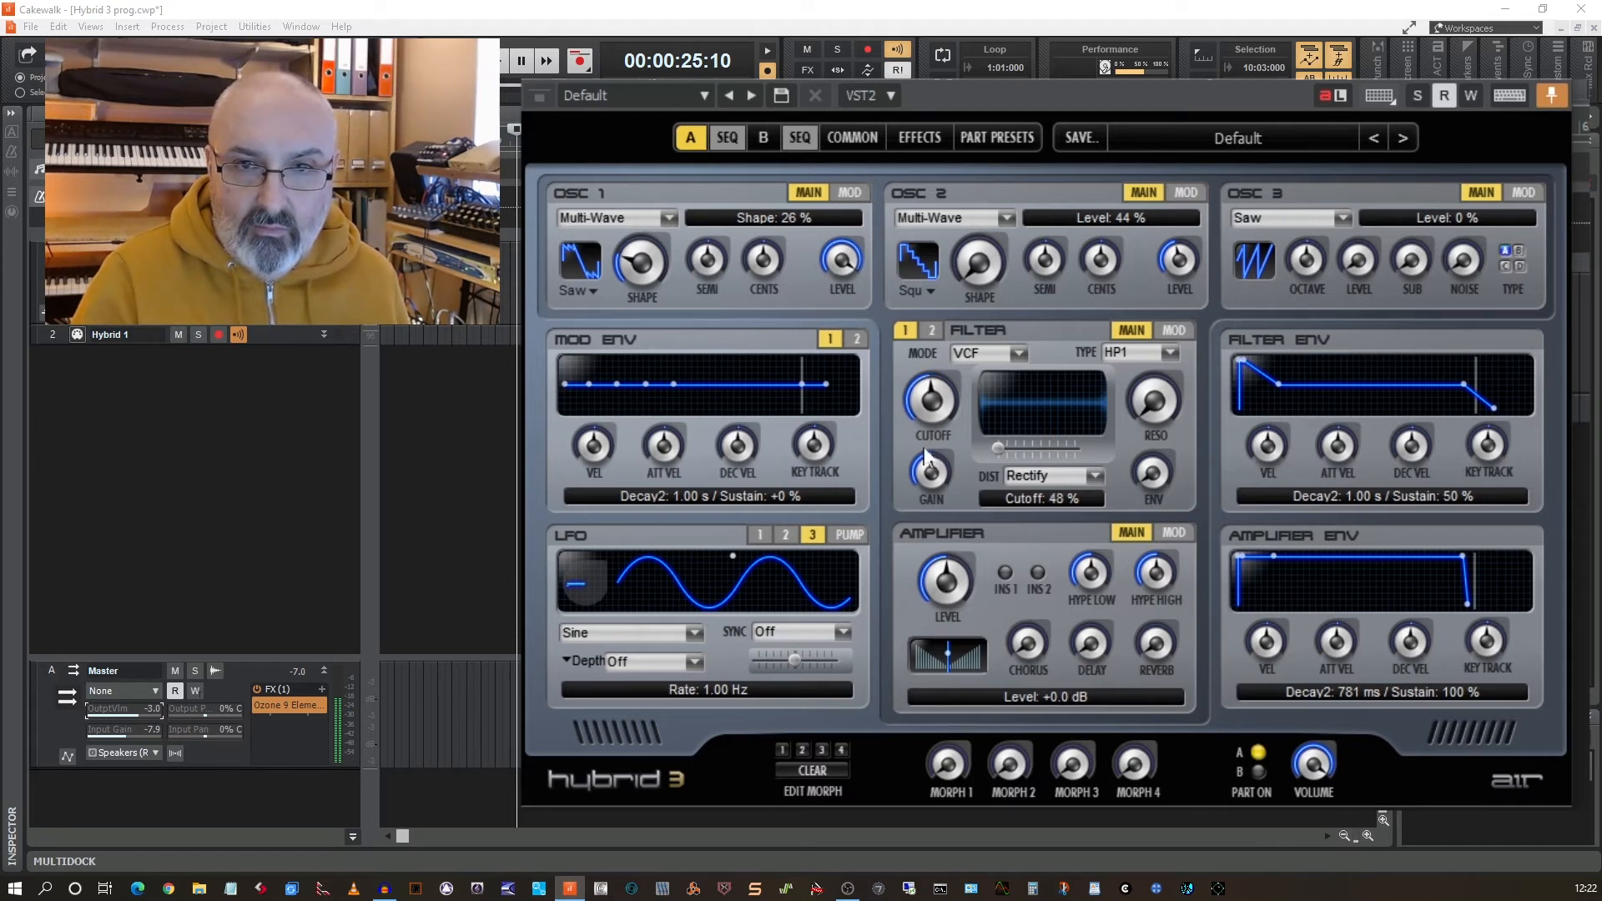
Switch filter 1 to DCF mode, raise its cutoff slightly and set its resonance to 52 %.
{"action": "left_click", "coordinate": [1019, 354]}
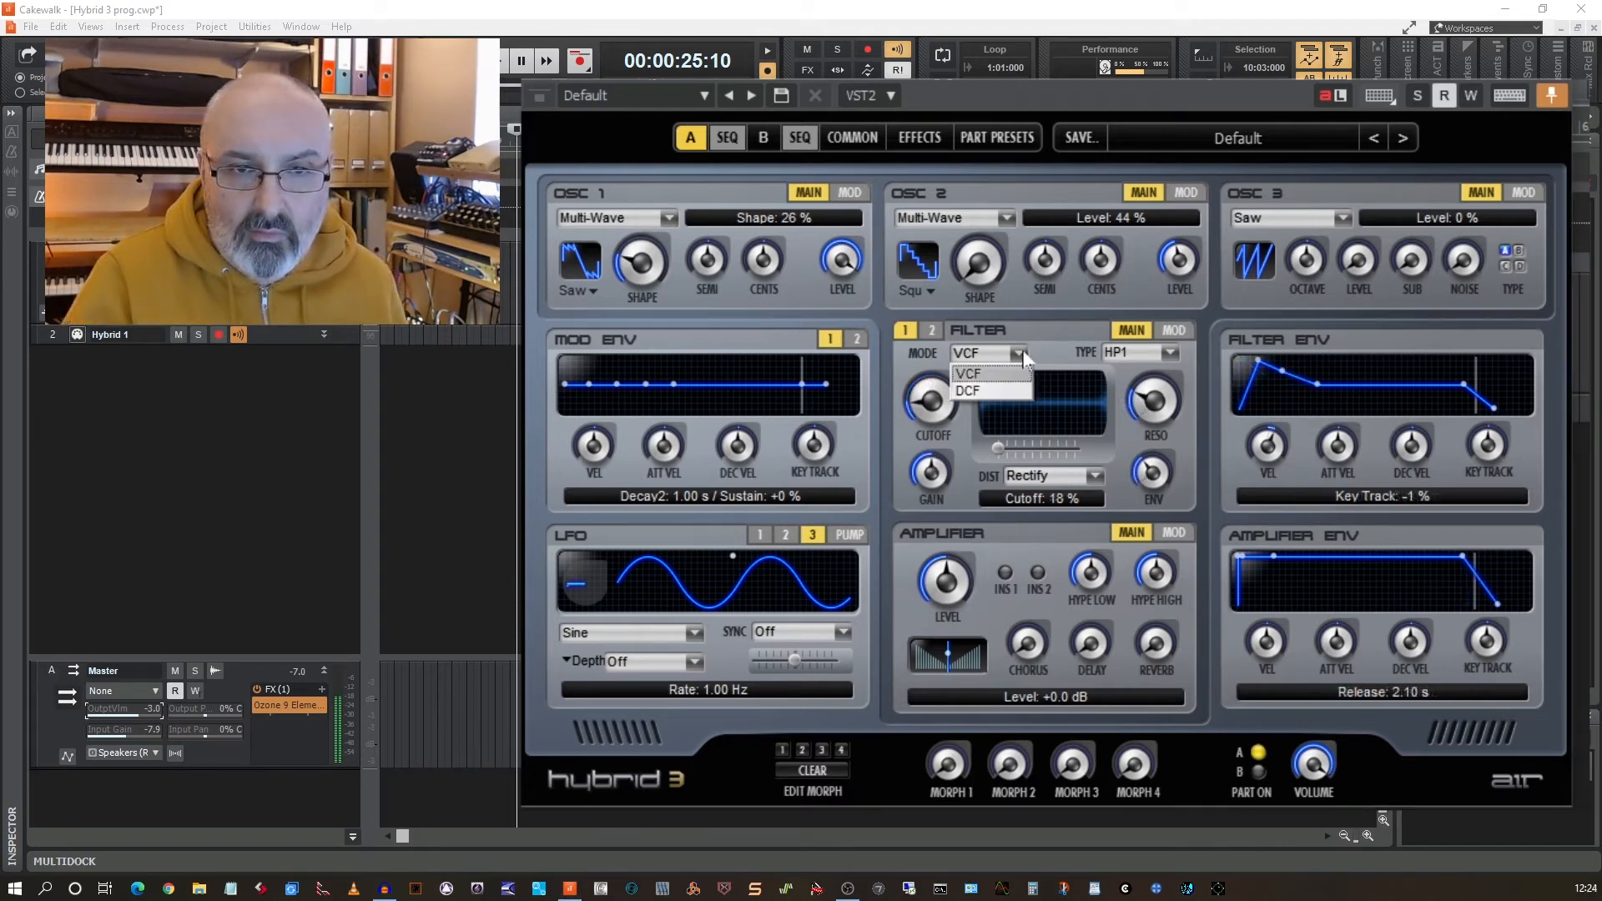
{"action": "left_click", "coordinate": [993, 391]}
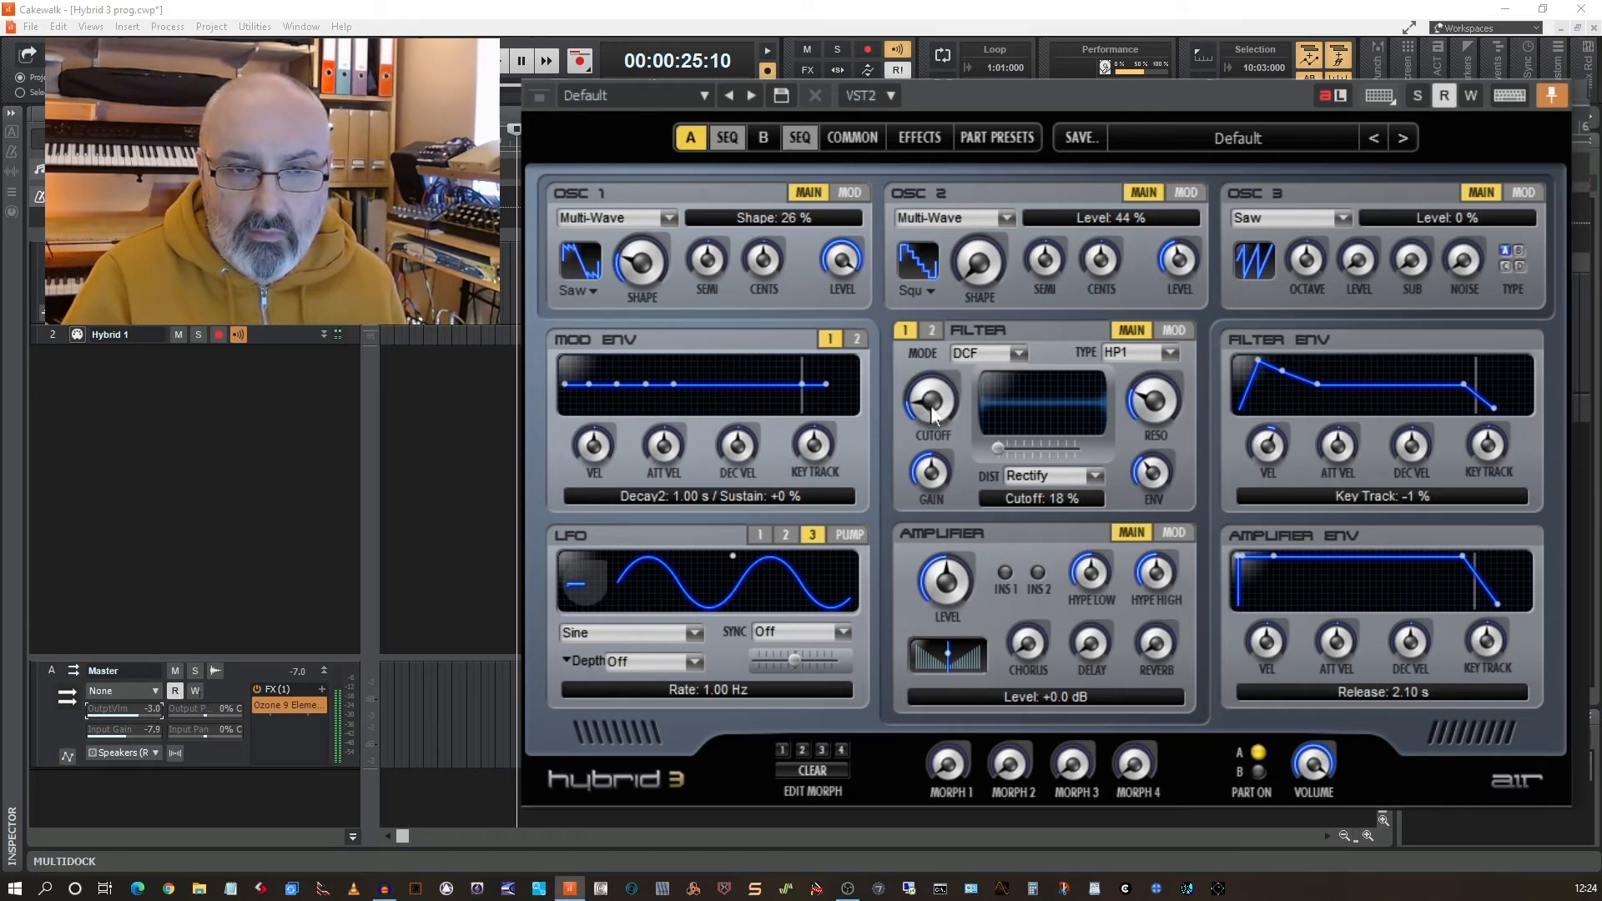
{"action": "left_click_drag", "start_coordinate": [931, 407], "coordinate": [928, 376]}
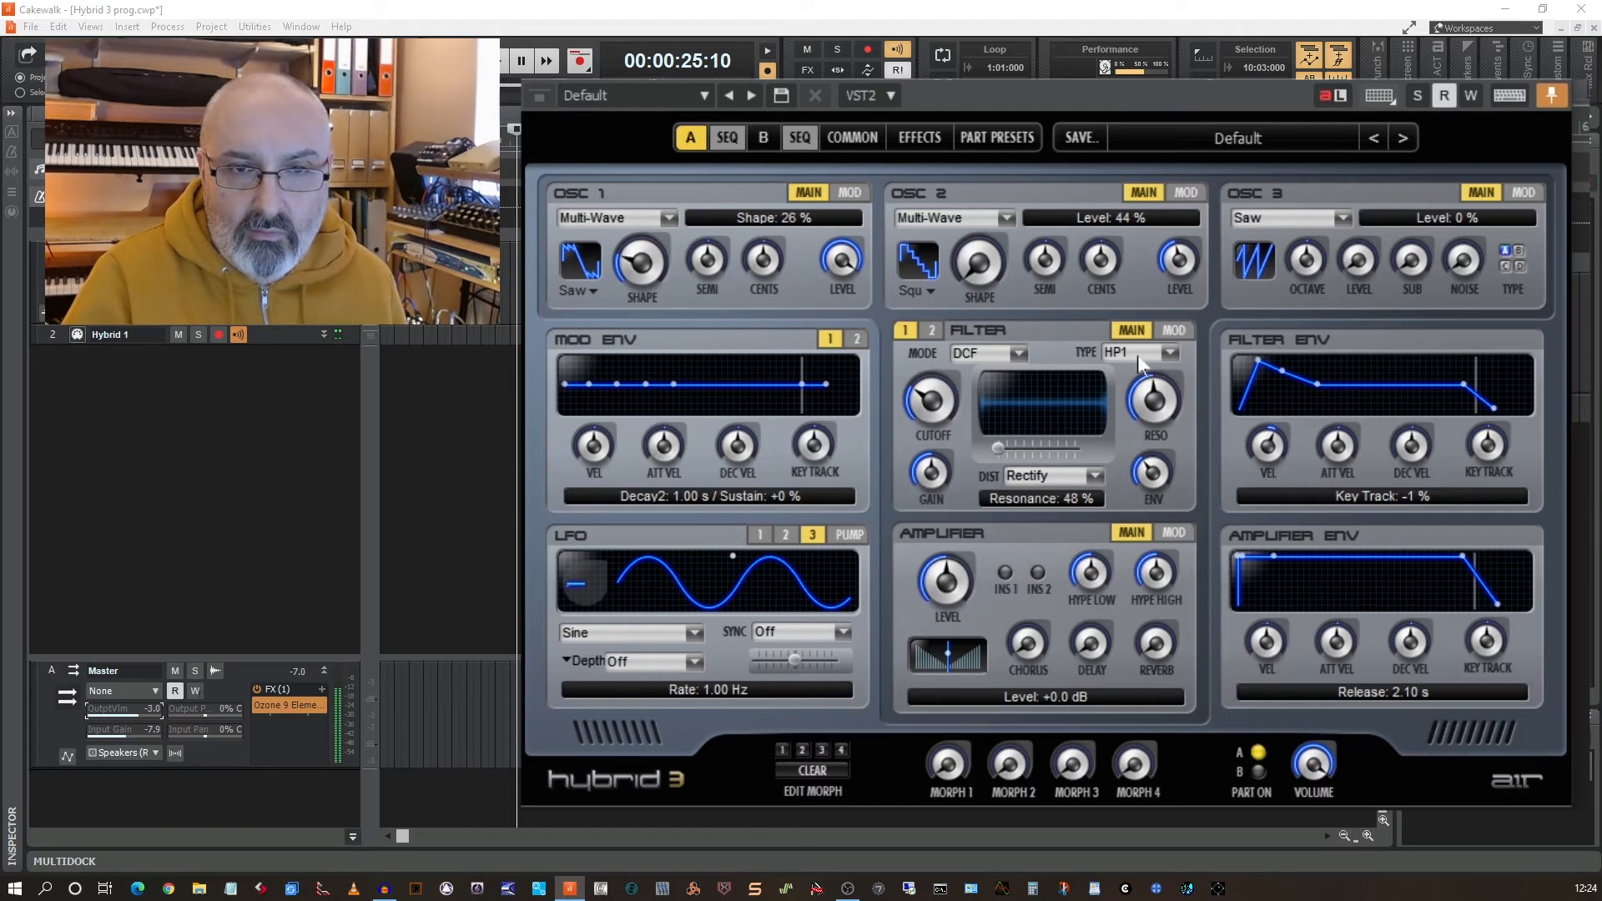
{"action": "left_click_drag", "start_coordinate": [1138, 355], "coordinate": [1136, 344]}
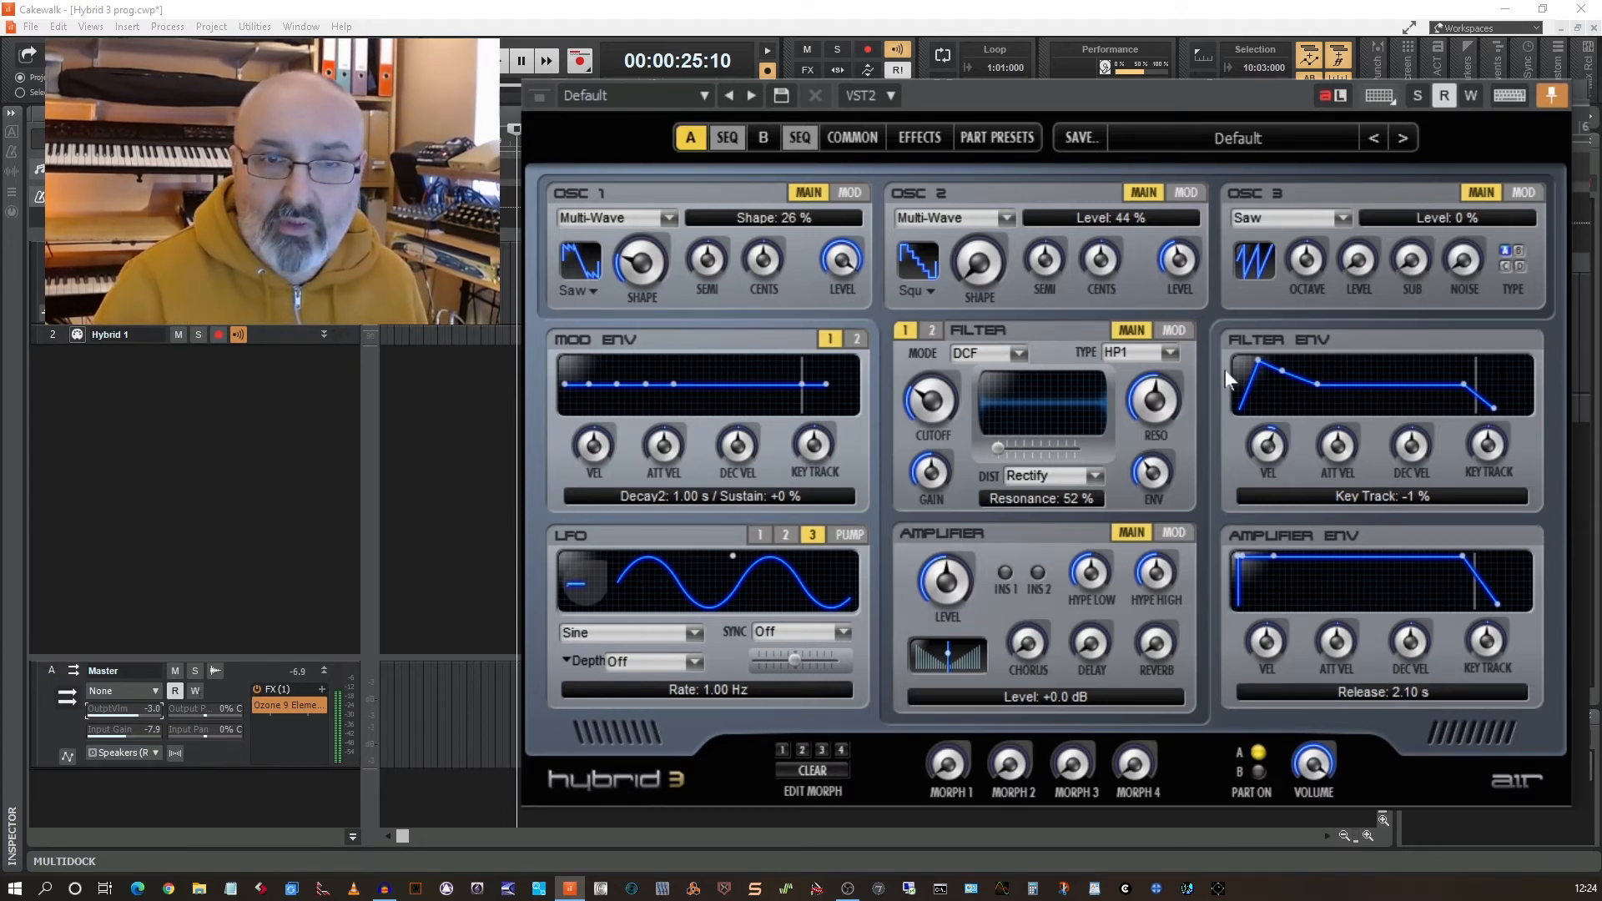
Compare filter 1 in VCF mode before returning it to DCF, and briefly view filter 2's settings.
{"action": "left_click", "coordinate": [1018, 358]}
{"action": "left_click", "coordinate": [981, 372]}
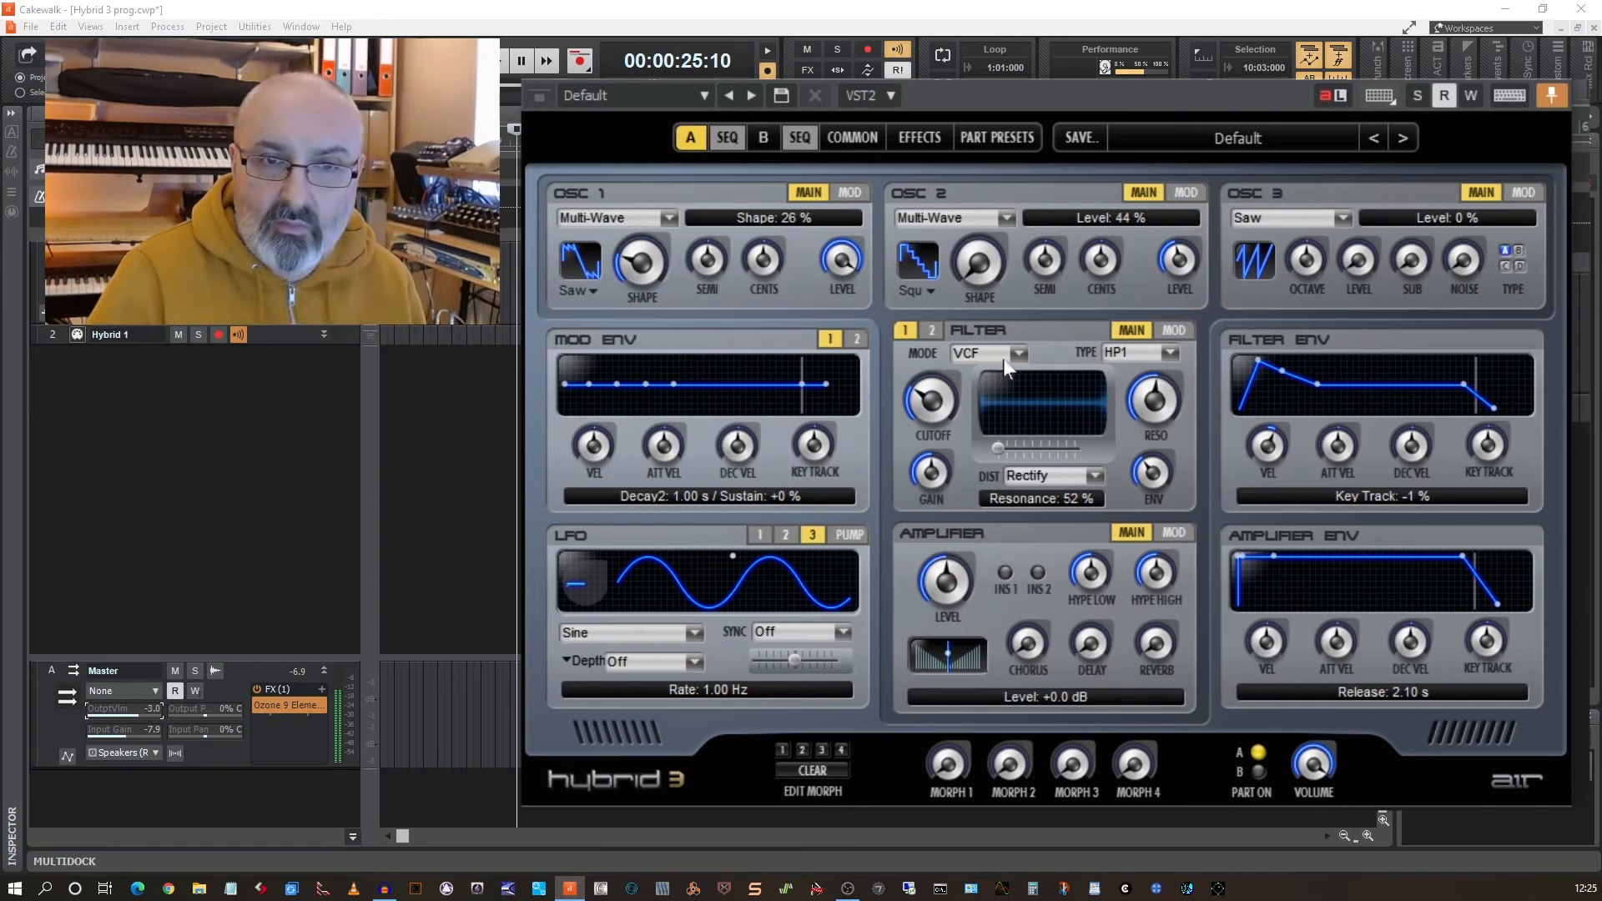
{"action": "left_click", "coordinate": [1018, 353]}
{"action": "left_click", "coordinate": [1005, 392]}
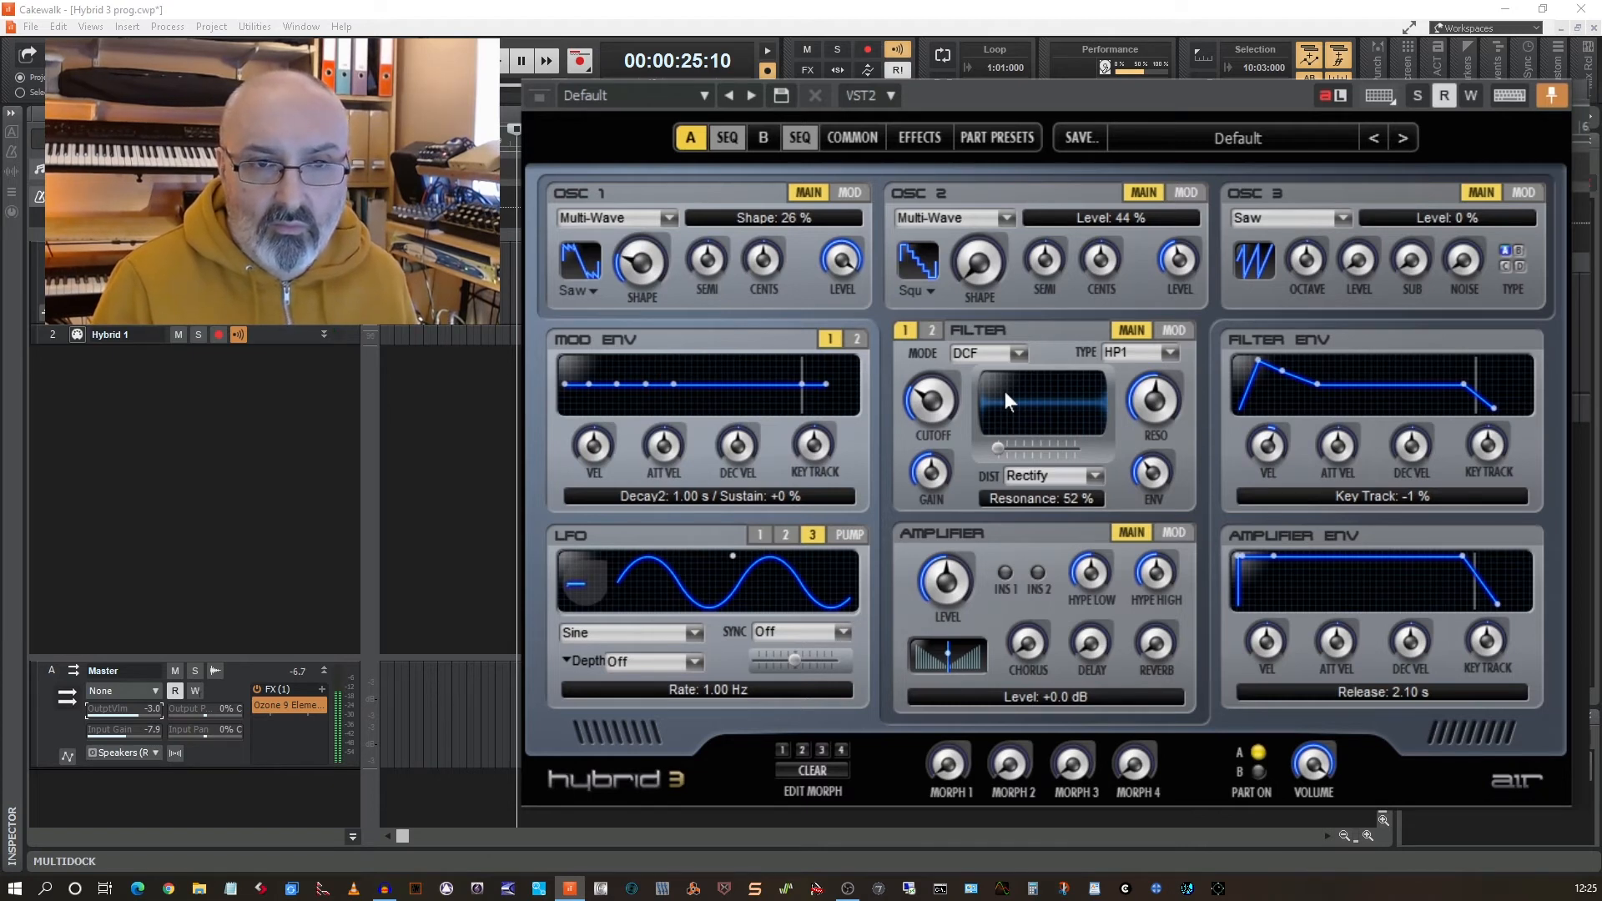
{"action": "left_click", "coordinate": [928, 328]}
{"action": "left_click", "coordinate": [901, 331]}
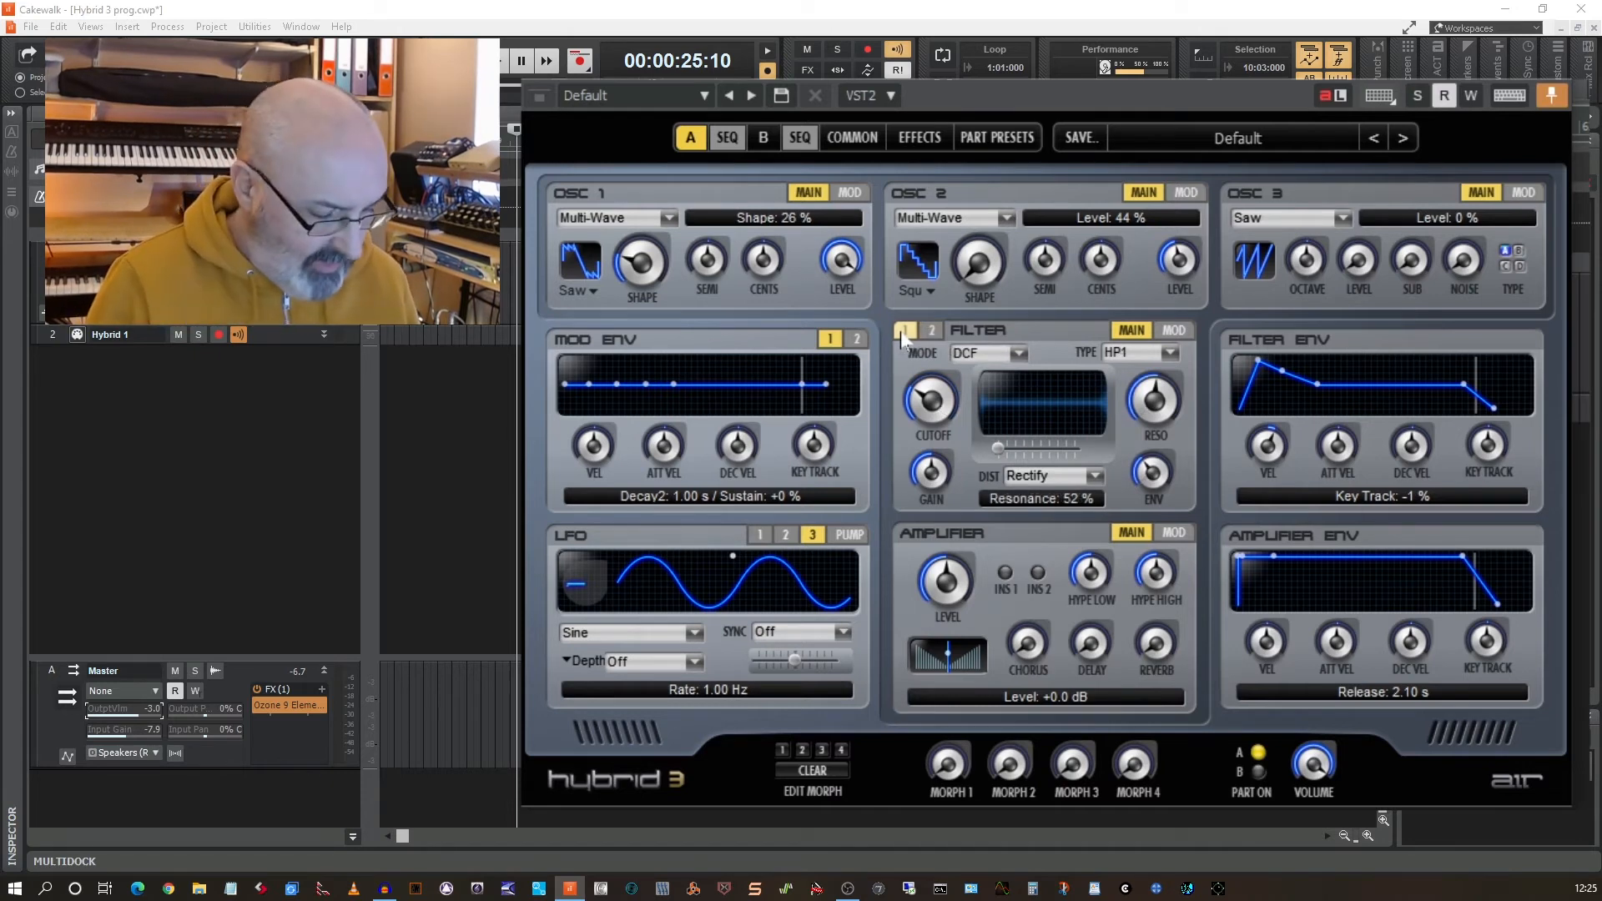
Set oscillator 3's waveform to Tri and try Parall. routing for filter 2.
{"action": "left_click", "coordinate": [1342, 219]}
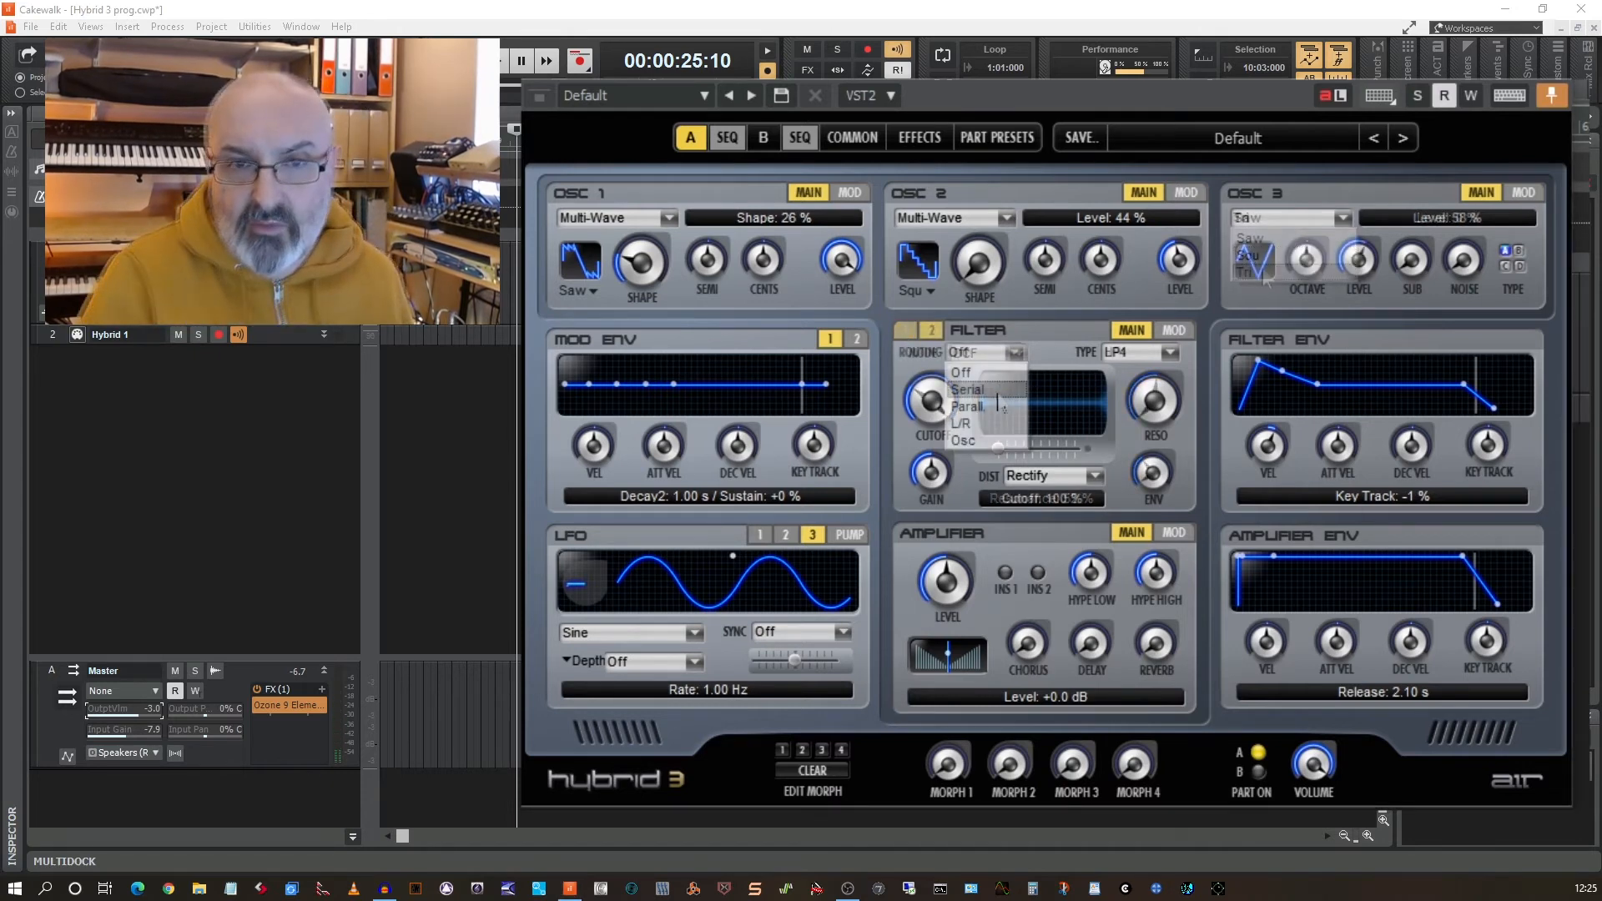
{"action": "left_click", "coordinate": [963, 406]}
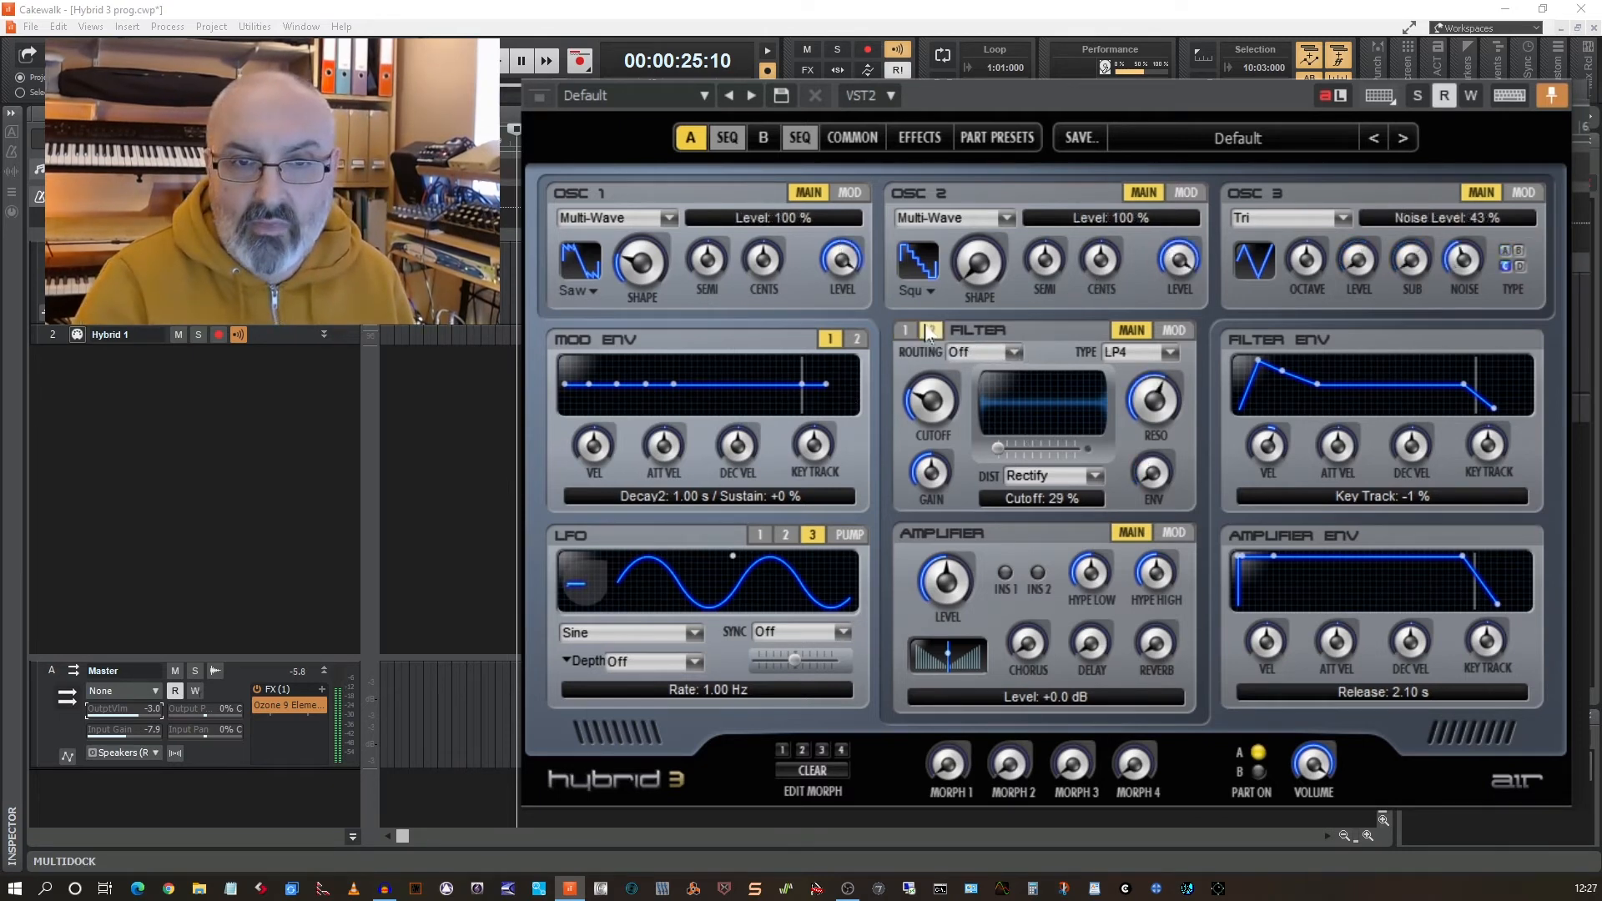
Set filter 2's type to LP2, trying Serial routing, and turn oscillator 3's noise level down to 0 %.
{"action": "left_click", "coordinate": [1168, 352]}
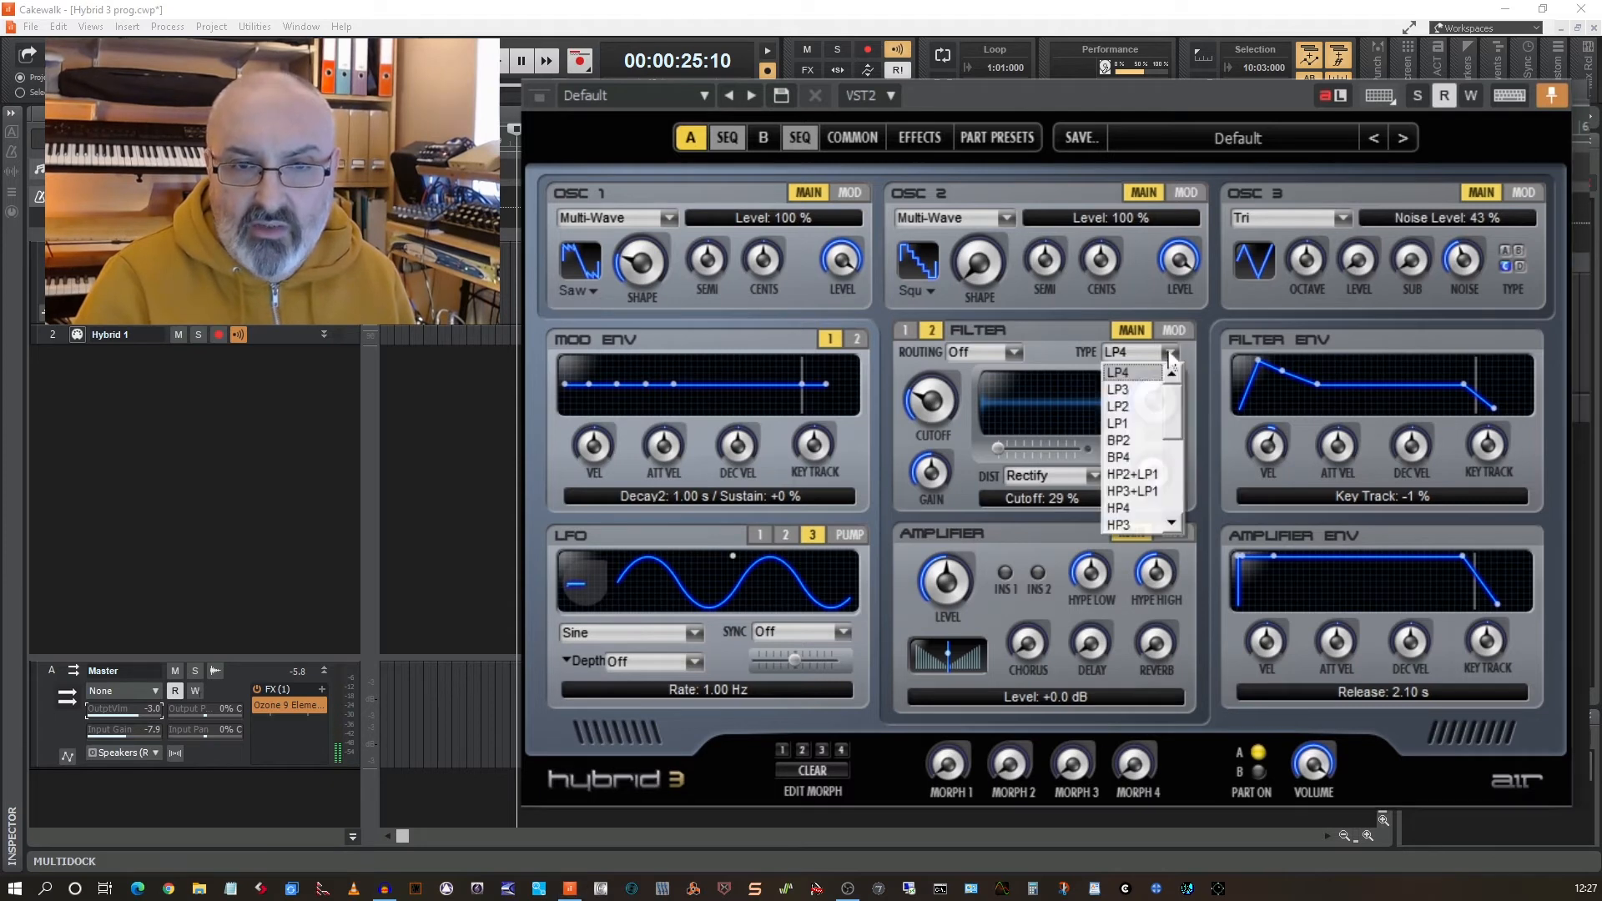
{"action": "left_click", "coordinate": [1122, 406]}
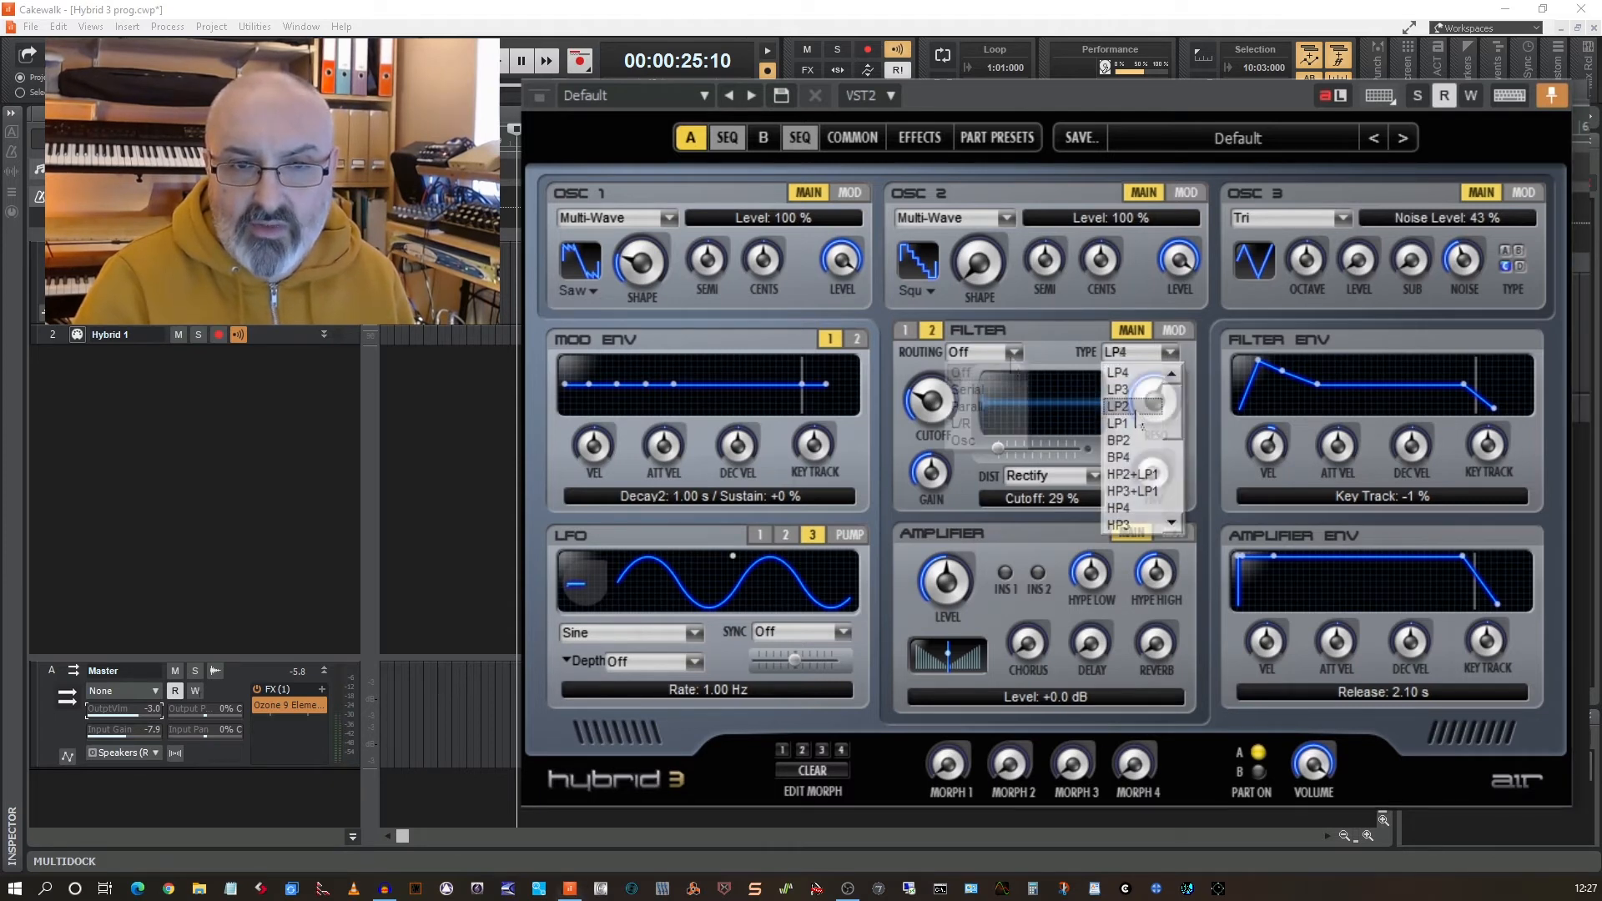
{"action": "left_click", "coordinate": [1012, 351]}
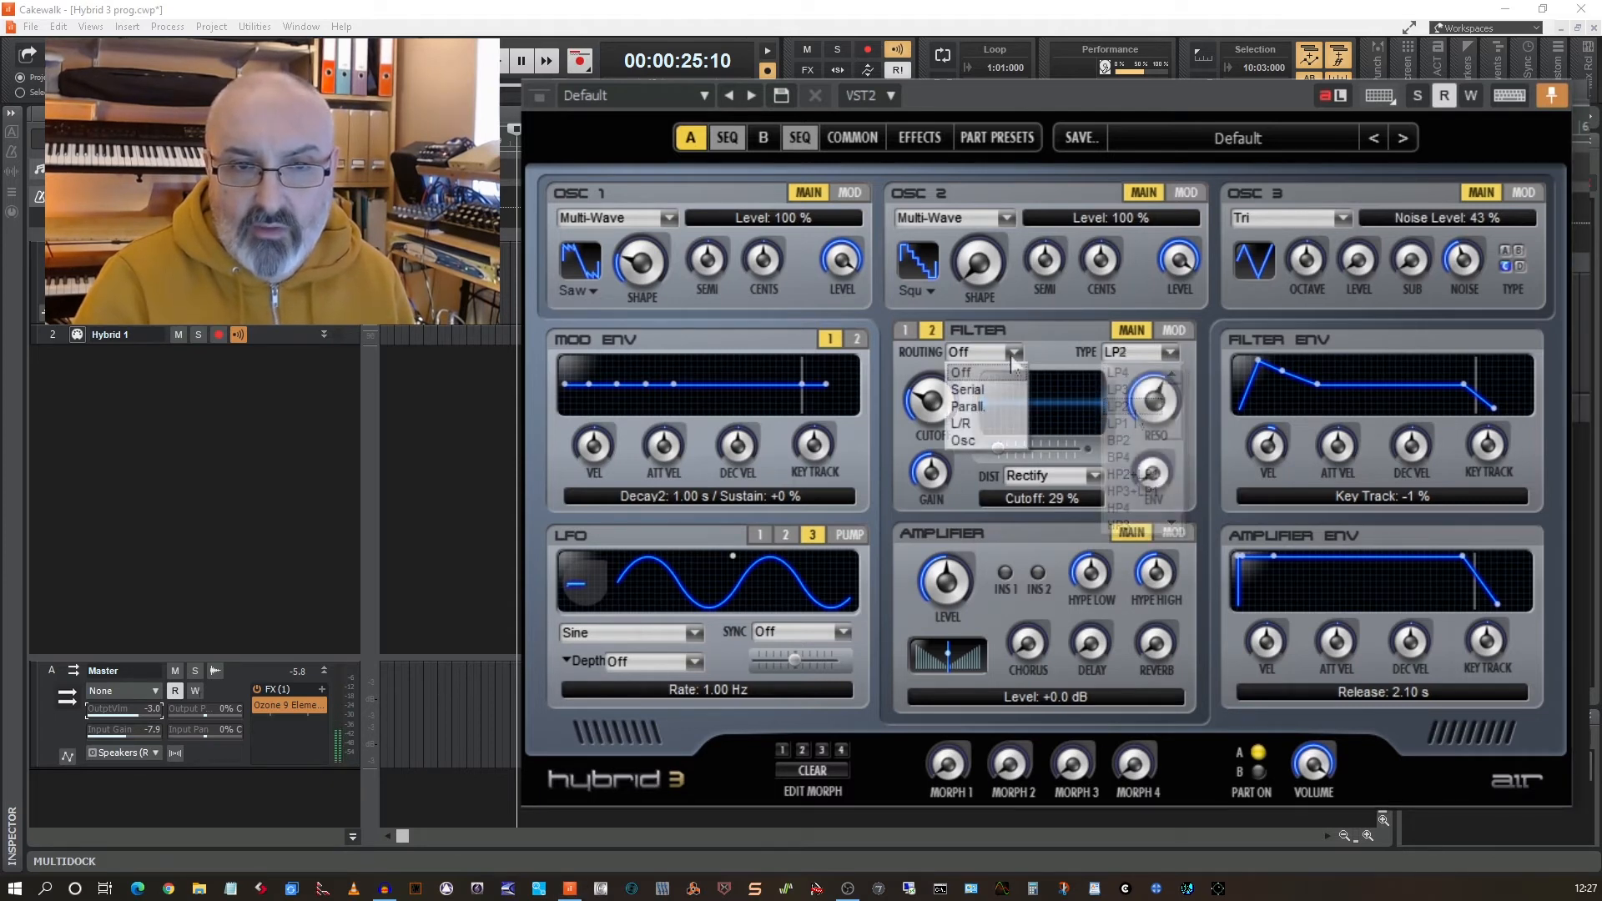
{"action": "left_click", "coordinate": [980, 389]}
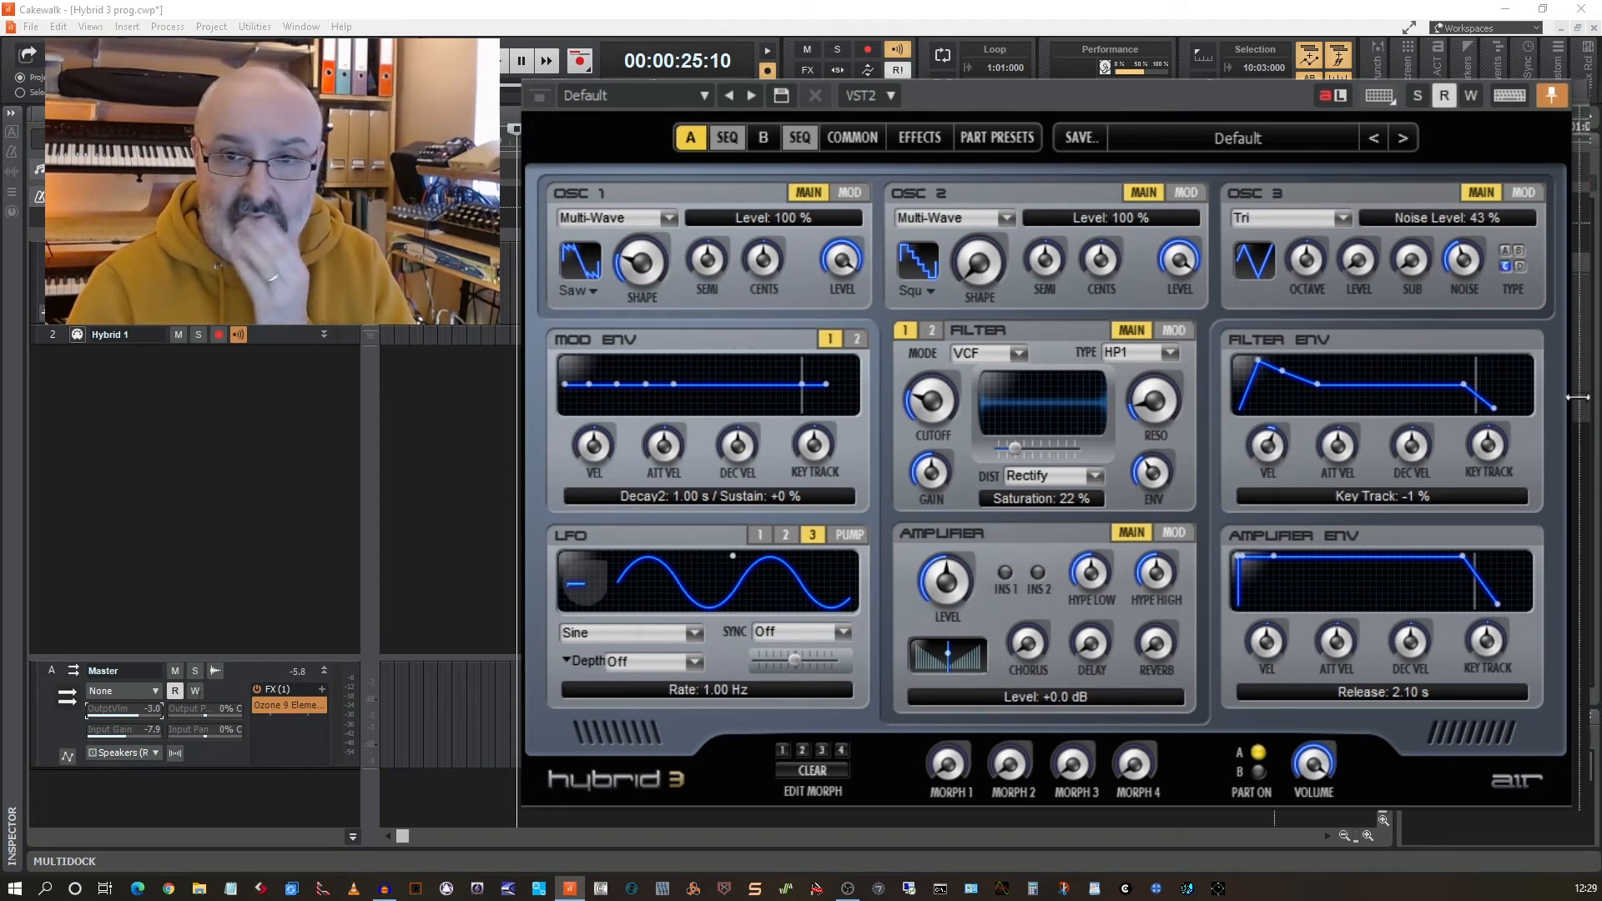
{"action": "left_click_drag", "start_coordinate": [1464, 265], "coordinate": [1505, 446]}
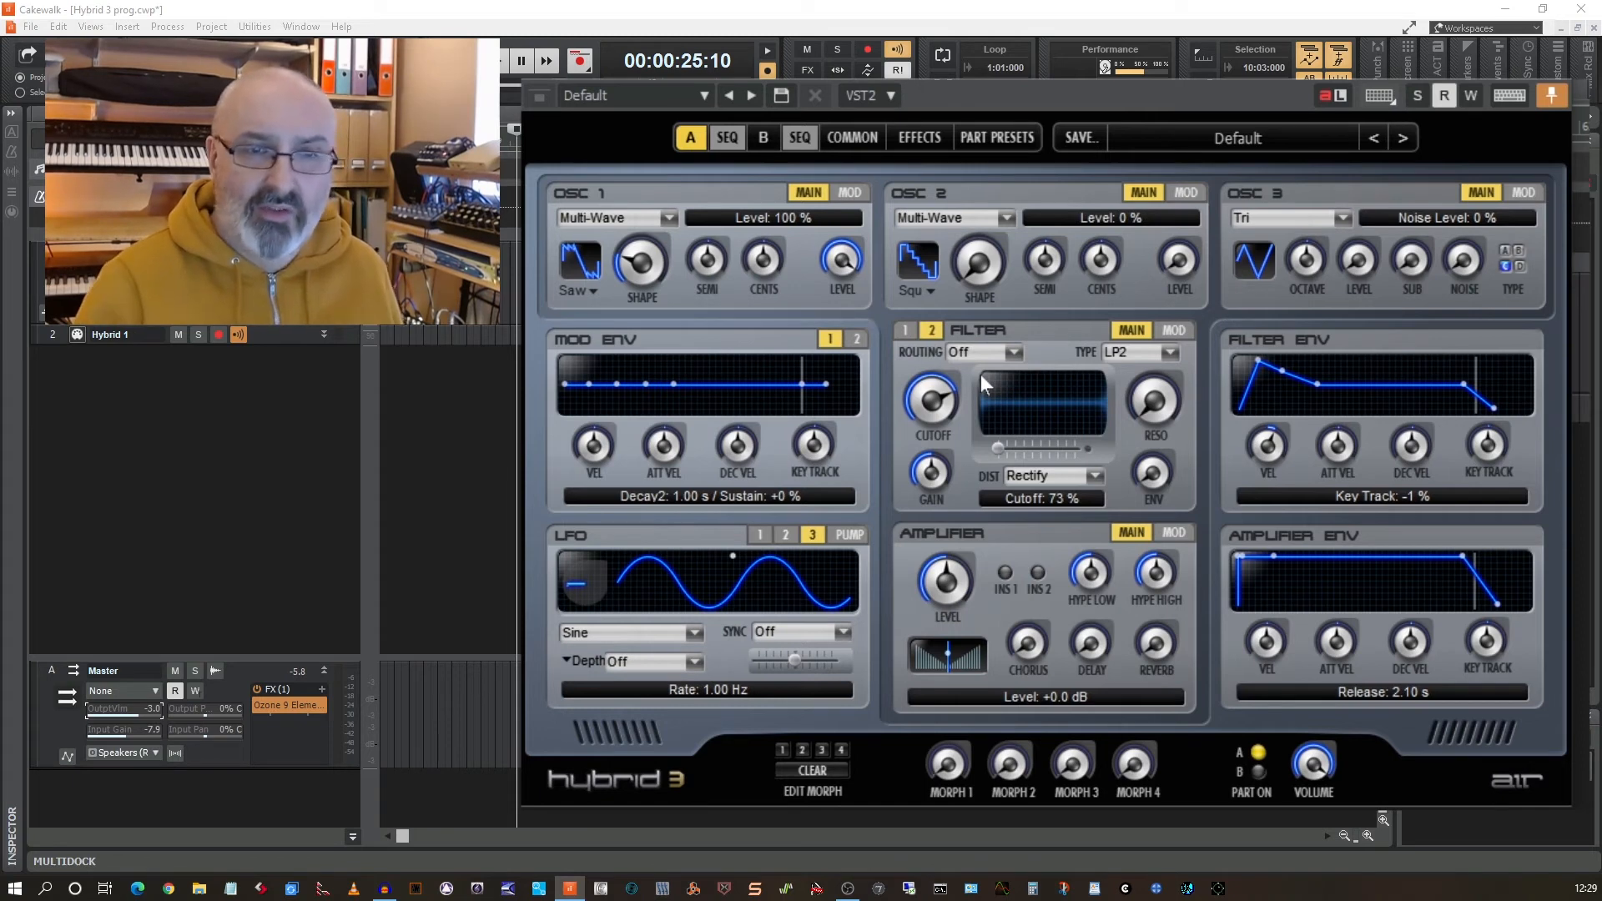
Set filter 1's type to LP2 and shorten the filter envelope's attack to 78 ms.
{"action": "left_click", "coordinate": [897, 333]}
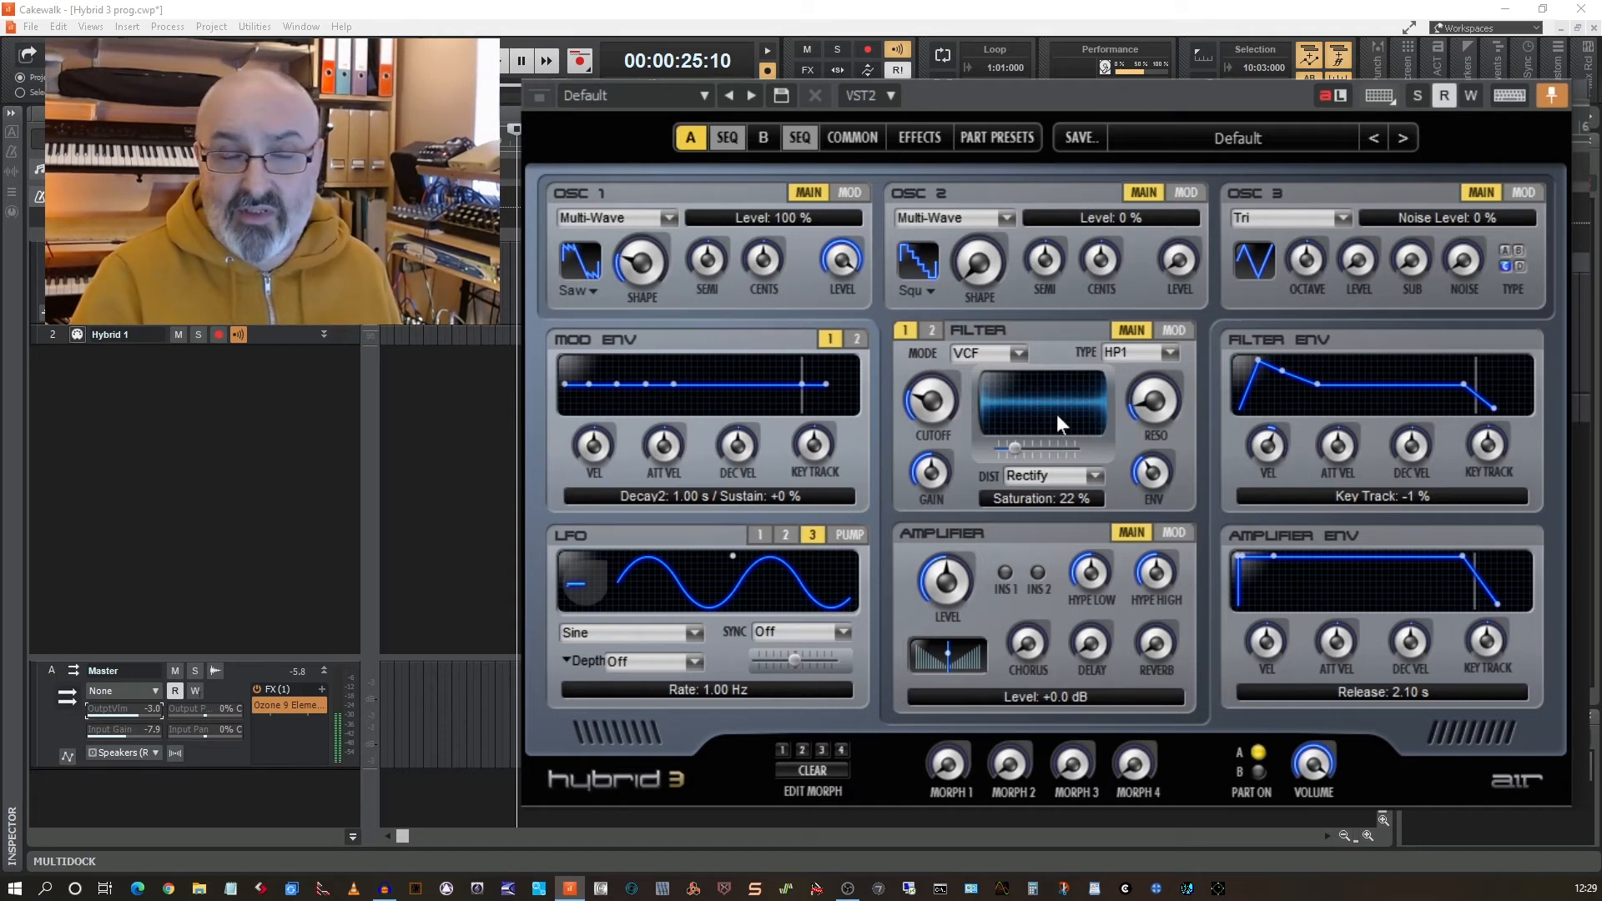
{"action": "left_click", "coordinate": [1168, 351]}
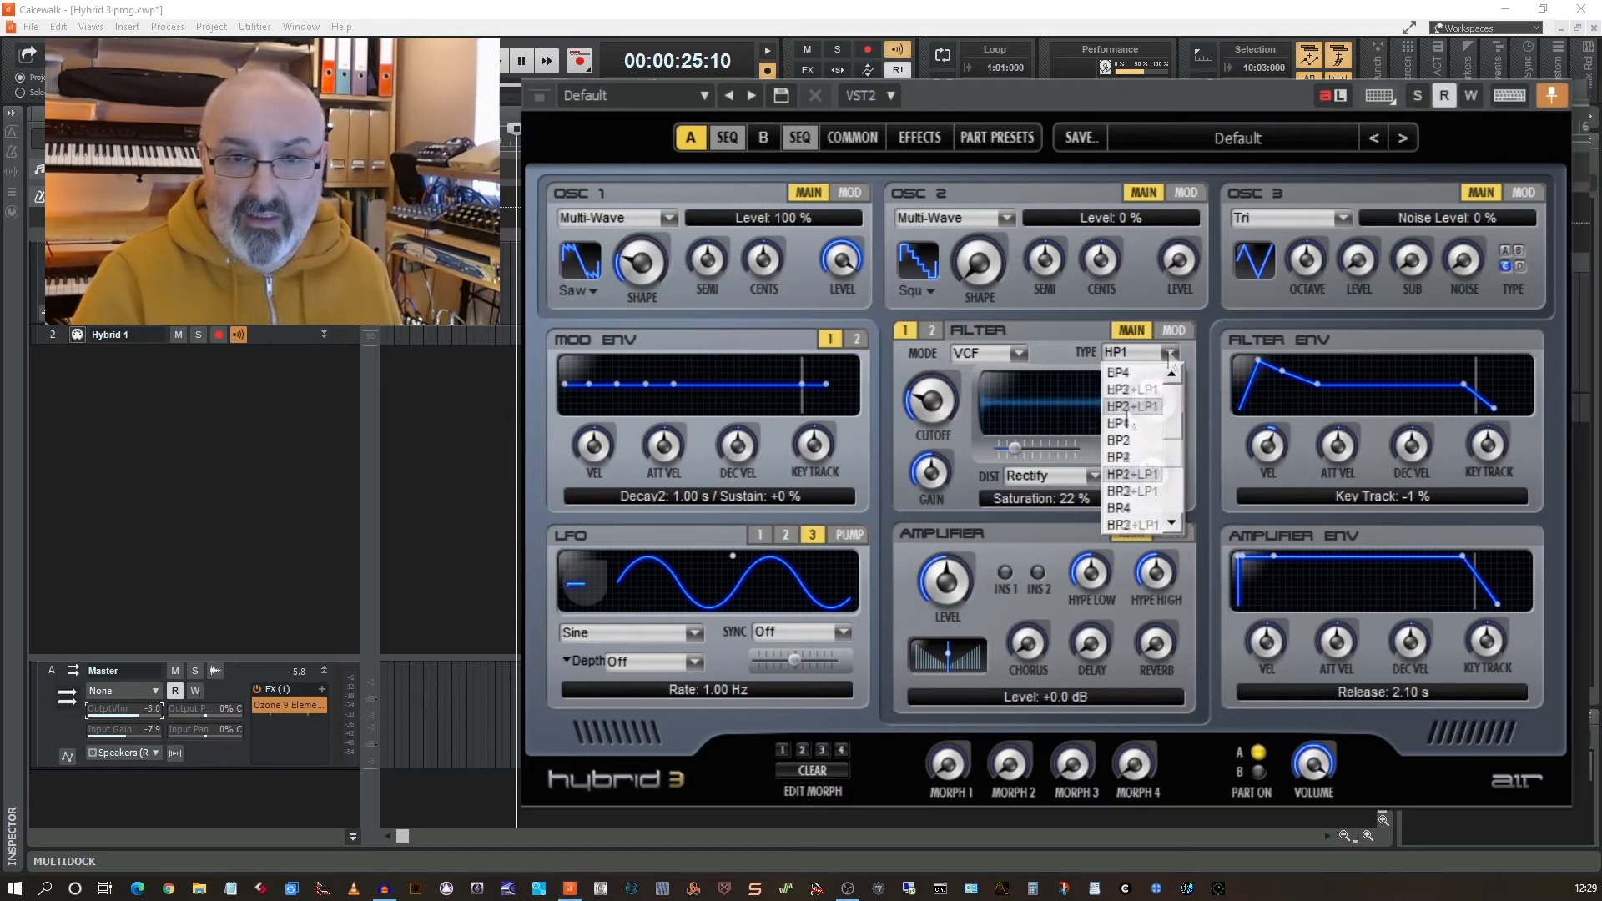
{"action": "left_click", "coordinate": [1084, 413]}
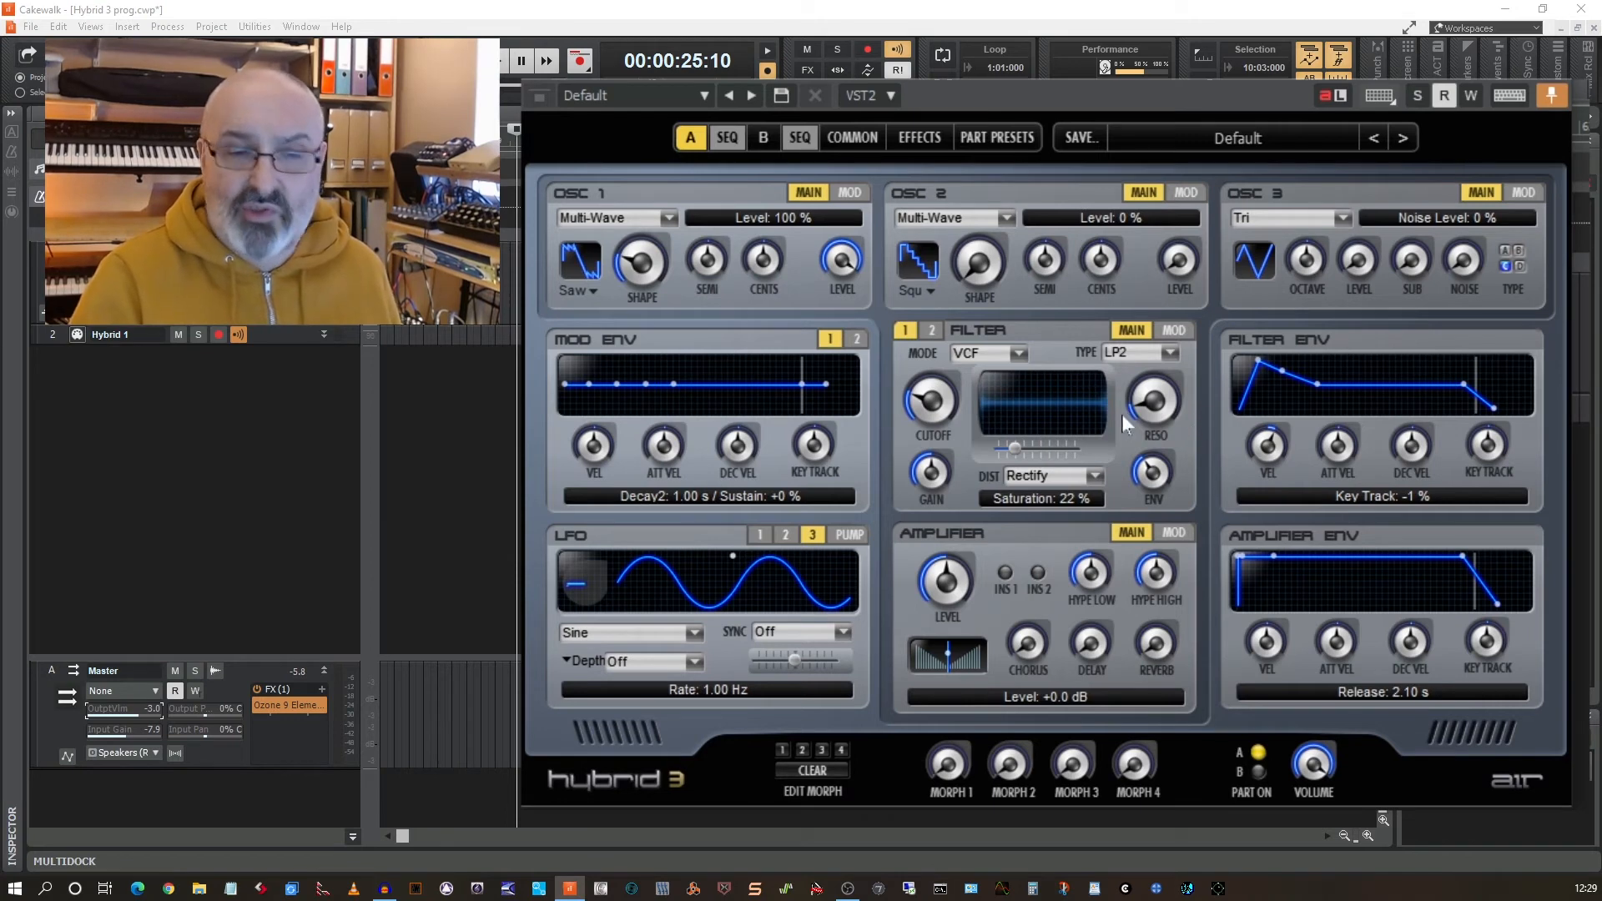
{"action": "left_click_drag", "start_coordinate": [1257, 360], "coordinate": [1243, 354]}
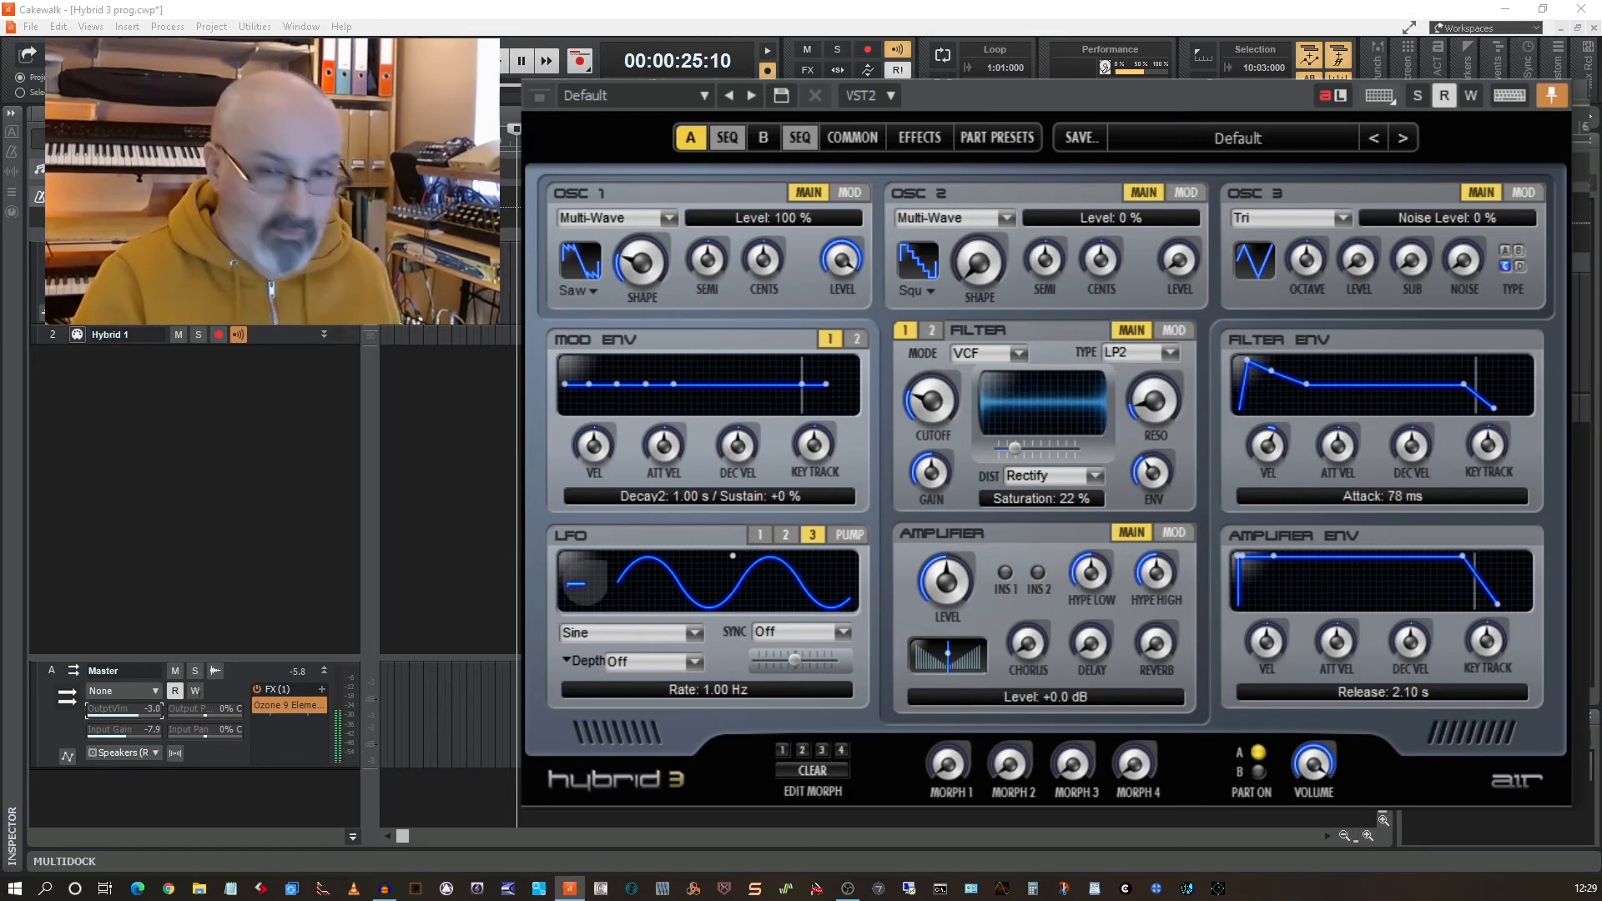
Set filter 2's routing to Parall. and its type to HP4.
{"action": "left_click", "coordinate": [932, 330]}
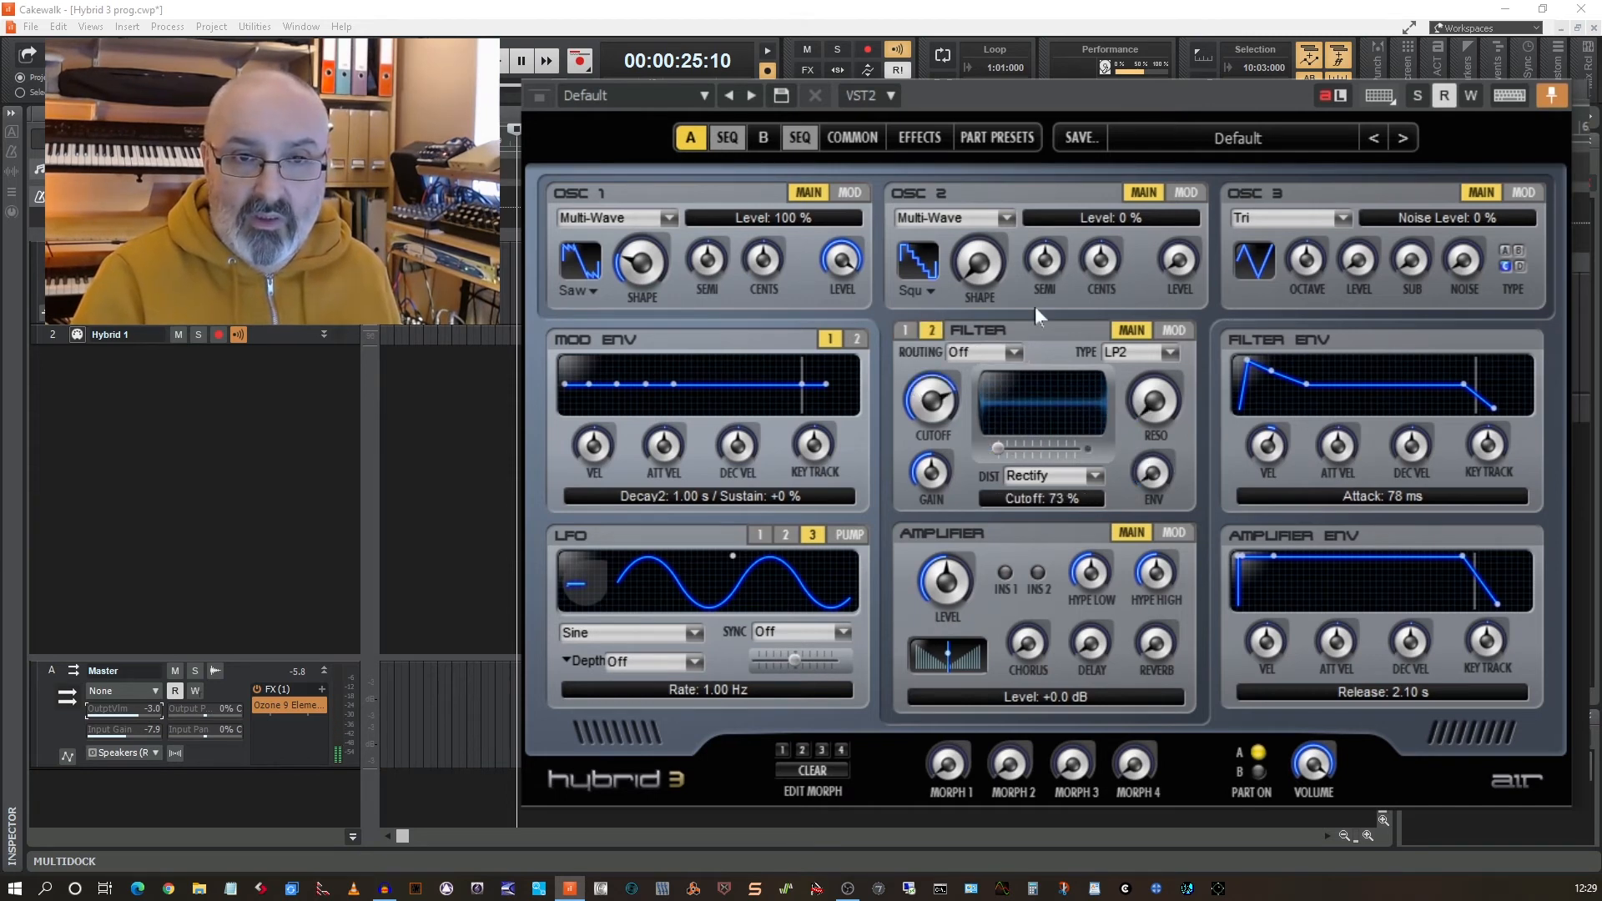
{"action": "left_click", "coordinate": [1017, 354]}
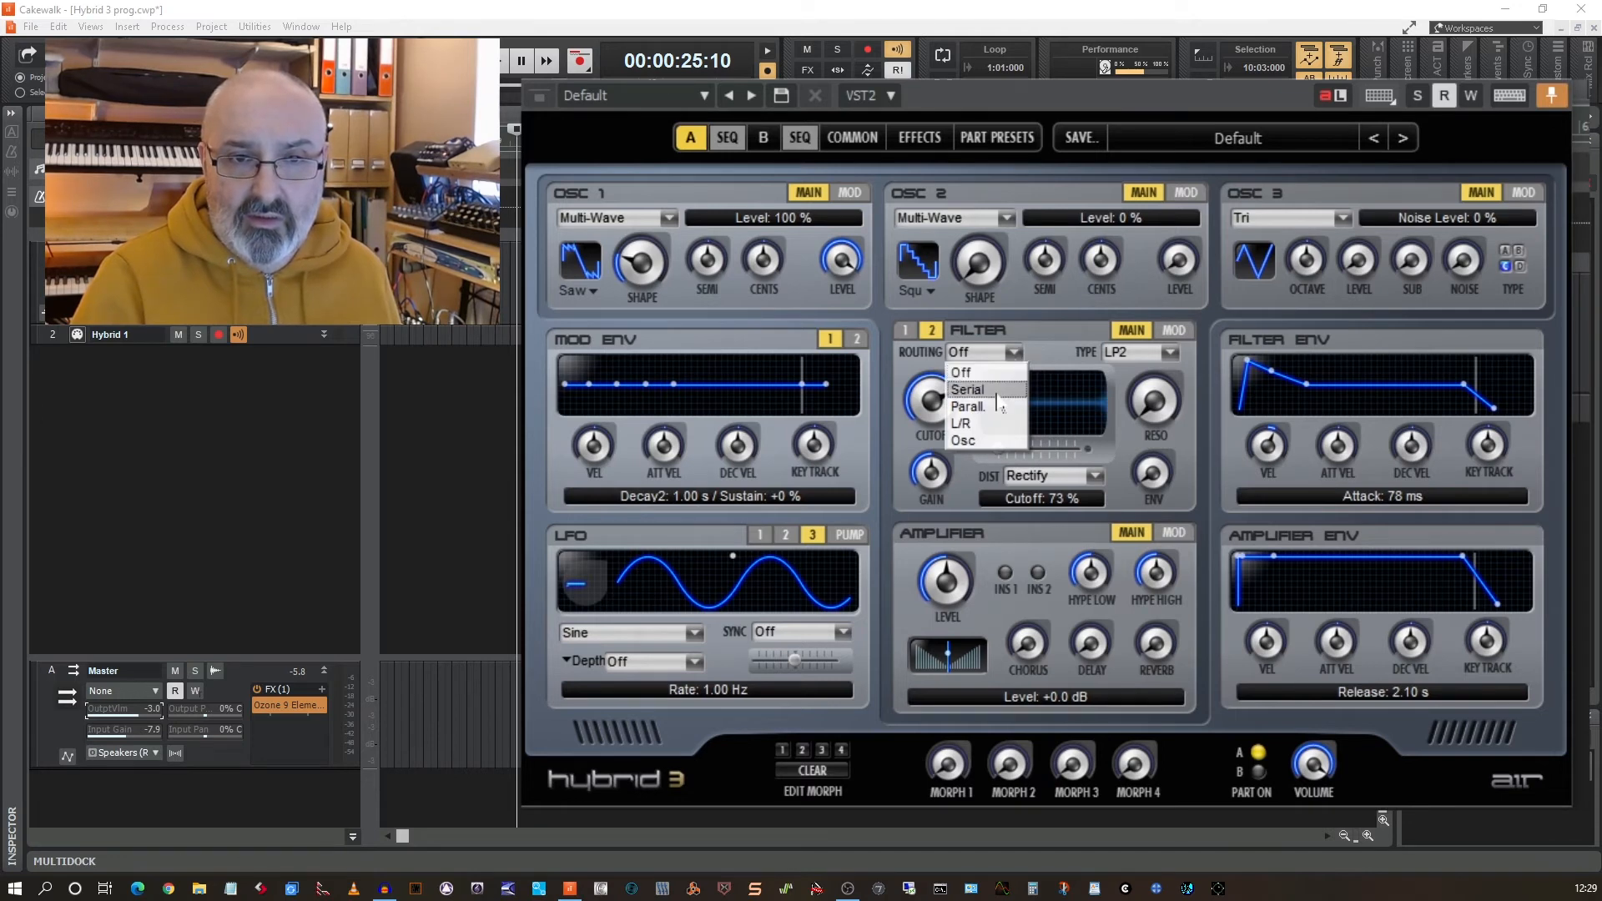
{"action": "left_click", "coordinate": [968, 406]}
{"action": "left_click", "coordinate": [1172, 354]}
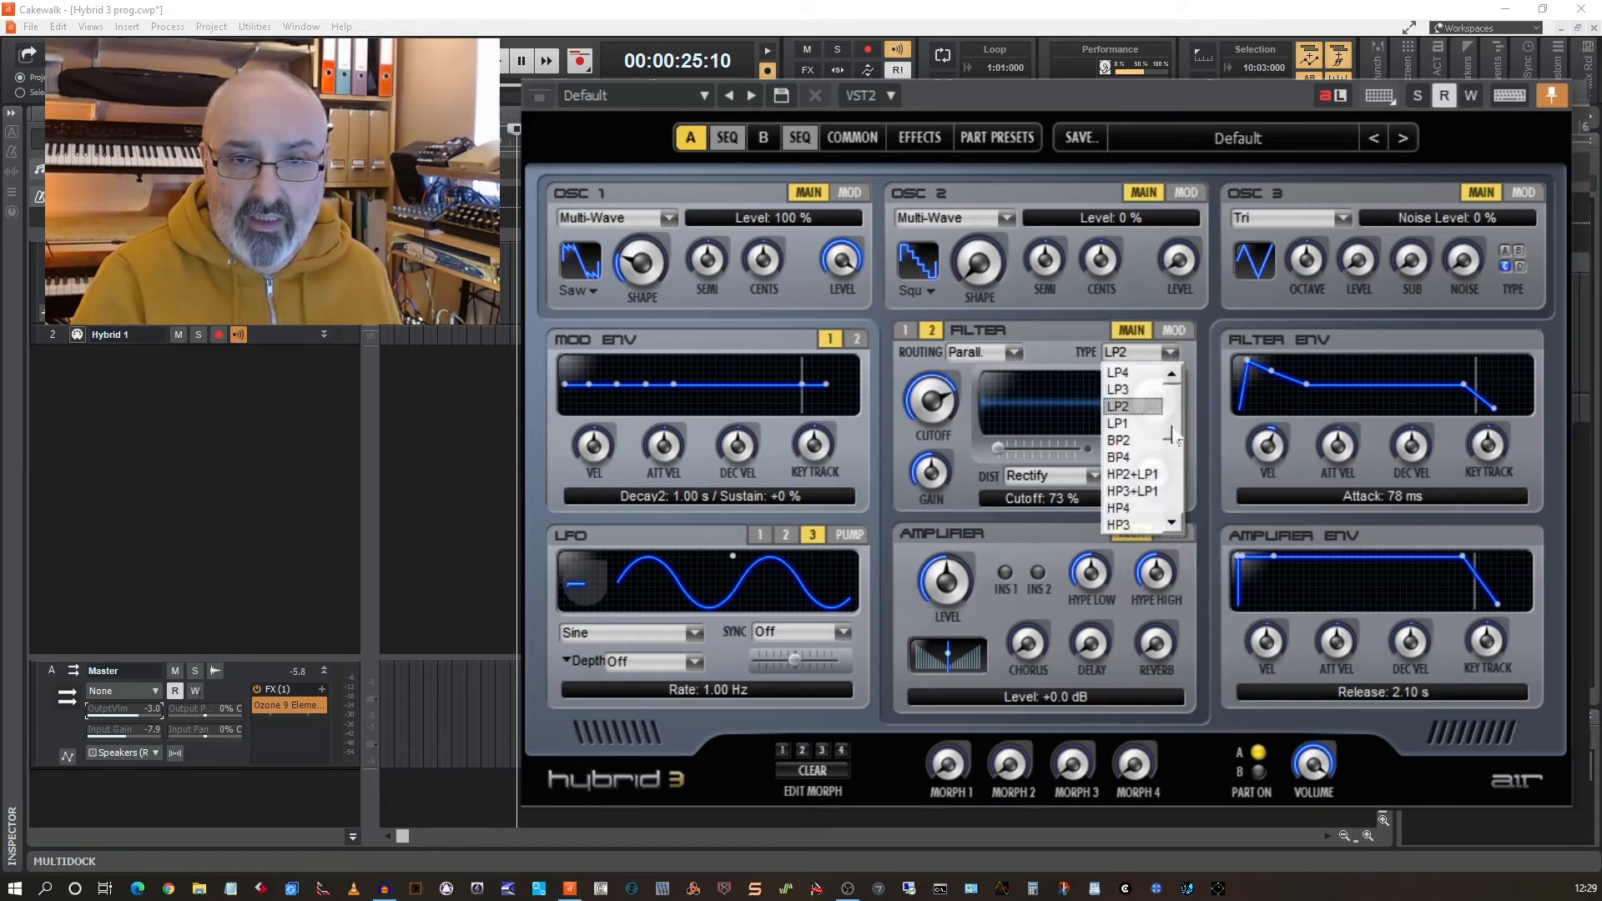
{"action": "left_click", "coordinate": [1128, 516]}
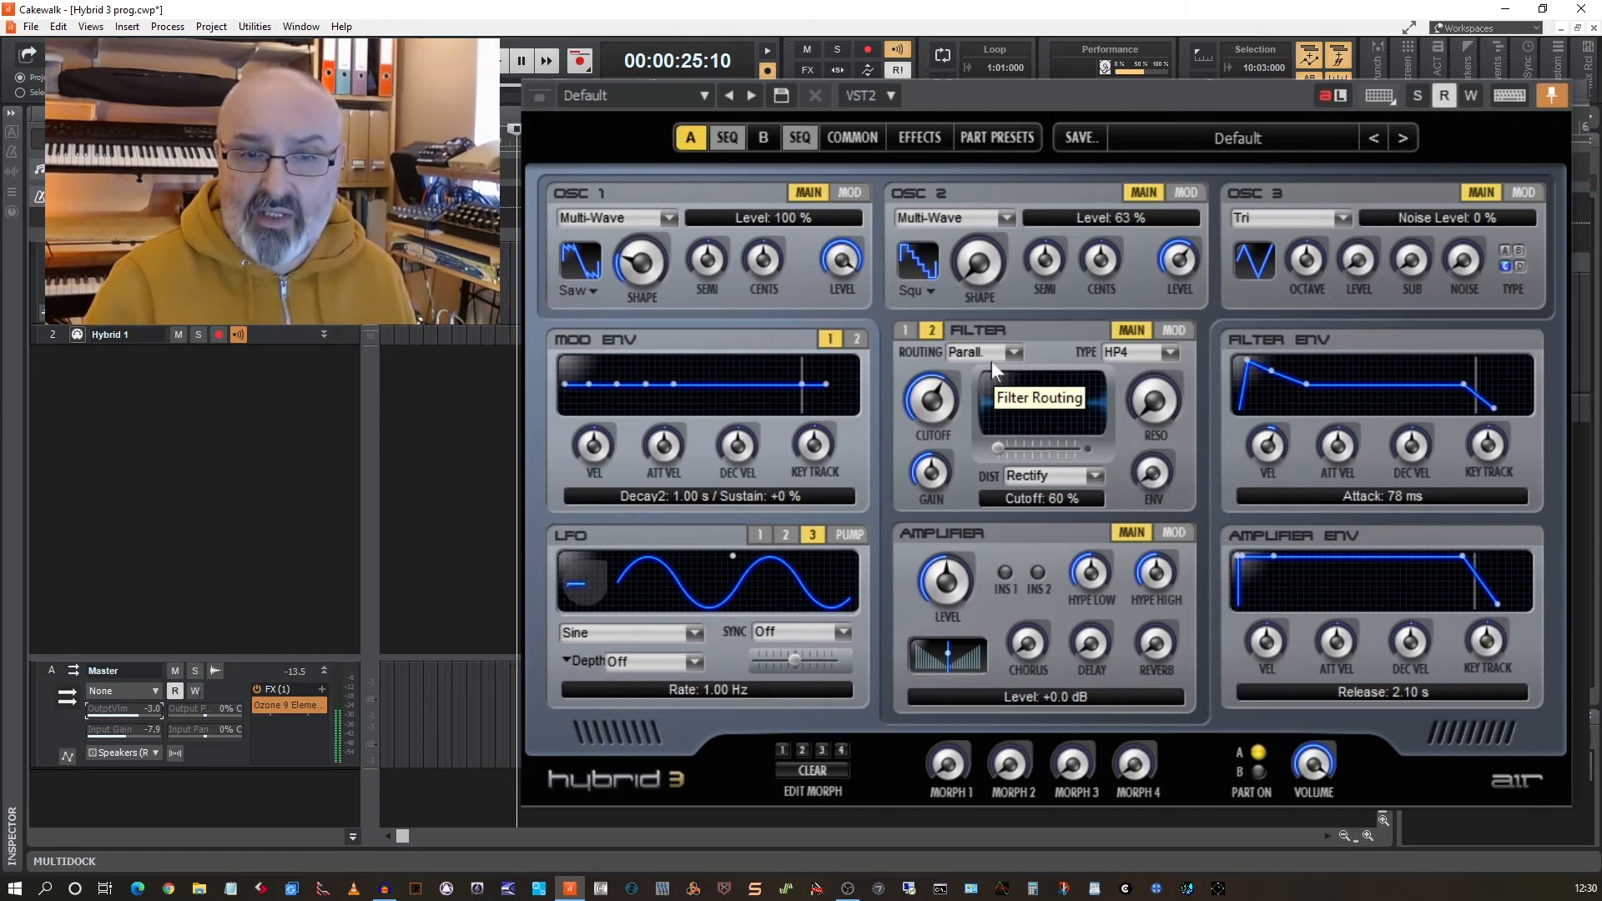
Set the amplifier's chorus to 20 %, reverb to 42 % and Hype High to 49 %, and raise its delay.
{"action": "left_click", "coordinate": [1028, 646]}
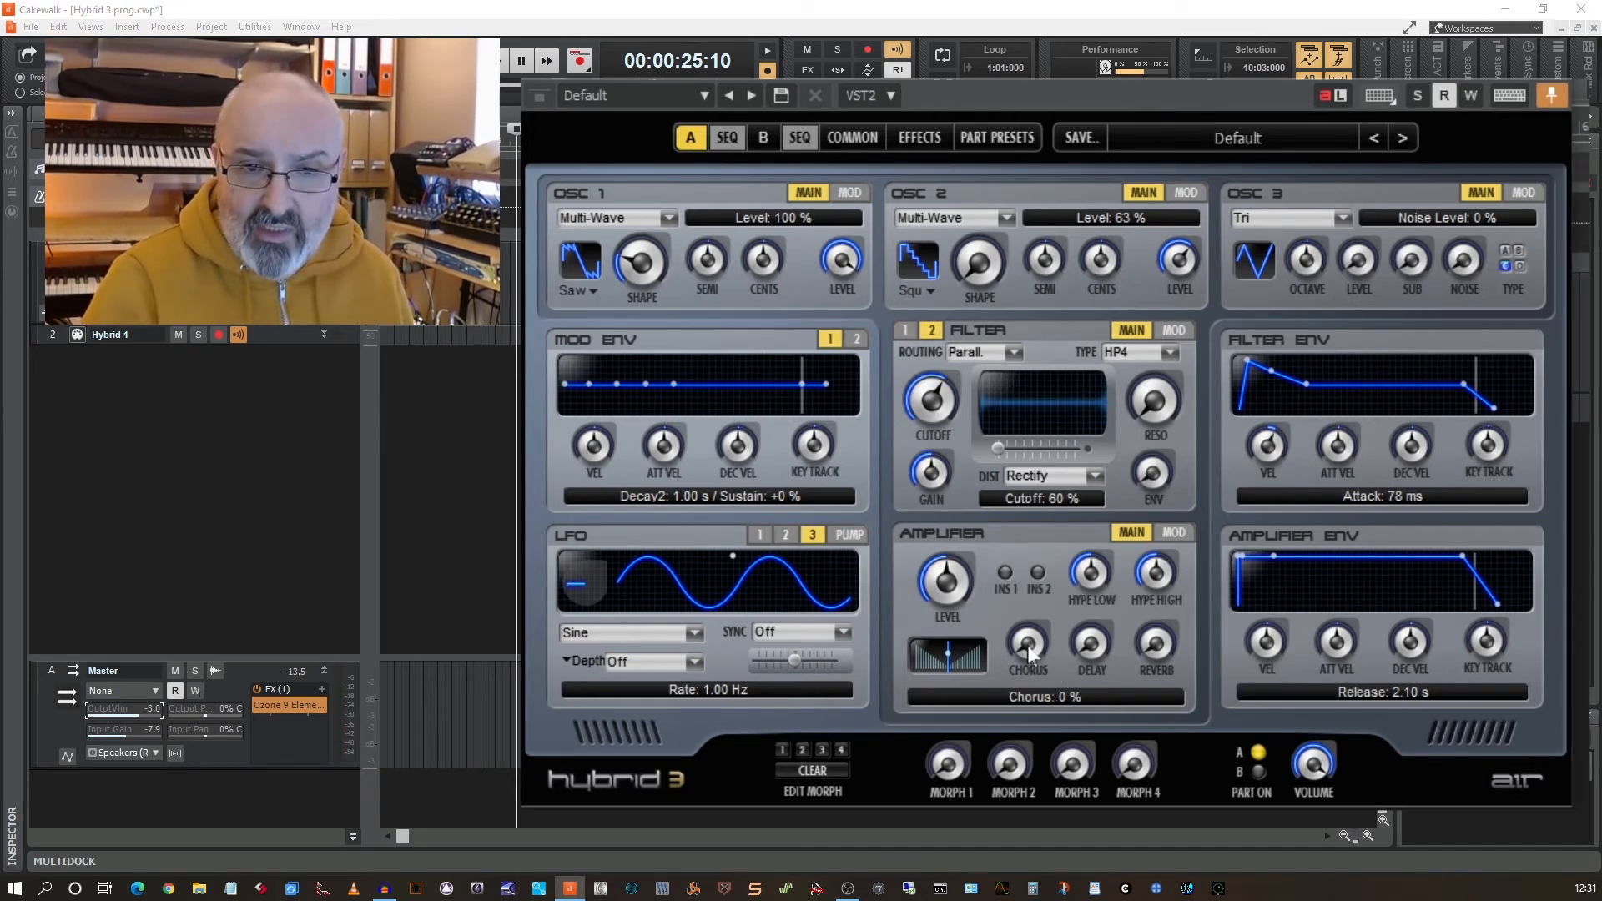
{"action": "left_click_drag", "start_coordinate": [1003, 609], "coordinate": [988, 569]}
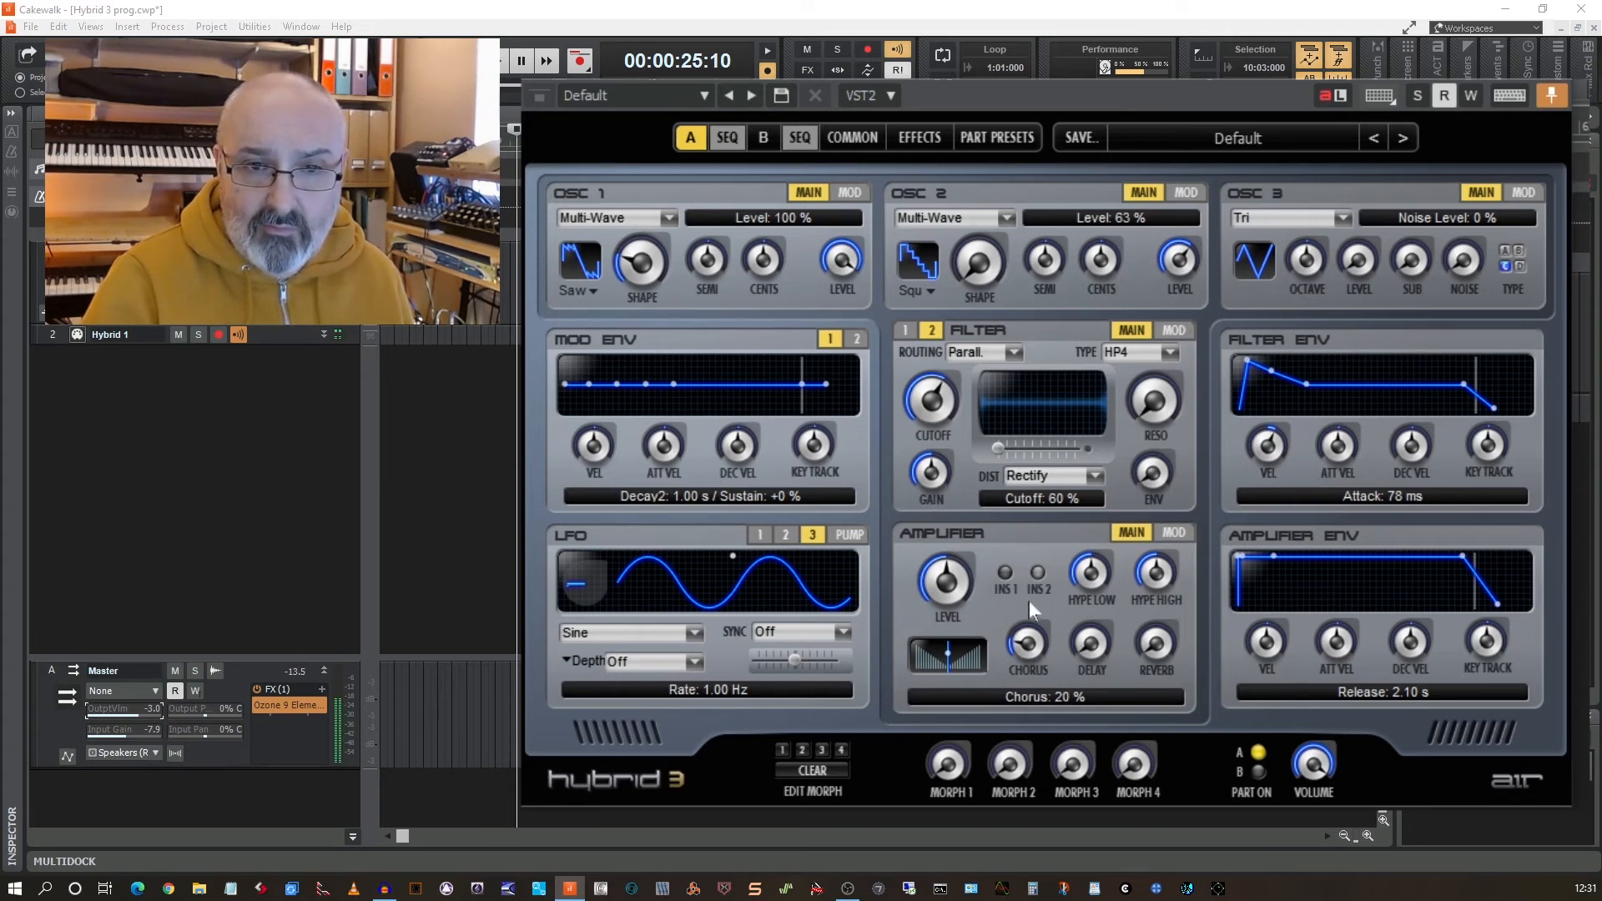
{"action": "left_click_drag", "start_coordinate": [1083, 648], "coordinate": [1011, 502]}
{"action": "left_click_drag", "start_coordinate": [1159, 643], "coordinate": [1080, 497]}
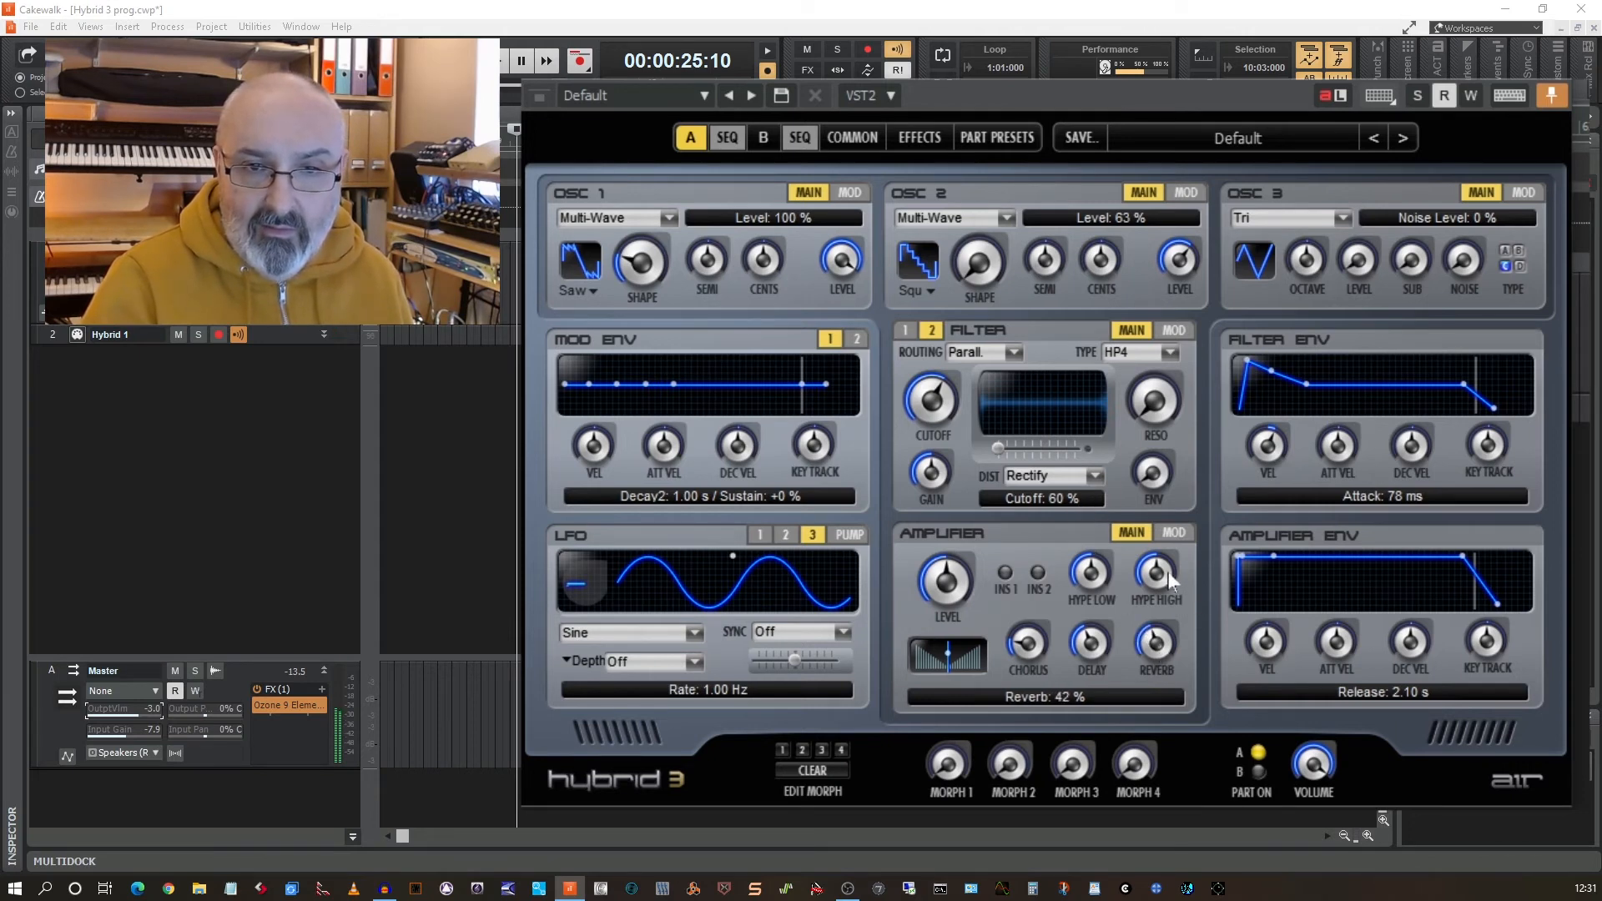
{"action": "left_click_drag", "start_coordinate": [1155, 579], "coordinate": [1210, 758]}
{"action": "left_click_drag", "start_coordinate": [1145, 677], "coordinate": [1183, 619]}
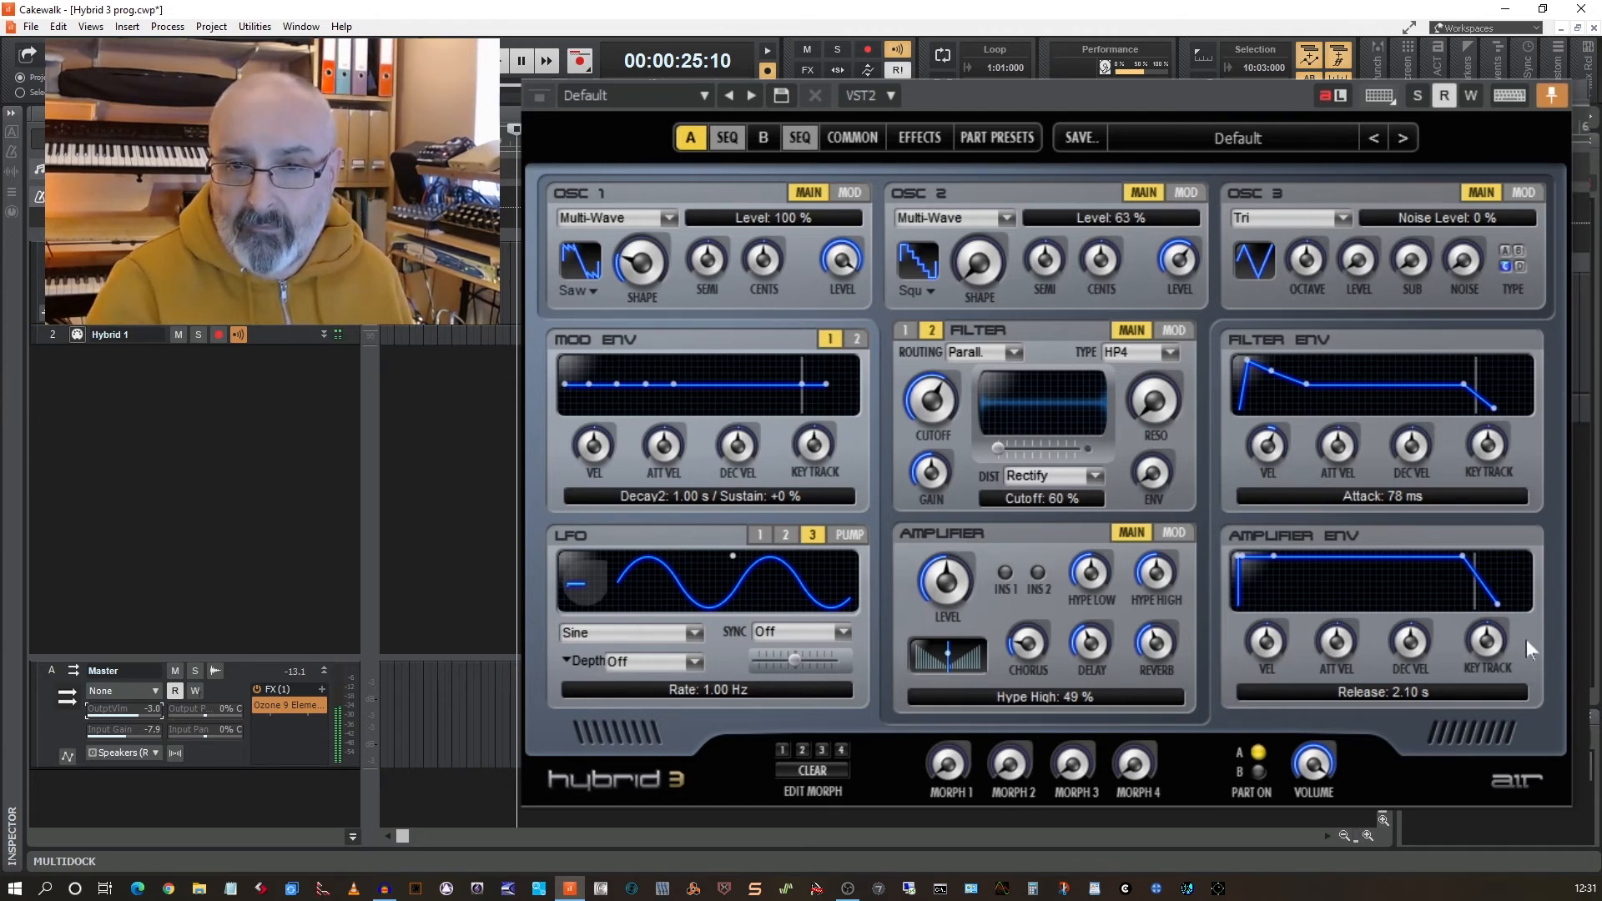
Set the amplifier envelope's release to 6.19 s and velocity to +26 %, and raise the filter envelope's velocity amount.
{"action": "left_click_drag", "start_coordinate": [1493, 604], "coordinate": [1506, 605]}
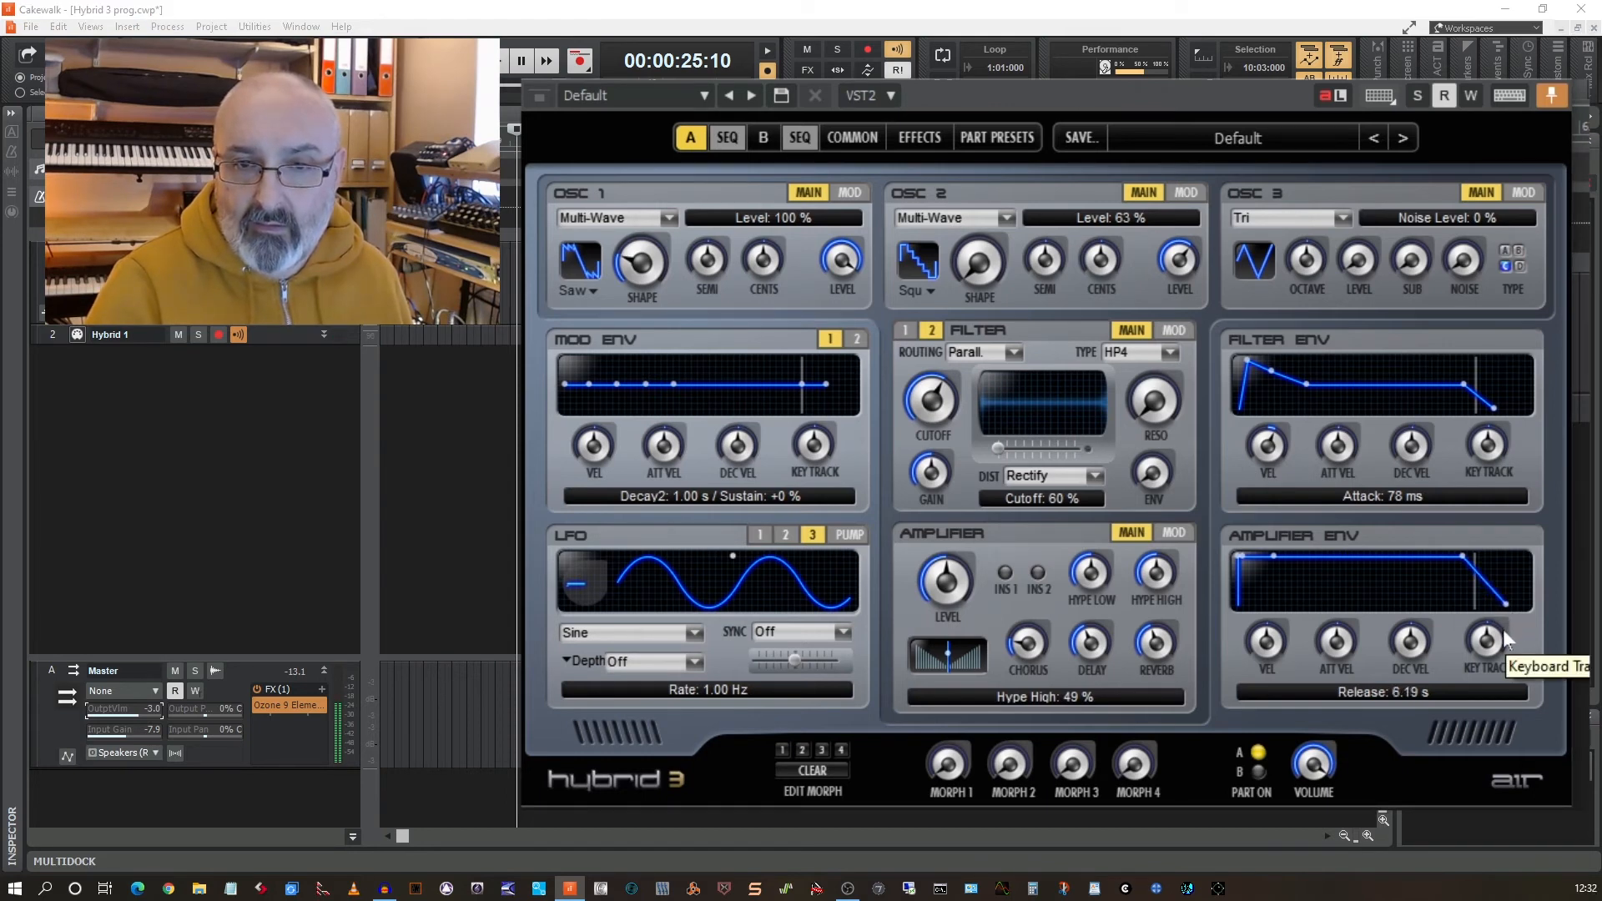
{"action": "left_click", "coordinate": [1261, 634]}
{"action": "left_click_drag", "start_coordinate": [1264, 638], "coordinate": [1249, 607]}
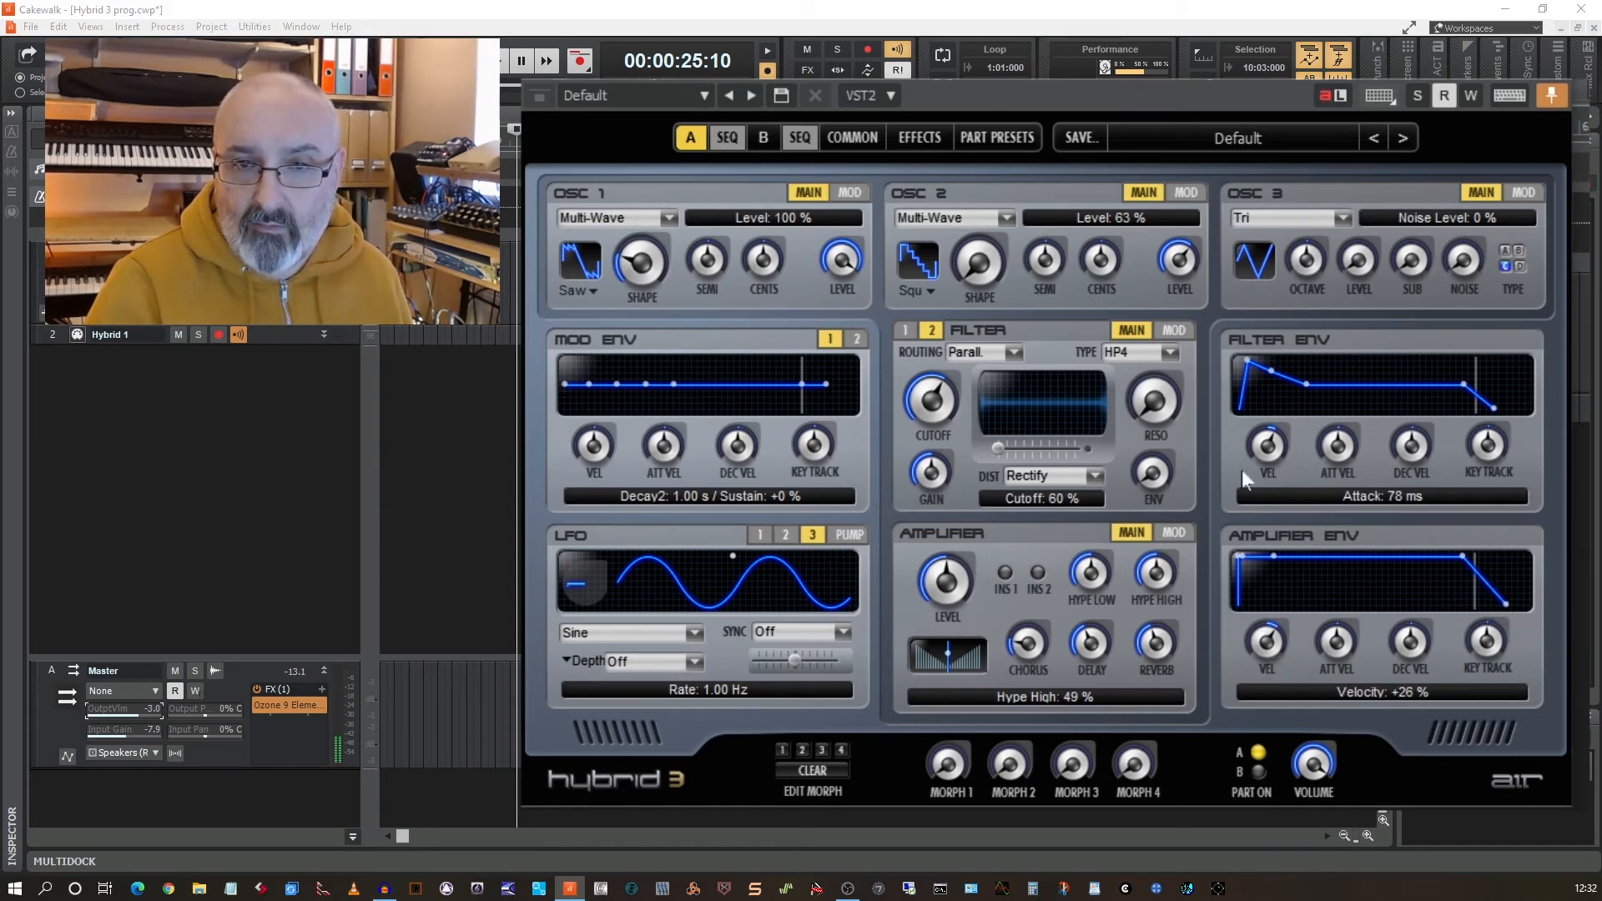
{"action": "left_click", "coordinate": [1274, 449]}
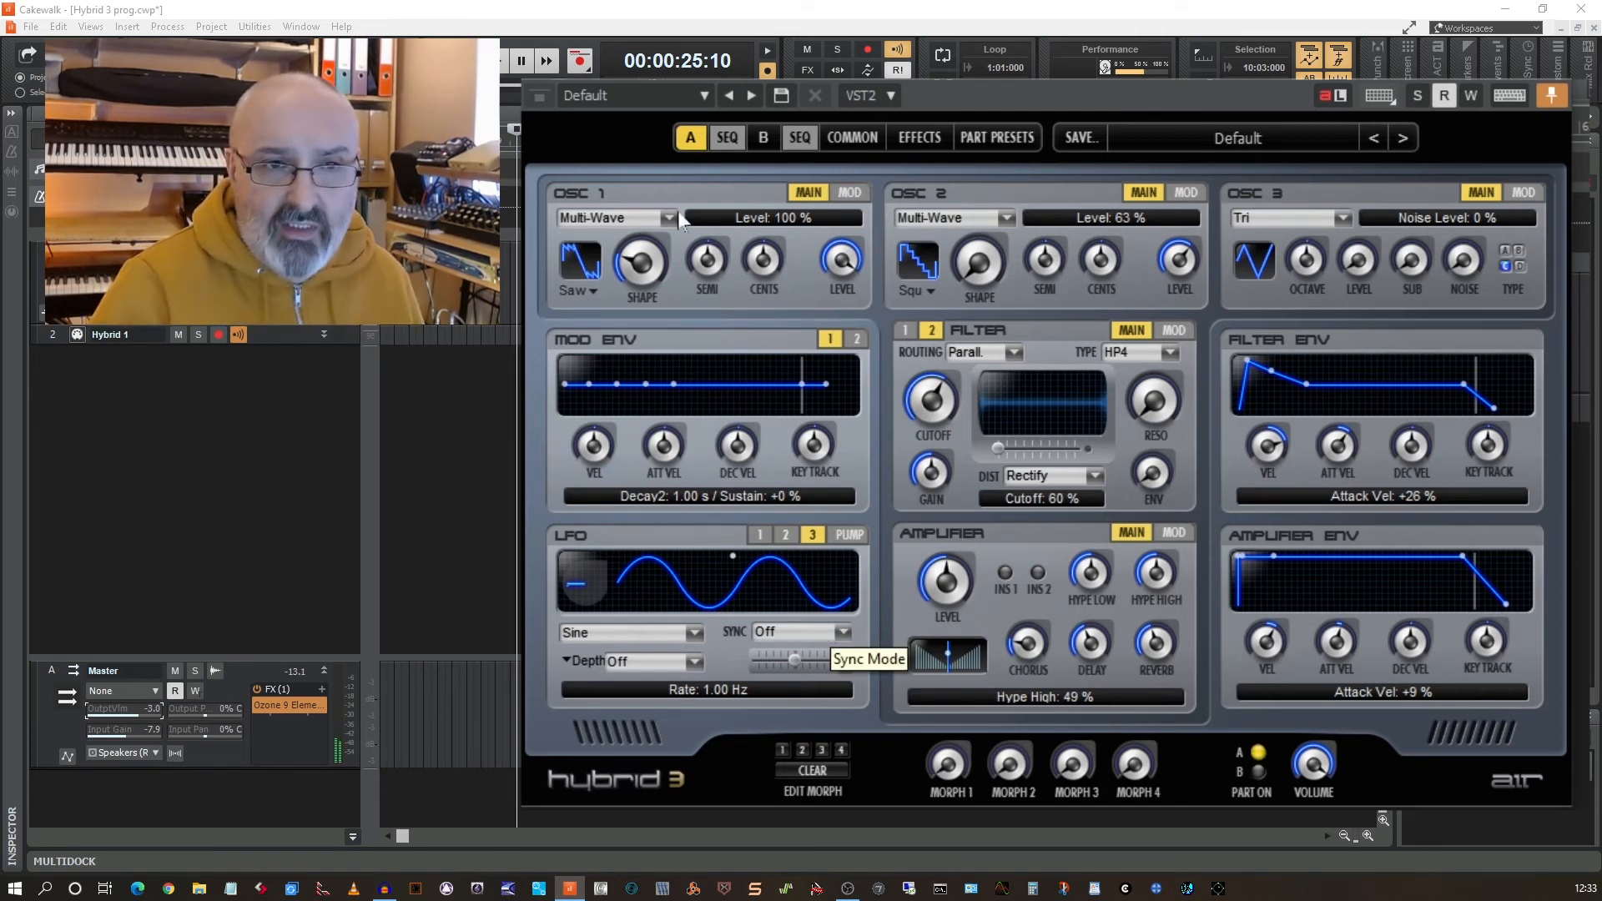
Modulate oscillator 1's pitch from LFO1 at a level of +5.8 % and set LFO 1's rate to 3.84 Hz.
{"action": "left_click", "coordinate": [851, 194]}
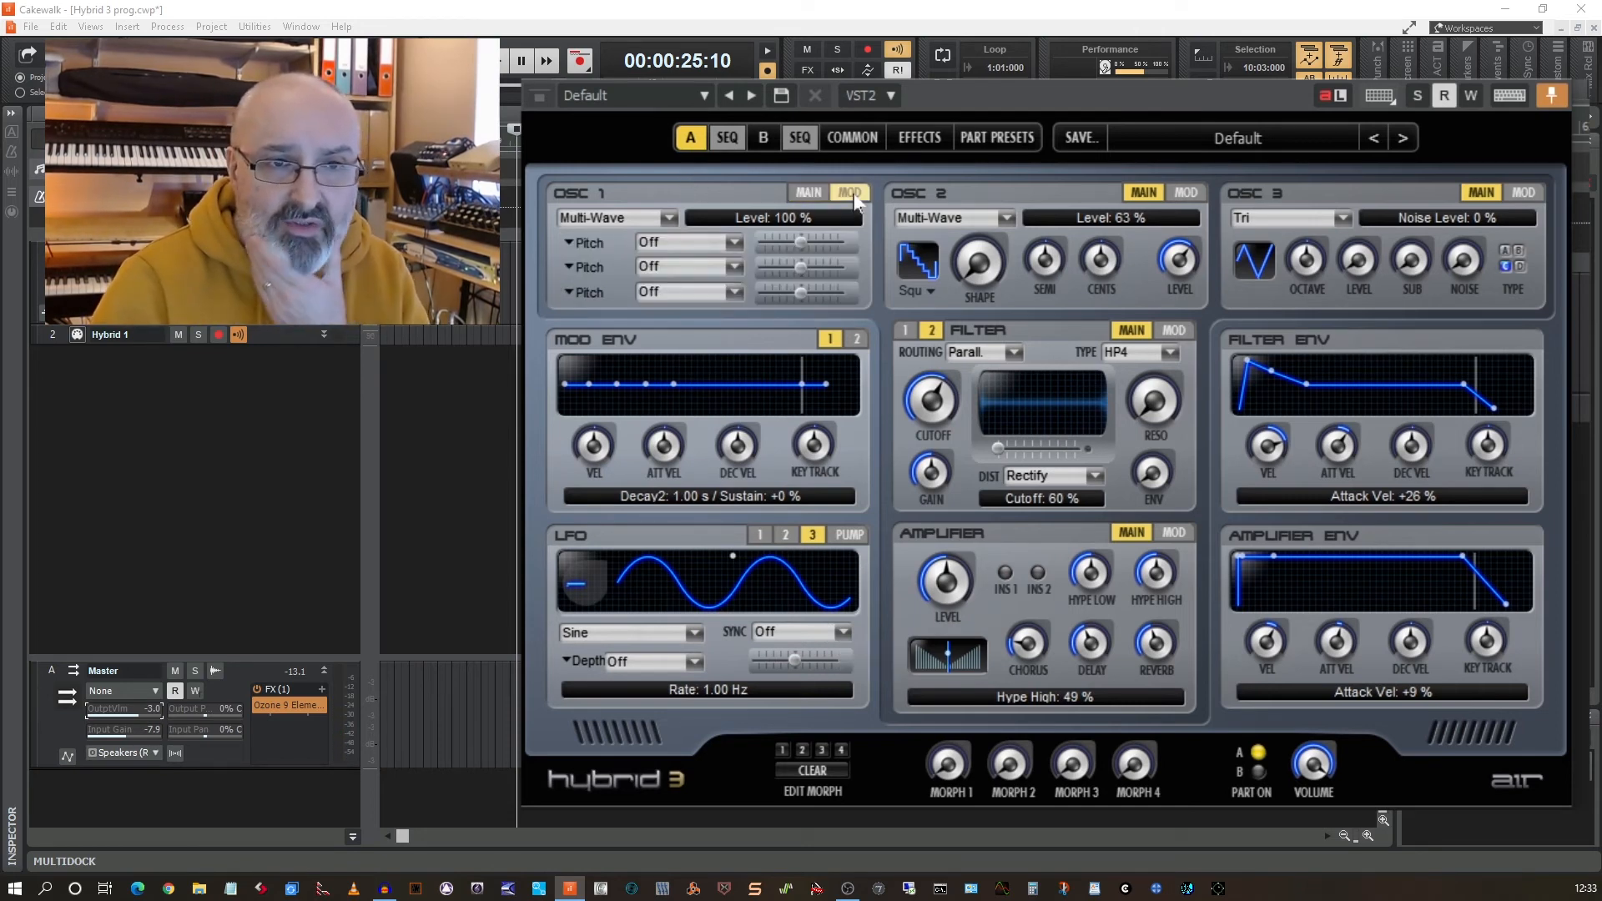
{"action": "left_click", "coordinate": [734, 243]}
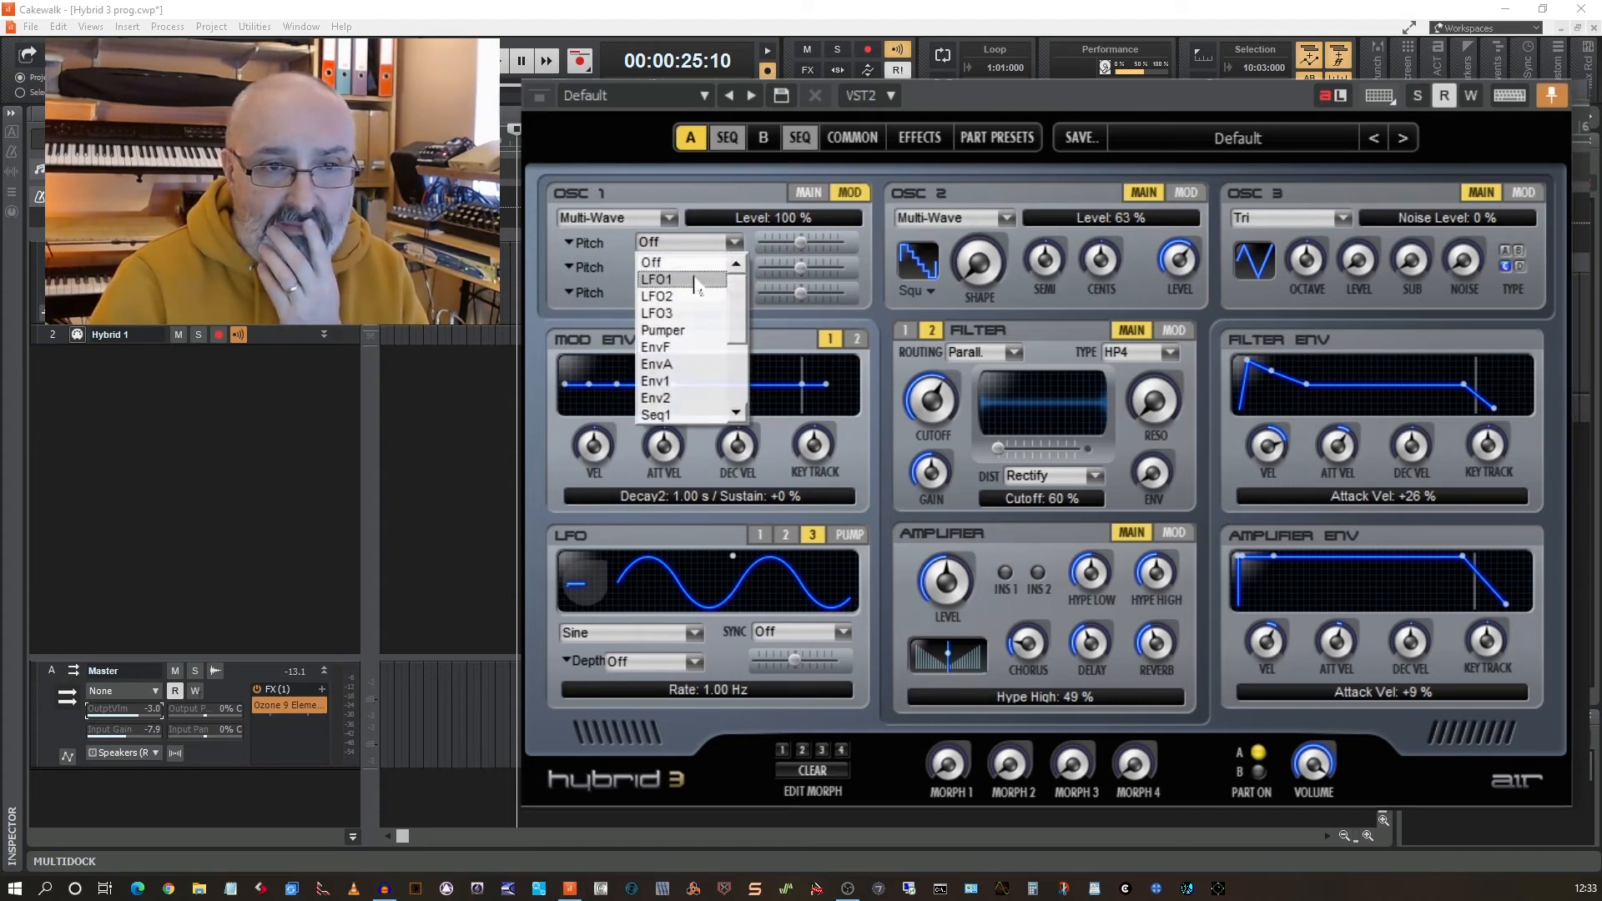
{"action": "left_click", "coordinate": [696, 281]}
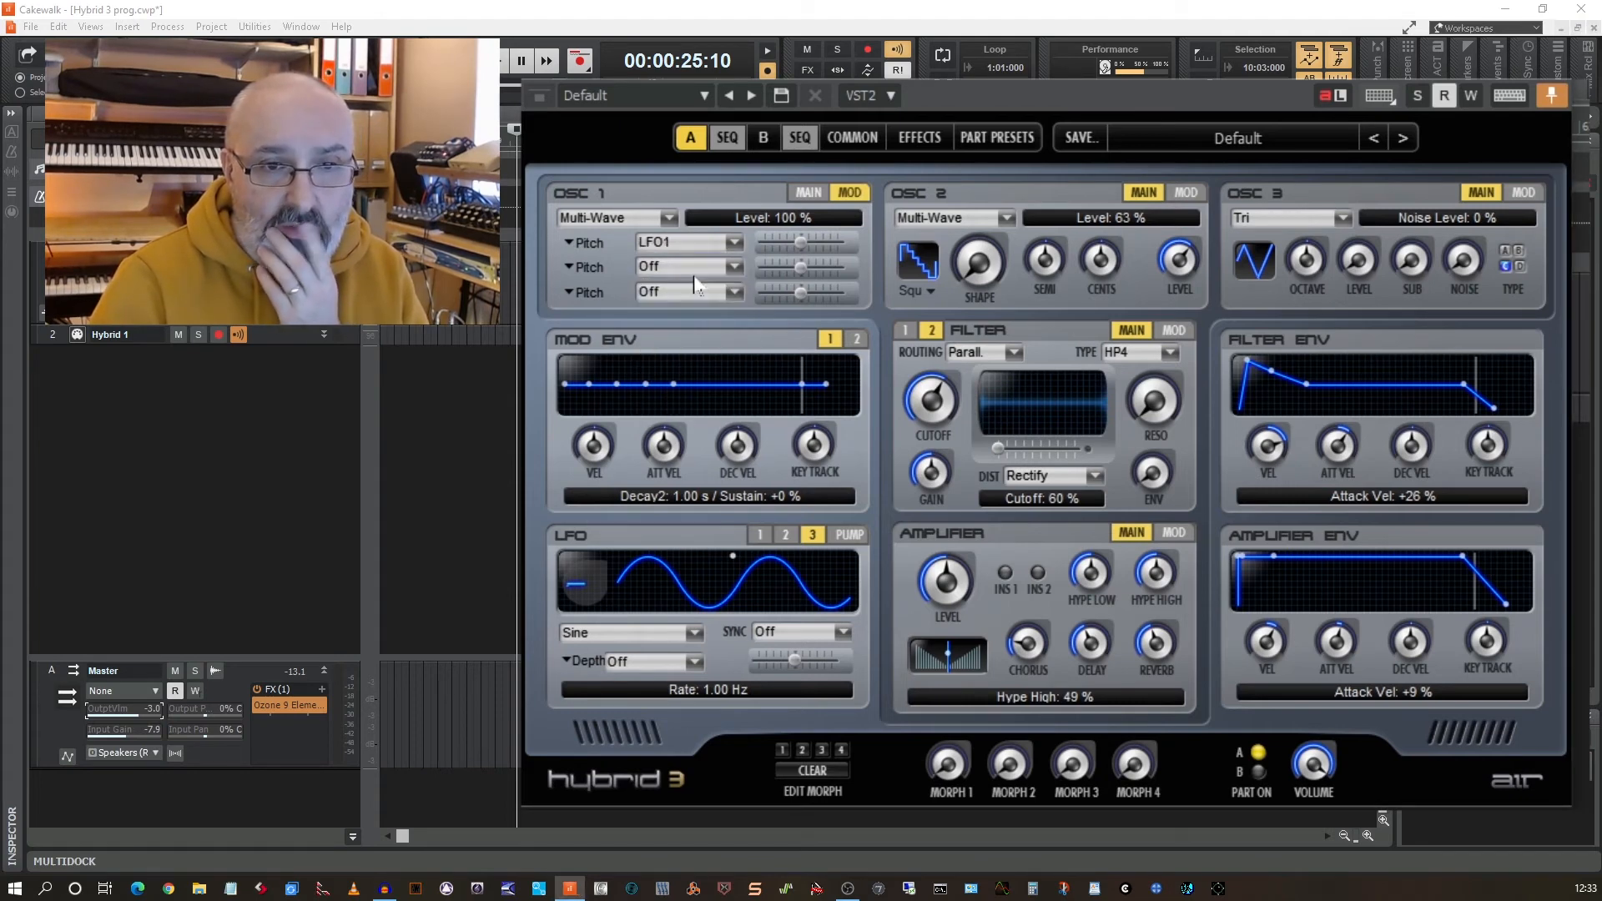
{"action": "left_click", "coordinate": [761, 534]}
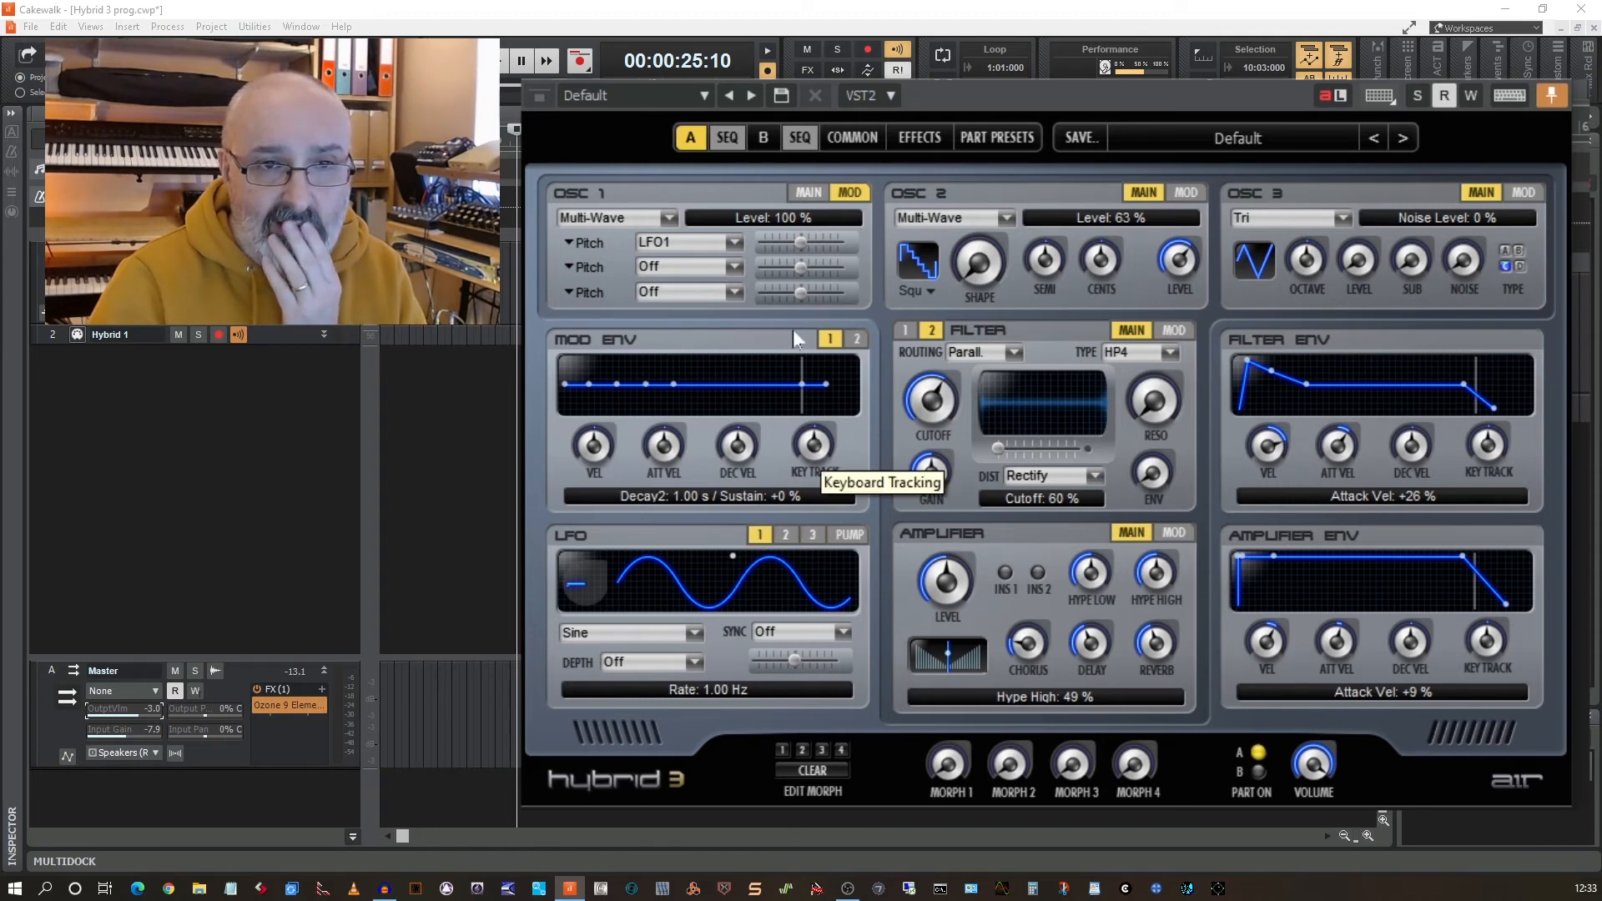
{"action": "left_click", "coordinate": [803, 247]}
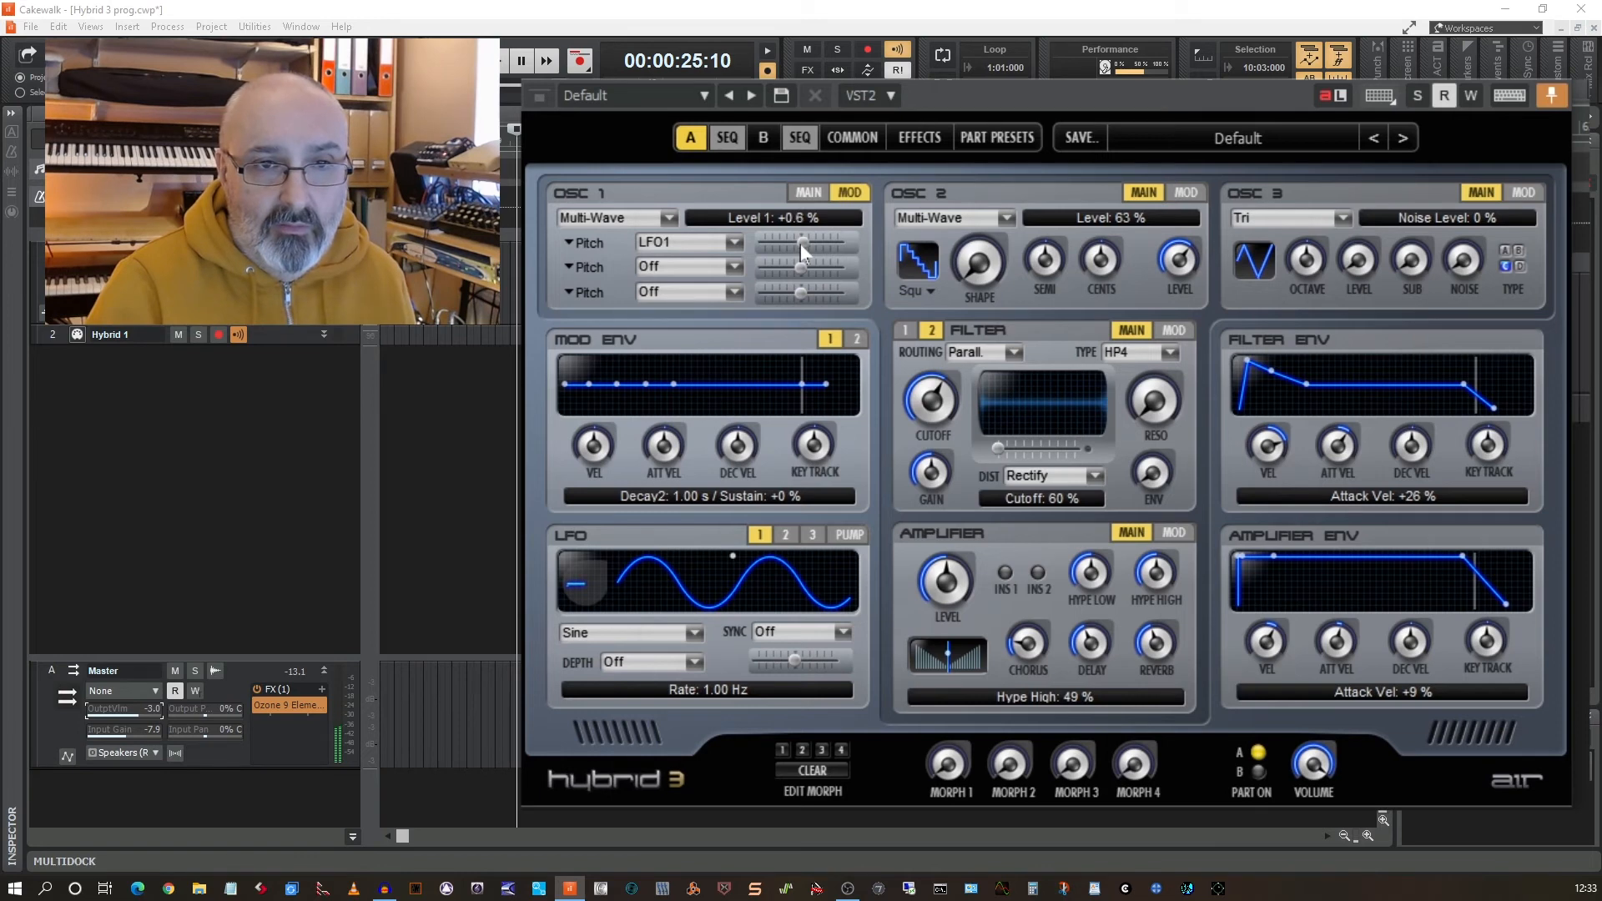
{"action": "left_click_drag", "start_coordinate": [802, 251], "coordinate": [804, 252]}
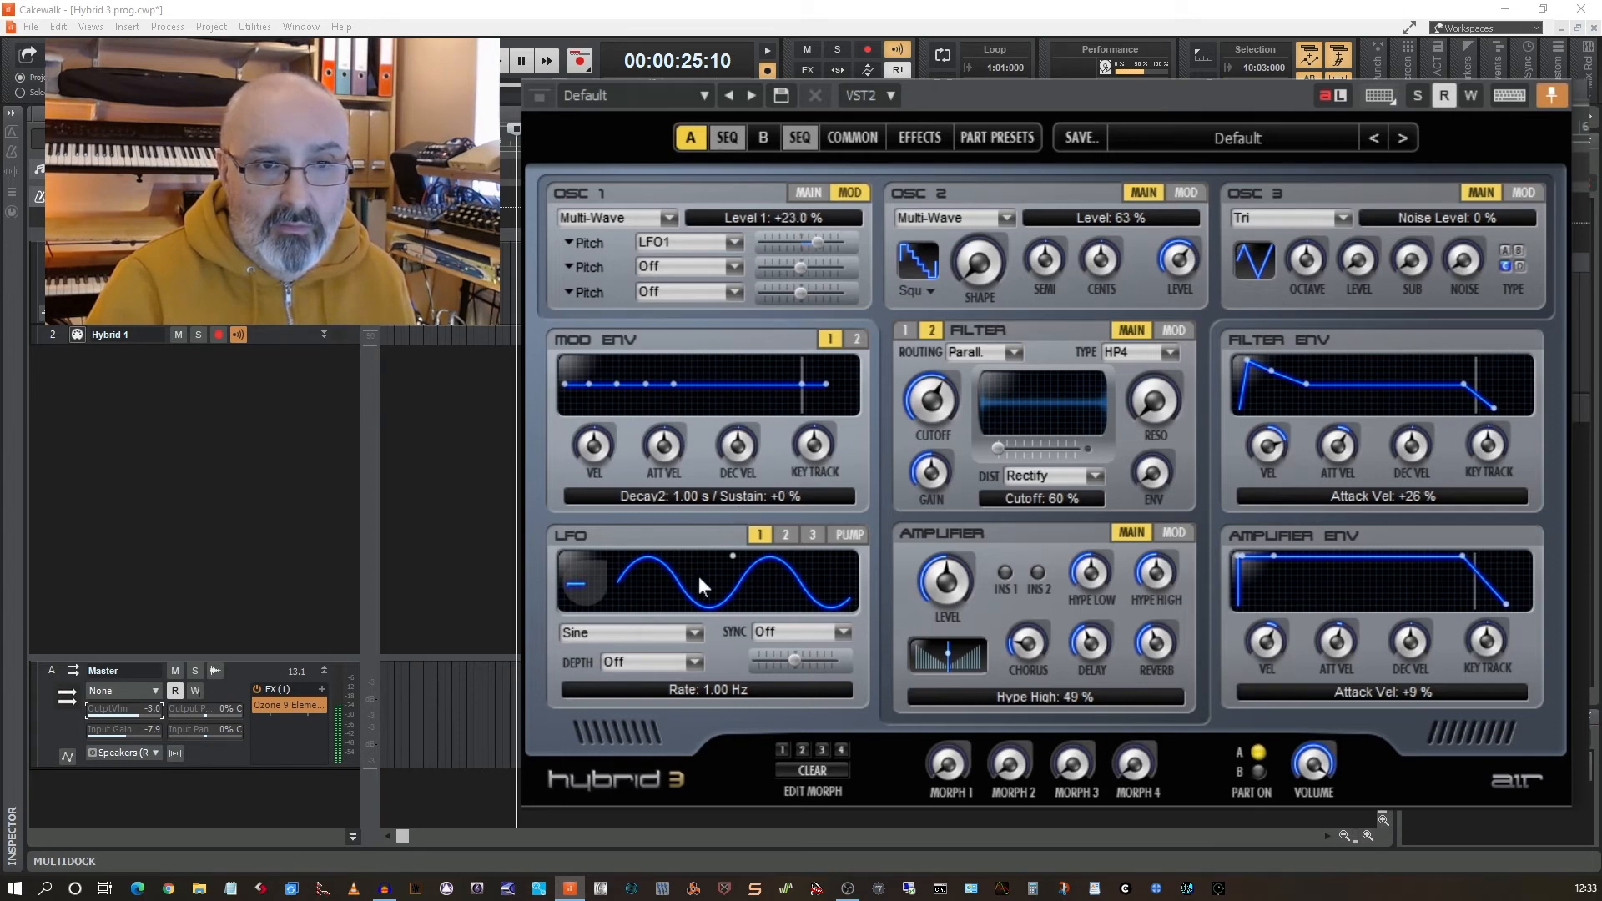
{"action": "left_click_drag", "start_coordinate": [735, 557], "coordinate": [688, 569]}
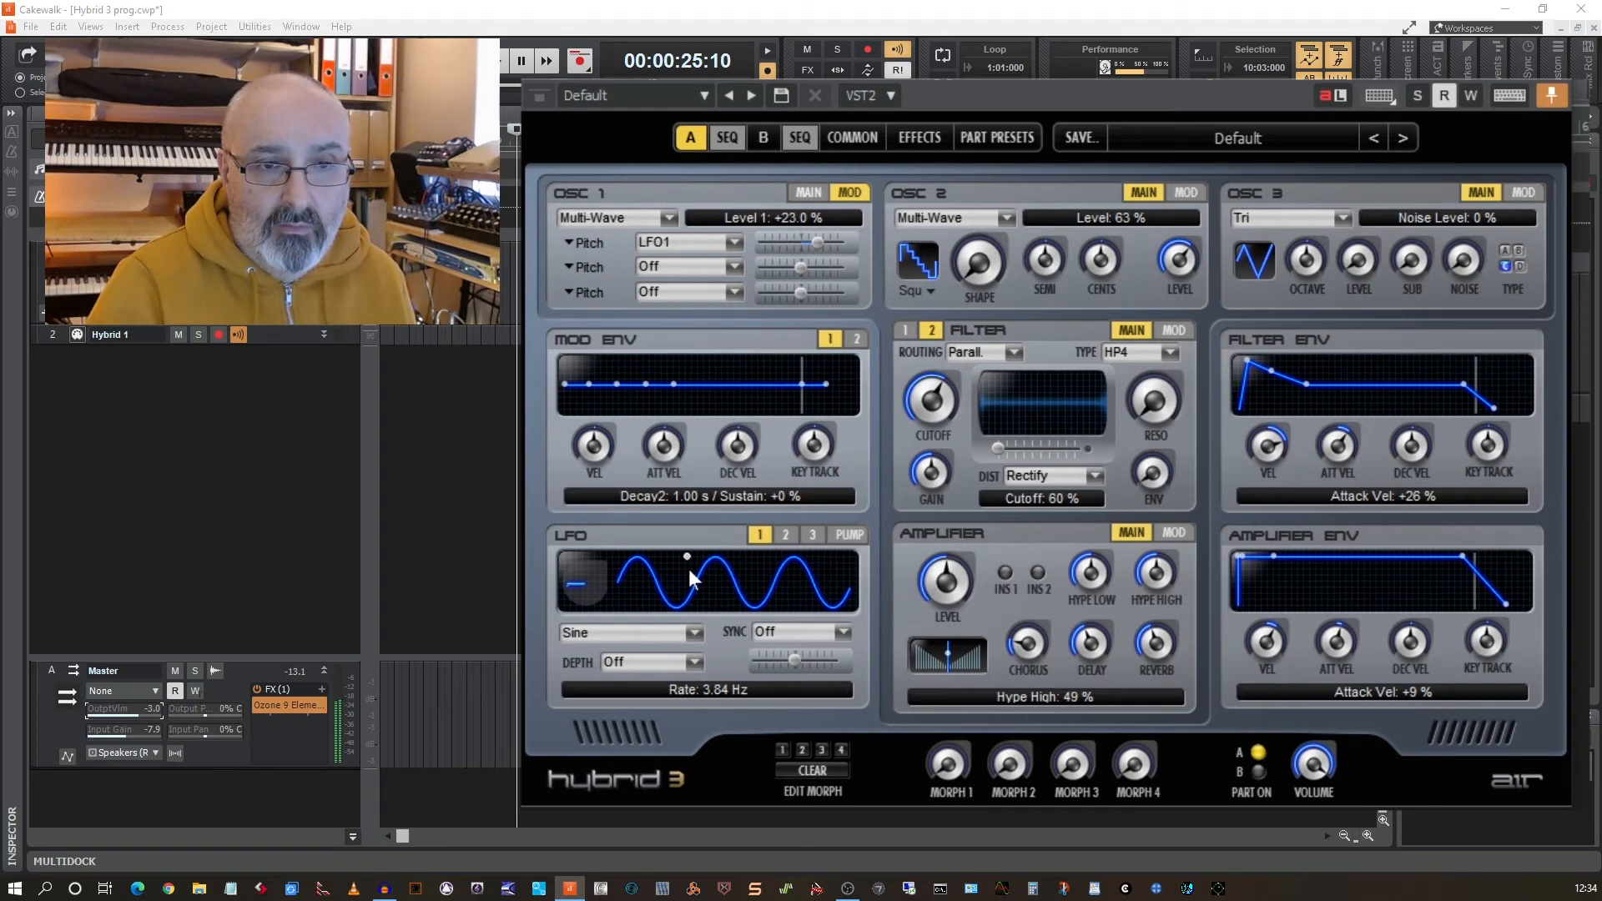
{"action": "scroll", "coordinate": [823, 242], "scroll_direction": "down", "scroll_amount": 2}
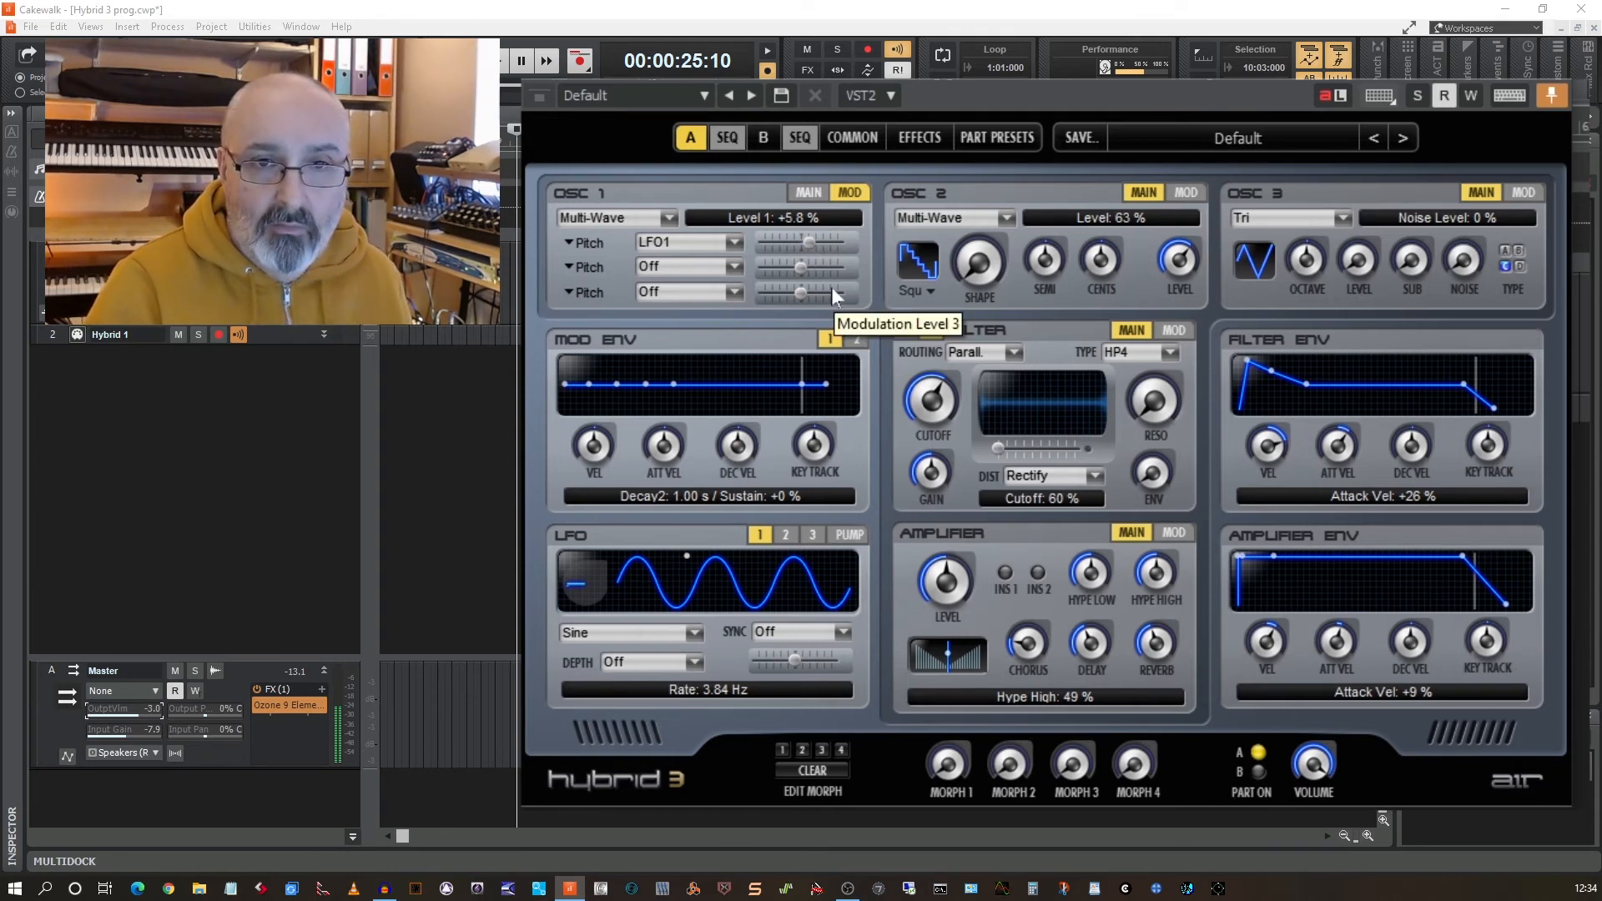
Modulate oscillator 2's pitch from LFO1 at a level of +5.8 %.
{"action": "left_click", "coordinate": [1188, 192]}
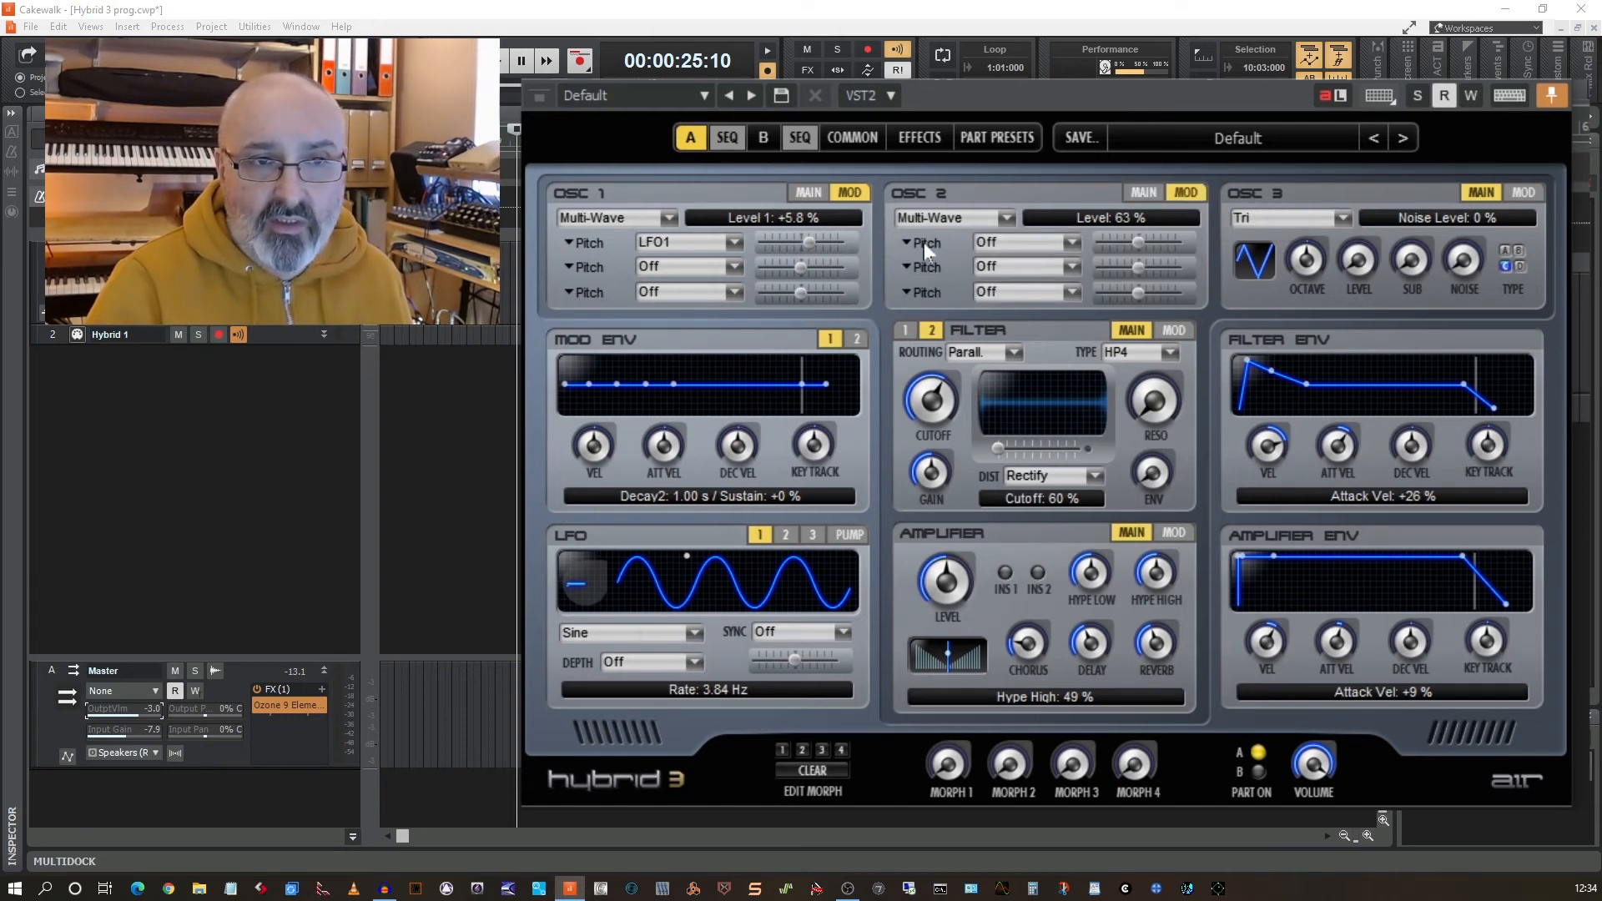
{"action": "left_click", "coordinate": [1068, 242]}
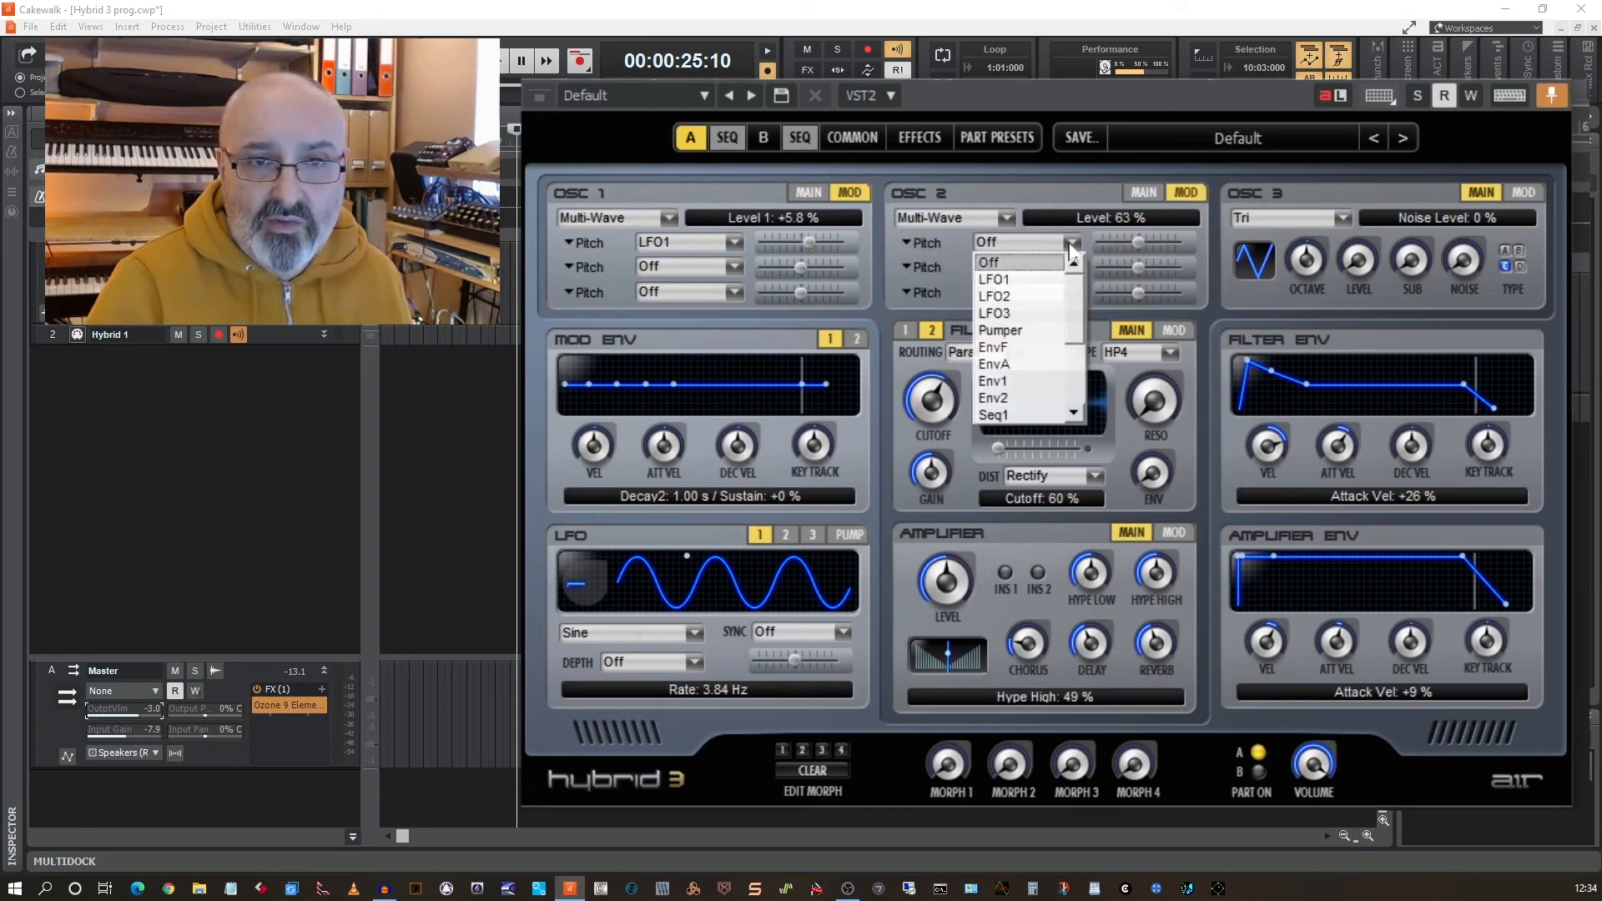
{"action": "left_click", "coordinate": [1021, 281]}
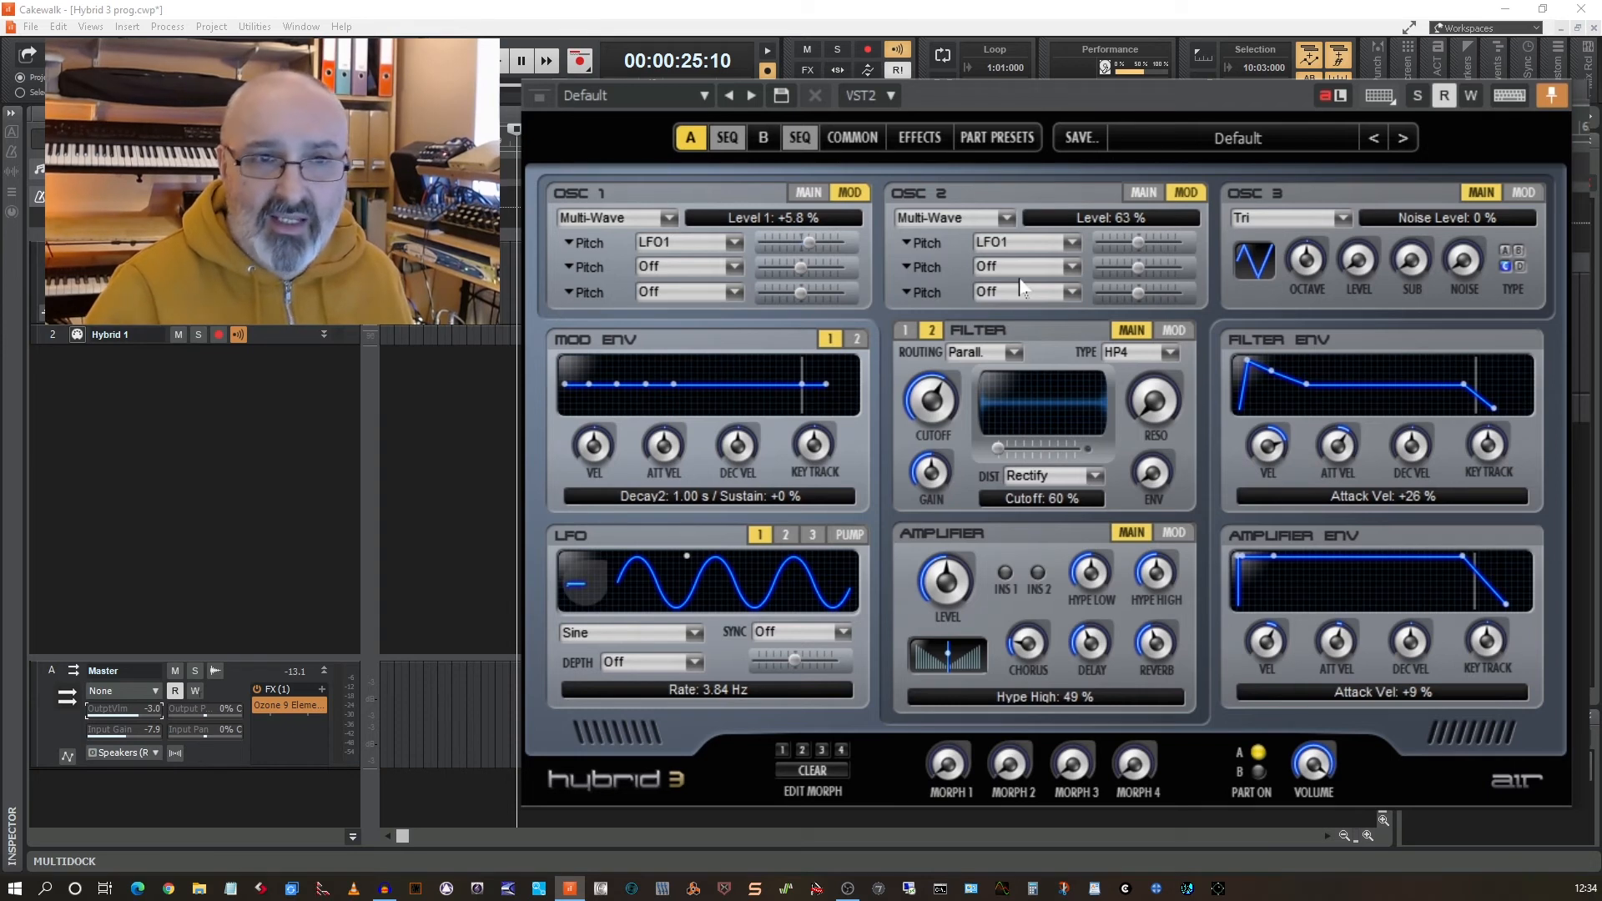
{"action": "left_click", "coordinate": [1137, 242]}
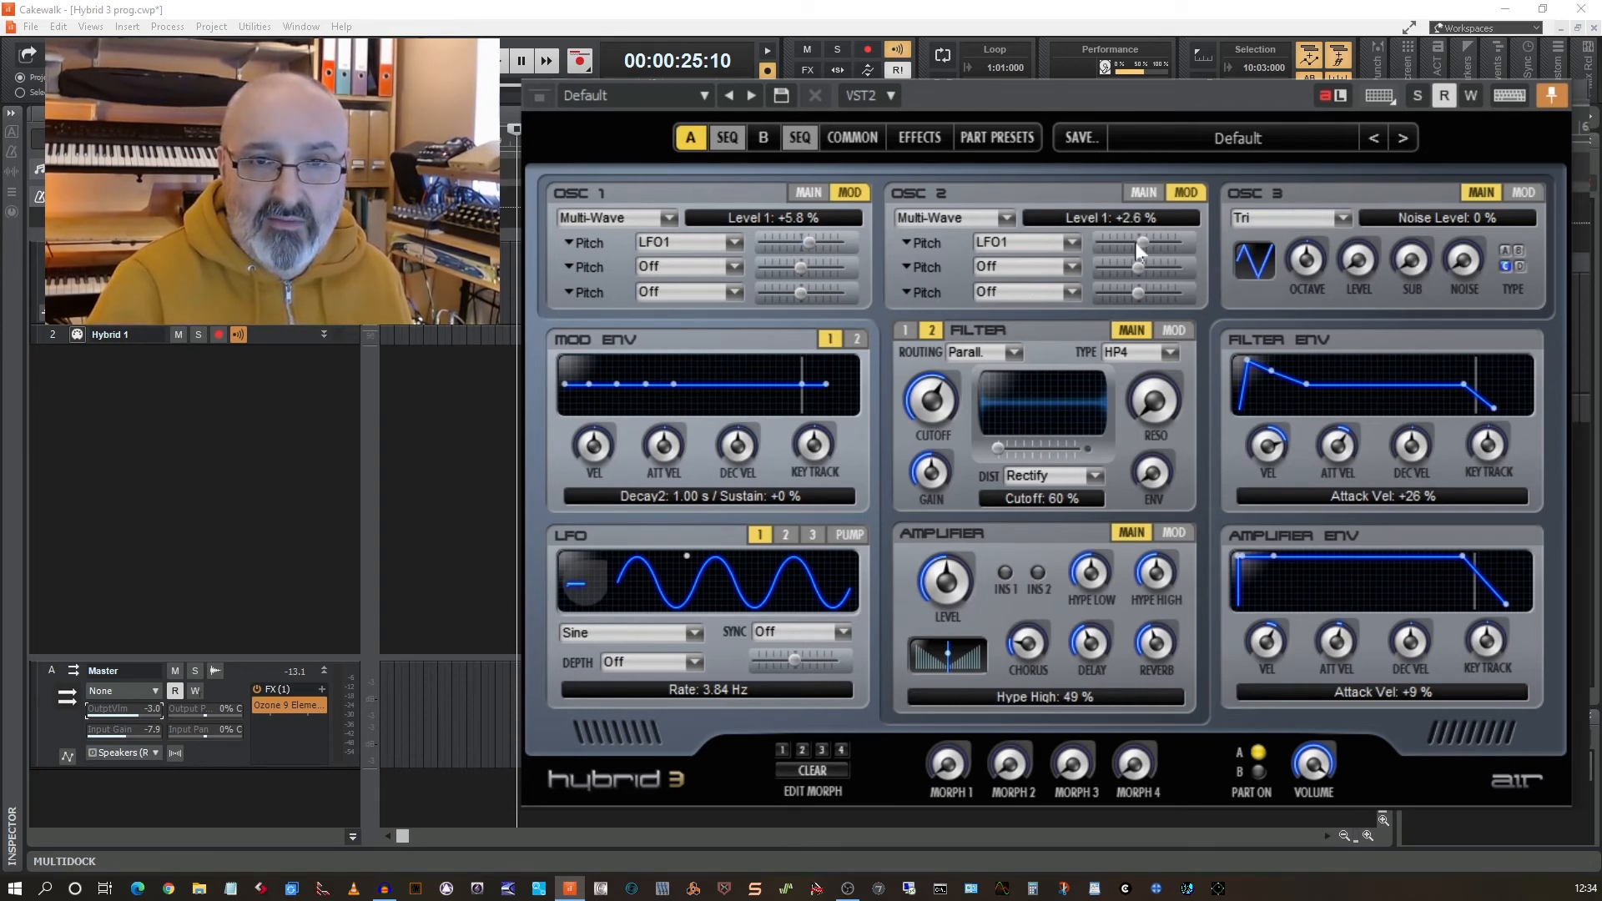
{"action": "scroll", "coordinate": [1136, 243], "scroll_direction": "up", "scroll_amount": 1}
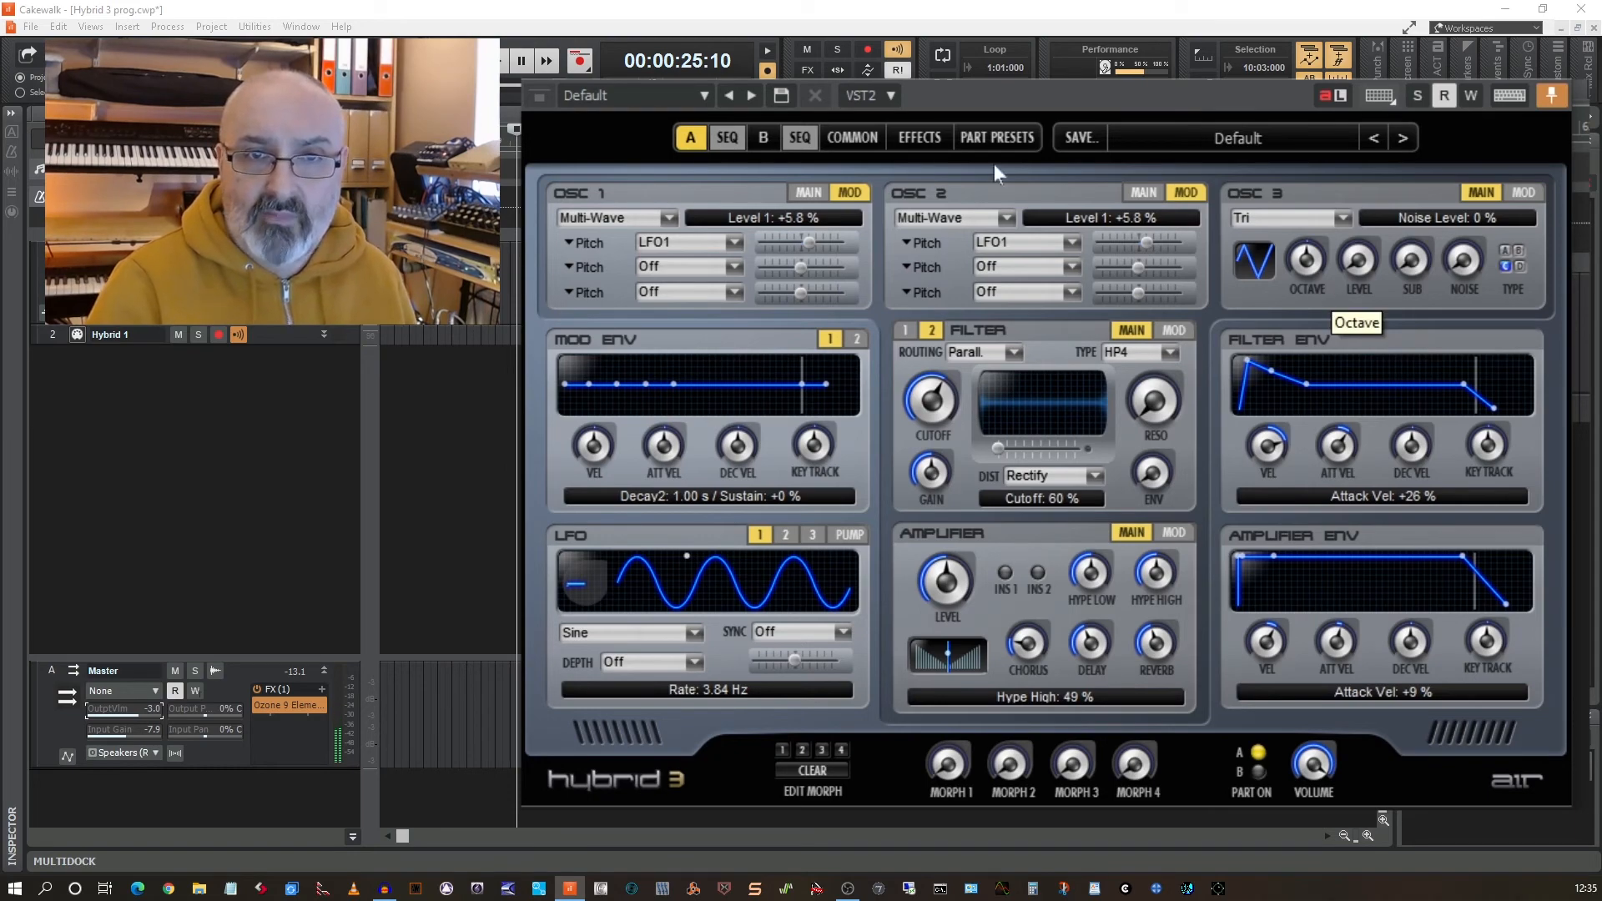
Start saving the finished Multi-Wave patch as a preset.
{"action": "left_click", "coordinate": [1069, 137]}
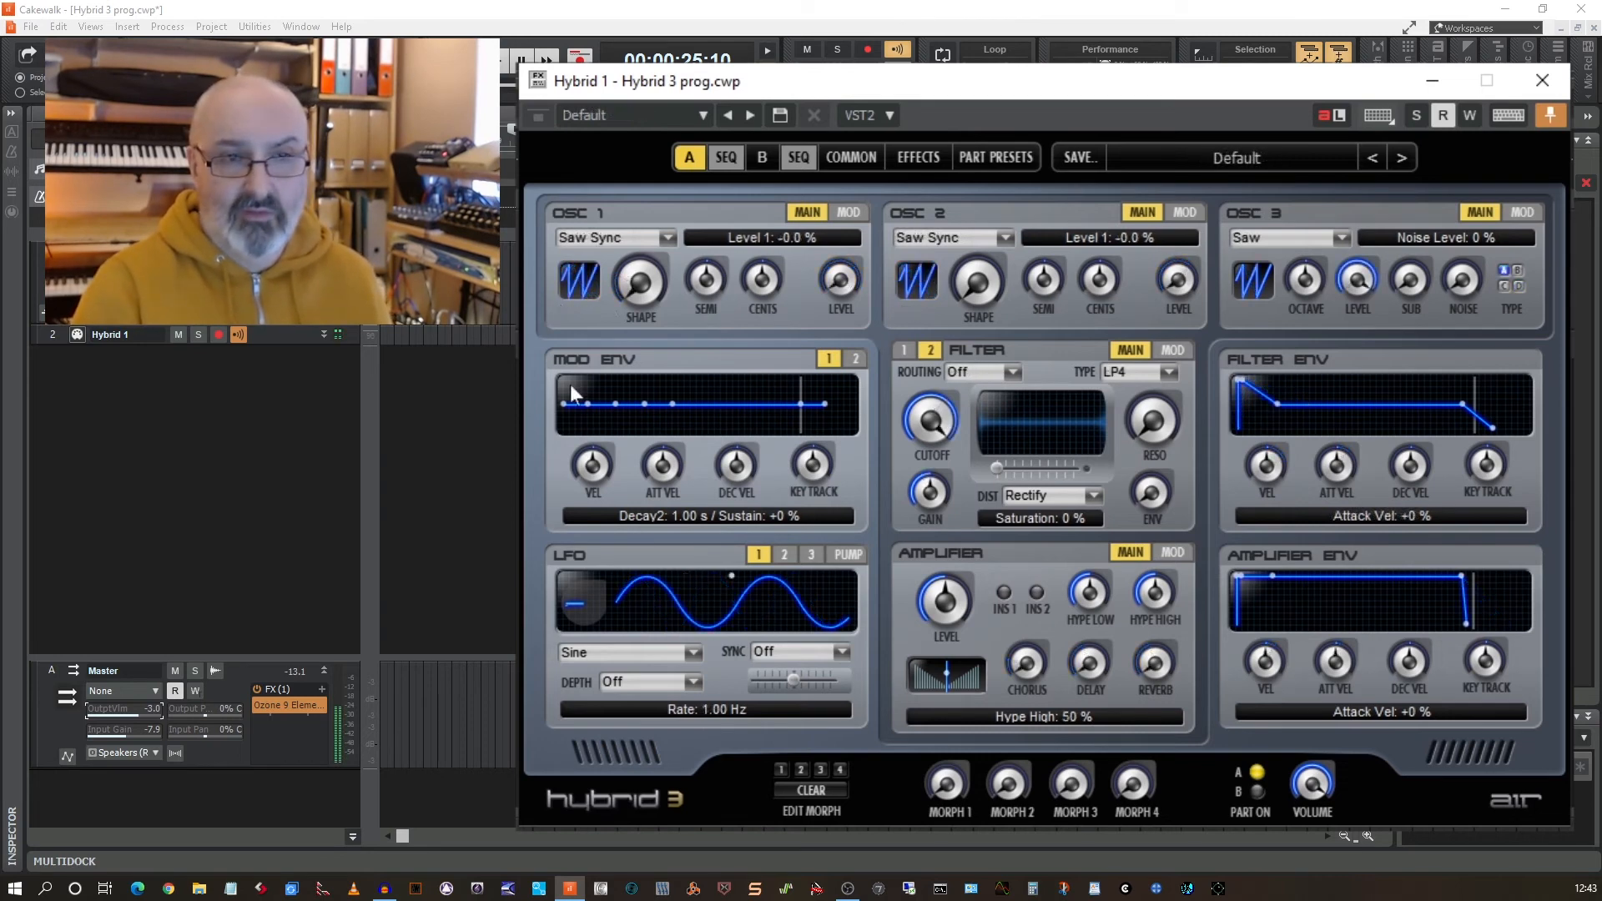
Switch part A's oscillator 1 to the Wavetable type.
{"action": "left_click", "coordinate": [618, 238]}
{"action": "left_click", "coordinate": [604, 355]}
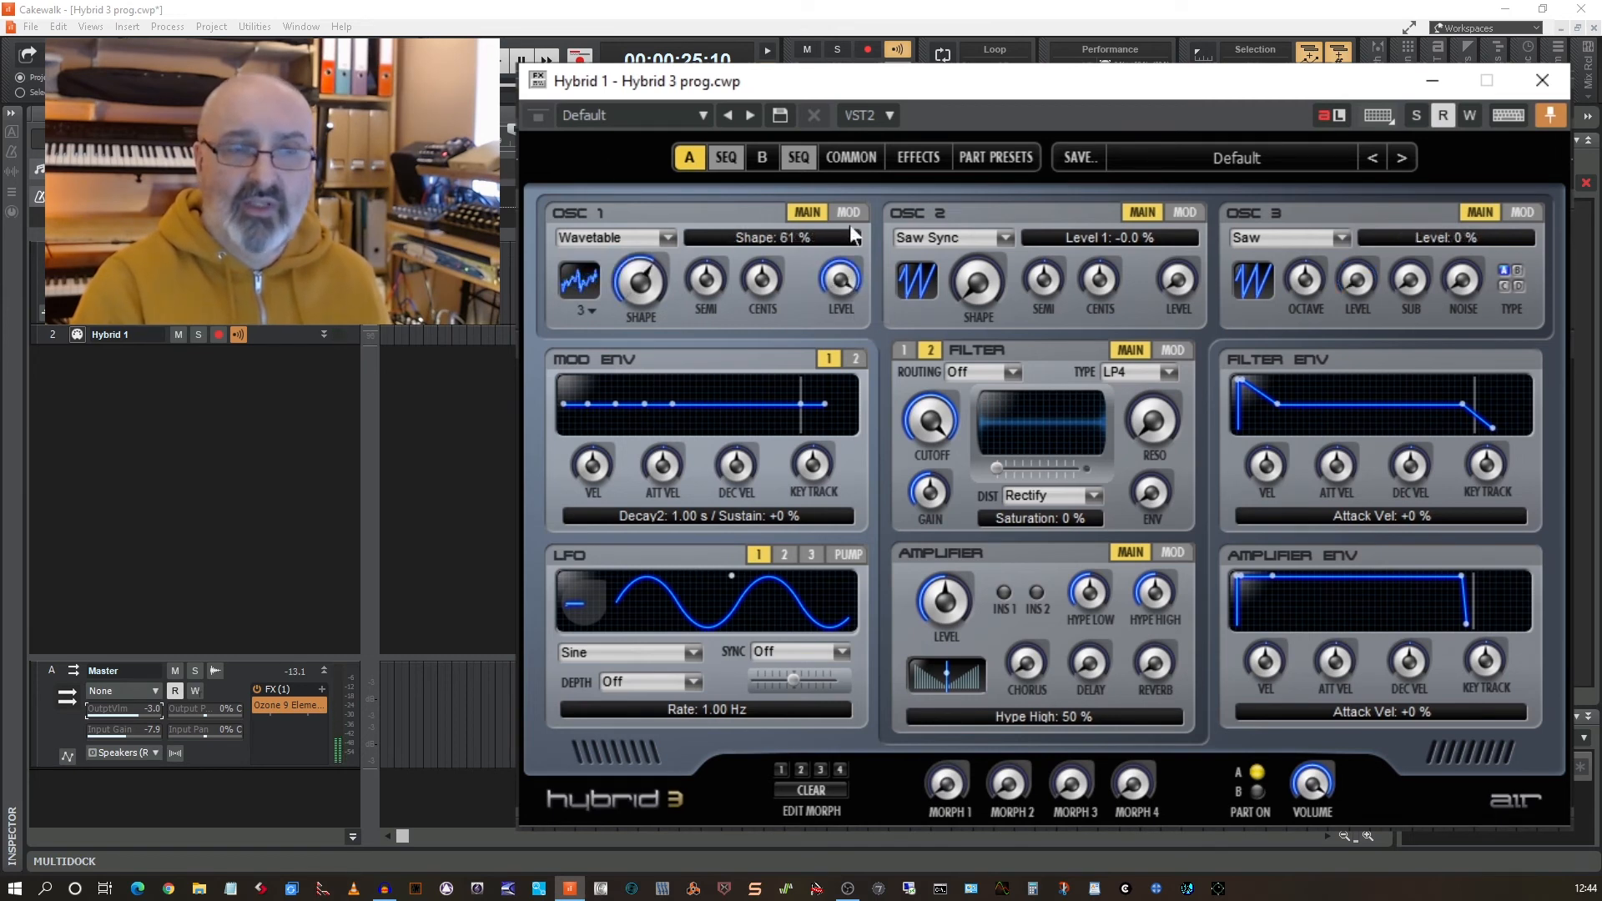
Modulate oscillator 1's pitch from LFO1 at a level of +36.0 % and set LFO 1's rate to 0.18 Hz.
{"action": "left_click", "coordinate": [845, 214]}
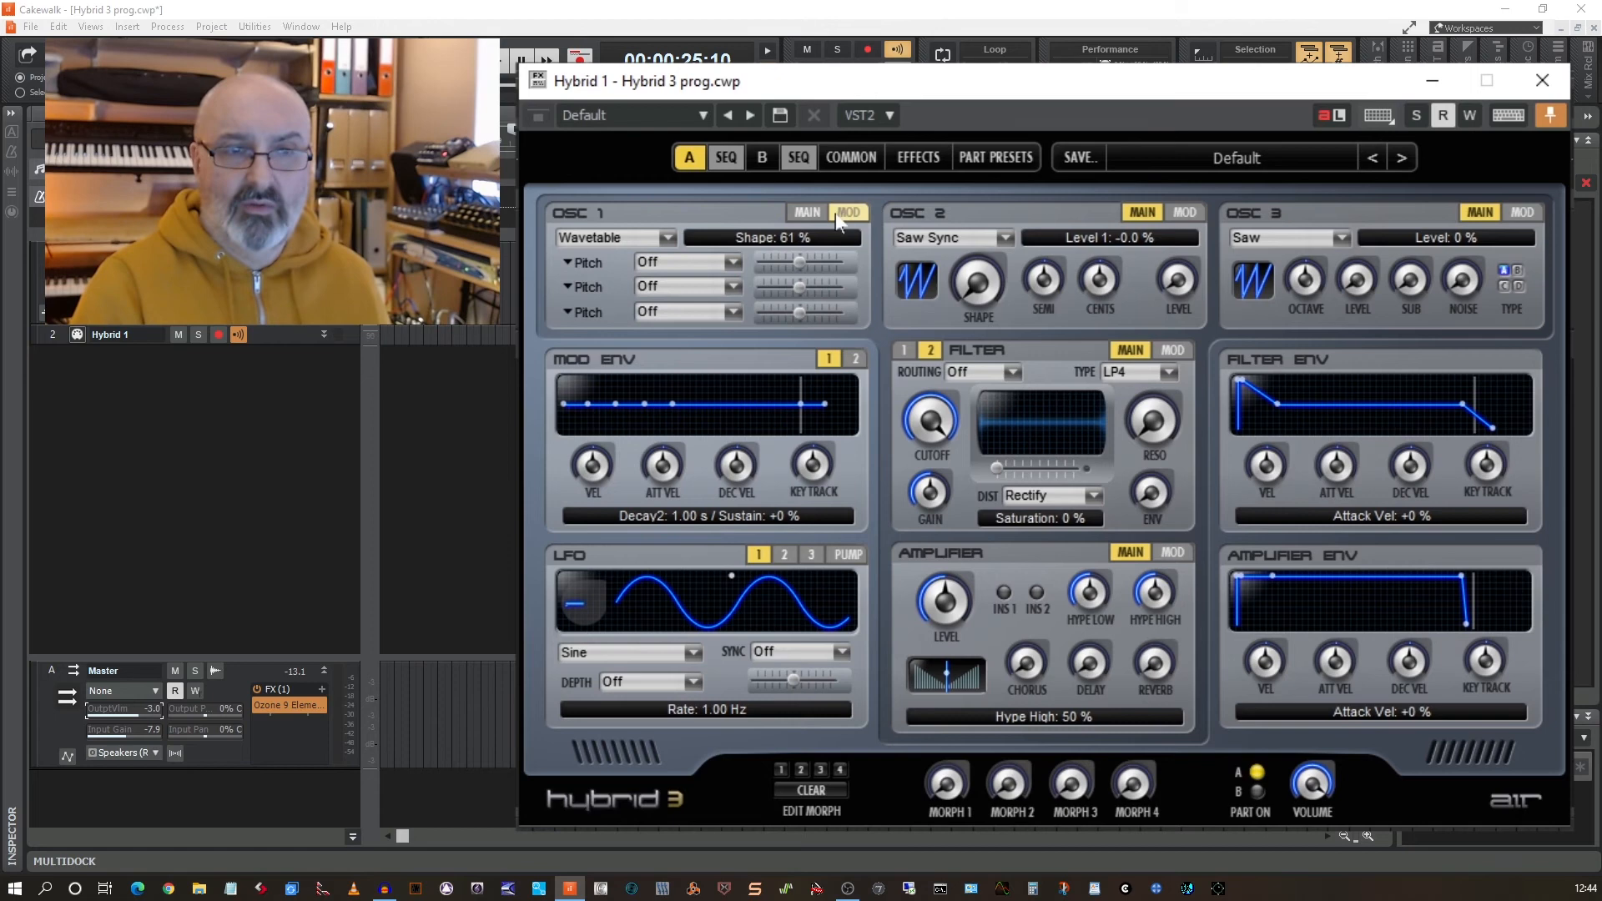
{"action": "left_click", "coordinate": [733, 262]}
{"action": "left_click", "coordinate": [683, 300]}
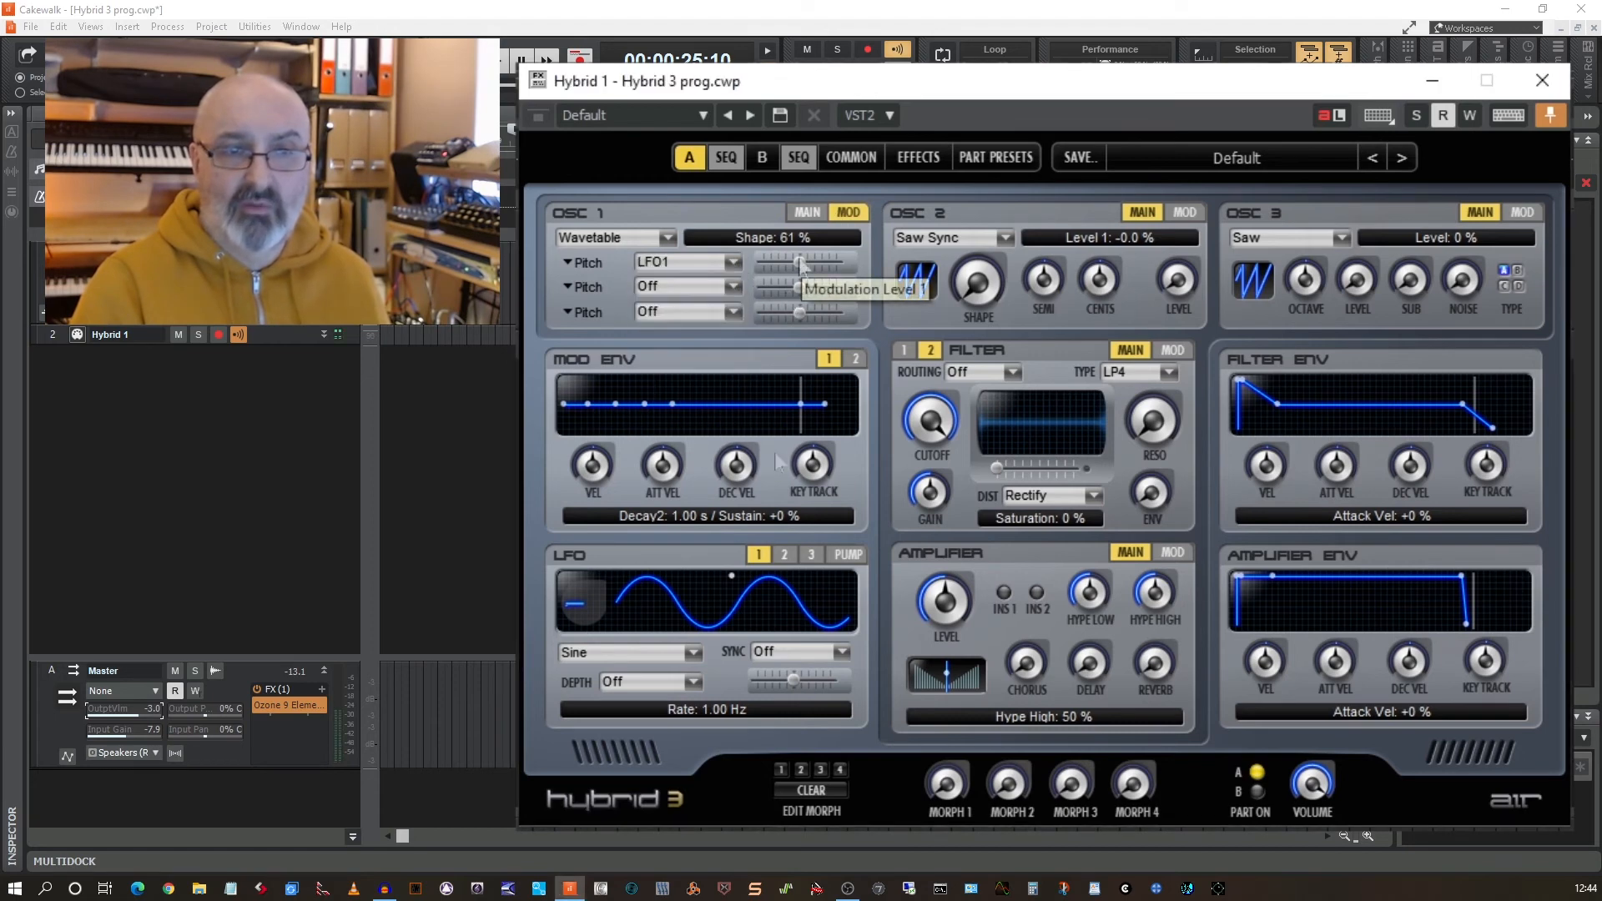
{"action": "left_click_drag", "start_coordinate": [798, 263], "coordinate": [802, 266]}
{"action": "scroll", "coordinate": [801, 265], "scroll_direction": "up", "scroll_amount": 10}
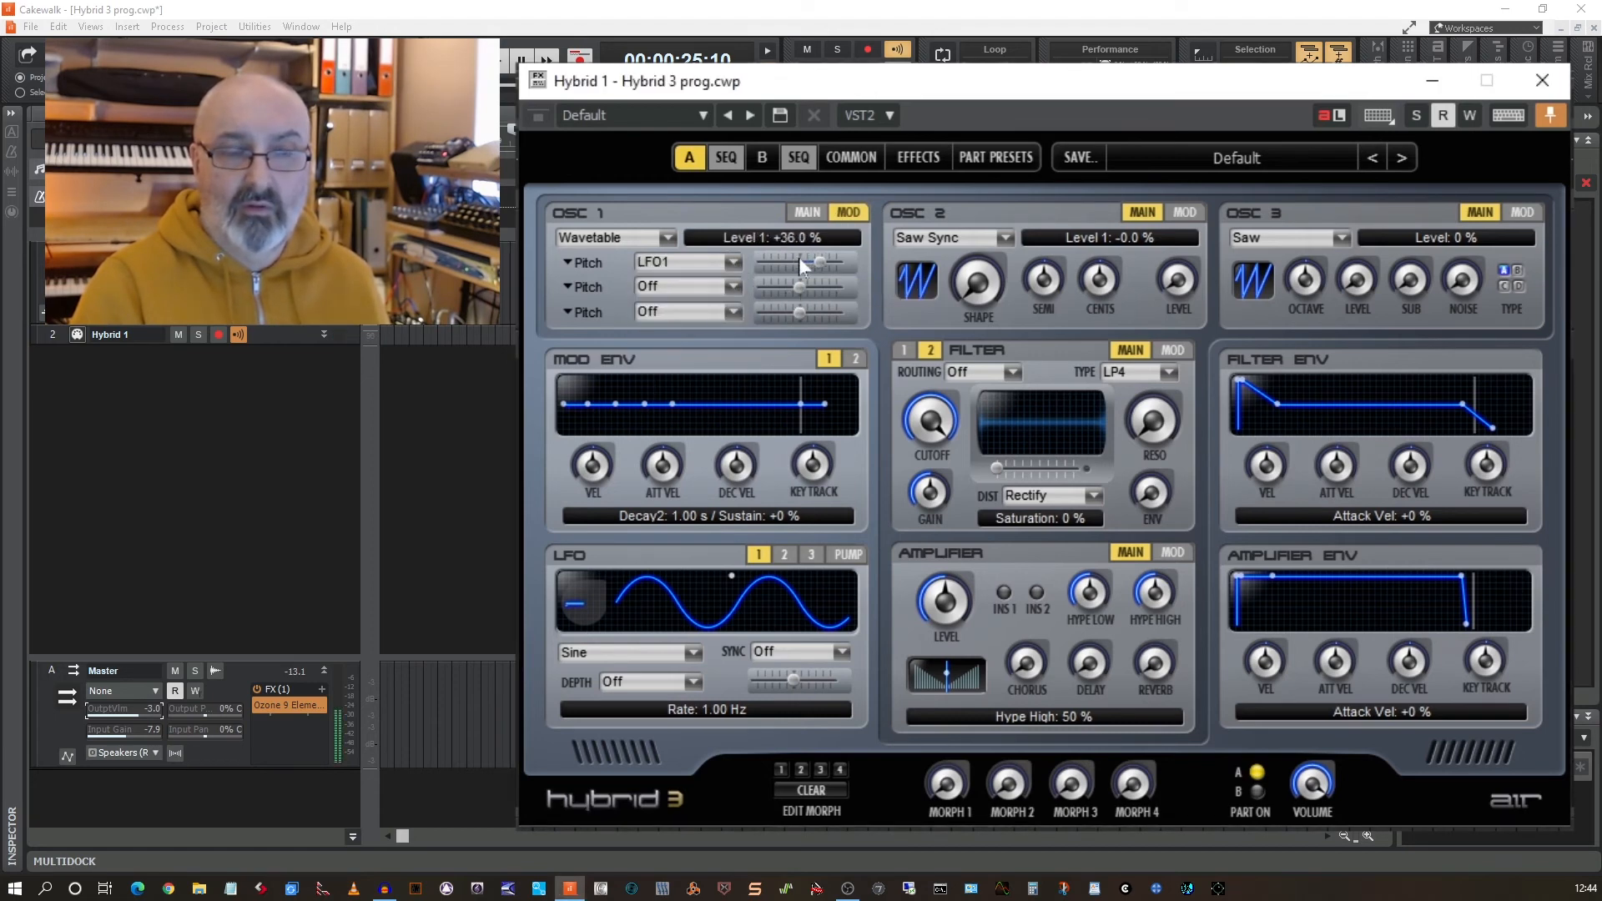
{"action": "scroll", "coordinate": [801, 265], "scroll_direction": "down", "scroll_amount": 2}
{"action": "left_click_drag", "start_coordinate": [734, 577], "coordinate": [784, 579]}
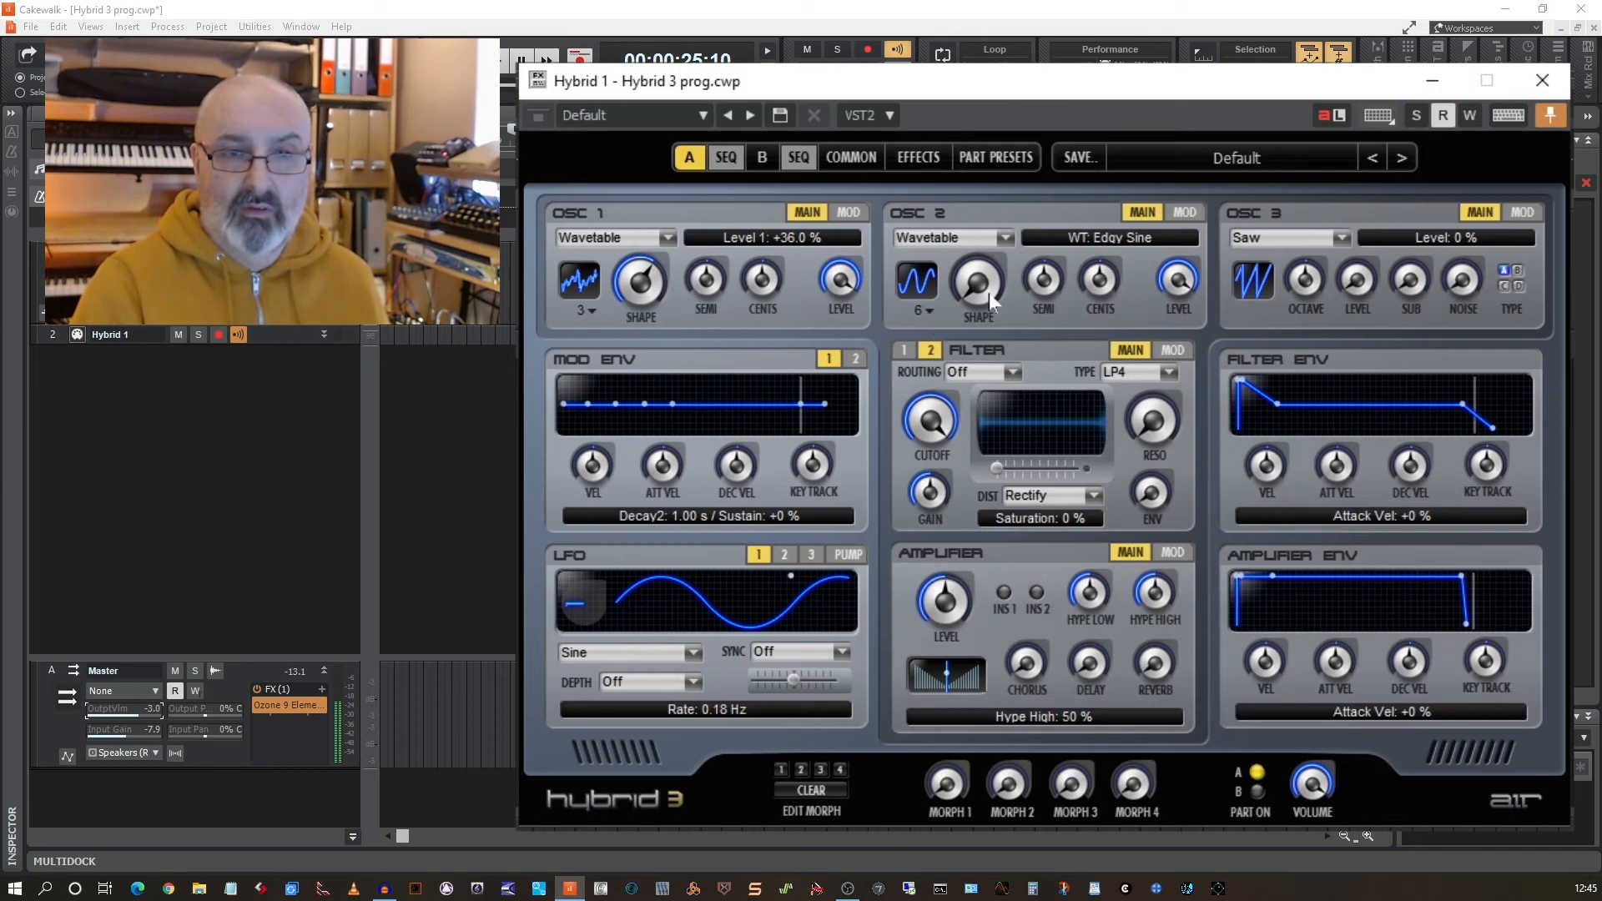
Set oscillator 2's shape to 43 % and modulate that shape from LFO1 at a level of +36.0 %.
{"action": "left_click_drag", "start_coordinate": [961, 225], "coordinate": [924, 153]}
{"action": "left_click", "coordinate": [1184, 212]}
{"action": "left_click", "coordinate": [922, 263]}
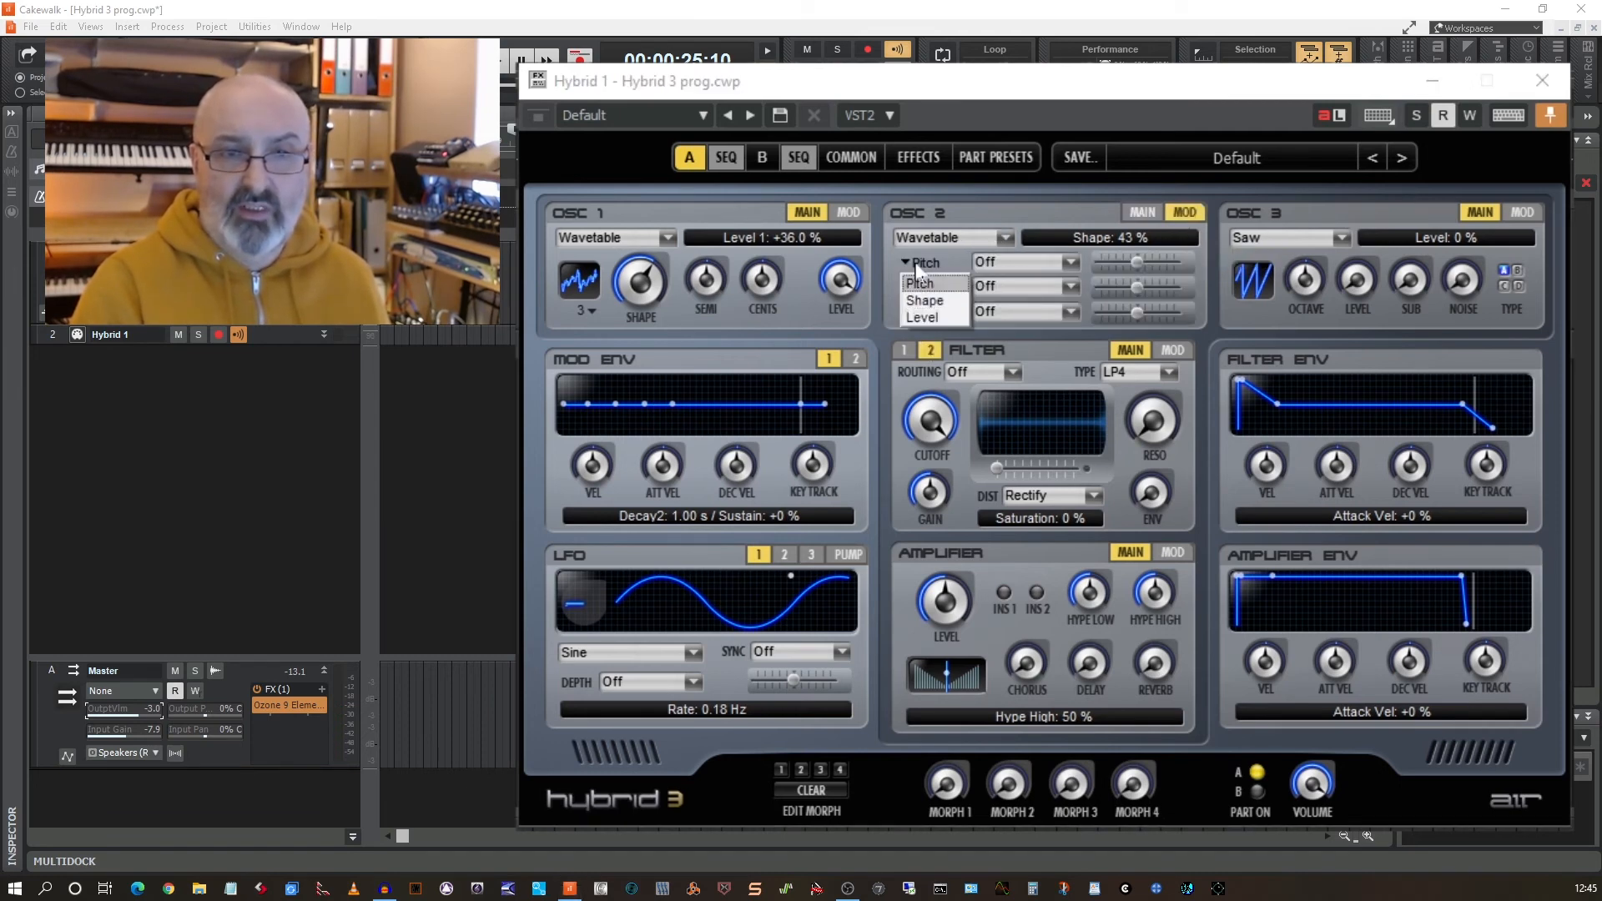
{"action": "left_click", "coordinate": [930, 290]}
{"action": "left_click", "coordinate": [1071, 262]}
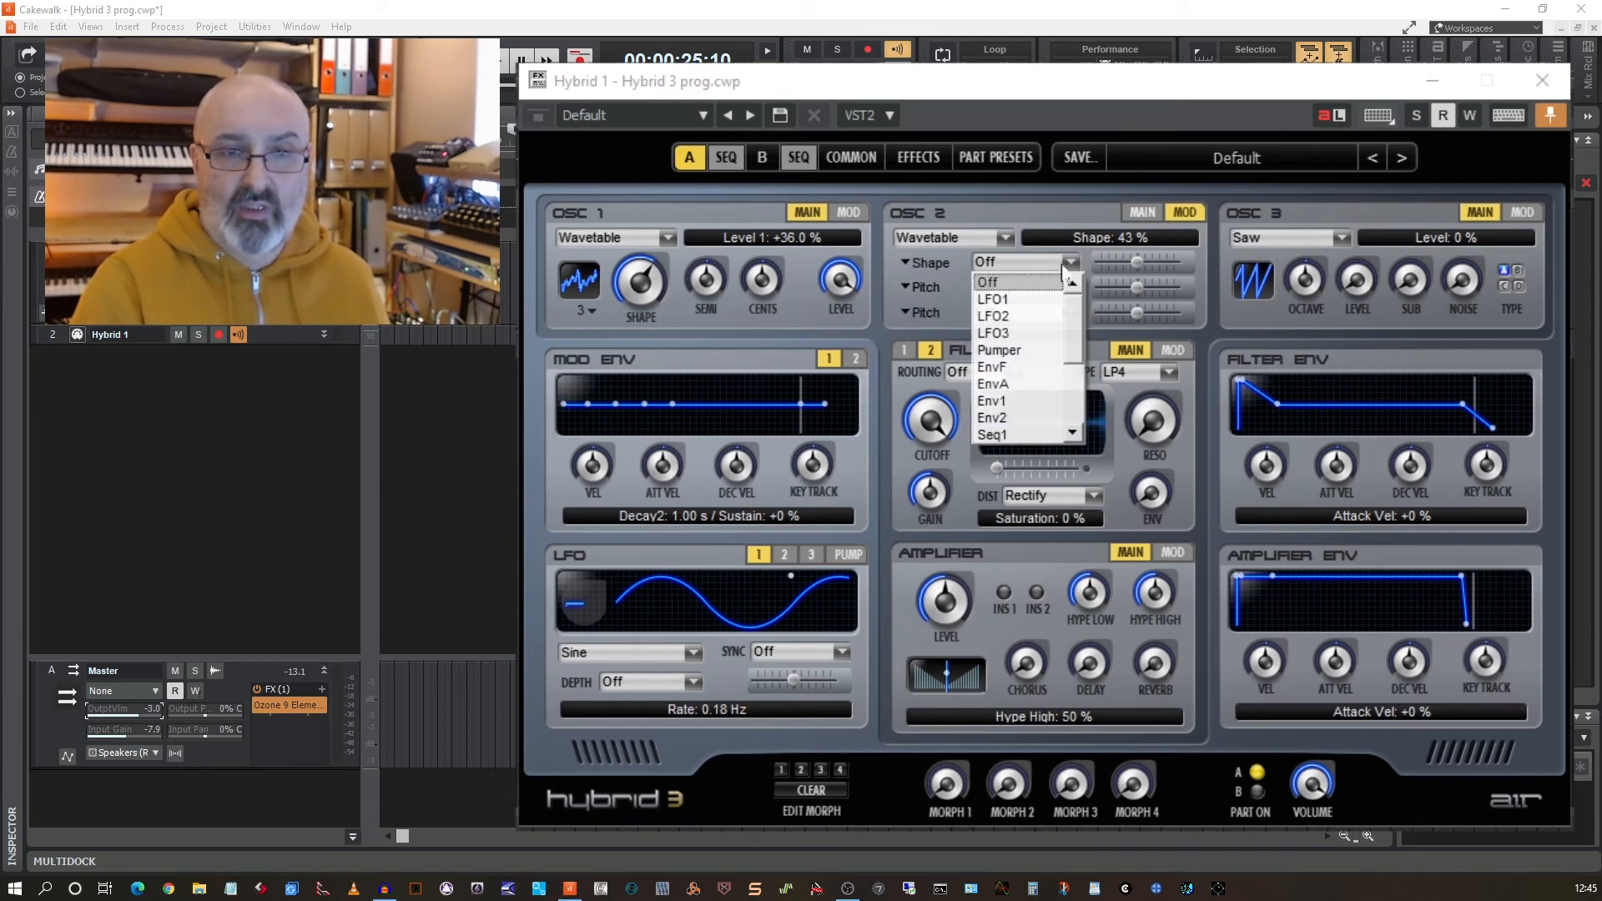
{"action": "left_click", "coordinate": [1035, 296]}
{"action": "left_click_drag", "start_coordinate": [1134, 267], "coordinate": [1140, 263]}
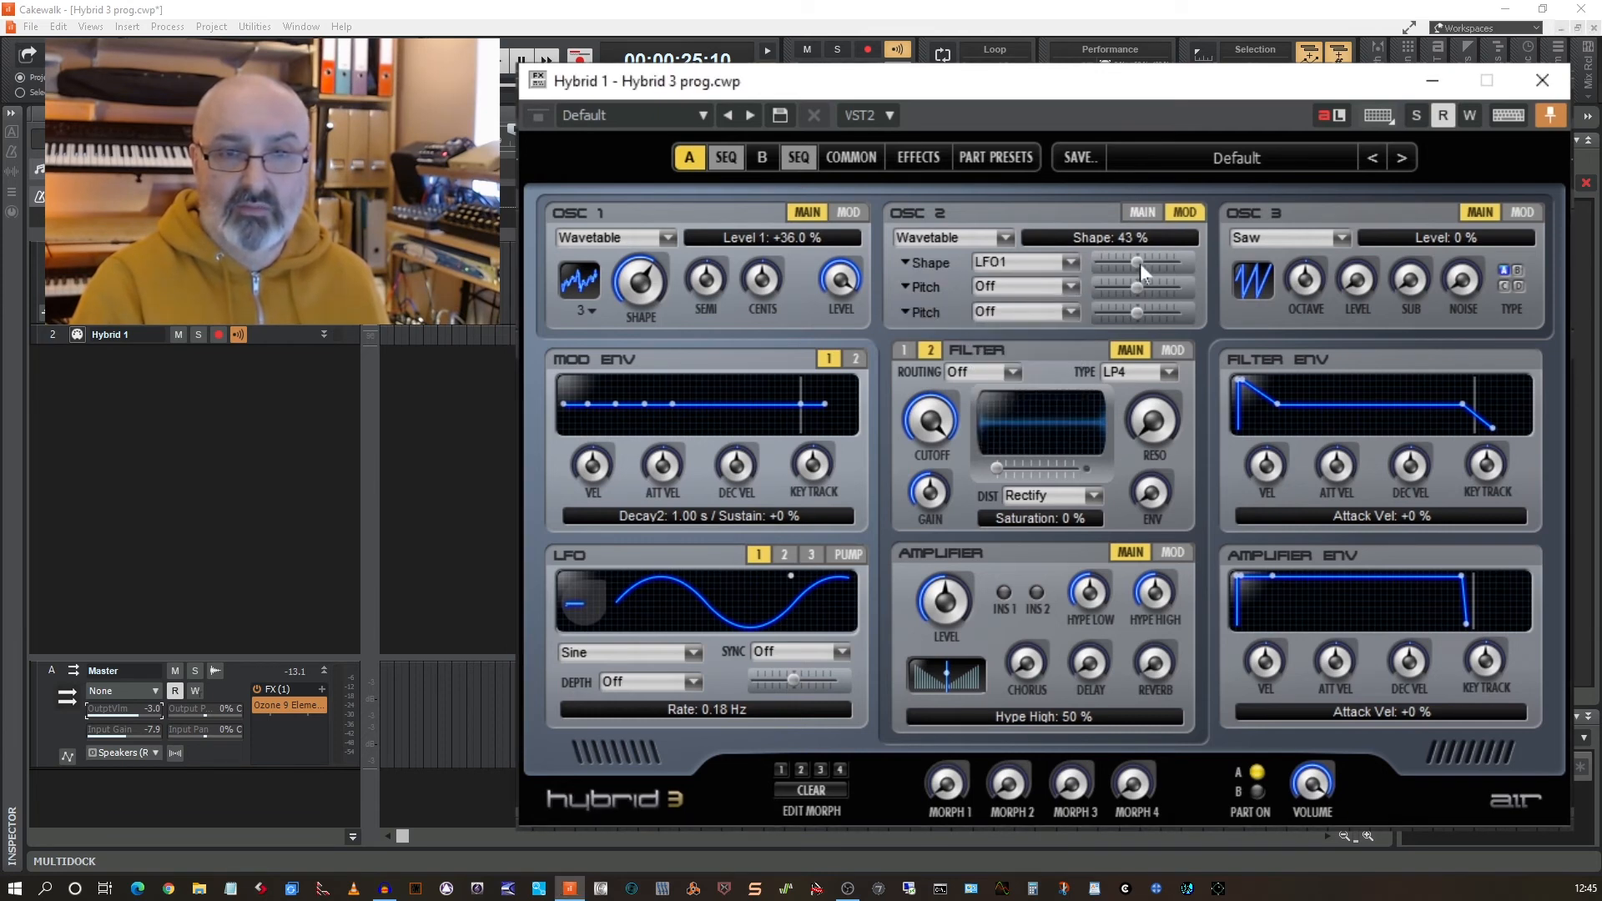
{"action": "scroll", "coordinate": [1140, 262], "scroll_direction": "up", "scroll_amount": 5}
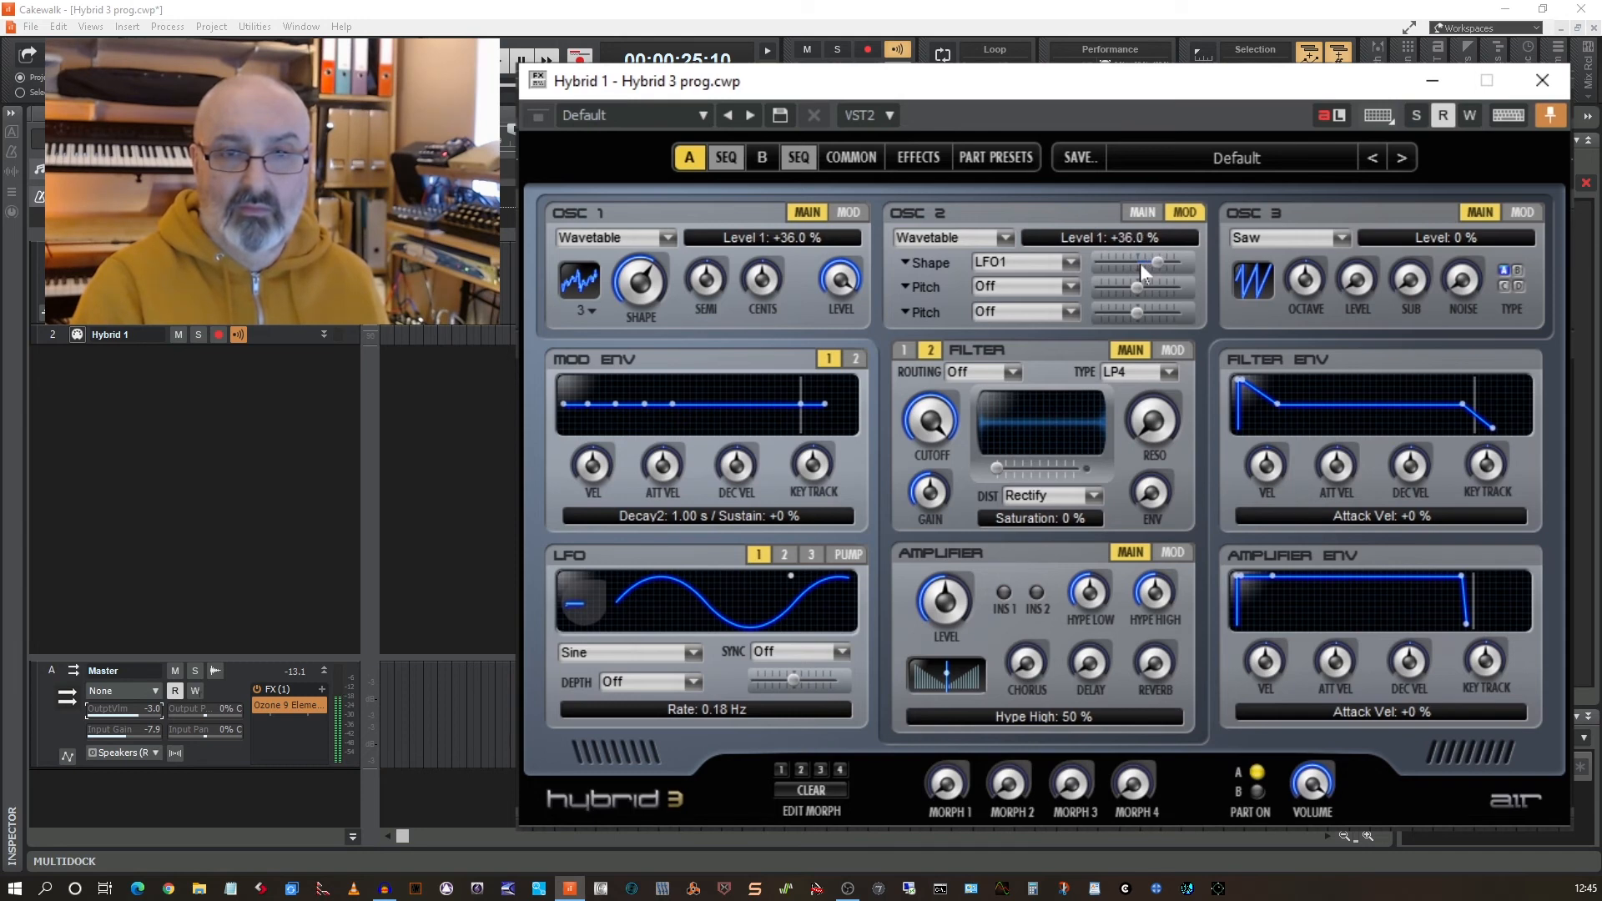
Try negative amounts of the LFO1 shape modulation on oscillator 2, then set its level to +100.0 %.
{"action": "scroll", "coordinate": [1140, 262], "scroll_direction": "down", "scroll_amount": 5}
{"action": "scroll", "coordinate": [1143, 274], "scroll_direction": "down", "scroll_amount": 2}
{"action": "scroll", "coordinate": [1135, 266], "scroll_direction": "down", "scroll_amount": 10}
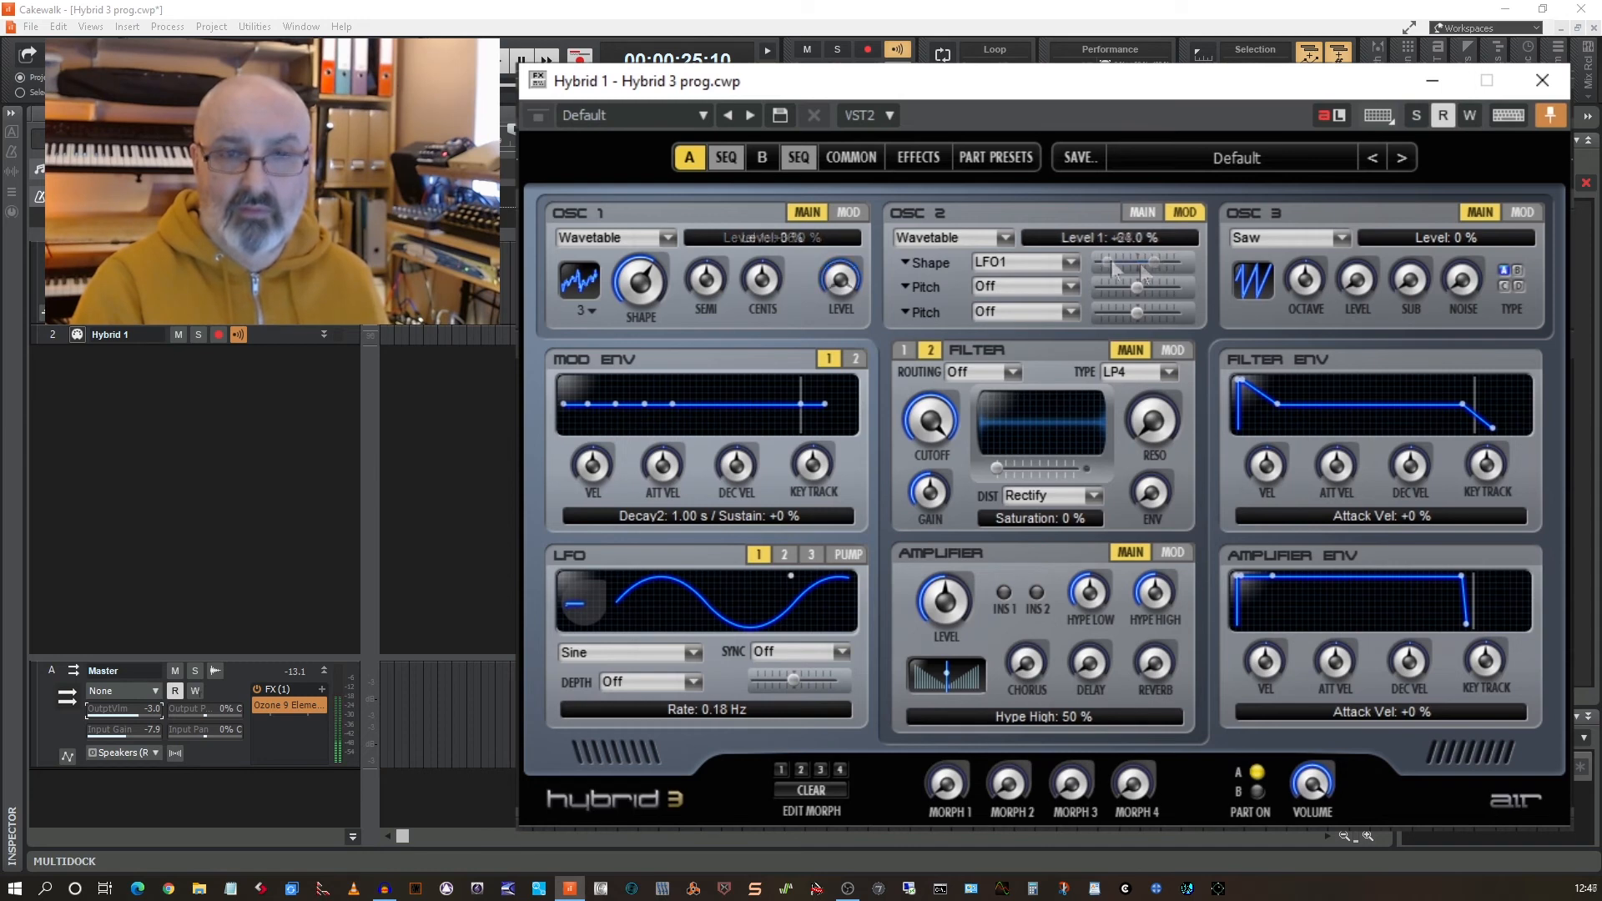
{"action": "left_click_drag", "start_coordinate": [1129, 263], "coordinate": [1120, 268]}
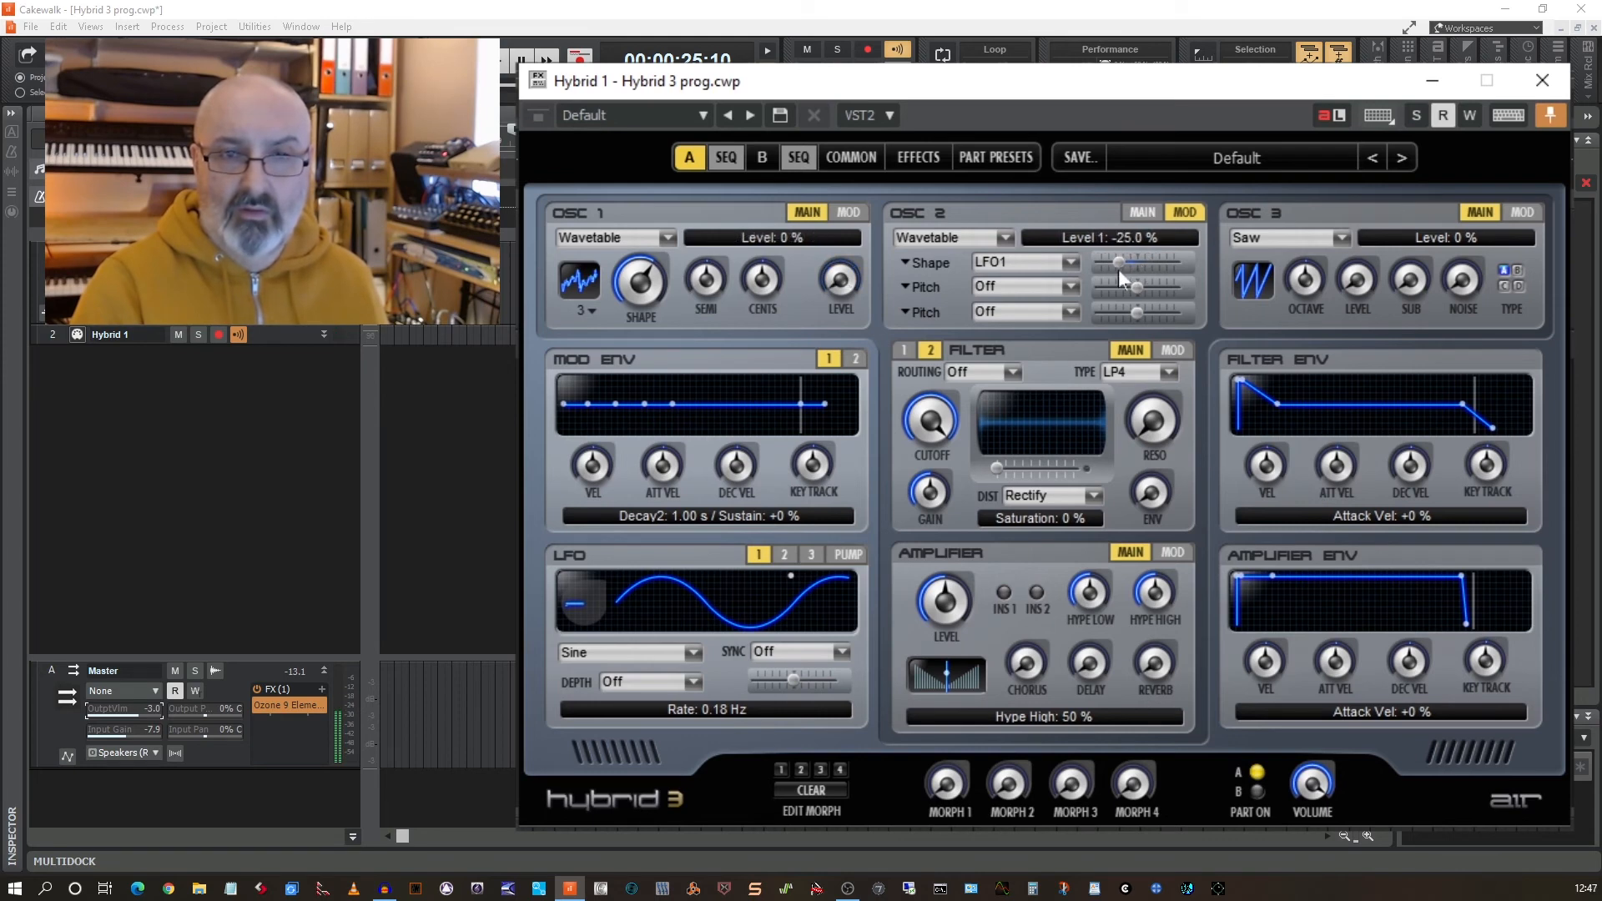
{"action": "left_click_drag", "start_coordinate": [1121, 276], "coordinate": [1138, 269]}
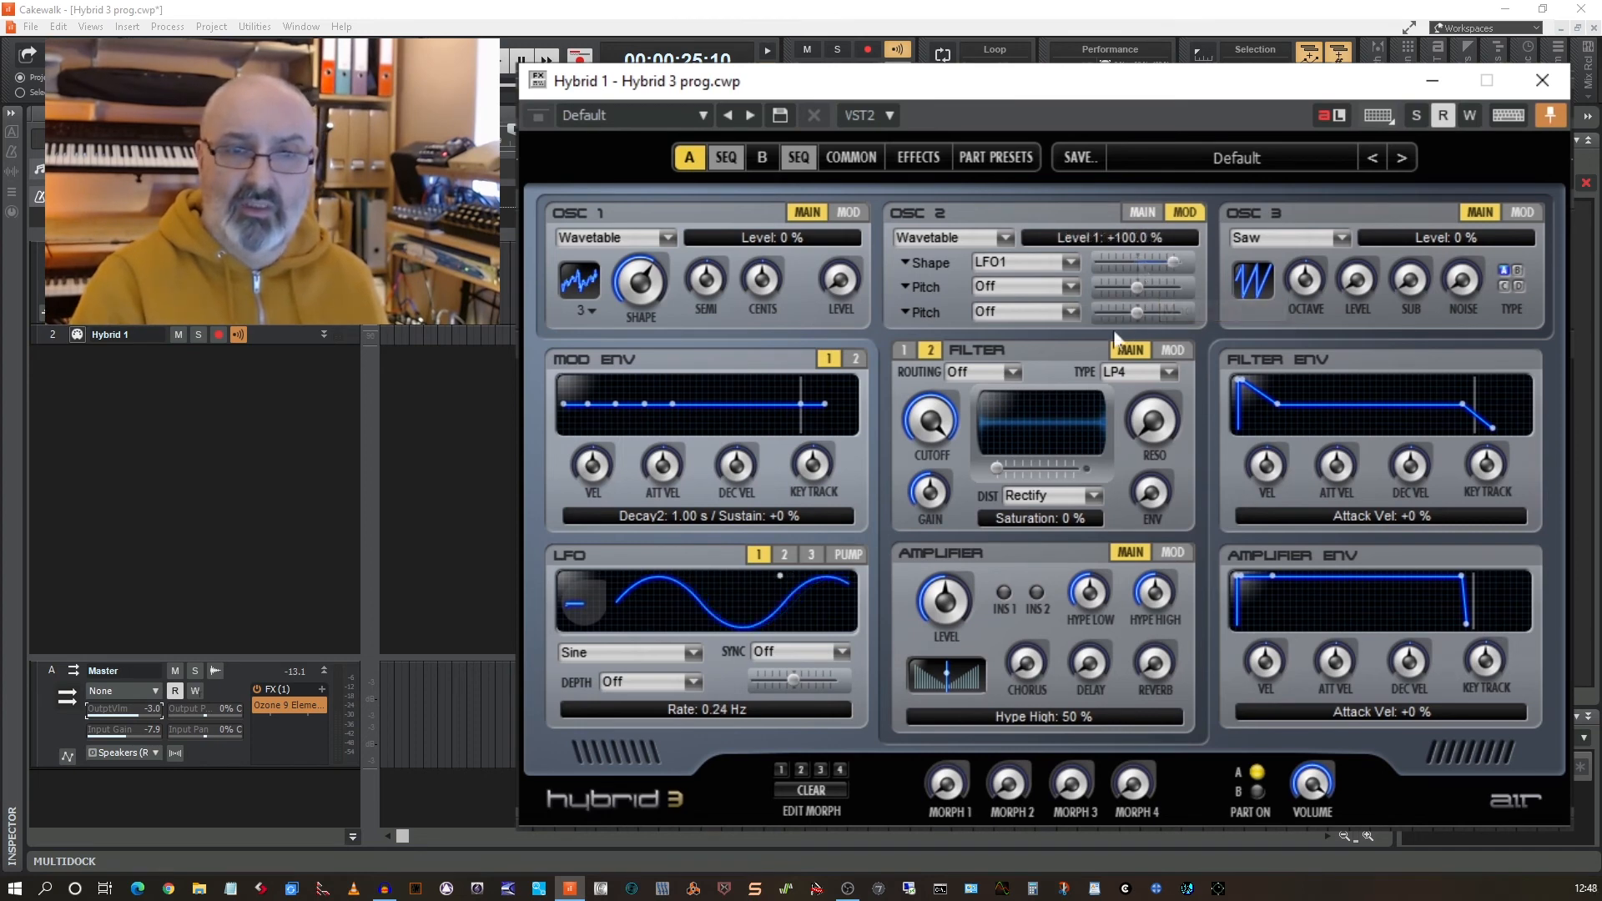
Modulate oscillator 2's pitch from LFO2 at a level of -16.0 % and set LFO 2's rate to 0.26 Hz.
{"action": "left_click", "coordinate": [1070, 287]}
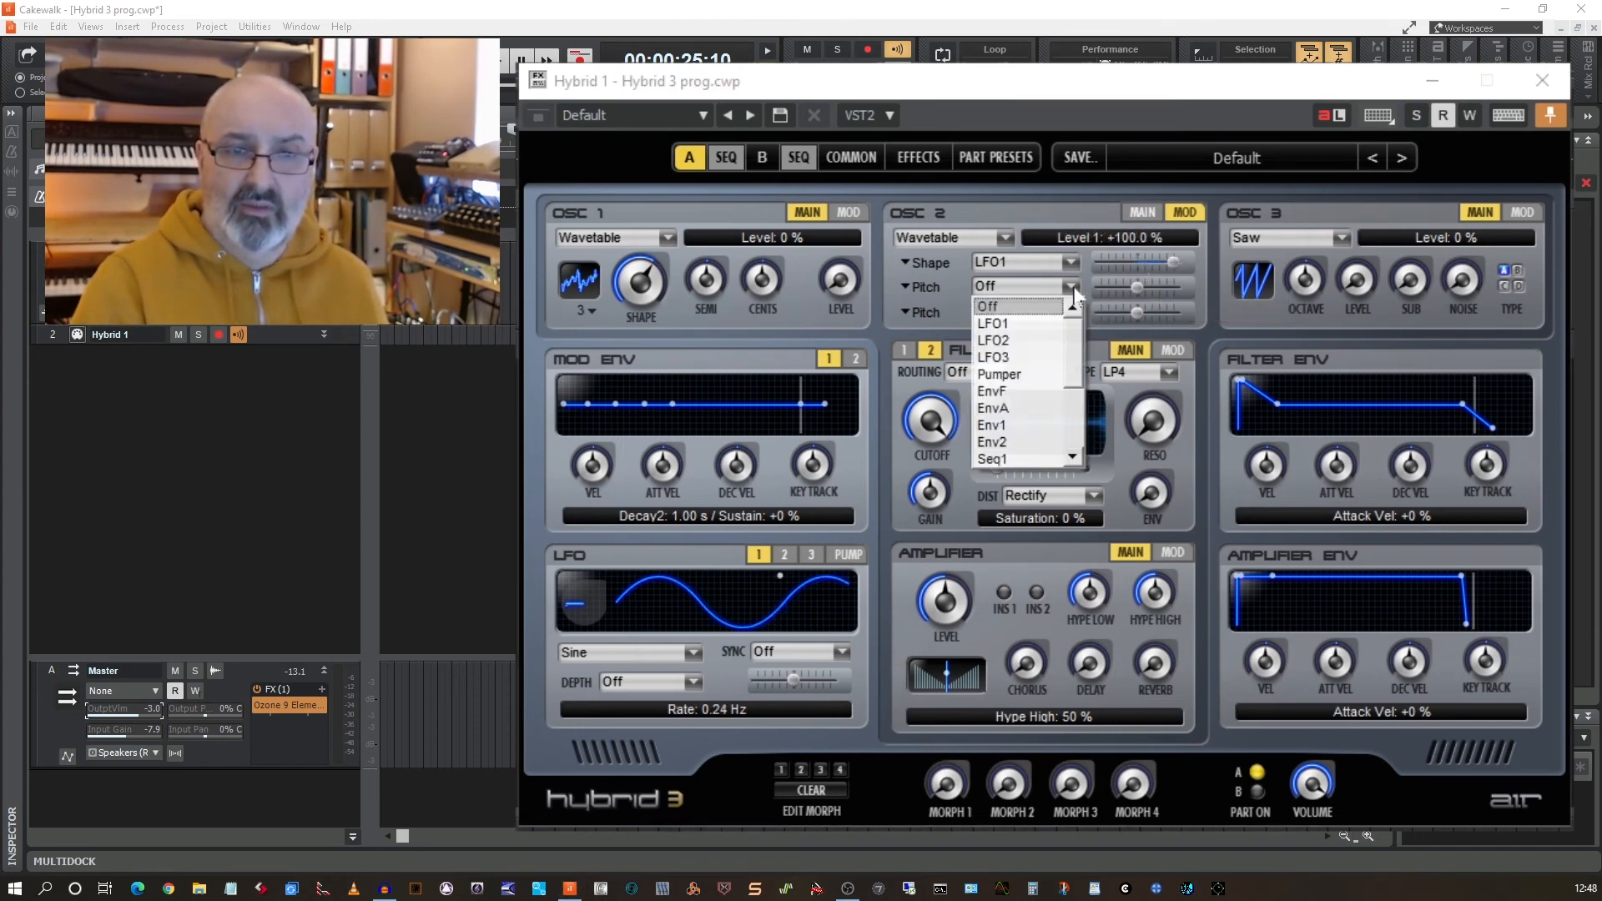
{"action": "left_click", "coordinate": [995, 345]}
{"action": "left_click", "coordinate": [784, 556]}
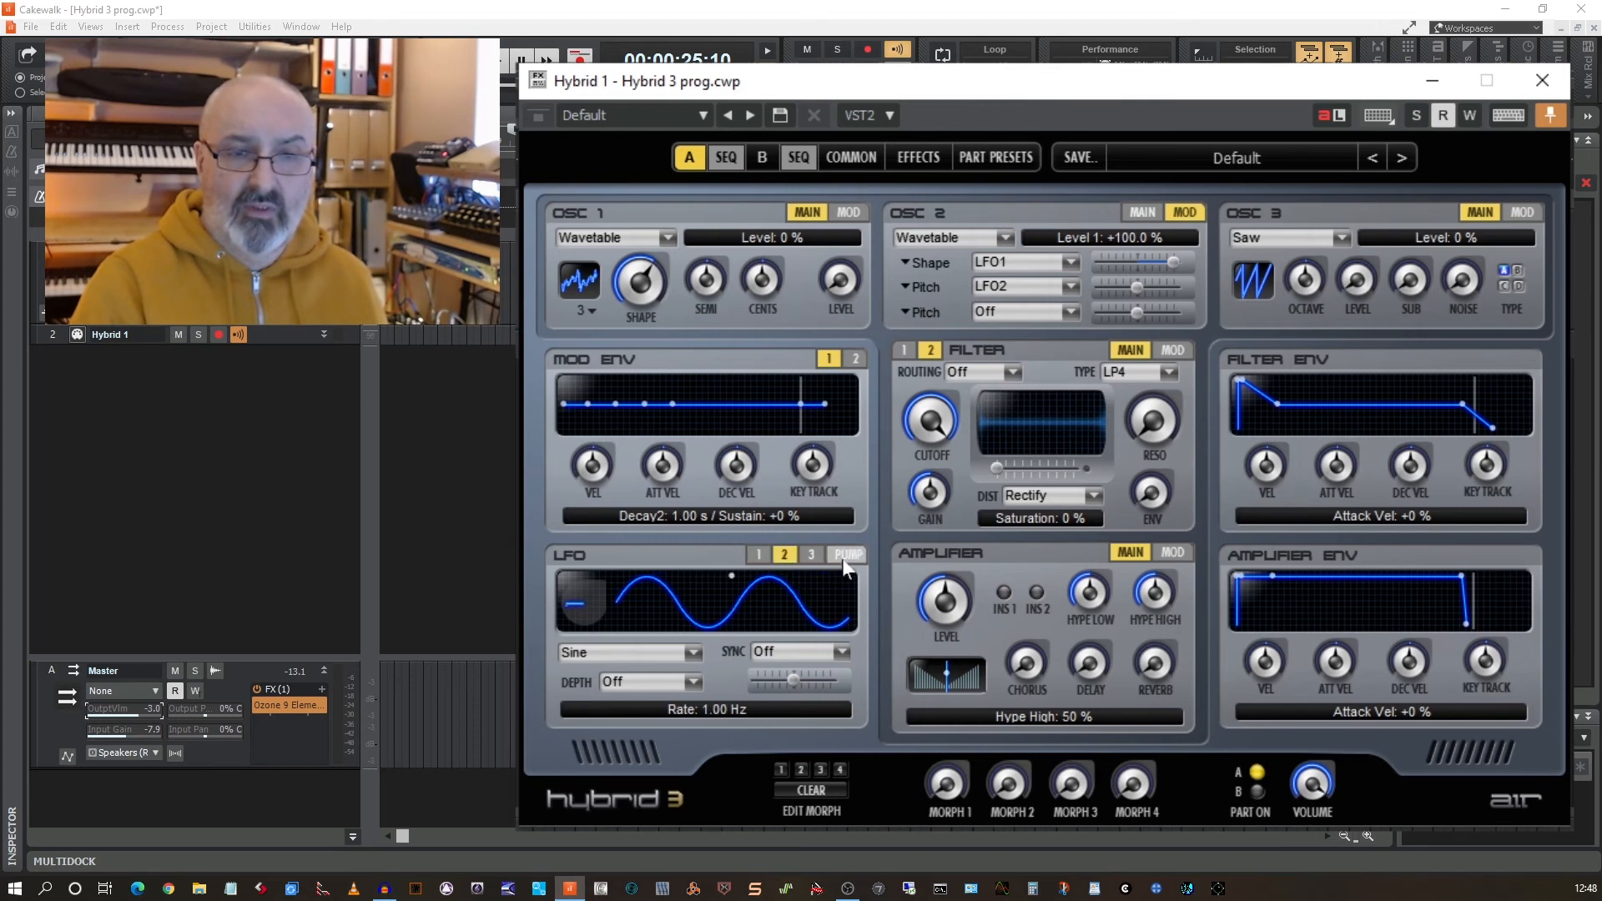
{"action": "left_click_drag", "start_coordinate": [761, 577], "coordinate": [778, 579]}
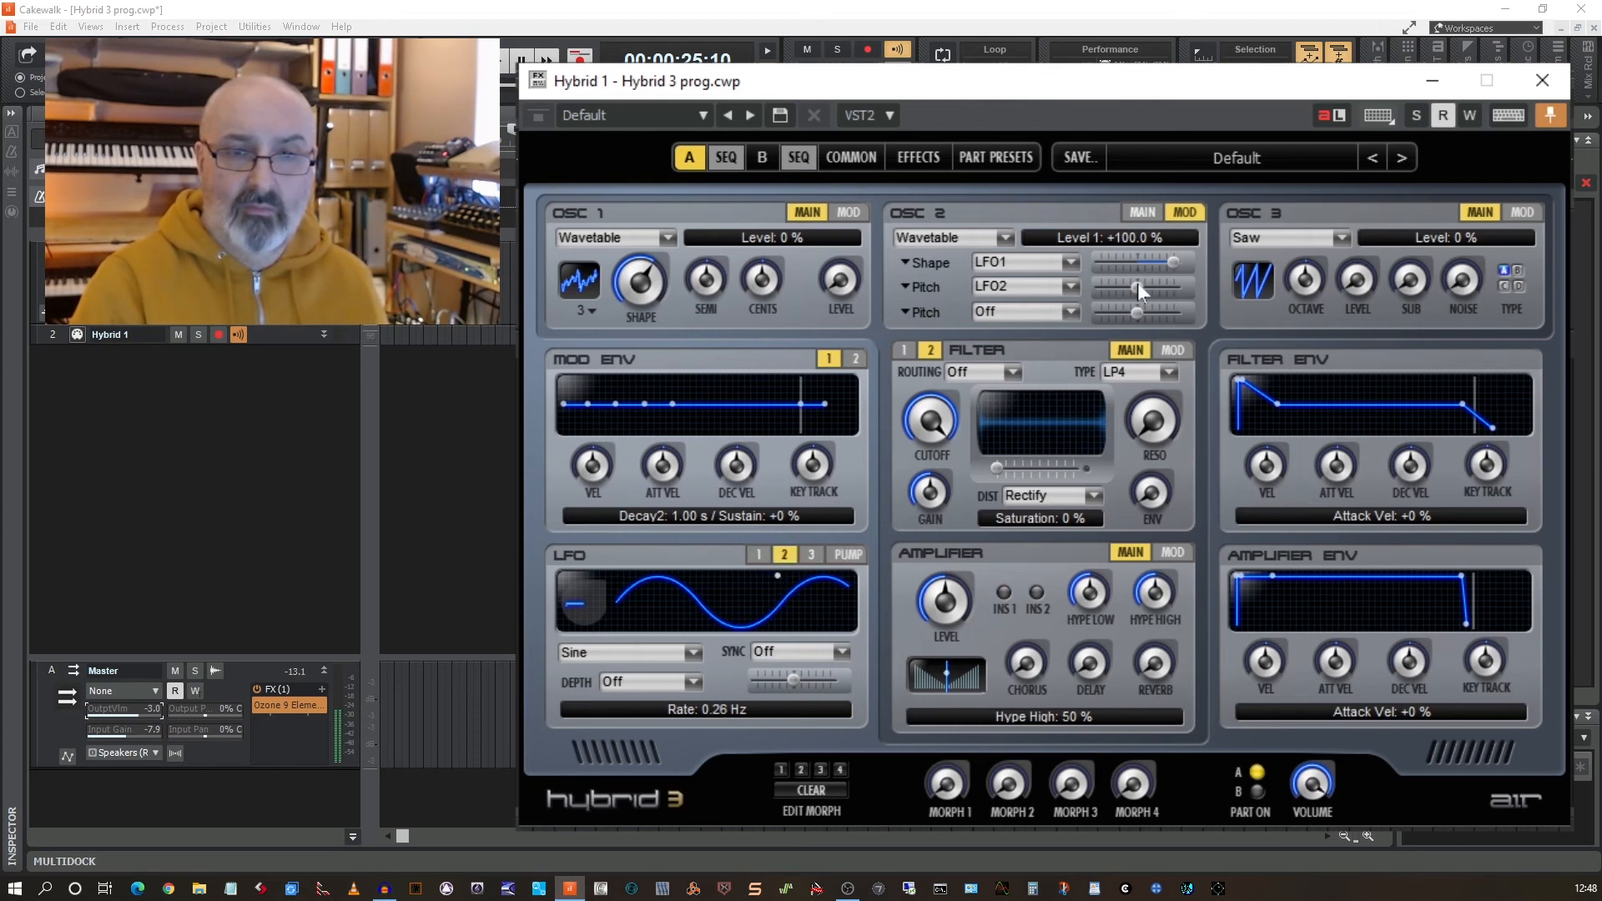
{"action": "left_click_drag", "start_coordinate": [1138, 283], "coordinate": [1129, 285]}
{"action": "left_click_drag", "start_coordinate": [1128, 283], "coordinate": [1123, 287]}
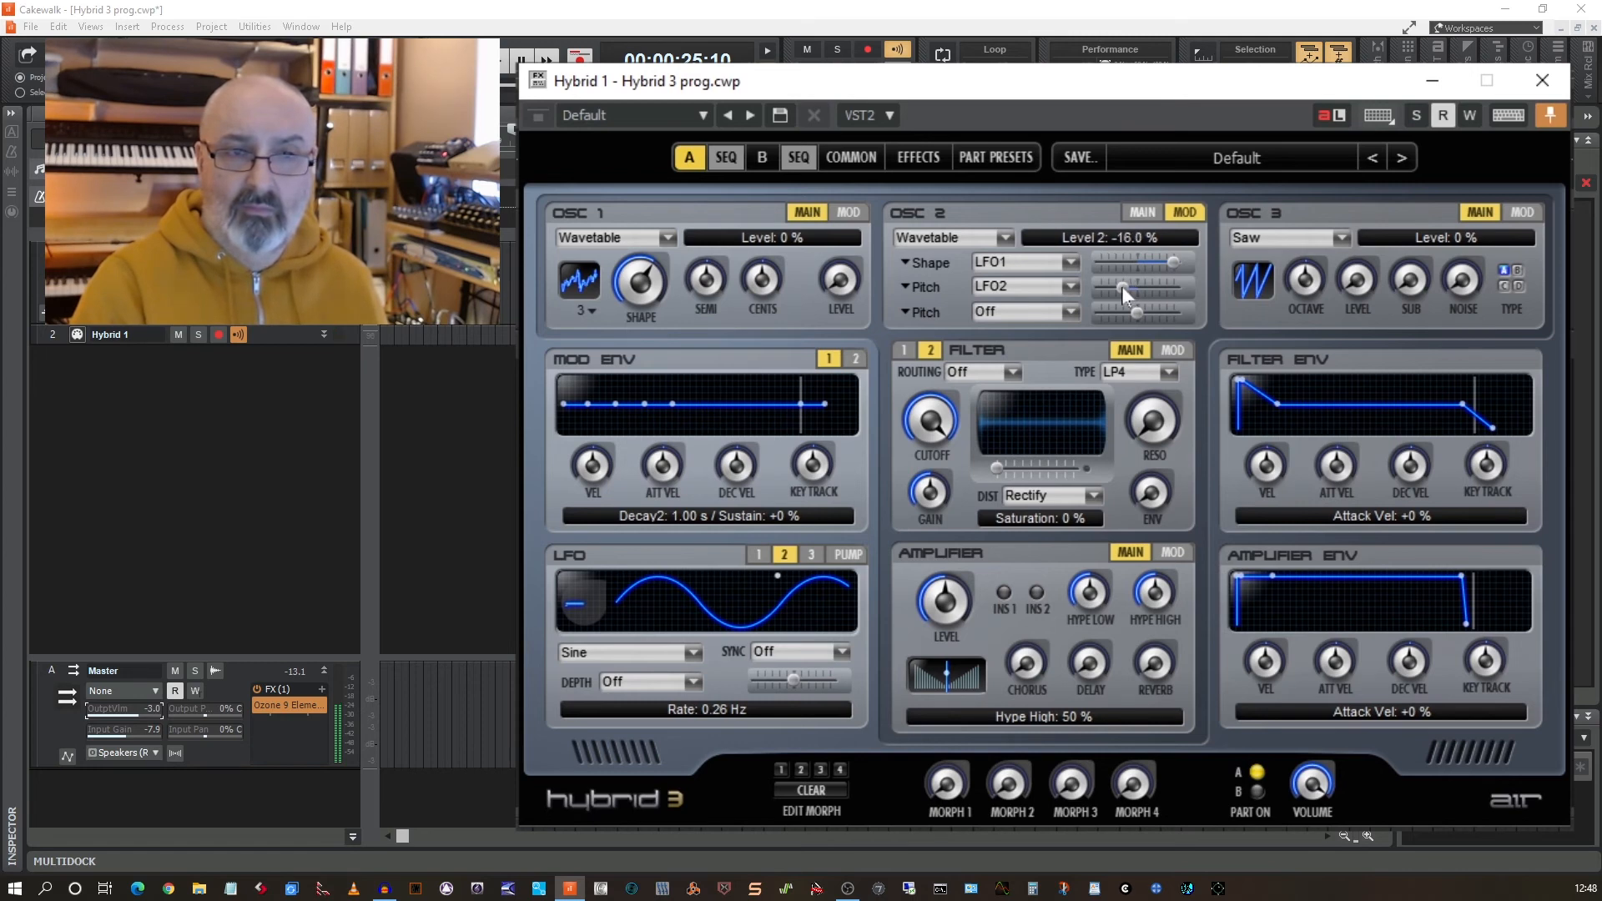
Set oscillator 1's level to 100 % and show its modulation assignments.
{"action": "left_click_drag", "start_coordinate": [843, 292], "coordinate": [843, 208]}
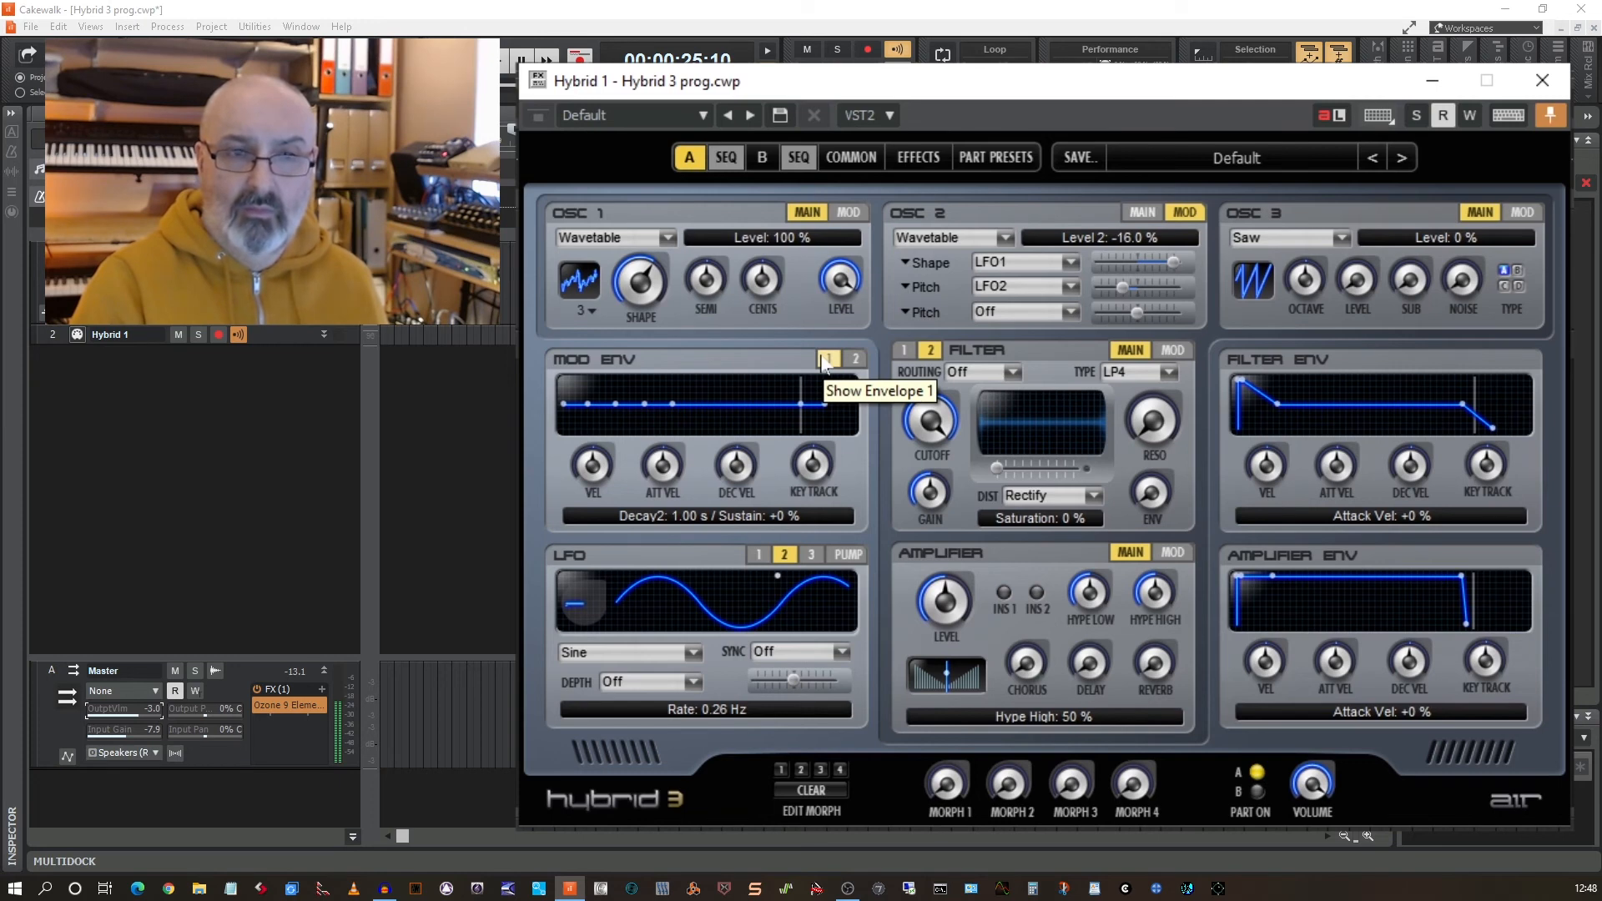
{"action": "left_click", "coordinate": [848, 212]}
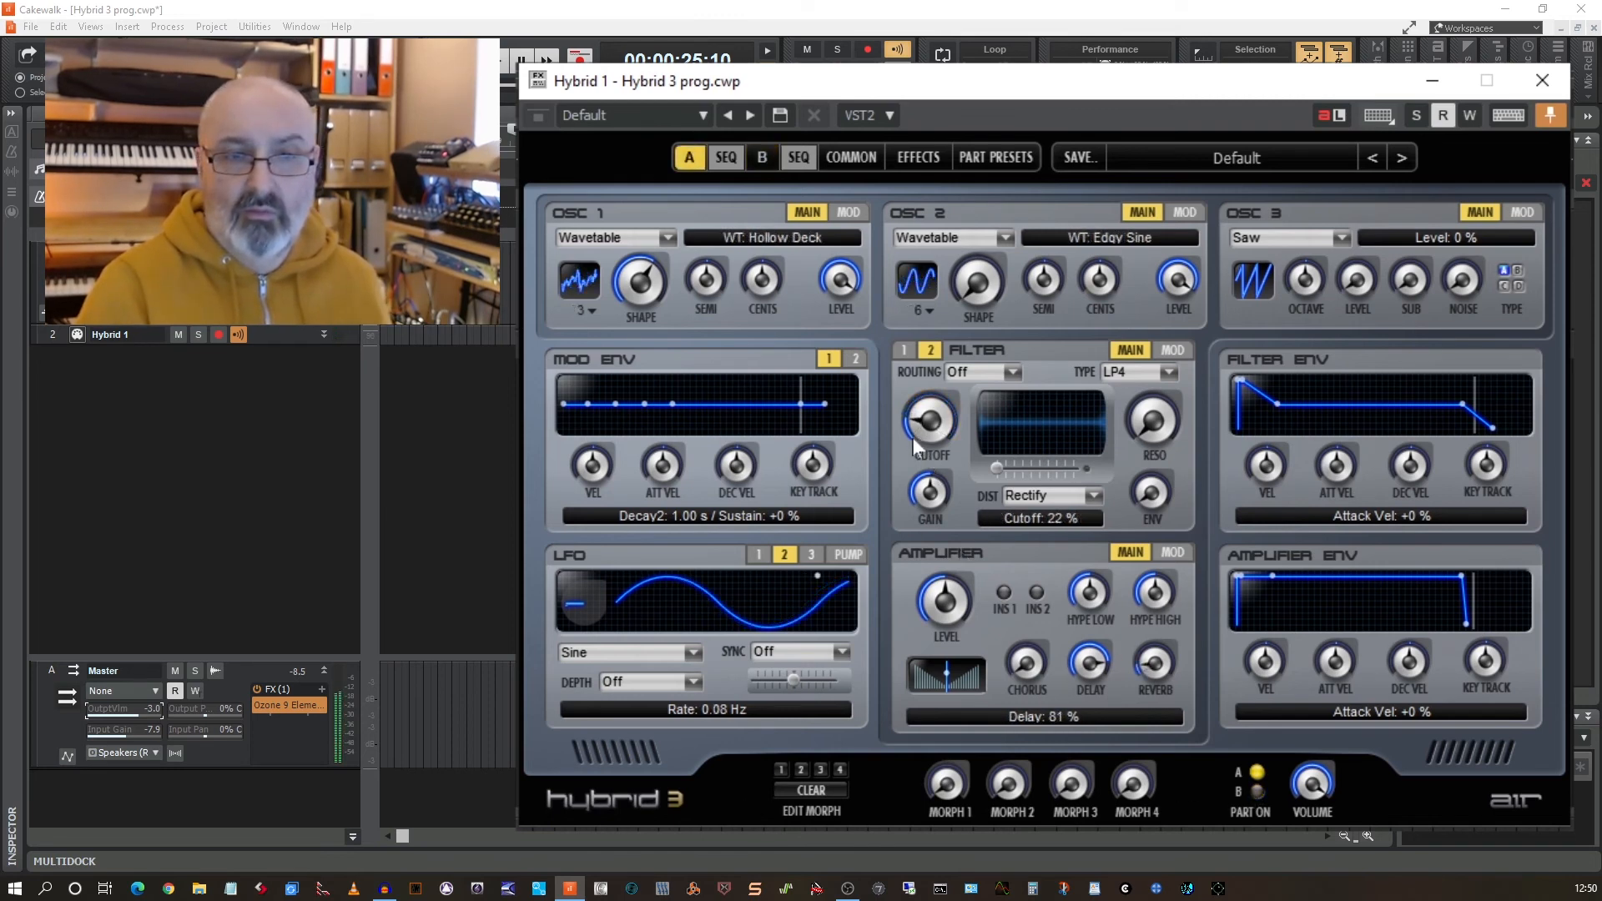
Lower the cutoff of part A's filter 2 and set filter 1's cutoff to 70 %.
{"action": "left_click_drag", "start_coordinate": [913, 437], "coordinate": [913, 444]}
{"action": "left_click", "coordinate": [904, 349]}
{"action": "left_click_drag", "start_coordinate": [927, 422], "coordinate": [913, 493]}
Set part A's filter 1 to type LP3 with an adjusted cutoff, and show its modulation assignments.
{"action": "left_click", "coordinate": [1169, 372]}
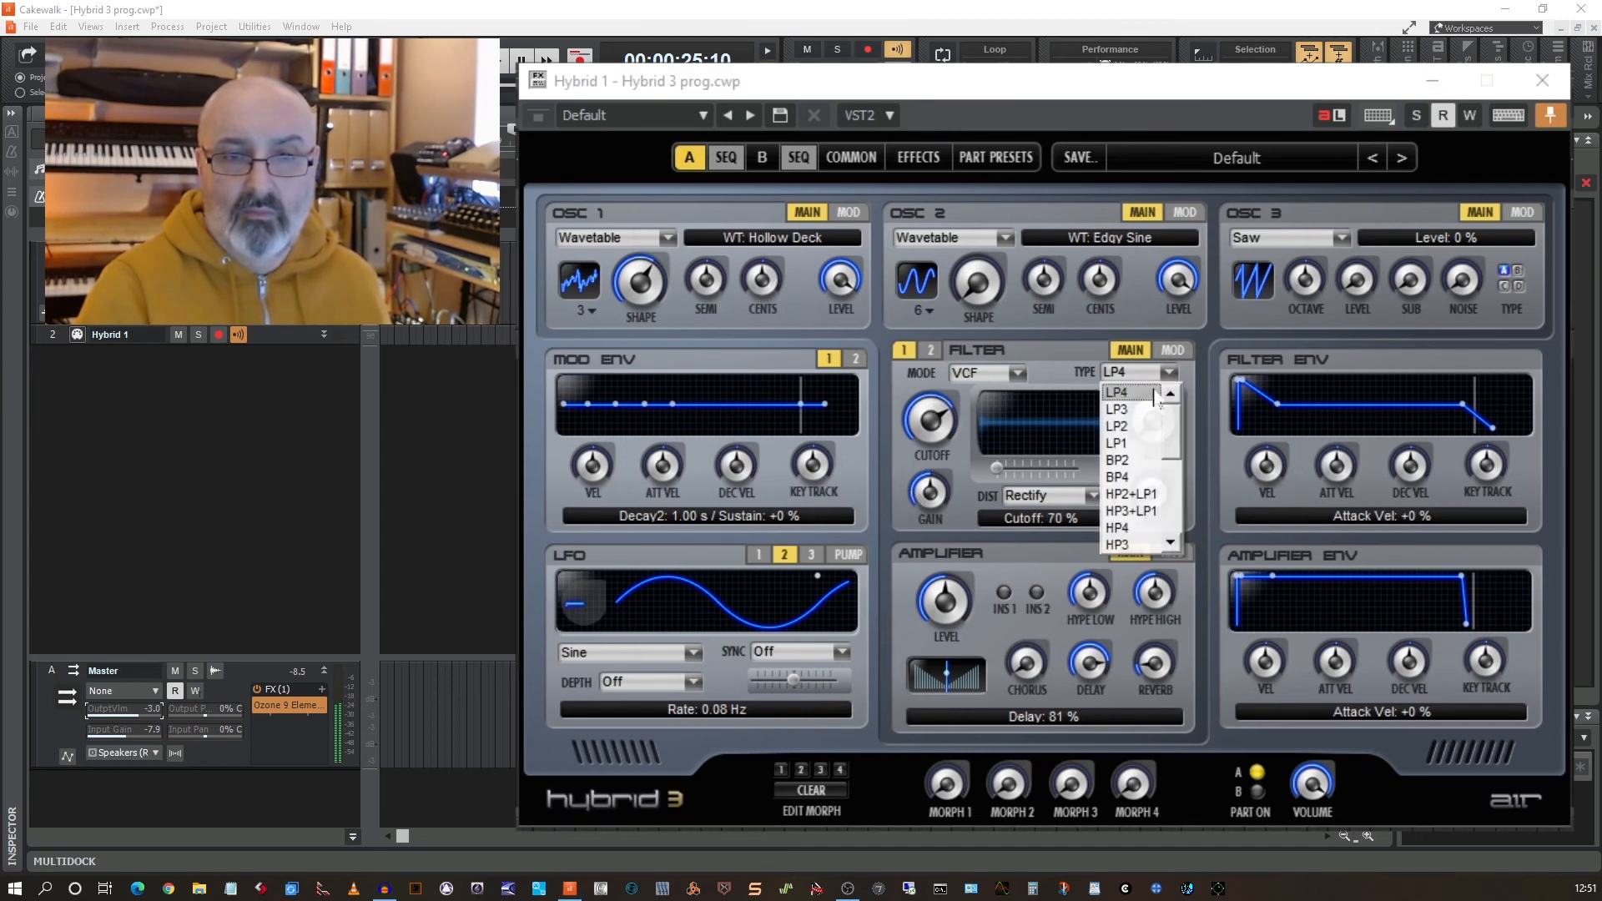
{"action": "left_click", "coordinate": [1123, 409]}
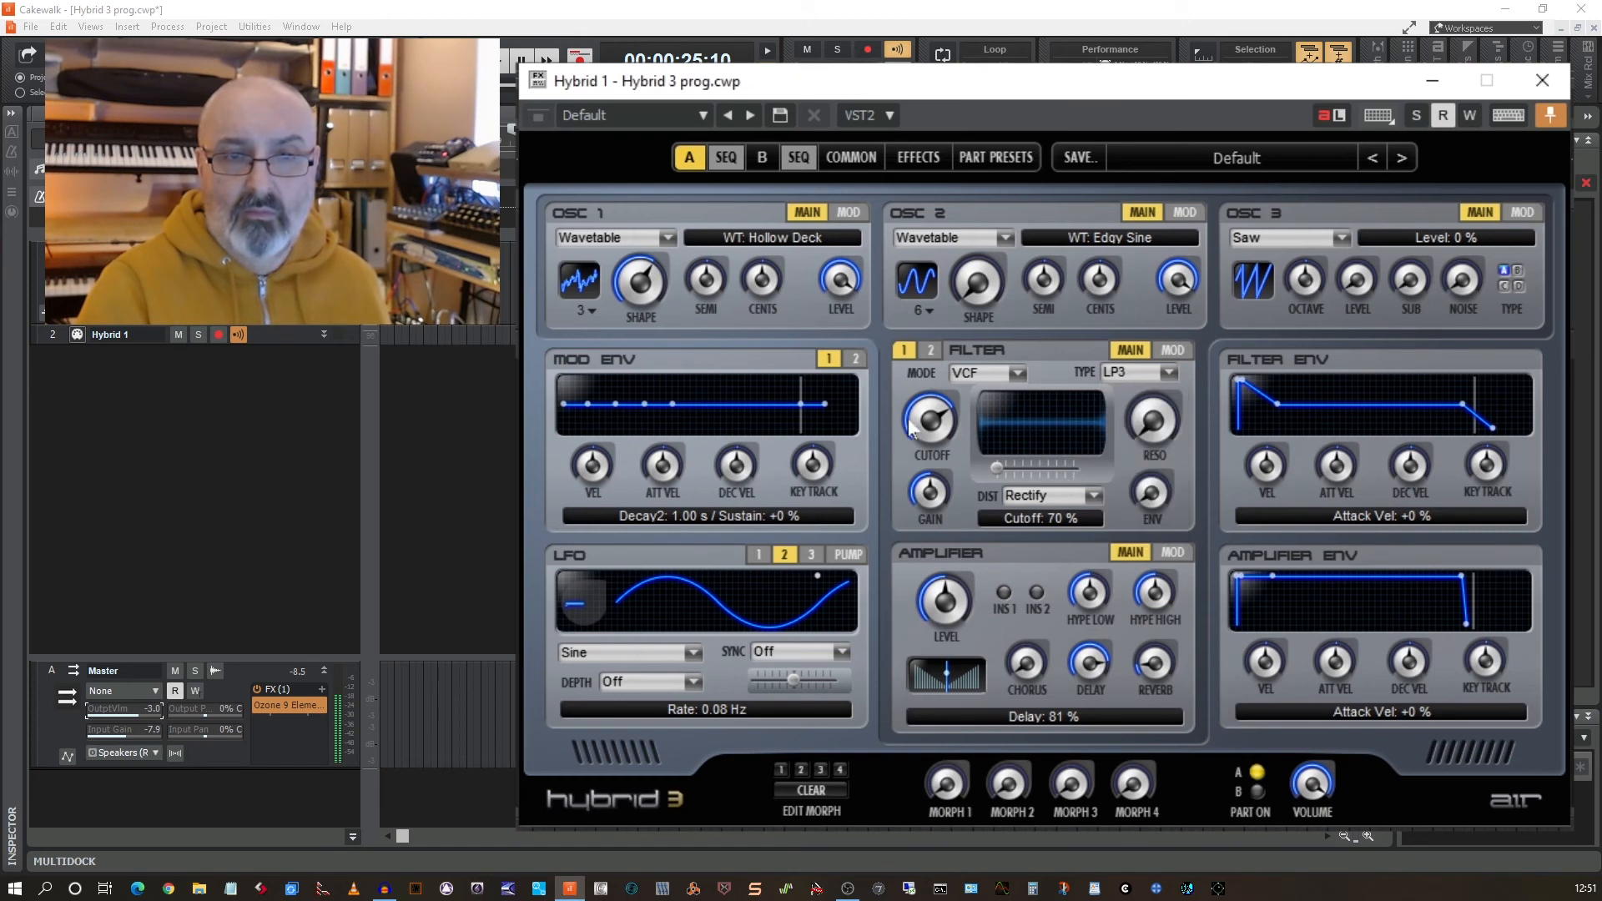
{"action": "left_click_drag", "start_coordinate": [910, 428], "coordinate": [921, 434]}
{"action": "left_click_drag", "start_coordinate": [935, 438], "coordinate": [927, 425]}
{"action": "left_click", "coordinate": [1172, 351]}
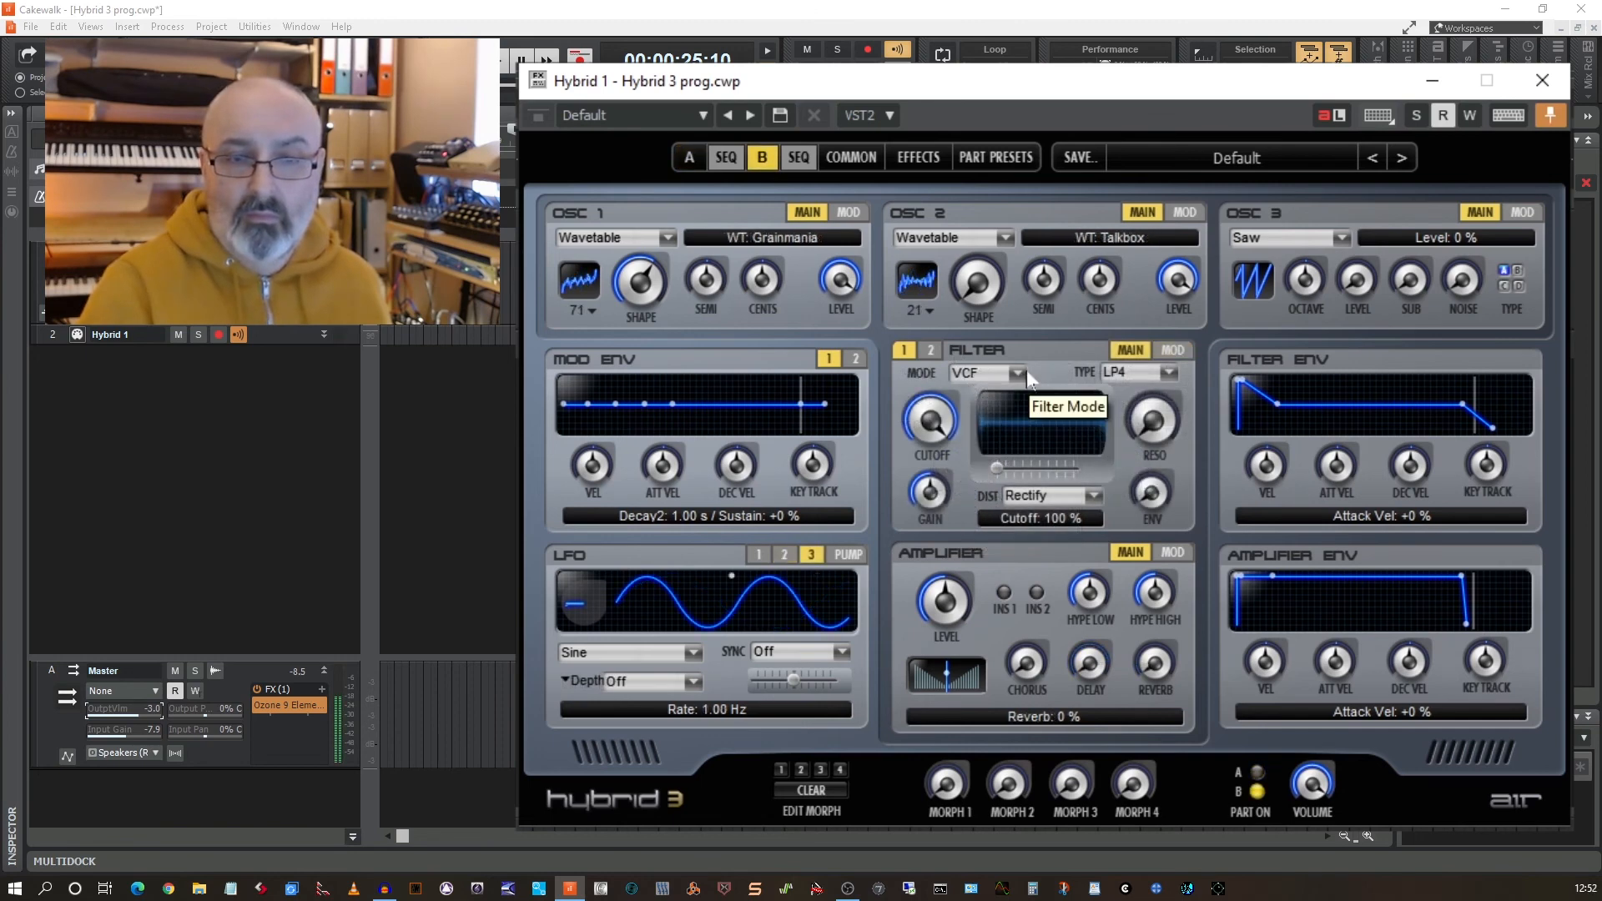
In part B, set the amplifier's reverb to 26 % and filter 1's cutoff to 71 %.
{"action": "left_click_drag", "start_coordinate": [1154, 663], "coordinate": [1099, 579]}
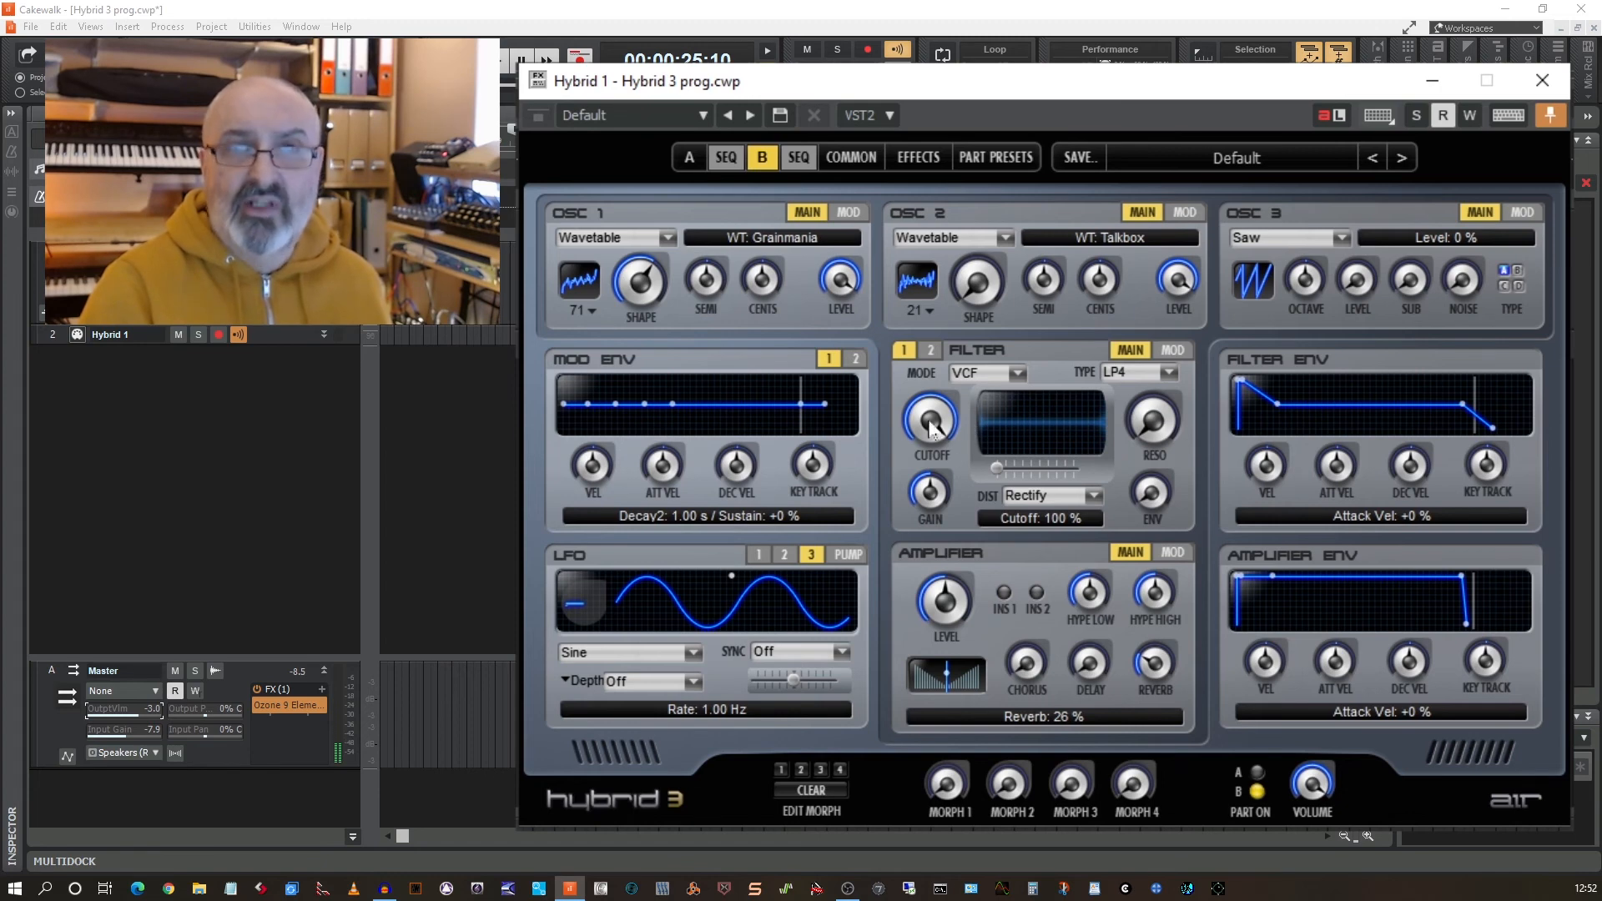
{"action": "left_click_drag", "start_coordinate": [933, 430], "coordinate": [938, 503]}
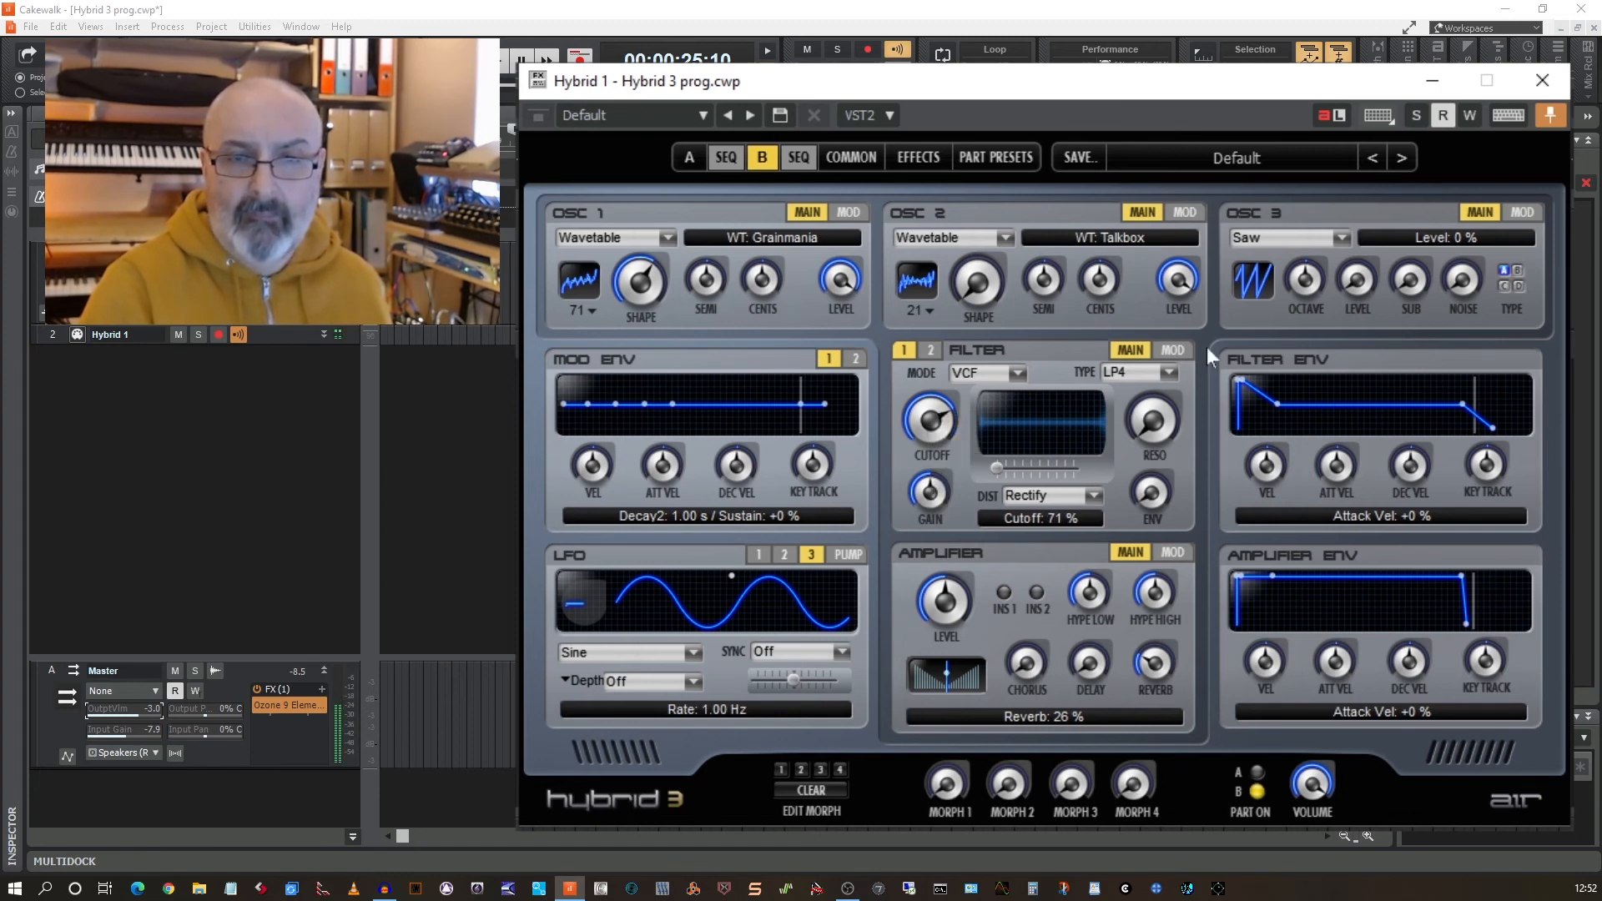
Modulate the cutoff of part B's filter 1 from LFO2 with a positive modulation level.
{"action": "left_click", "coordinate": [1172, 349]}
{"action": "left_click", "coordinate": [1062, 374]}
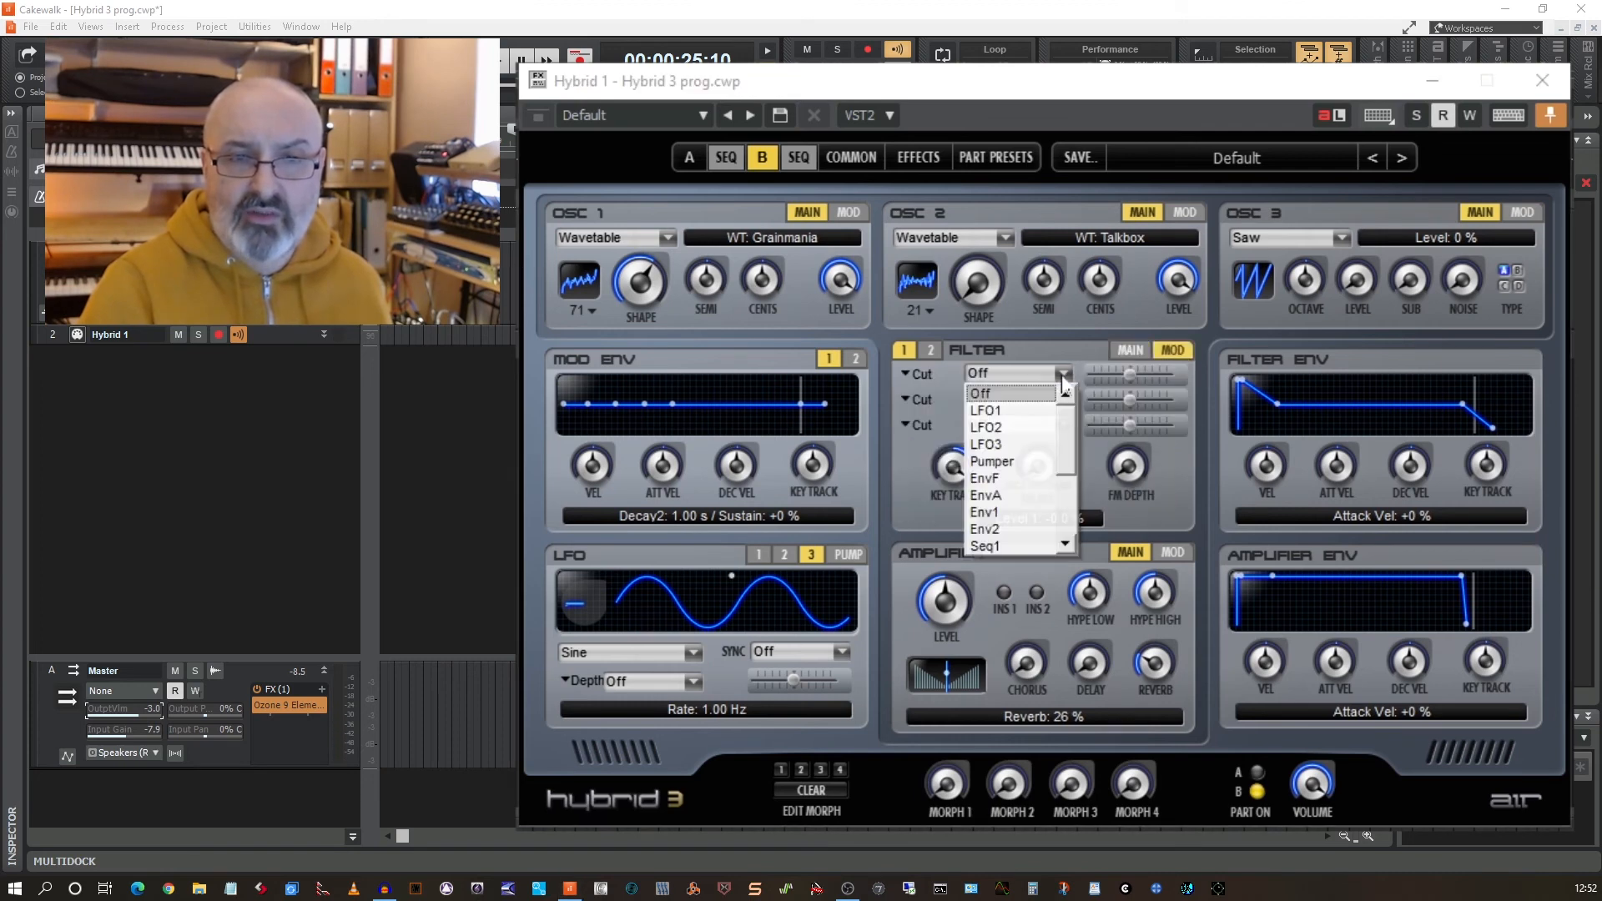
{"action": "left_click", "coordinate": [1009, 429]}
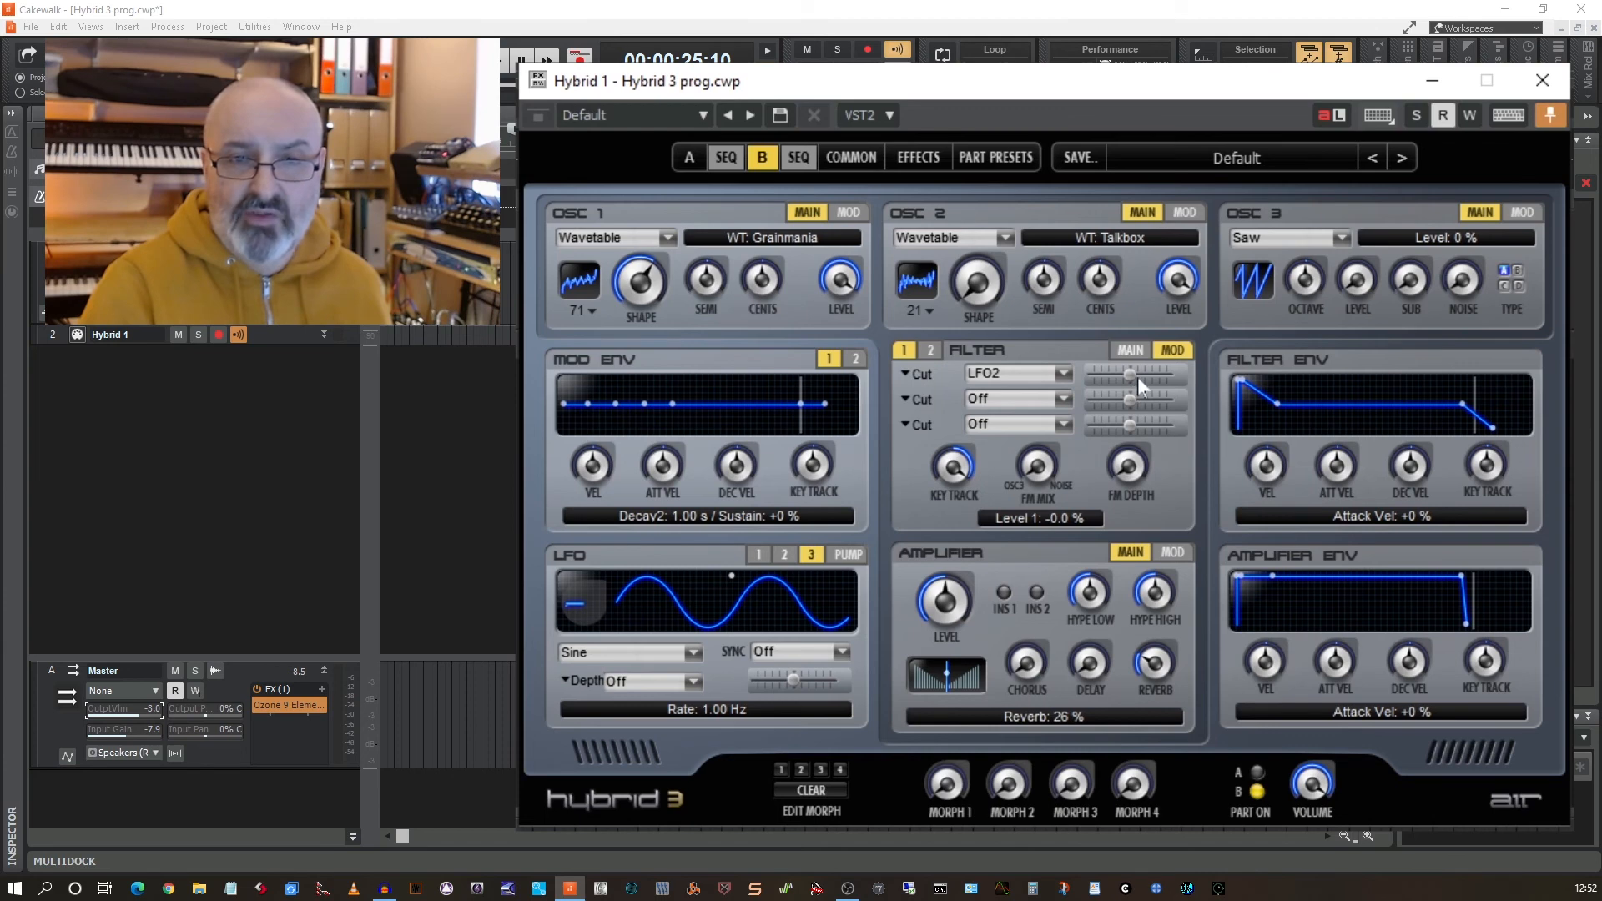
{"action": "left_click_drag", "start_coordinate": [1135, 377], "coordinate": [1148, 375]}
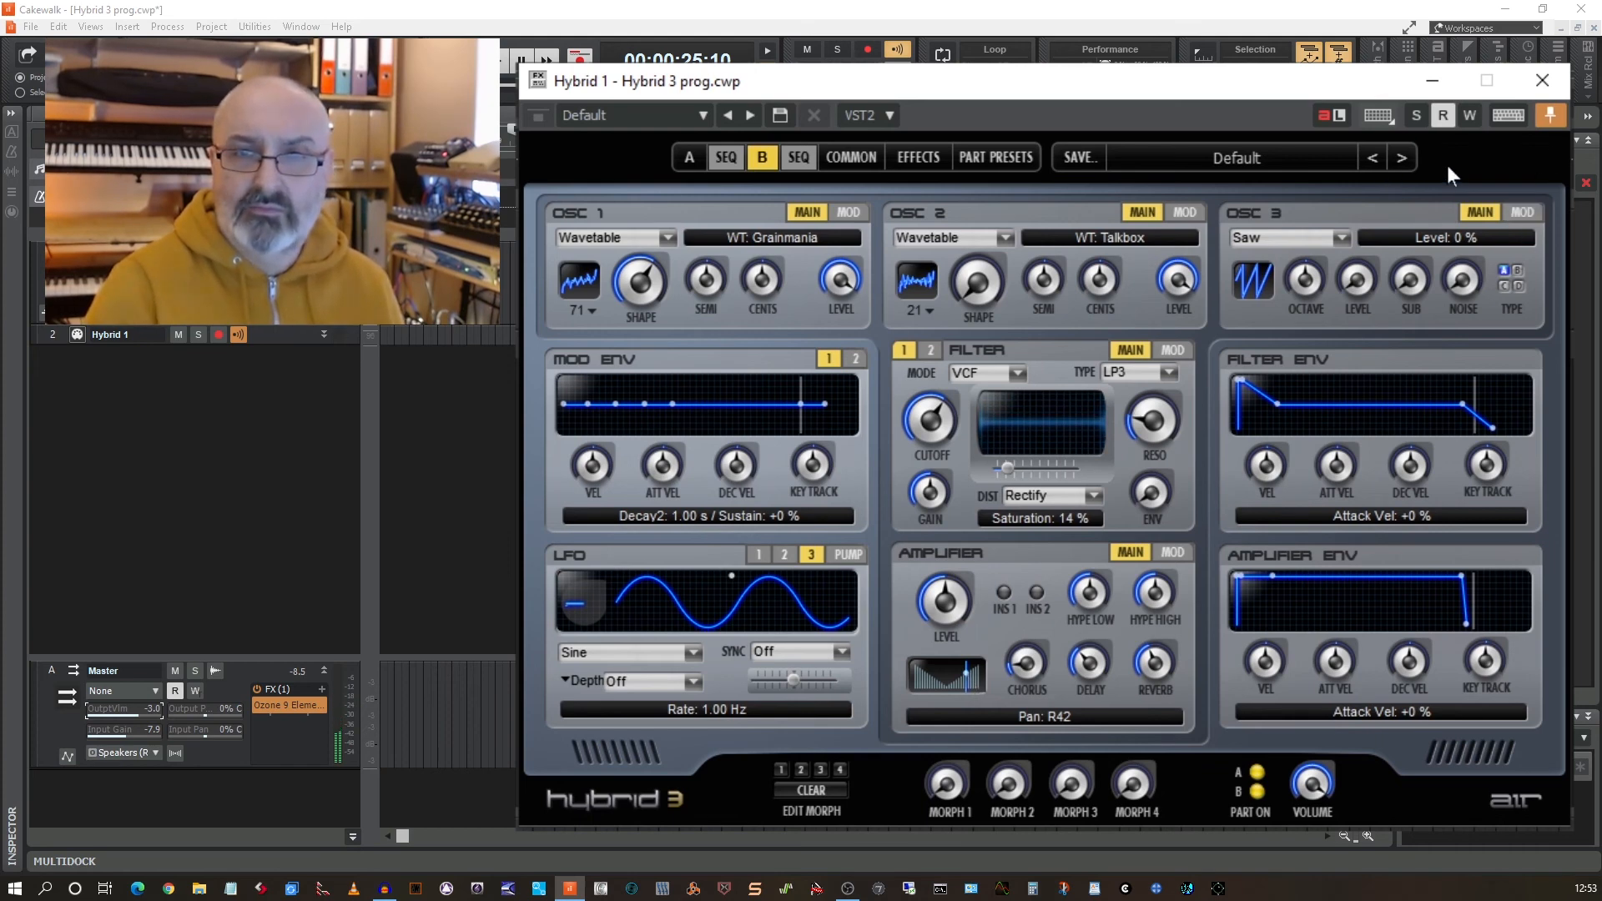
{"action": "left_click", "coordinate": [1530, 215]}
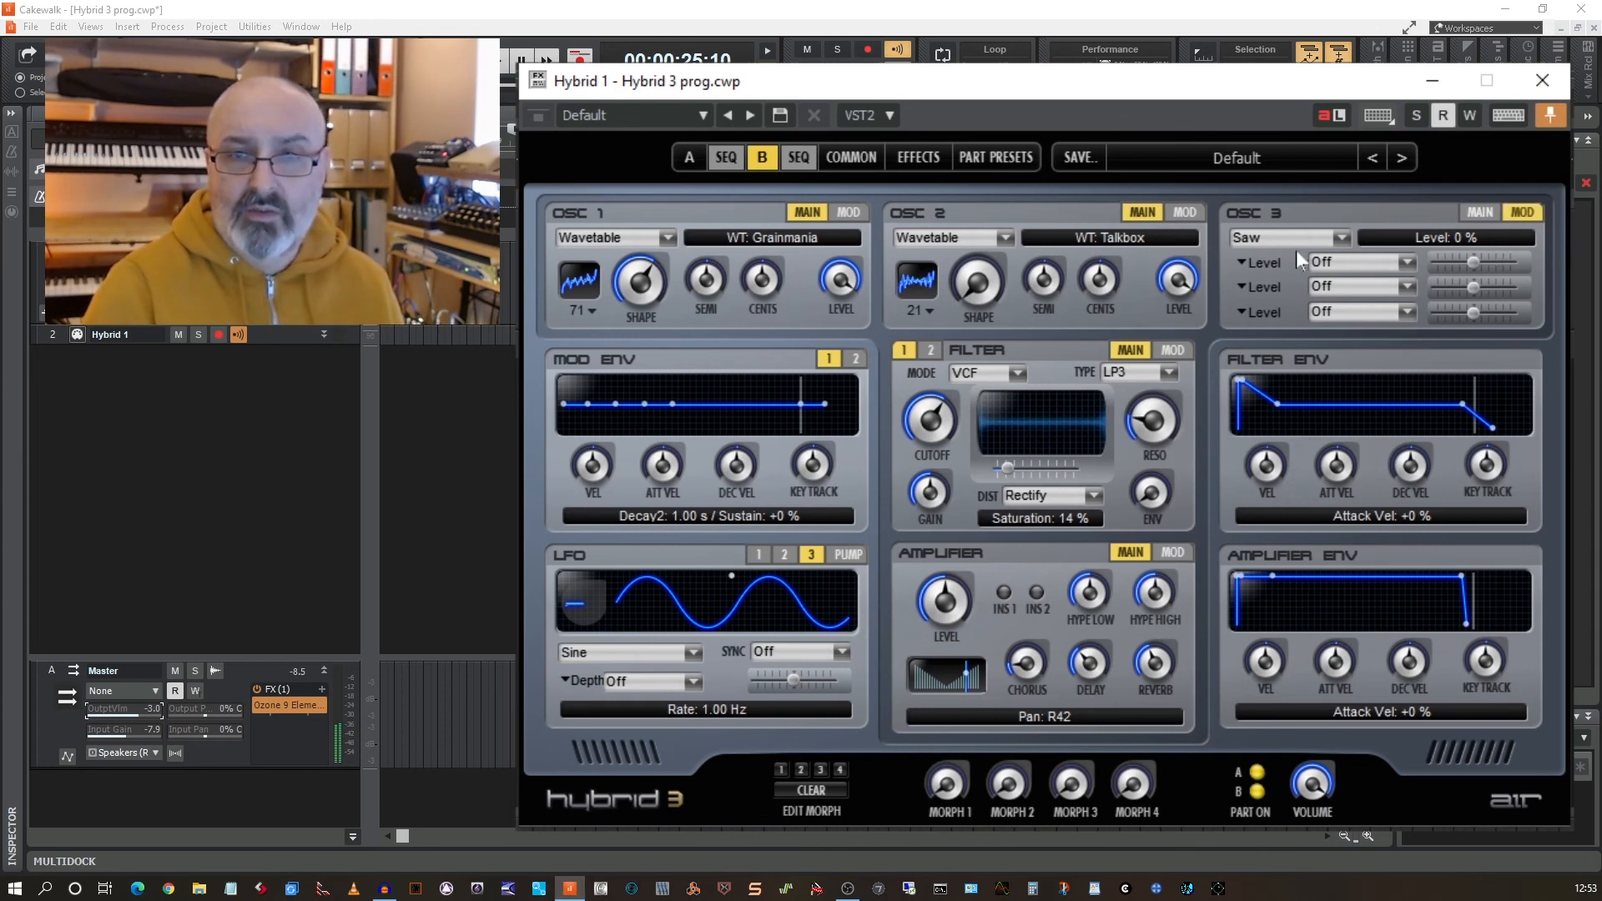
{"action": "left_click", "coordinate": [1482, 214]}
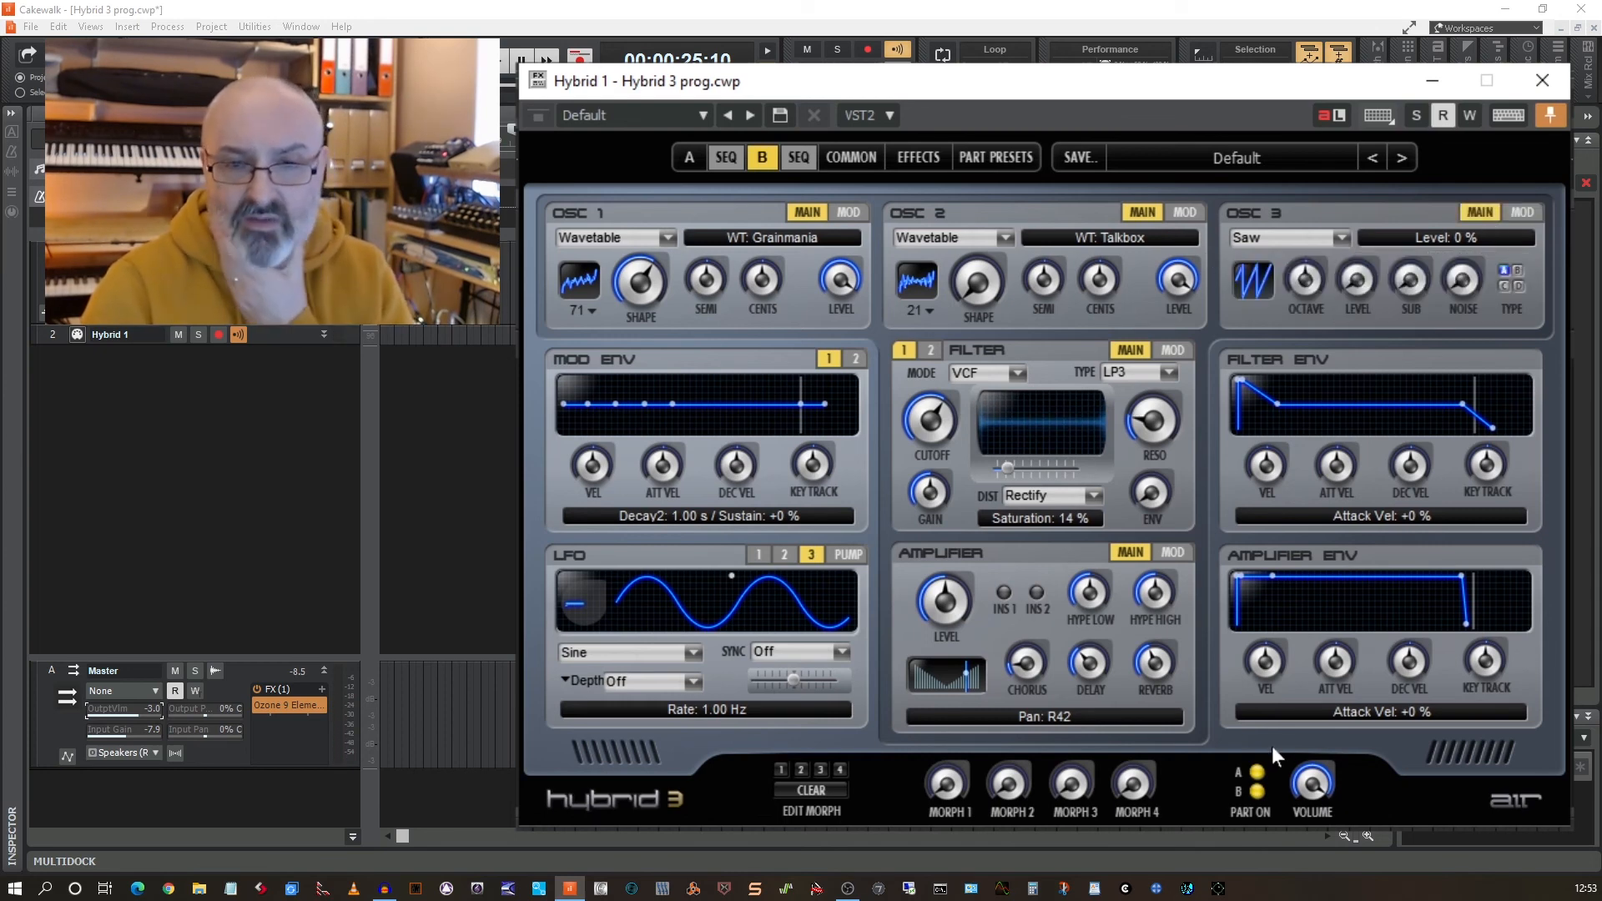
In part A, switch oscillator 3 to the Tri waveform and open the source choices for its first level modulation.
{"action": "left_click", "coordinate": [684, 158]}
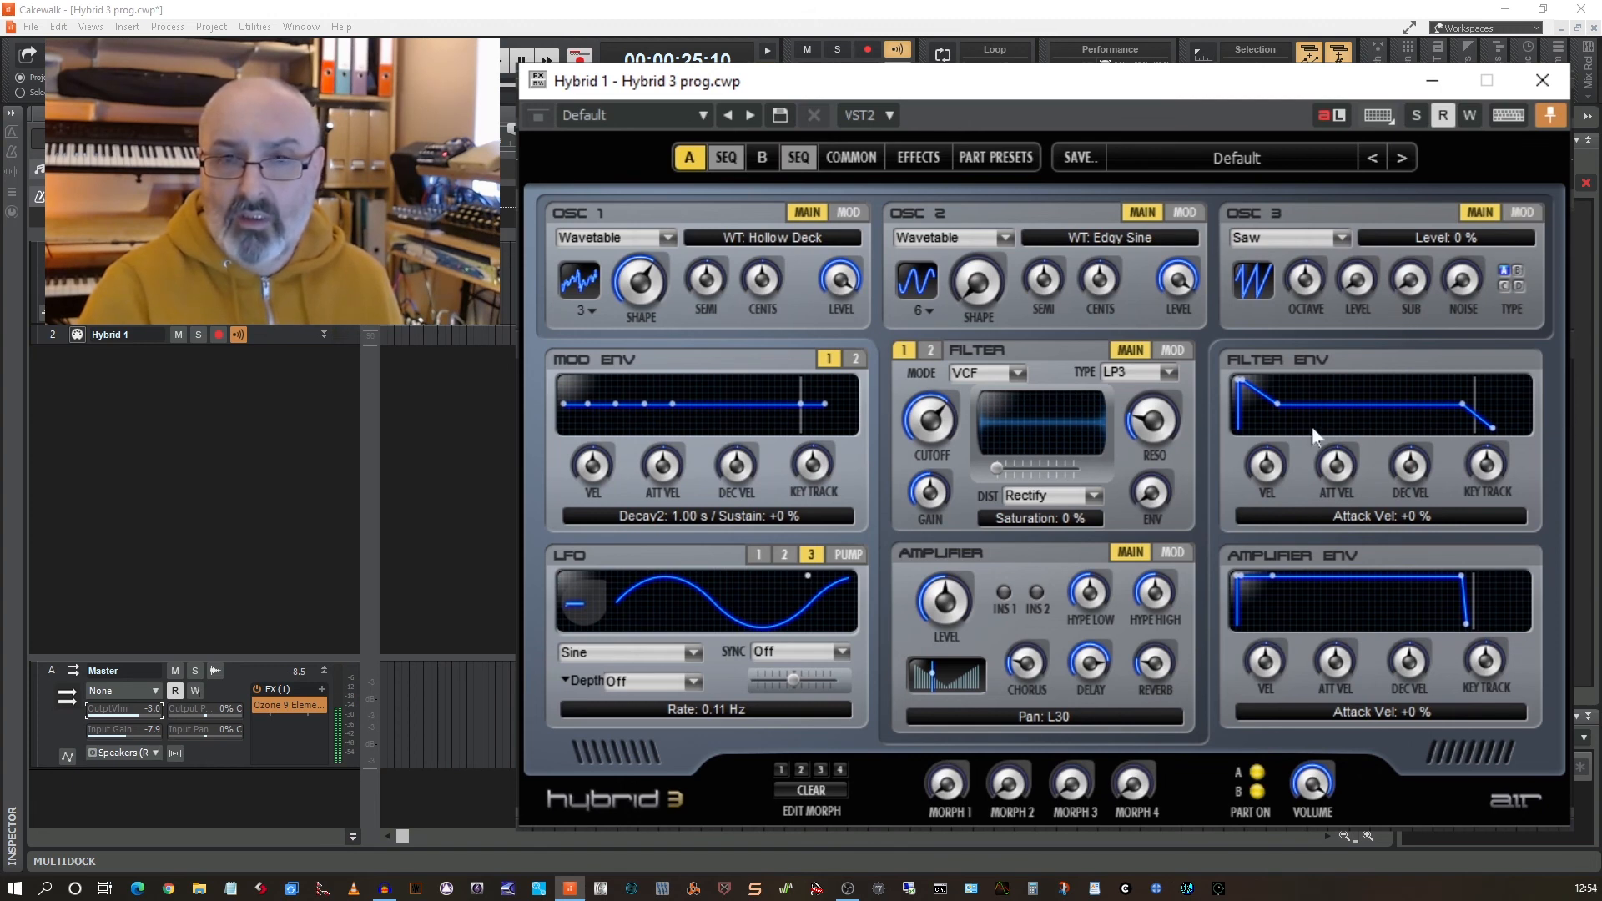
{"action": "left_click", "coordinate": [1340, 239]}
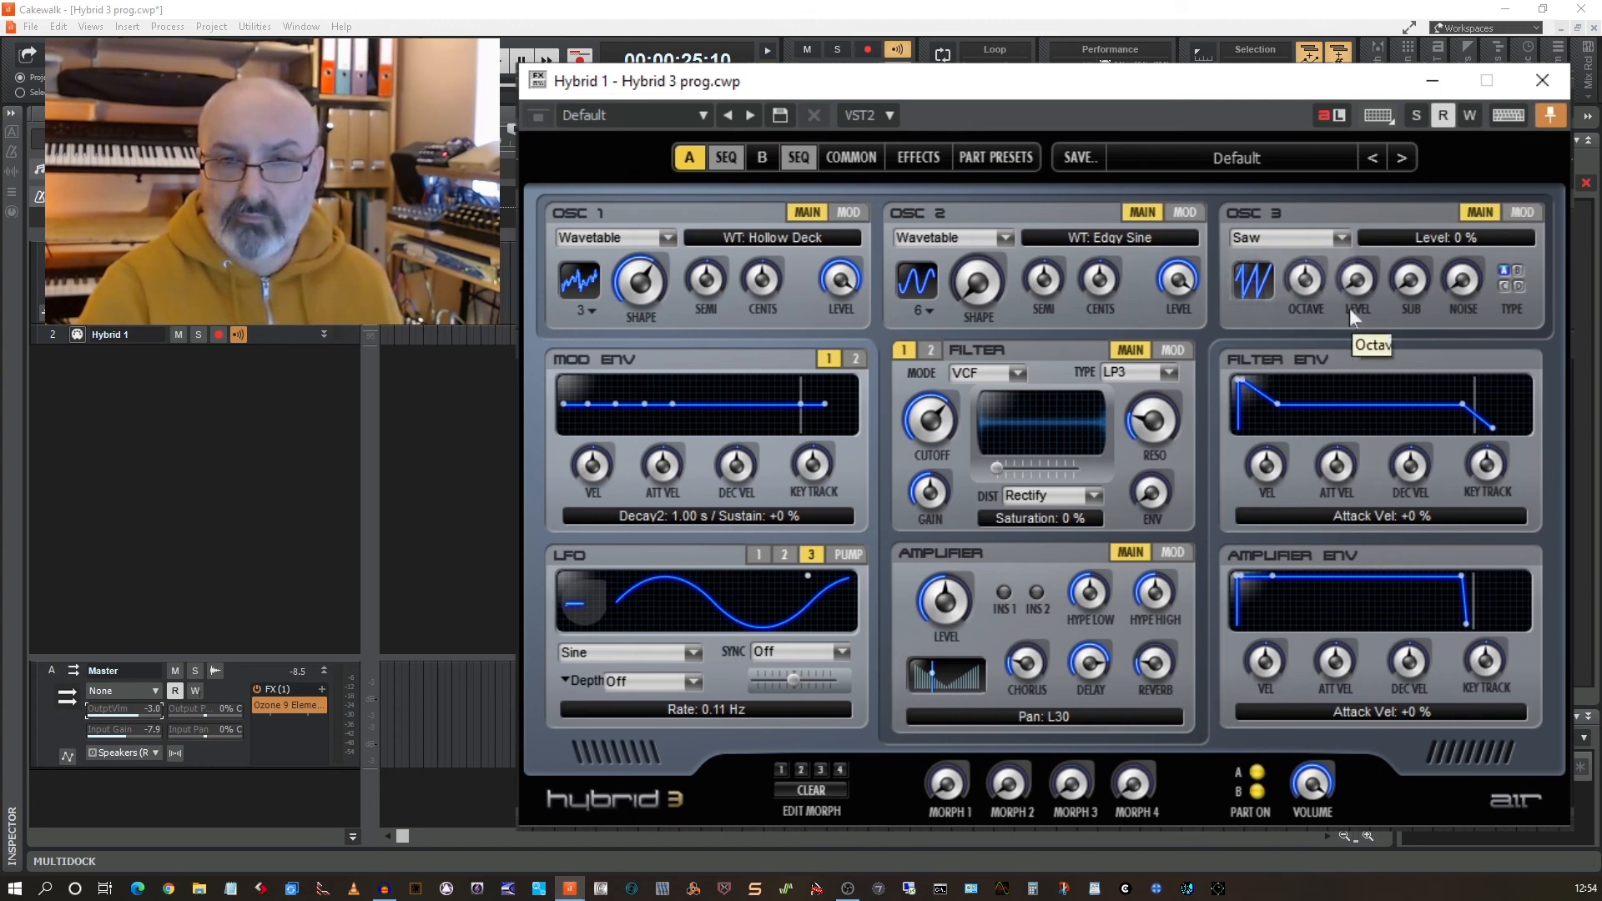
{"action": "left_click", "coordinate": [1318, 286]}
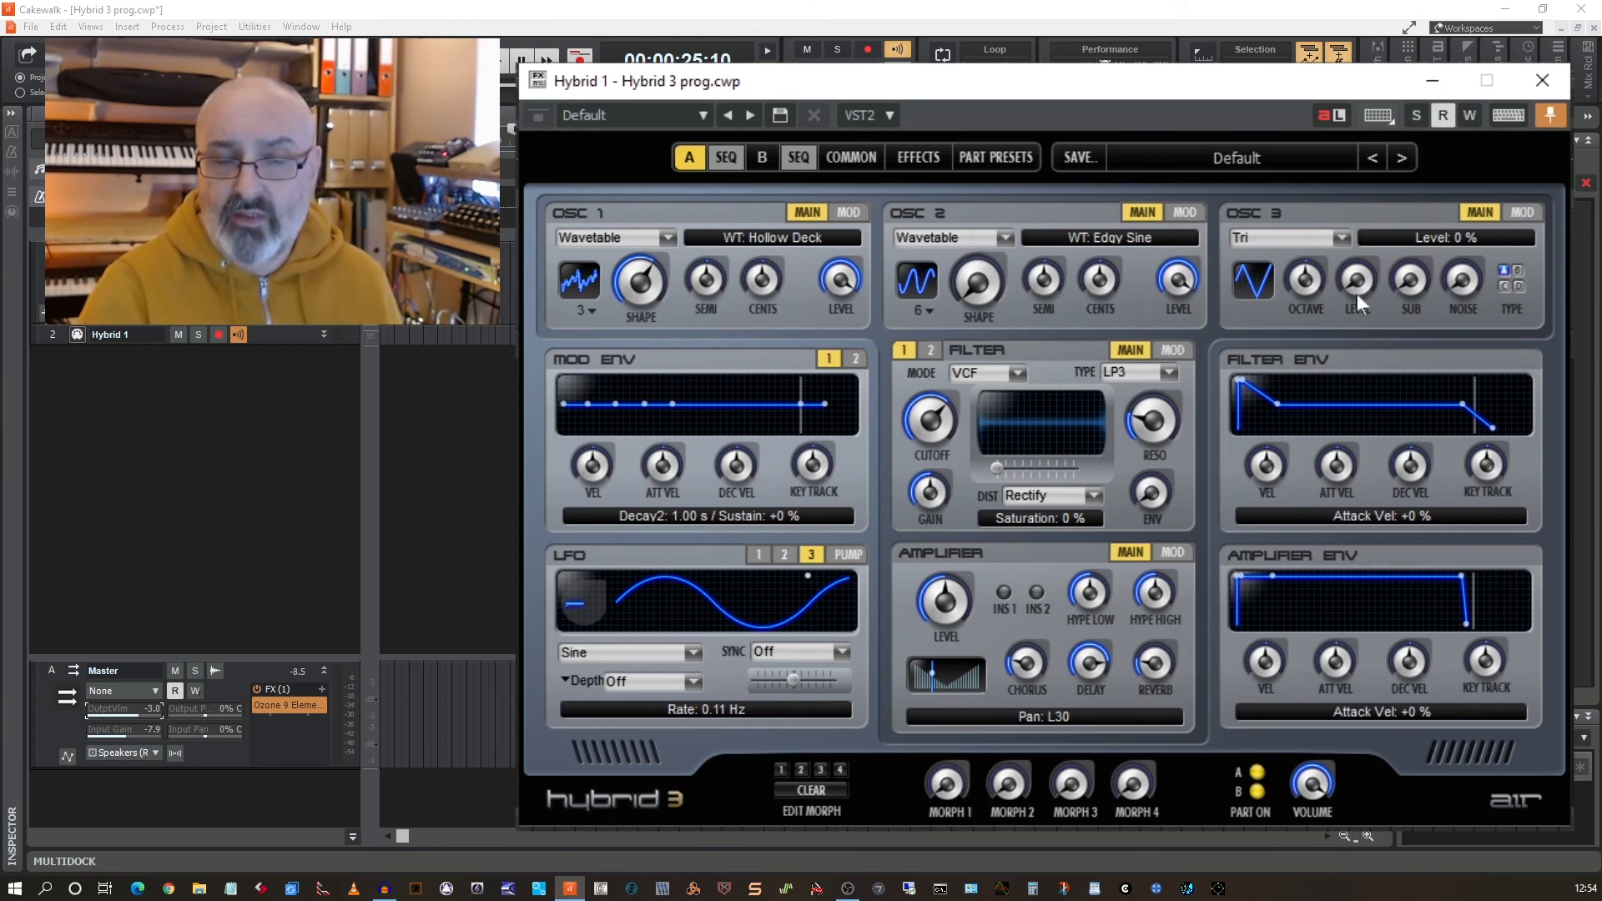
{"action": "left_click", "coordinate": [1526, 215]}
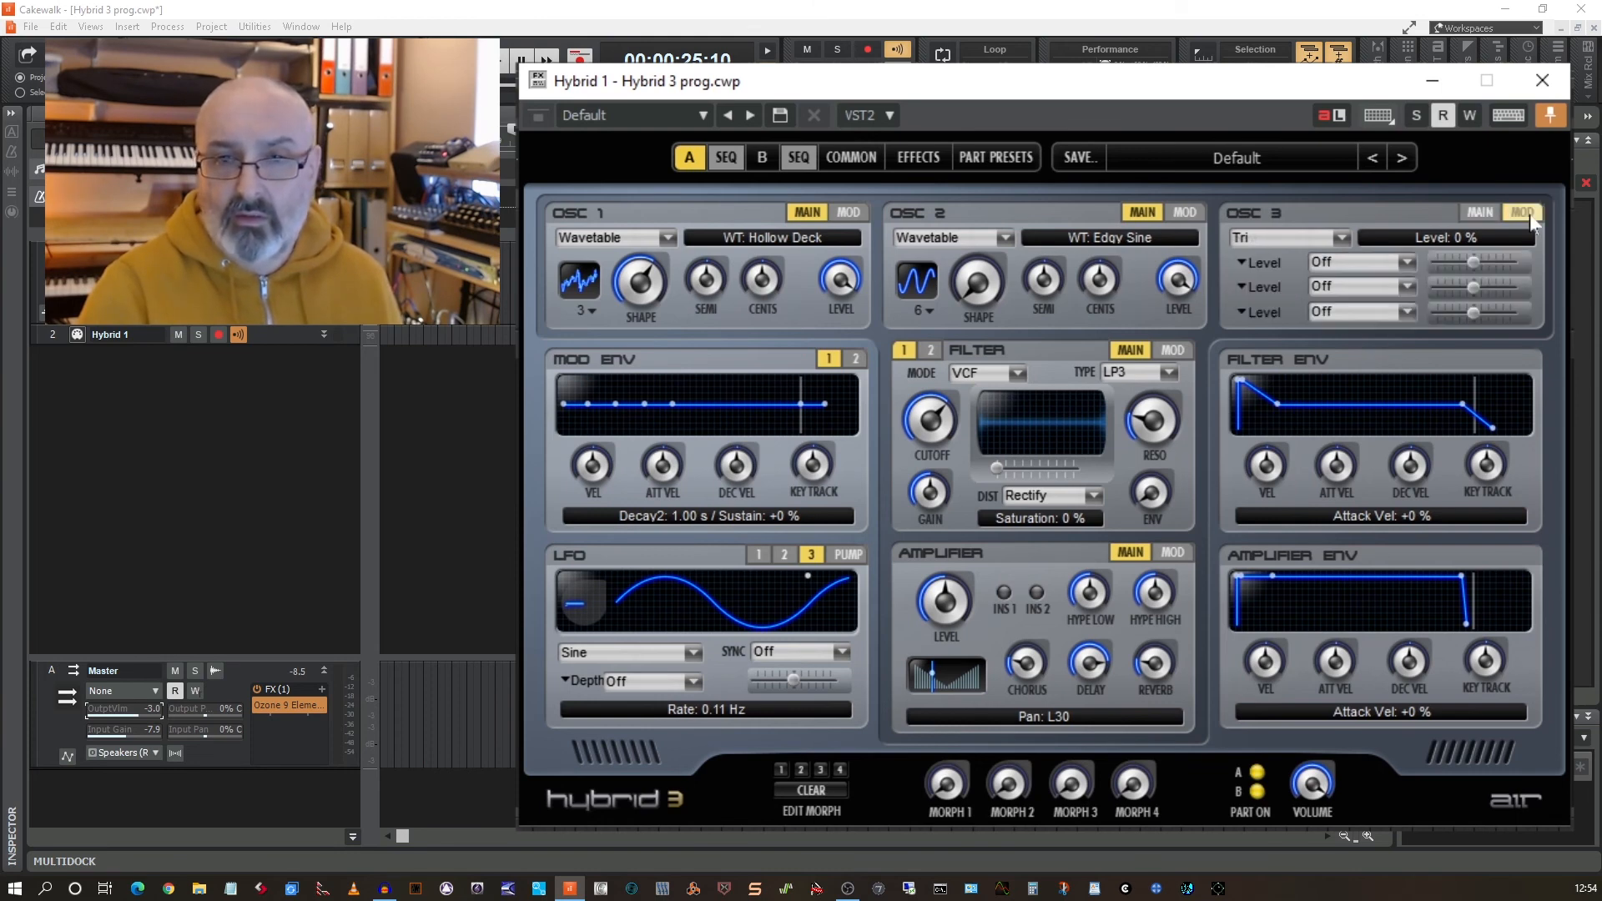
{"action": "left_click", "coordinate": [1406, 266]}
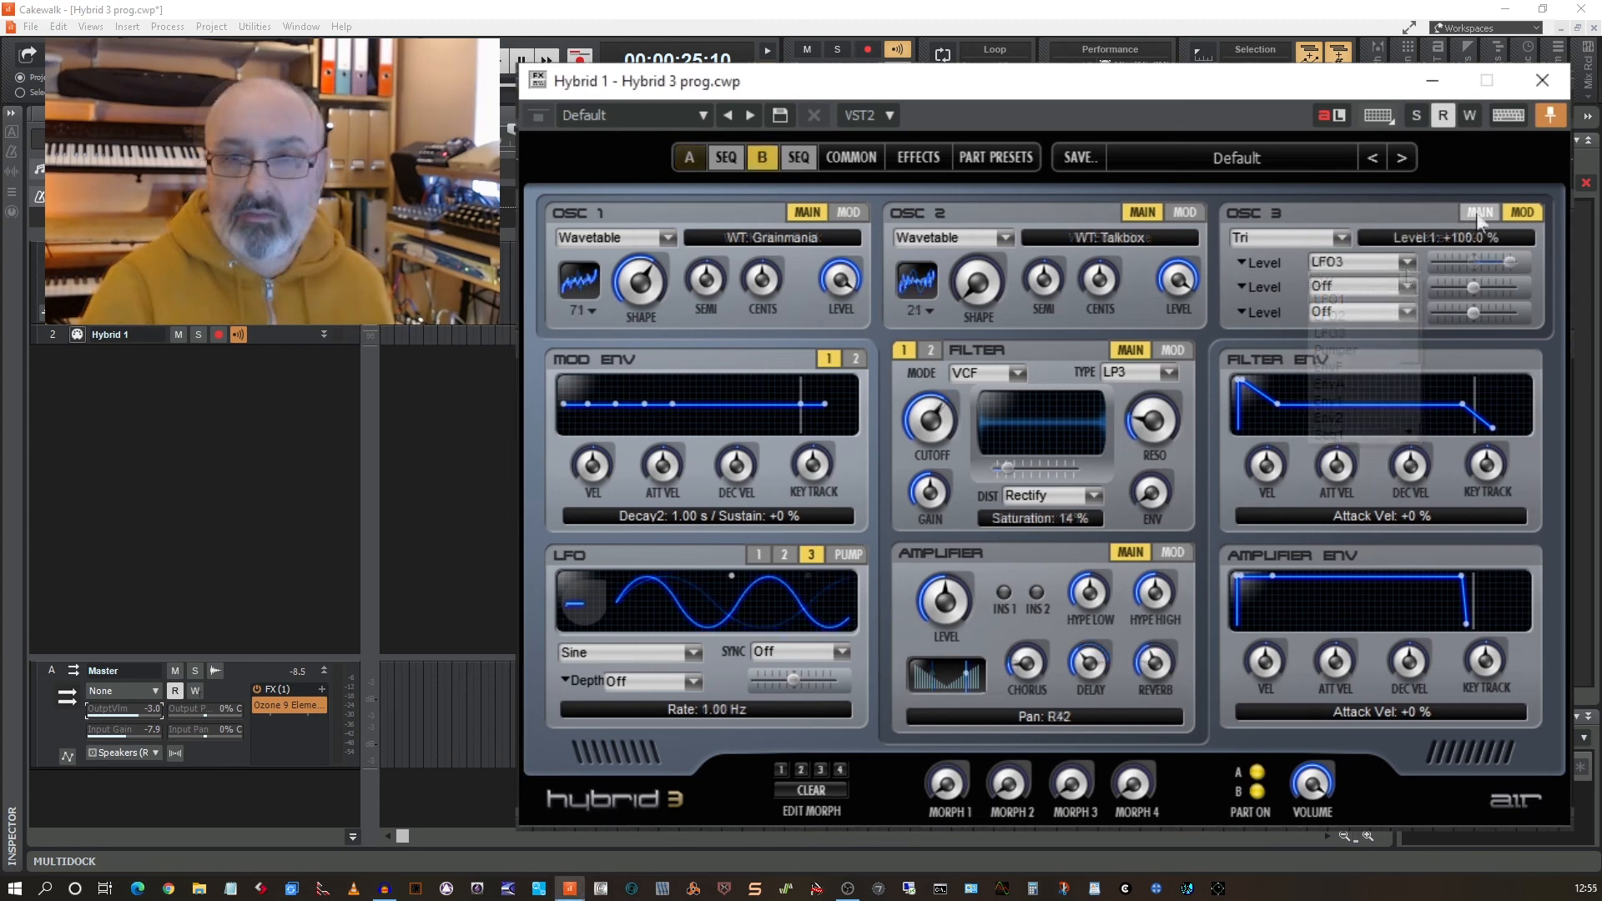
Set part B's amplifier level to +5.0 dB and compare its settings with part A's.
{"action": "left_click", "coordinate": [1480, 213]}
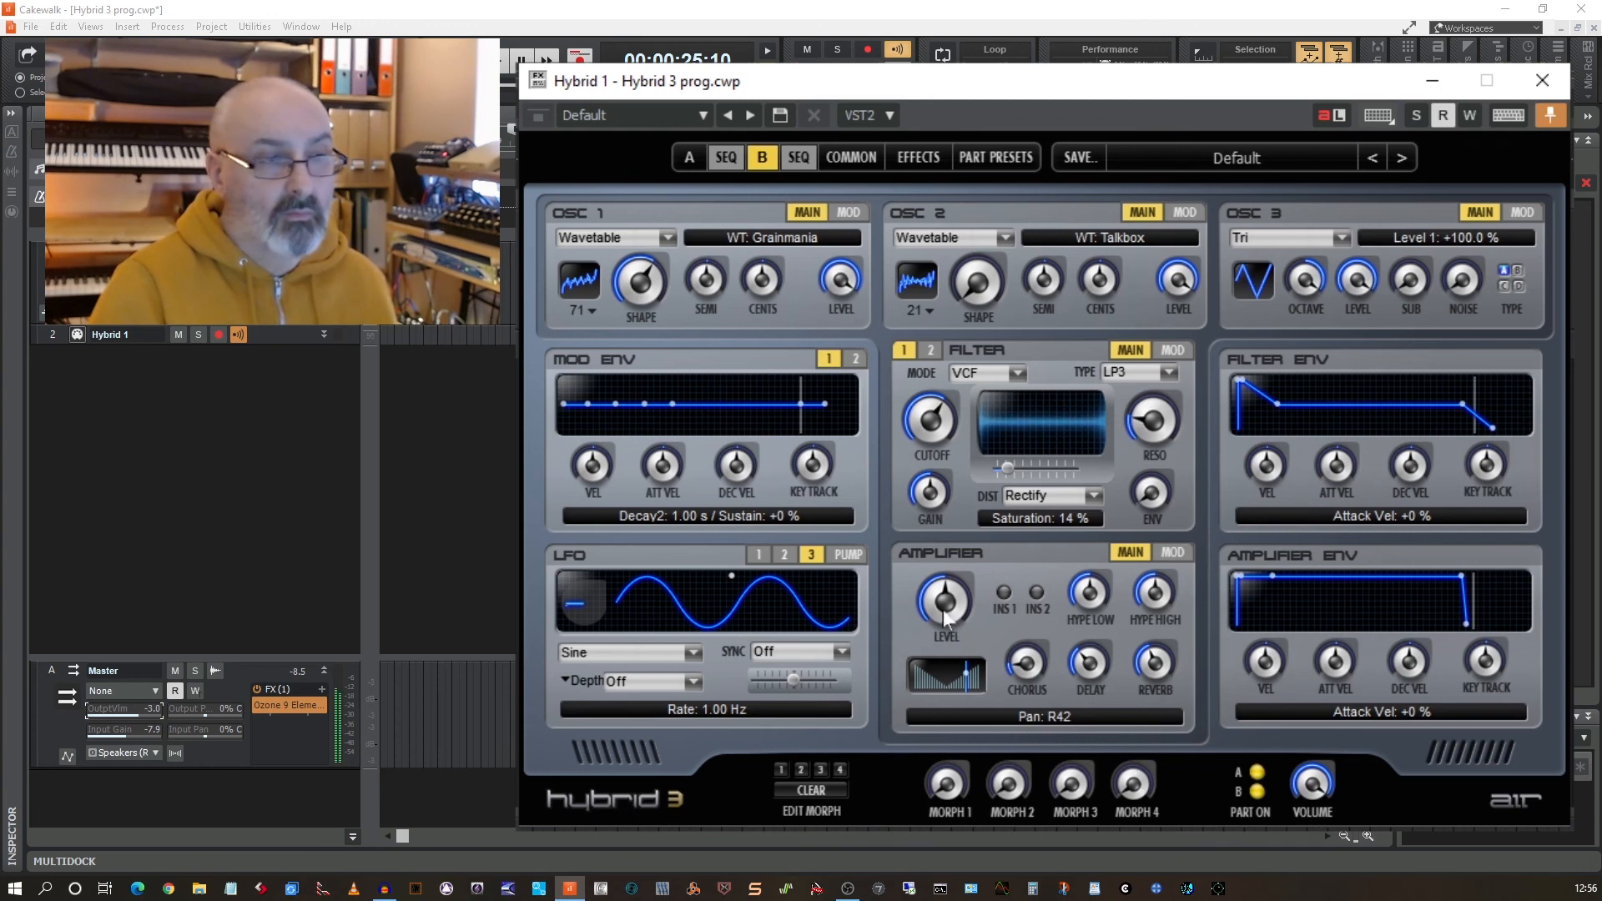
{"action": "left_click_drag", "start_coordinate": [943, 609], "coordinate": [932, 563]}
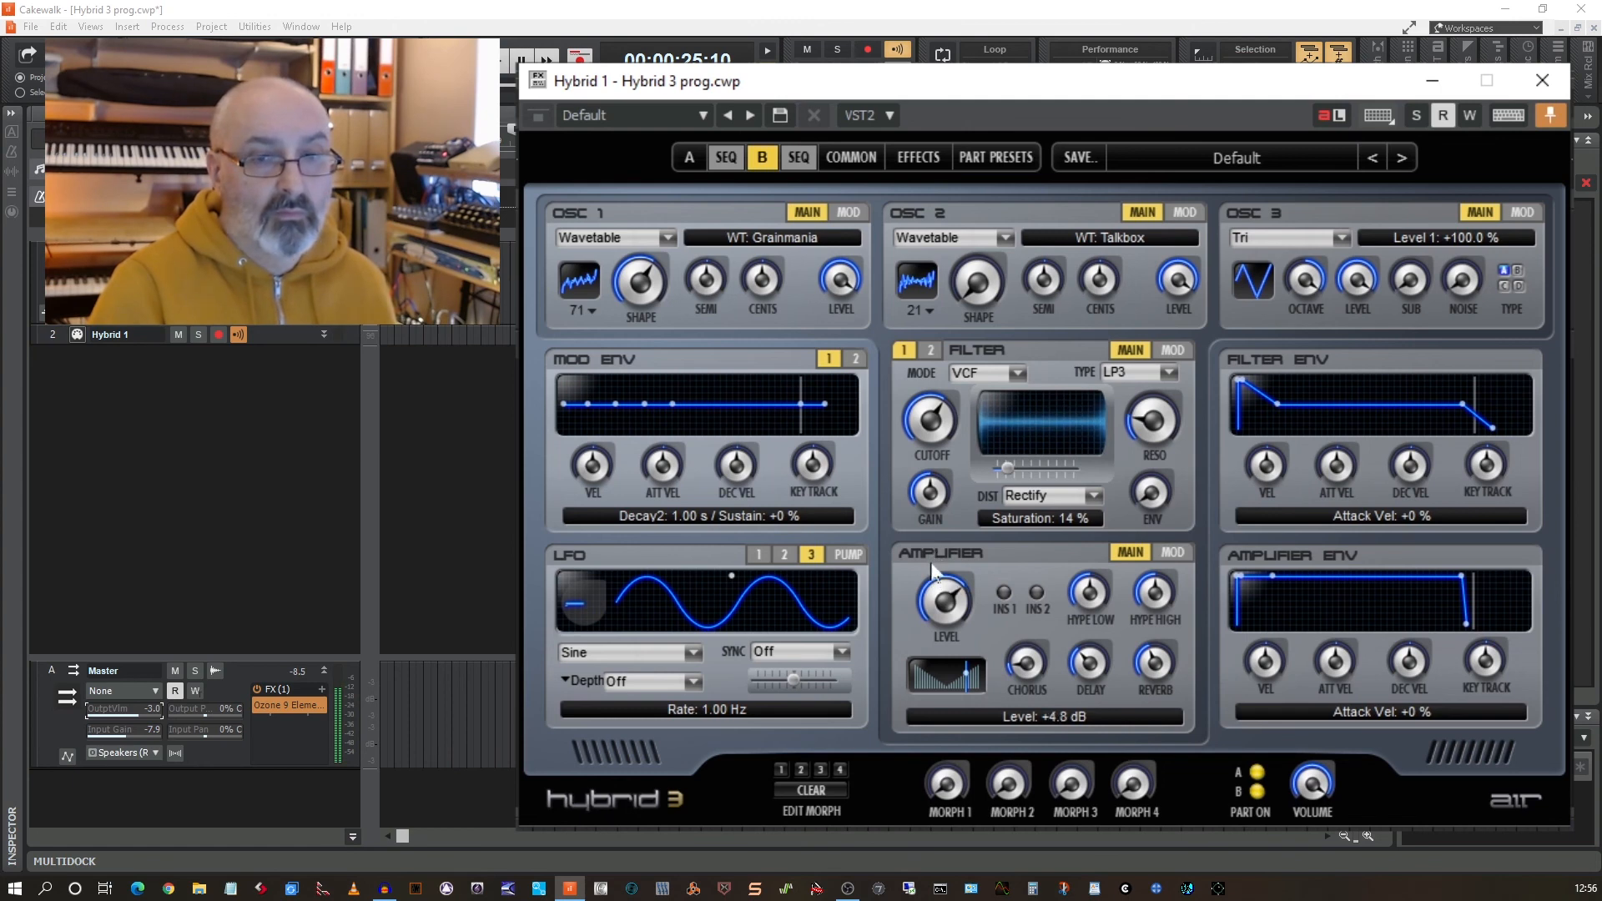
{"action": "left_click_drag", "start_coordinate": [932, 570], "coordinate": [932, 570]}
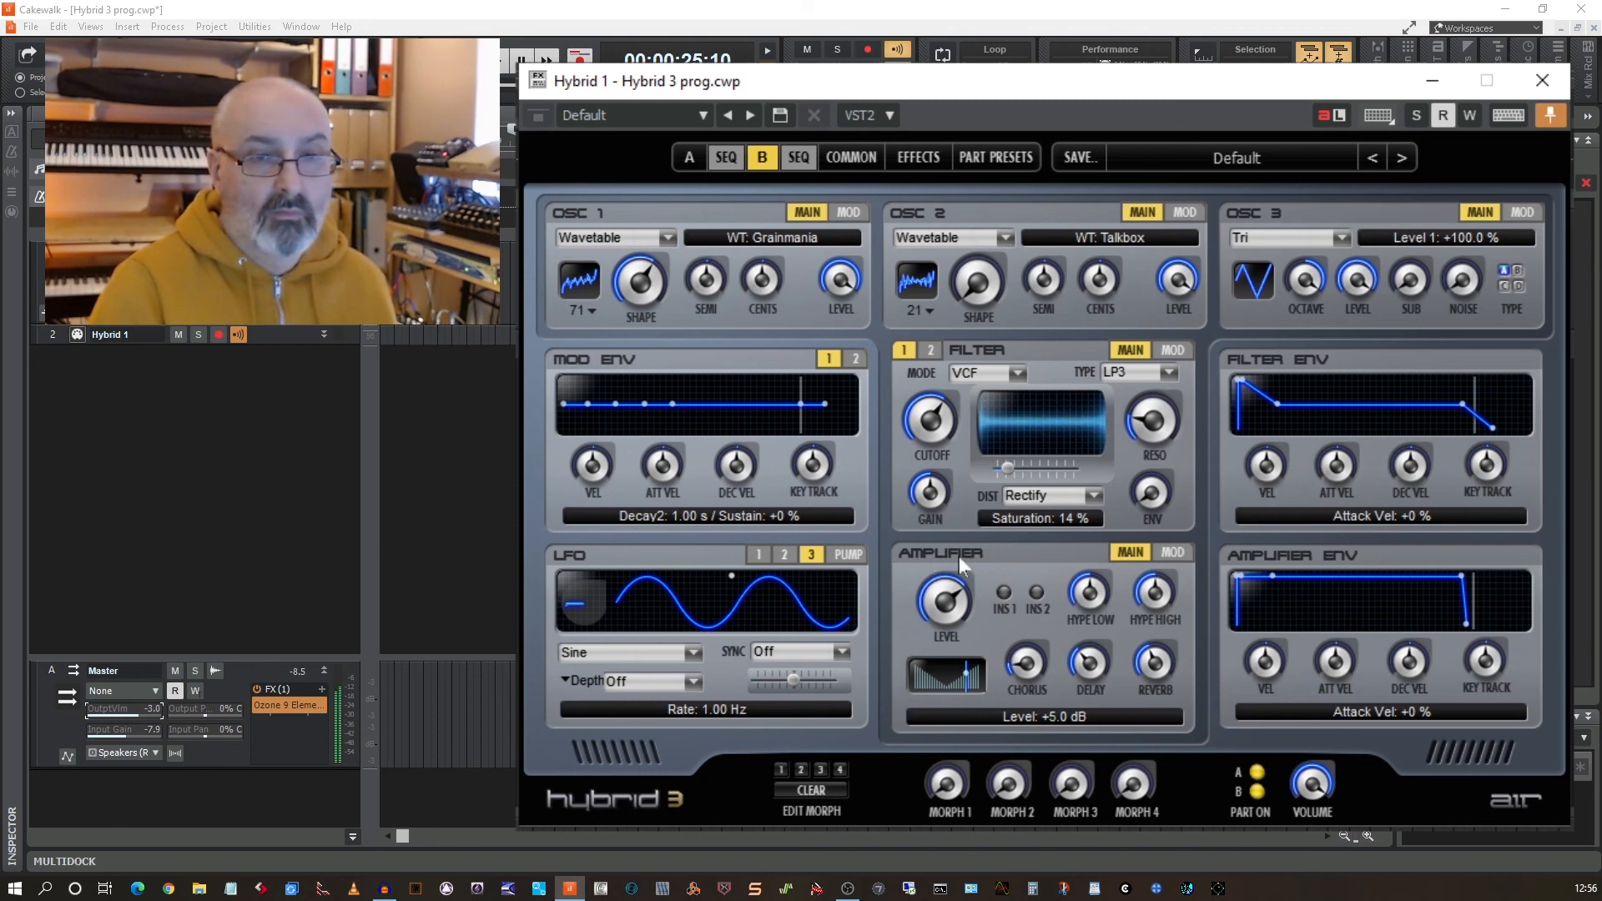
{"action": "left_click", "coordinate": [689, 158]}
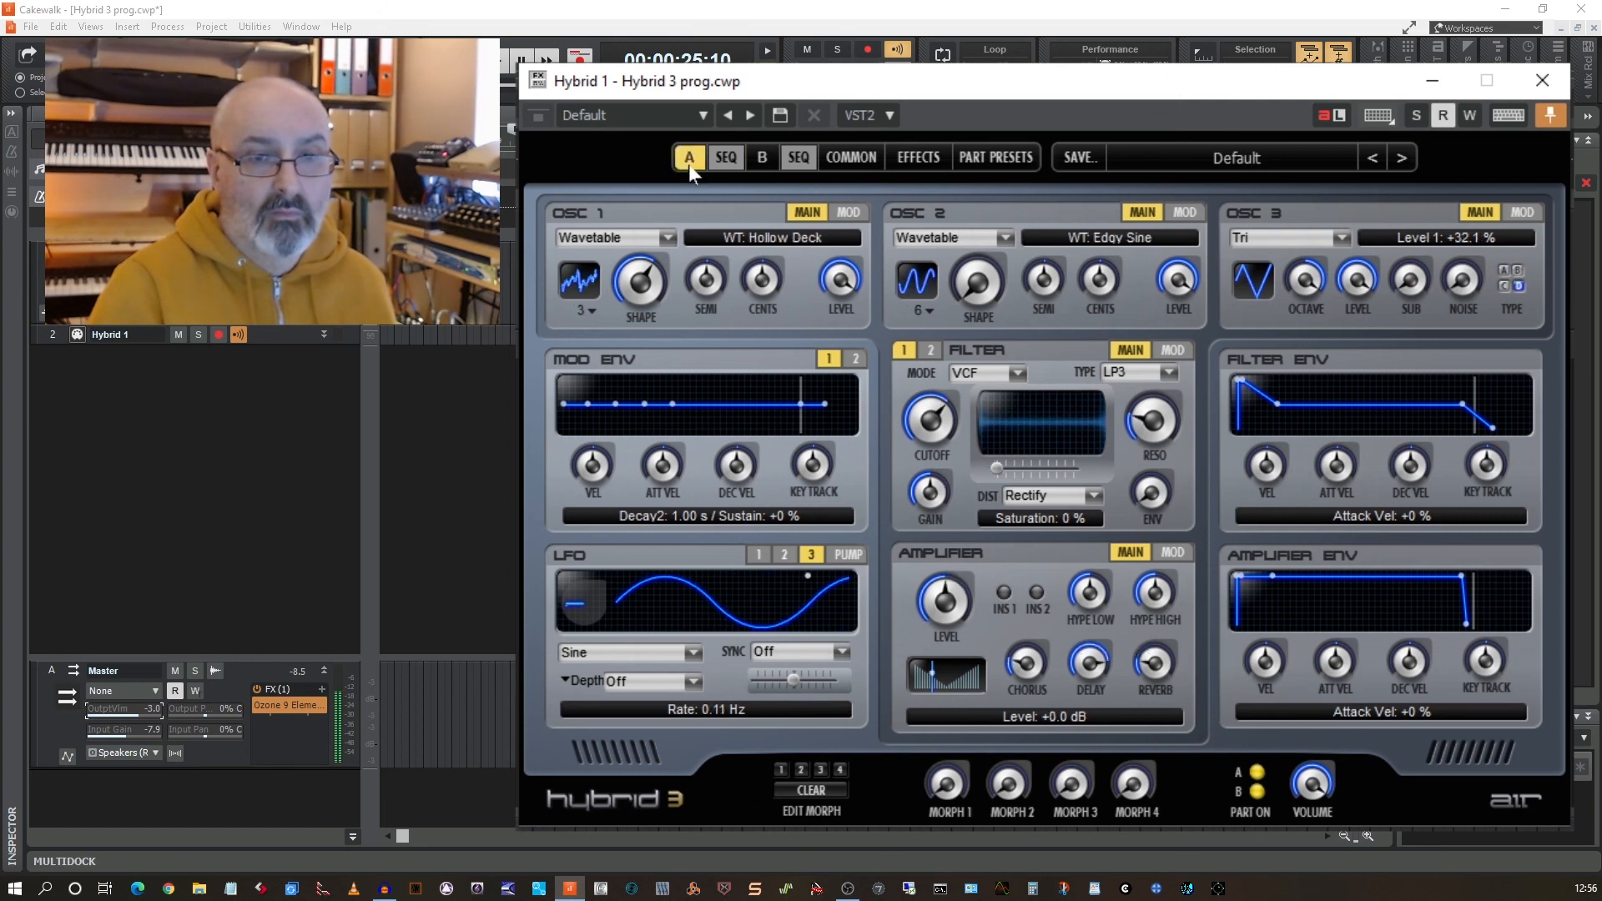
{"action": "left_click", "coordinate": [762, 158]}
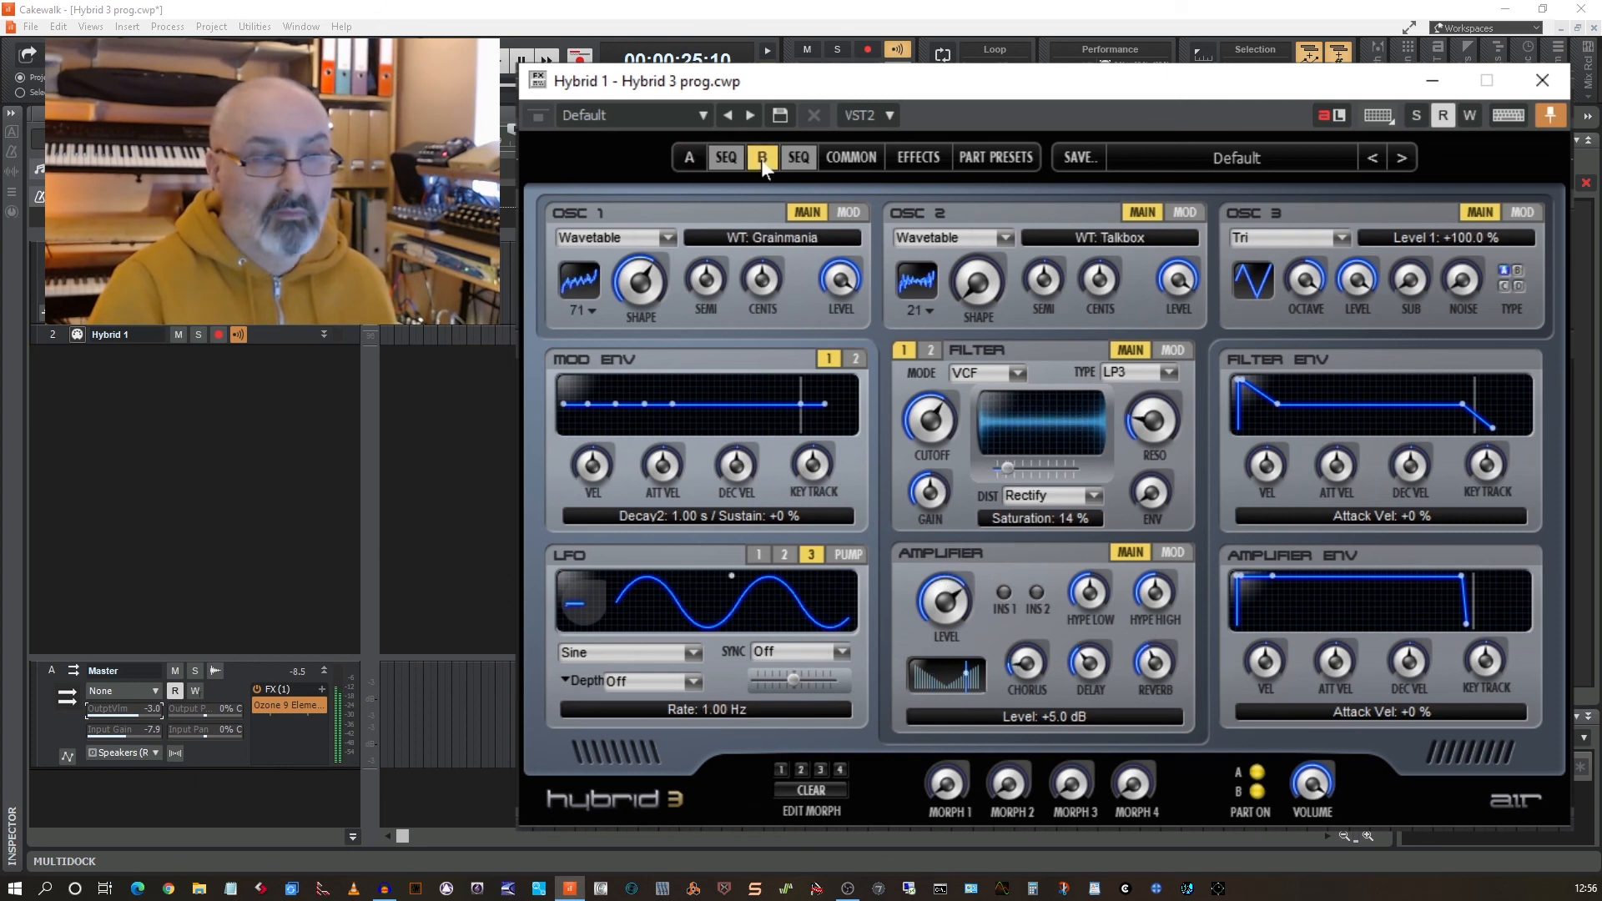